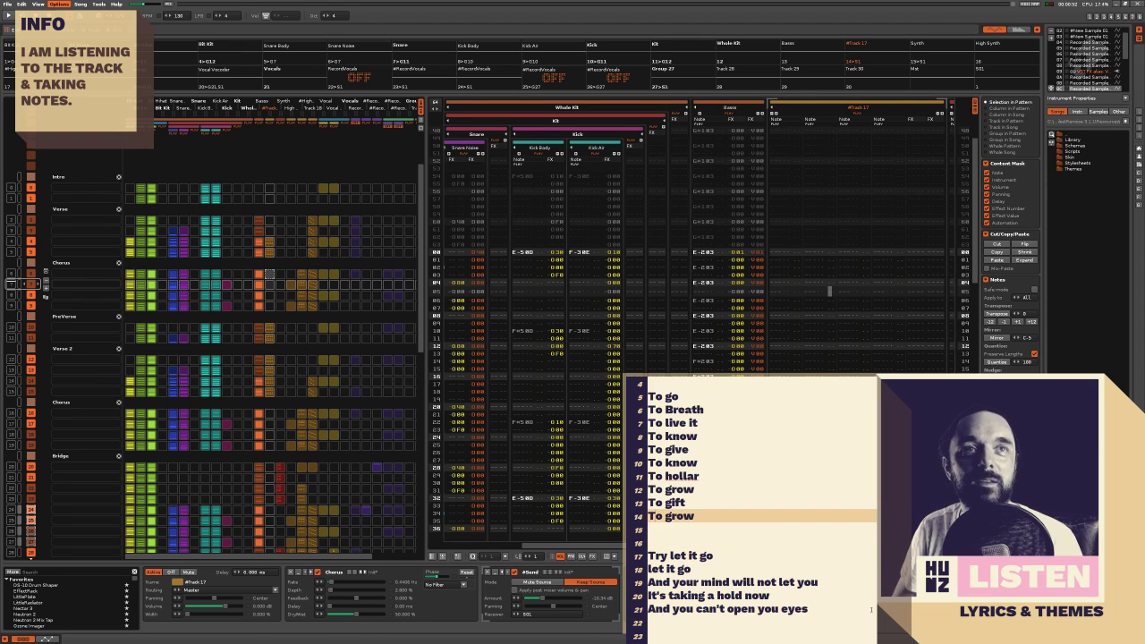
Join the separate "let it go" lyric line onto the line above so it reads "Try let it go - let it go"
scroll(749, 449, up, 2)
scroll(749, 450, down, 5)
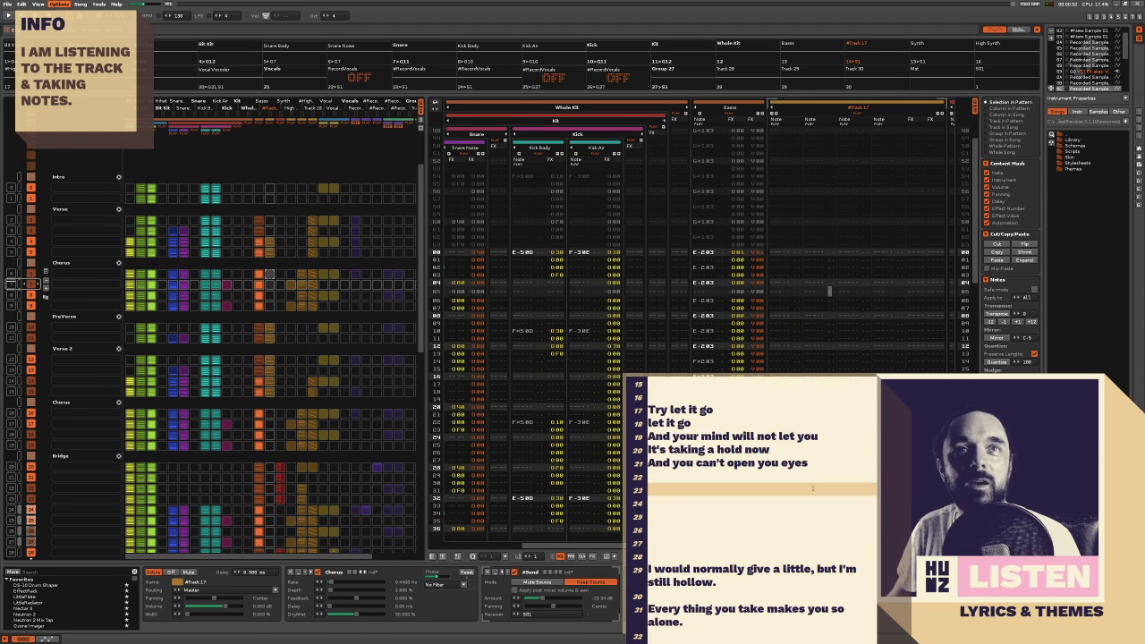
scroll(813, 511, up, 5)
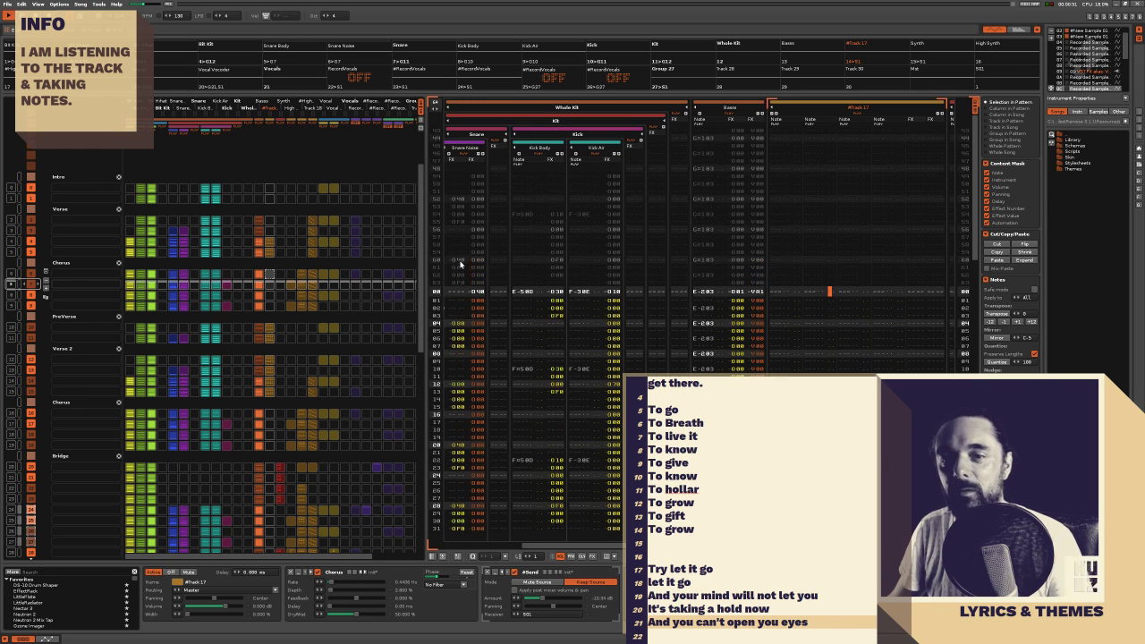
click(265, 292)
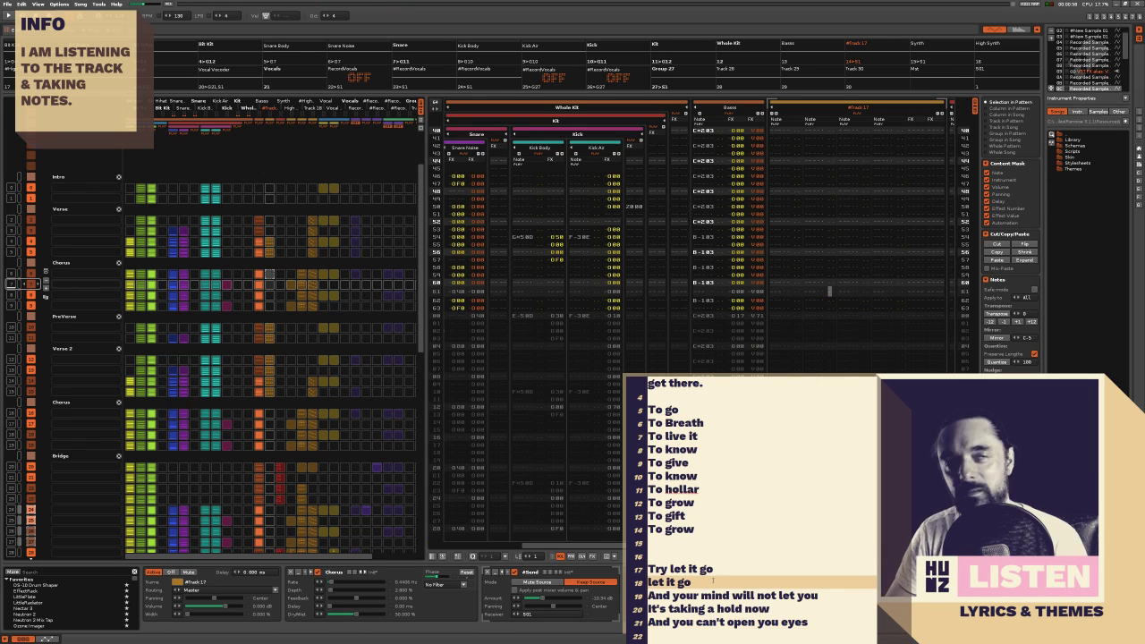
key(BackSpace)
text(- let it go)
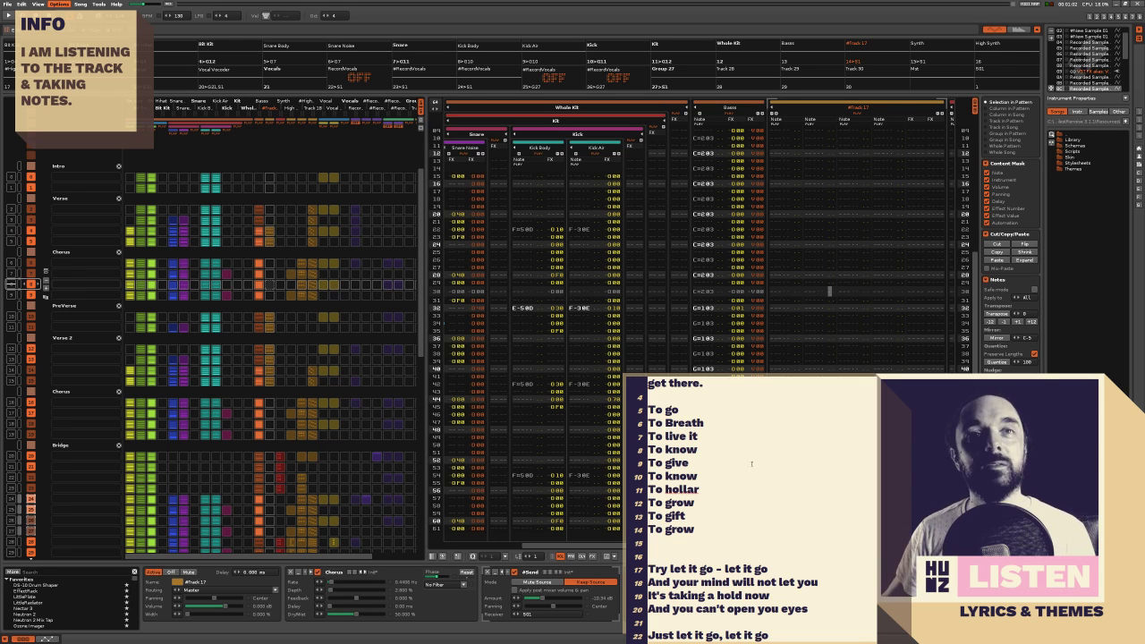
Replace the lyric line "to you mind" beneath "Just let it go, let it go" with "Give it time"
scroll(757, 497, down, 1)
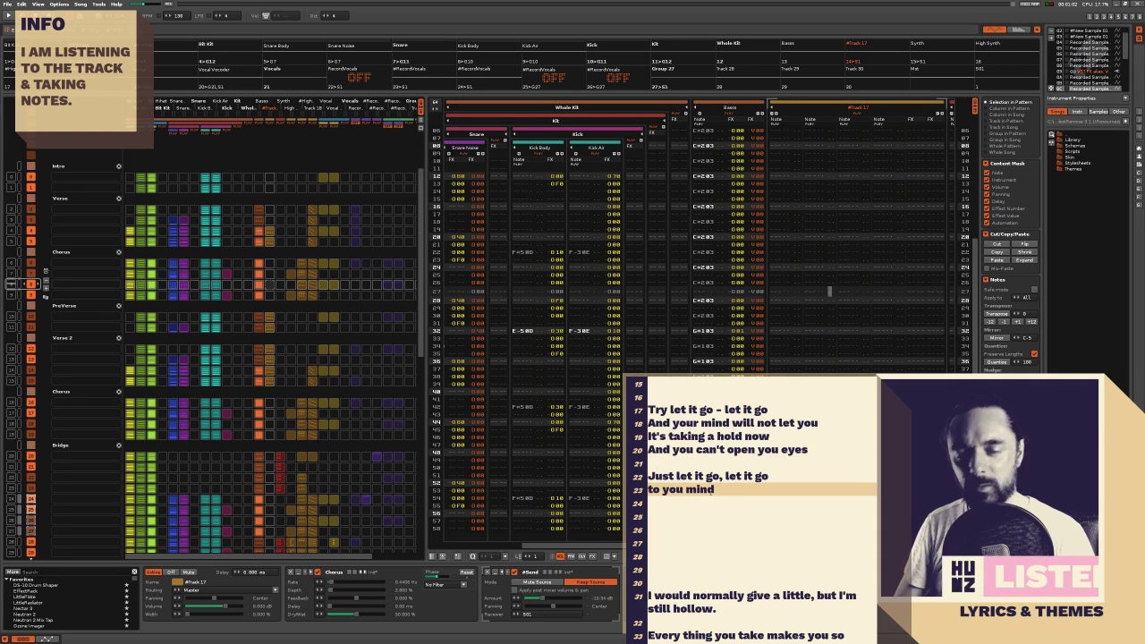
text(Bu)
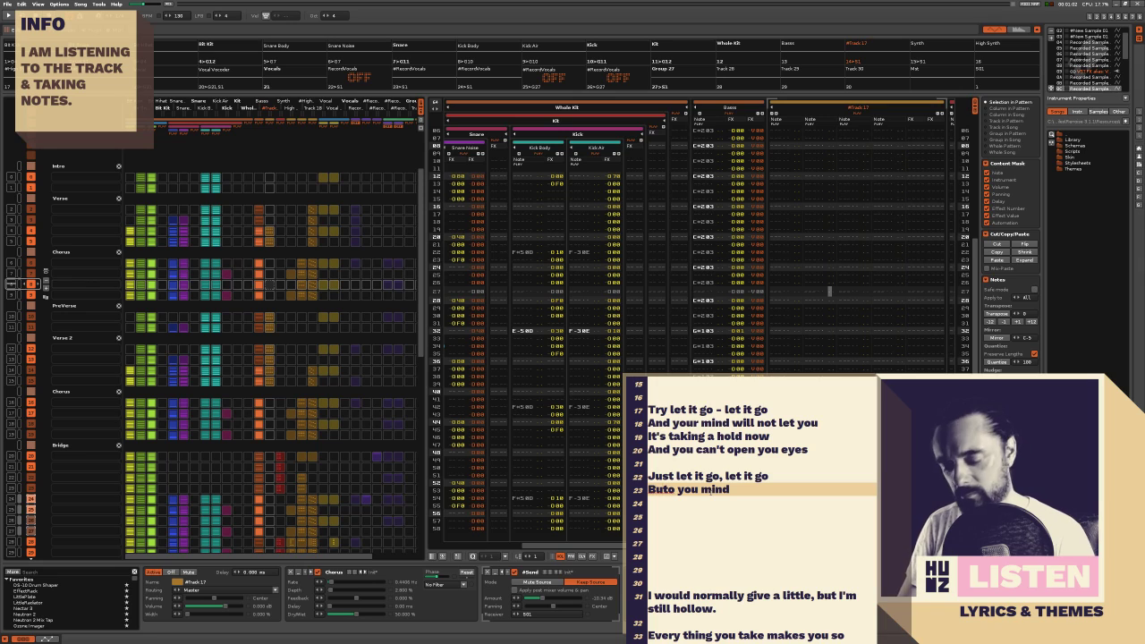
key(BackSpace)
key(BackSpace)
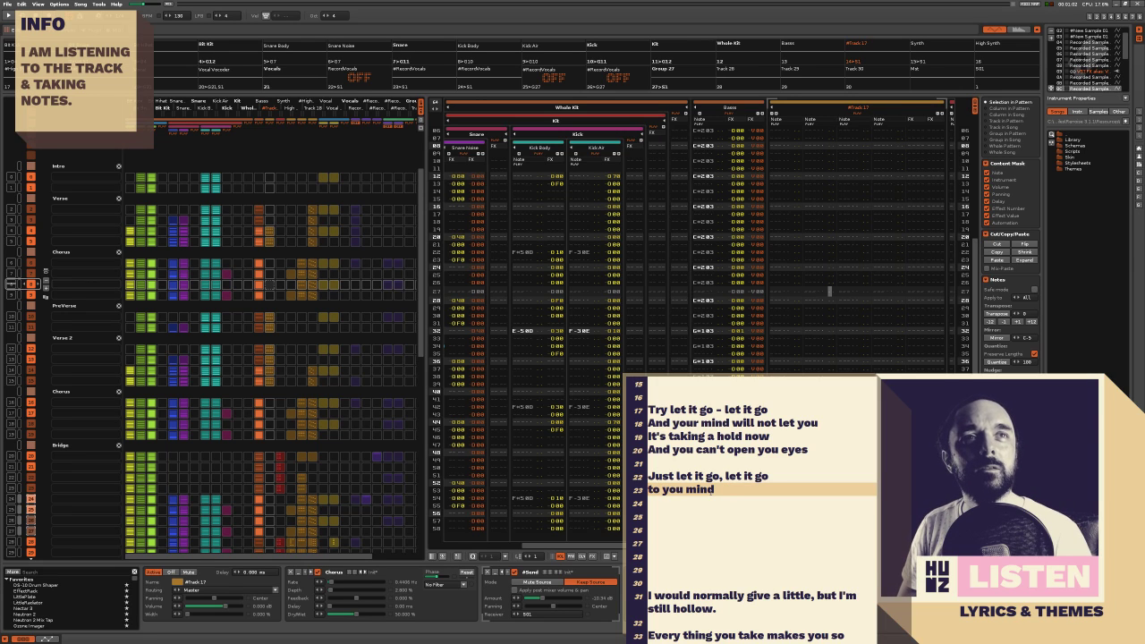
key(Delete)
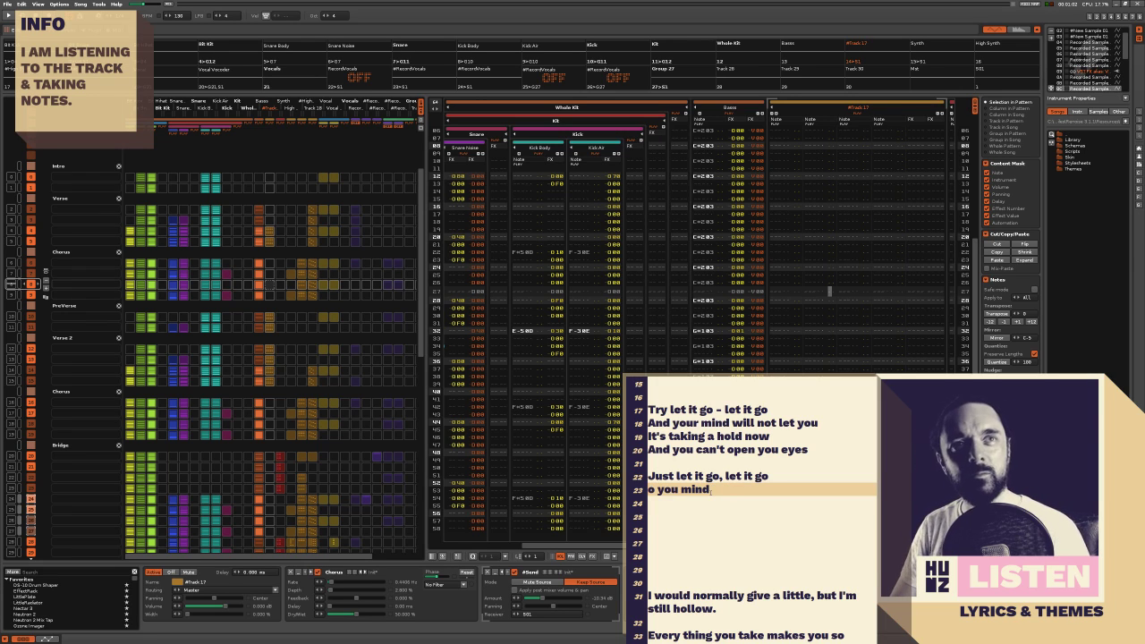
key(shift+Home)
key(BackSpace)
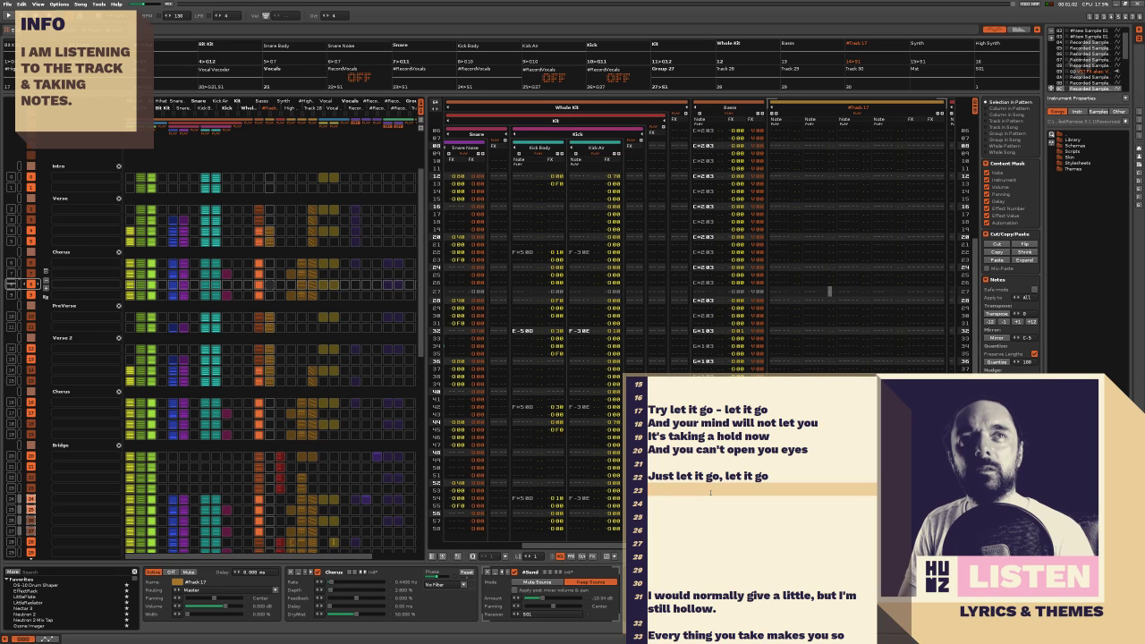
text(Give it)
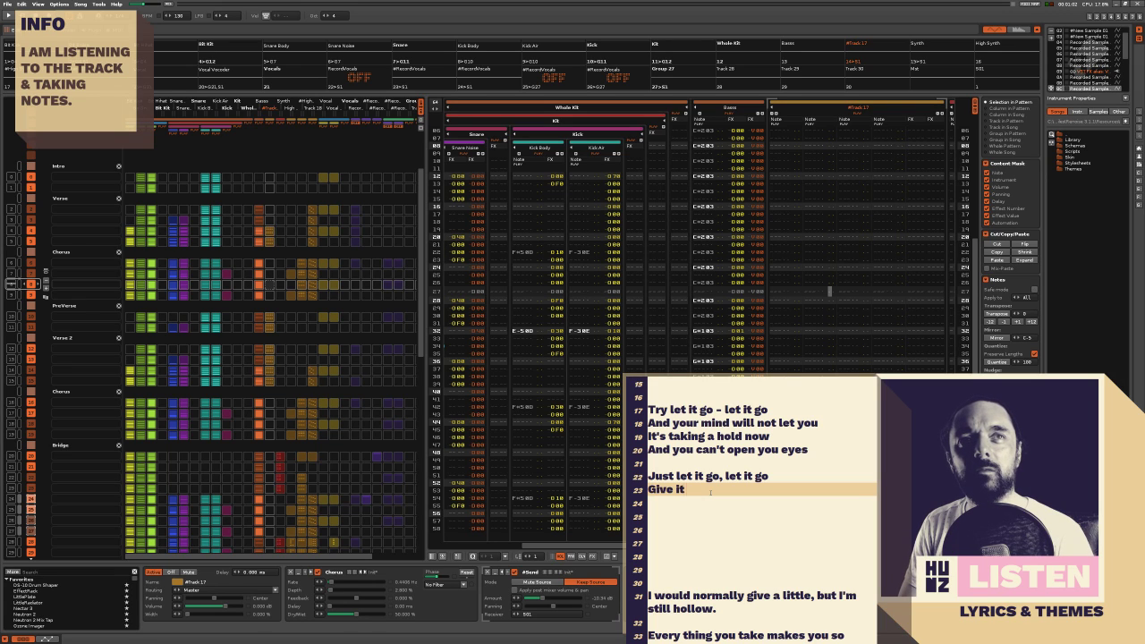
text( time)
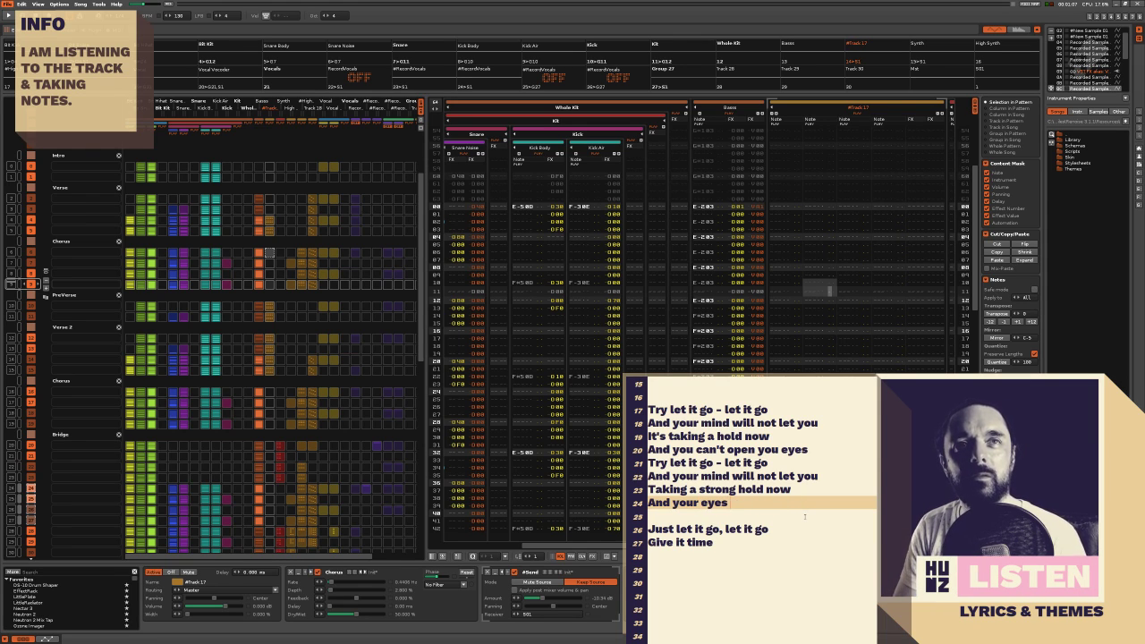
Complete the lyric line "And your eyes" as "And your eyes are so shut / close", checking it against the preceding lines
text(shut)
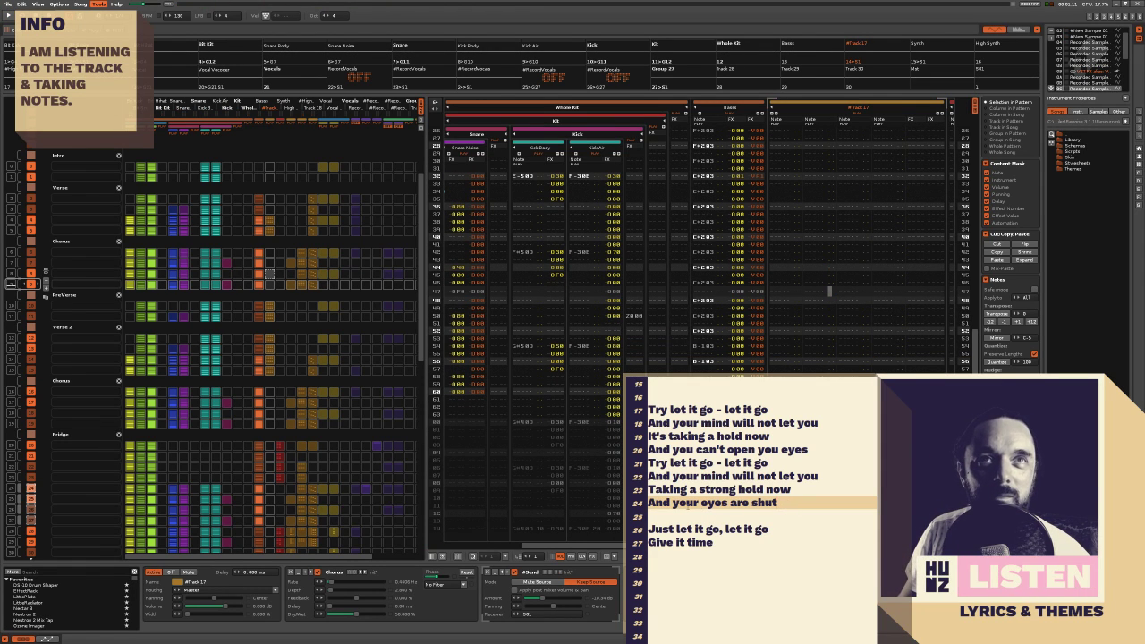
click(784, 504)
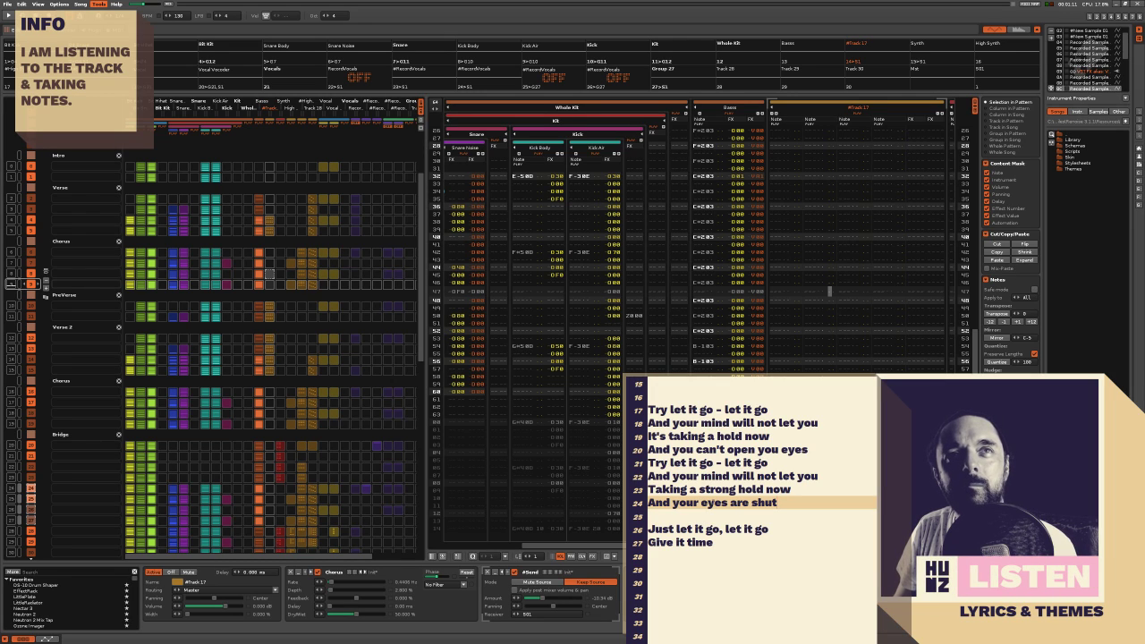
double_click(713, 503)
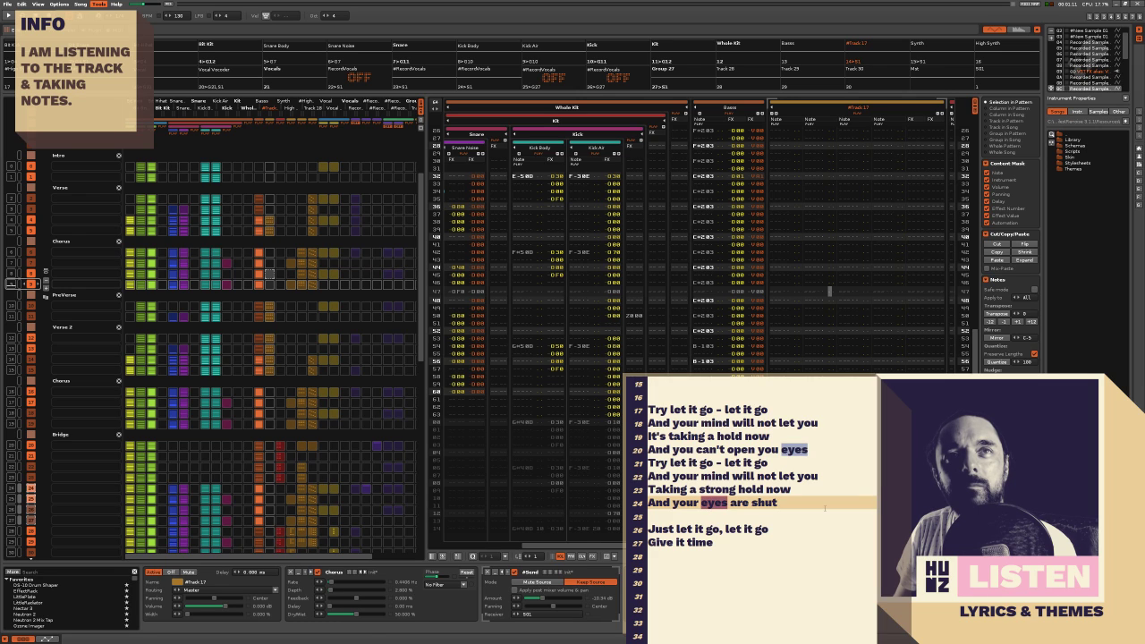
key(Right)
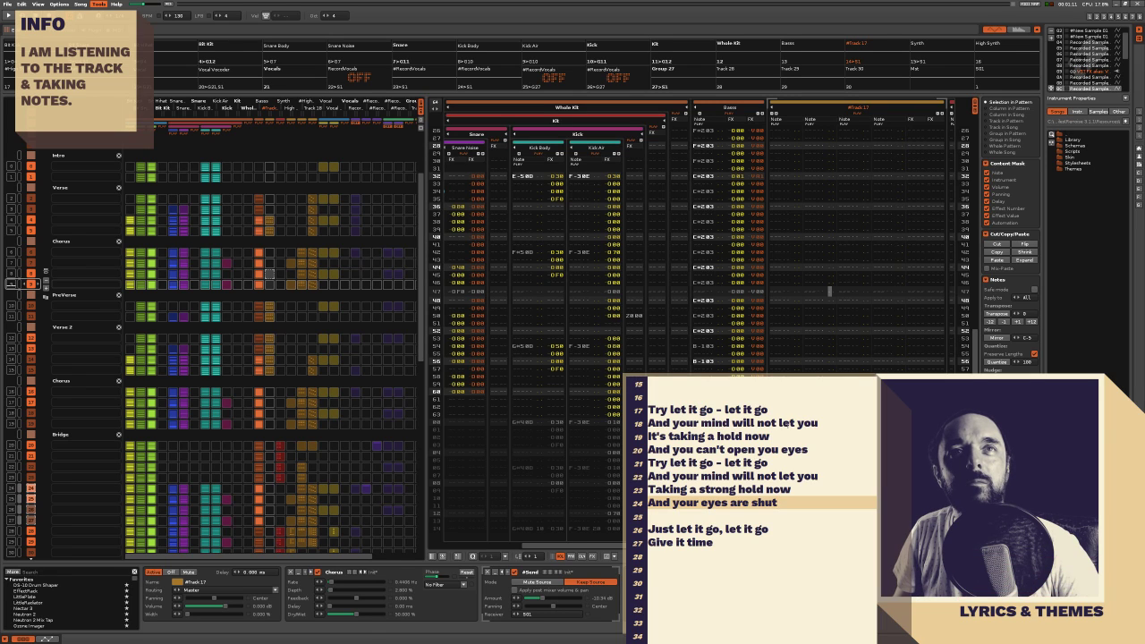
click(787, 435)
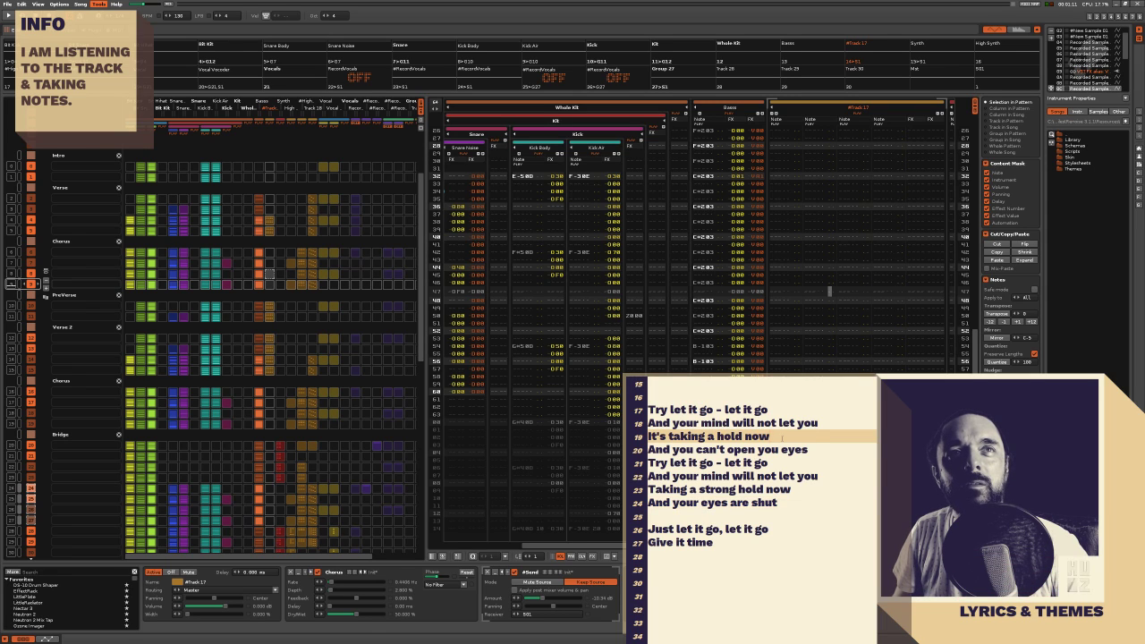
click(784, 463)
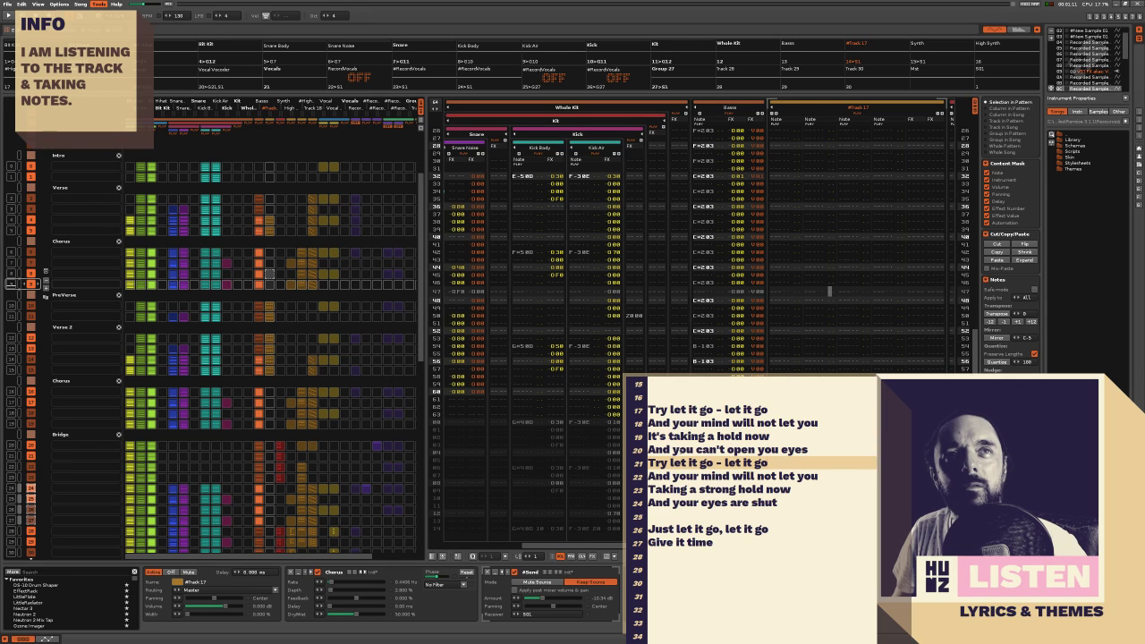
double_click(682, 449)
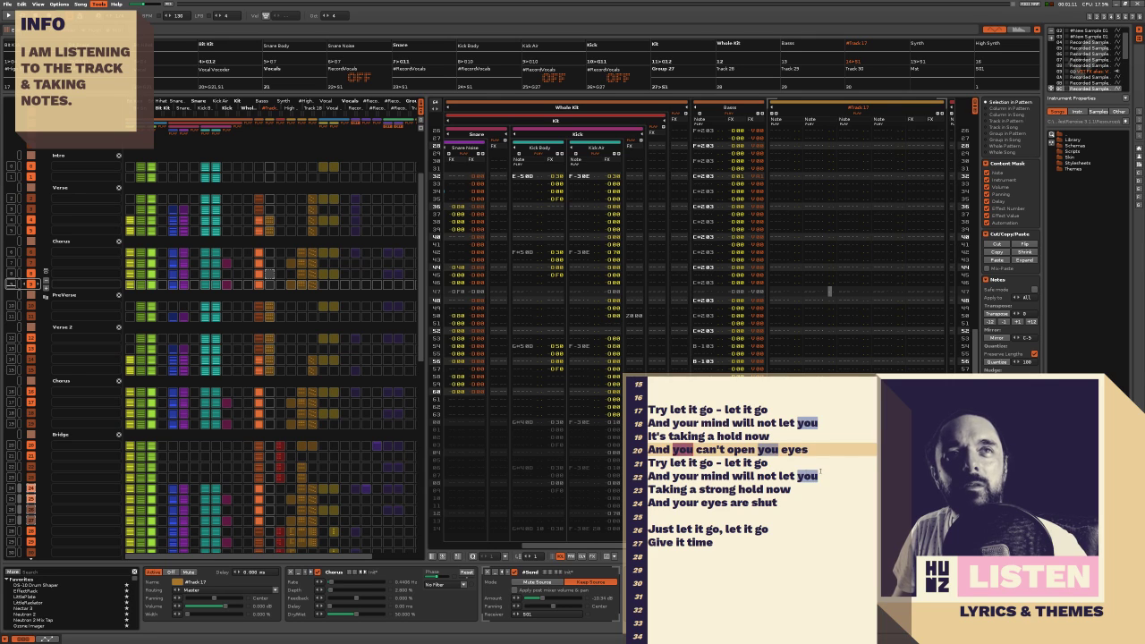
click(820, 472)
click(766, 454)
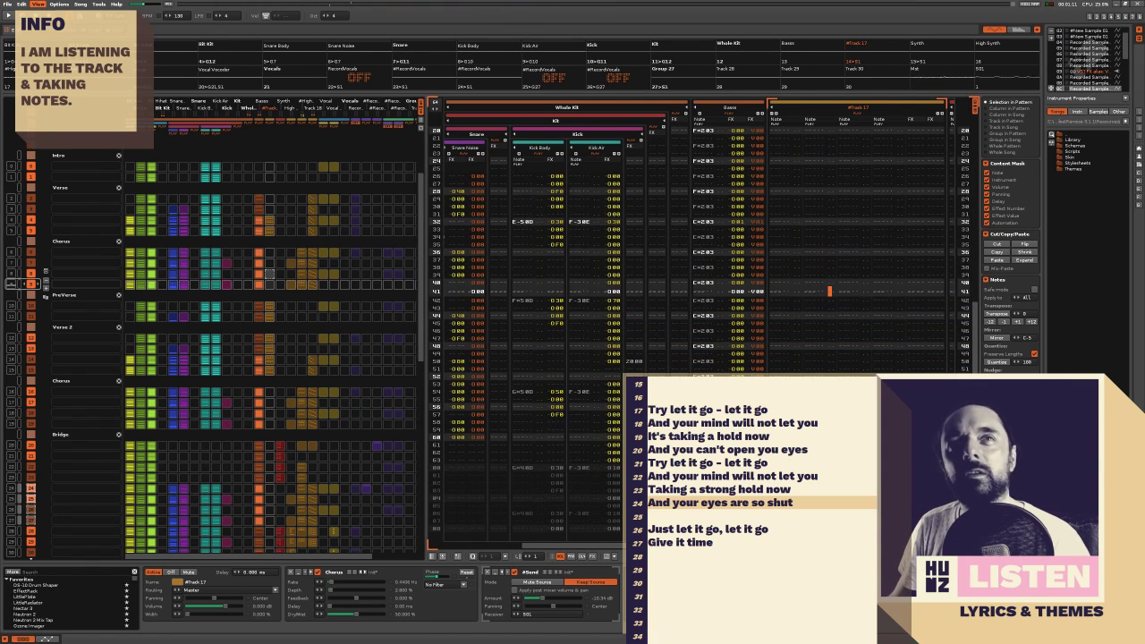
text(/ close)
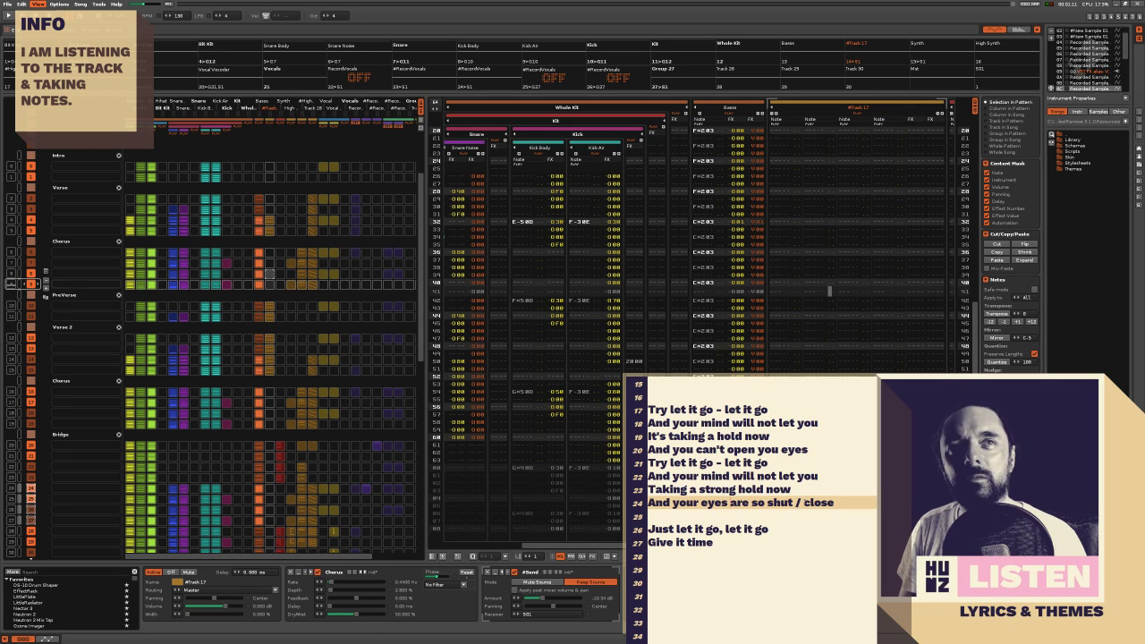
Shorten the line's ending so it reads "And your eyes close"
drag(730, 502, 834, 502)
key(BackSpace)
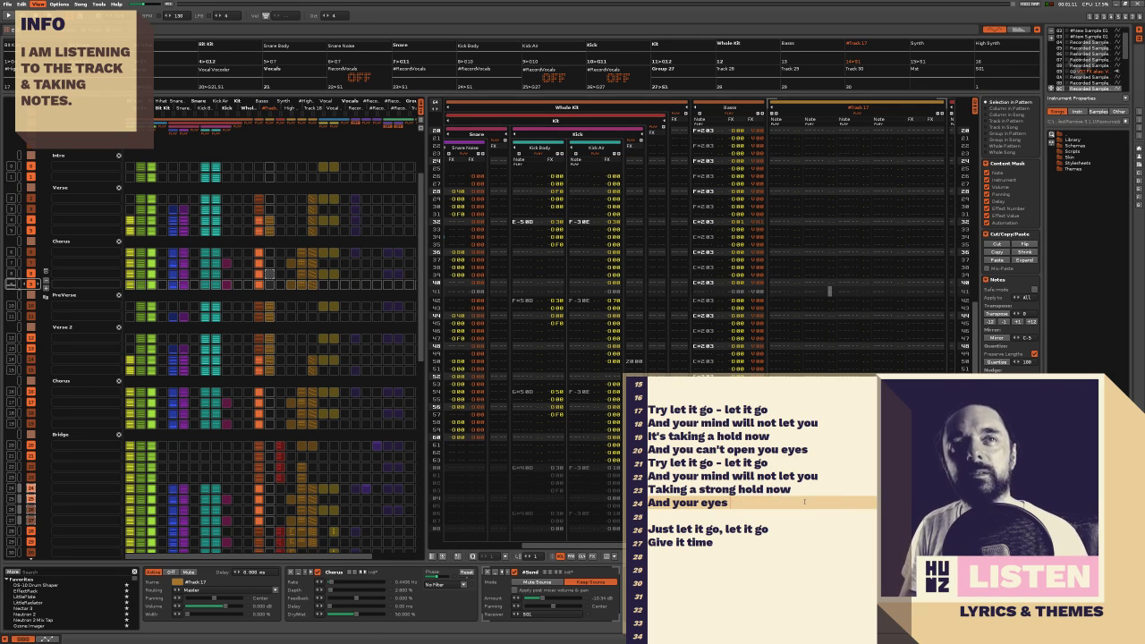
text(close)
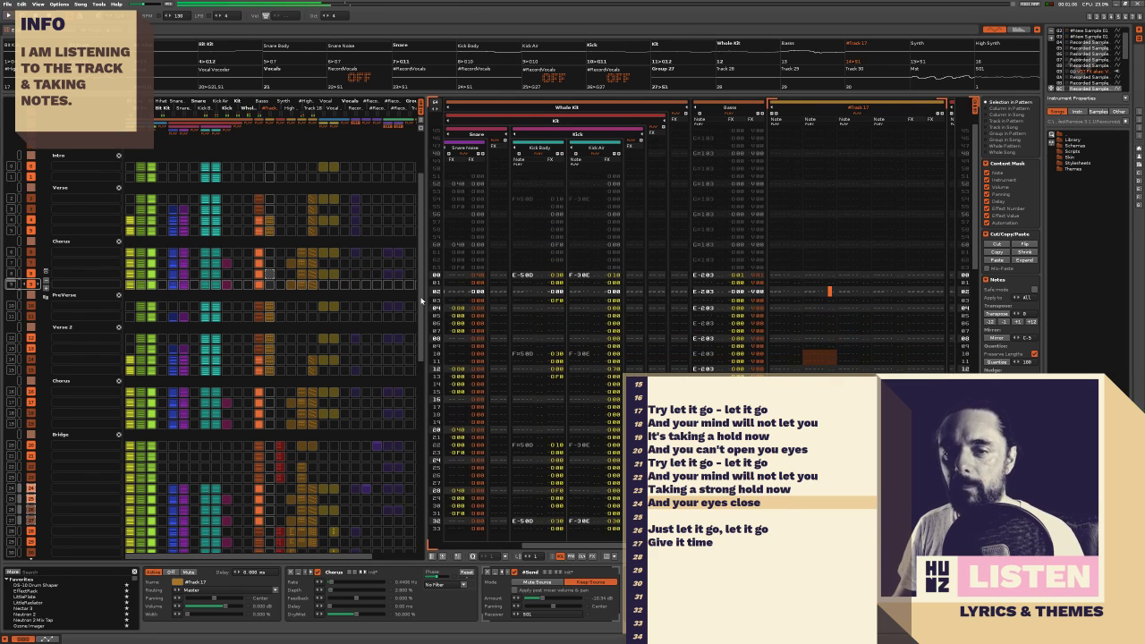
scroll(332, 299, up, 1)
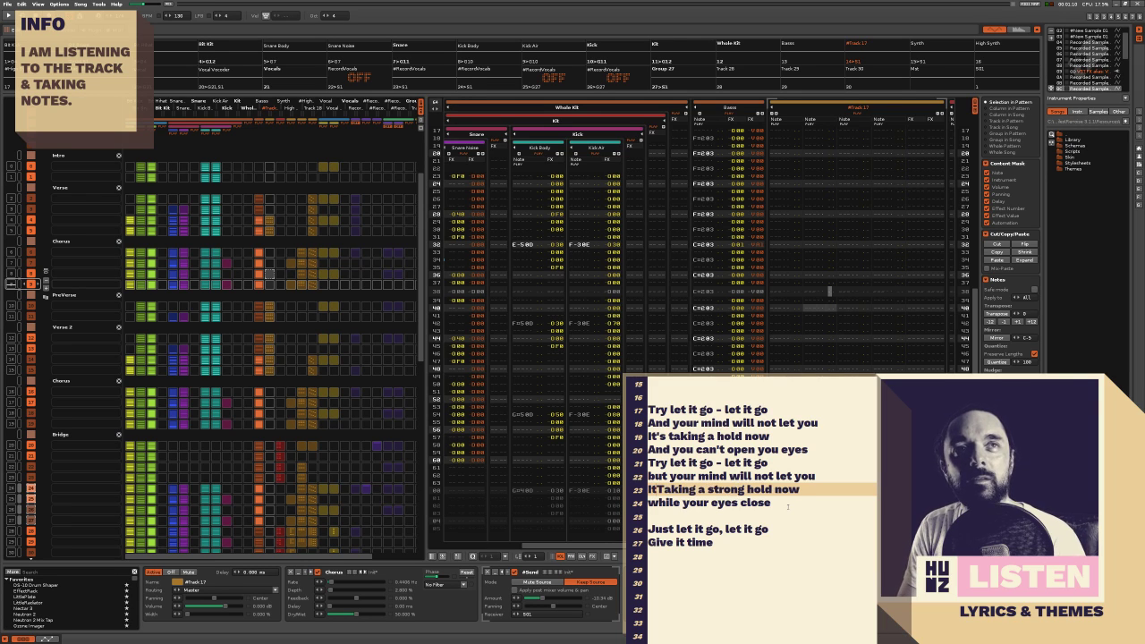
Reword the line beneath "but your mind will not let you" as "It's taking a hold now", removing the word "strong"
text(takin)
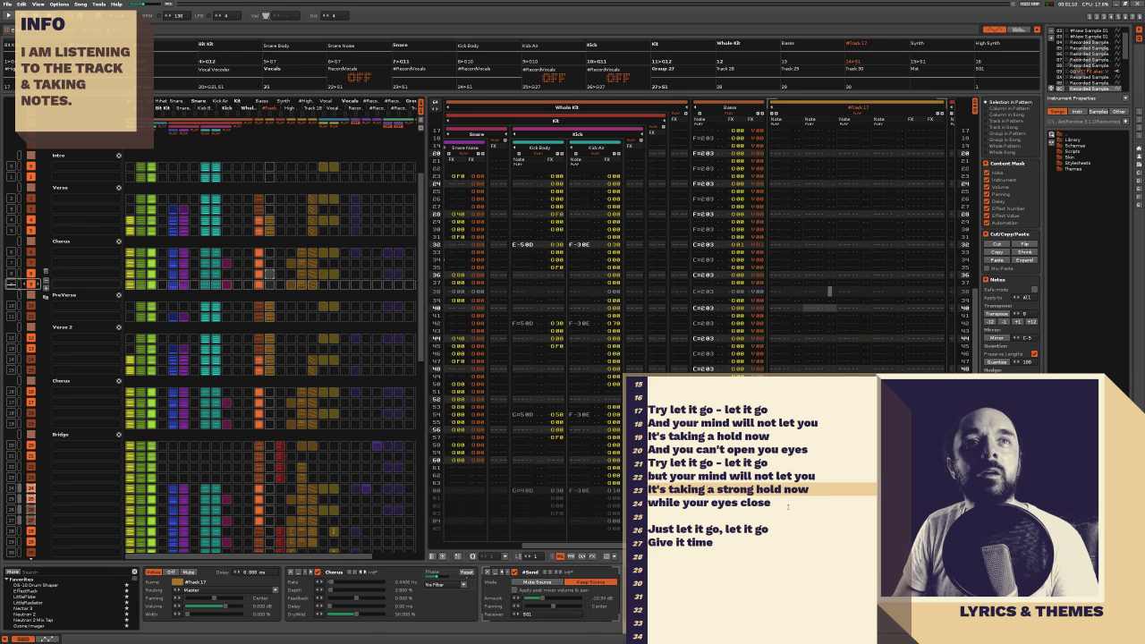
key(Delete)
key(Delete)
key(Delete)
key(Delete)
key(Delete)
key(Delete)
key(Delete)
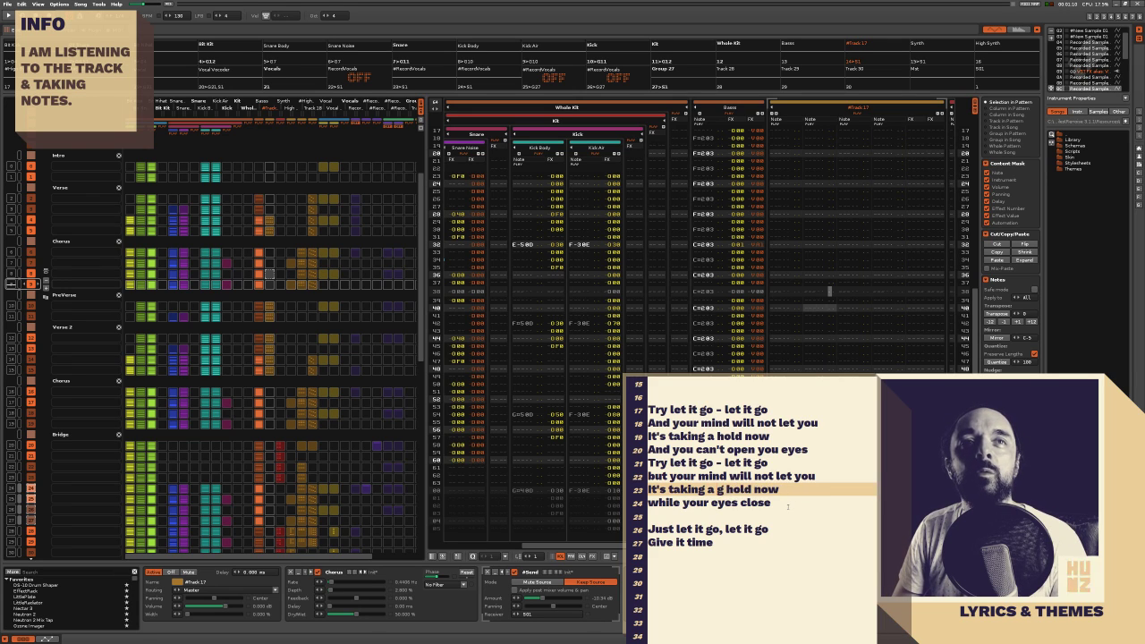
Rewrite the lyric line "while your eyes close" as "and your eyes are just shut"
key(Down)
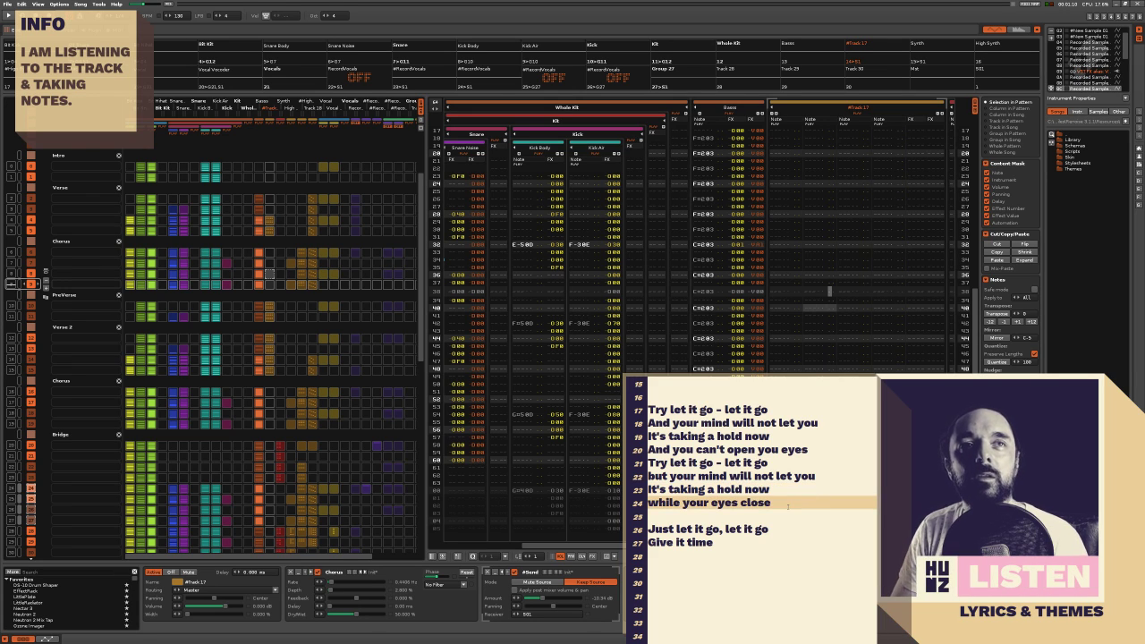
text(and ou)
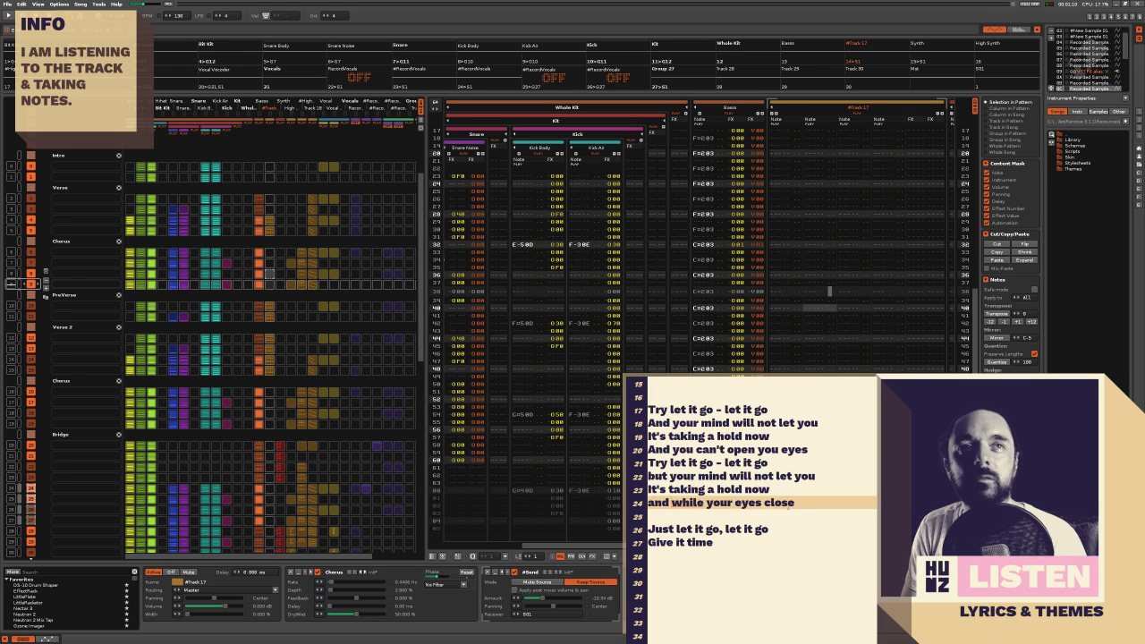
key(BackSpace)
key(BackSpace)
text(your)
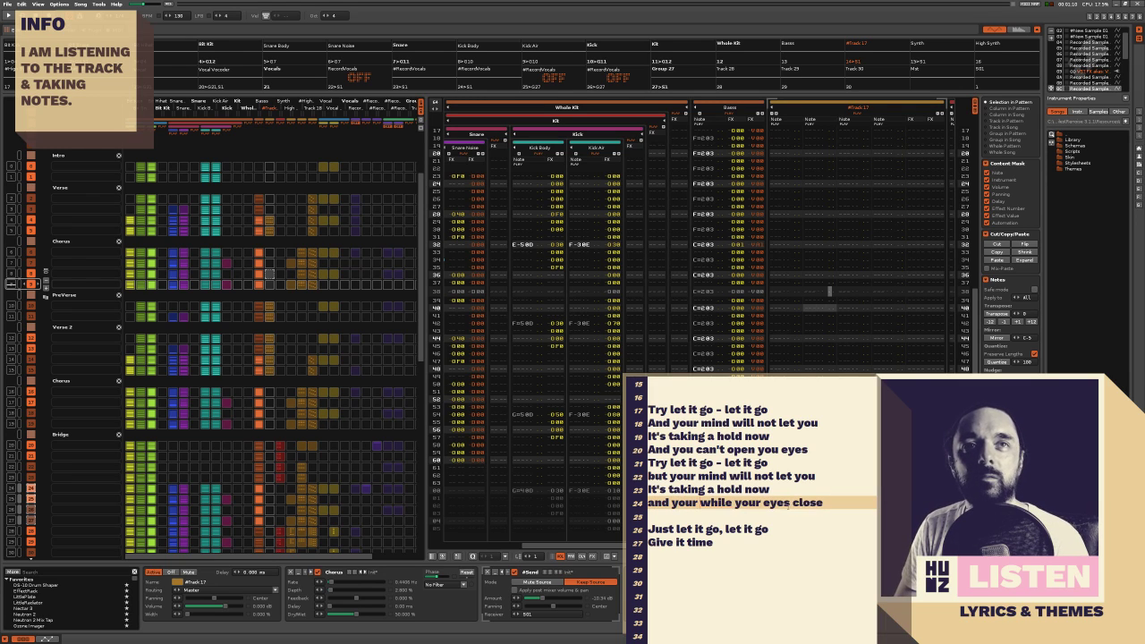
key(shift+End)
text(eyes are so)
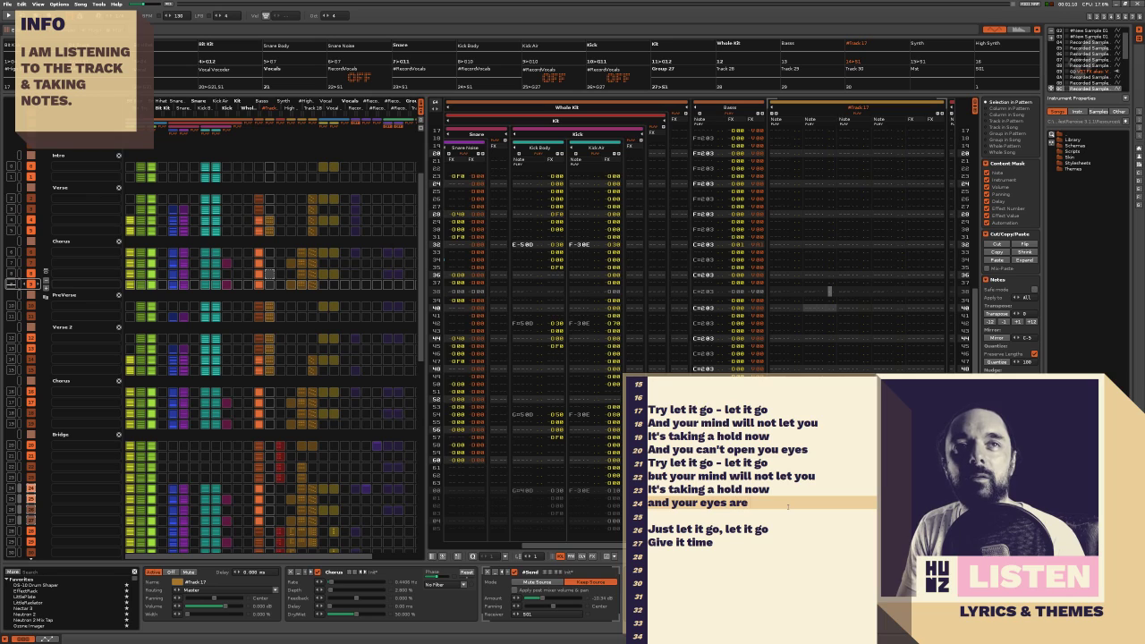
key(BackSpace)
key(BackSpace)
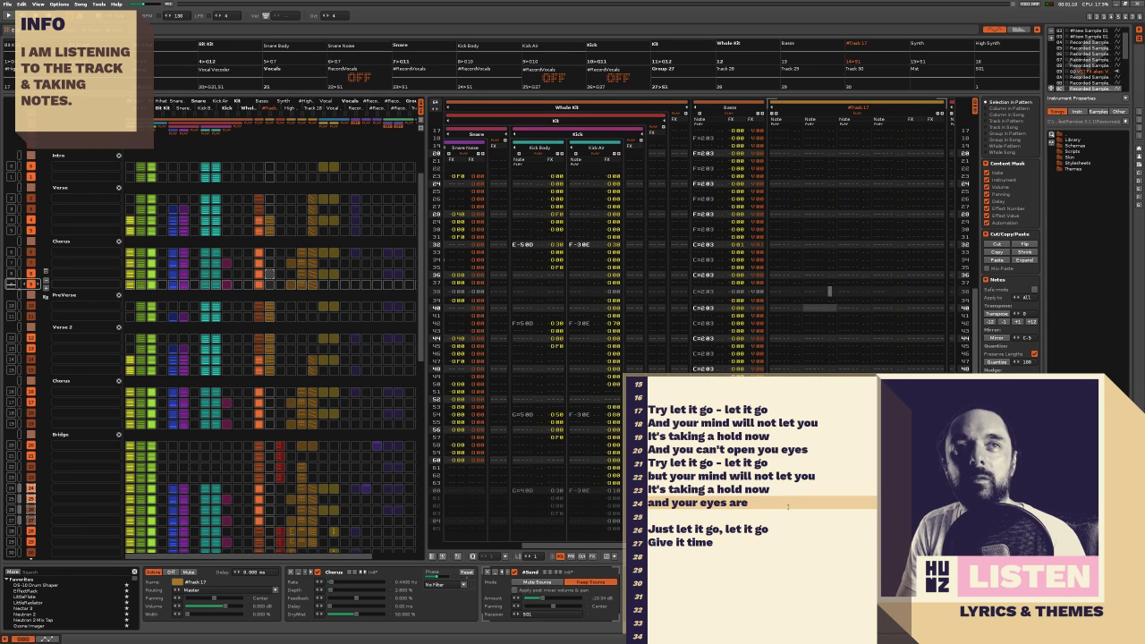
text(just shut)
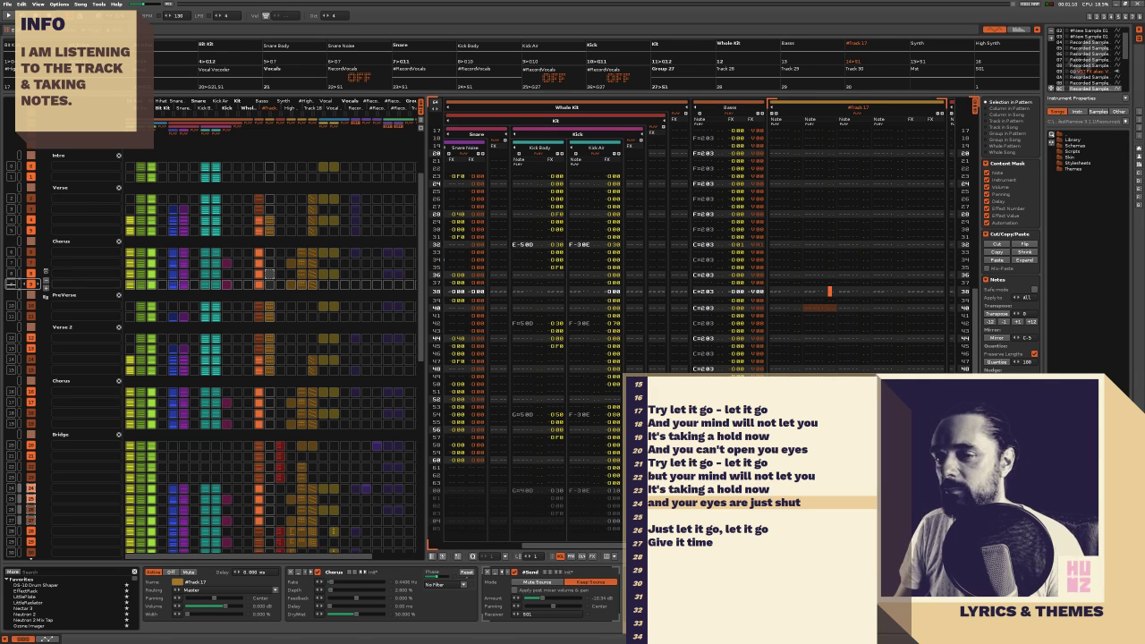
scroll(218, 322, up, 1)
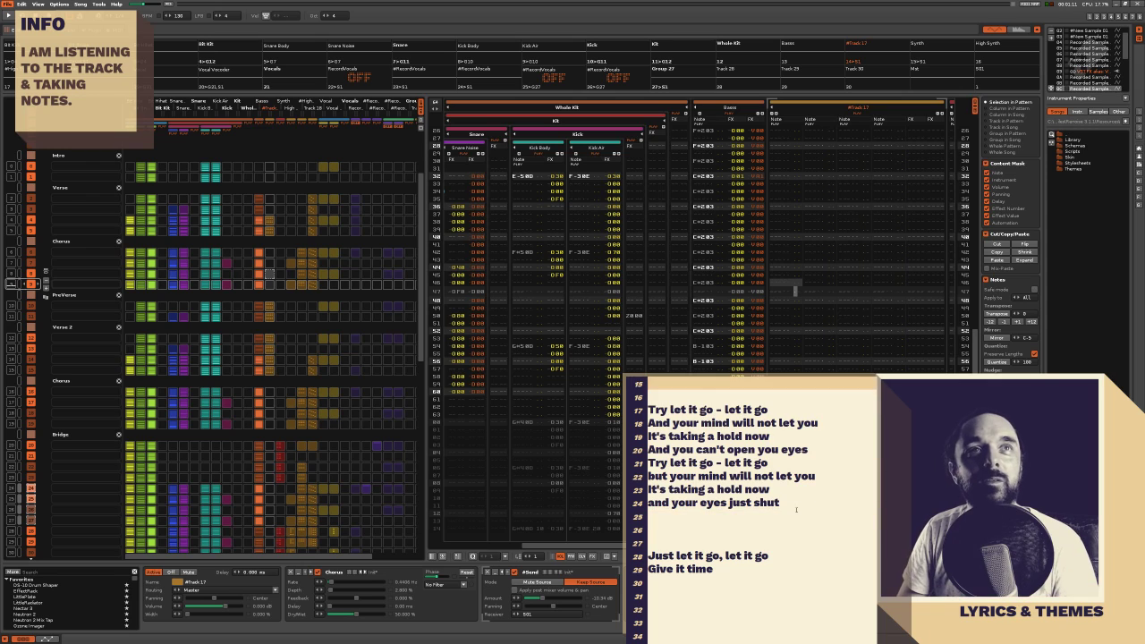
Start a new lyric line above the "Try let it go" section reading "Wanting to do something but your mind shuts it down"
key(Return)
key(Up)
text(Wan)
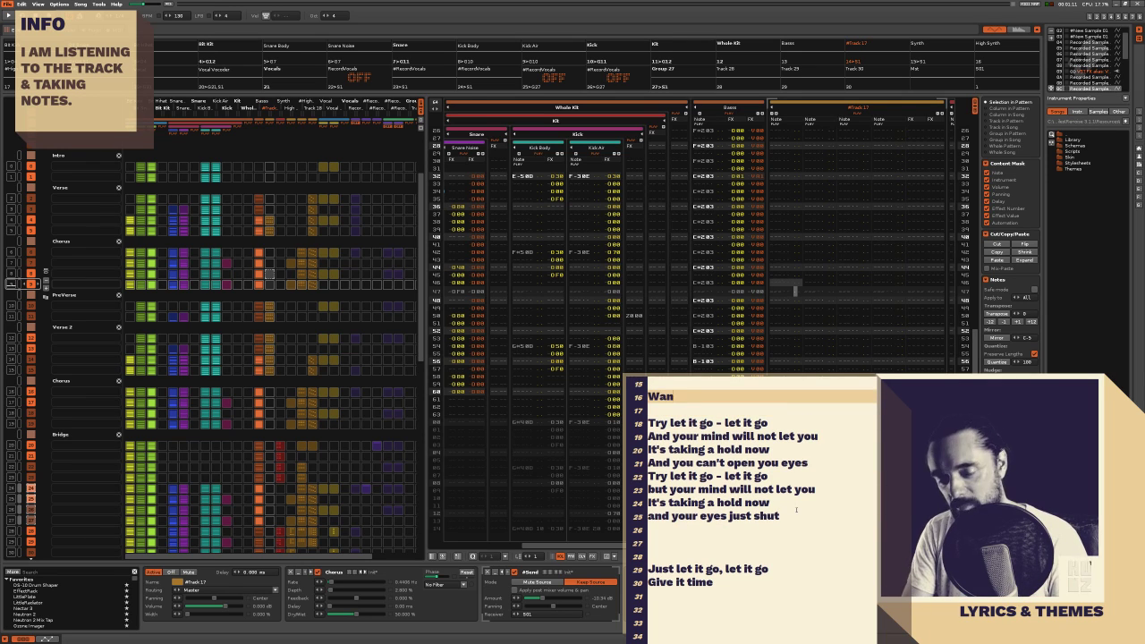
text(ting to do s)
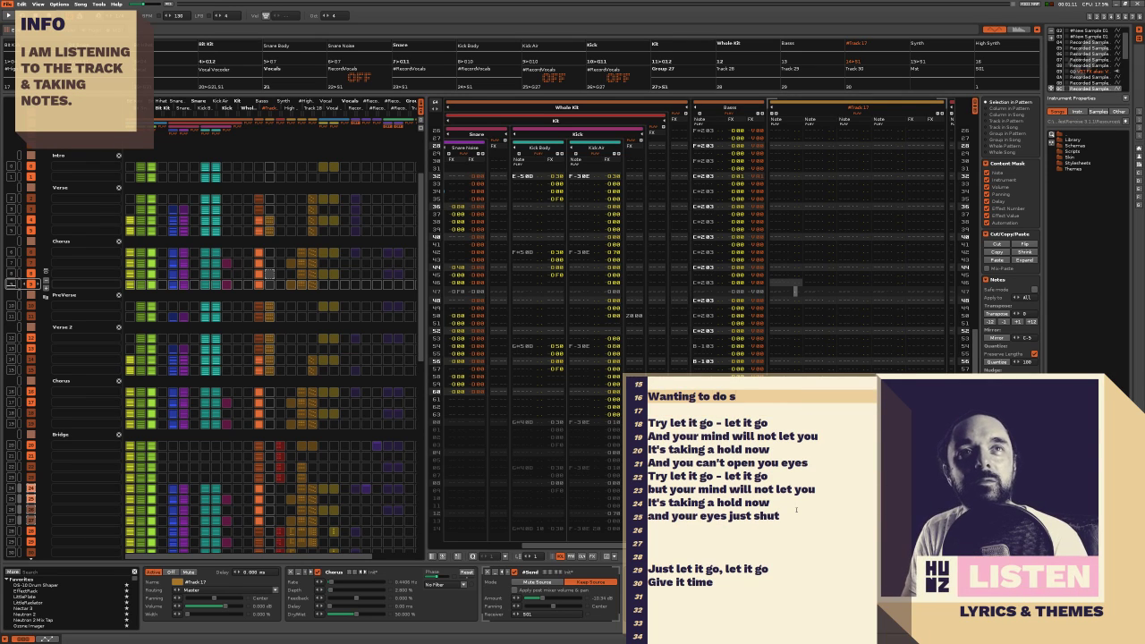
text(omething but you)
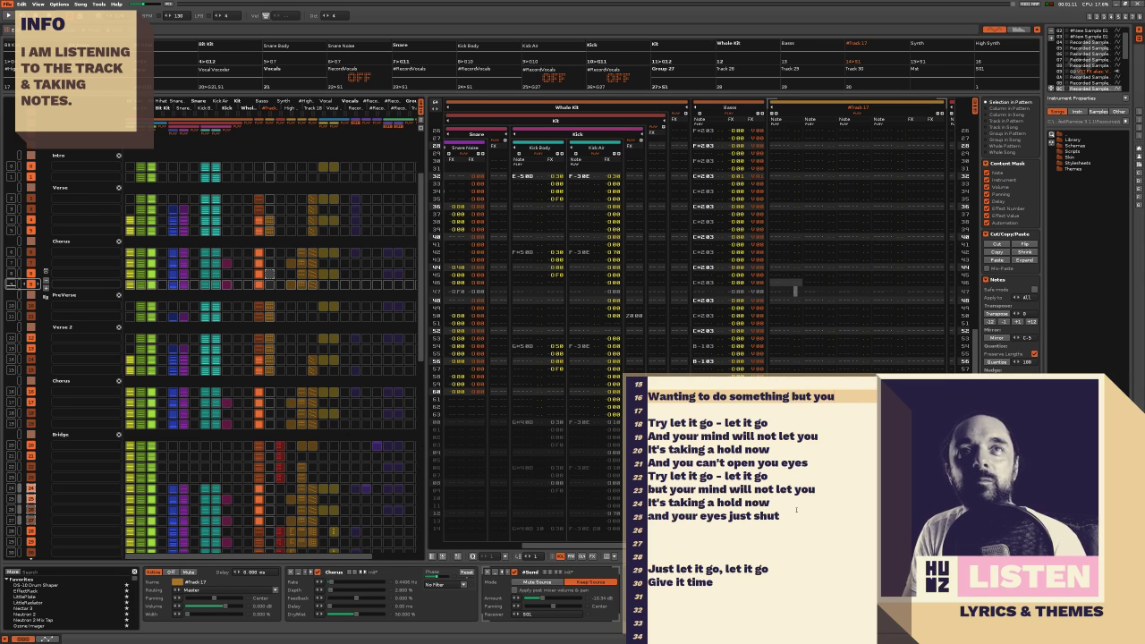
text(r mind shut)
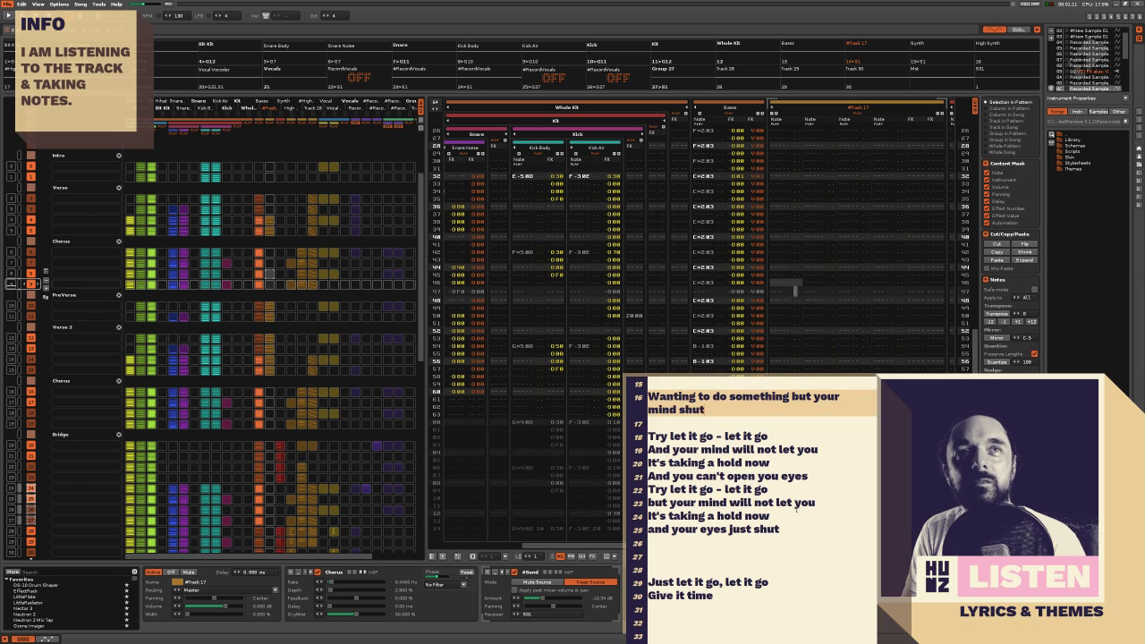
text(s it down an)
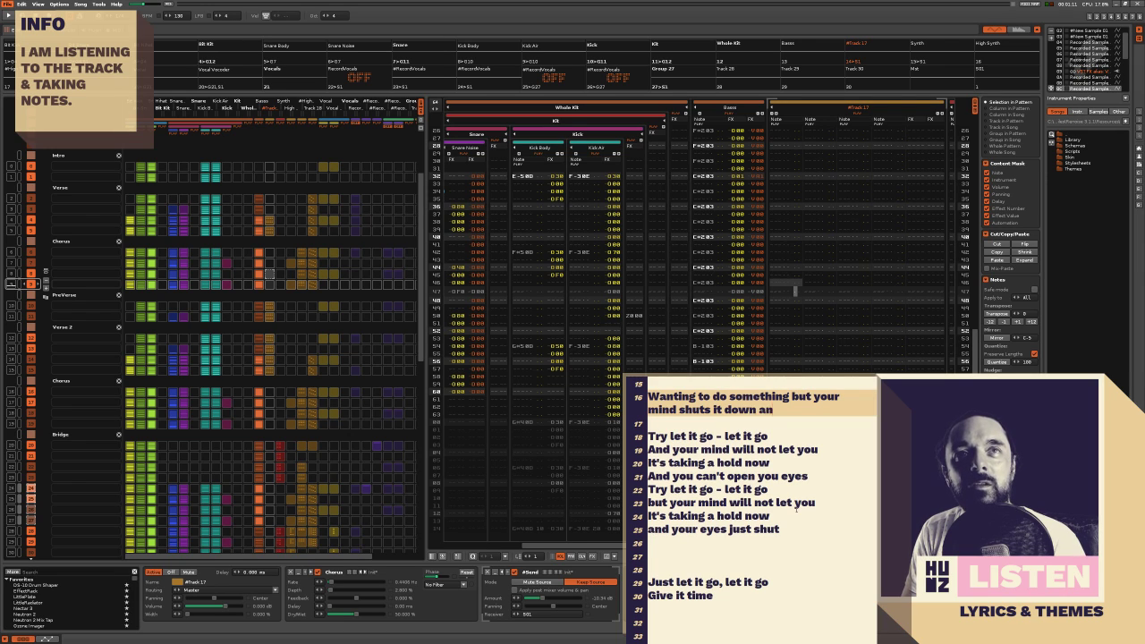
Finish the new line with "and you still remain apathetic to it."
text(d you still bu)
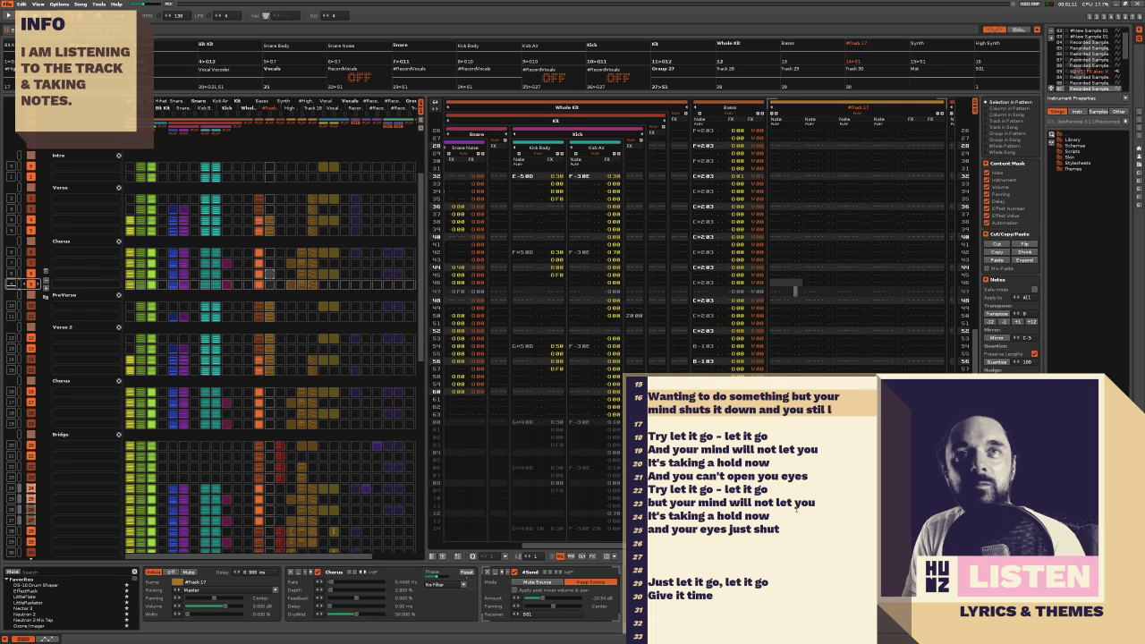
key(BackSpace)
key(BackSpace)
key(BackSpace)
key(BackSpace)
text(l re)
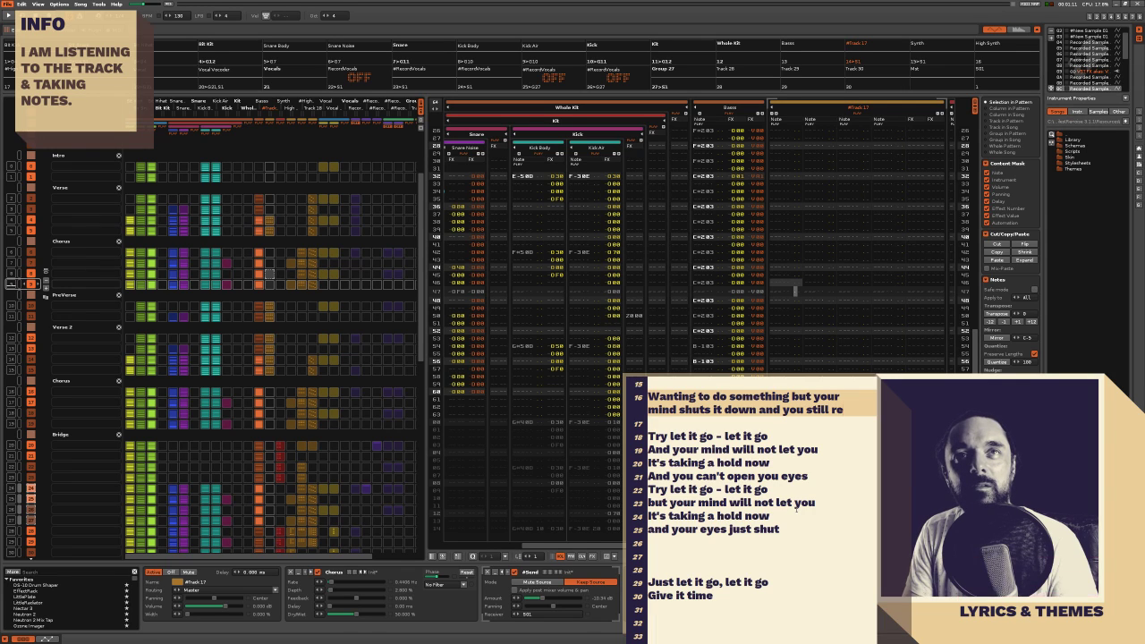
text(main apath)
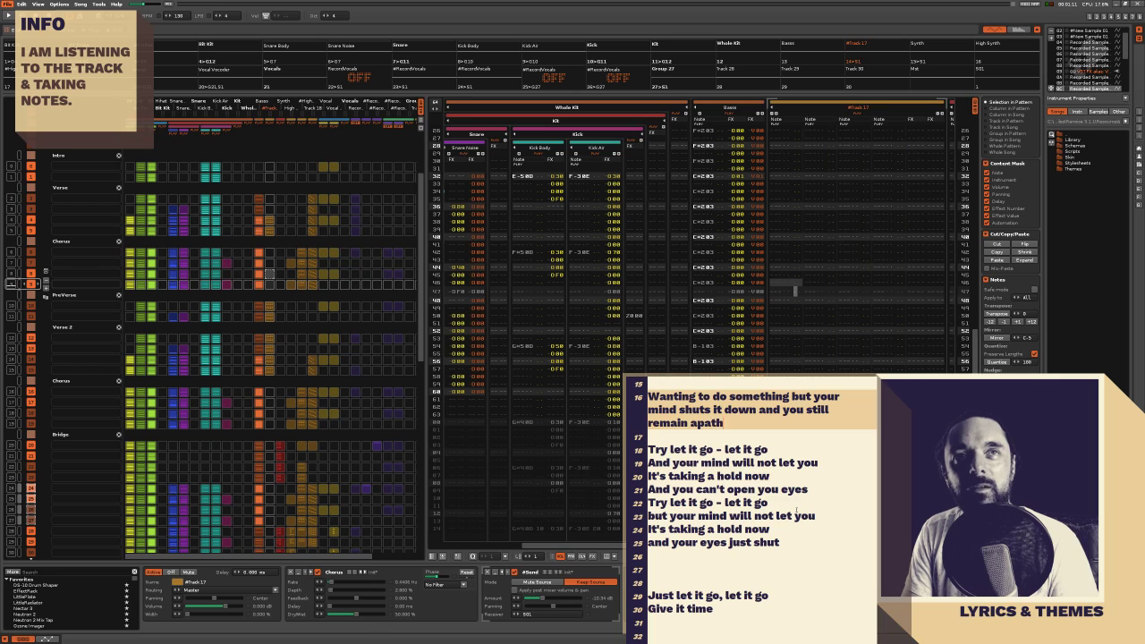
text(etic to it.)
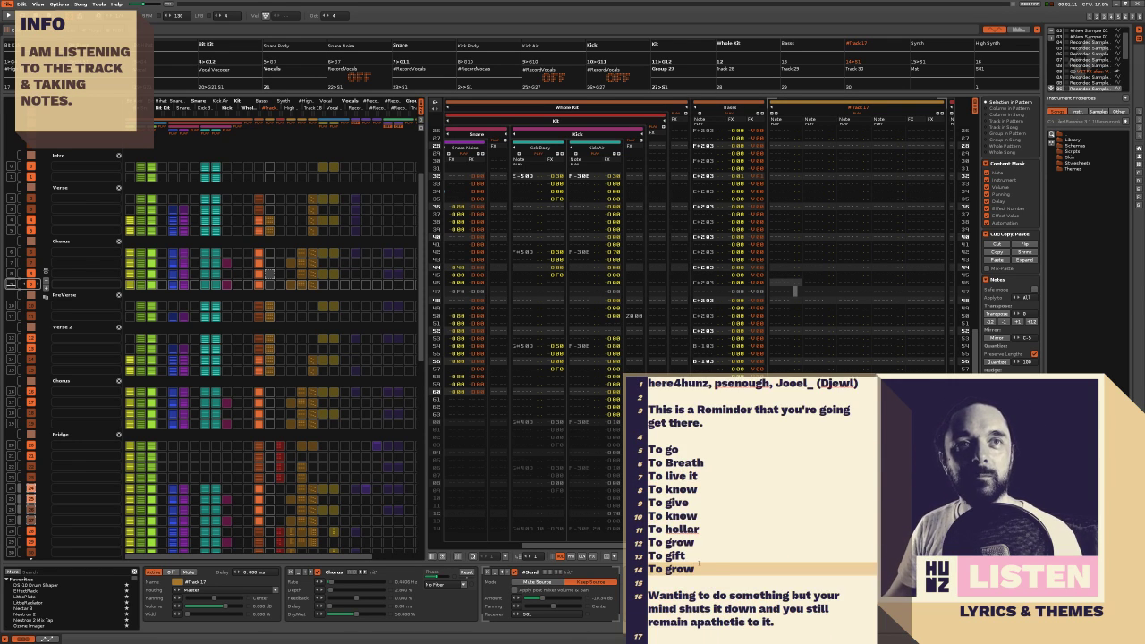
Move the "To go" through "To grow" lines between the "Wanting to do something" line and the "Try let it go" section
drag(698, 564, 647, 450)
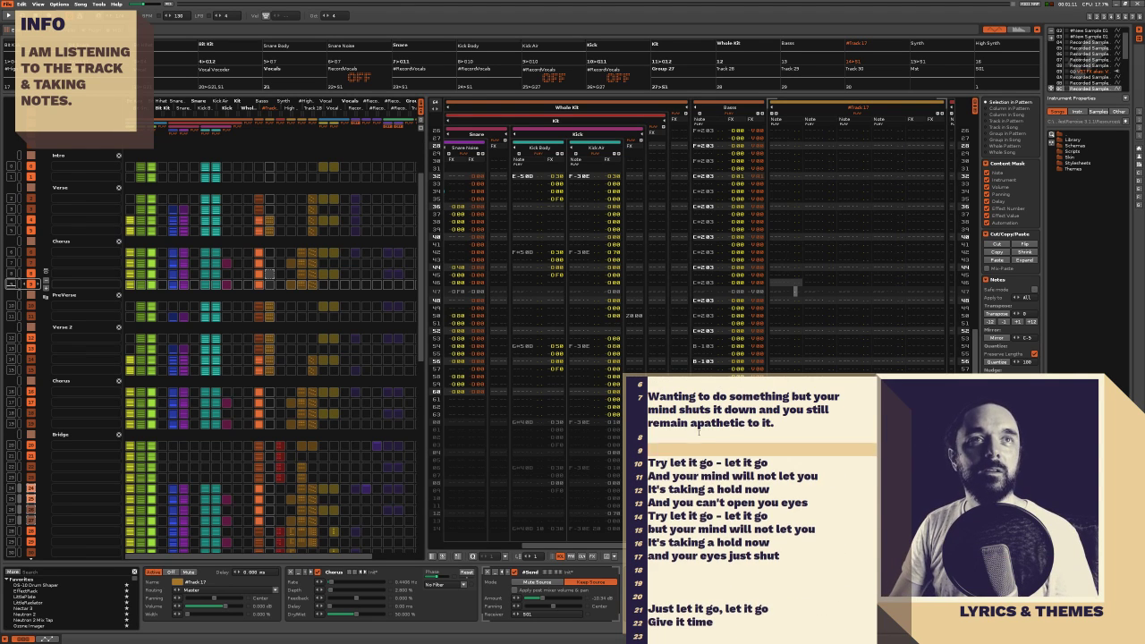
text(To go To Breath To live it To know To give To know To hollar To grow To gift To grow)
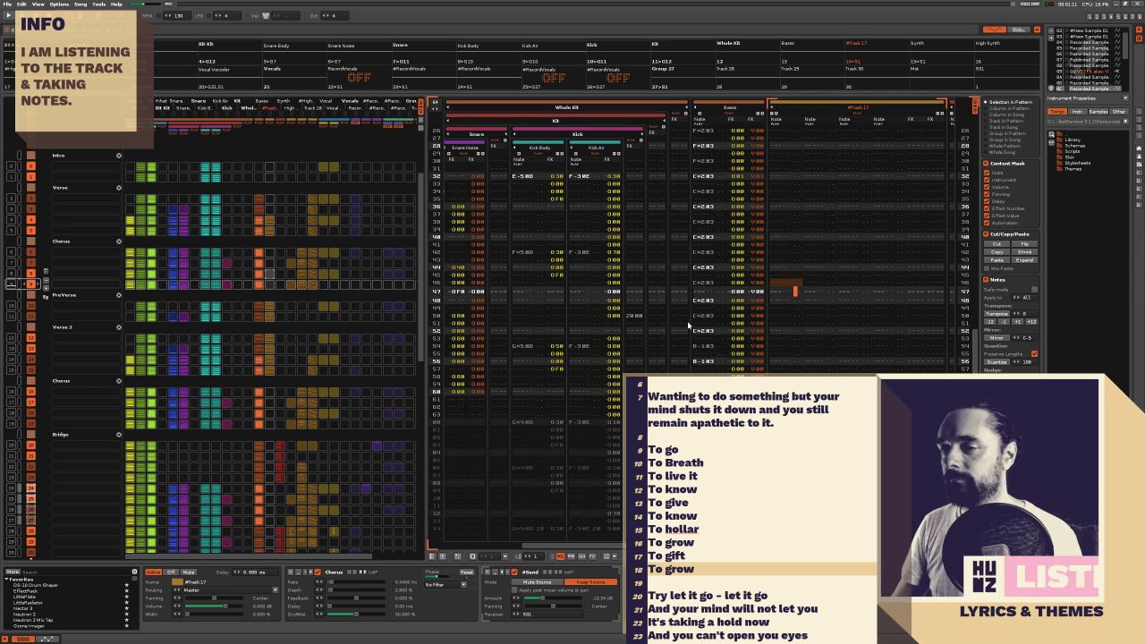
Switch to Renoise and play the song from the first Verse into the Chorus
scroll(286, 265, up, 5)
scroll(285, 264, up, 2)
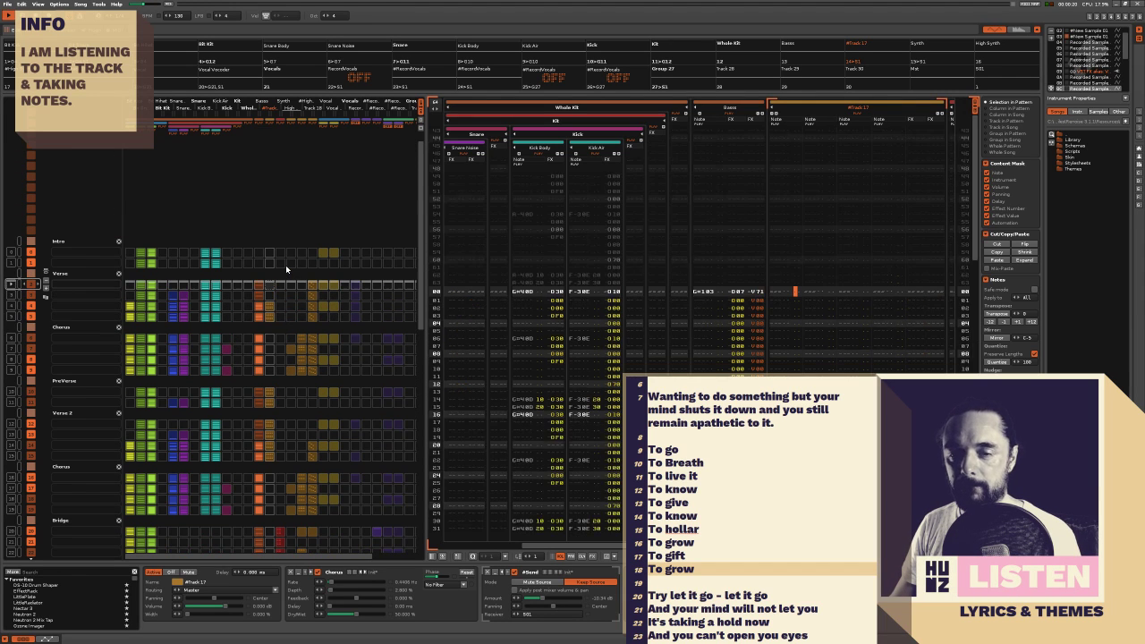
scroll(353, 336, down, 5)
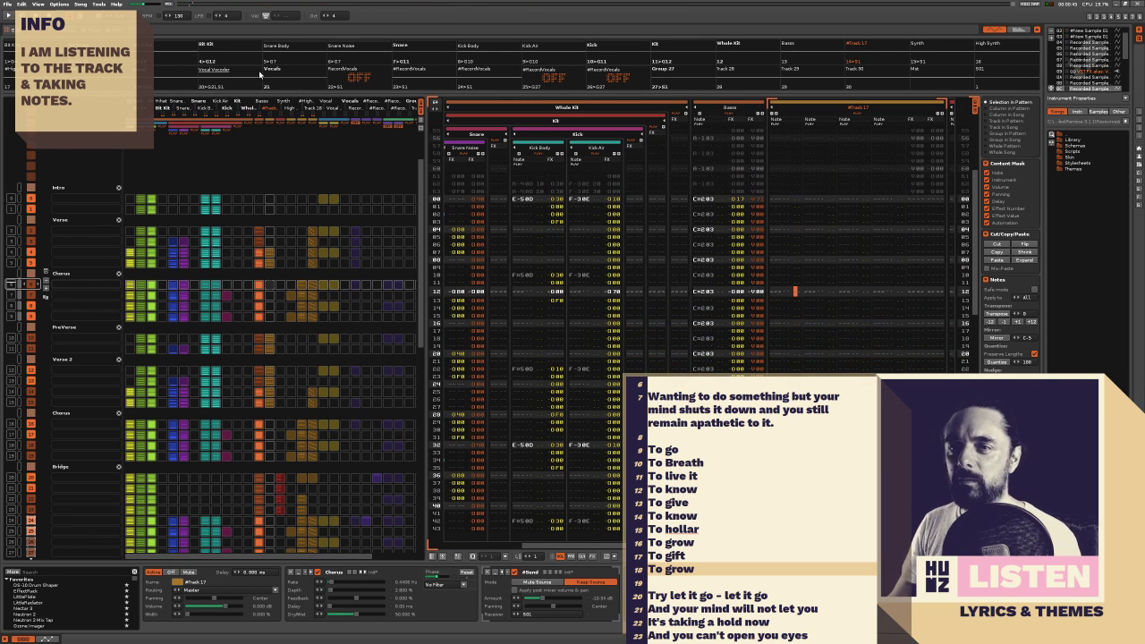
Check the Vocal, Vocal Vocoder and Vocals tracks, viewing the Nectar 3 plugin editor on the Vocal and #RecordVocals tracks
click(325, 107)
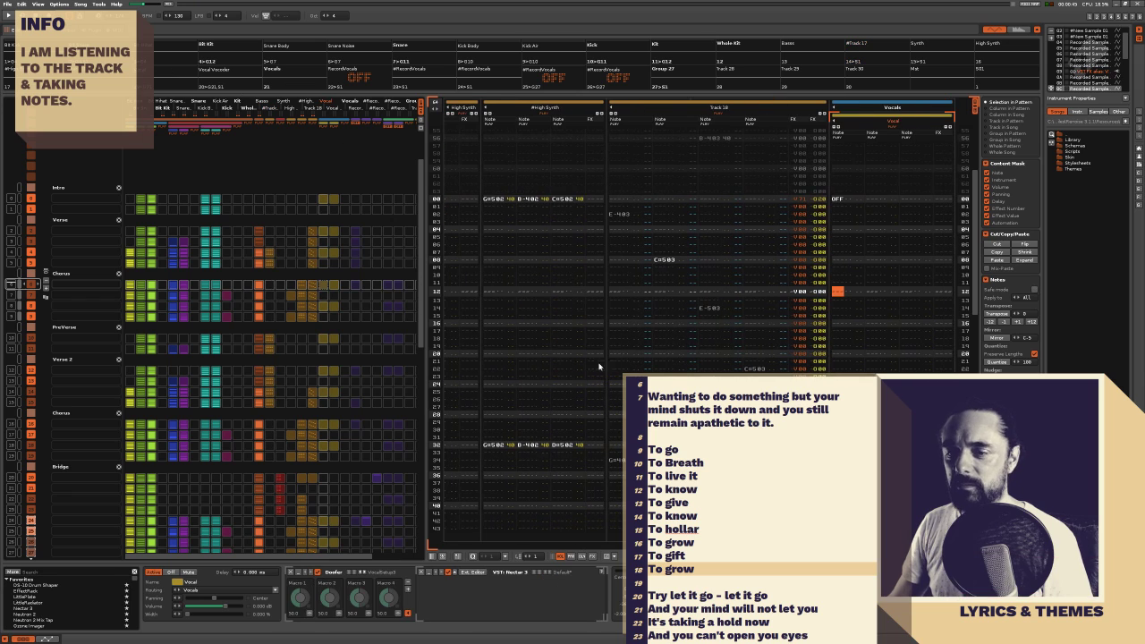
click(471, 571)
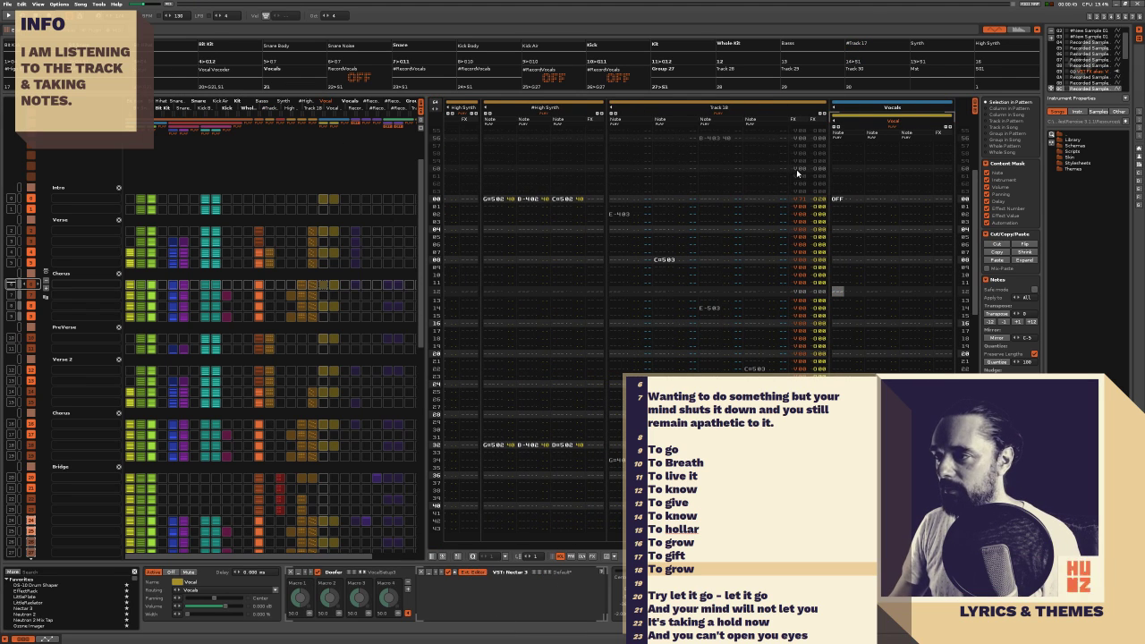
click(219, 70)
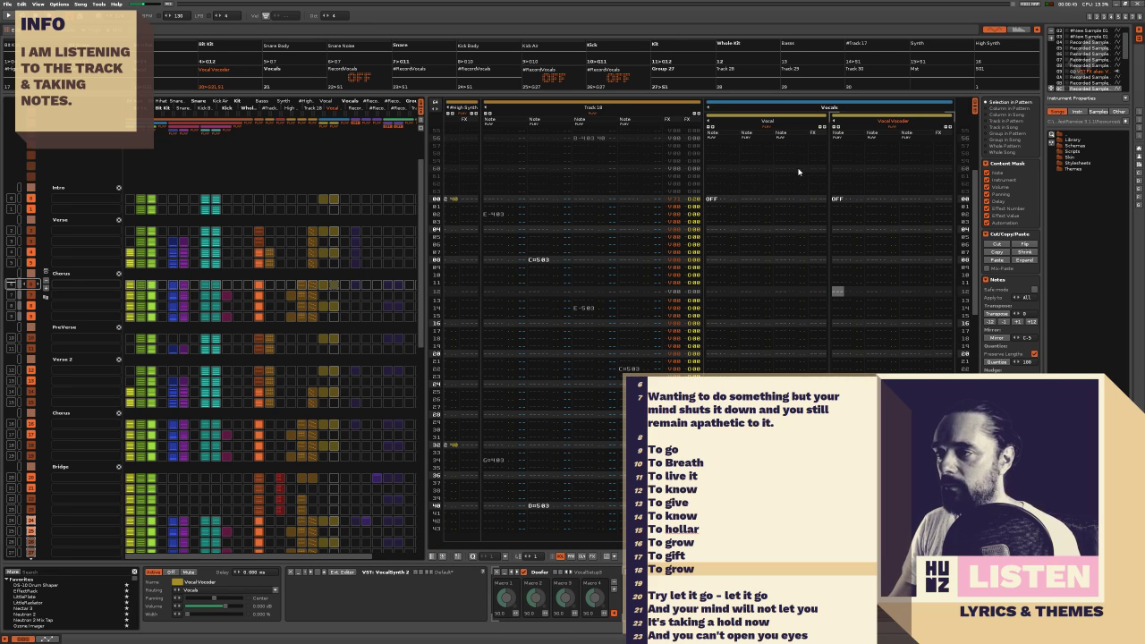
click(304, 69)
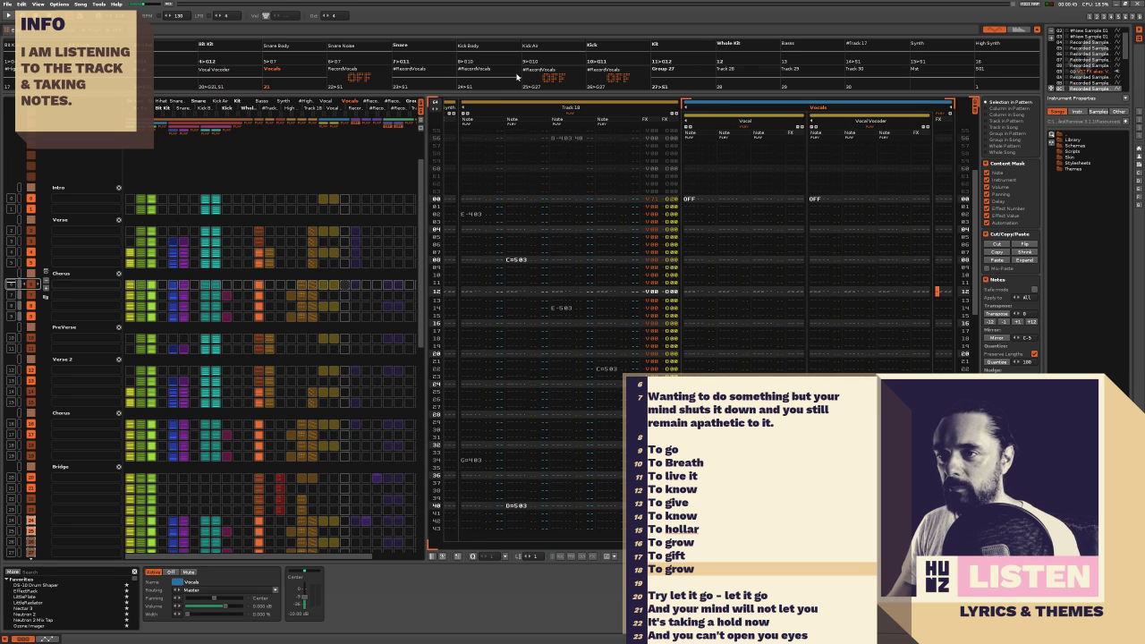
click(474, 70)
click(475, 573)
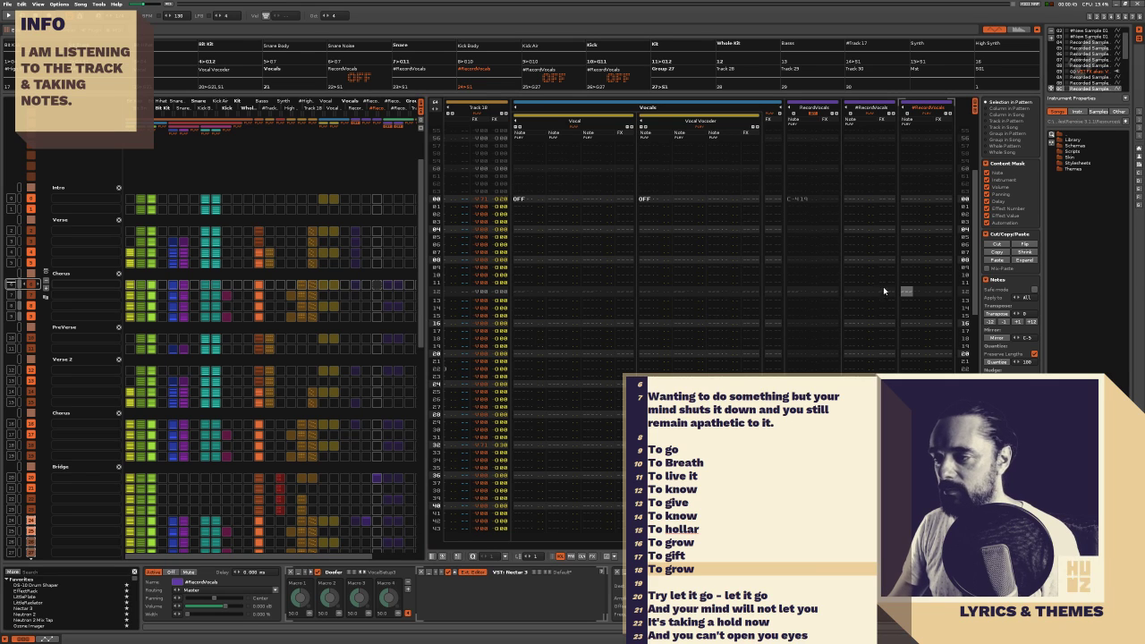
Examine the recorded vocal's waveform in the sample editor and return to the pattern editor
click(883, 290)
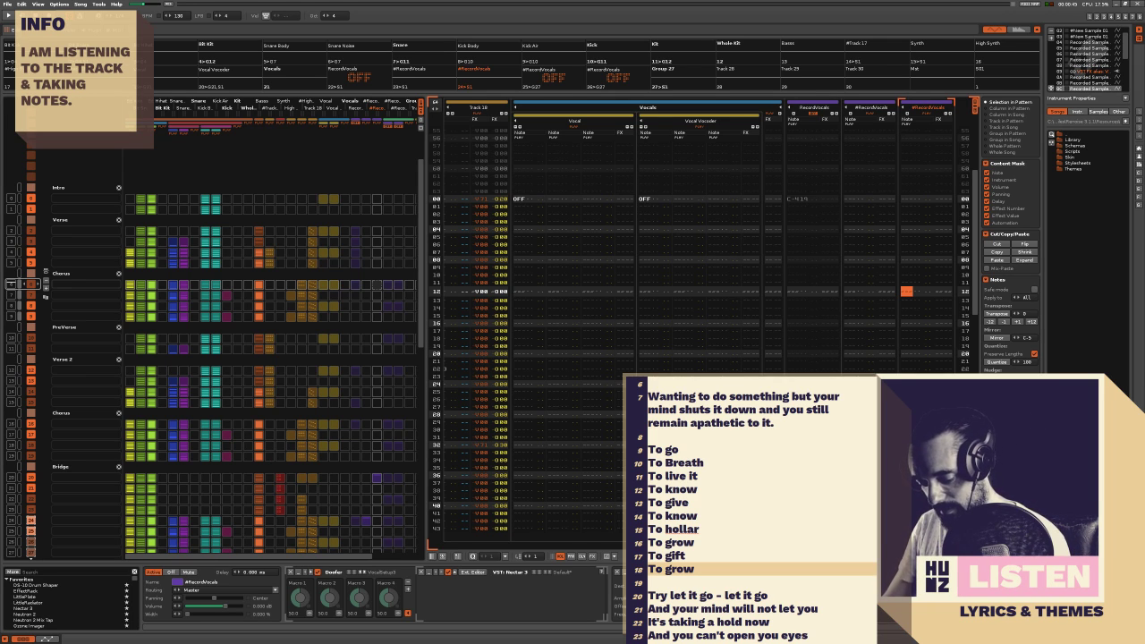
key(F3)
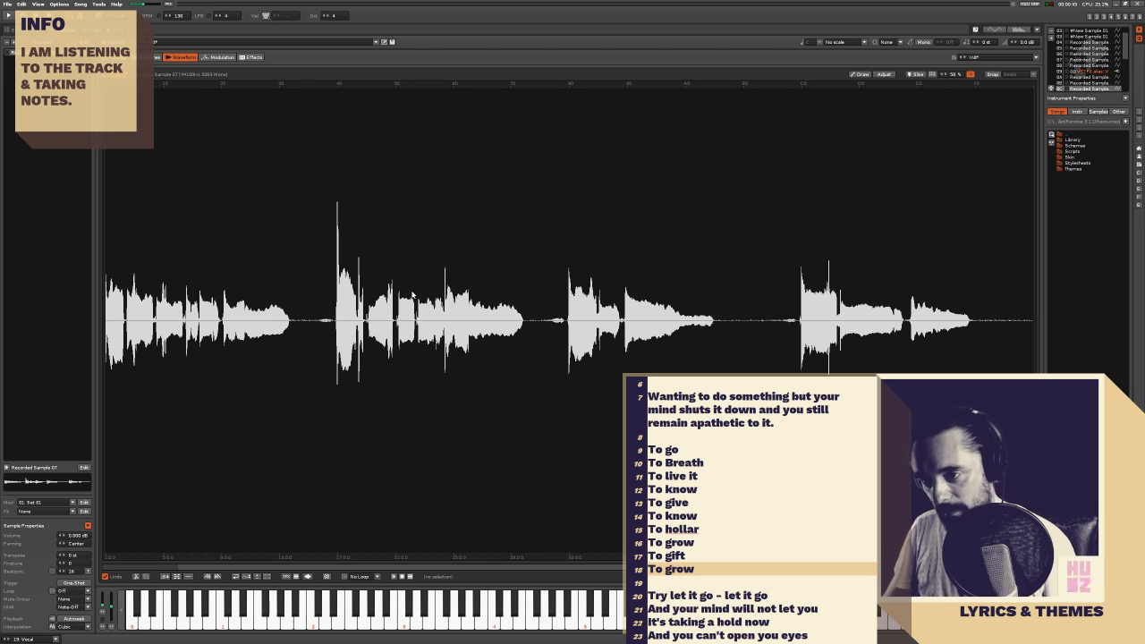
key(F1)
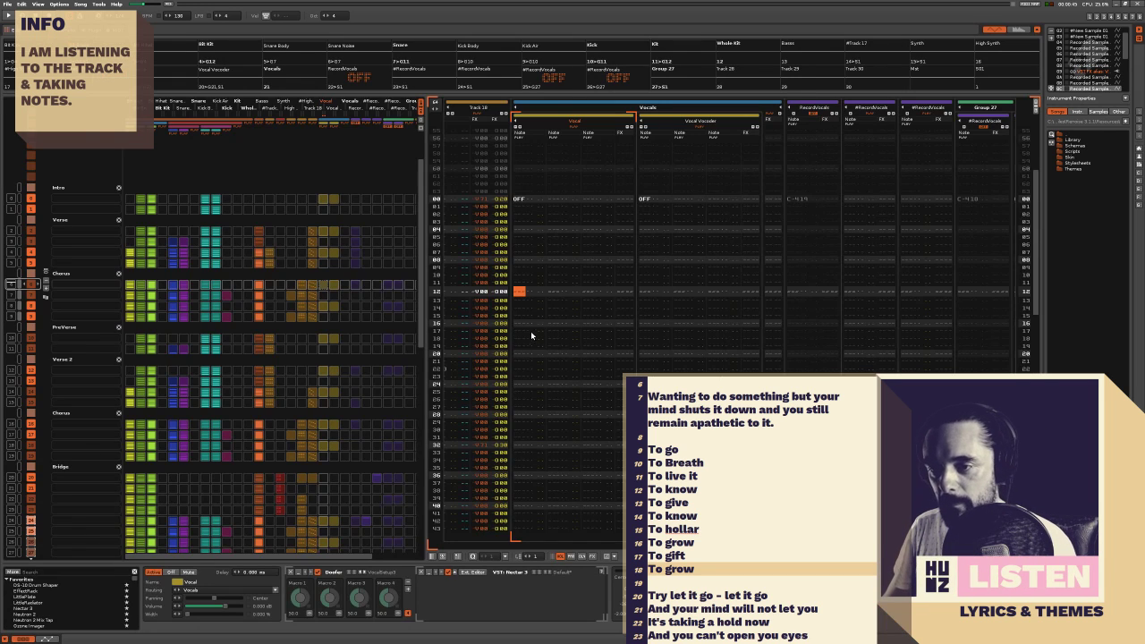
Select the Vocal track inside the Vocals group and mark the note-off on the Chorus pattern's first line
click(302, 71)
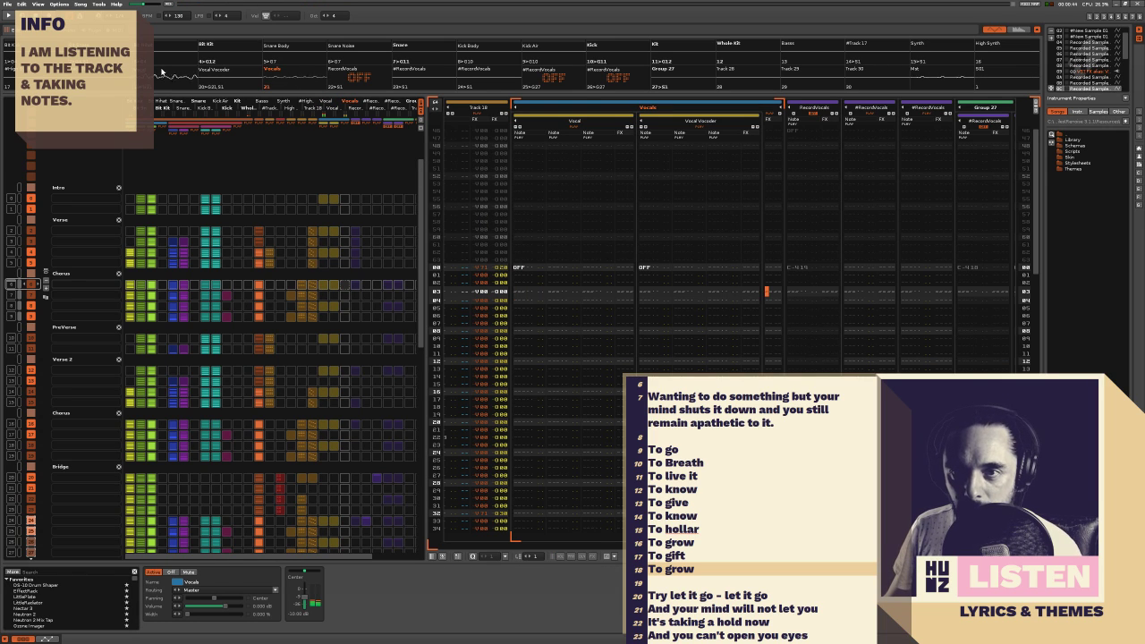
click(162, 72)
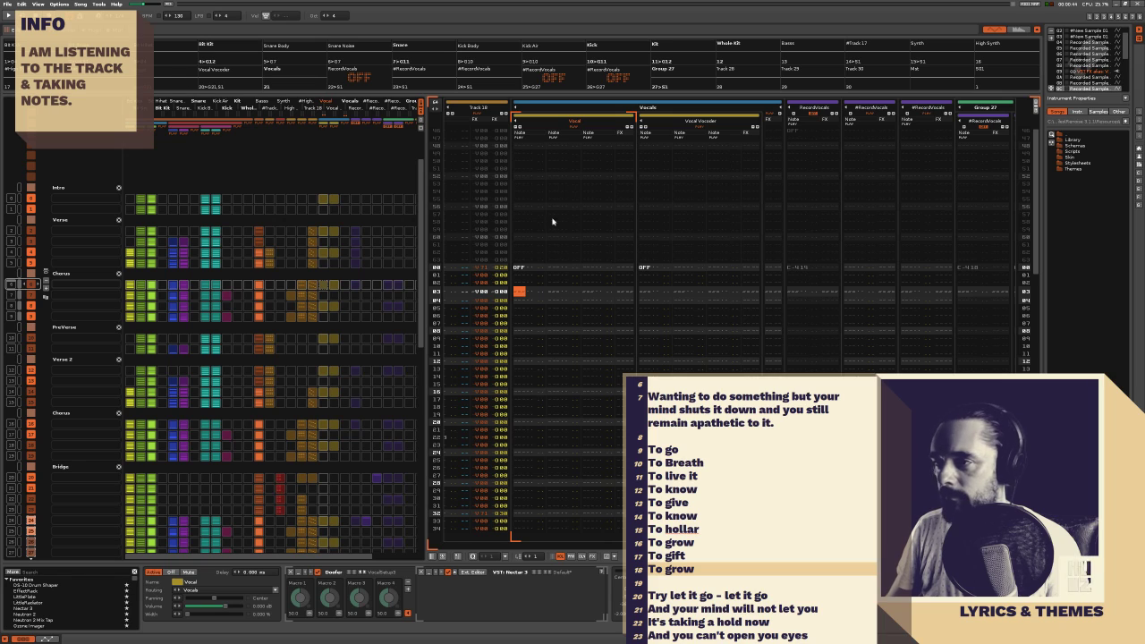
click(535, 266)
key(Right)
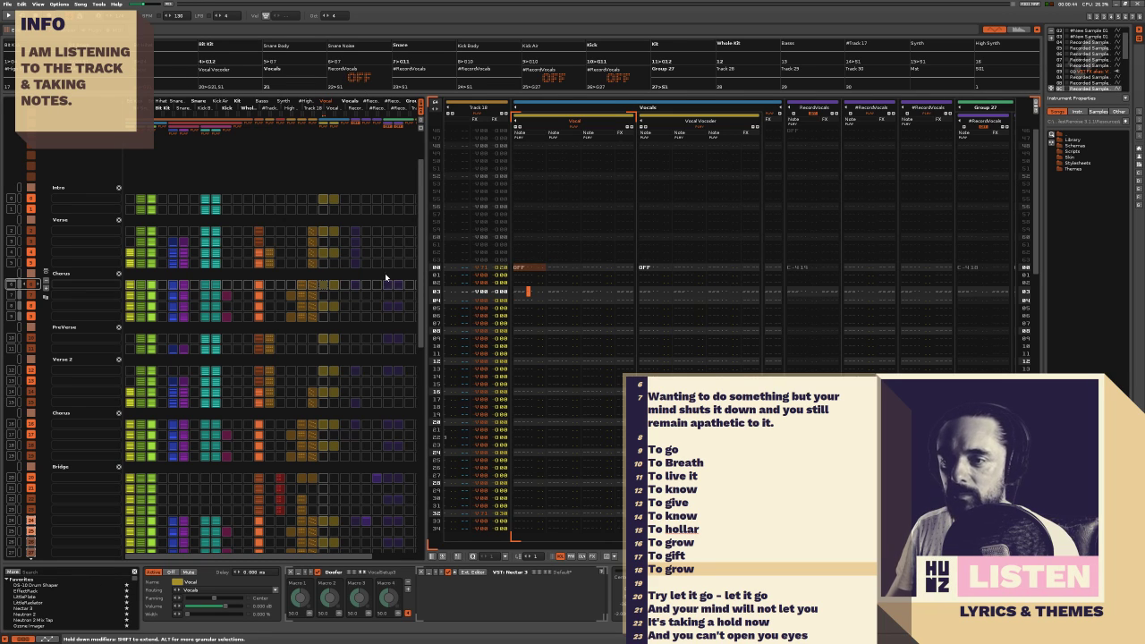
key(alt+Tab)
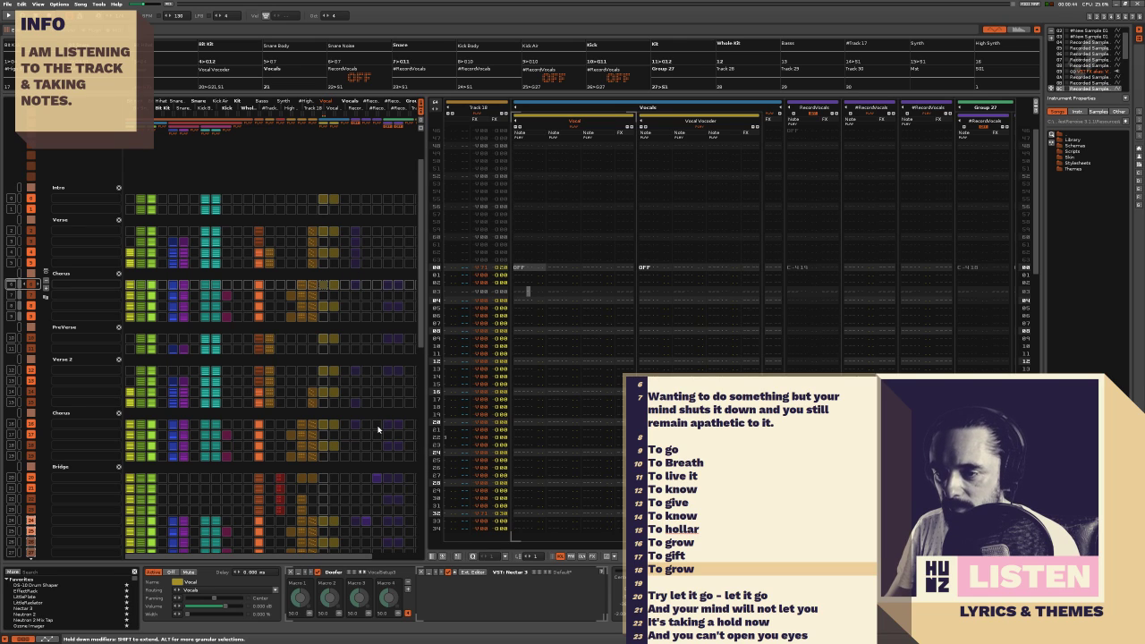
Select the RecordVocals track next to the Vocals group and open its Nectar 3 plugin editor
click(372, 344)
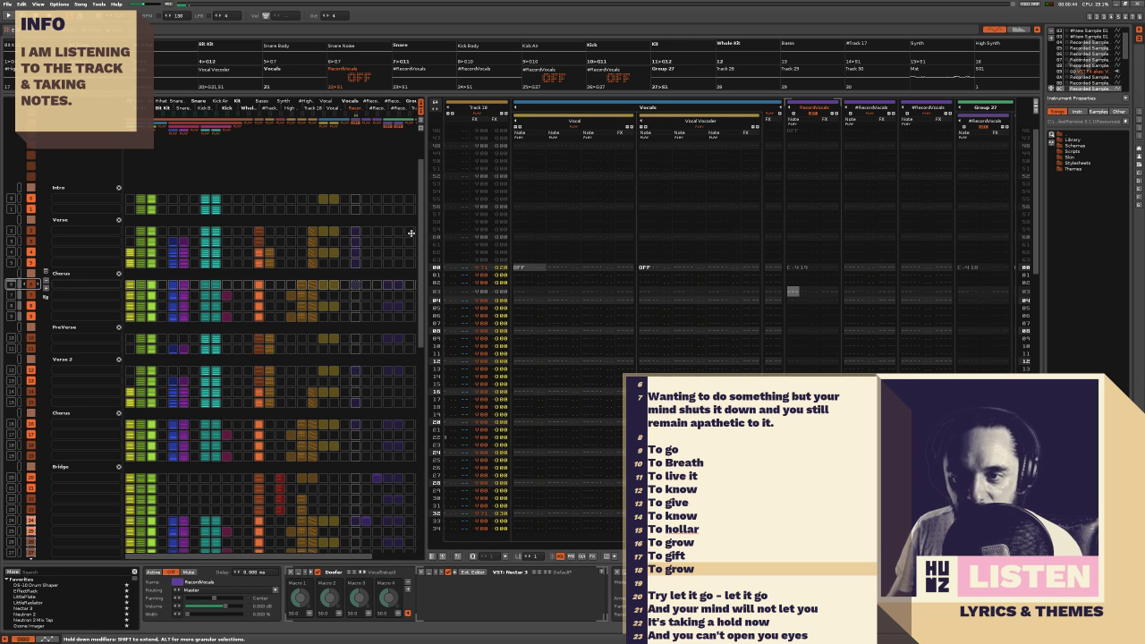
click(470, 575)
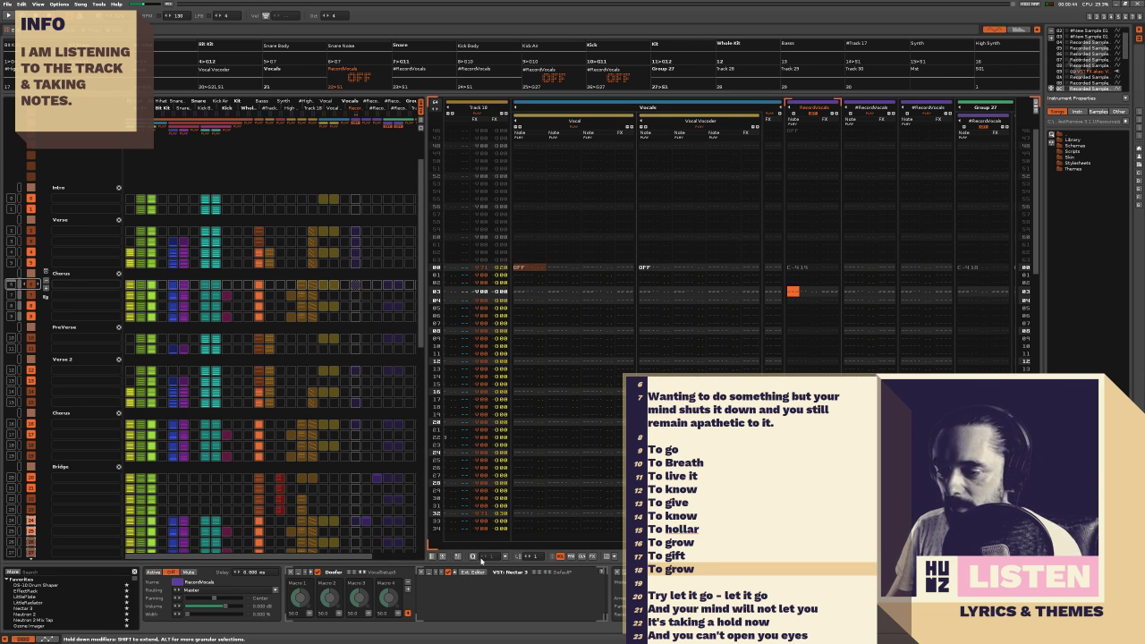
click(475, 571)
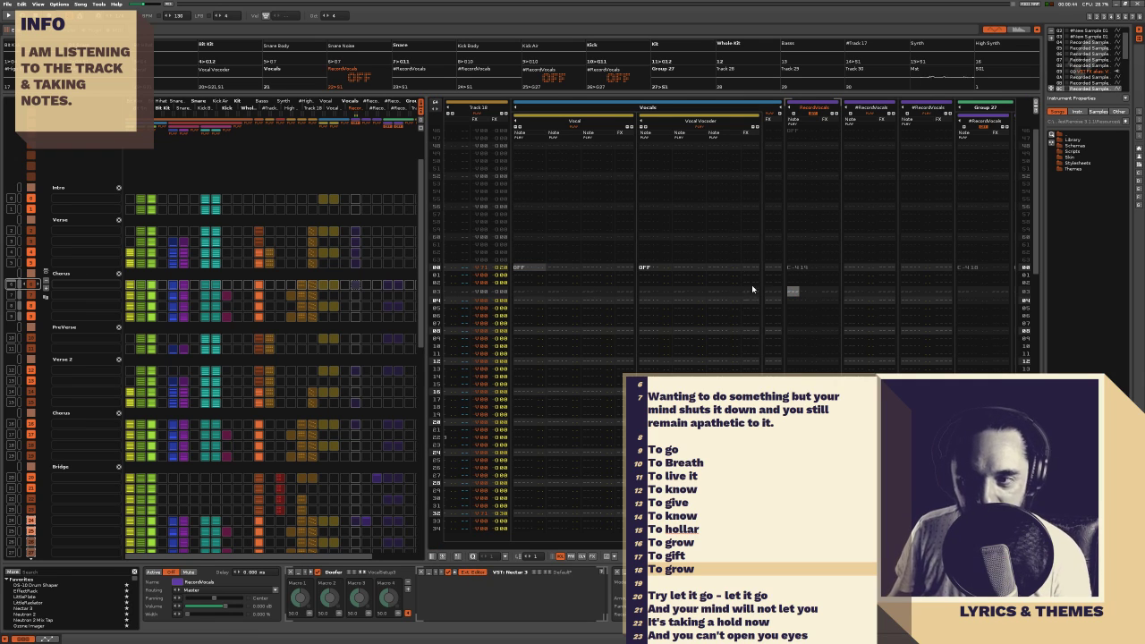
click(785, 217)
Play the start of the Chorus and stop playback before the pattern ends
key(space)
key(space)
scroll(436, 354, down, 5)
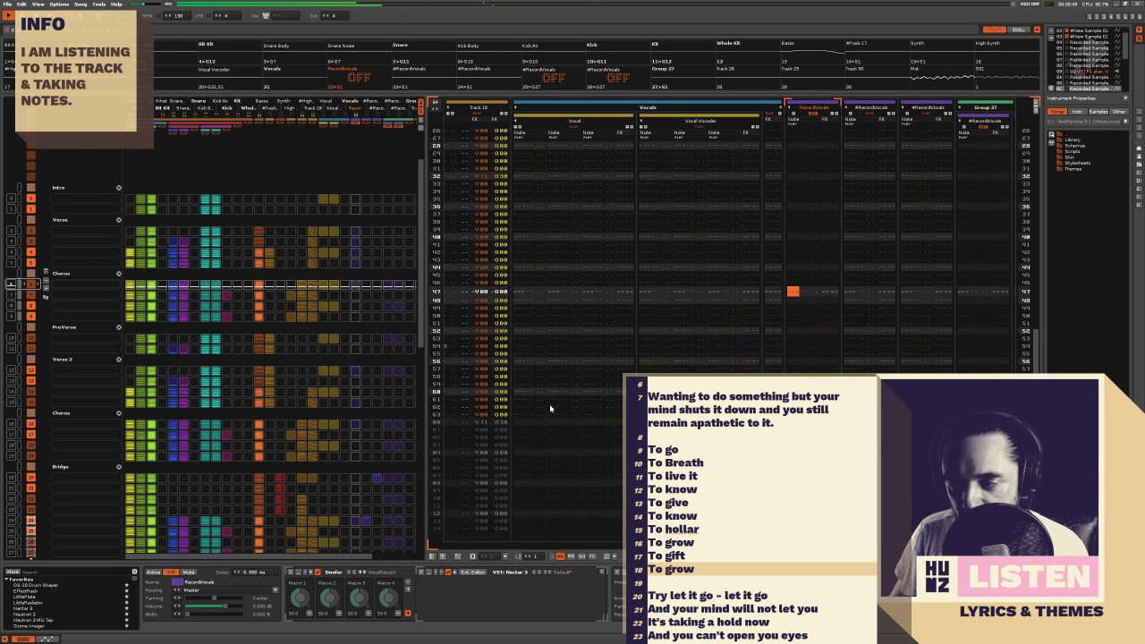
key(space)
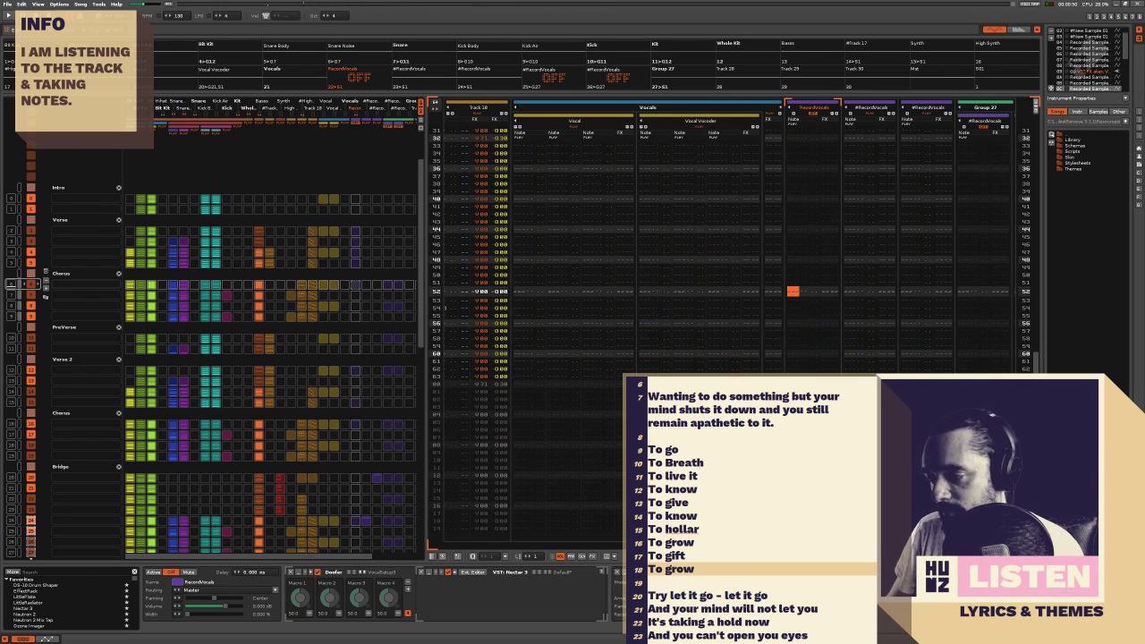
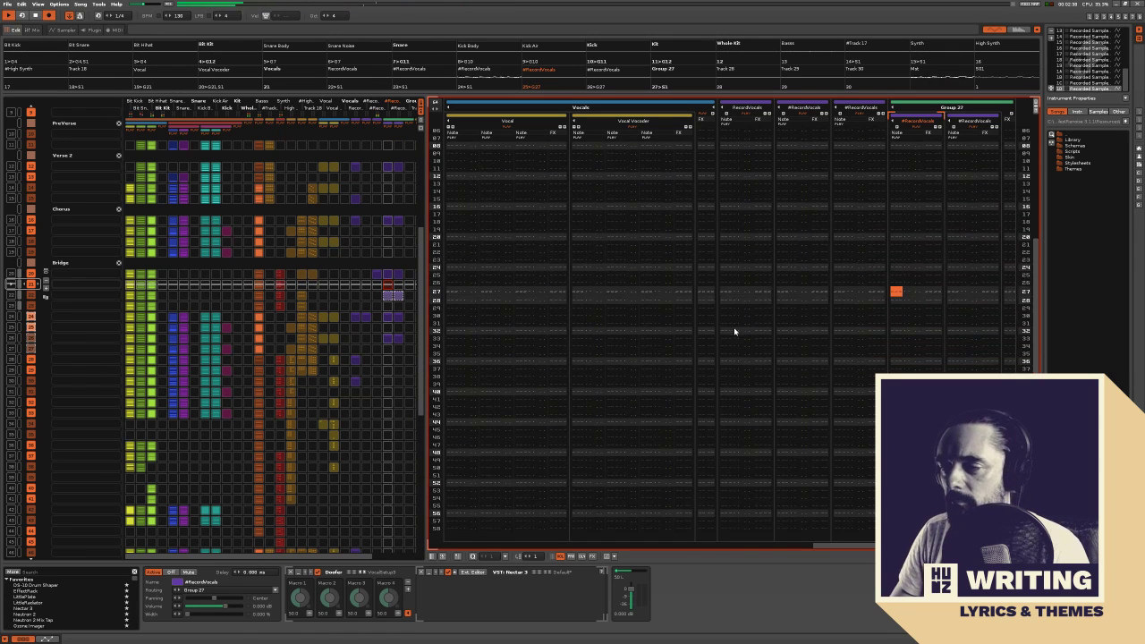
Select the middle #RecordVocals track before Group 27 and play the Bridge from its beginning, stopping in its second pattern
click(806, 363)
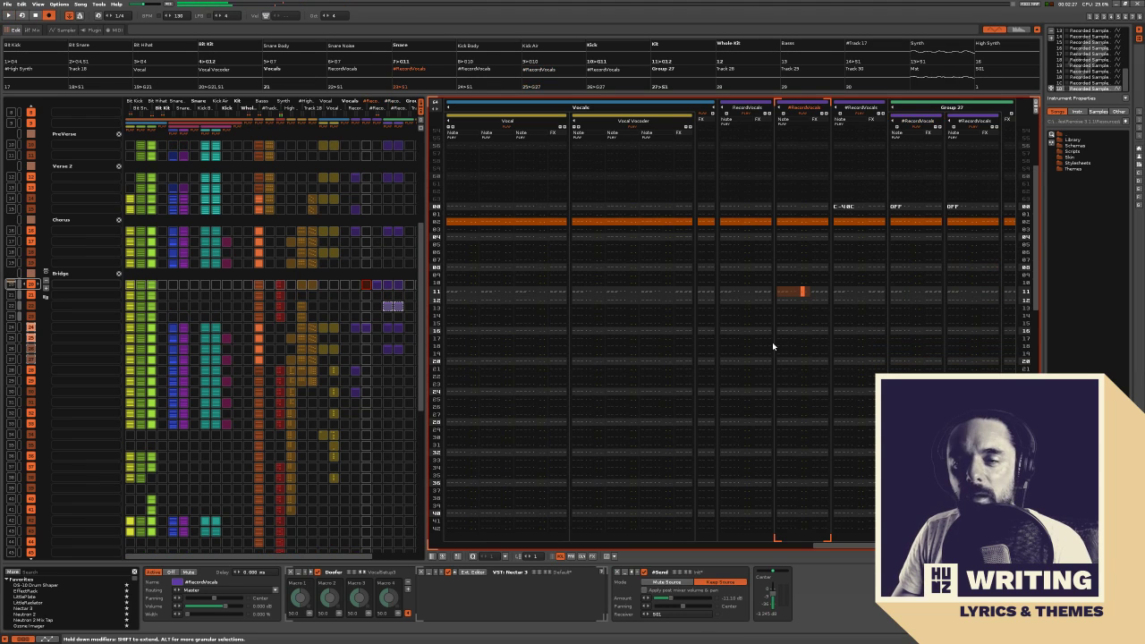
key(alt+Tab)
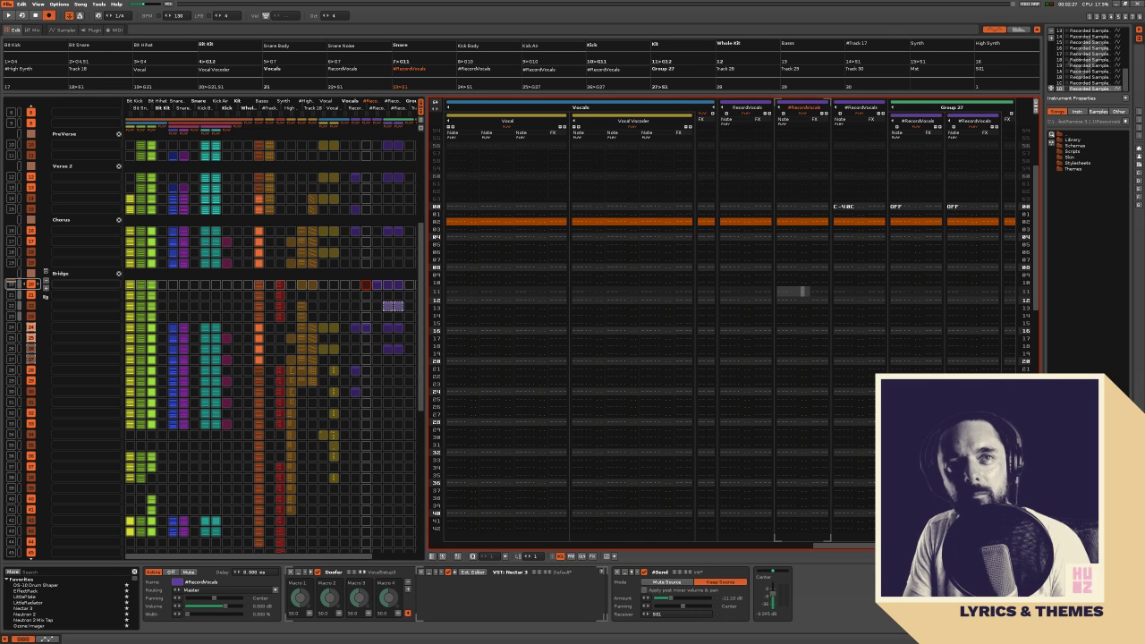
key(space)
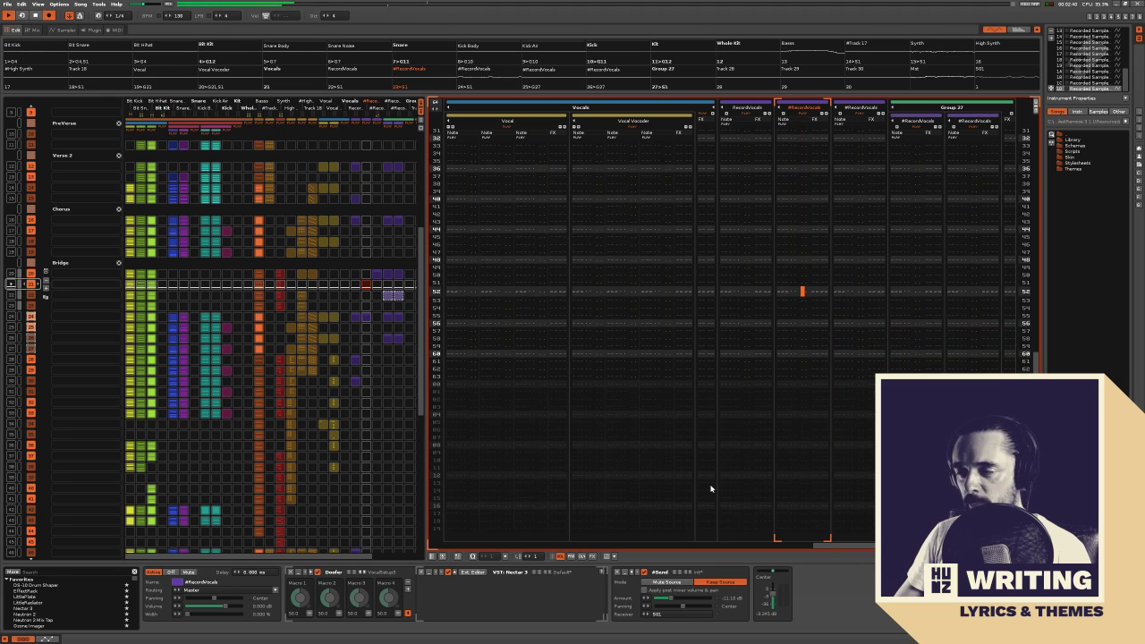
key(space)
click(794, 267)
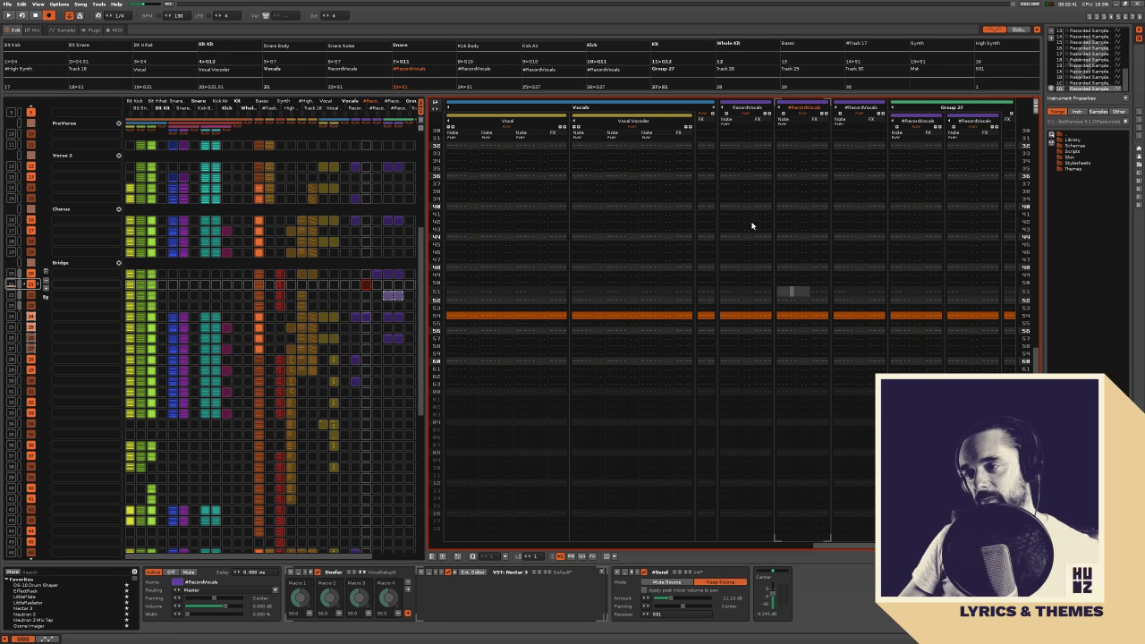
Play the Bridge from its first pattern and select the RecordVocals track directly beside the Vocals group
scroll(301, 294, up, 1)
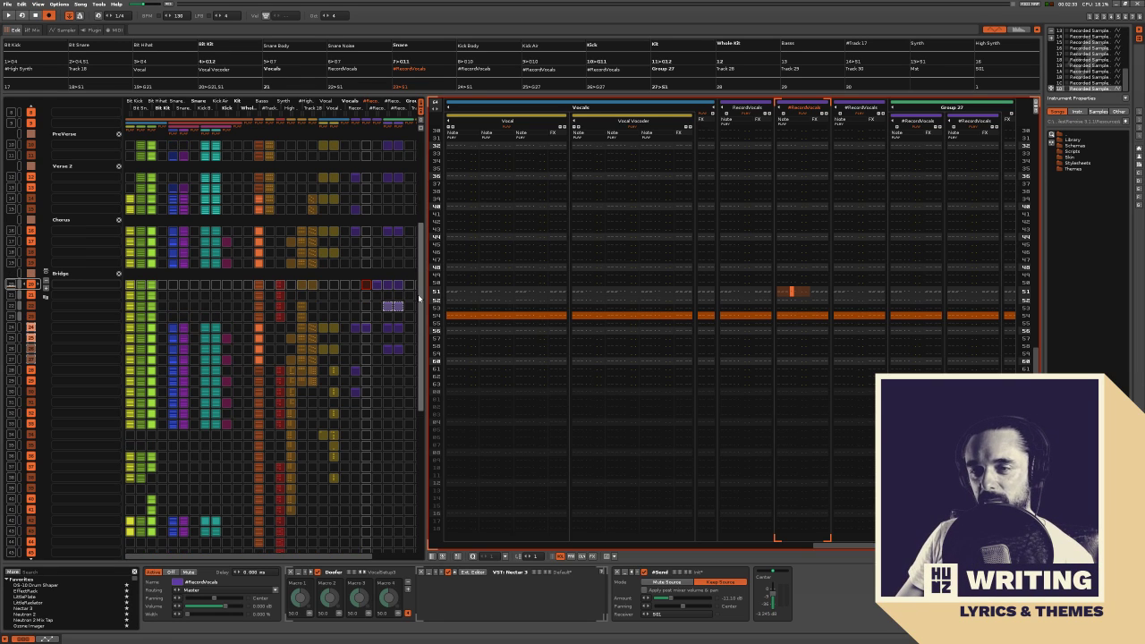
key(space)
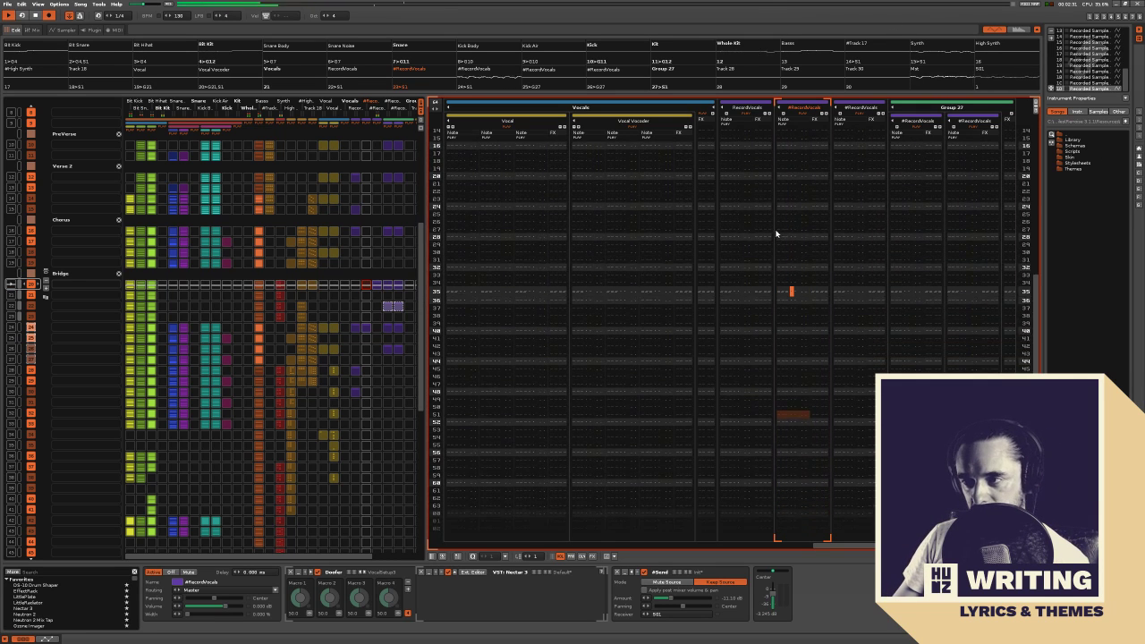
click(737, 264)
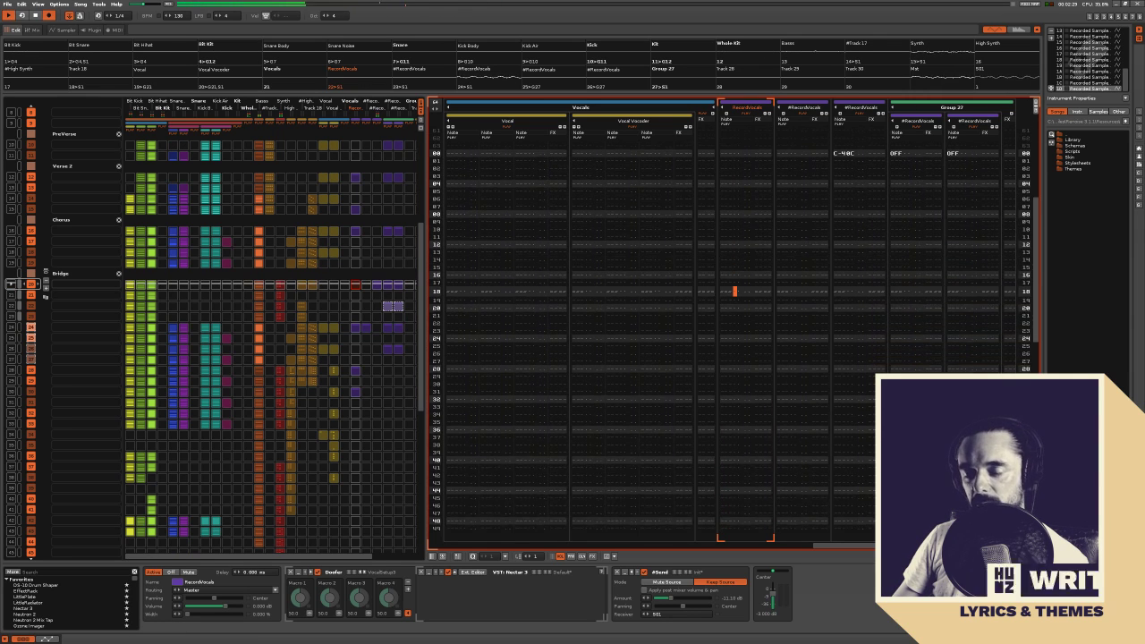
click(59, 4)
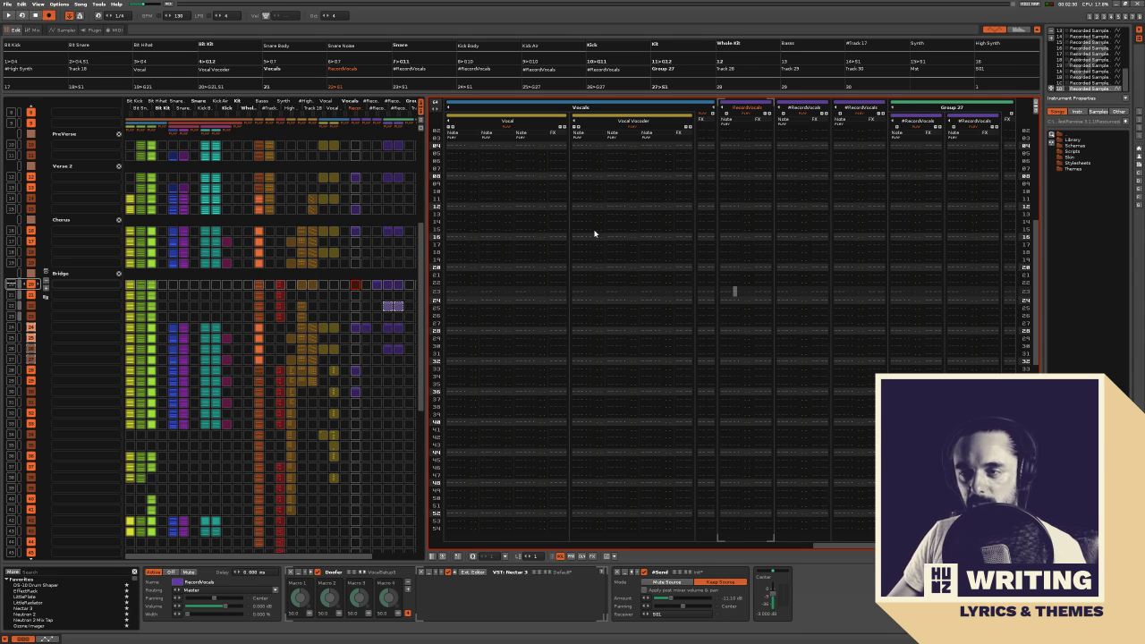
key(space)
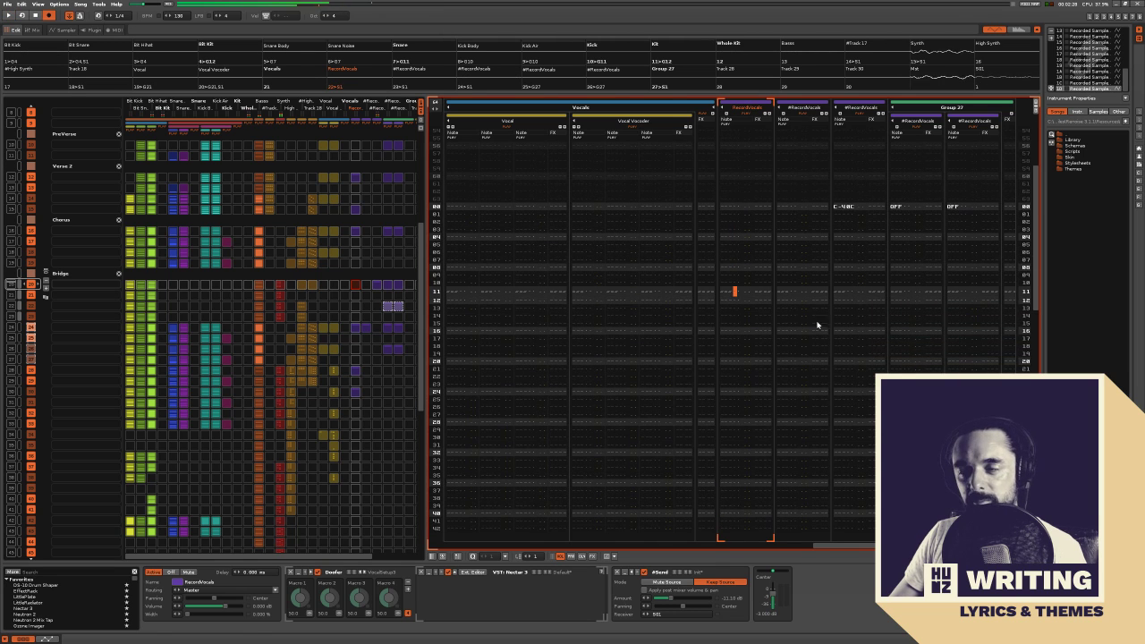
Select the middle #RecordVocals track before Group 27 and audition the start of the Bridge in short passages
key(Tab)
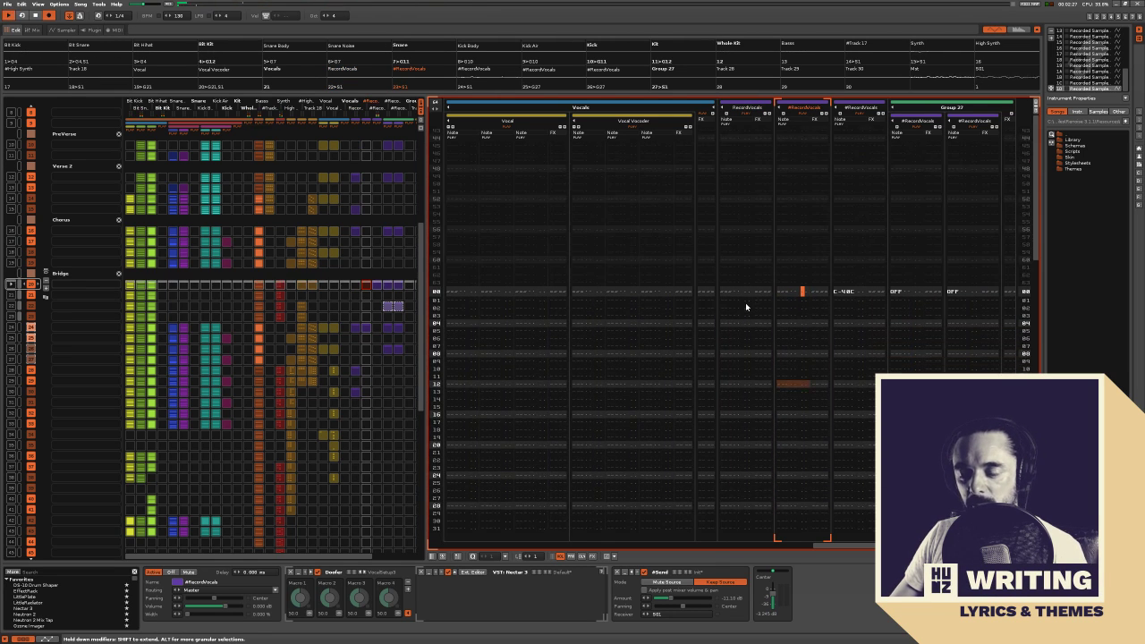
key(space)
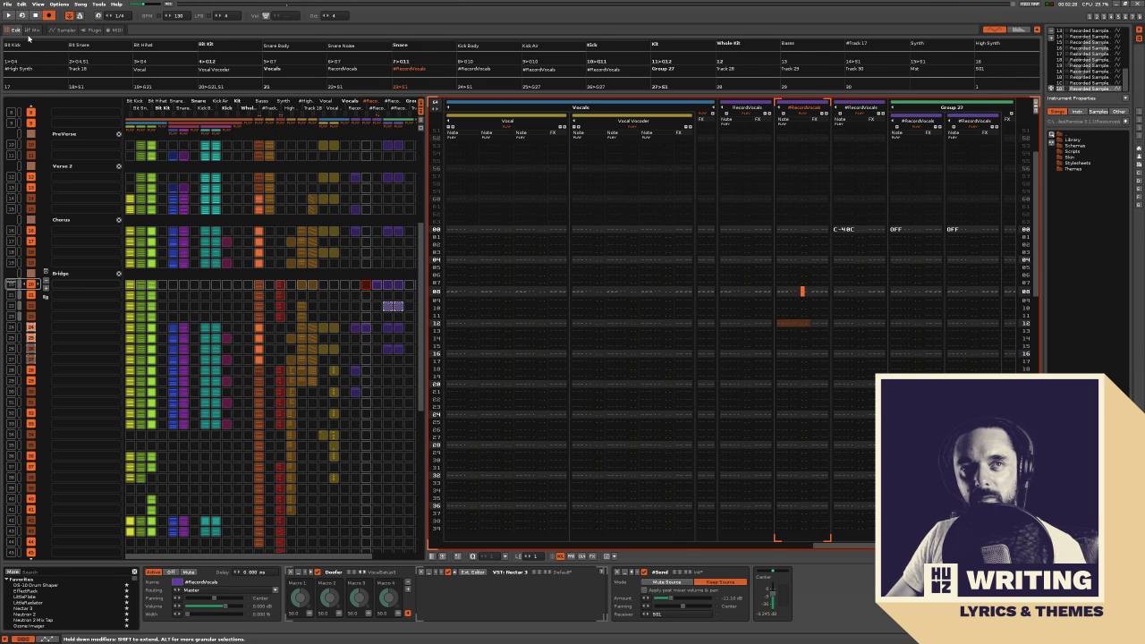
click(20, 4)
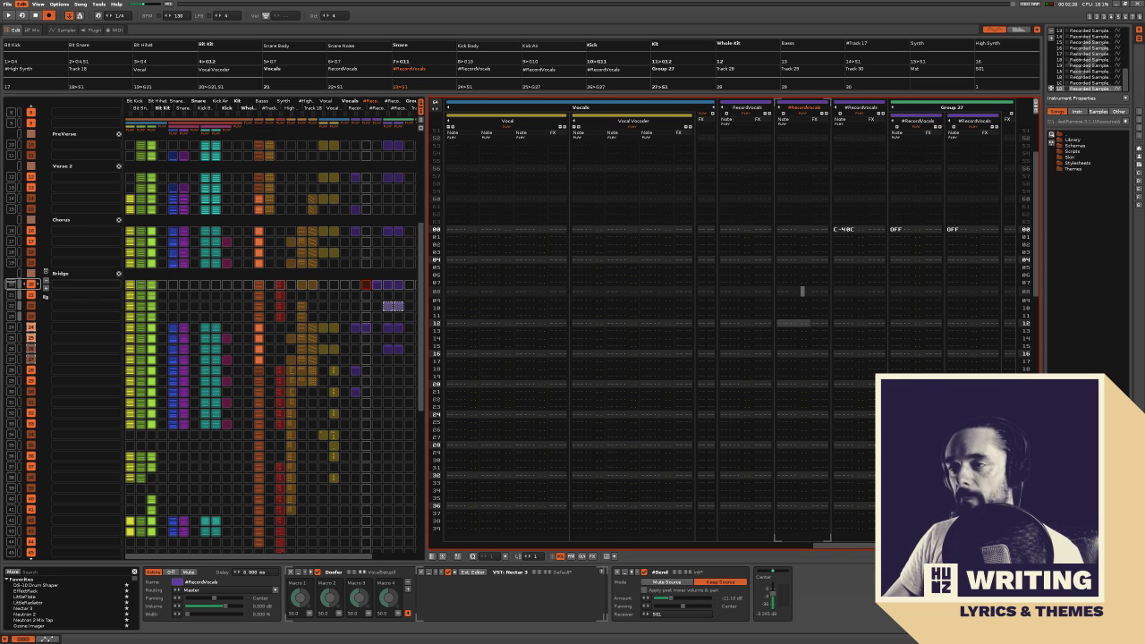
key(space)
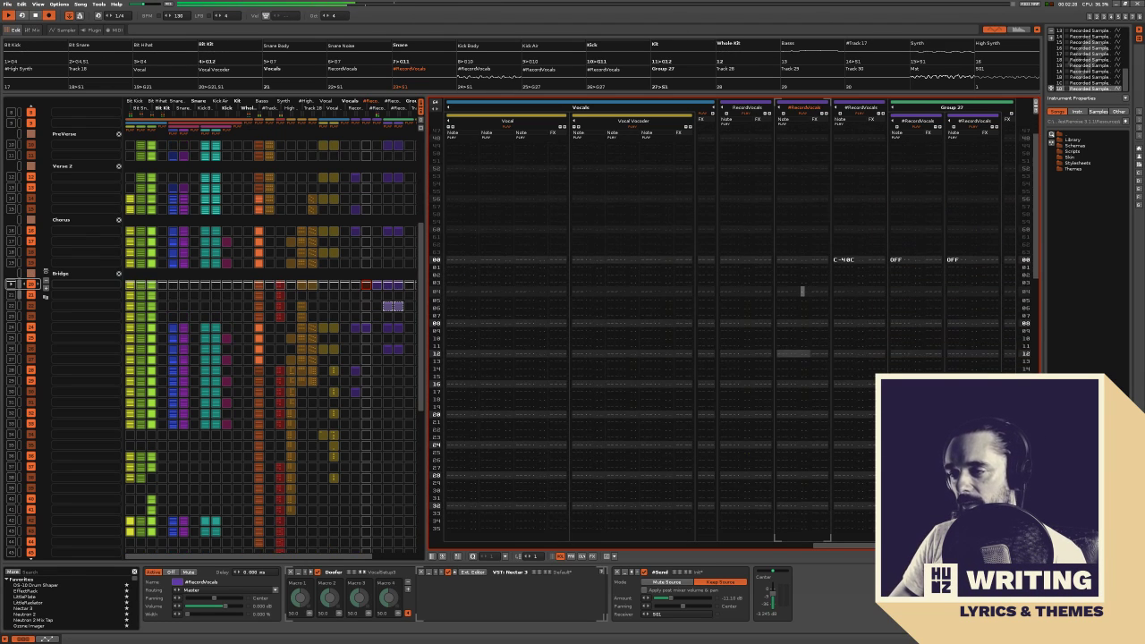
key(space)
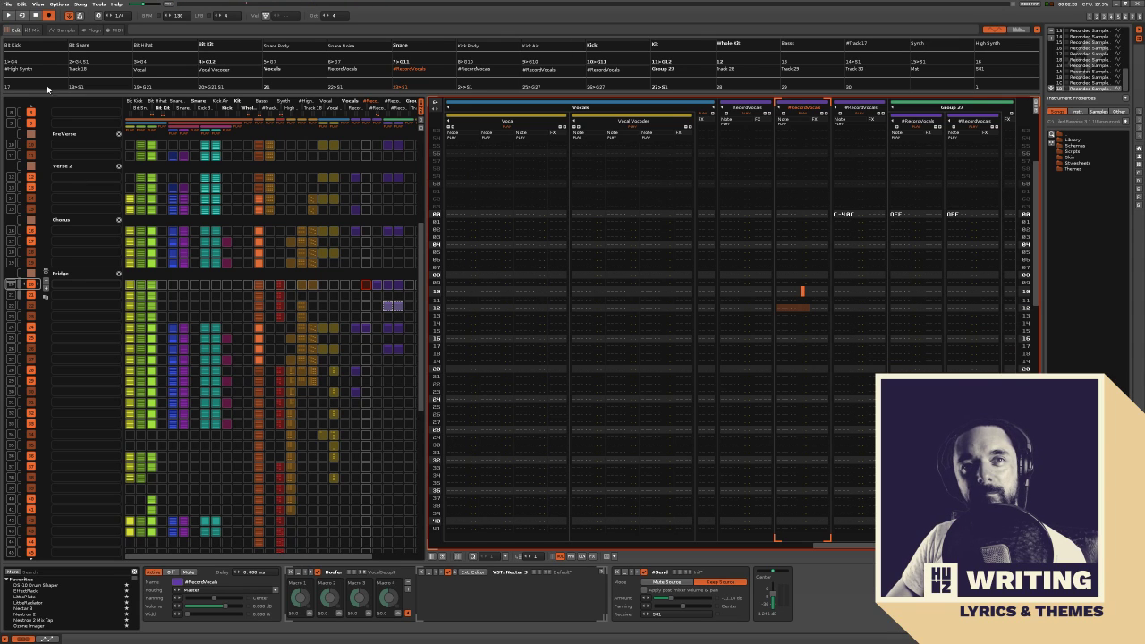
click(98, 4)
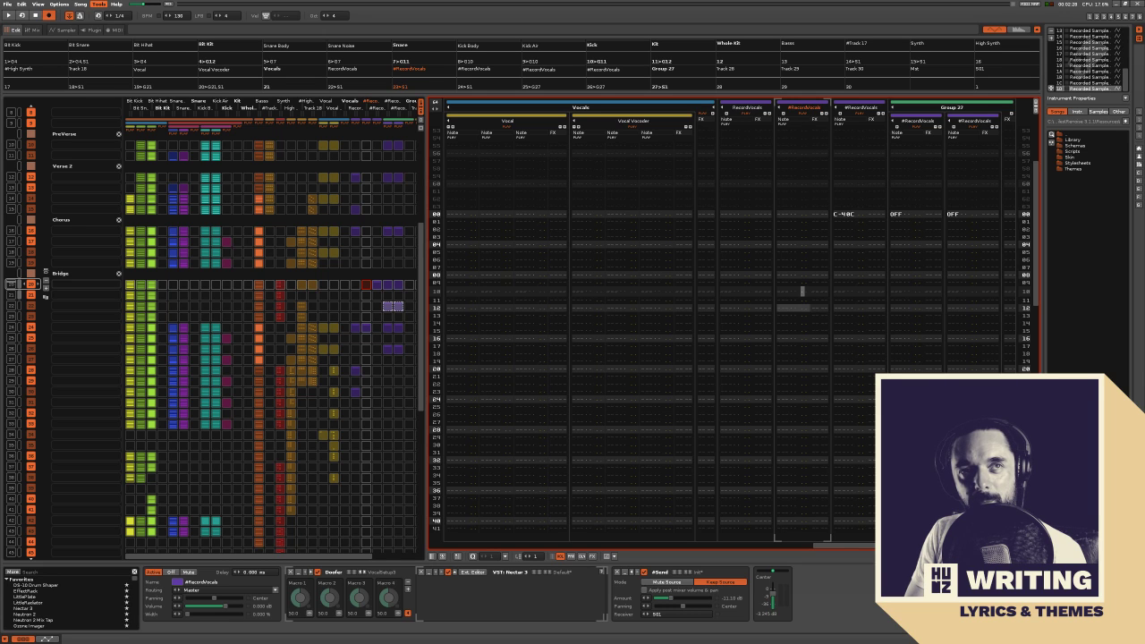
key(space)
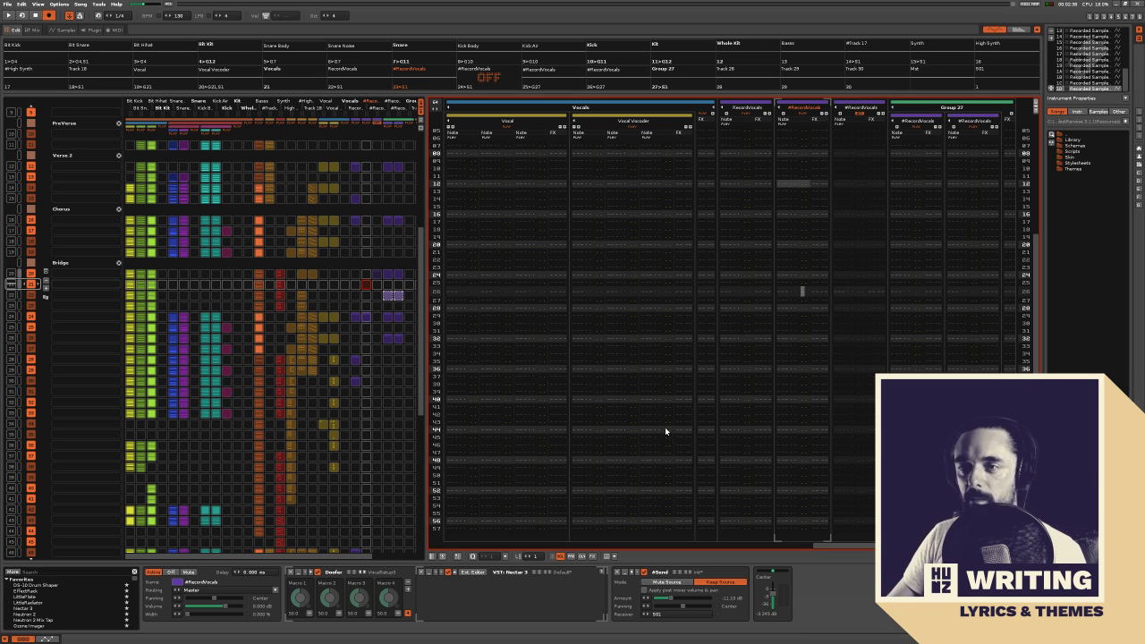
key(space)
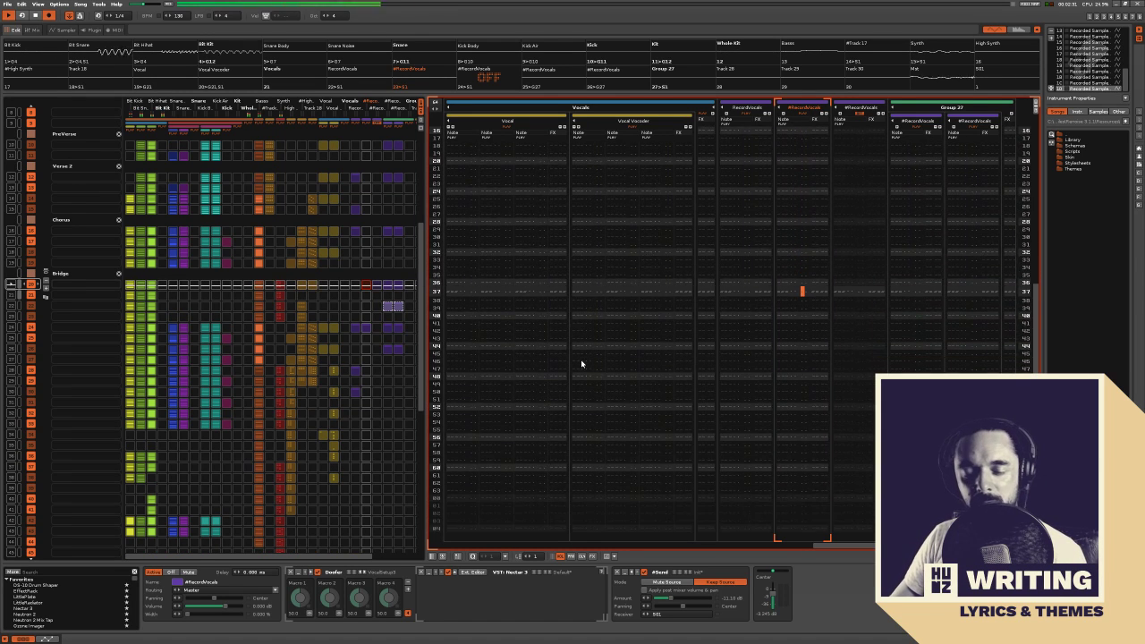
Audition the Bridge from its third pattern into the fourth, and return playback to the section's first pattern
drag(593, 361, 597, 353)
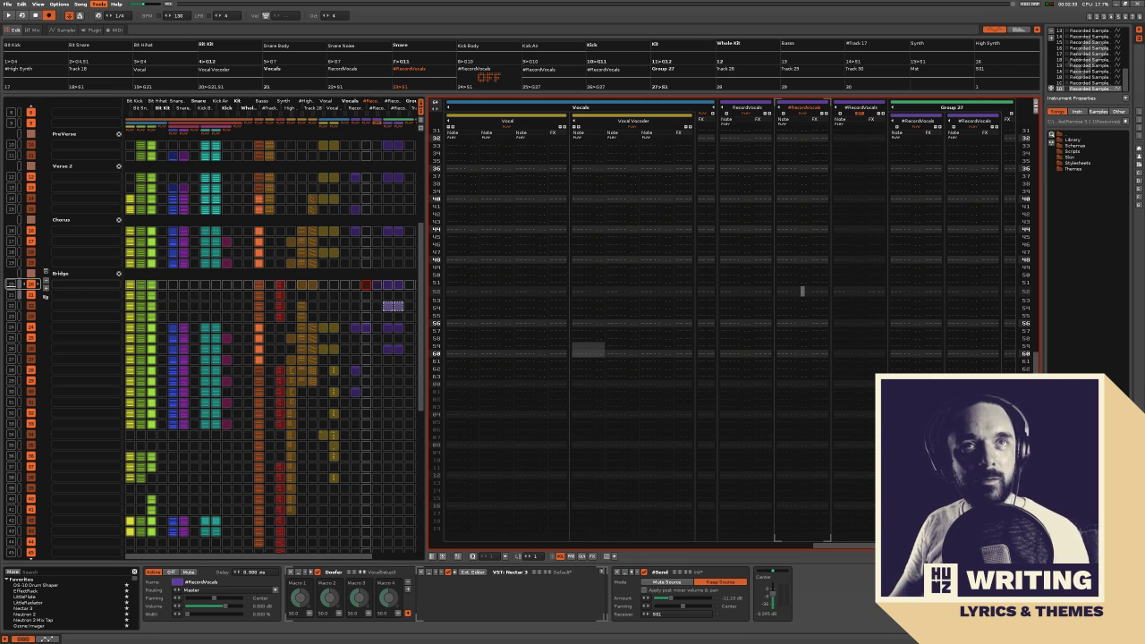
scroll(330, 316, down, 2)
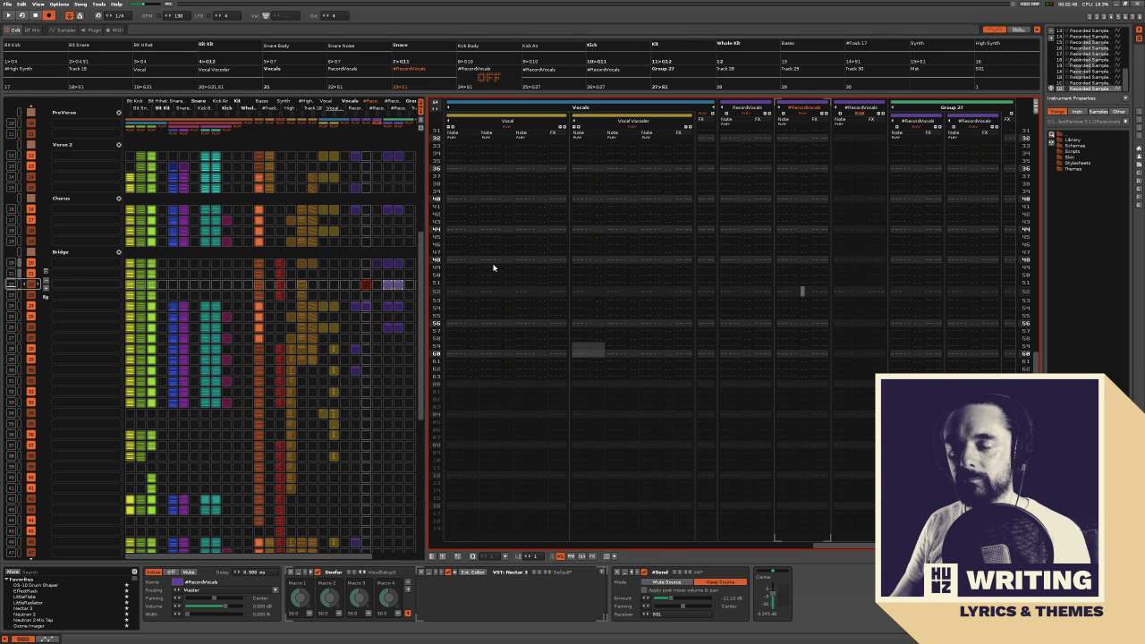
key(space)
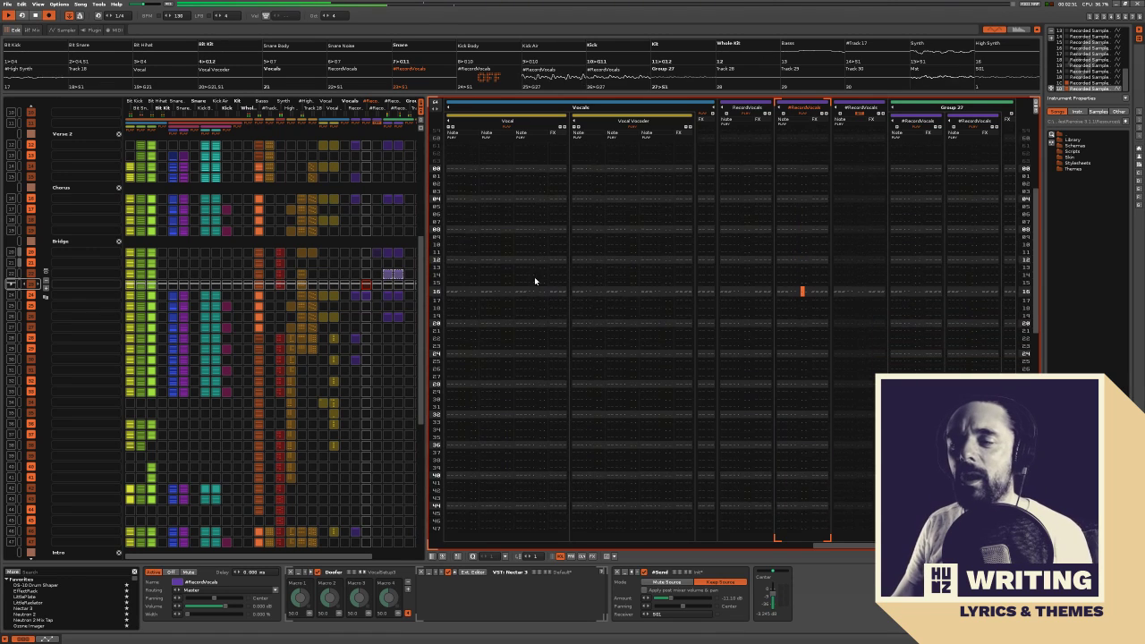
drag(604, 314, 629, 325)
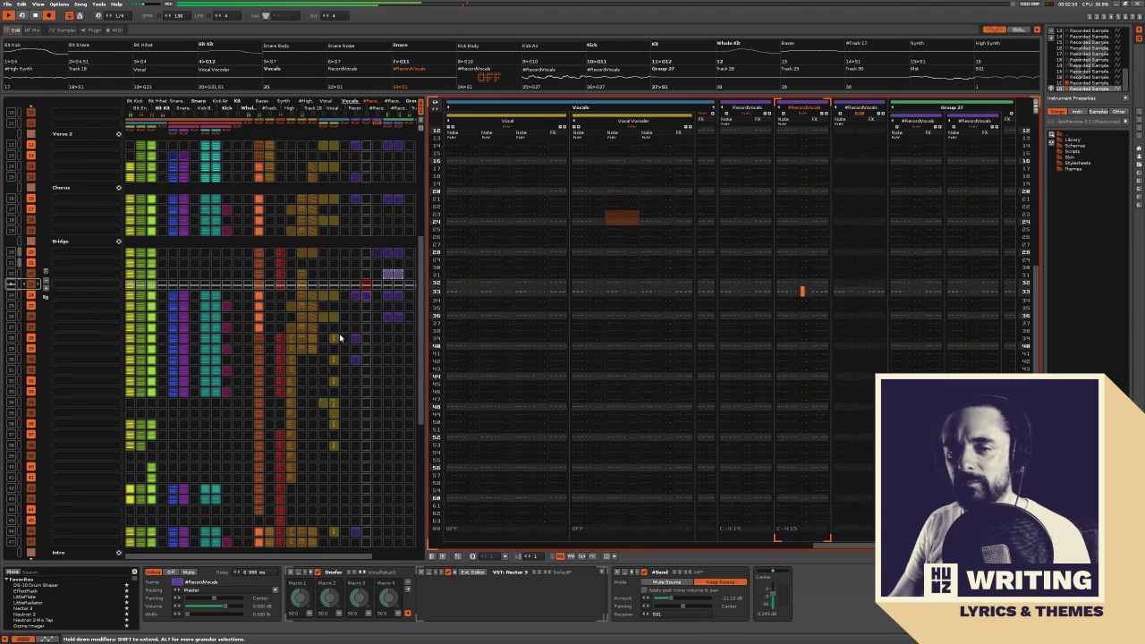
scroll(357, 332, up, 1)
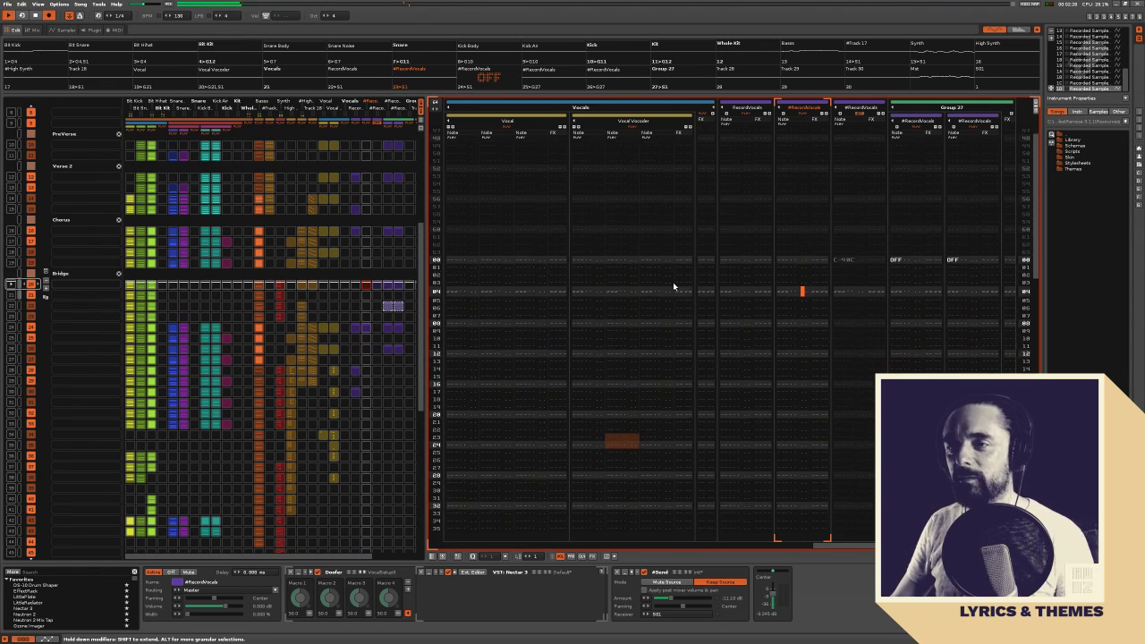
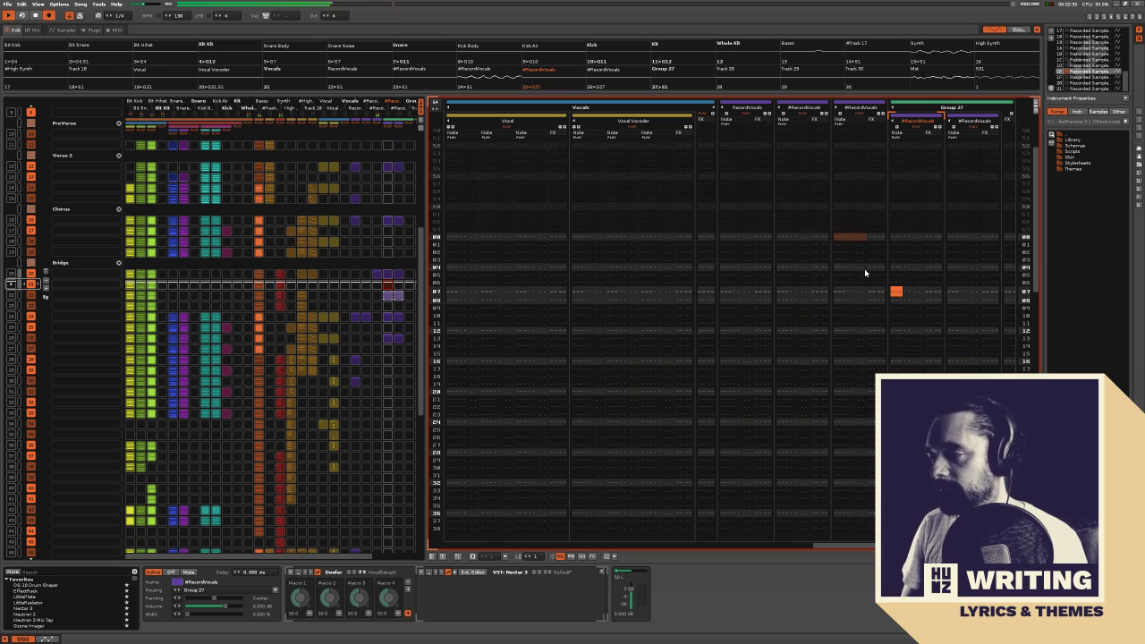
Copy the slot of the #RecordVocals track before Group 27 from the Bridge's first pattern to its third, and select Group 27's first track
click(864, 268)
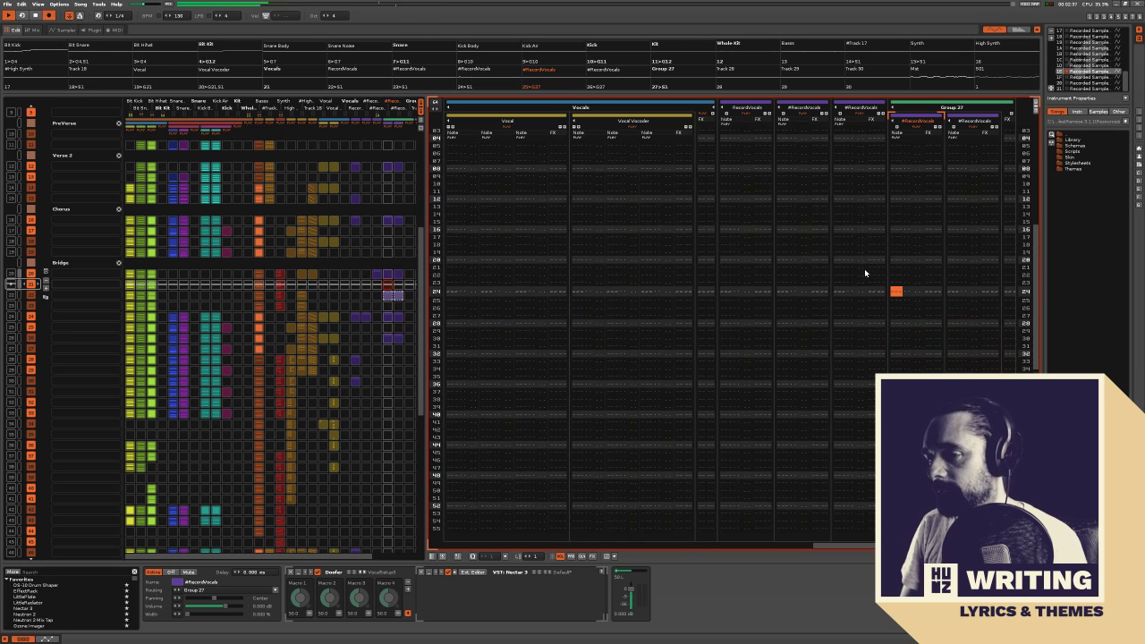
click(376, 274)
drag(377, 285, 378, 297)
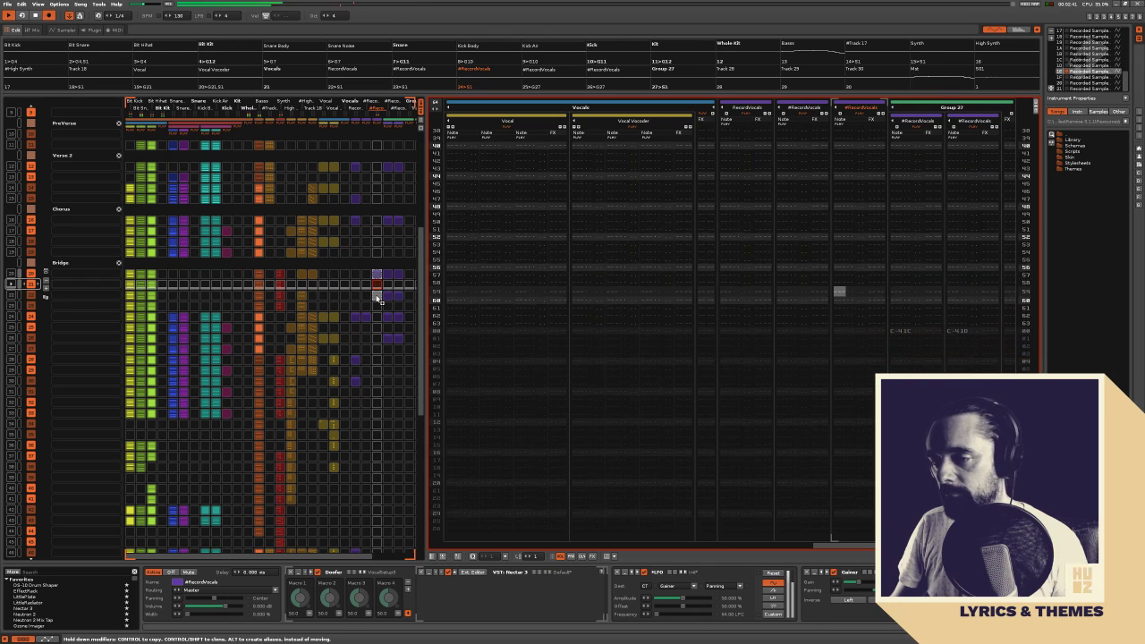
key(Tab)
key(Tab)
key(shift+Tab)
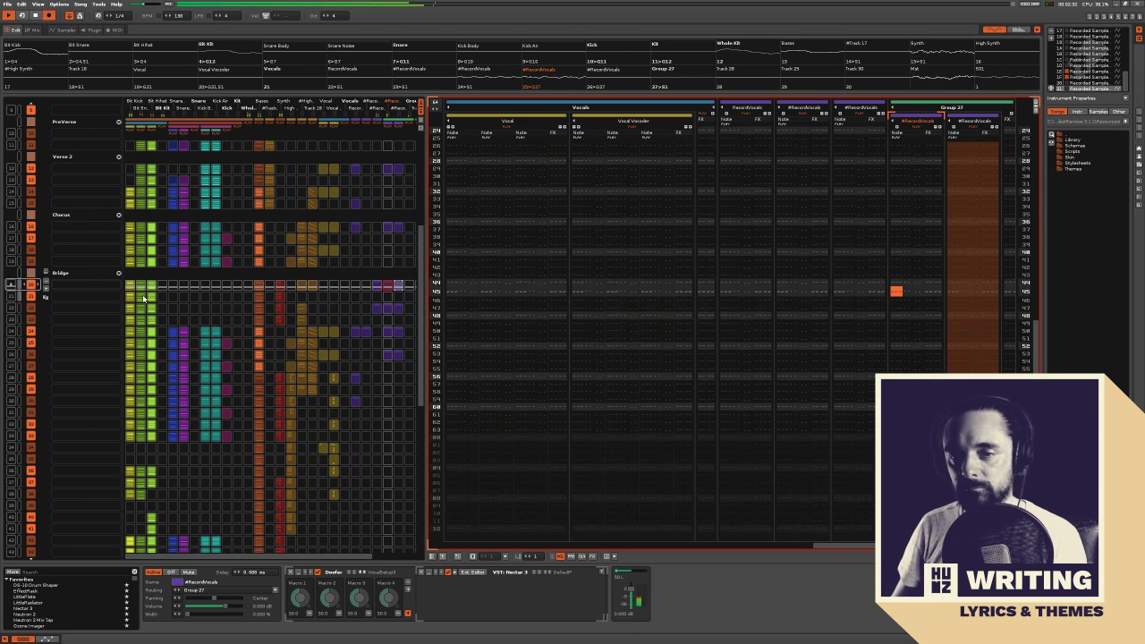
Select the Kit group in the Chorus's last pattern, add the EffectRack plugin to it and open the plugin editor
click(225, 261)
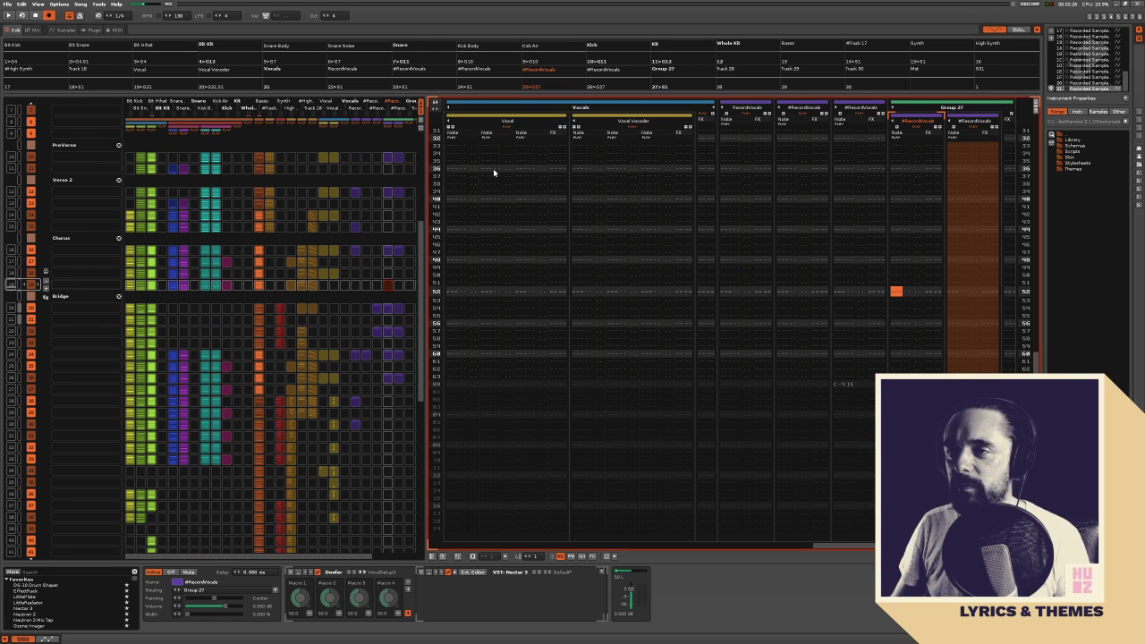
click(692, 44)
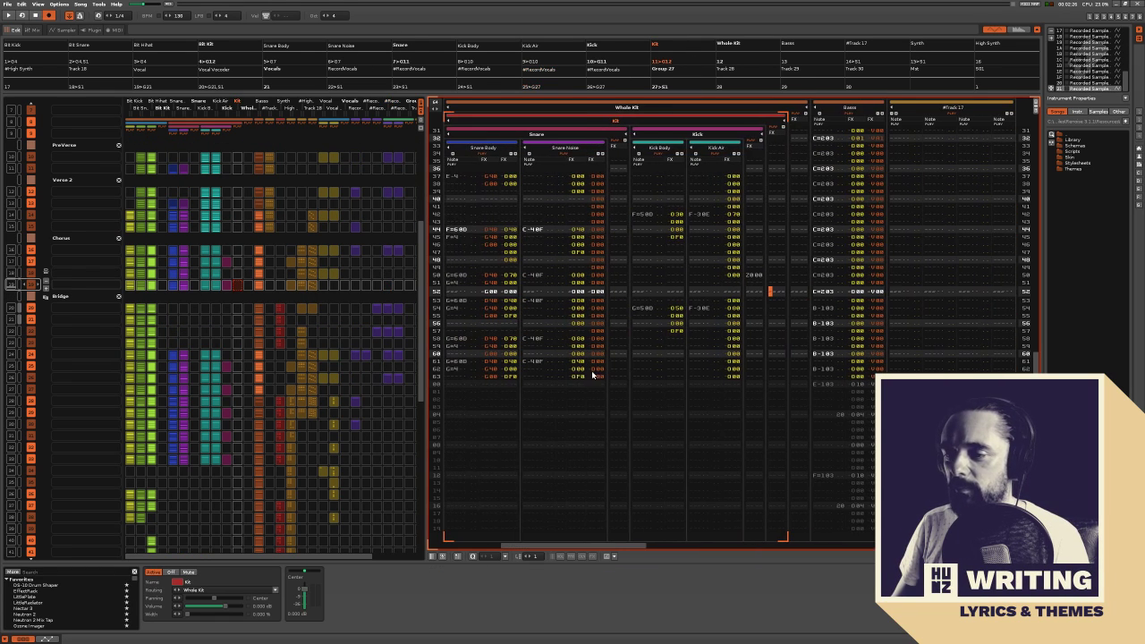
click(46, 573)
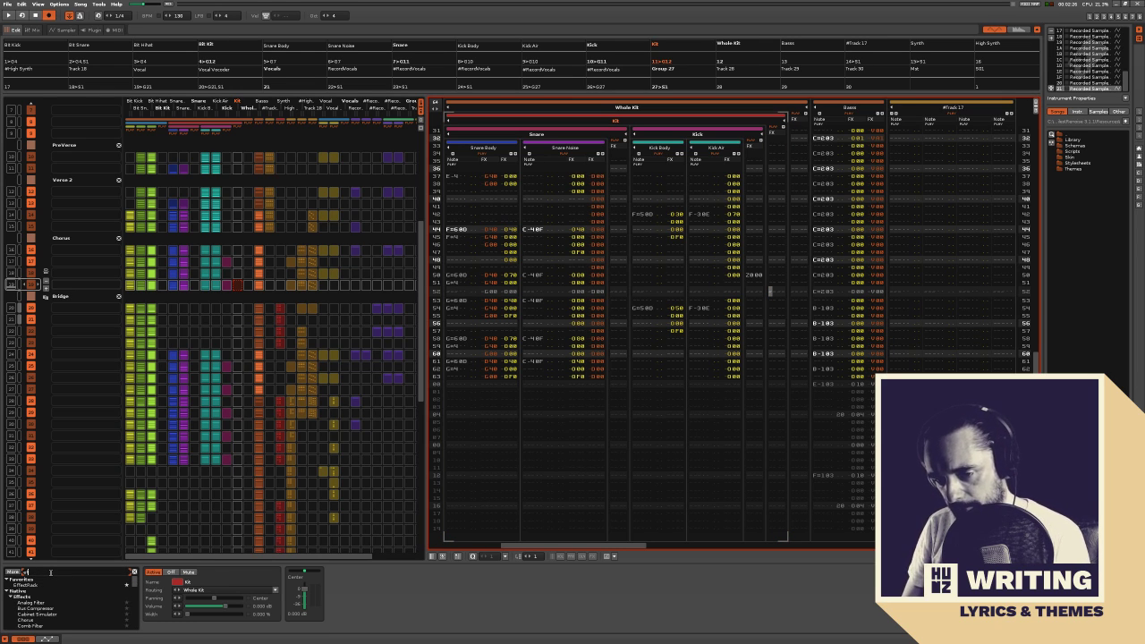
text(ef)
double_click(31, 586)
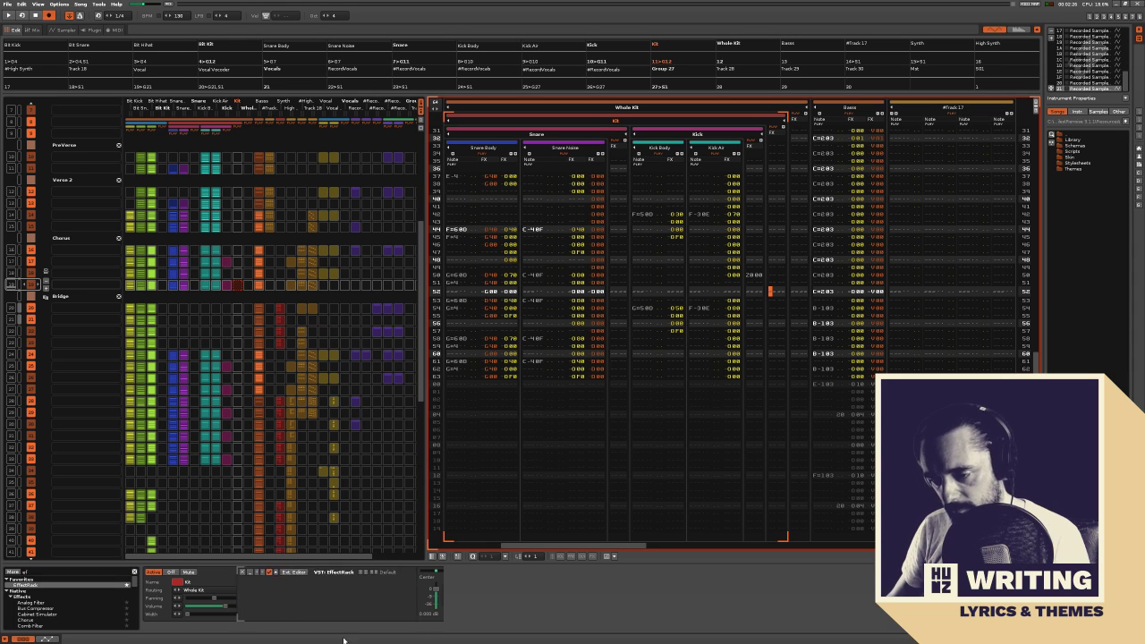
click(336, 572)
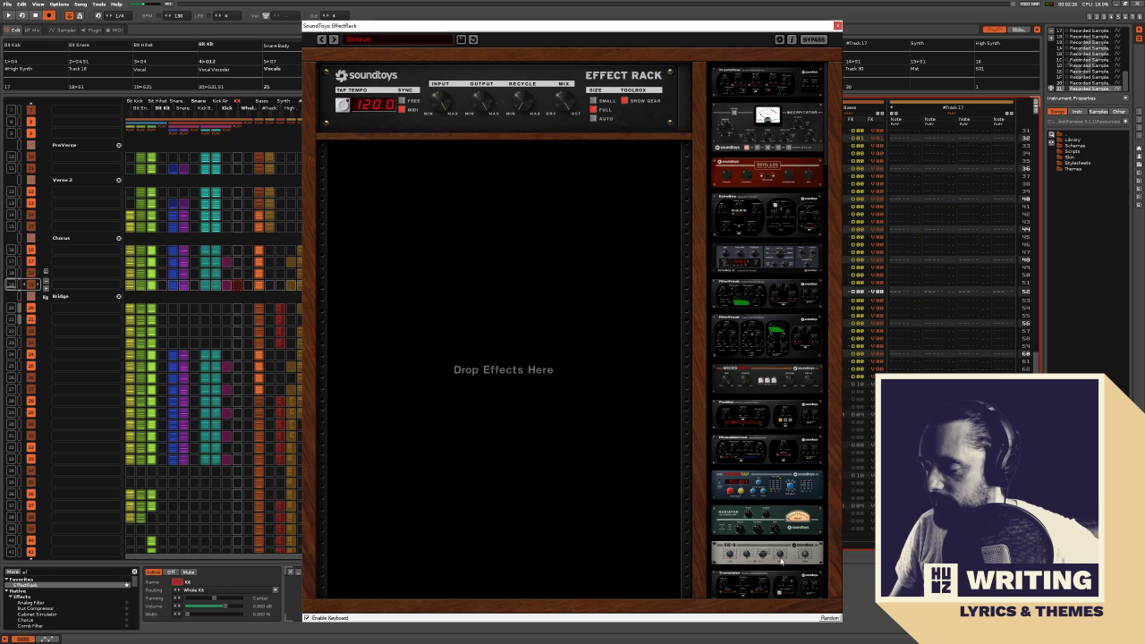
Add the PhaseMistress phase shifter to the empty EffectRack and show its preset bar
scroll(778, 550, down, 1)
drag(771, 404, 501, 367)
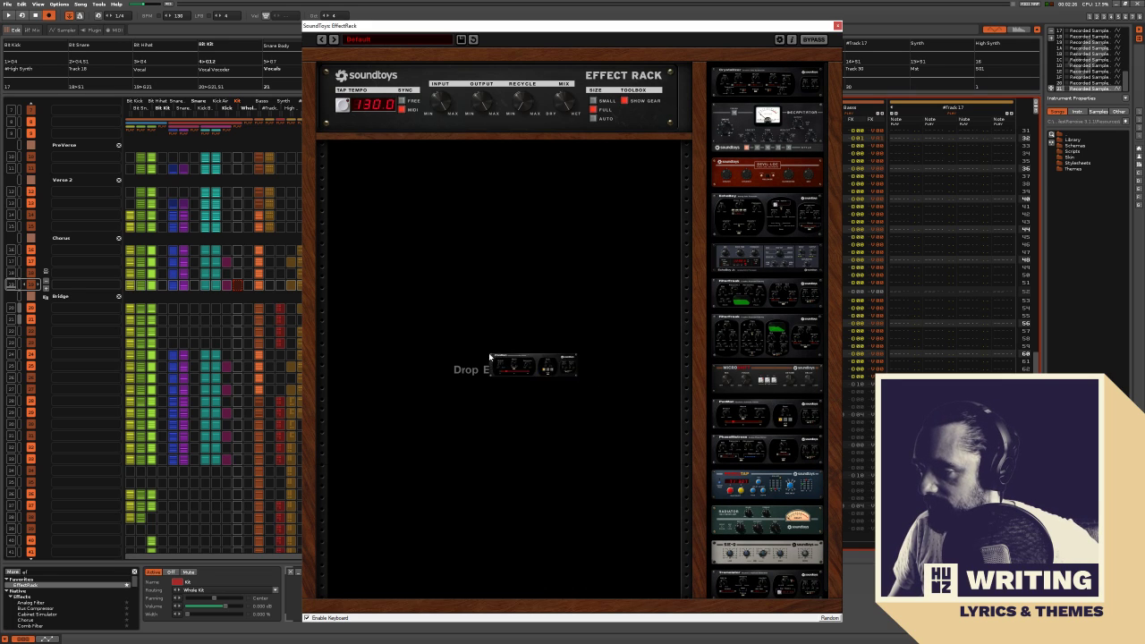
drag(760, 446, 498, 320)
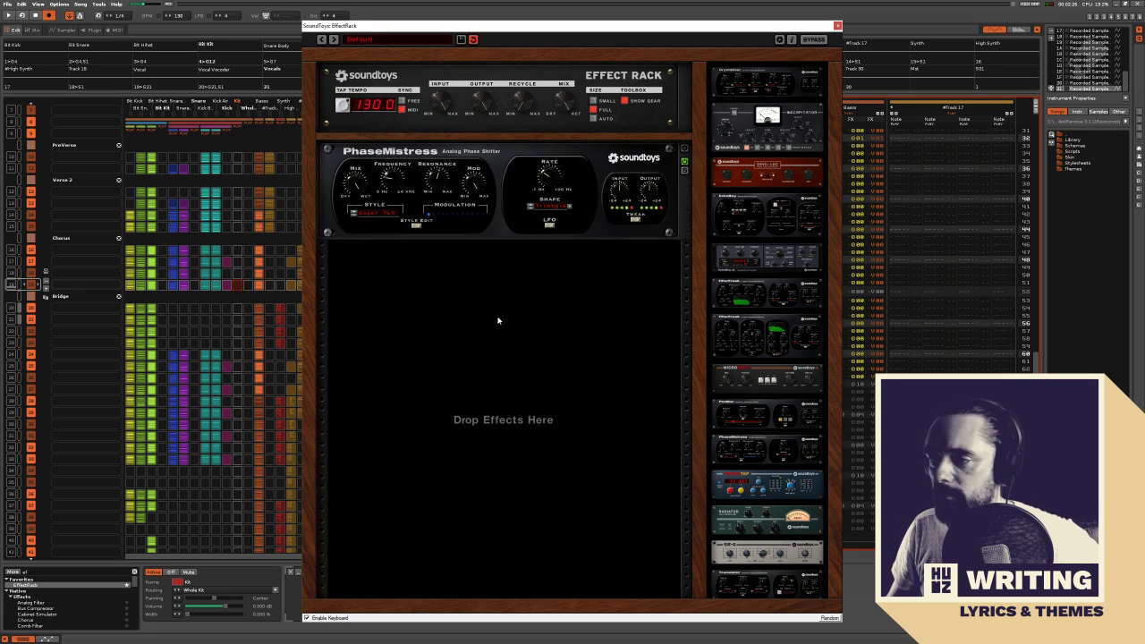
click(685, 150)
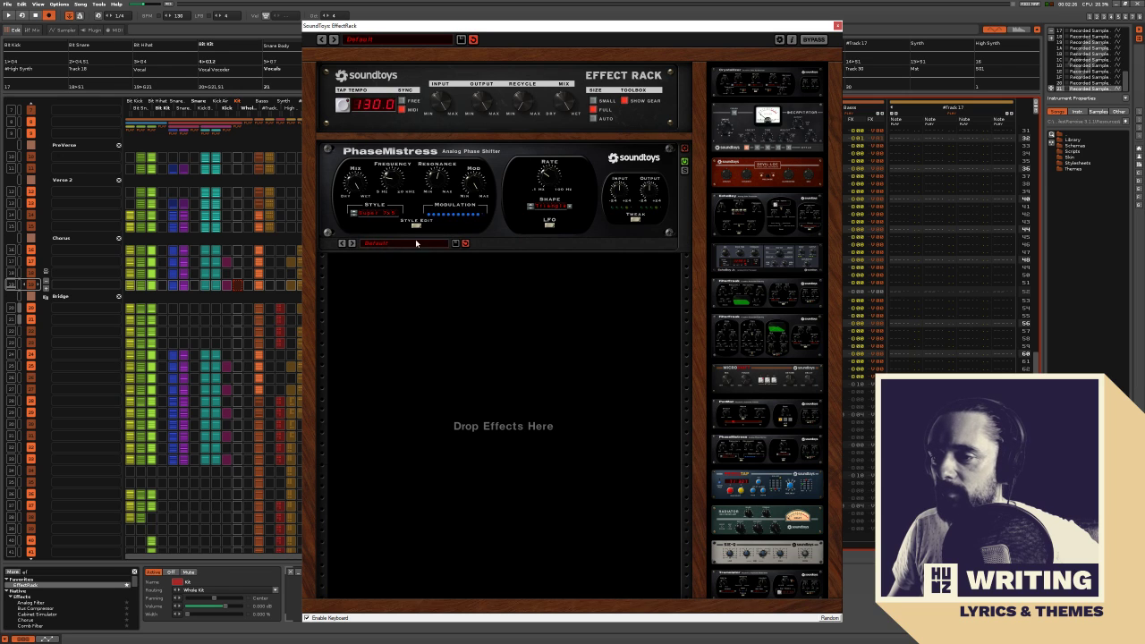
Load PhaseMistress's DeepDrumFat preset from the 08 Drums category, move the plugin window aside and switch to the DiscoWahDrums preset
click(422, 247)
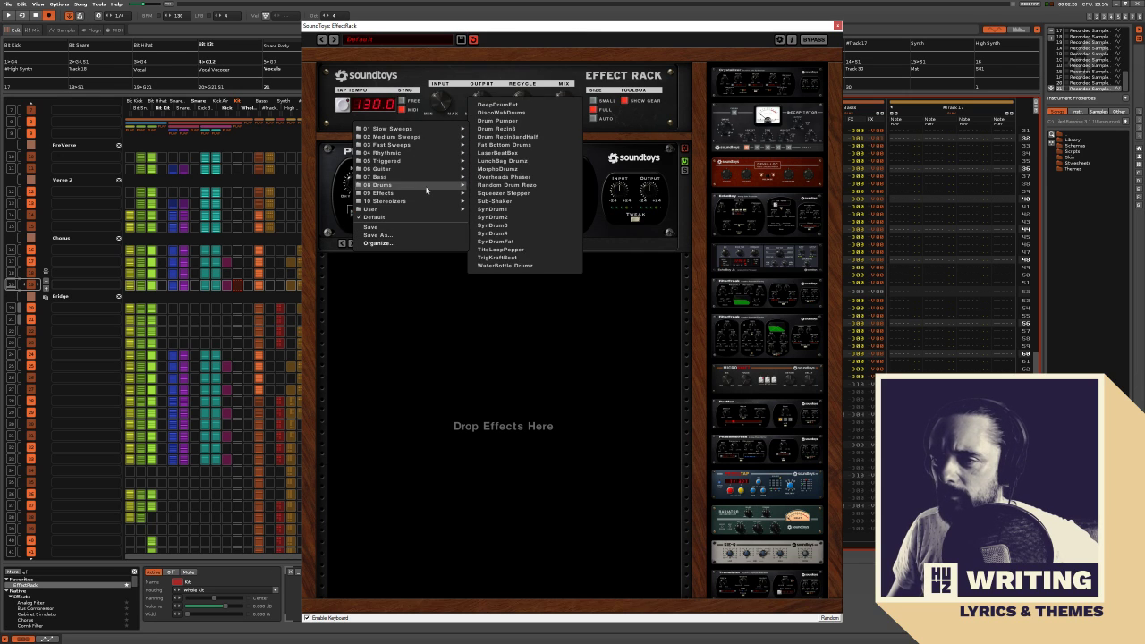
mouse_move(416, 192)
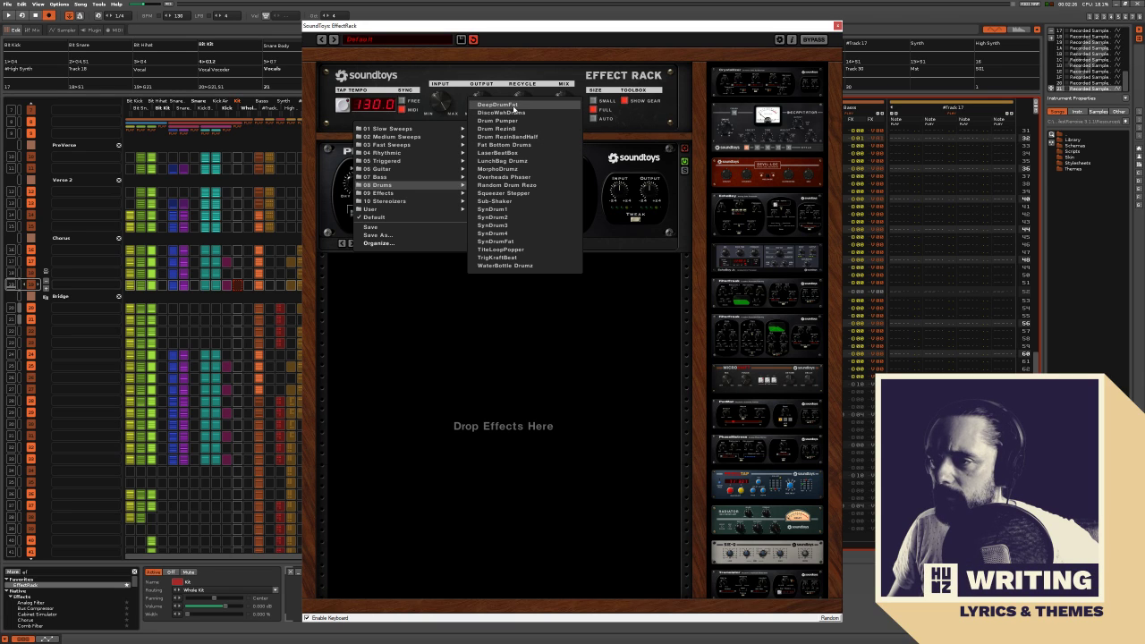
click(513, 105)
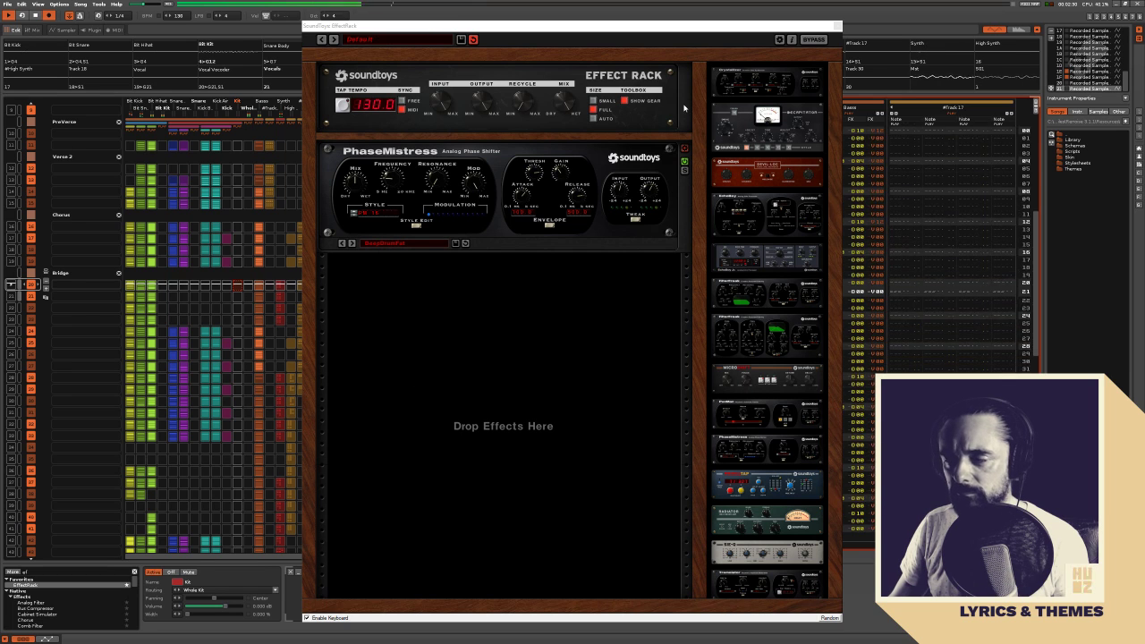
drag(516, 187, 751, 254)
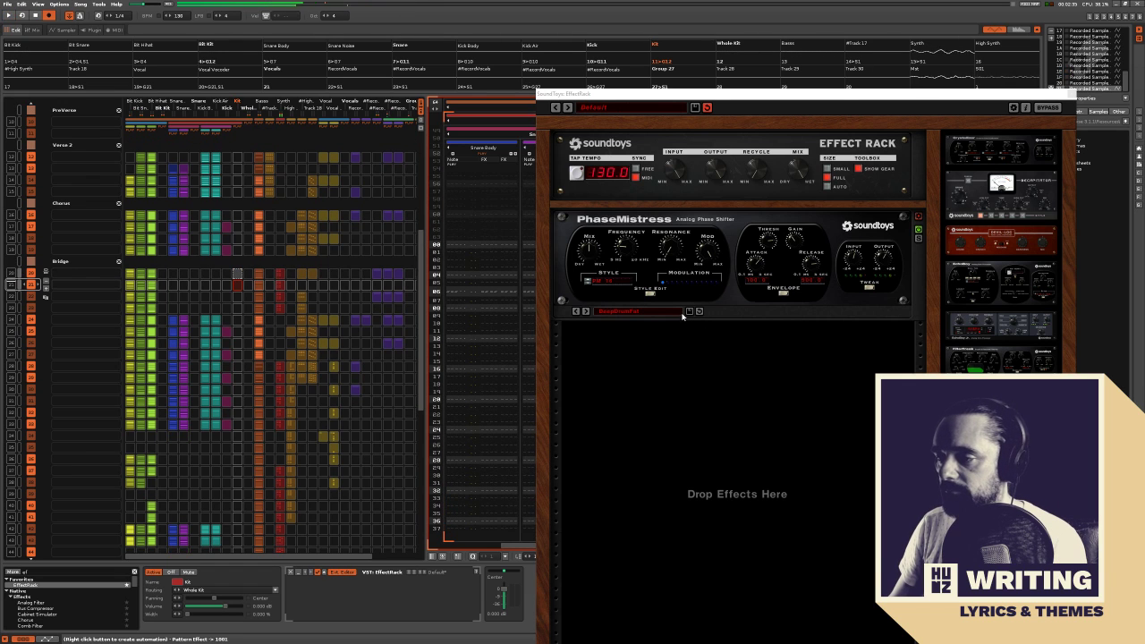
click(584, 311)
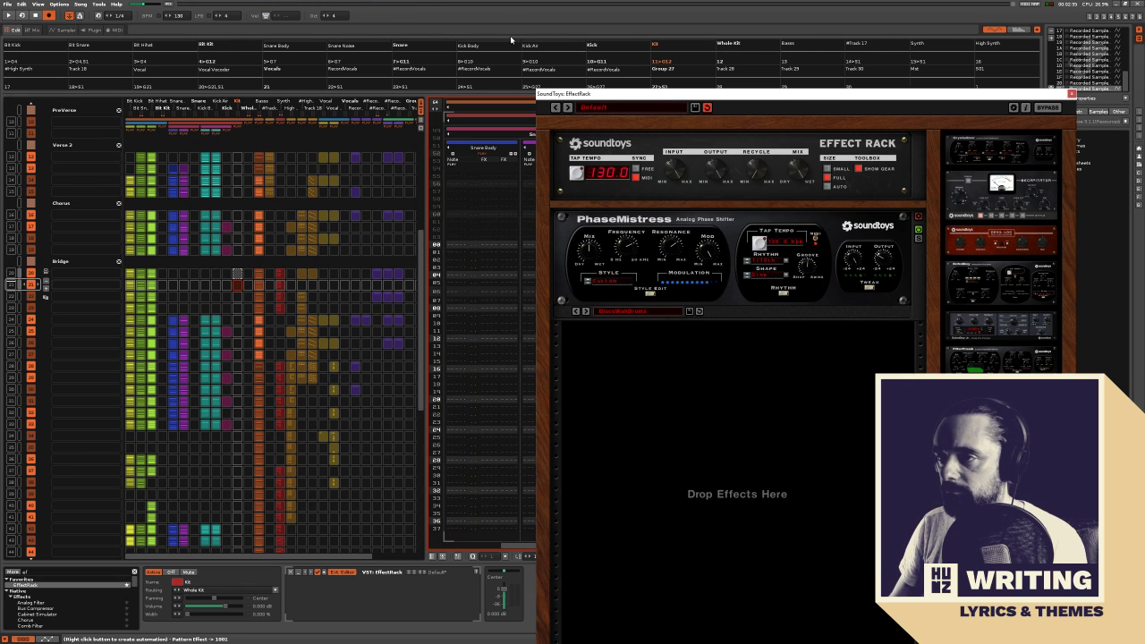
Play the song and step through PhaseMistress's drum presets from DiscoWahDrums up to LaserBeatBox
click(510, 39)
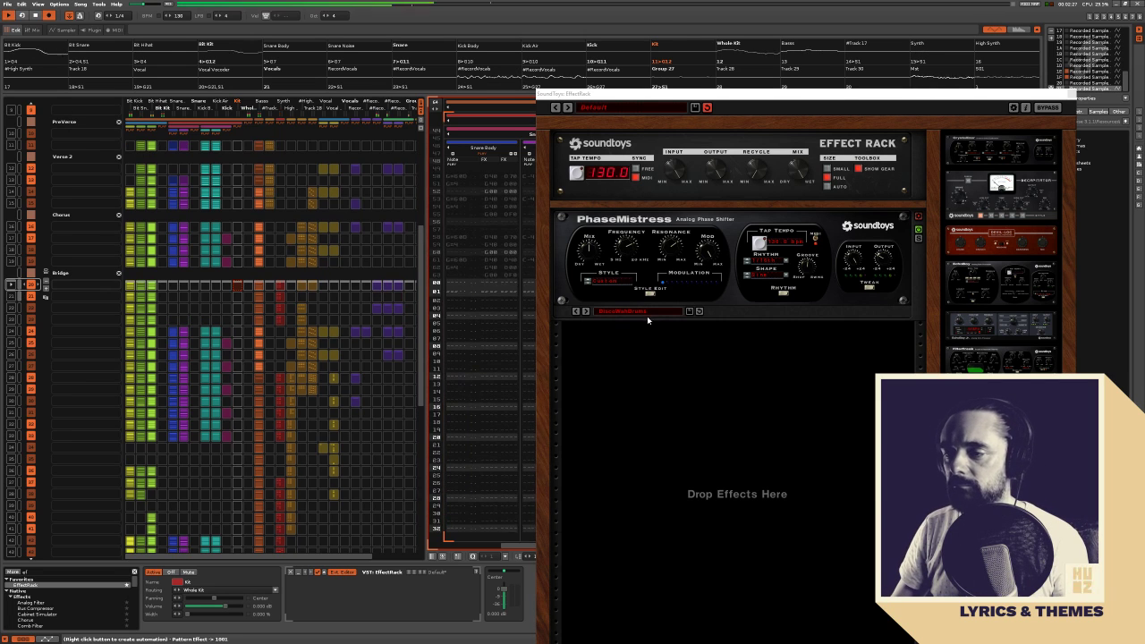
click(586, 311)
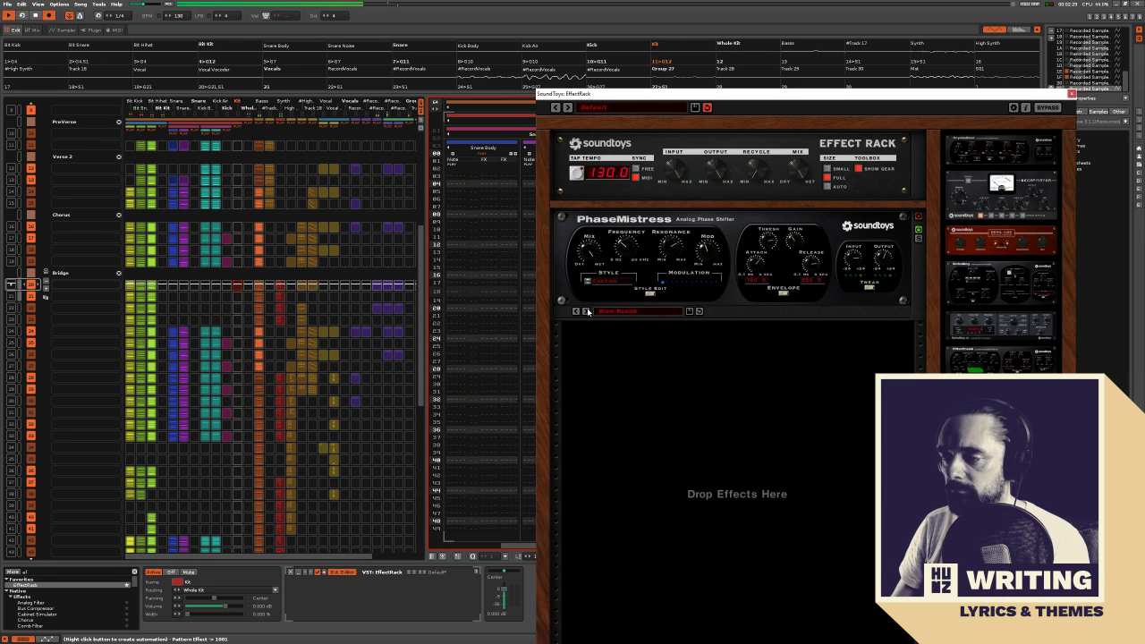
click(585, 312)
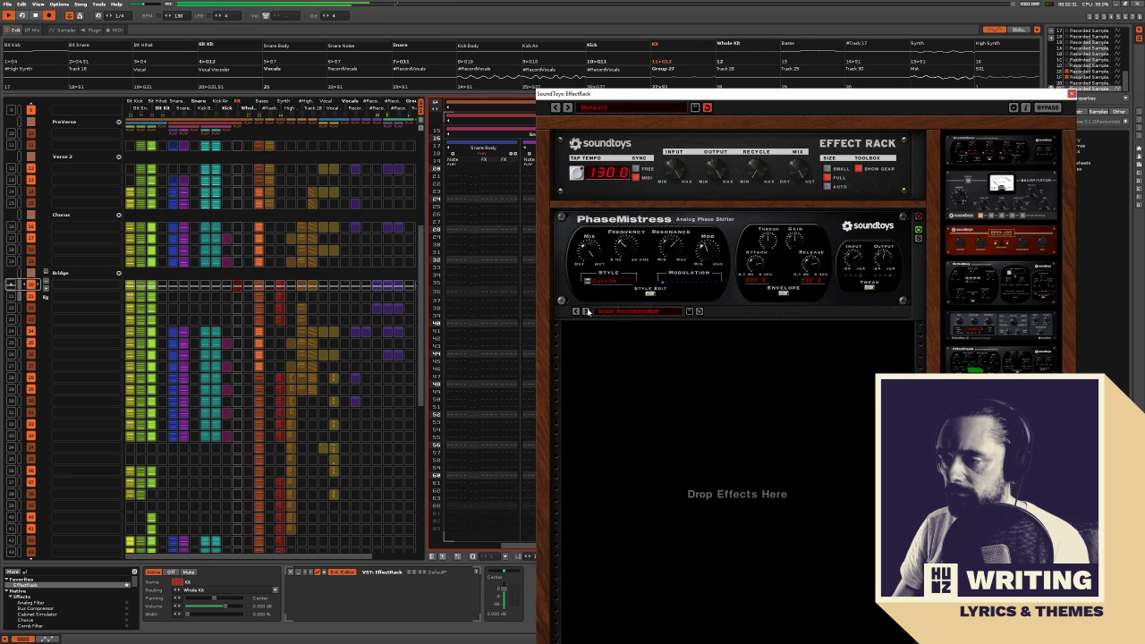
click(586, 311)
click(586, 311)
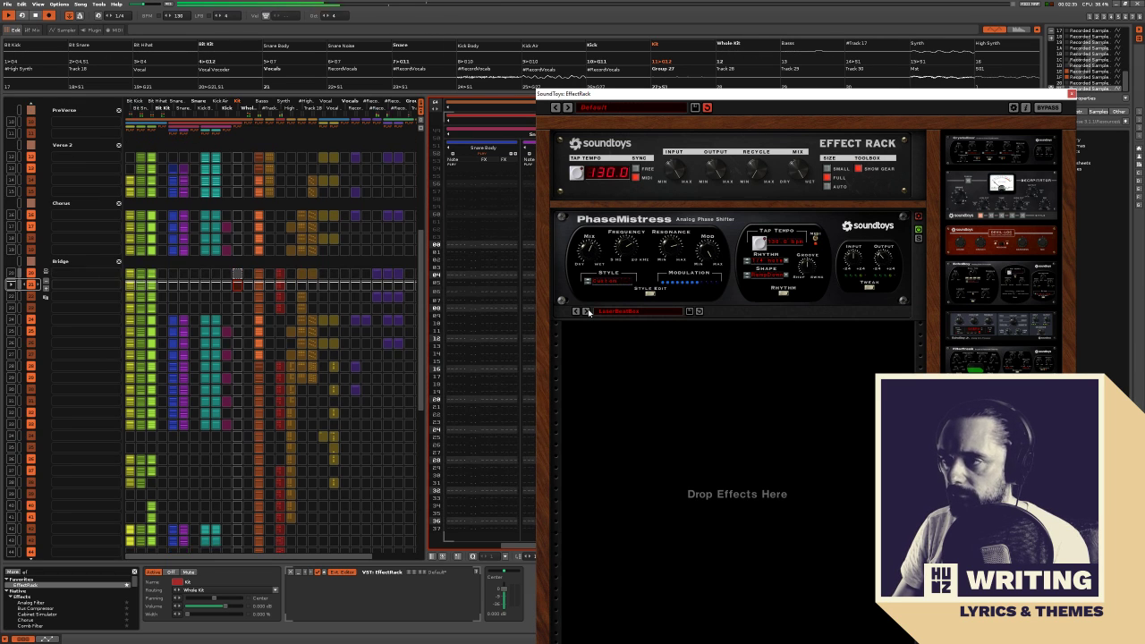
Remove the EffectRack from the Kit group's effect chain and listen to the Bridge without it
click(373, 602)
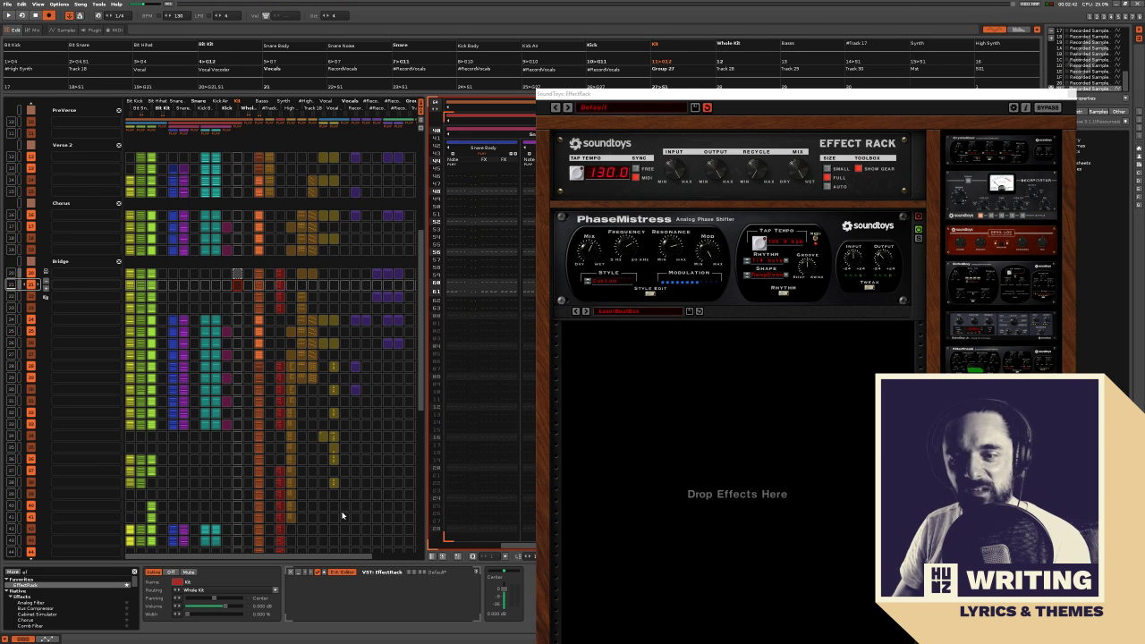
click(290, 572)
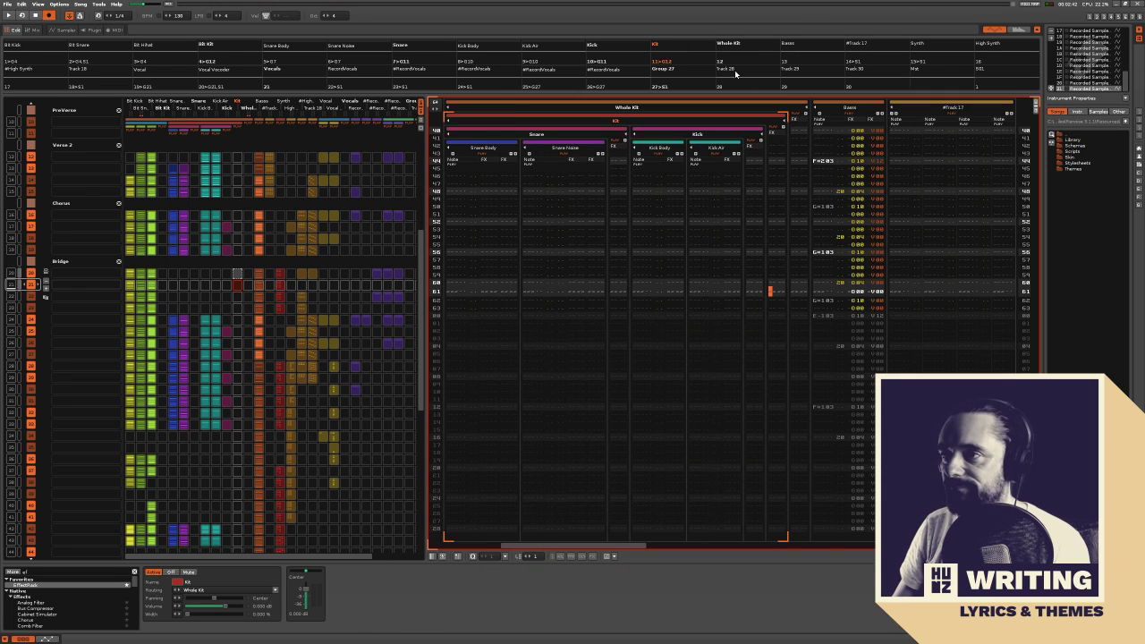
key(Left)
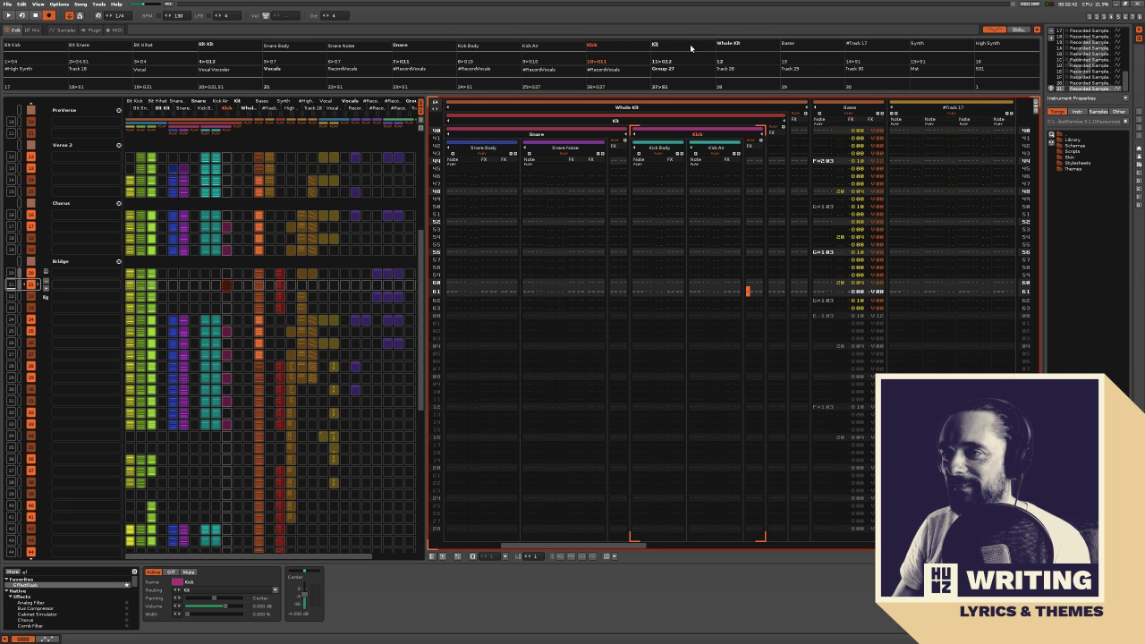
key(space)
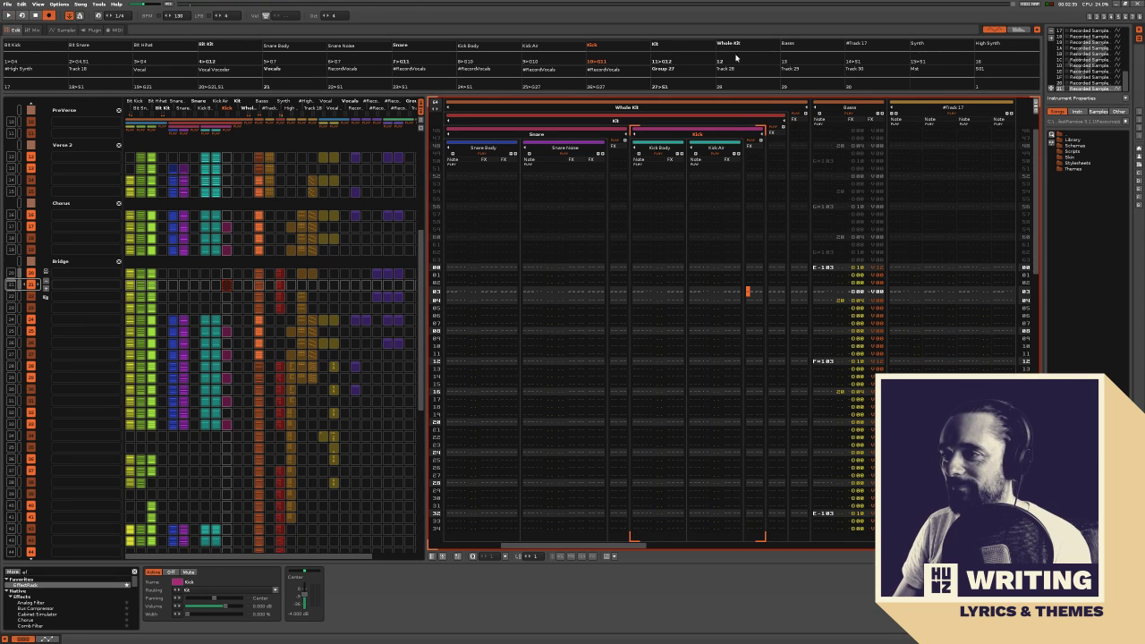
Add an EffectRack to the end of the Whole Kit group's effect chain and load PhaseMistress into it with its preset bar shown
click(792, 241)
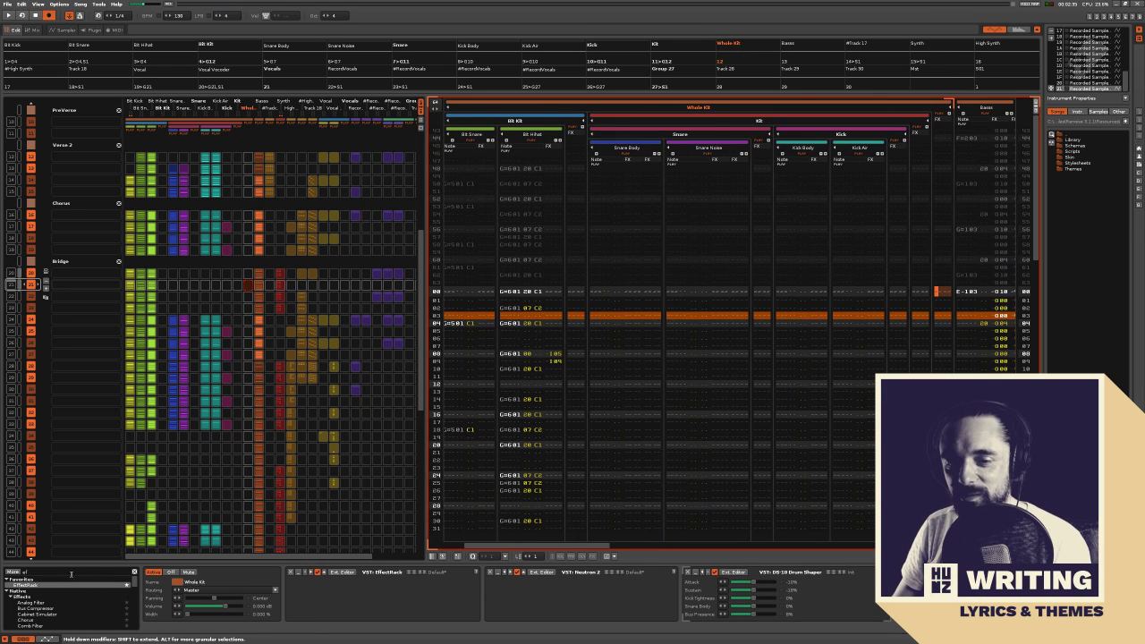
drag(39, 588, 843, 597)
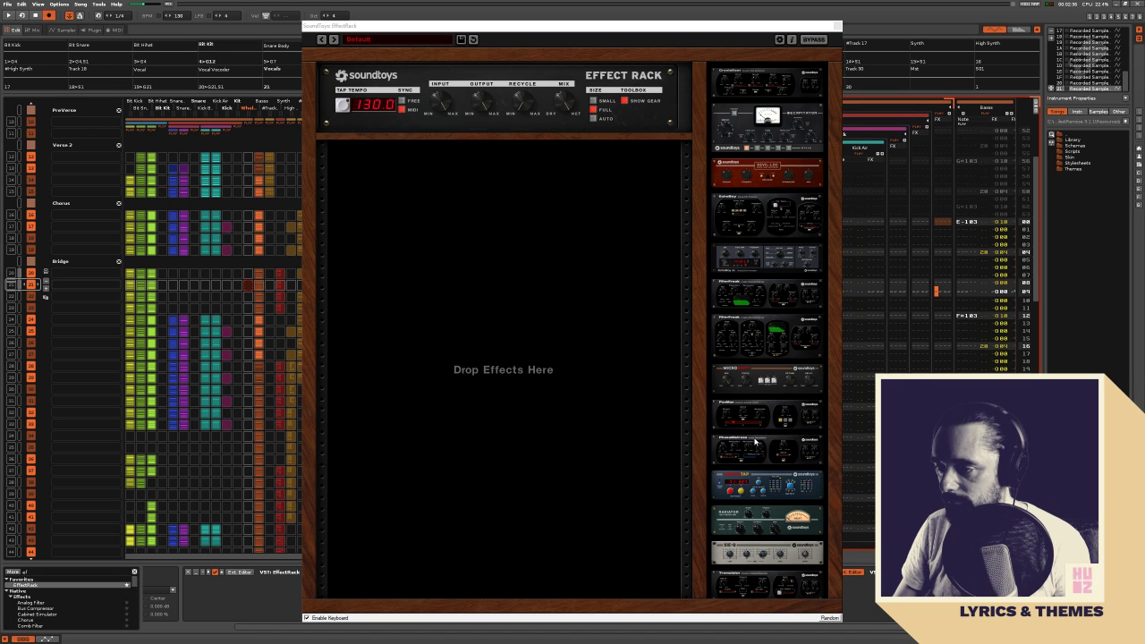
drag(755, 441, 478, 343)
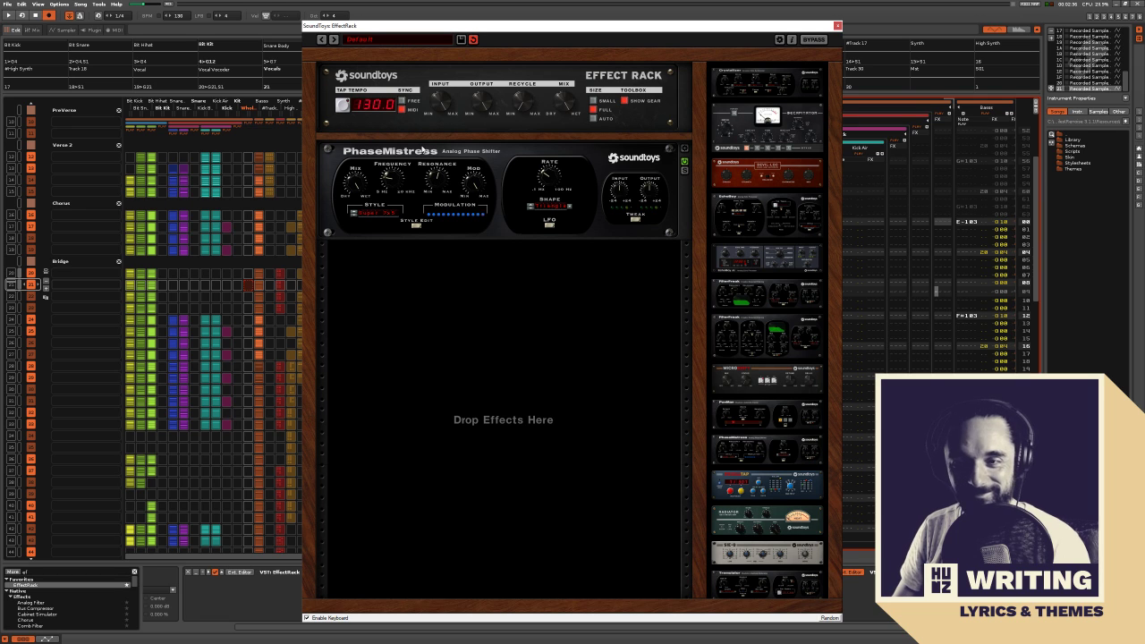
key(space)
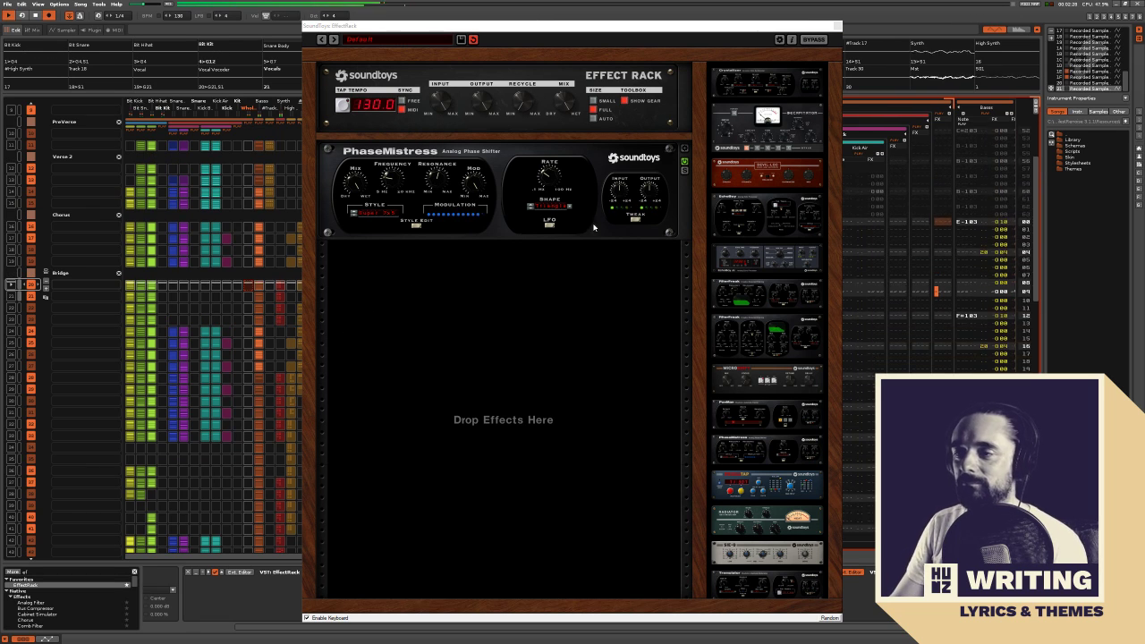
click(685, 150)
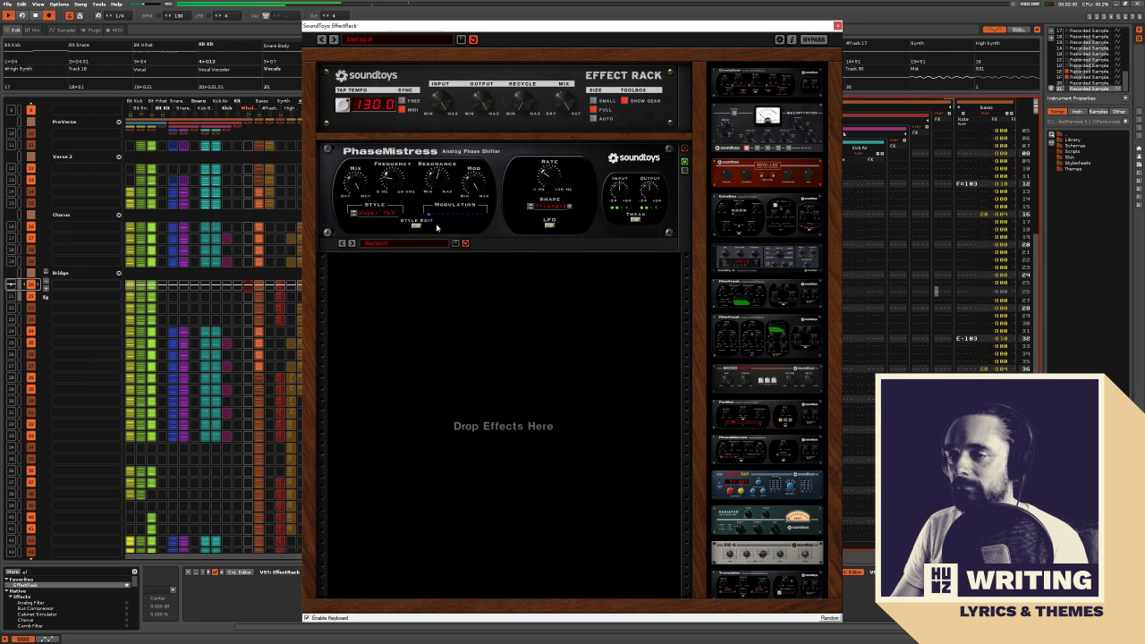
Load the DeepDrumFat preset from 08 Drums and step through the following presets up to Fat Bottom Drums
click(416, 242)
mouse_move(412, 170)
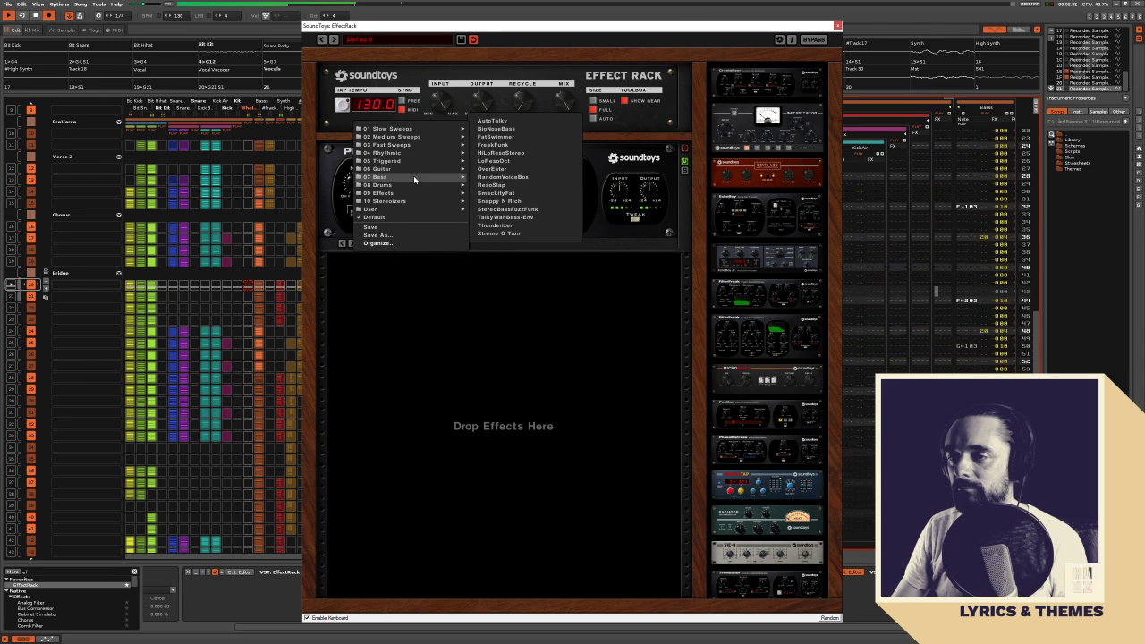
click(497, 104)
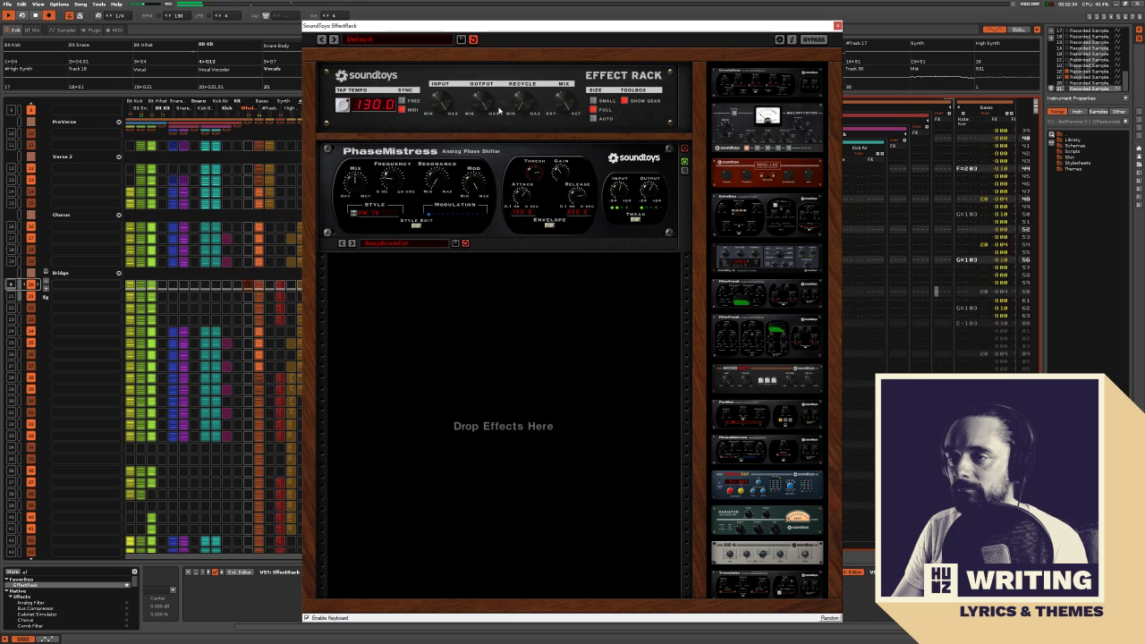
click(352, 243)
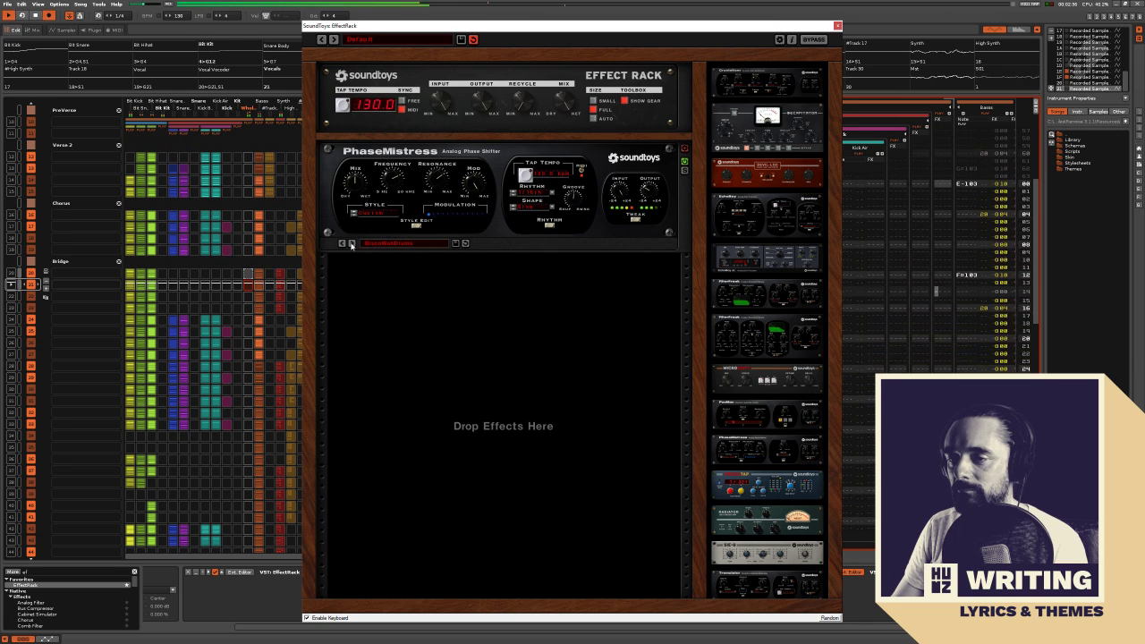
click(351, 243)
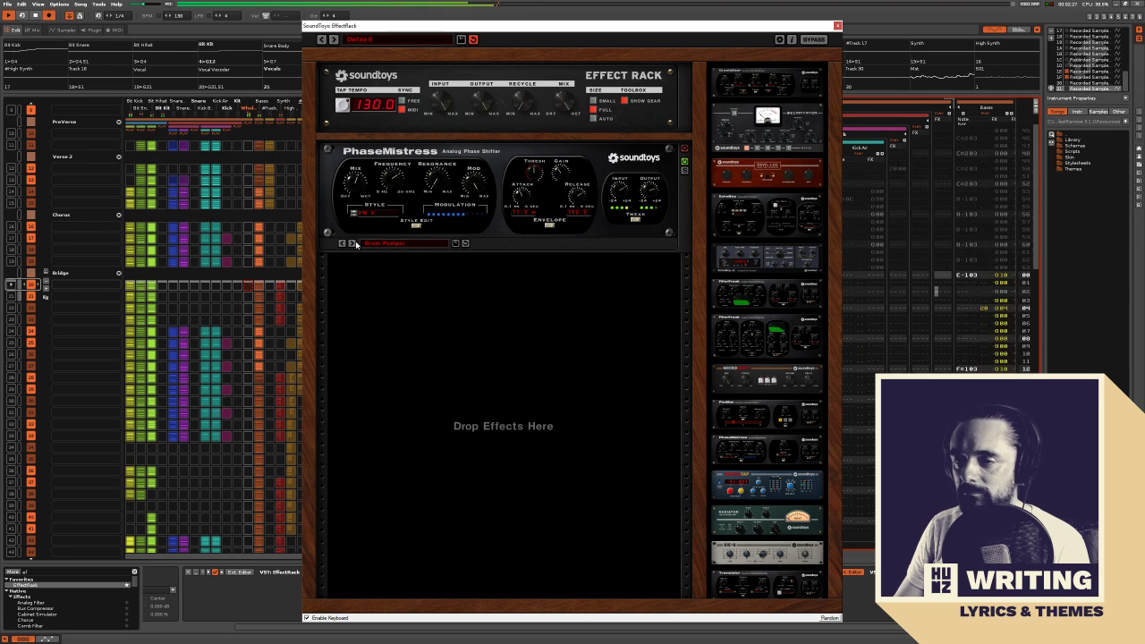
click(353, 243)
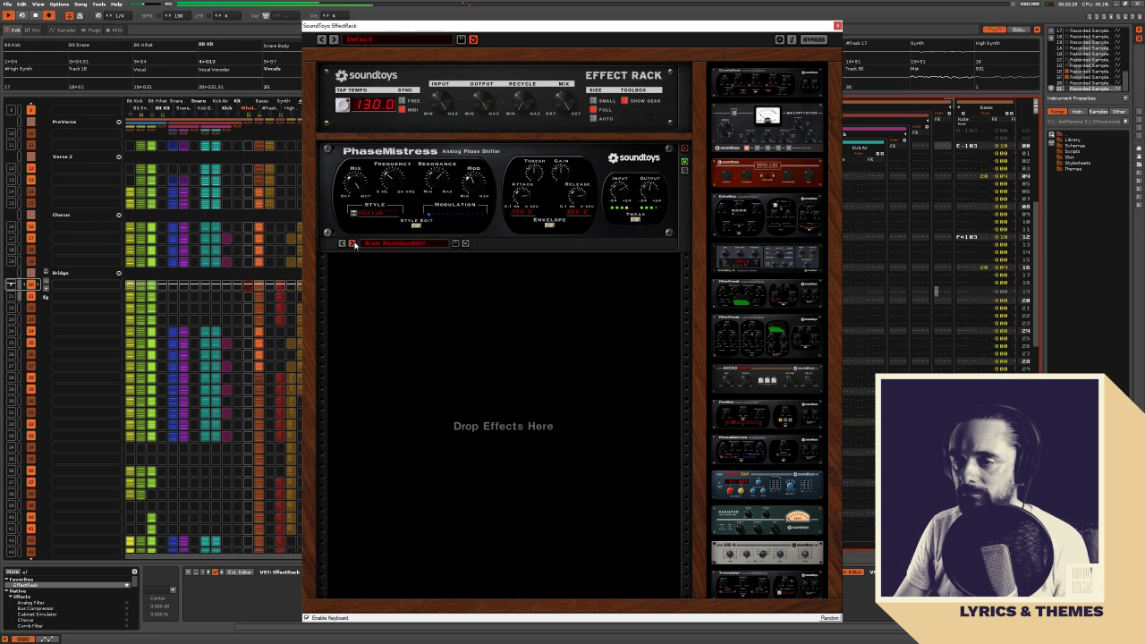
click(353, 243)
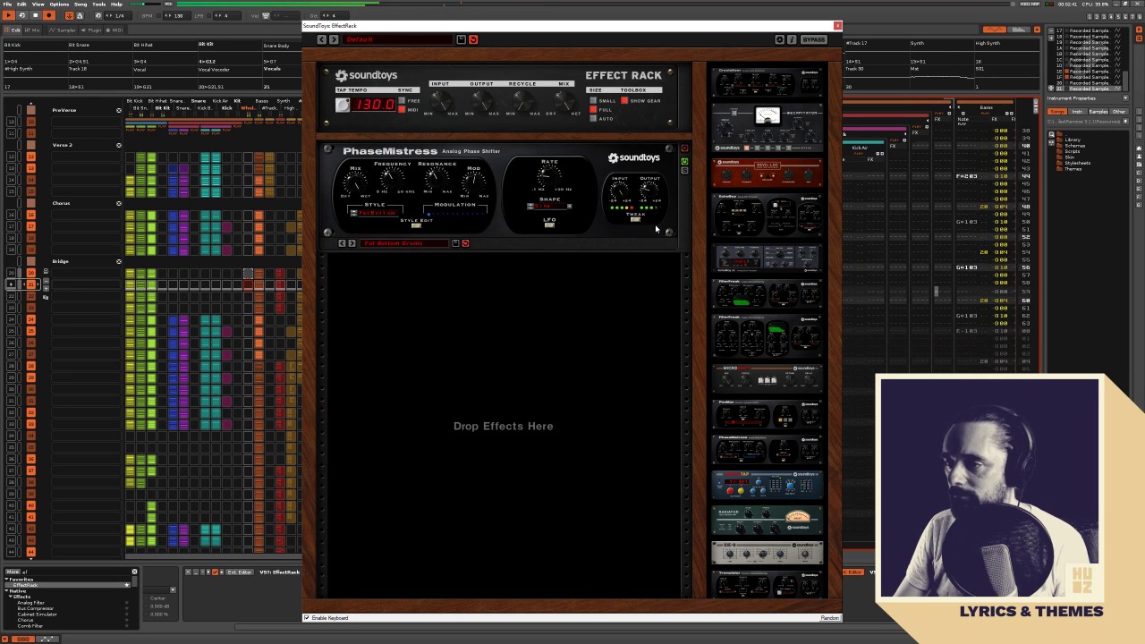
Solo the Whole Kit group, reopen its EffectRack editor and step through the drum presets up to Squeezer Stepper
click(837, 25)
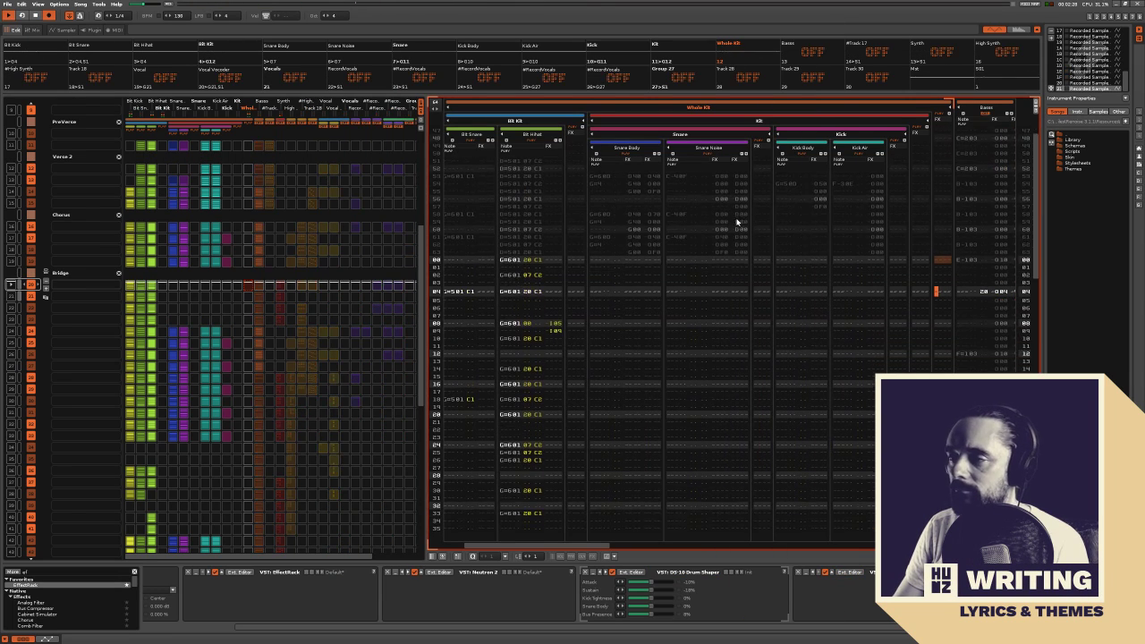
click(851, 571)
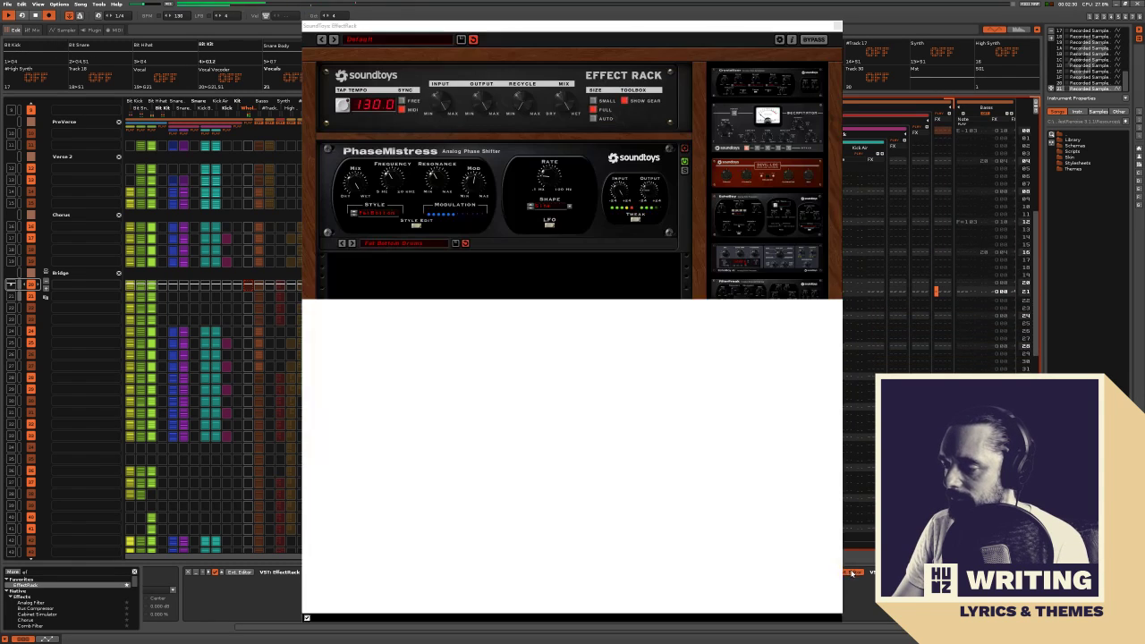
click(352, 243)
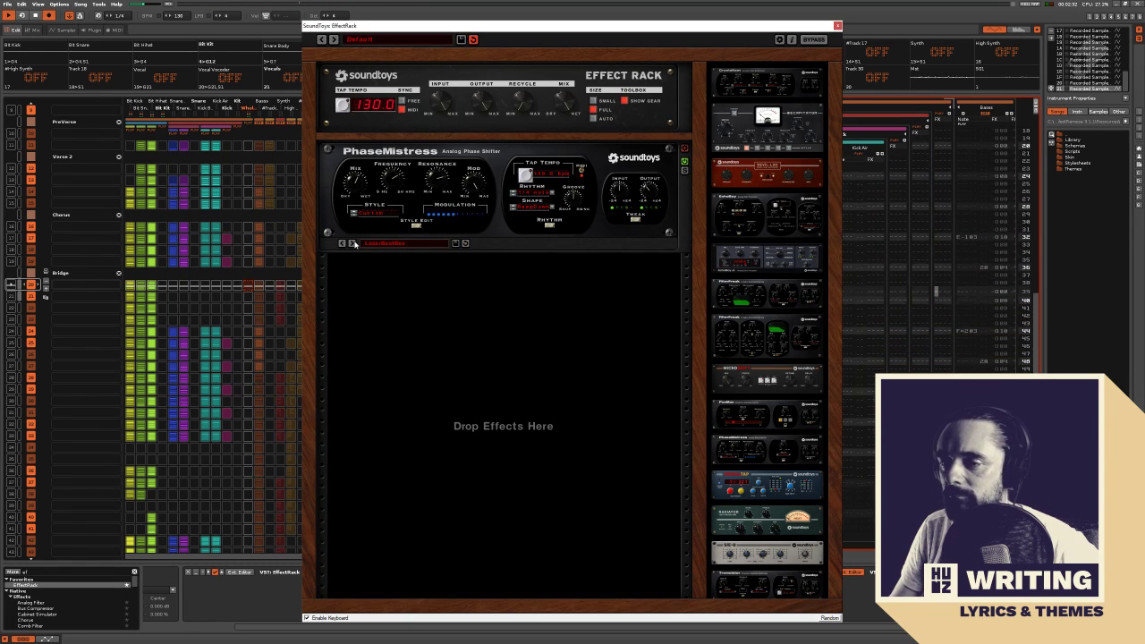
click(352, 243)
click(352, 243)
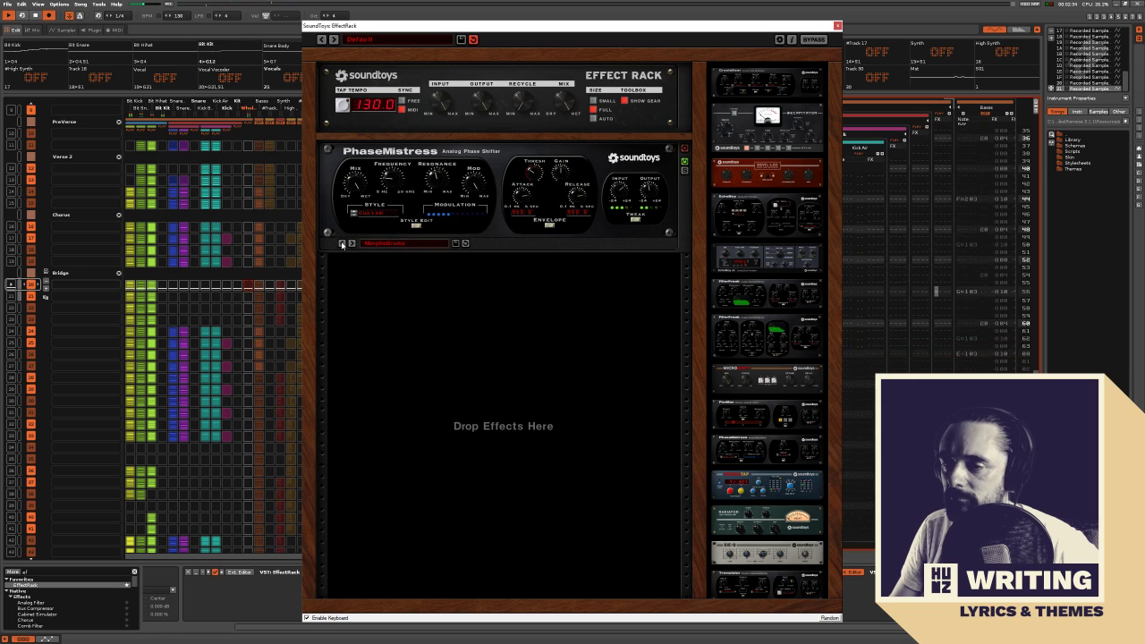
click(342, 243)
click(353, 244)
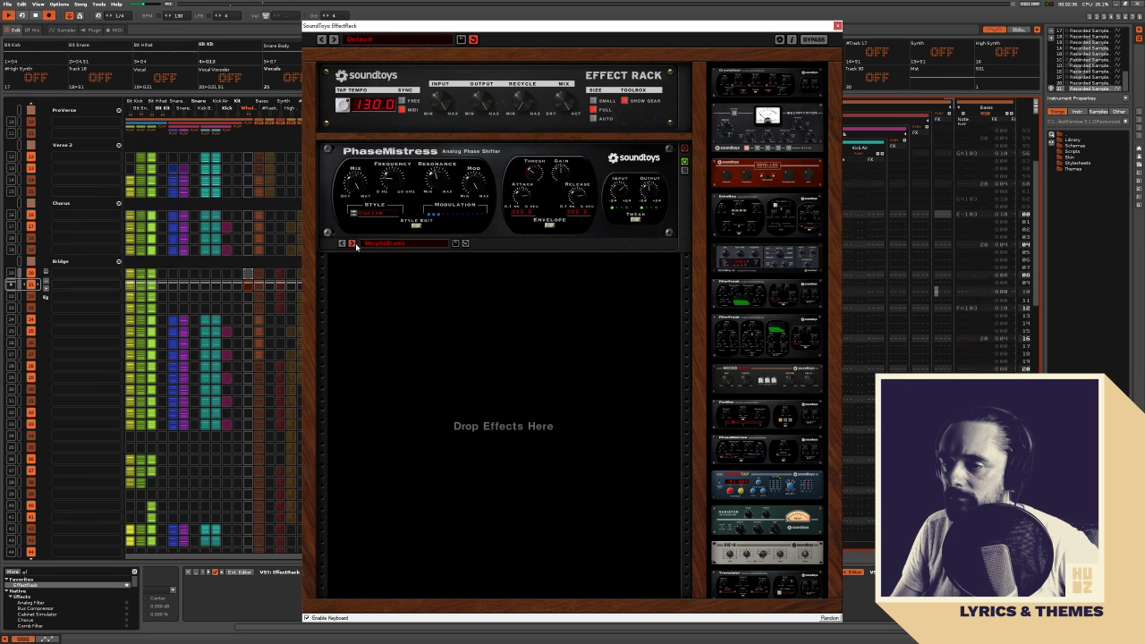
click(352, 243)
click(352, 244)
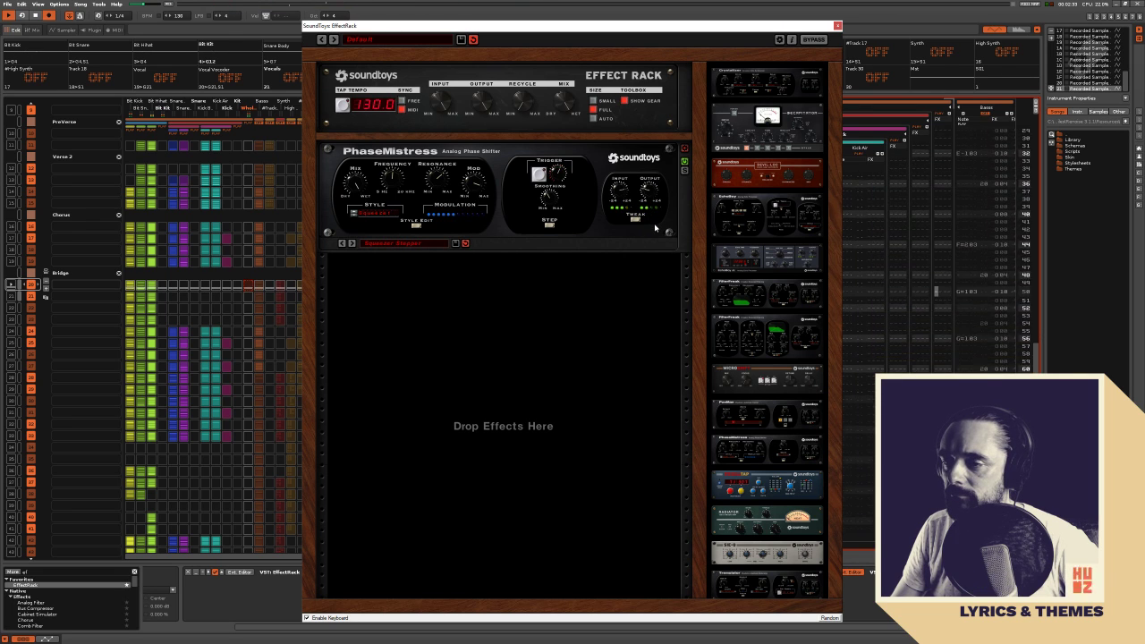
Toggle the Whole Kit group's EffectRack to compare the sound with and without it, and reopen its editor
click(836, 26)
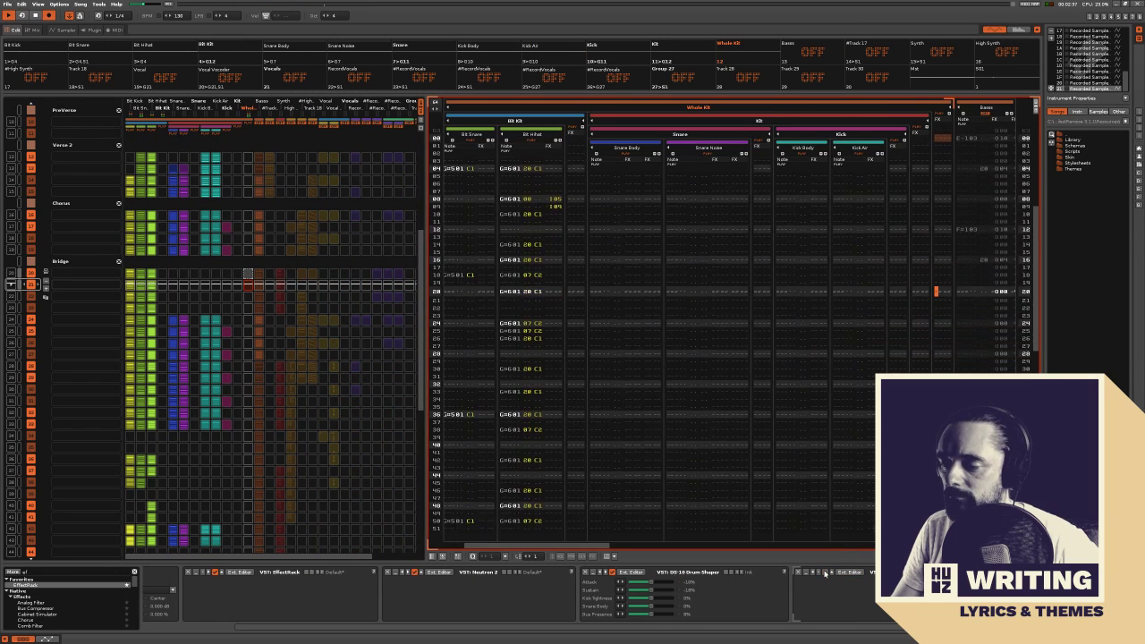
click(825, 572)
click(848, 572)
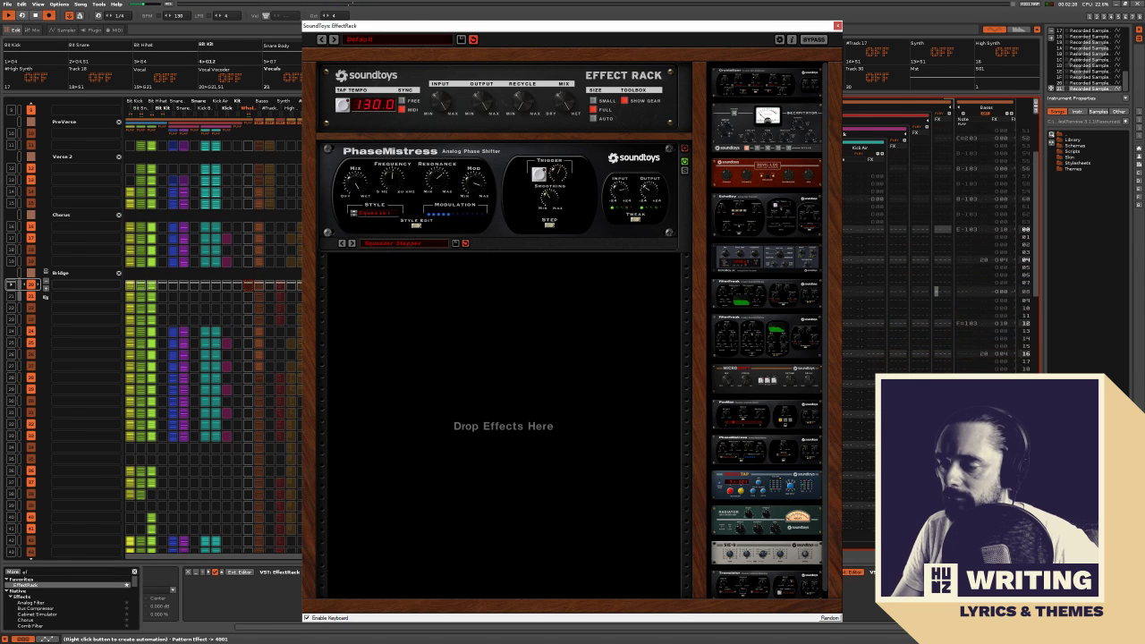
Load PhaseMistress's TrigKraftBeat preset from the 08 Drums category and set its modulation to Envelope
click(352, 243)
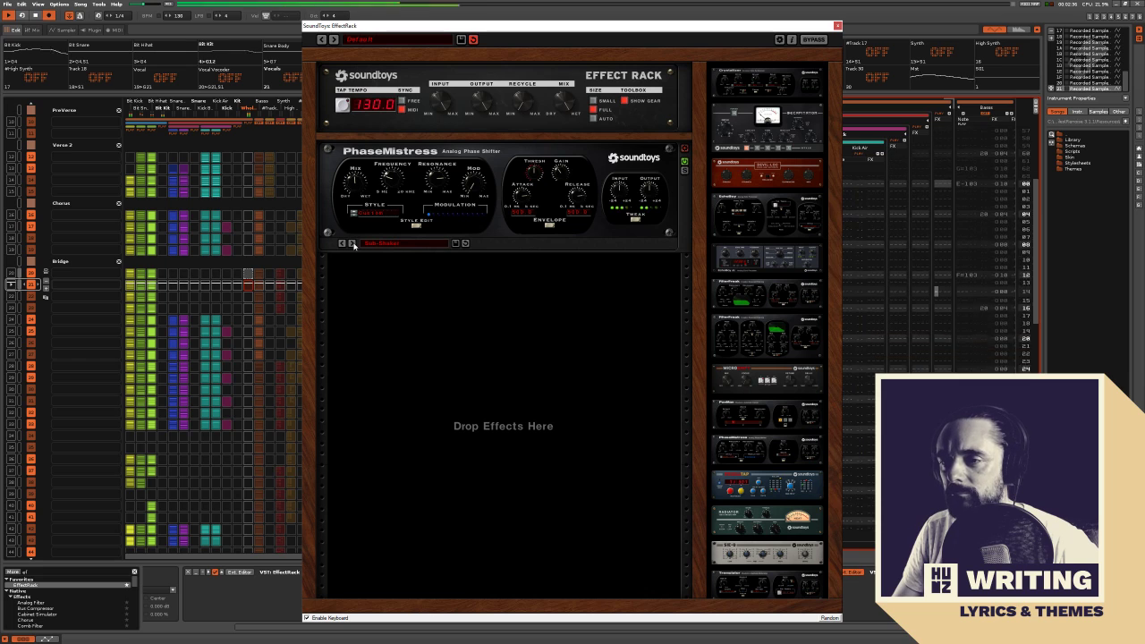
click(379, 244)
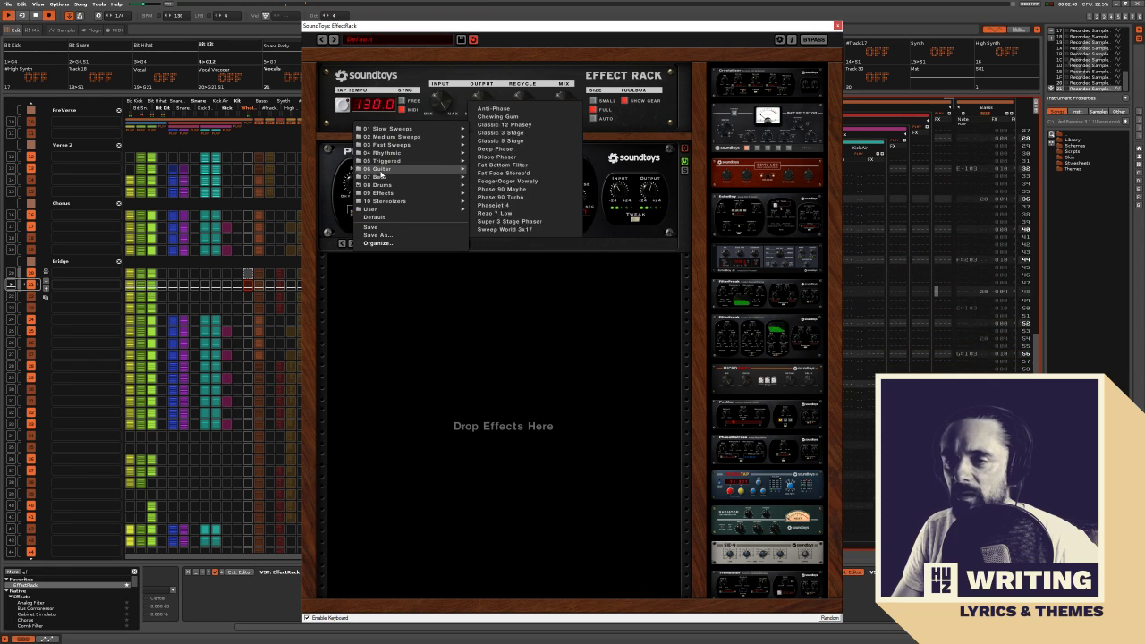
mouse_move(394, 176)
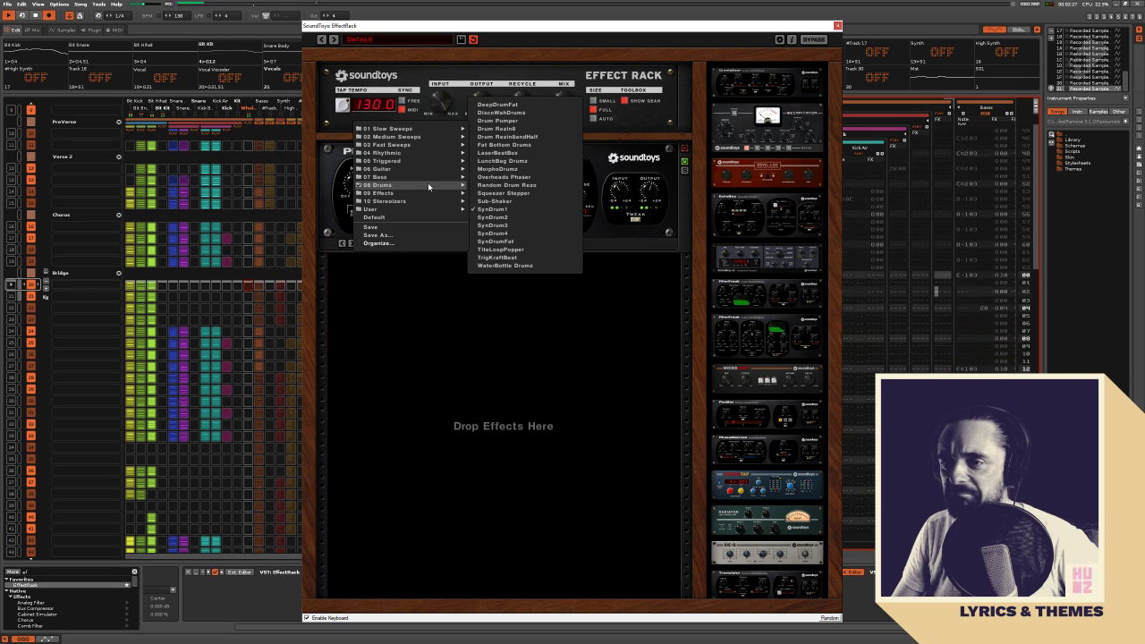
click(521, 252)
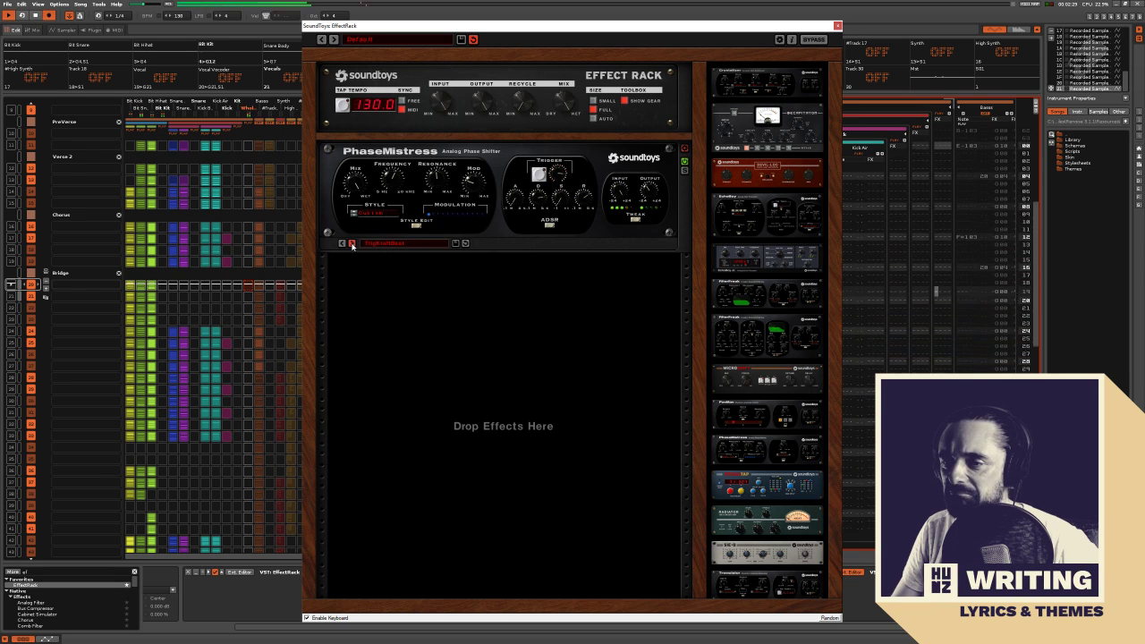
click(351, 244)
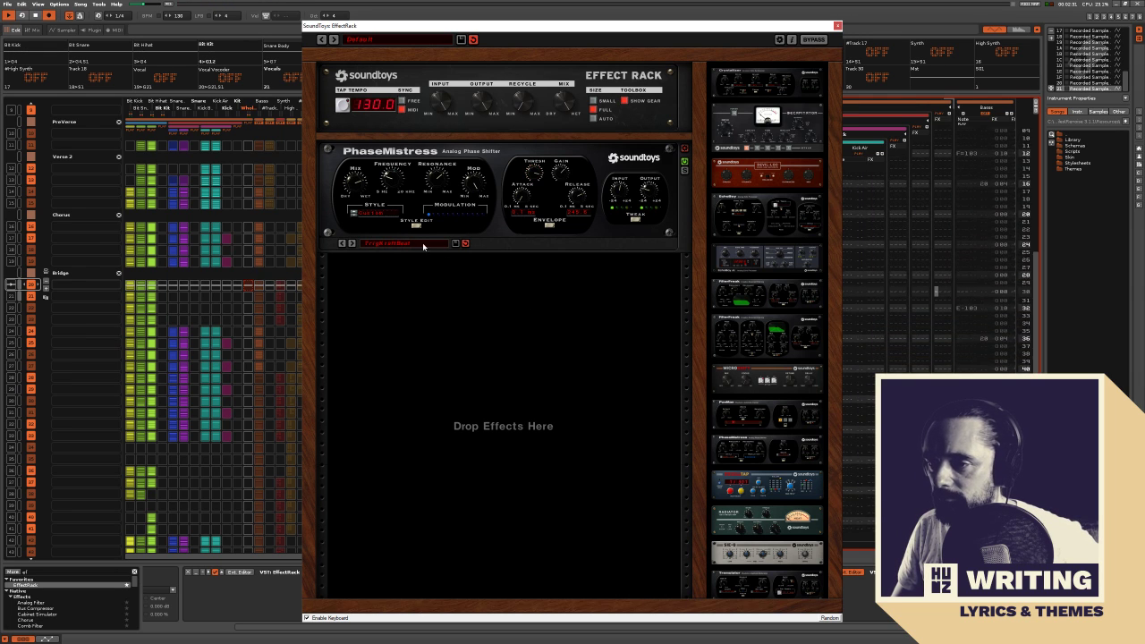
Show PhaseMistress's style settings, close the plugin window and toggle the EffectRack to compare the drums with and without it
click(387, 216)
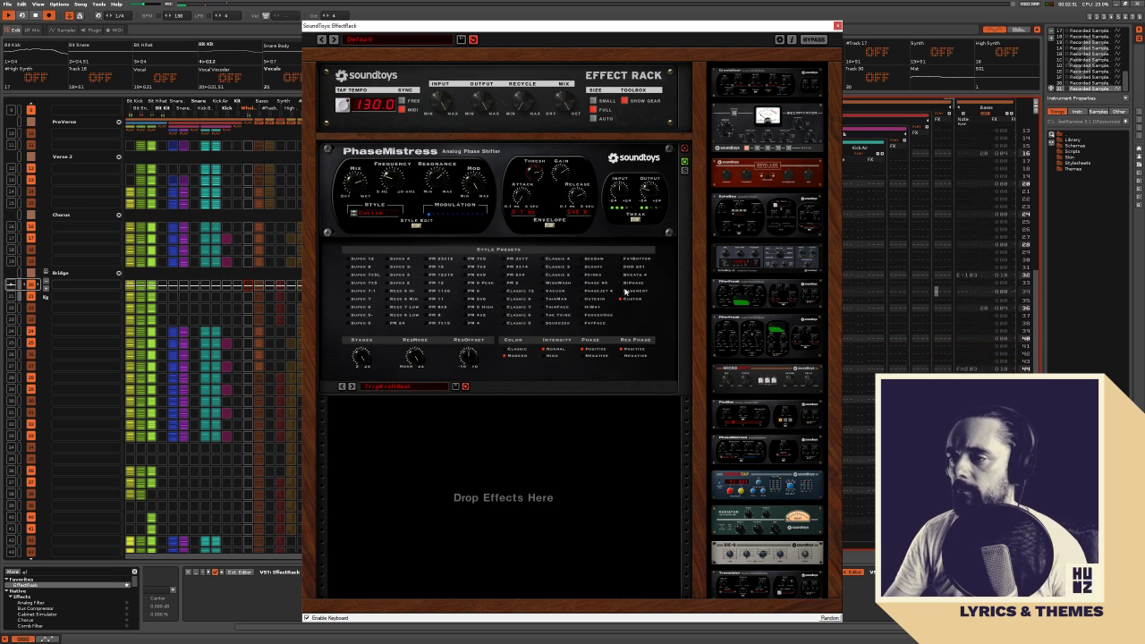
click(838, 25)
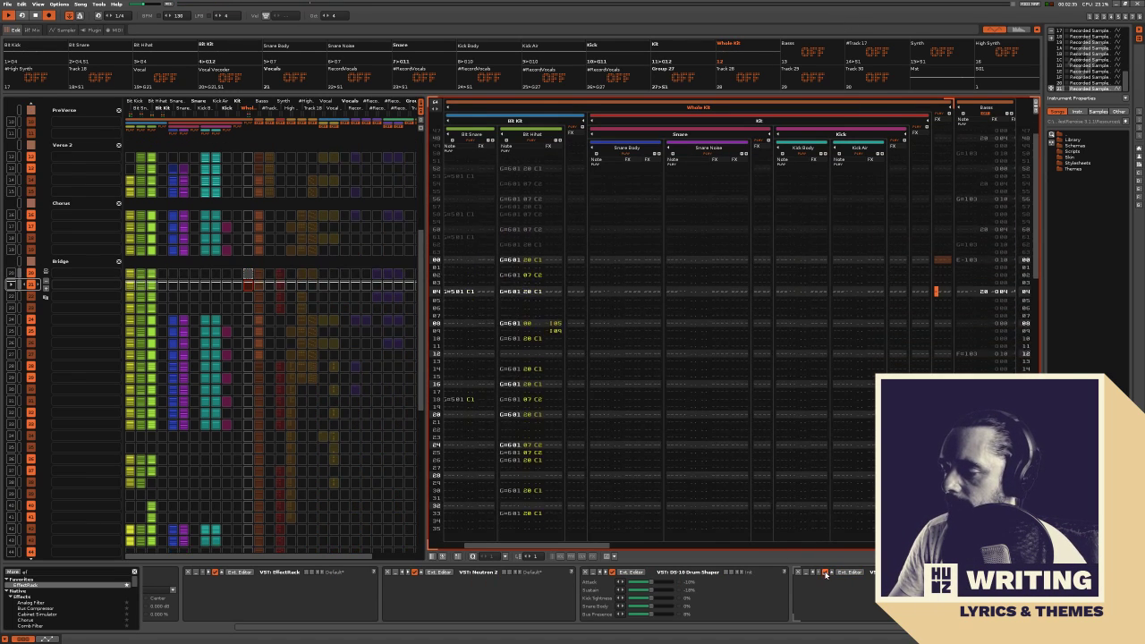
click(825, 573)
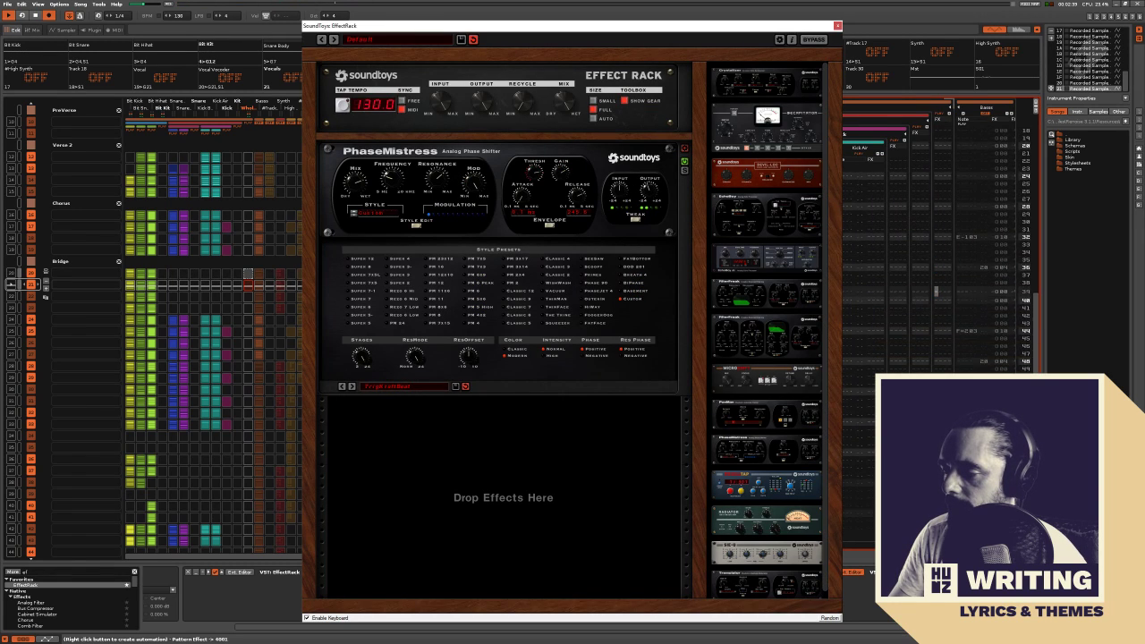
Close the plugin window and write an effect command switching the Whole Kit group's PhaseMistress EffectRack on at the start of the Bridge
click(834, 26)
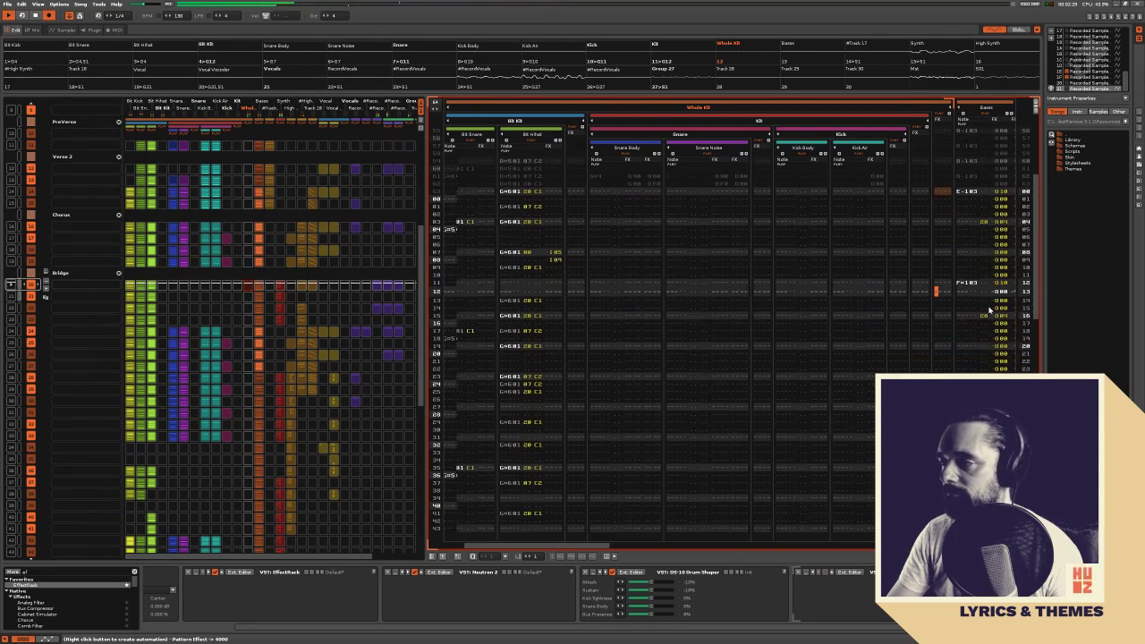
key(space)
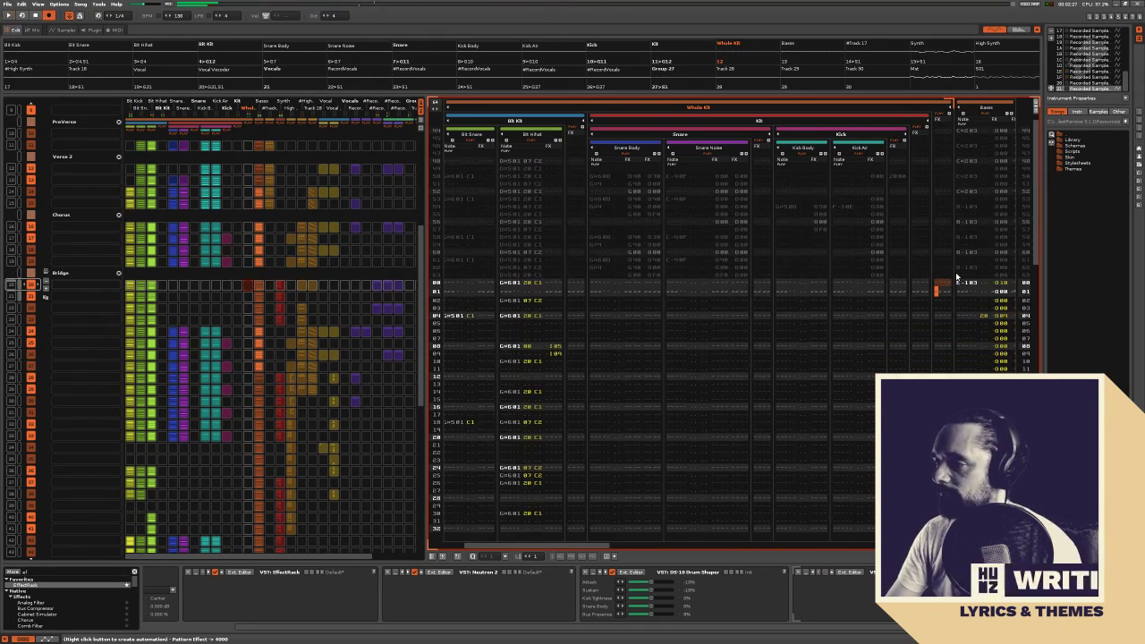
click(941, 292)
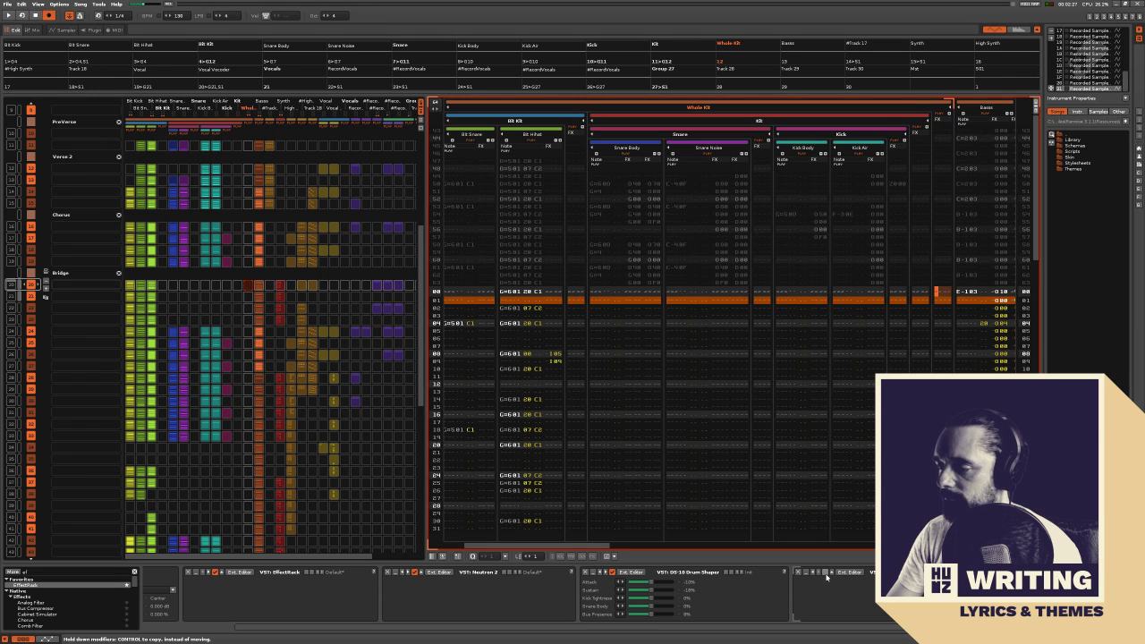
key(space)
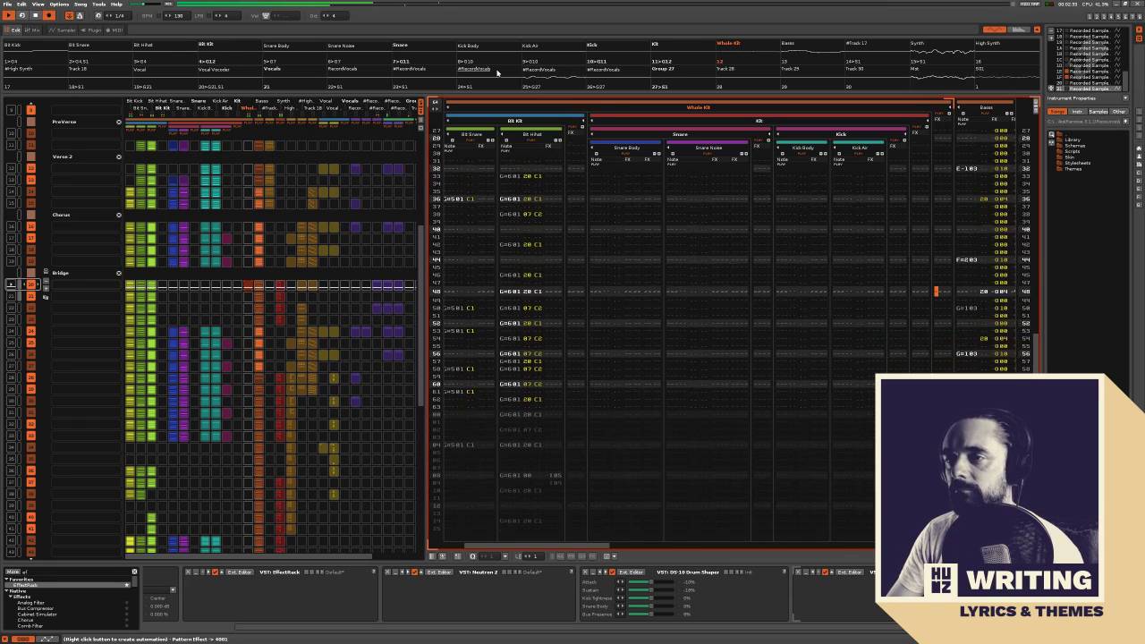
click(385, 288)
right_click(397, 291)
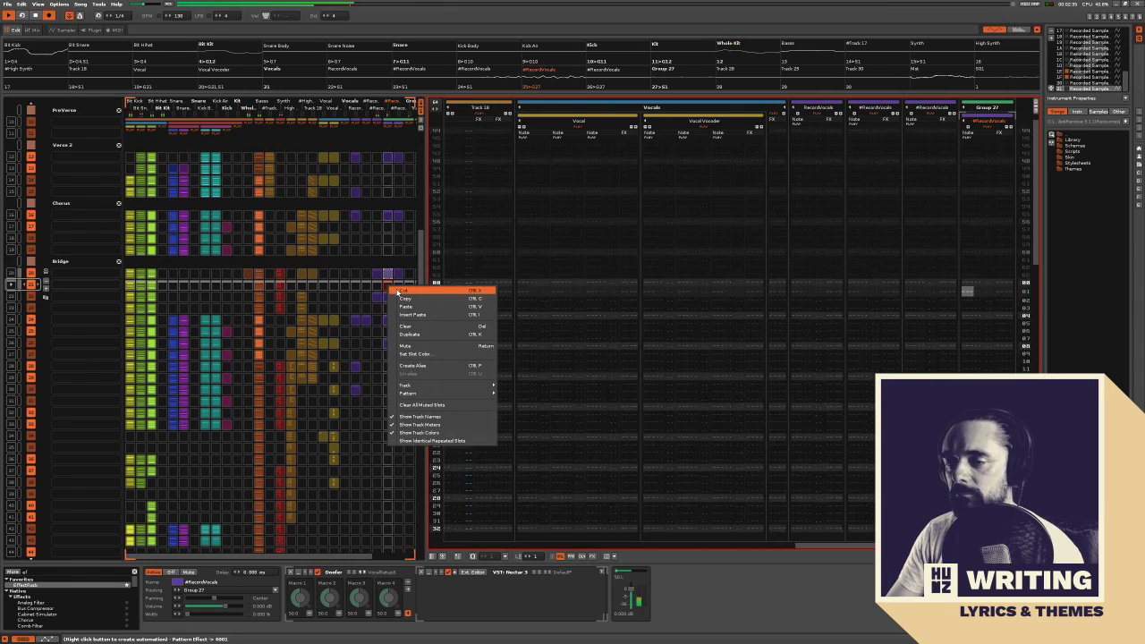
click(399, 291)
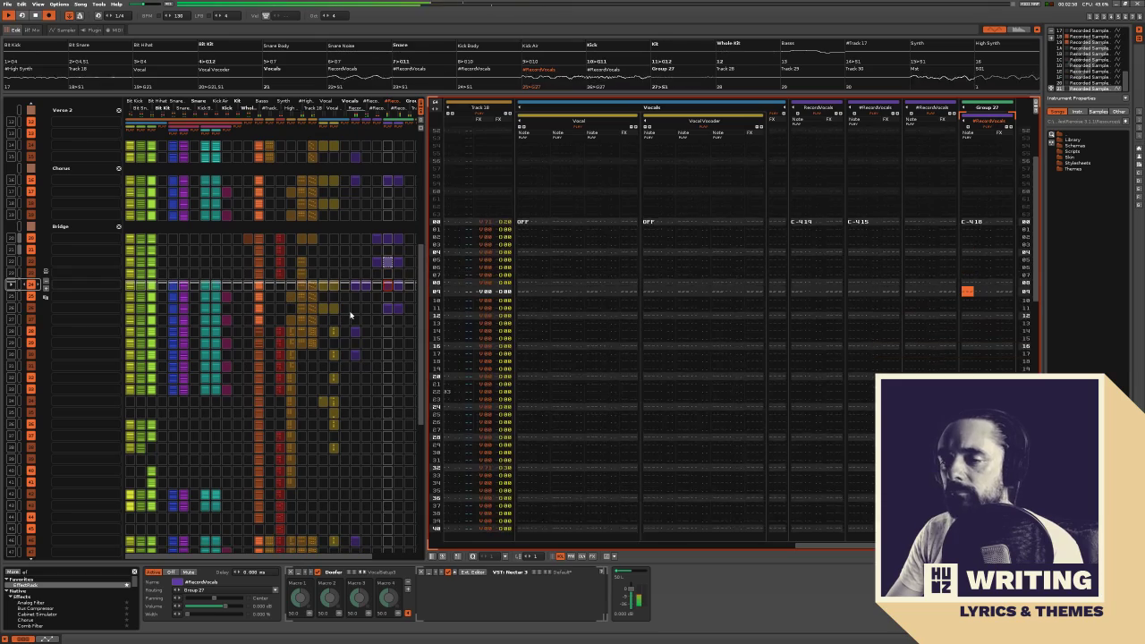
Write an effect command switching the Whole Kit group's PhaseMistress EffectRack off at line 56 of the fourth Bridge pattern
click(130, 288)
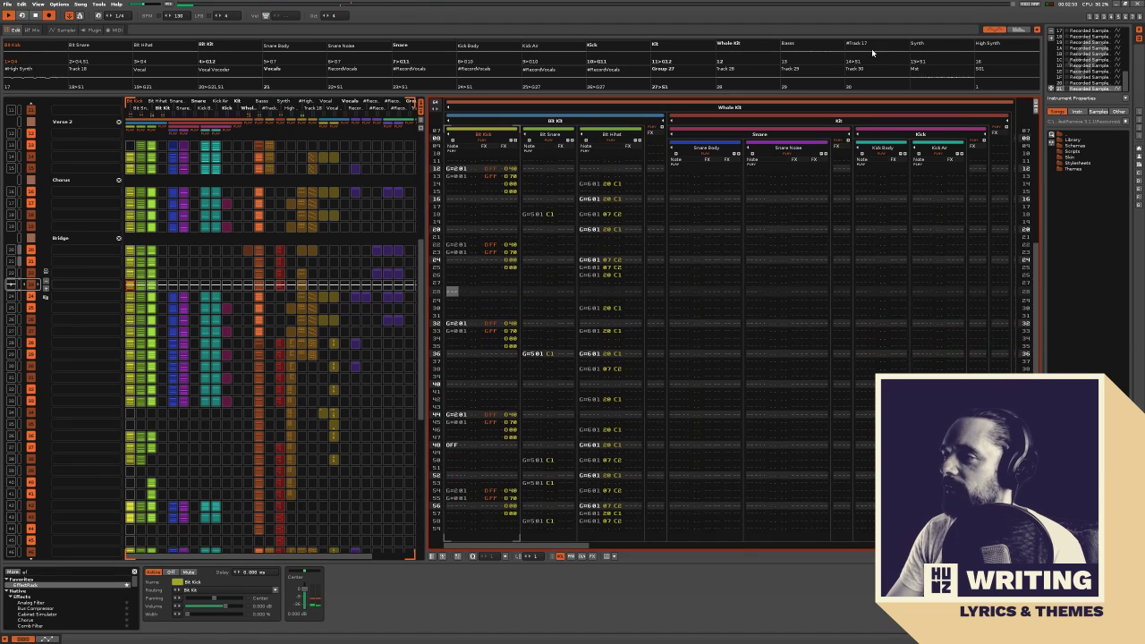
click(760, 42)
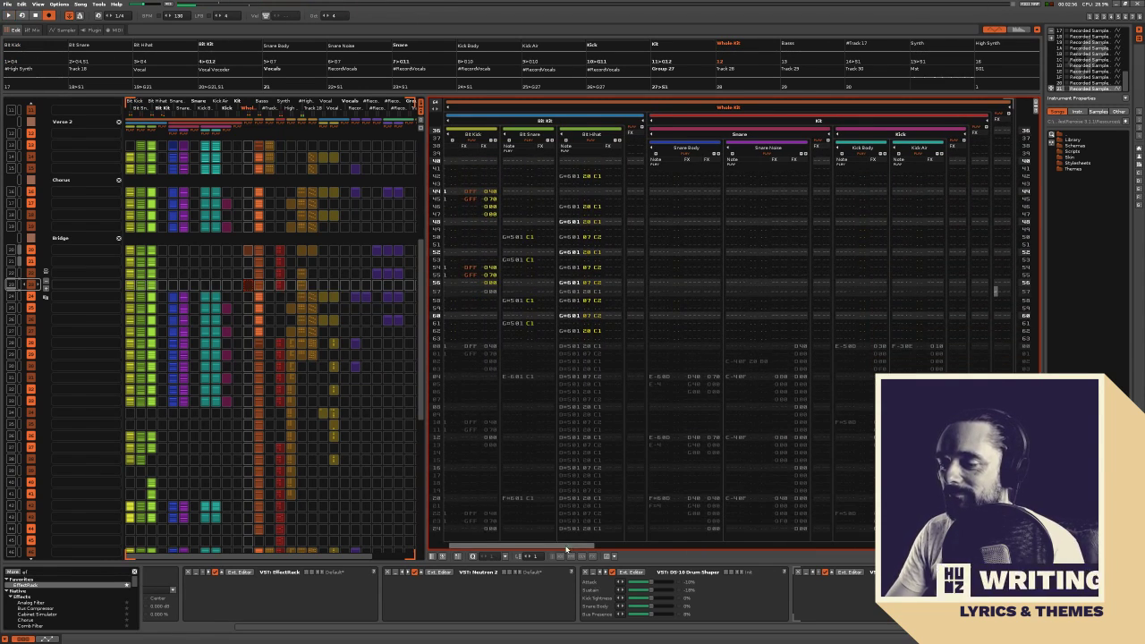
drag(571, 549, 638, 551)
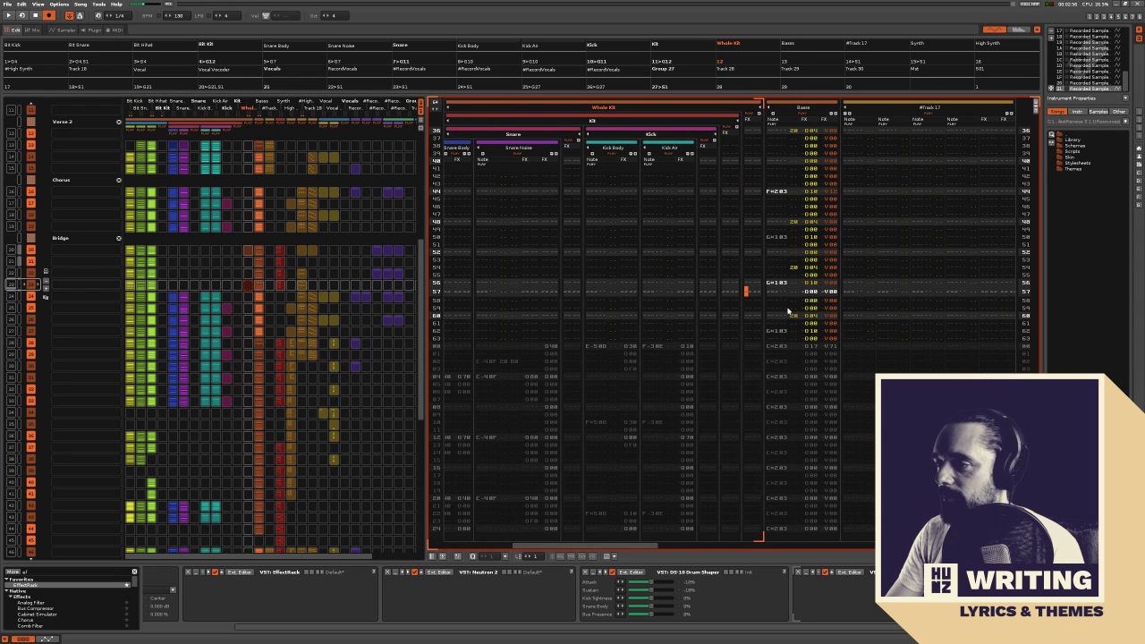
click(754, 285)
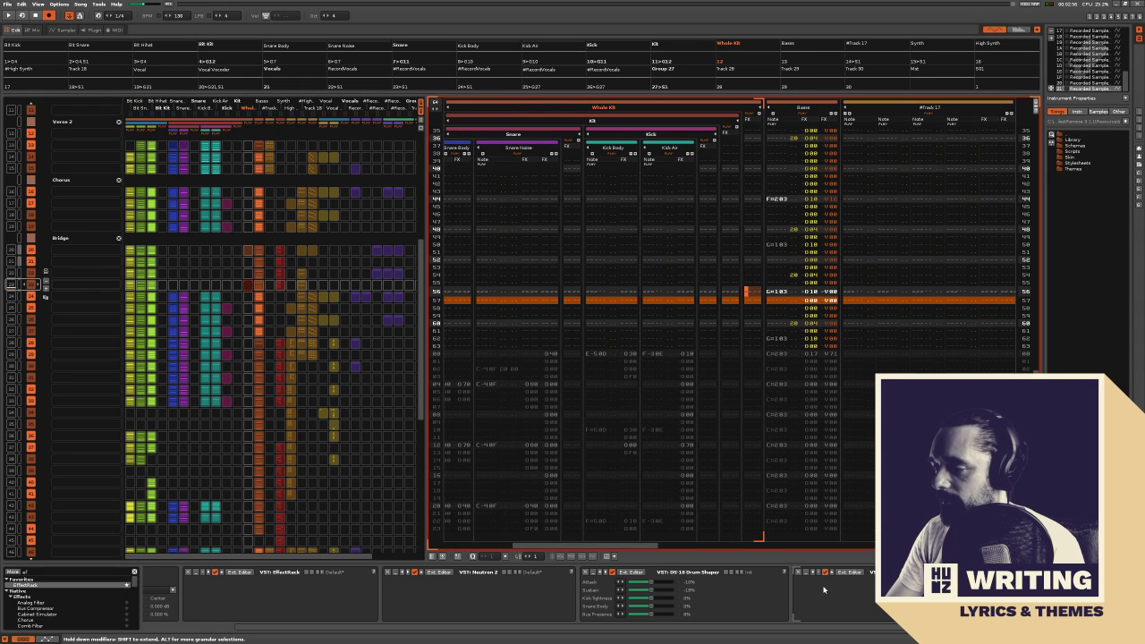
key(space)
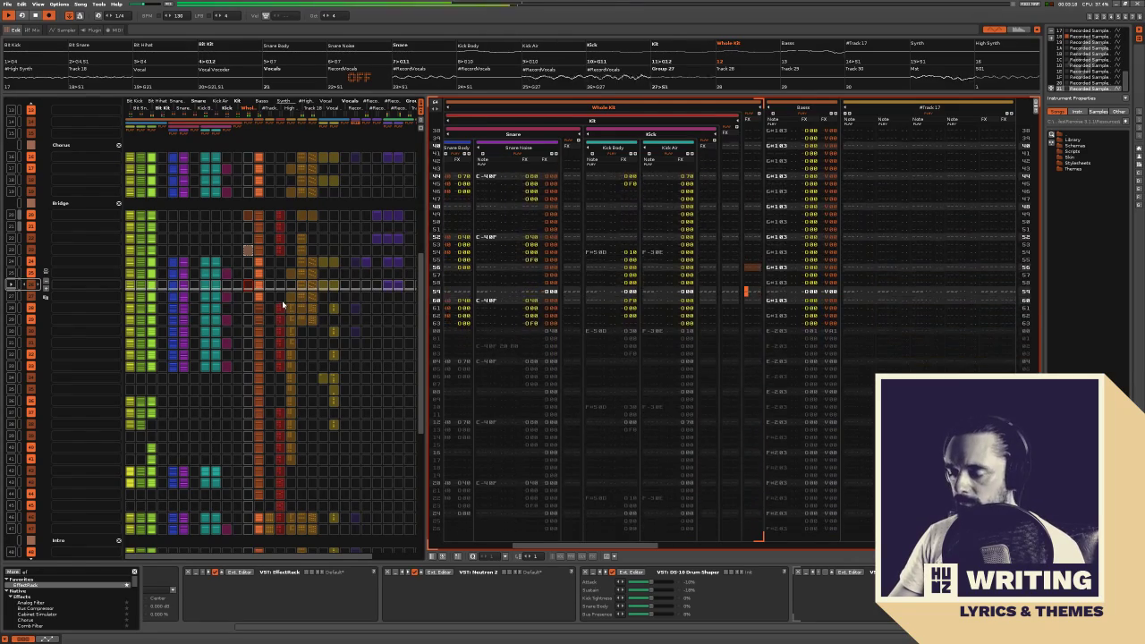
Remove the two adjacent #RecordVocals clips from the seventh Bridge pattern in the pattern matrix
click(390, 226)
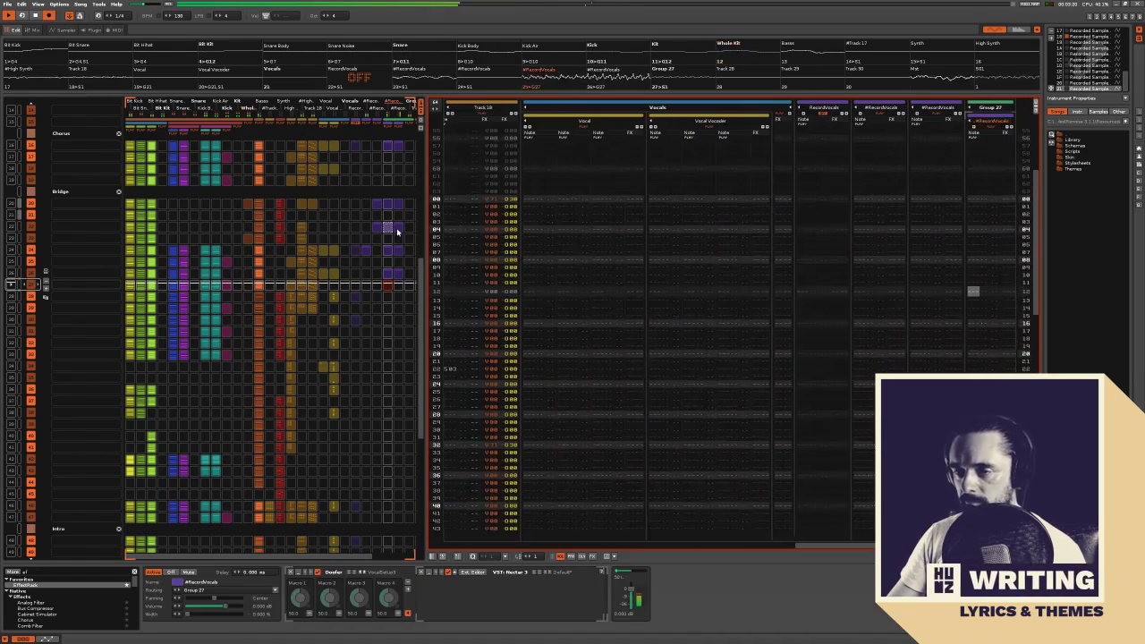
drag(391, 227, 401, 254)
click(393, 272)
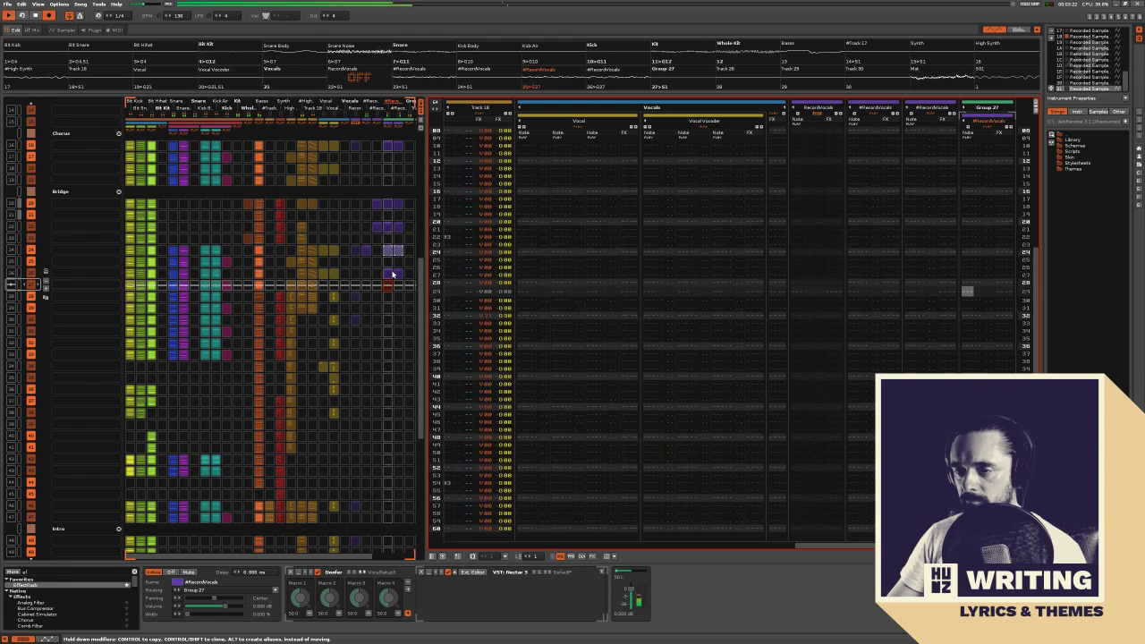
right_click(391, 270)
click(391, 275)
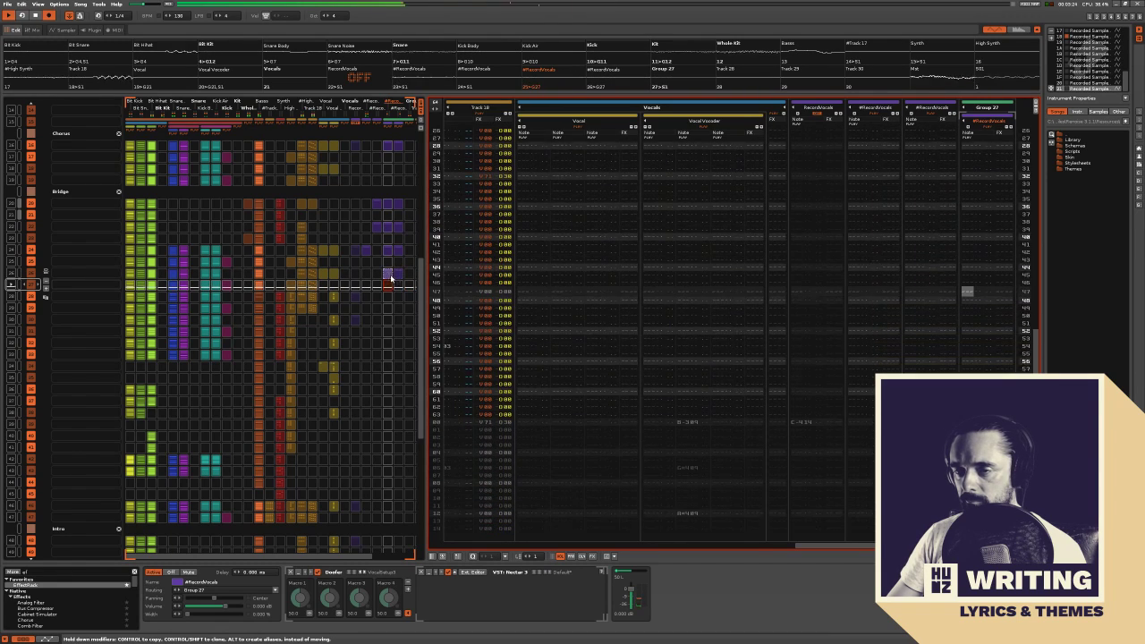
drag(391, 275, 402, 274)
right_click(404, 276)
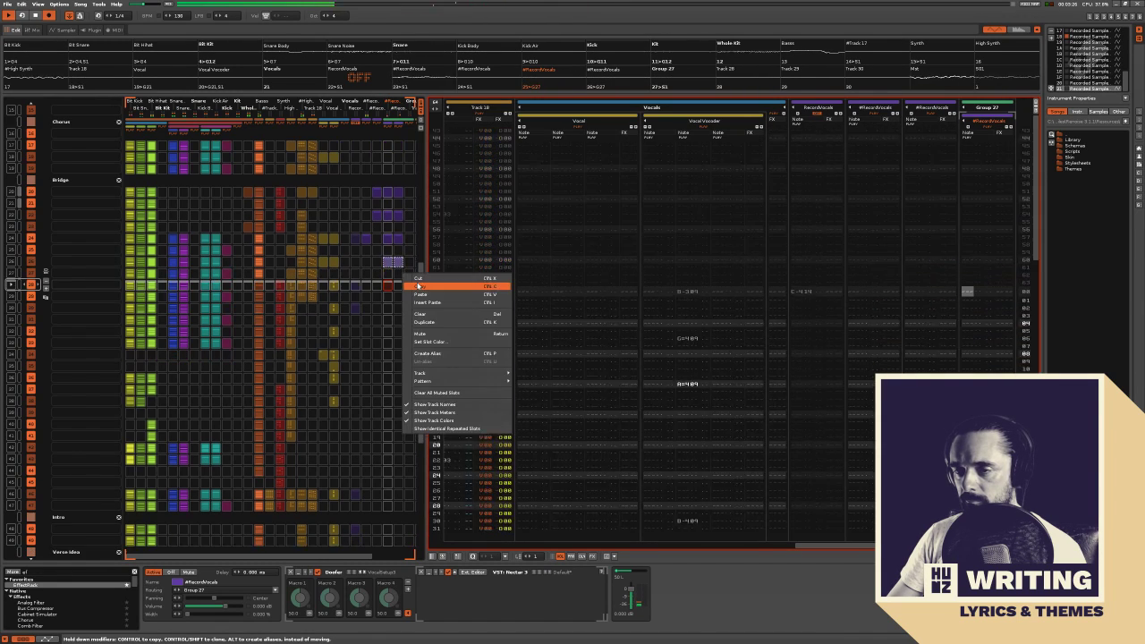
click(402, 273)
right_click(413, 267)
click(414, 268)
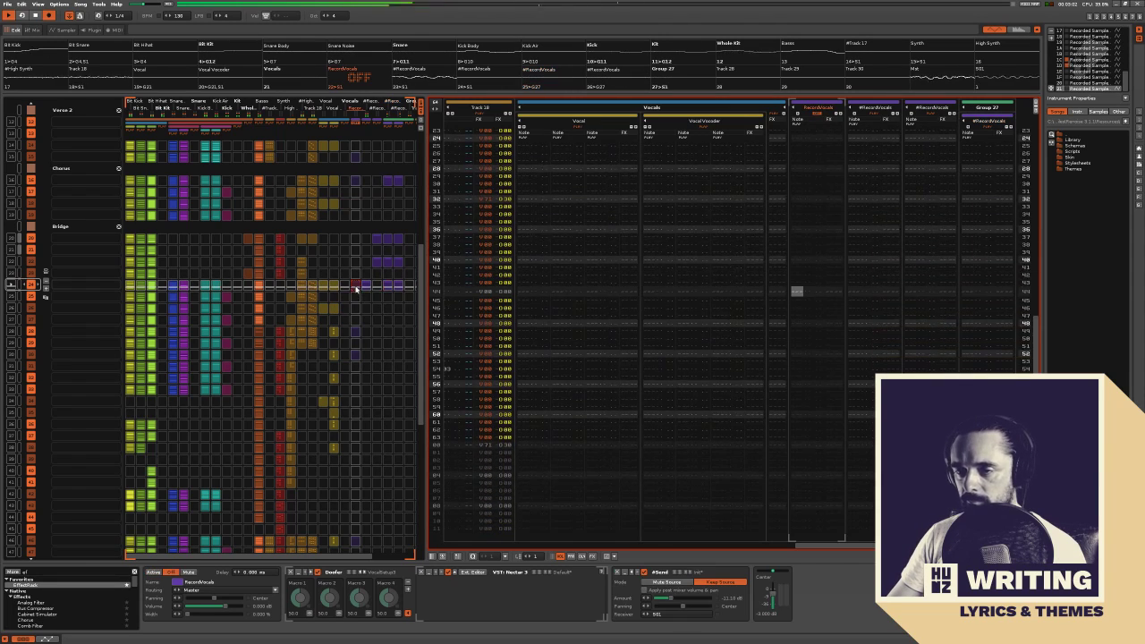
Remove the RecordVocals clip from the fifth Bridge pattern
right_click(360, 287)
click(380, 309)
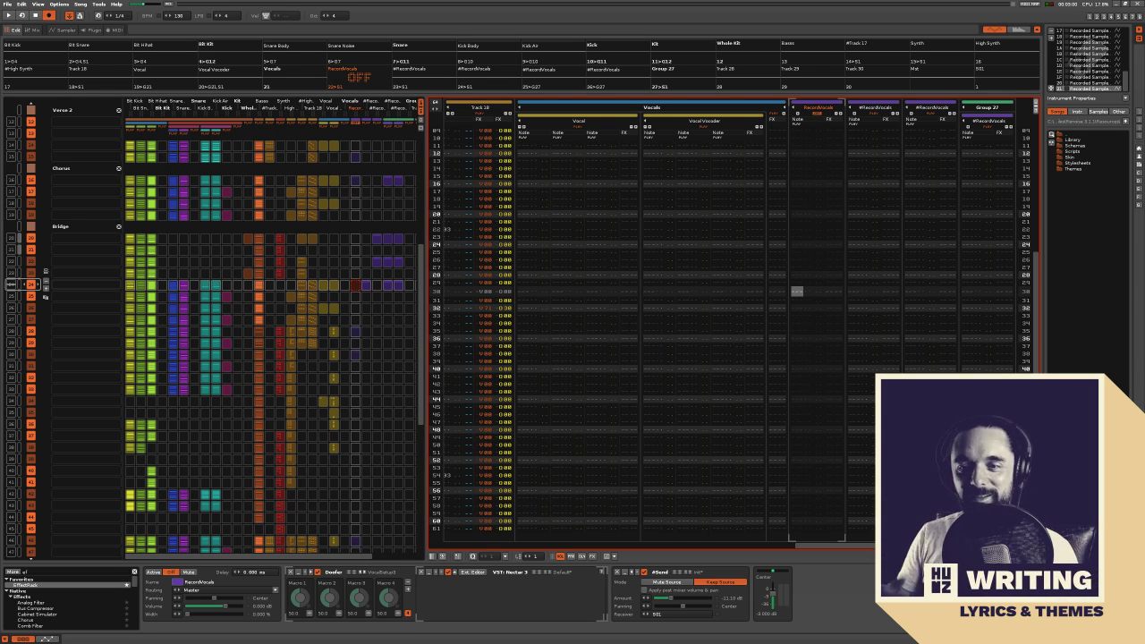
Play the Bridge from its fifth pattern to review the vocal arrangement, and stop playback
click(214, 364)
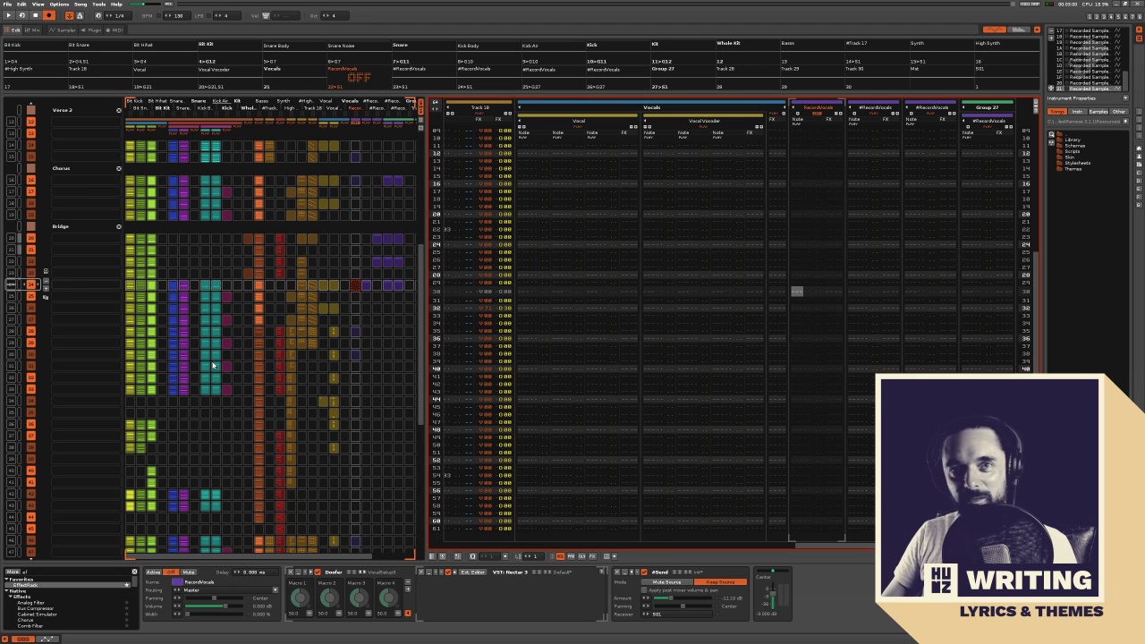
click(134, 292)
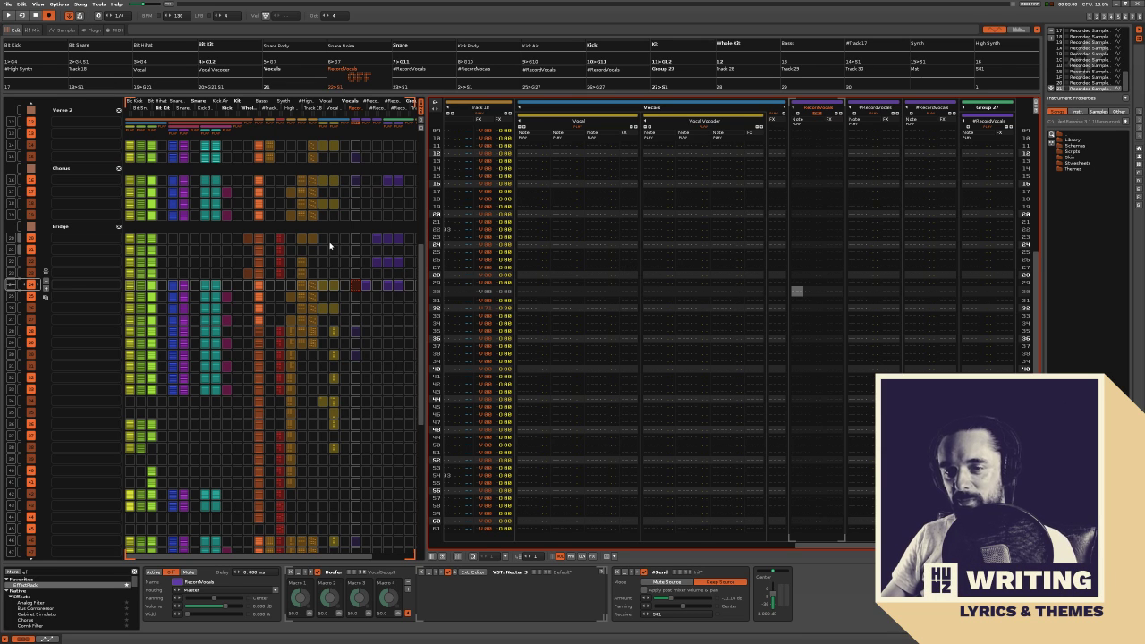
key(space)
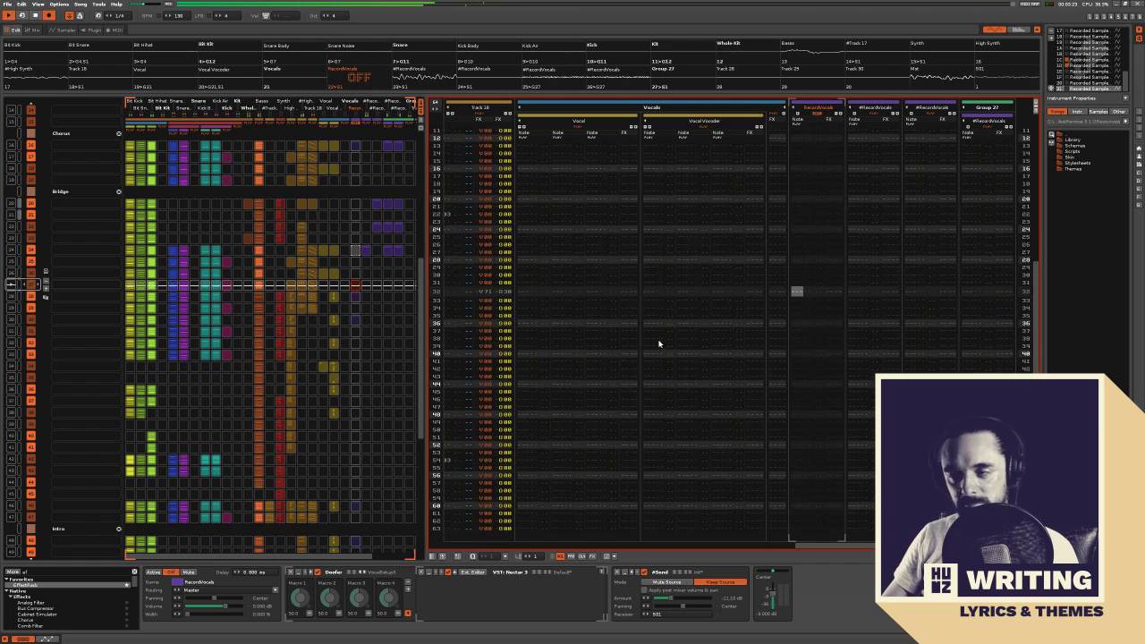
key(space)
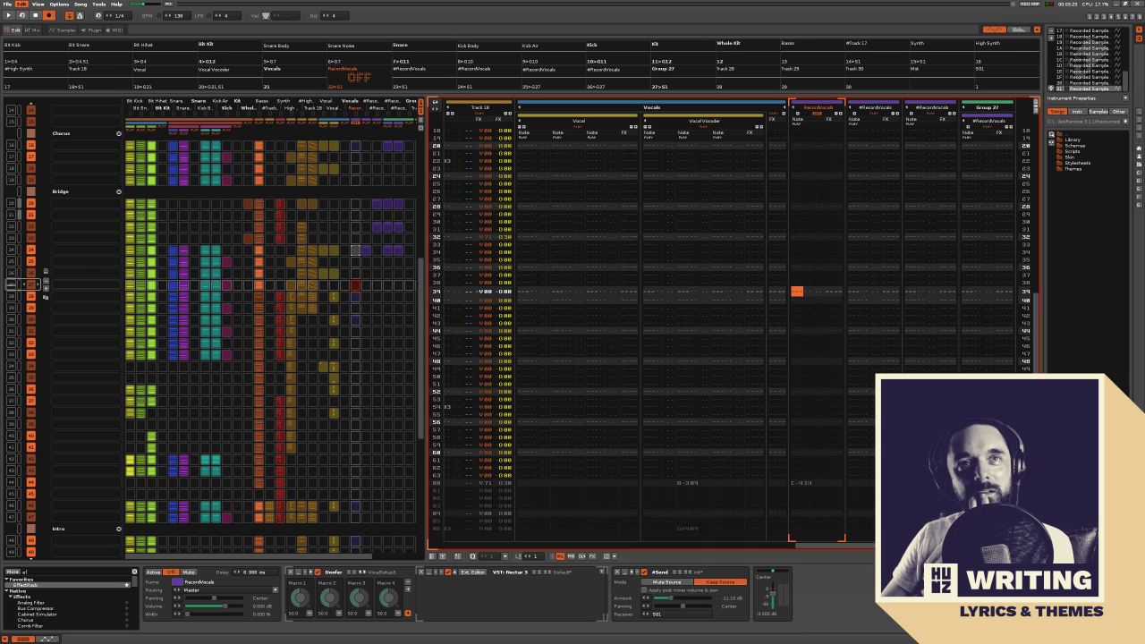
key(alt+Tab)
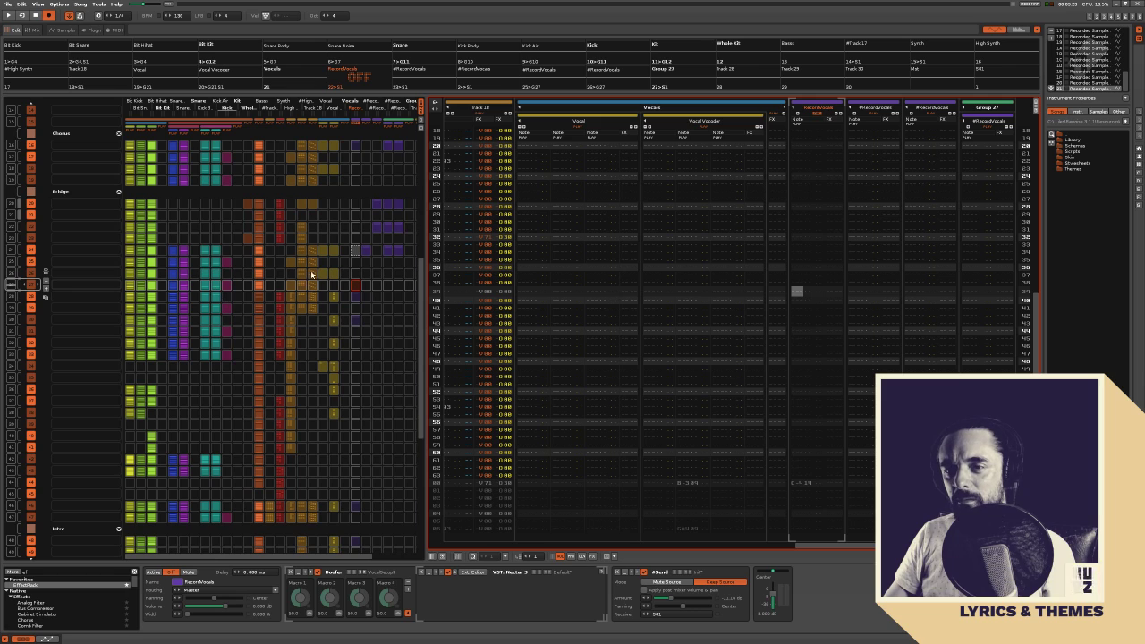
scroll(310, 269, up, 2)
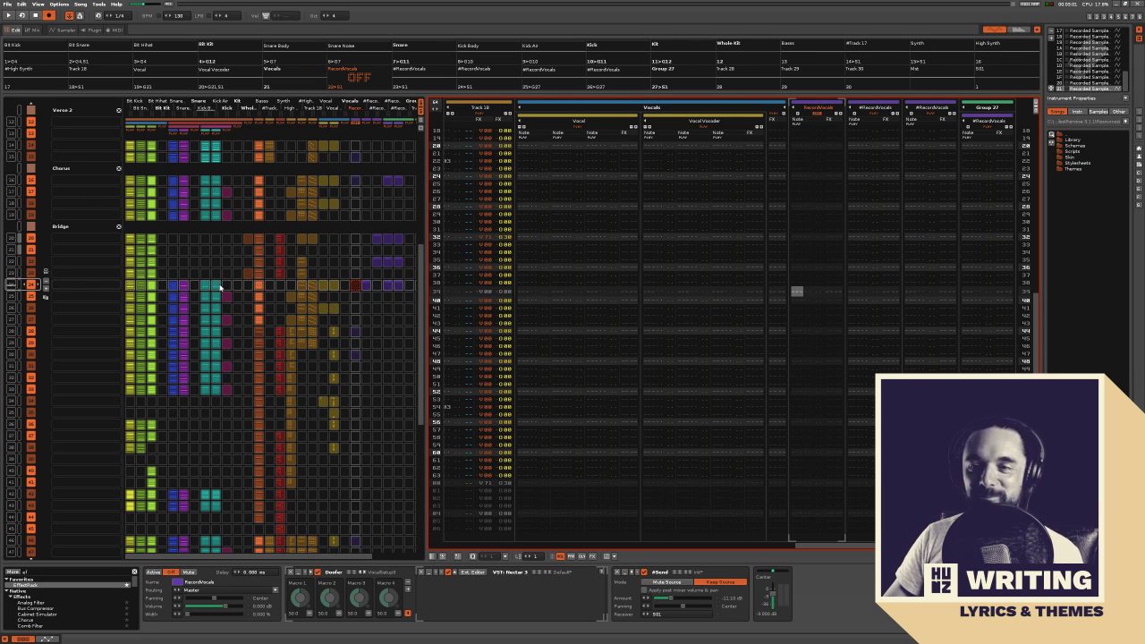
scroll(224, 288, up, 3)
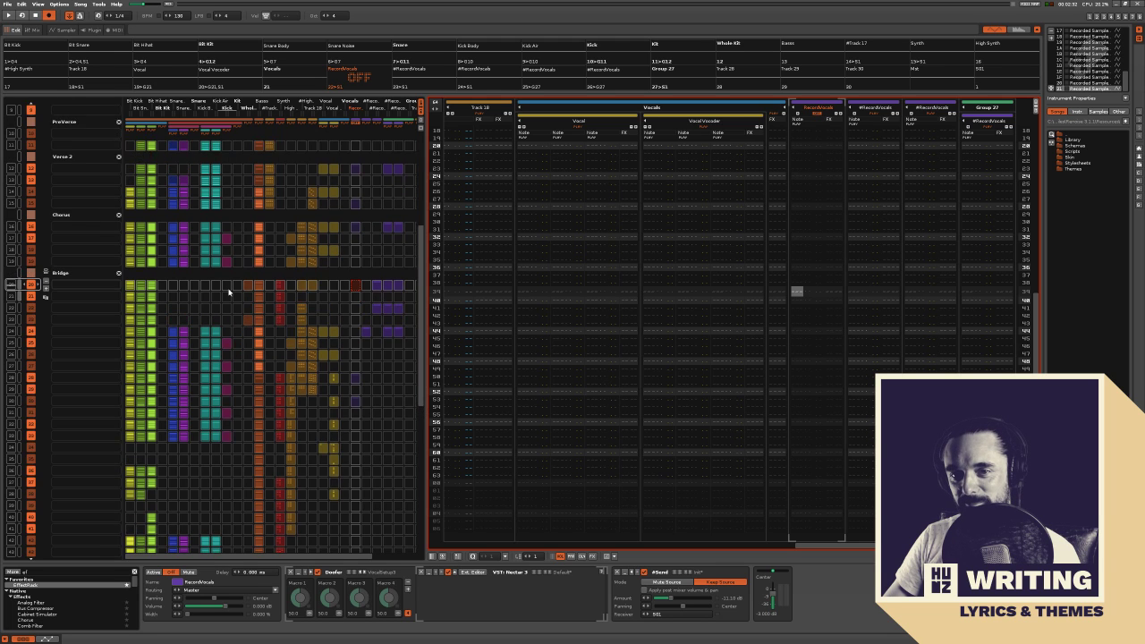
scroll(228, 291, down, 1)
key(space)
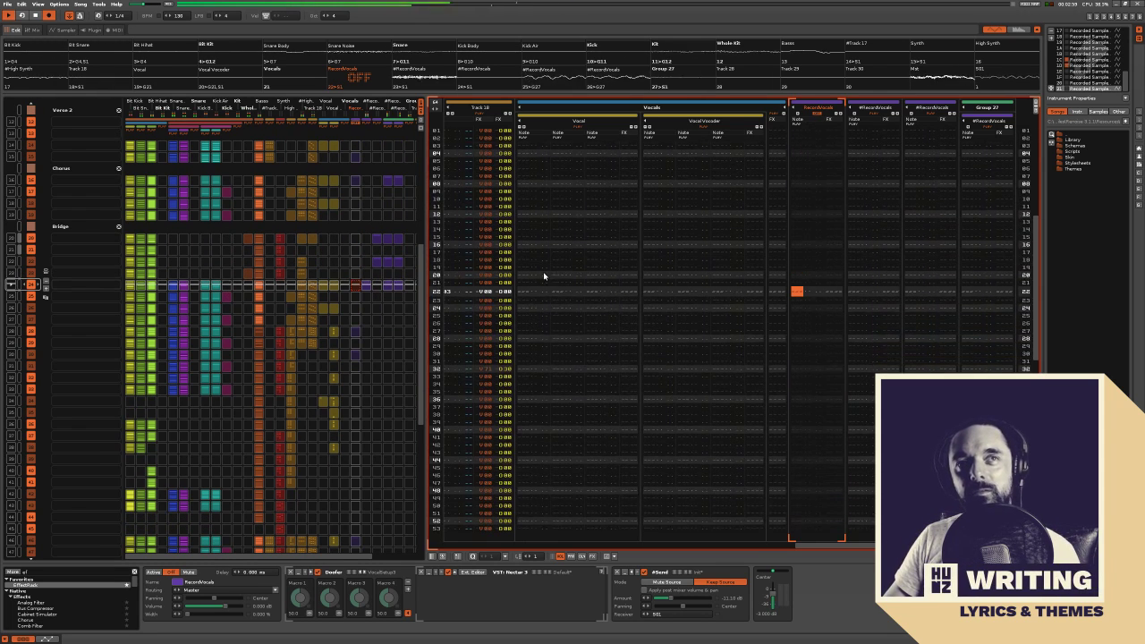
click(650, 317)
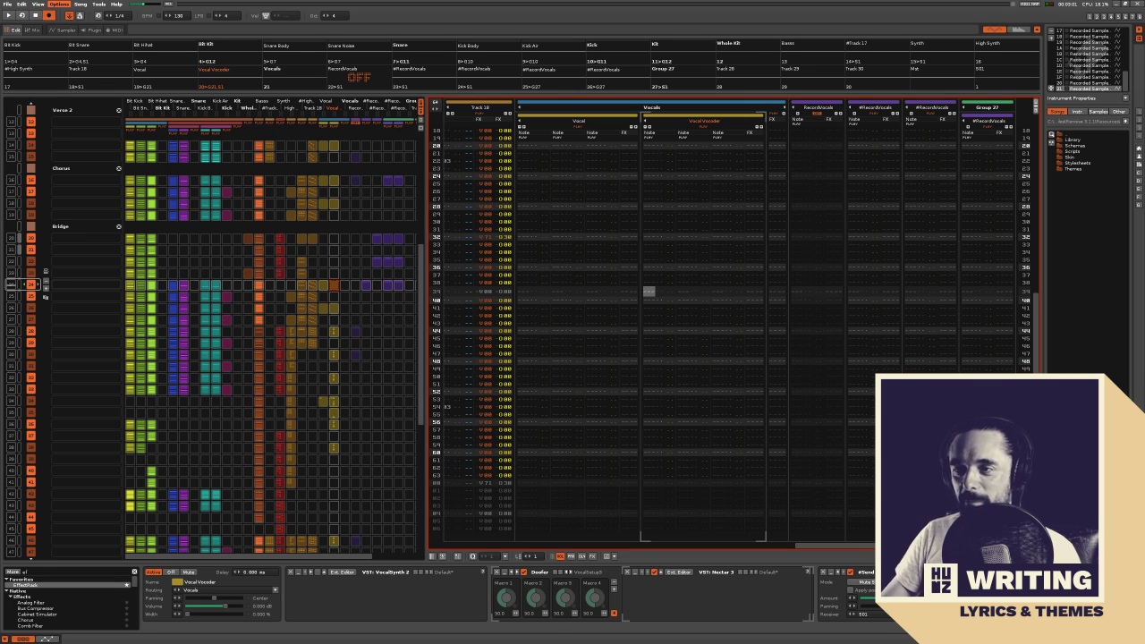
key(space)
Unmute the RecordVocals track, play the Verse vocals and check the track's Nectar 3 settings
scroll(321, 336, up, 19)
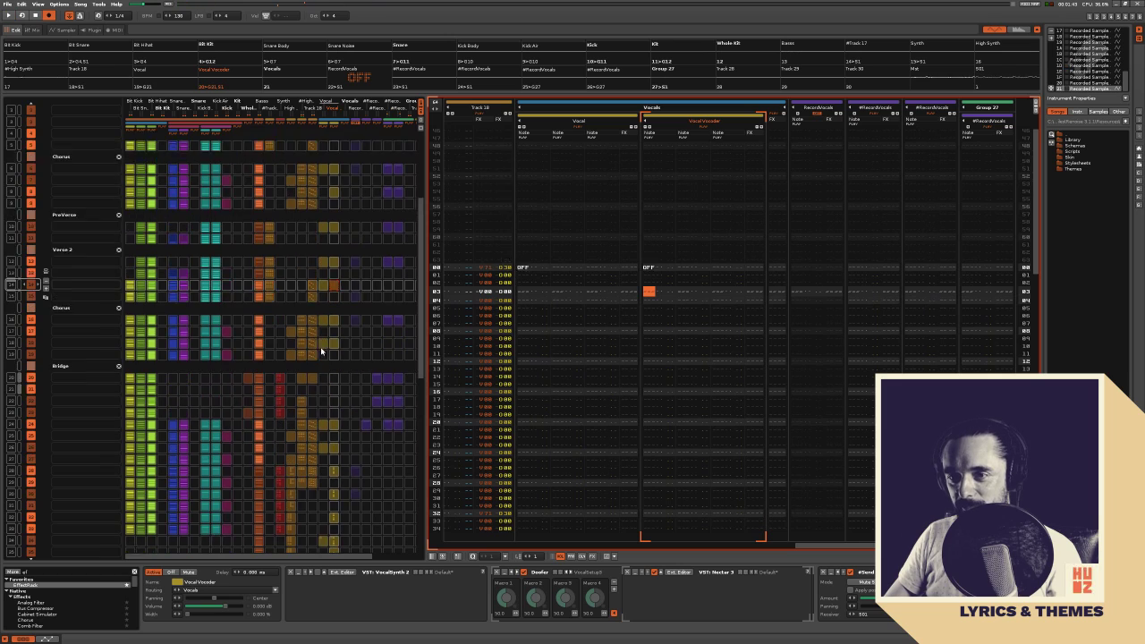
key(space)
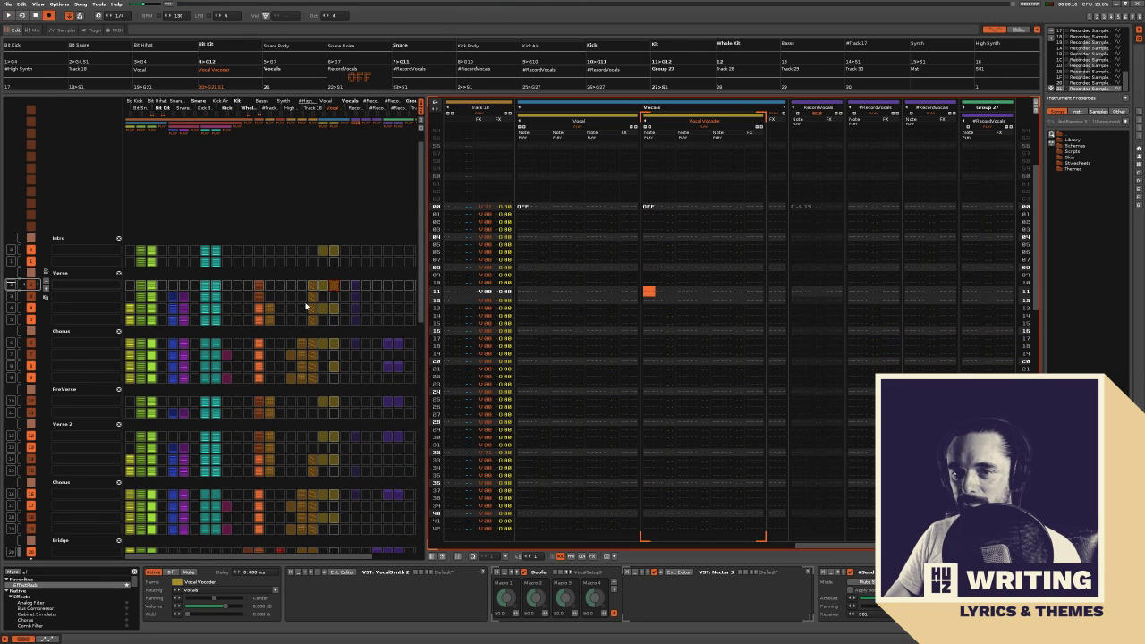
click(305, 307)
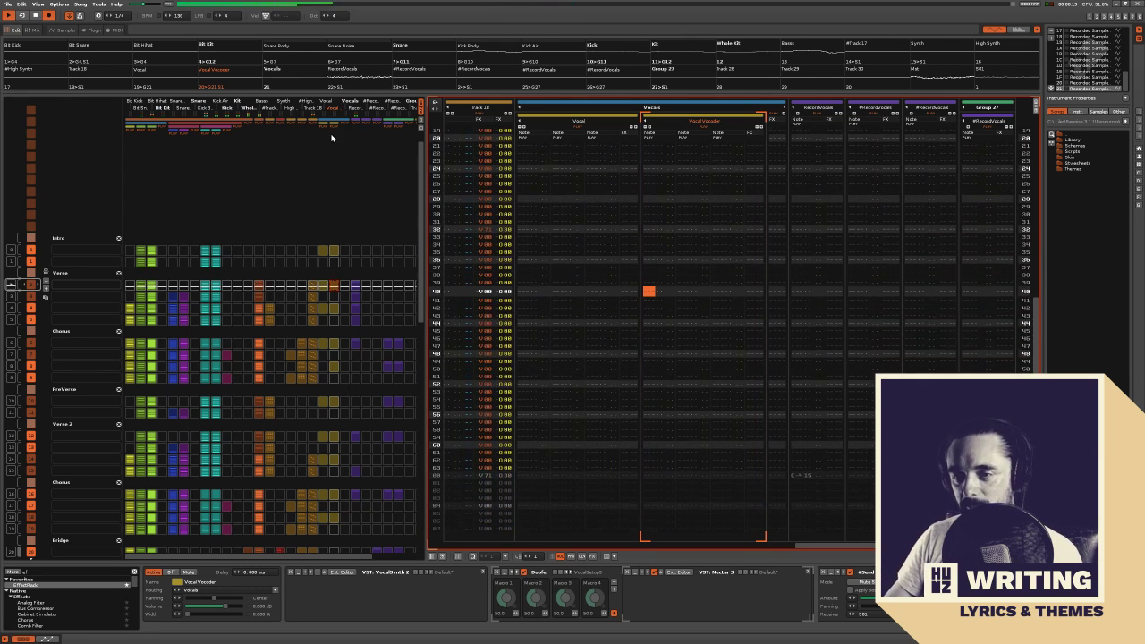
right_click(355, 297)
click(369, 307)
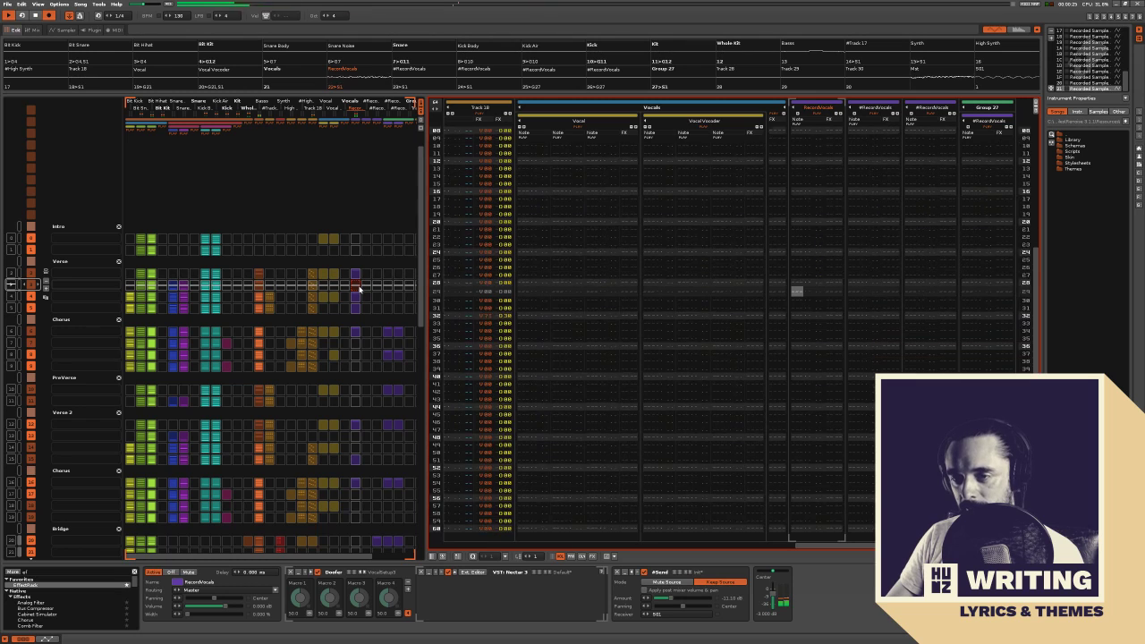
click(468, 574)
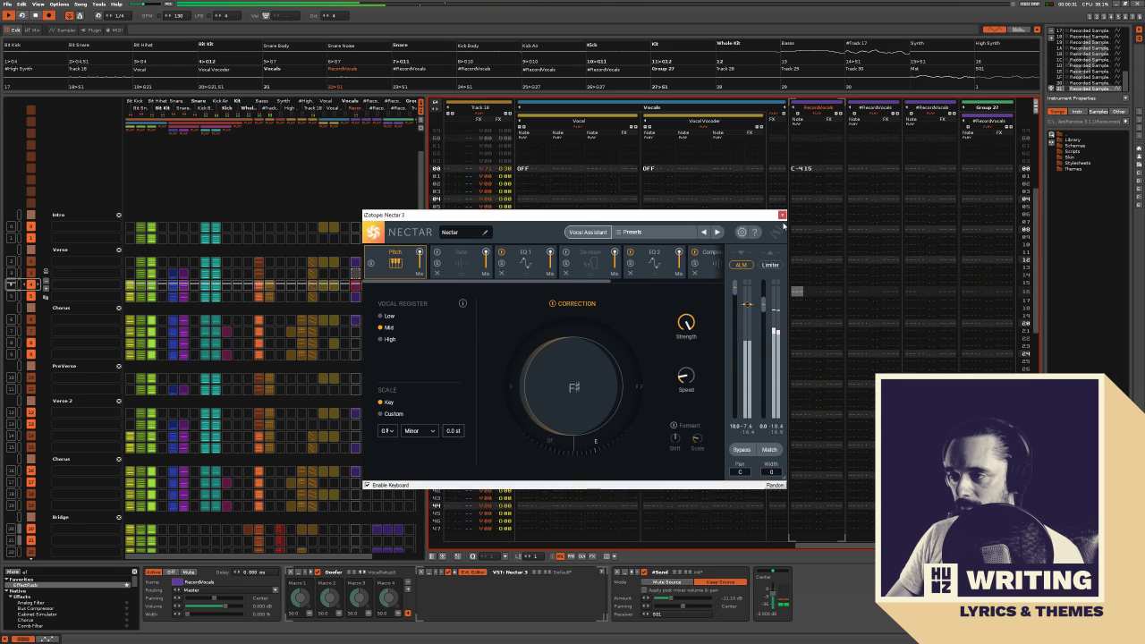
click(782, 214)
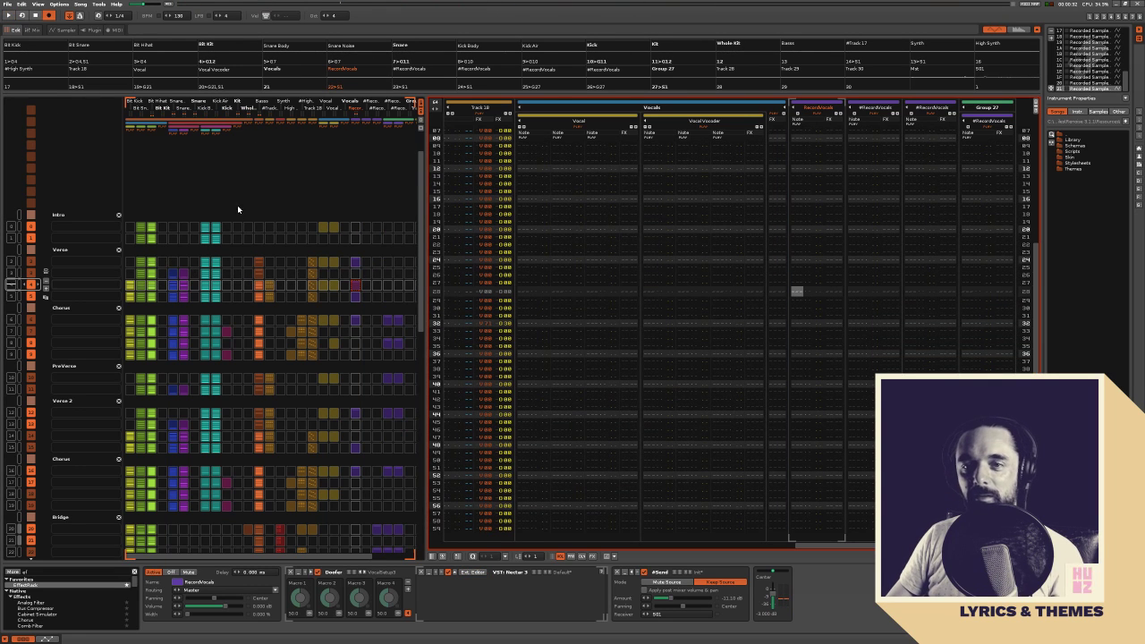
Write an effect command switching the Whole Kit group's PhaseMistress EffectRack off in the second Intro pattern and select the Verse's RecordVocals clip
click(230, 238)
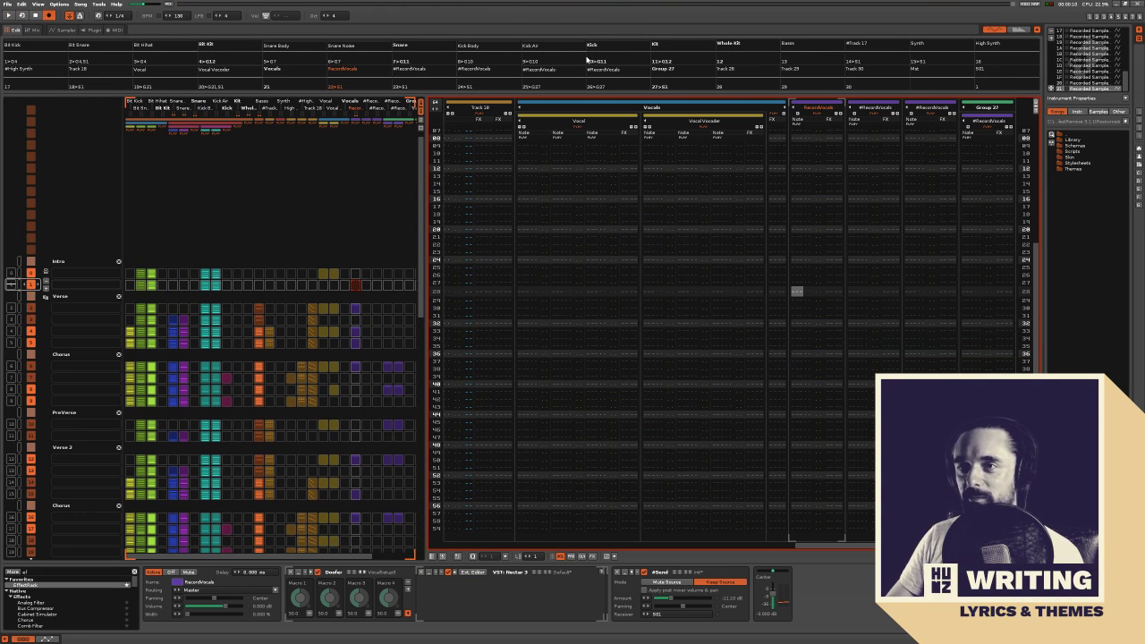
click(766, 45)
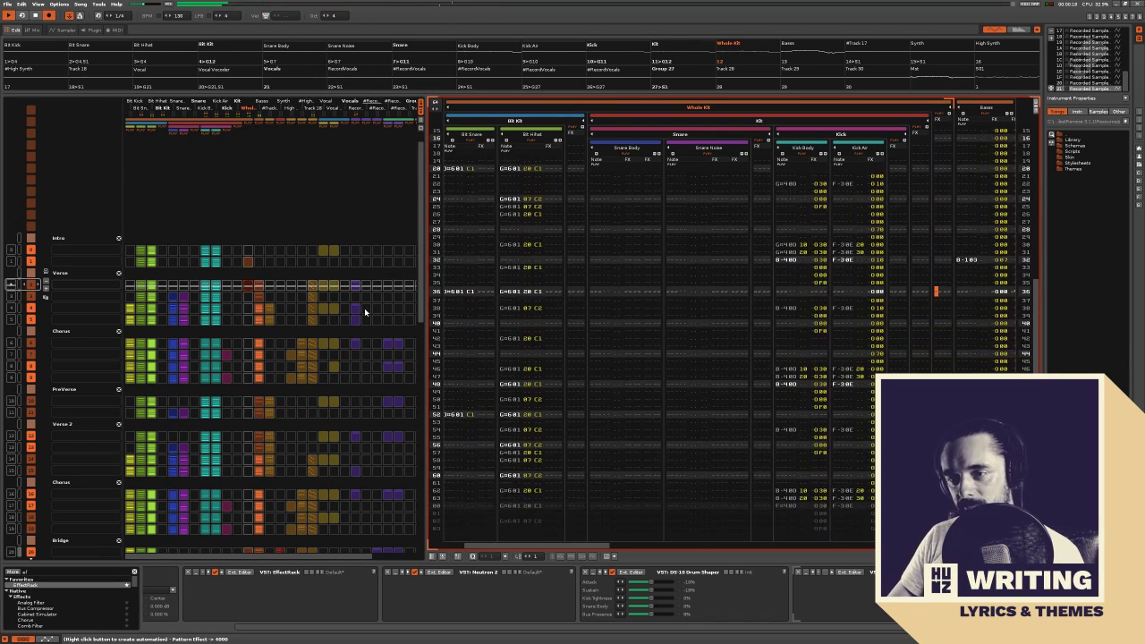
click(355, 288)
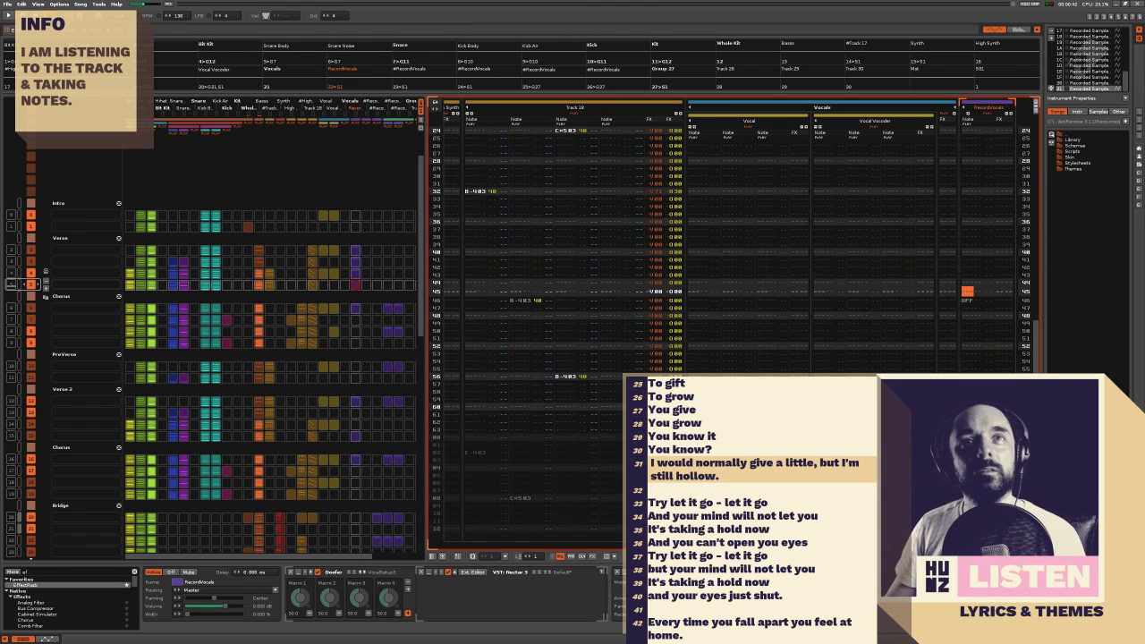
Add the lyric lines "I'm just feeling hollow.", "I'm just clicking follow." and "I wanna give a little but I'm still hollow." above "Try let it go"
key(space)
key(Return)
key(Return)
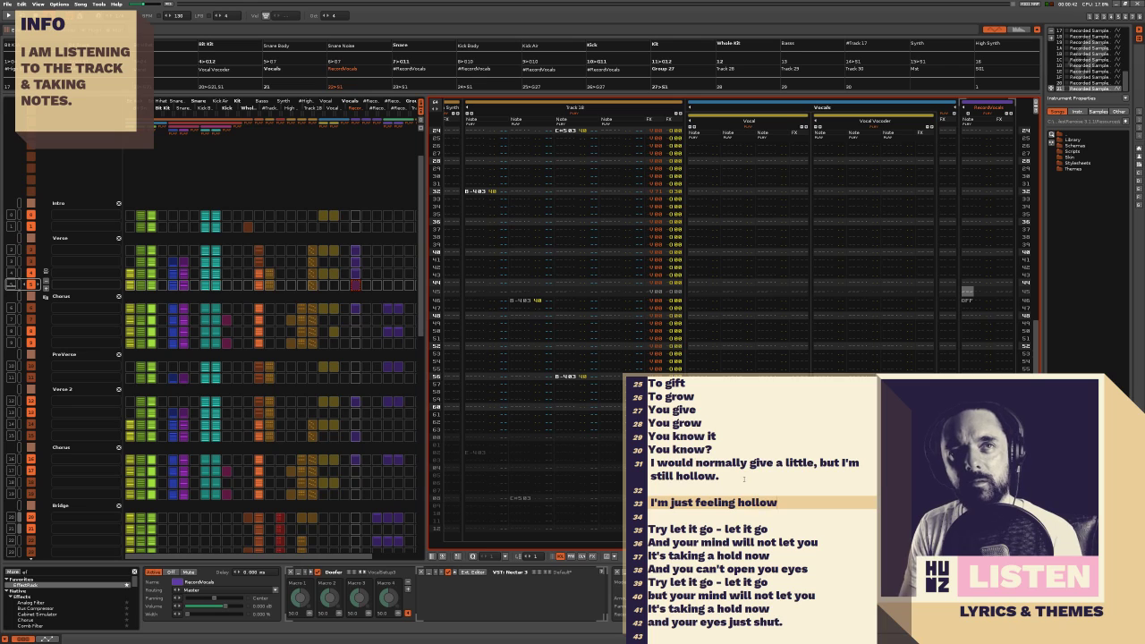
text(I'm just feeling hollow.)
key(Return)
text(I)
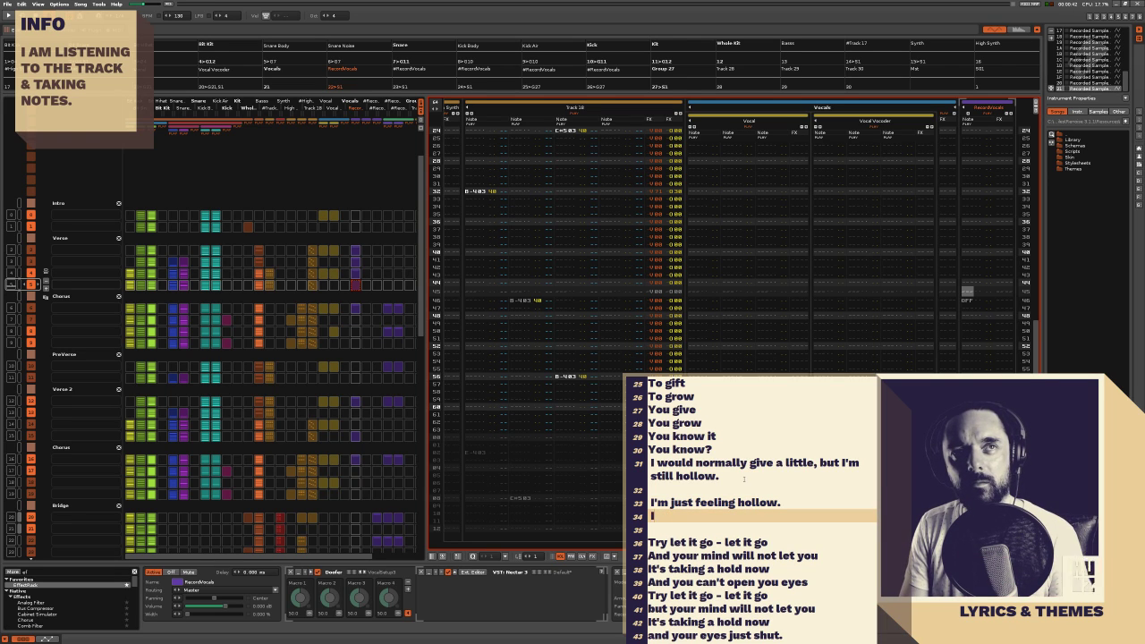
text('m just clicking f)
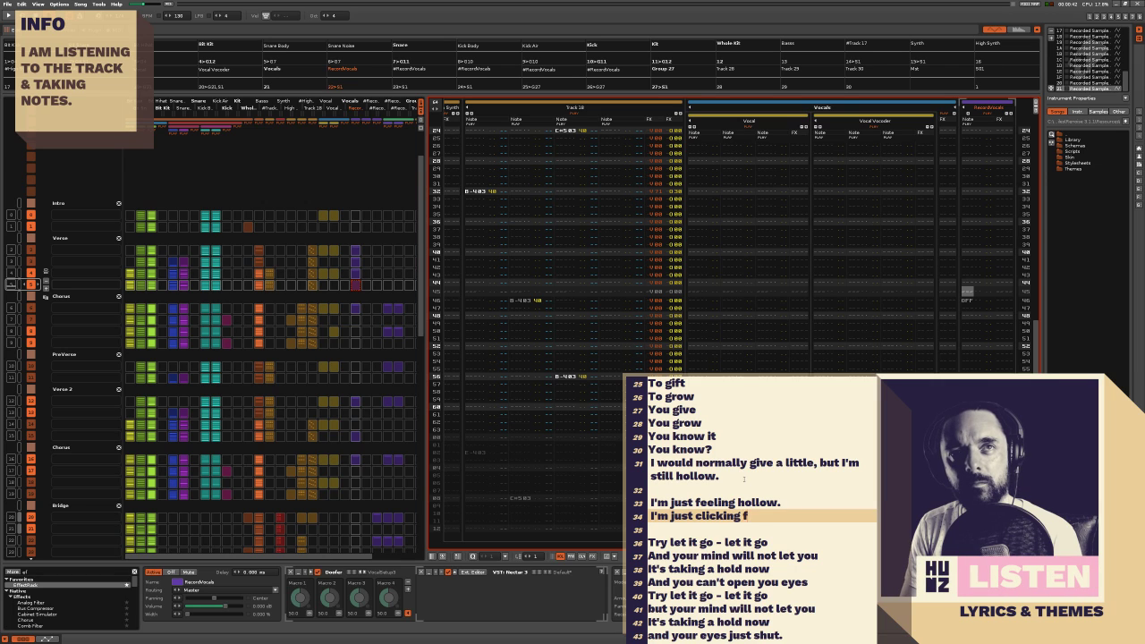
text(ollow.)
key(Return)
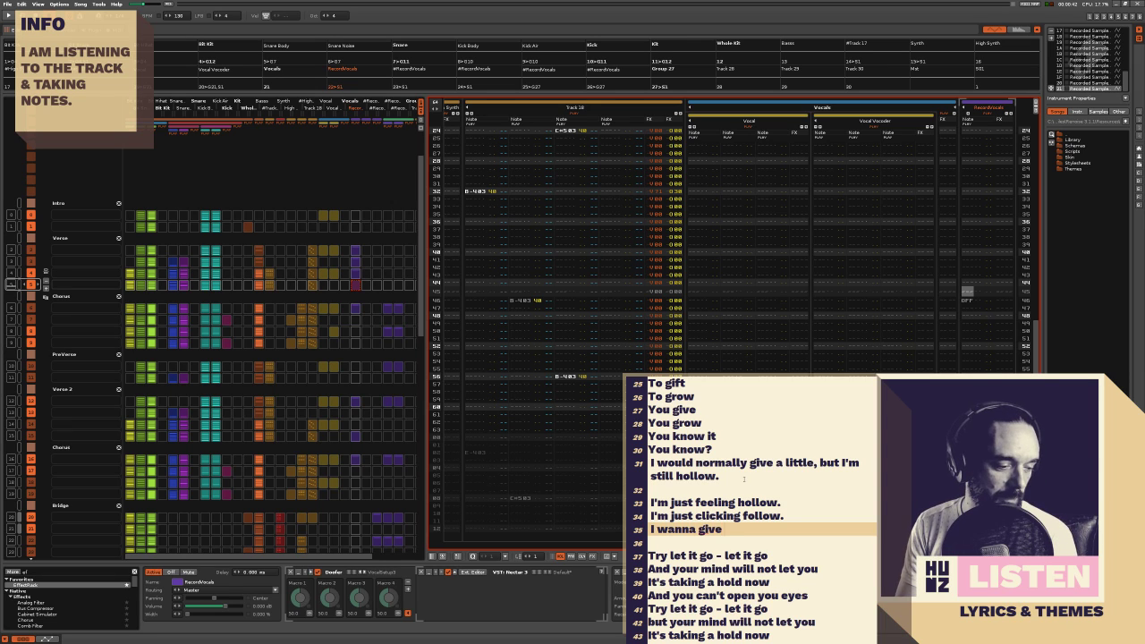
text(ut I'm still hollow.)
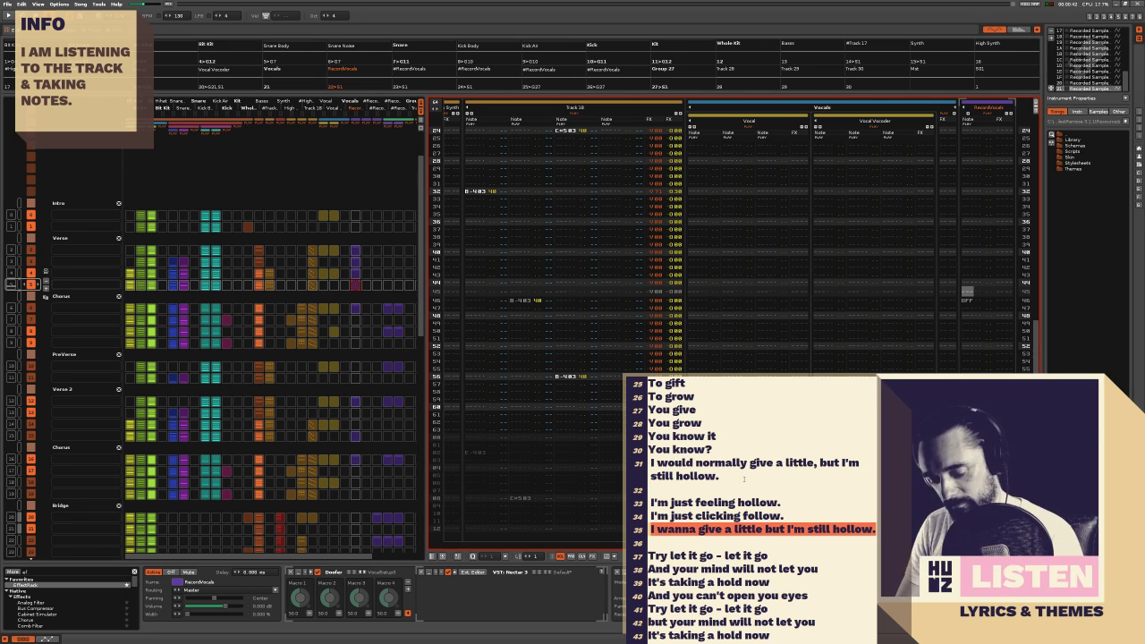
Try to remove the blank line above "I'm just feeling hollow."
key(Up)
key(Up)
key(Up)
key(Delete)
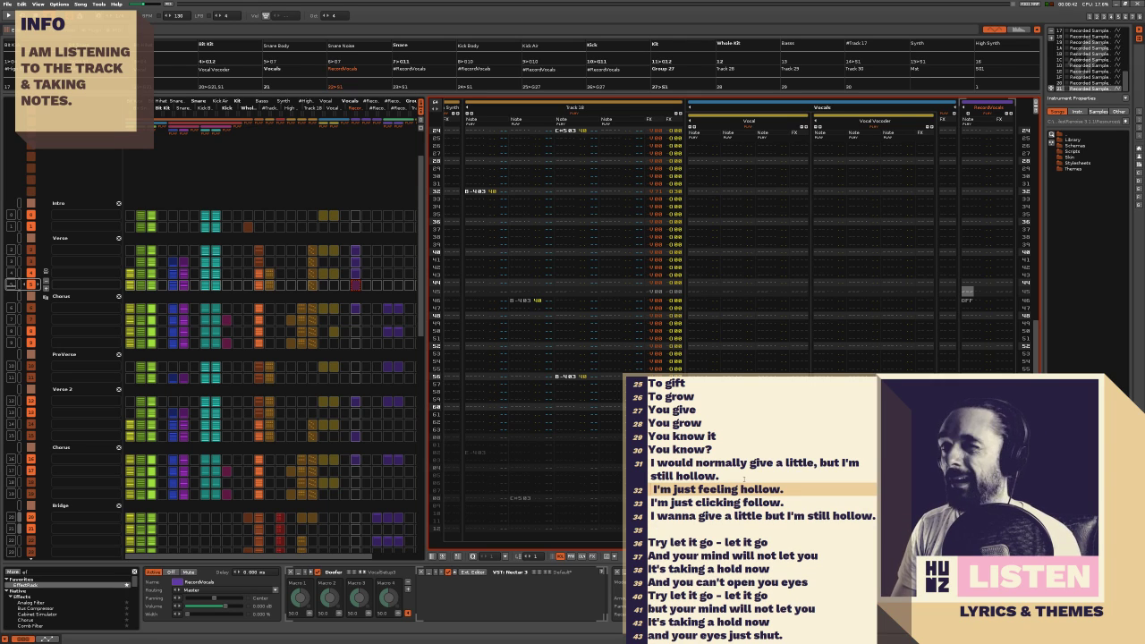
key(ctrl+z)
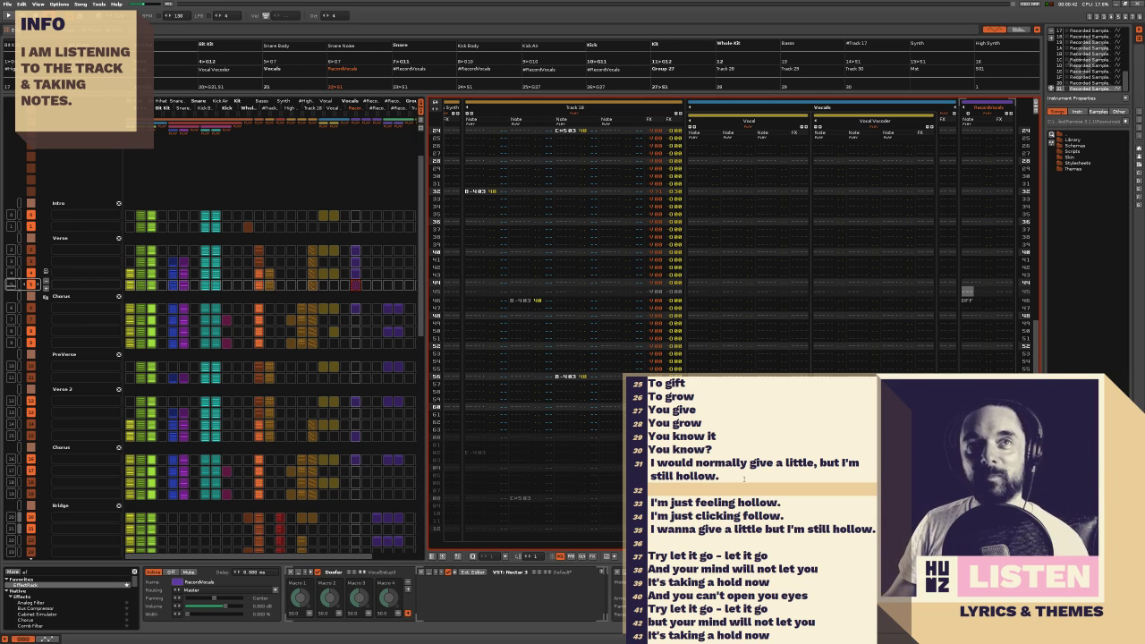
Reduce the new lyrics to "I wanna give a little but I'm still hollow." and "I wanna give a little but I just follow.", deleting the preceding "I would normally" line
click(697, 530)
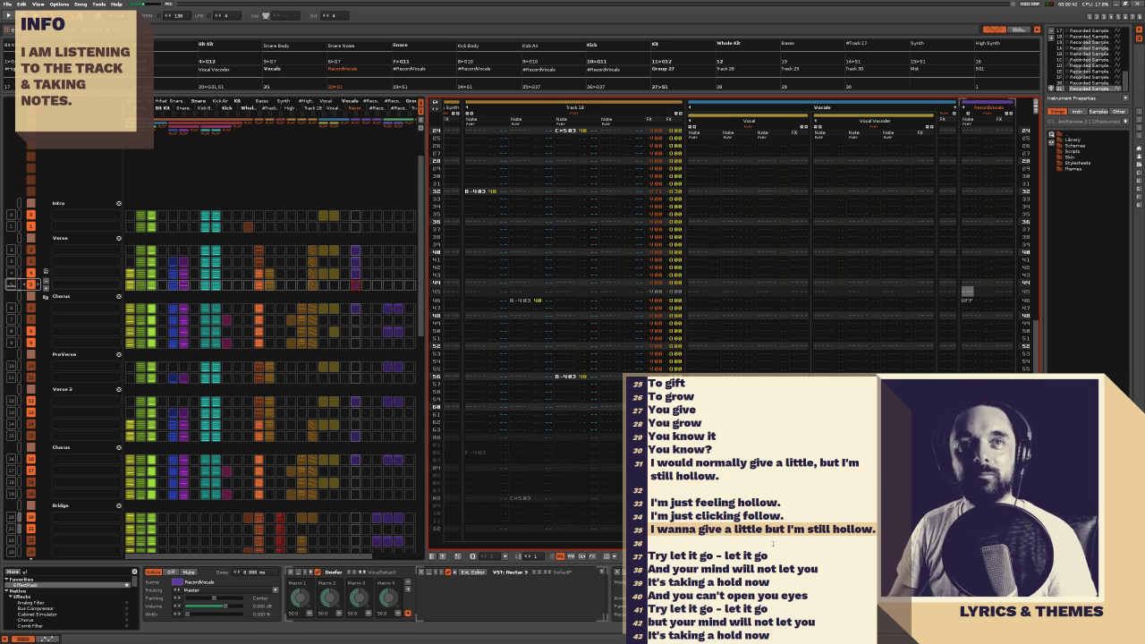
key(Return)
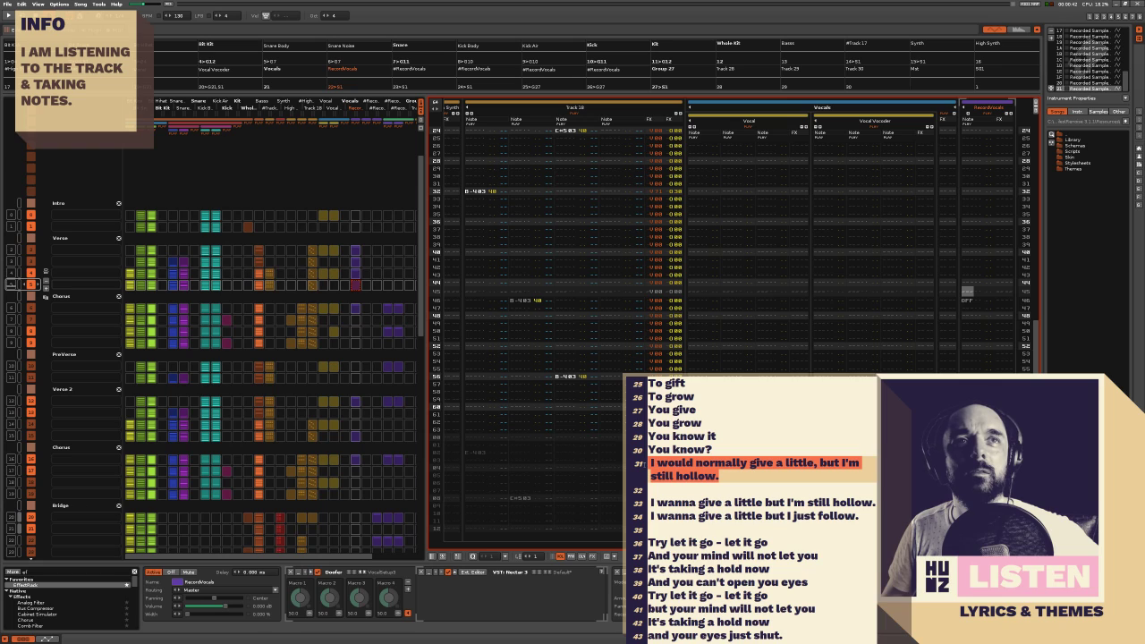
key(BackSpace)
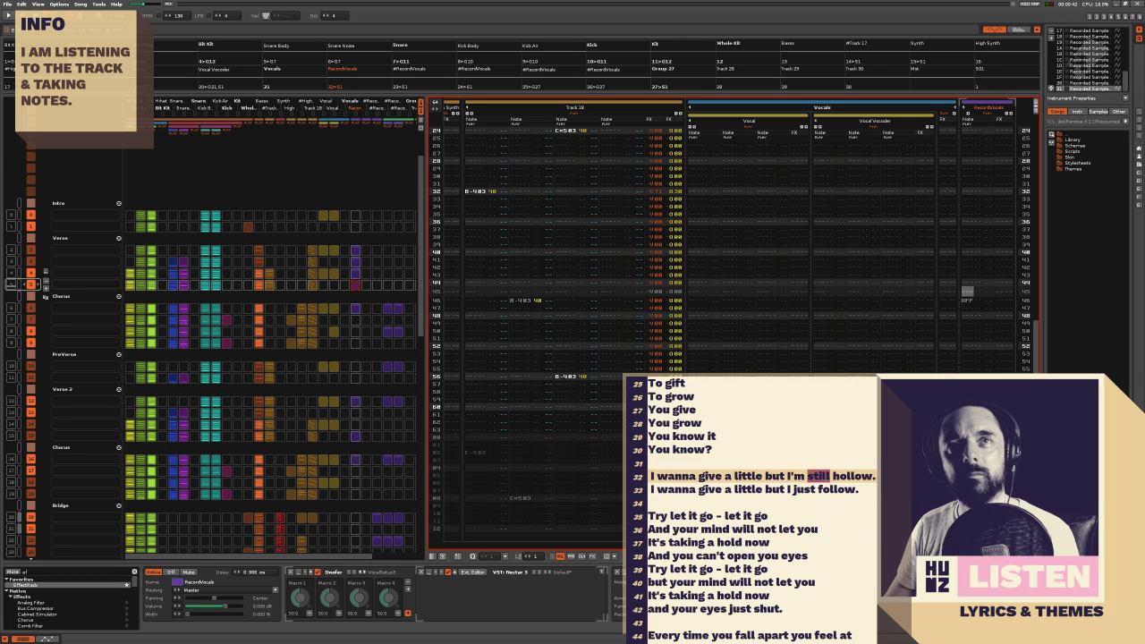
scroll(713, 543, up, 2)
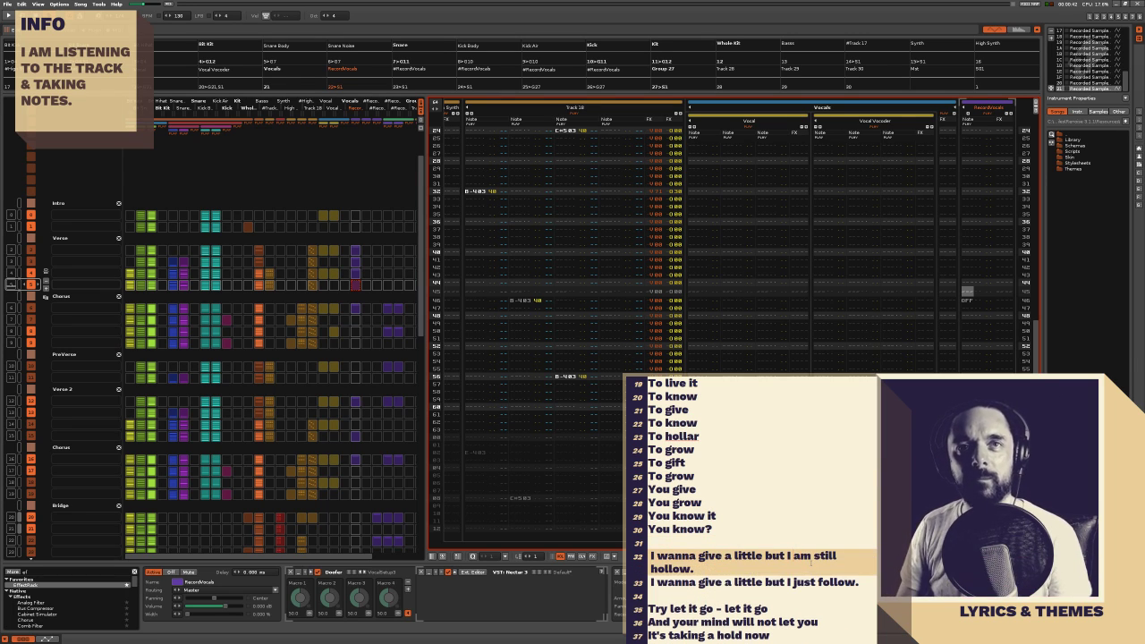
key(BackSpace)
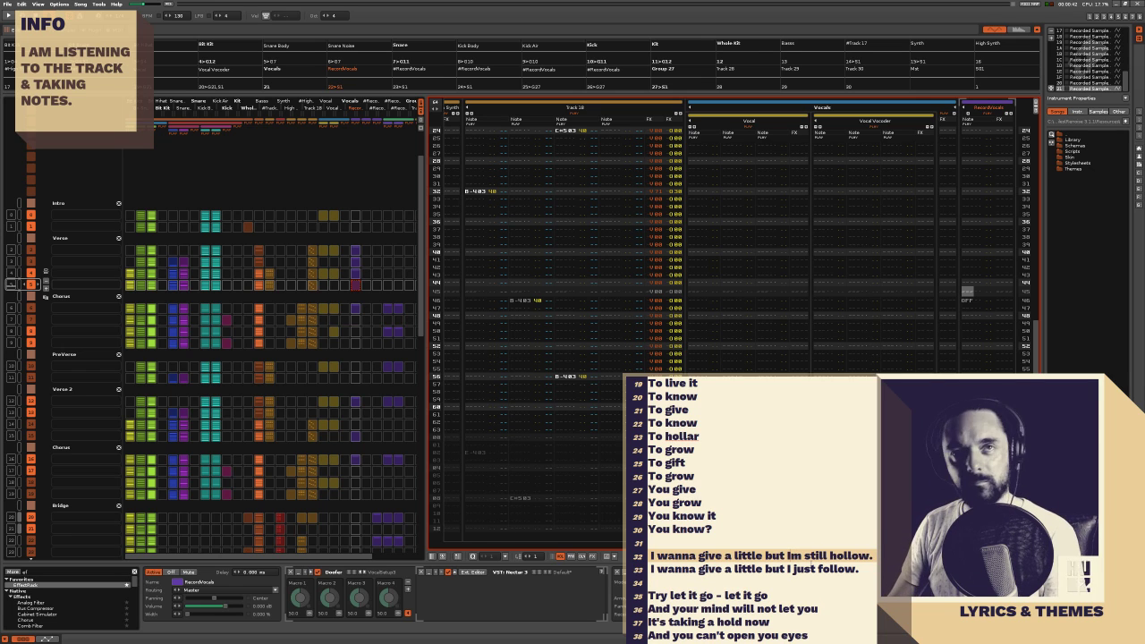
text(;)
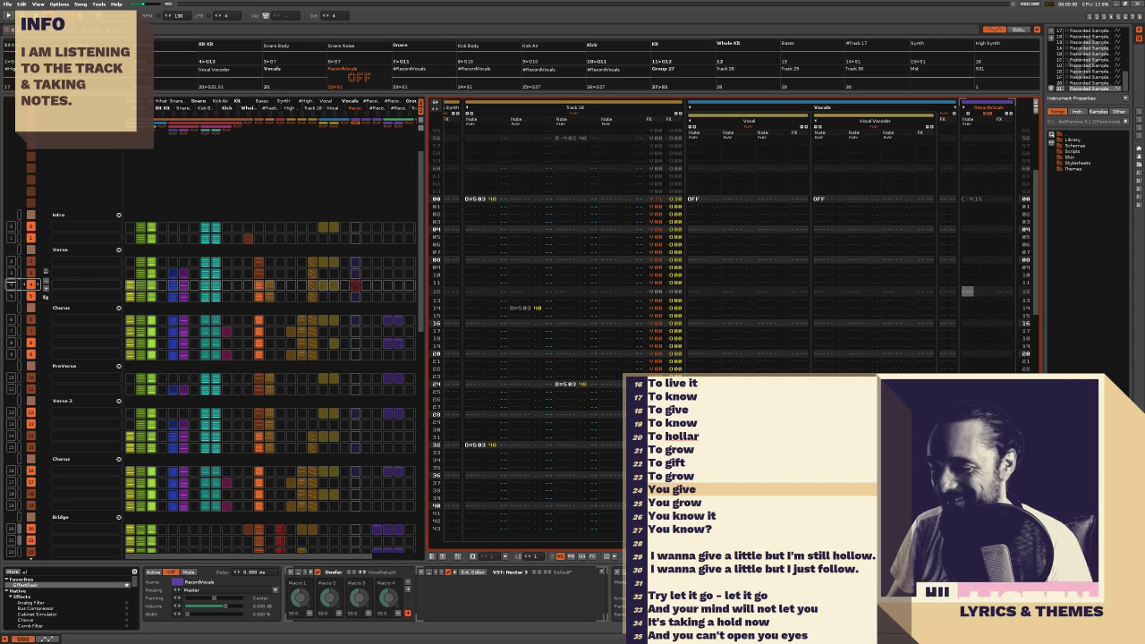
Play the track from the Verse into the Bridge and read through the lyric notes from the top
key(space)
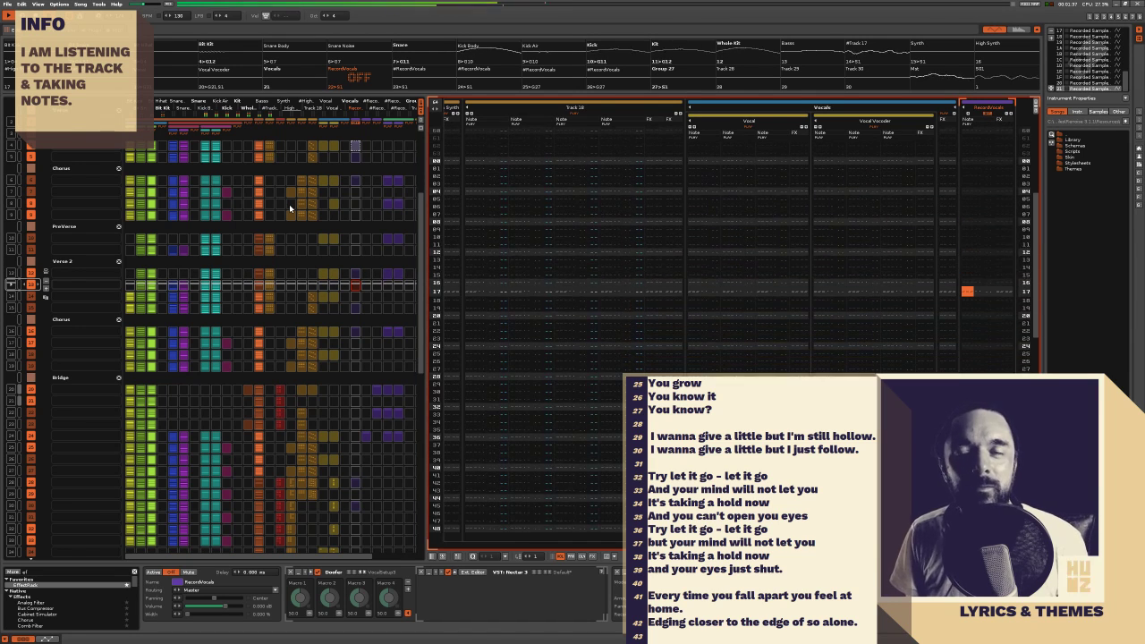
click(322, 285)
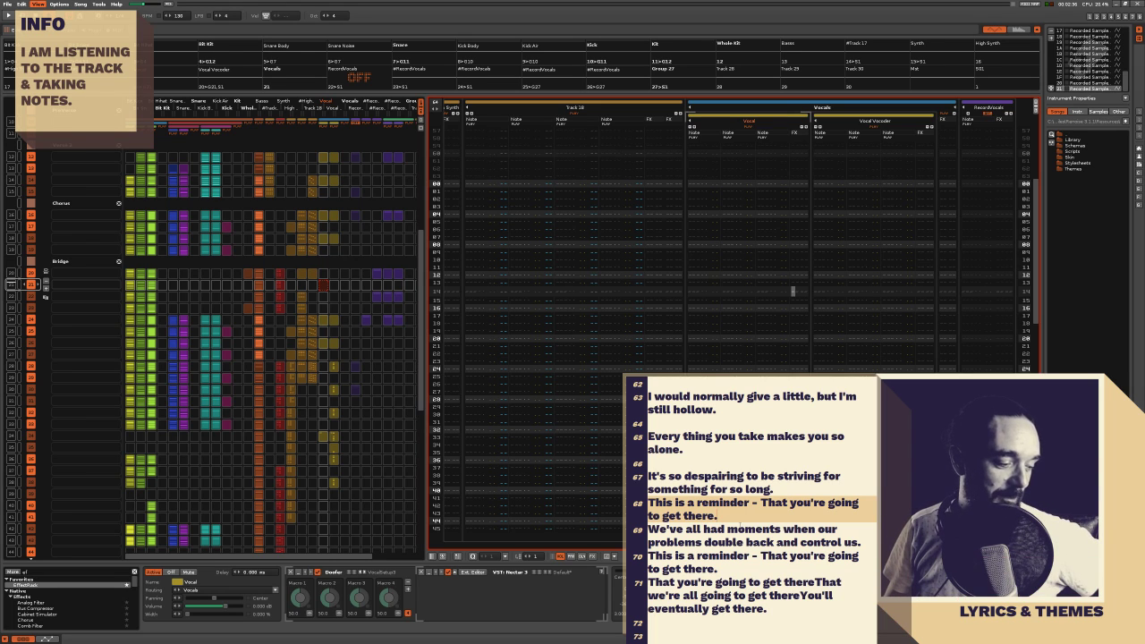
scroll(742, 526, up, 10)
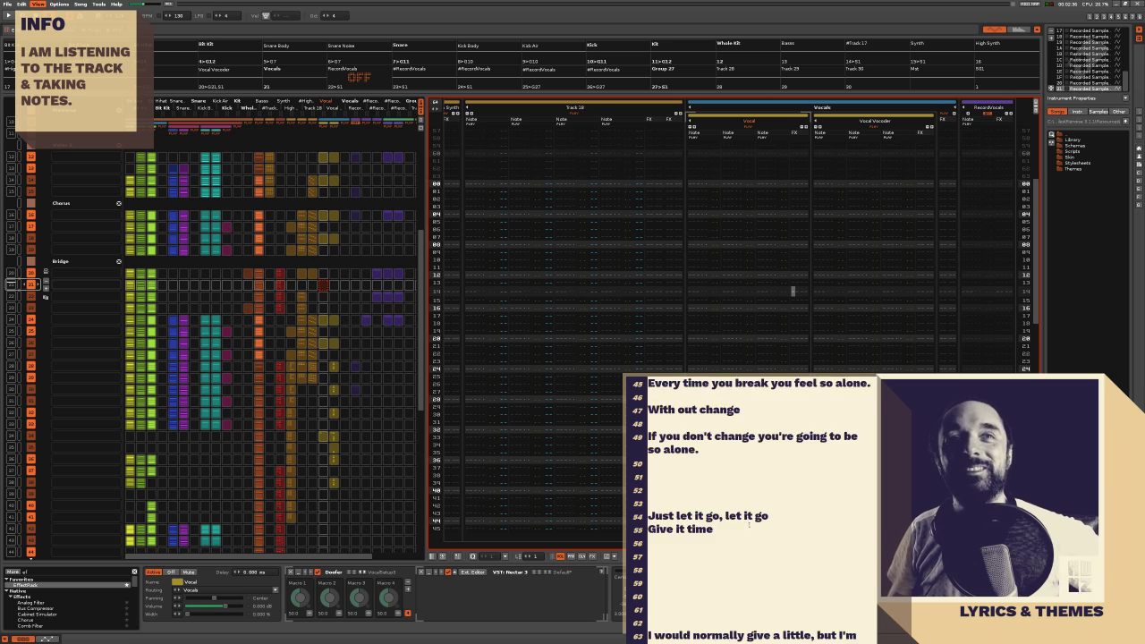
scroll(749, 526, up, 10)
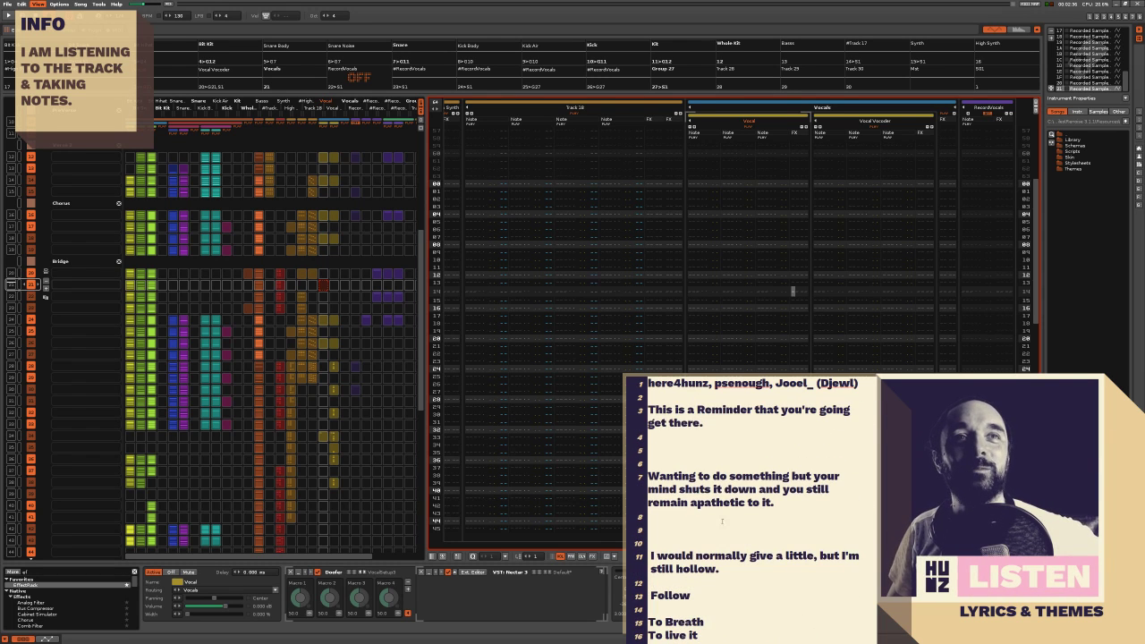
drag(786, 509, 681, 475)
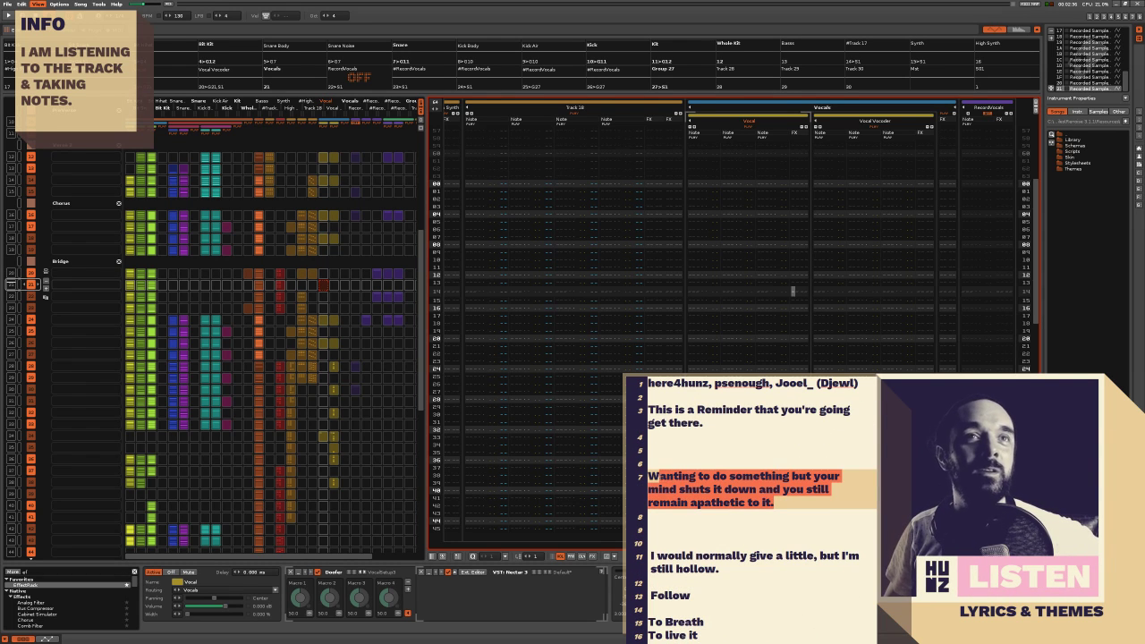
click(771, 492)
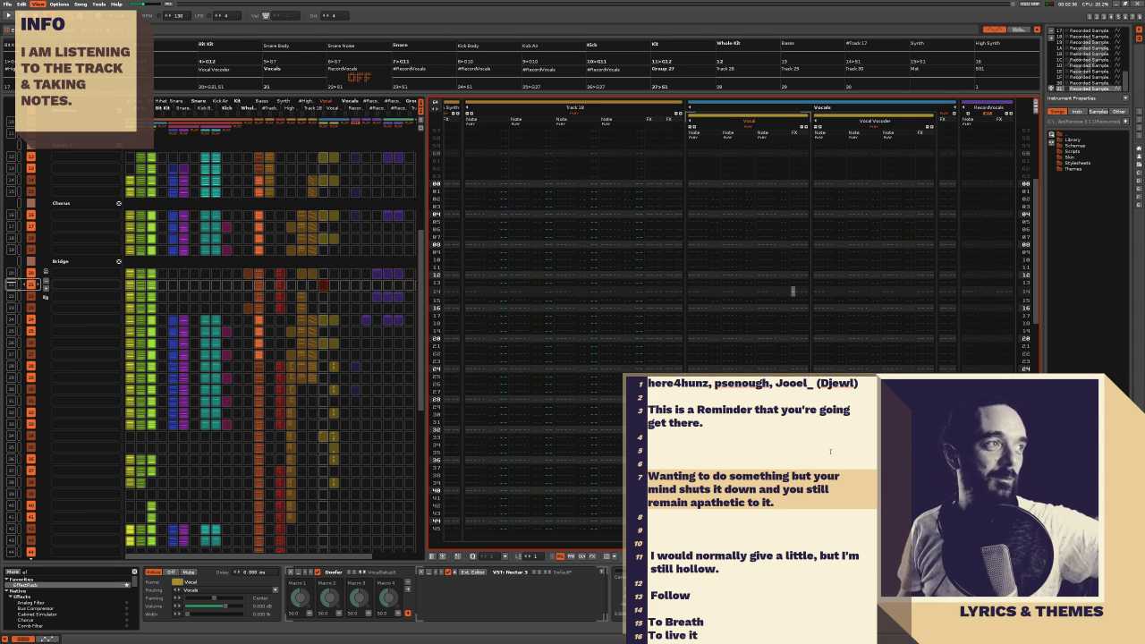
scroll(825, 500, down, 4)
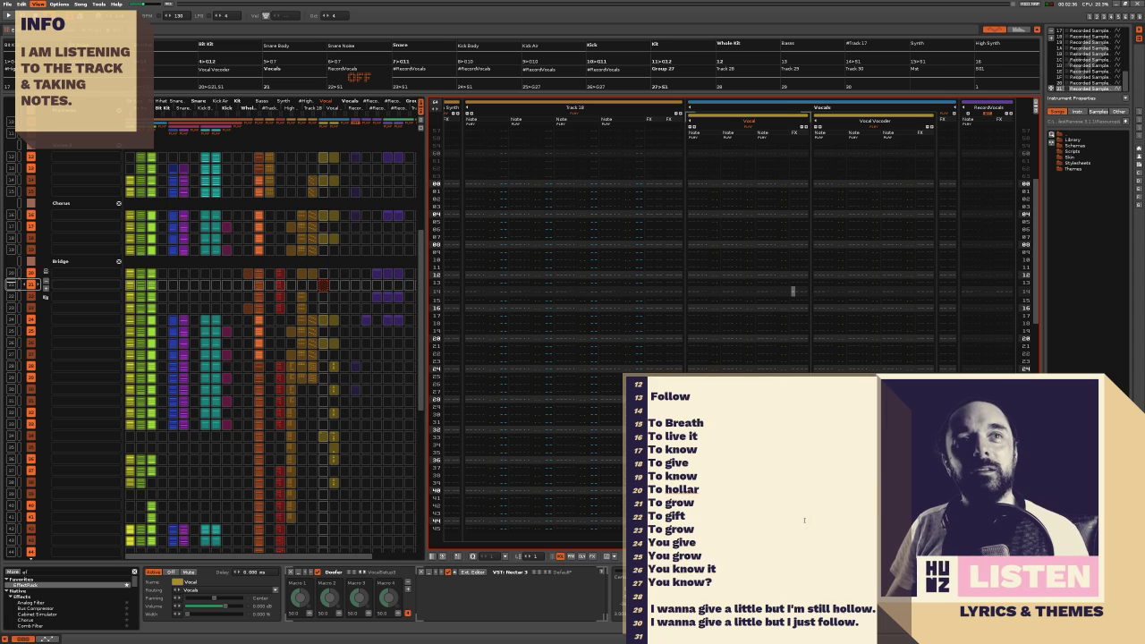
scroll(804, 520, down, 3)
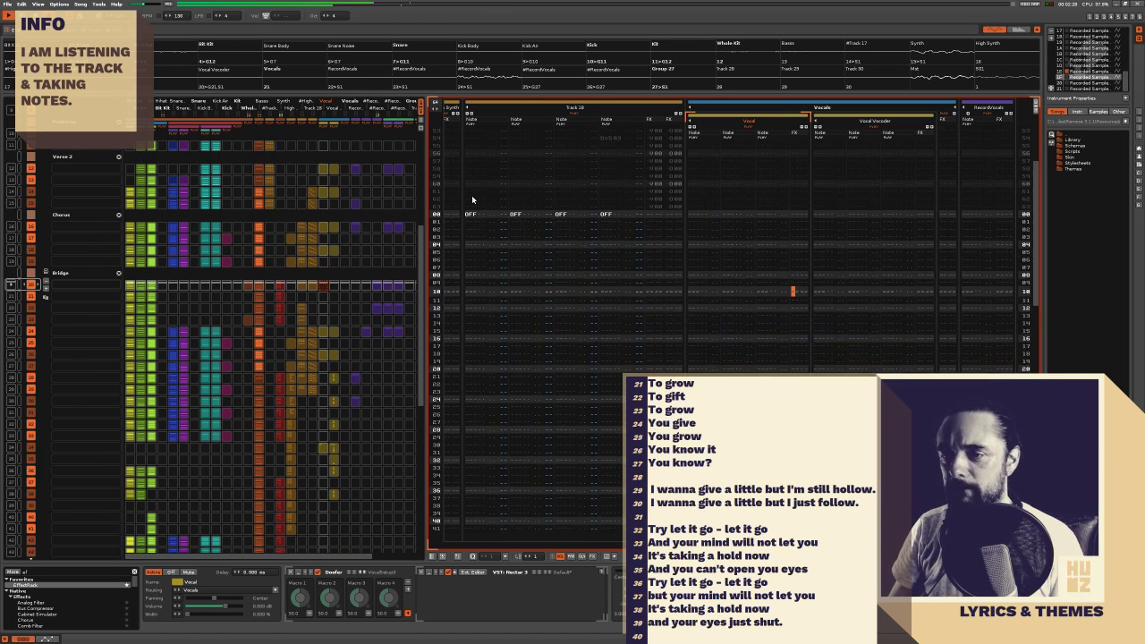
Mute track 24 and enter C-4 notes with samples 1F and 20 on line 00 of Group 27's vocal tracks in the first Bridge pattern
click(512, 81)
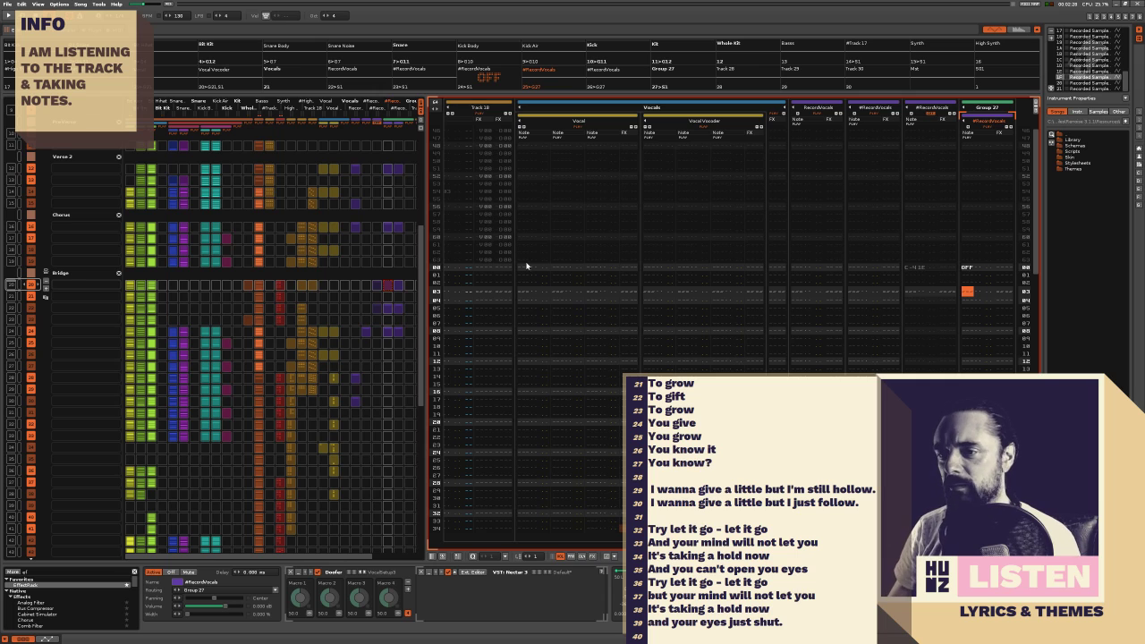
click(392, 287)
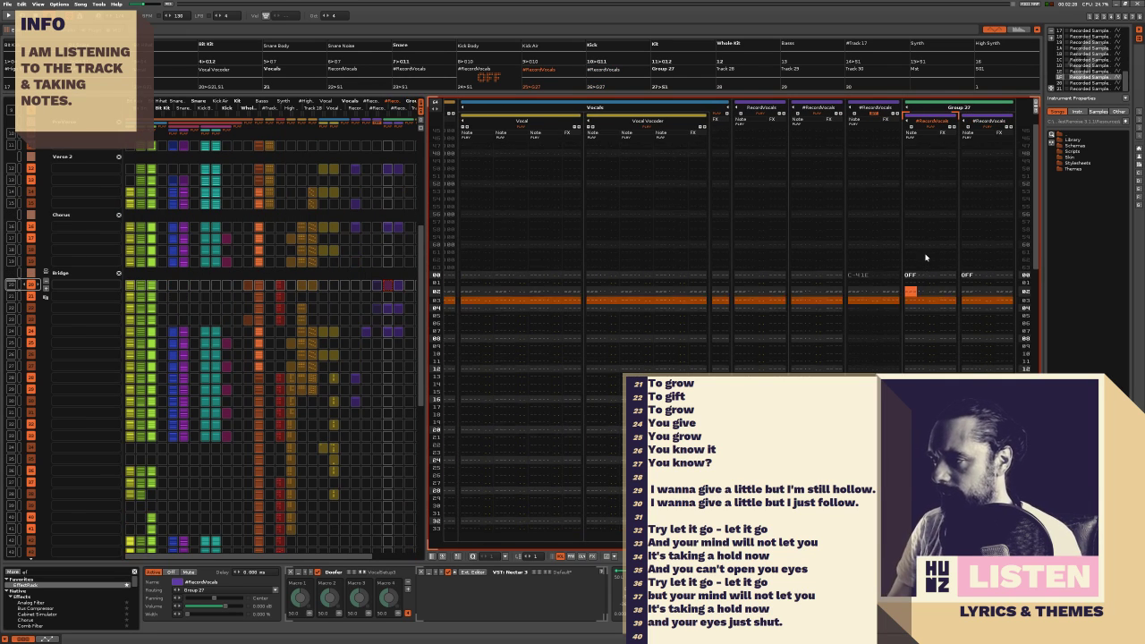
key(Tab)
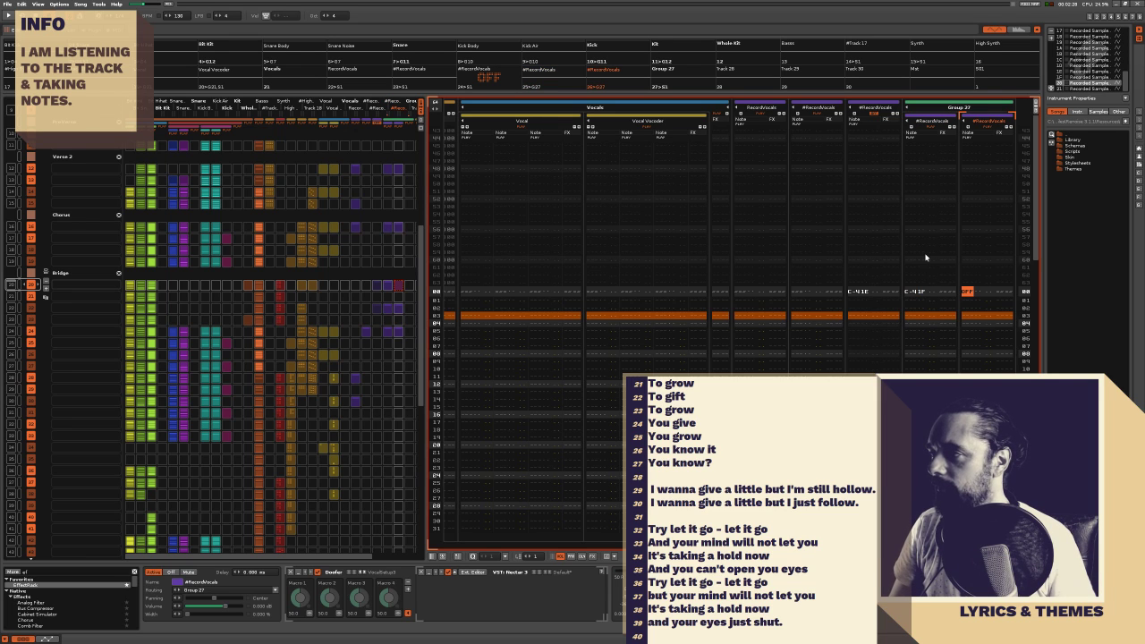
key(Tab)
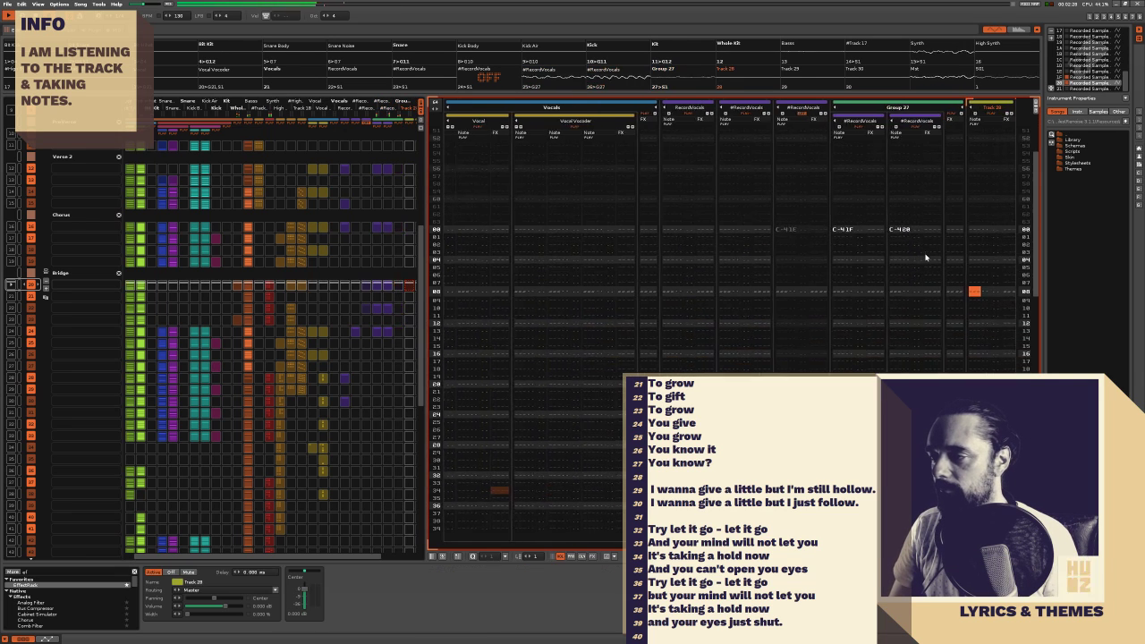
Replace the note in Group 27's second vocal track with C-4 using sample 21 and play the first Bridge pattern
key(shift+Tab)
key(shift+Tab)
key(Tab)
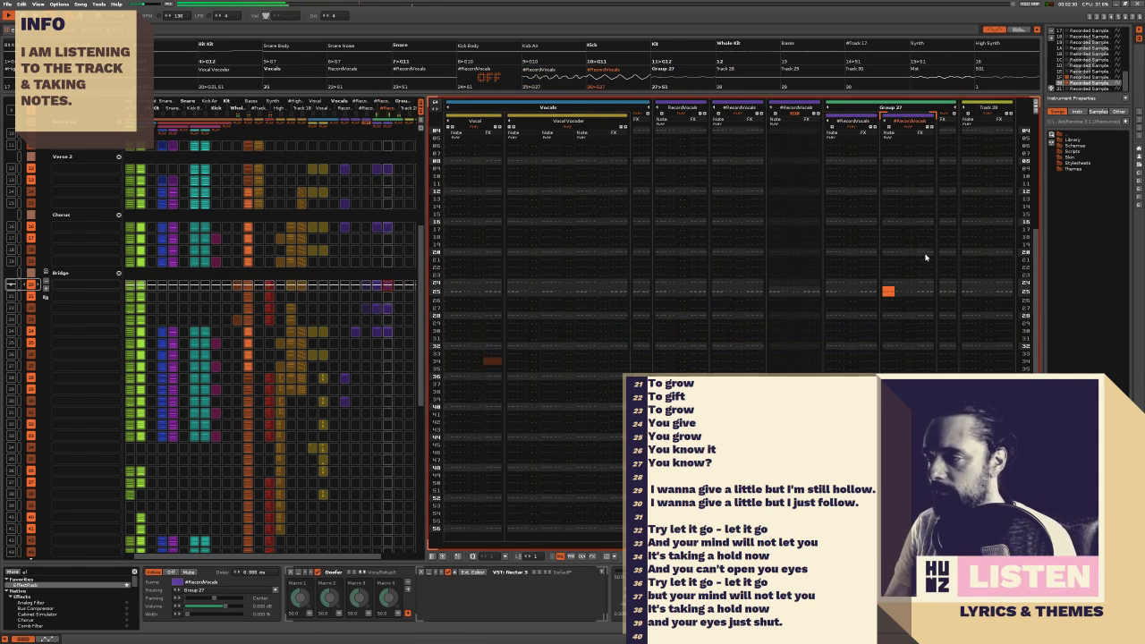
key(shift+Tab)
key(Tab)
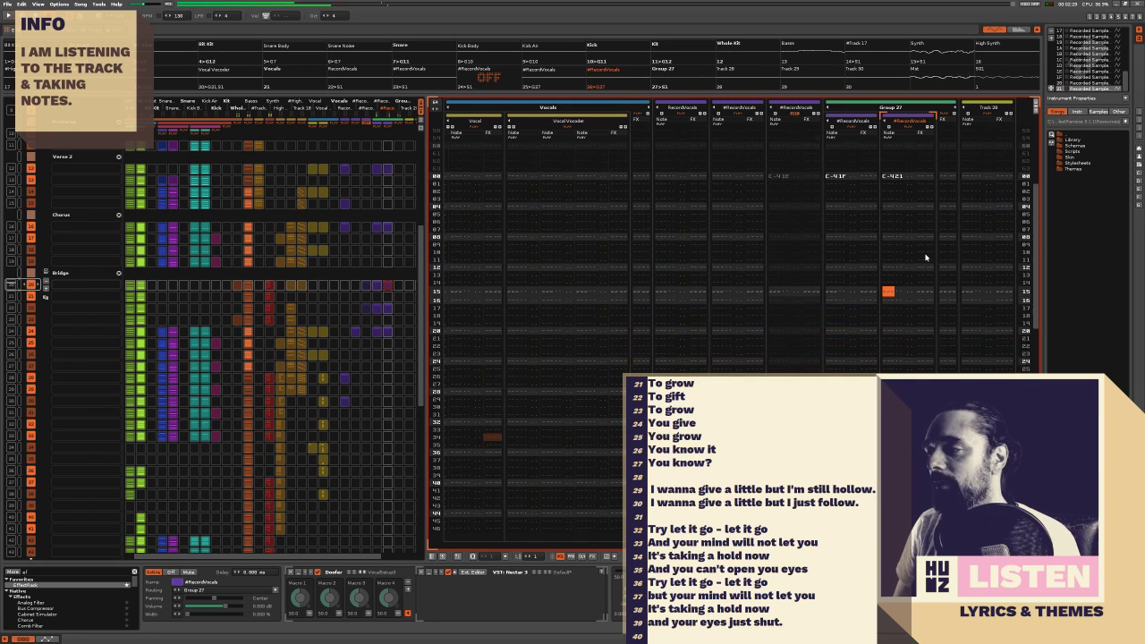
Clear the vocal notes from both Group 27 tracks in the first Bridge pattern and play it with track 24 unmuted
click(387, 284)
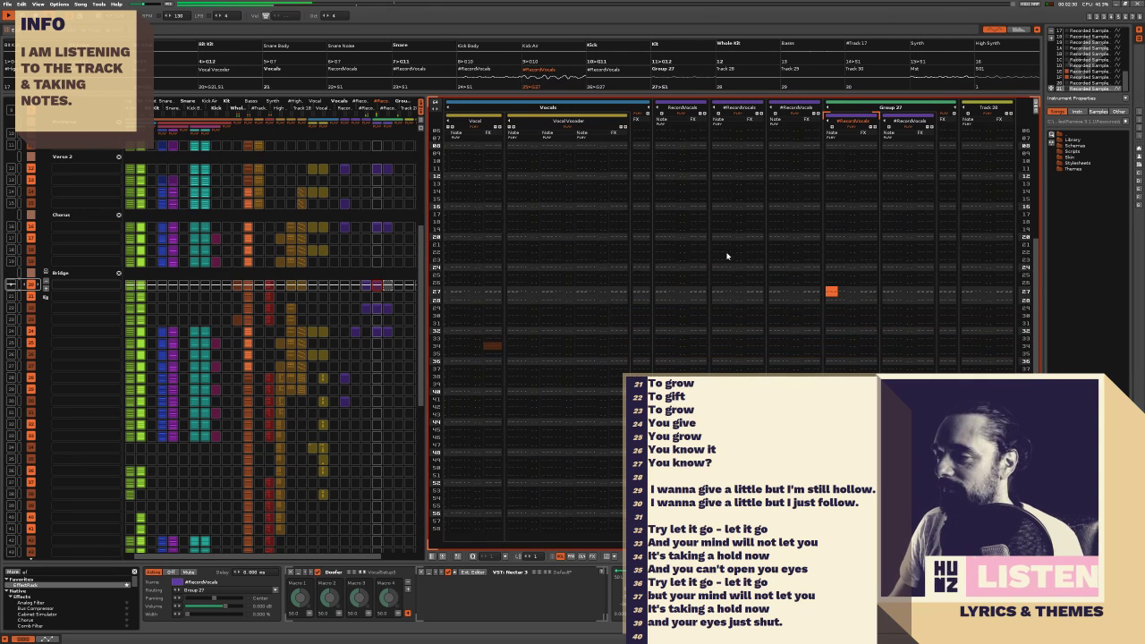
click(844, 283)
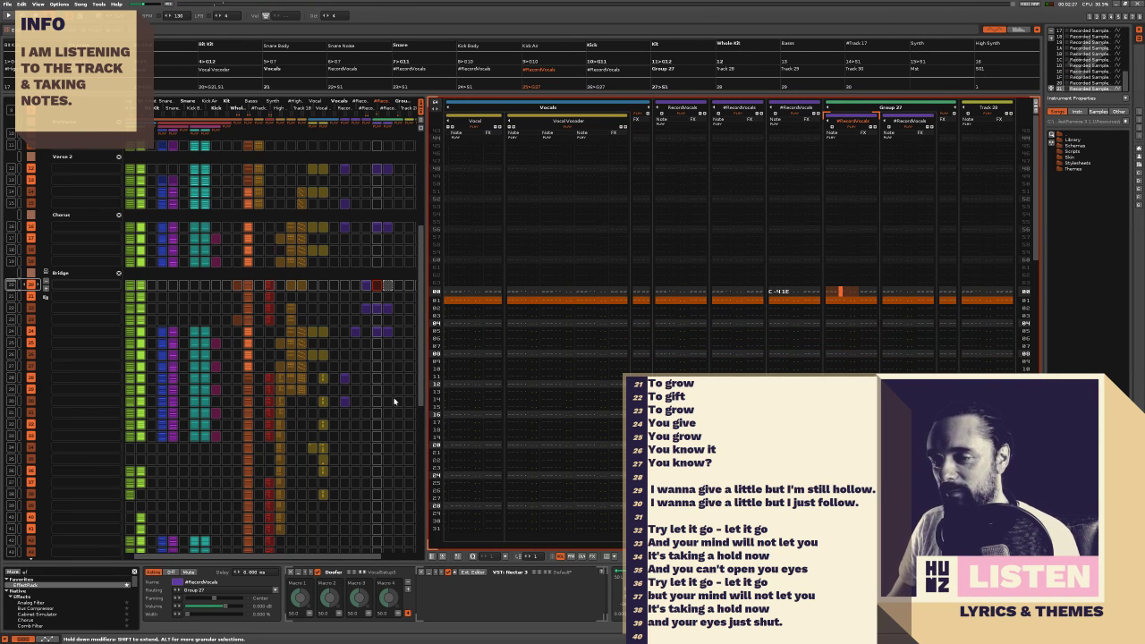
key(space)
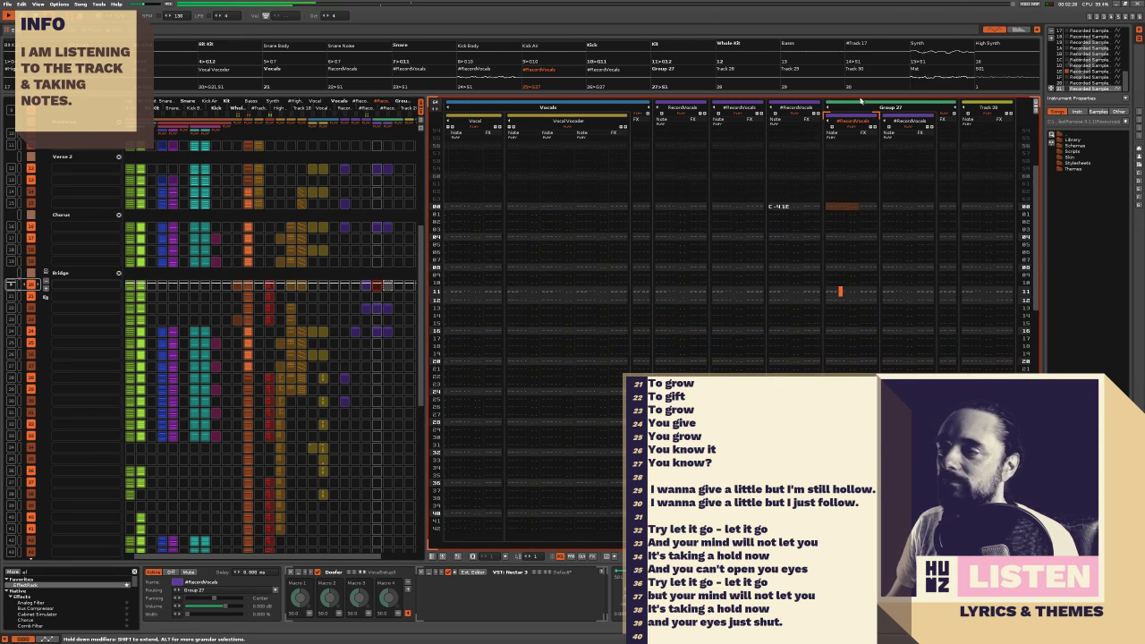
Listen to the Synth and Bases tracks alone in the first Bridge pattern, and play pattern 28 with all tracks on
key(space)
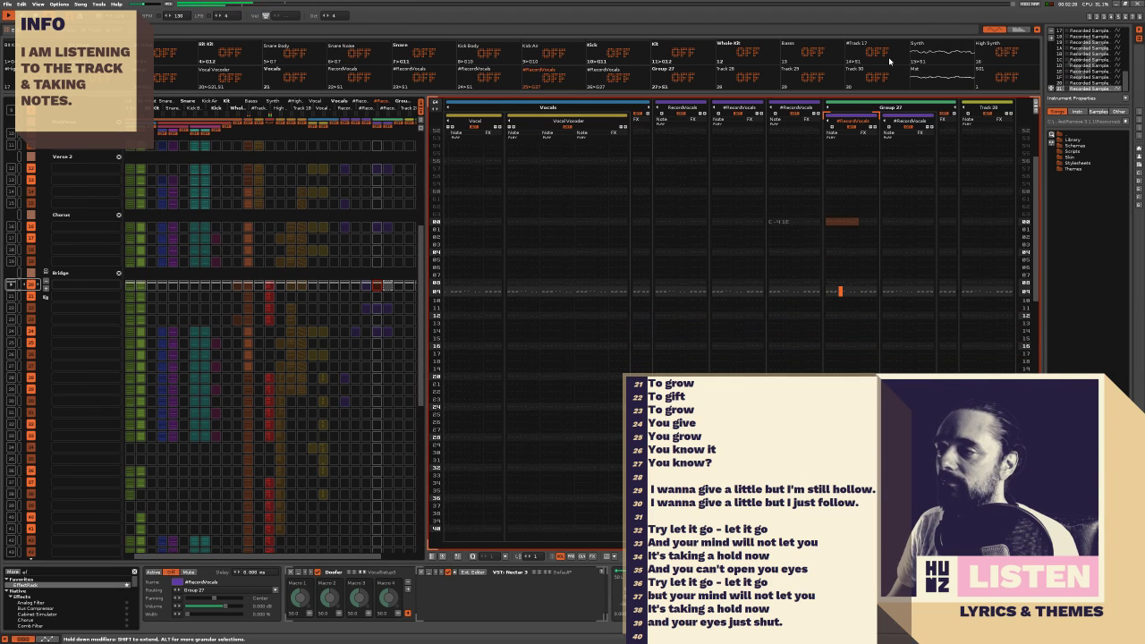
key(space)
click(809, 60)
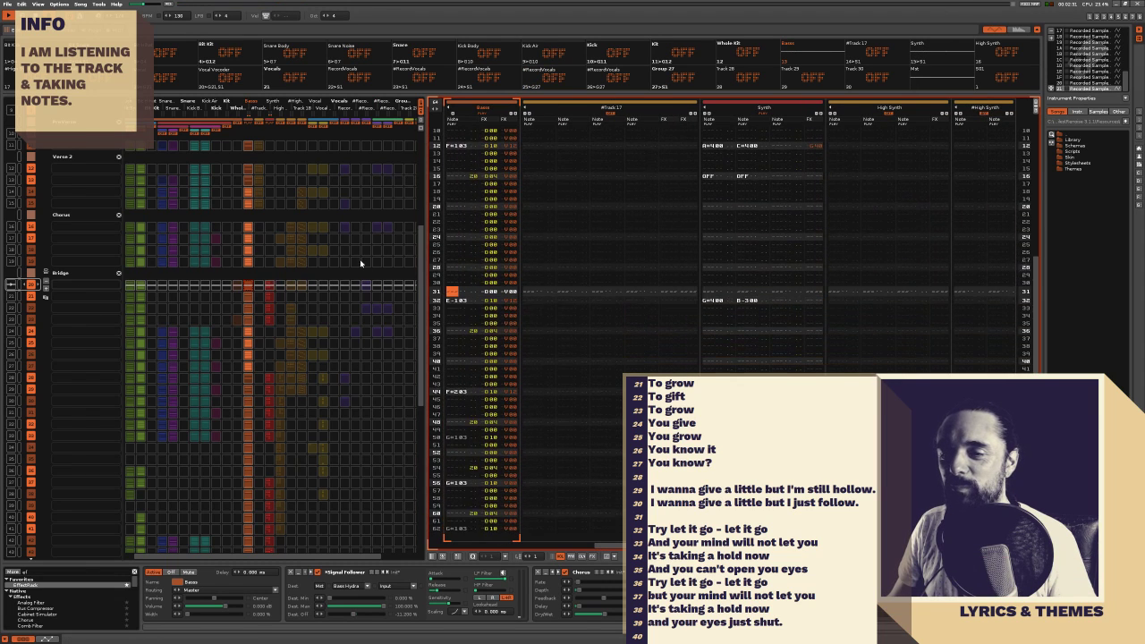
scroll(263, 311, up, 1)
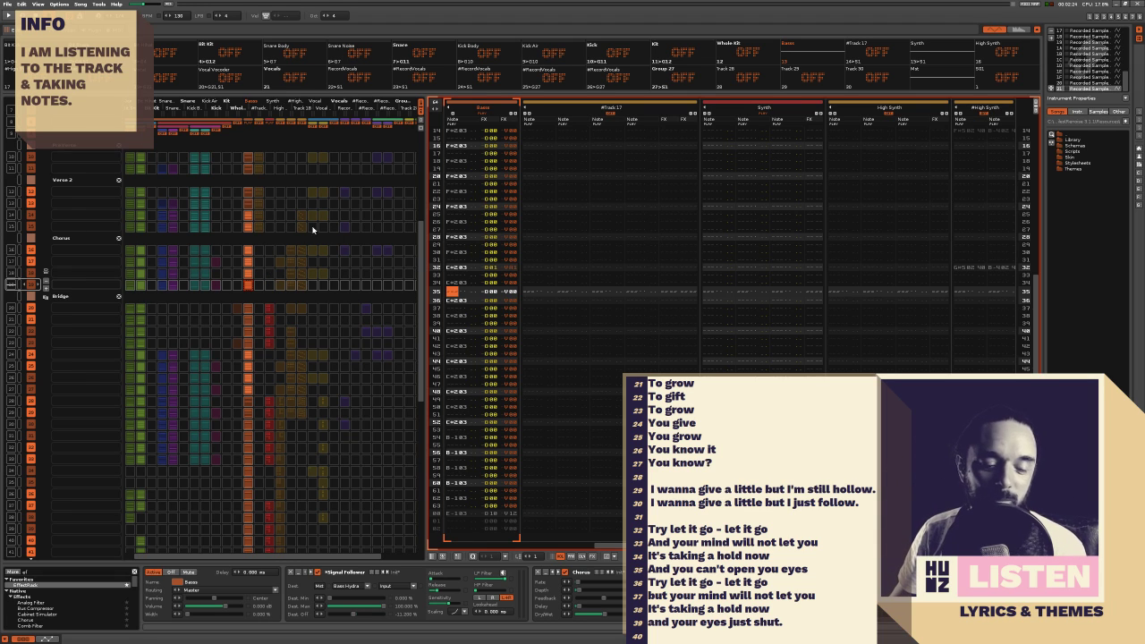
scroll(204, 267, down, 1)
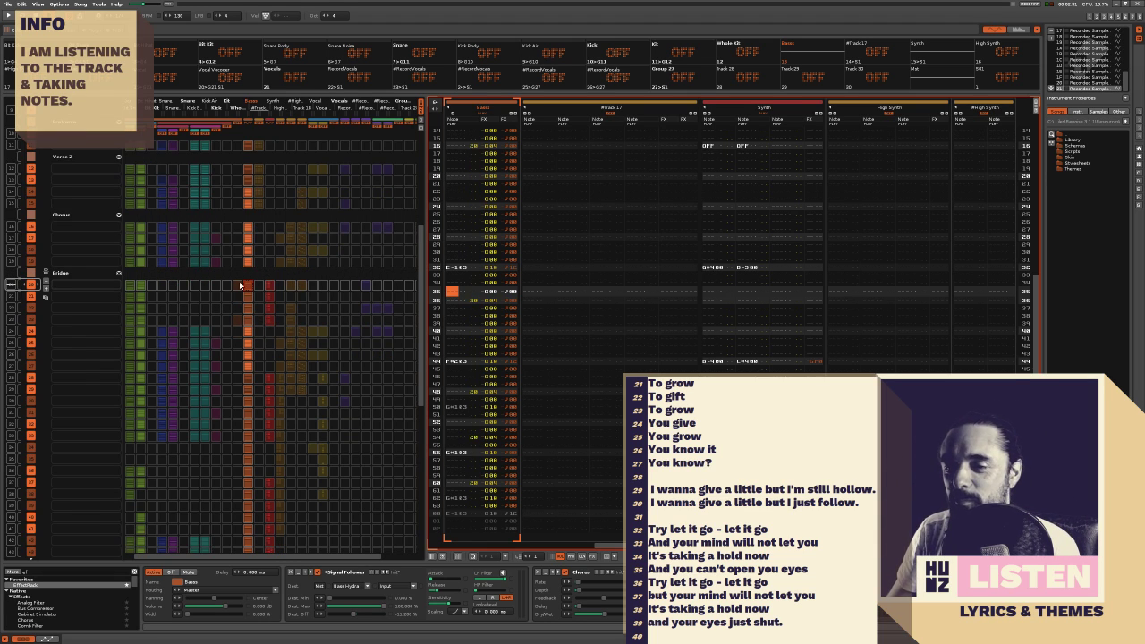
scroll(215, 341, down, 3)
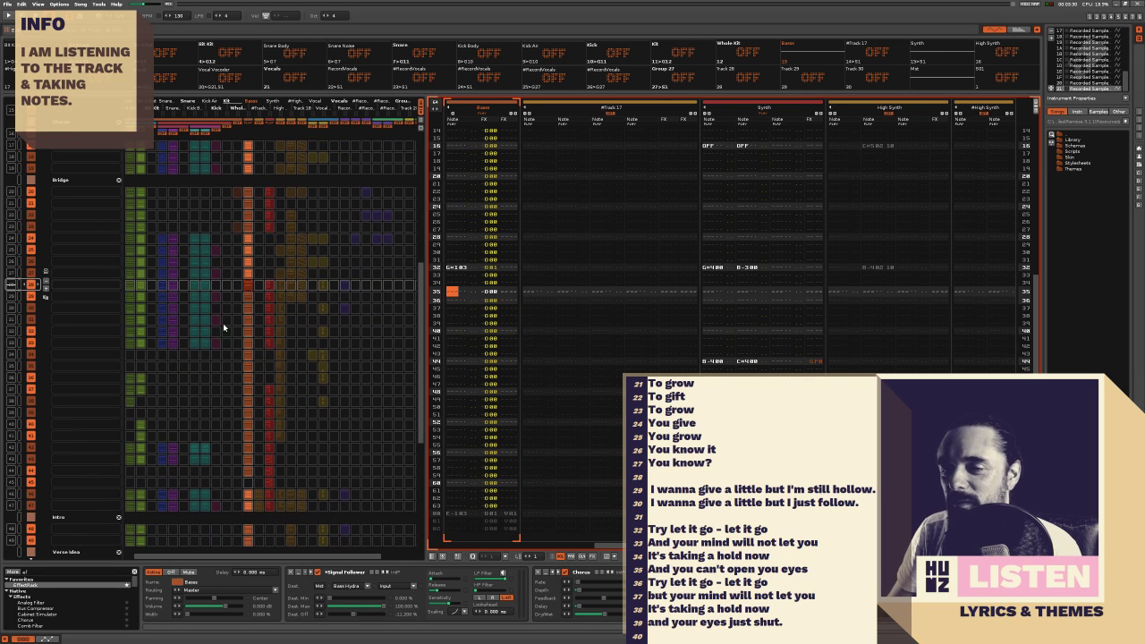
key(space)
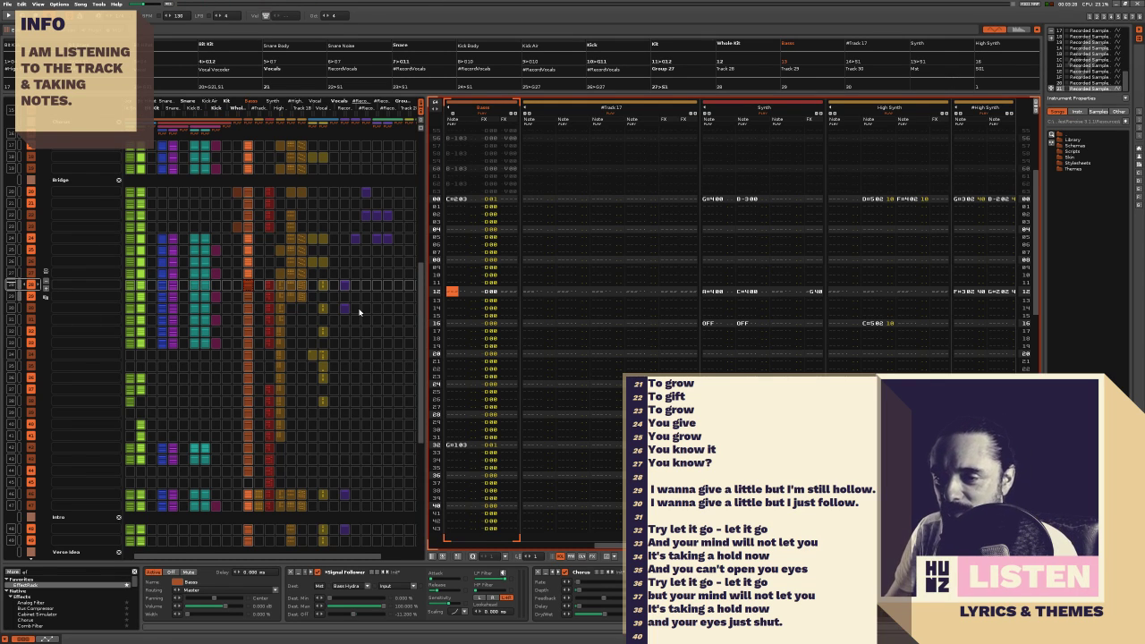
Clear the Vocal Vocoder and first RecordVocals slots in pattern 28 of the Bridge and play the pattern
click(322, 286)
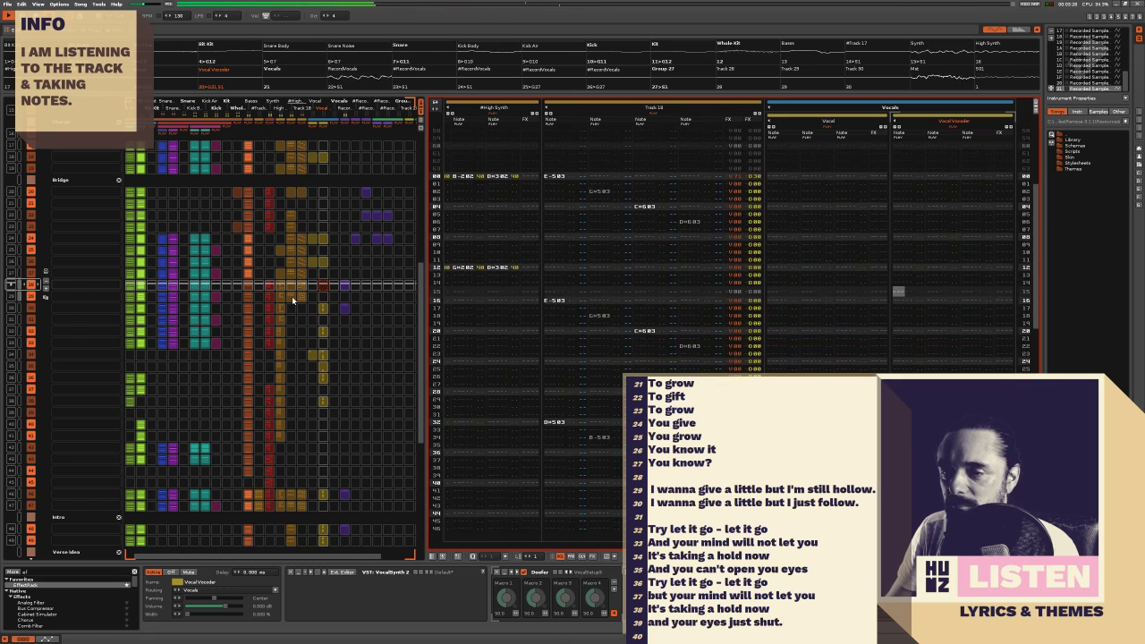
click(344, 285)
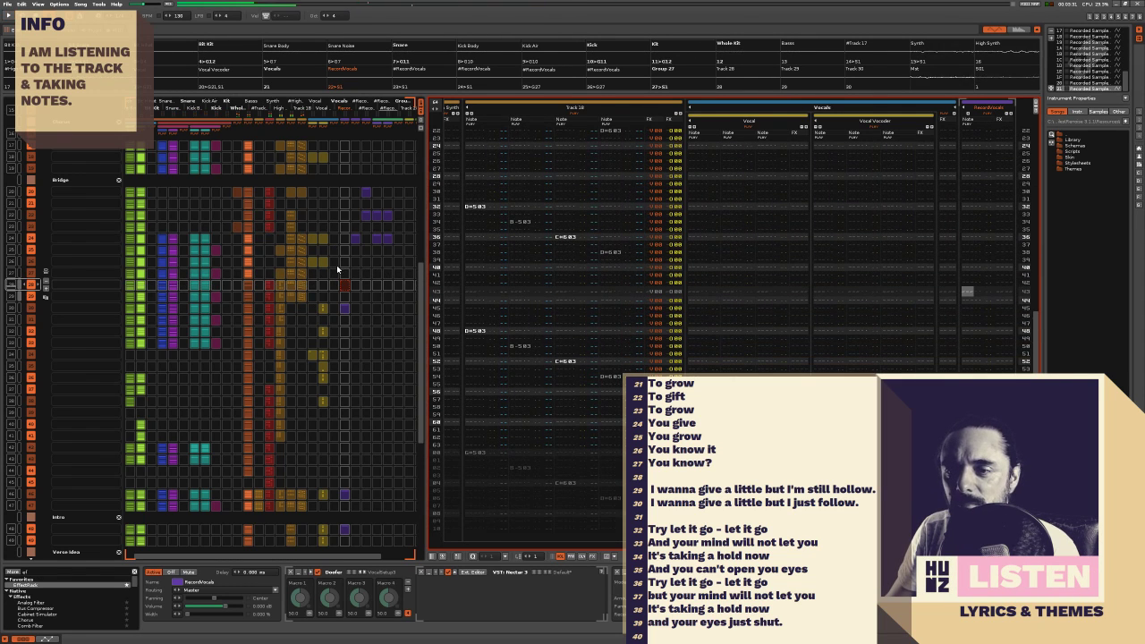
click(300, 287)
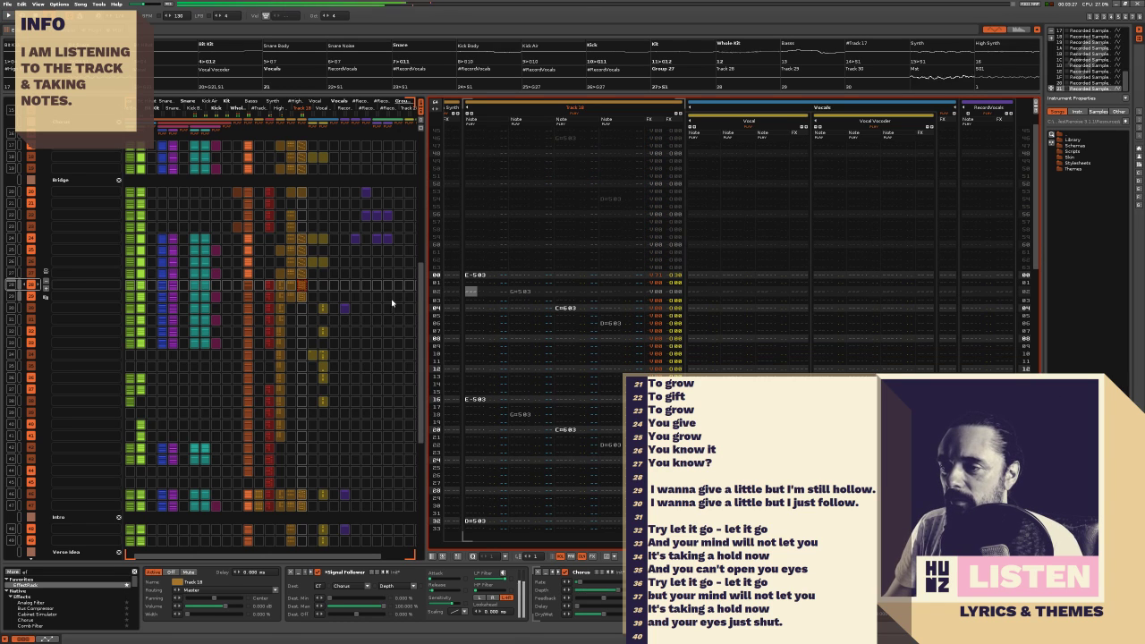
Try clearing High Synth in pattern 28 and moving Track 18's slots from patterns 28 and 29 to 30 and 31, and undo both
click(280, 302)
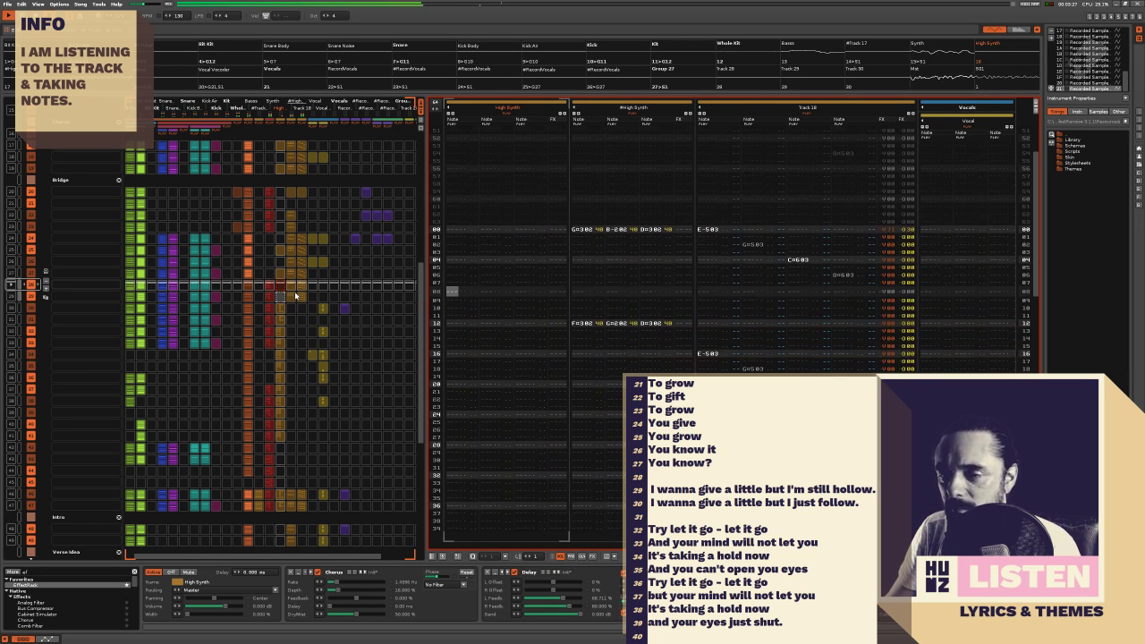
click(290, 288)
click(299, 283)
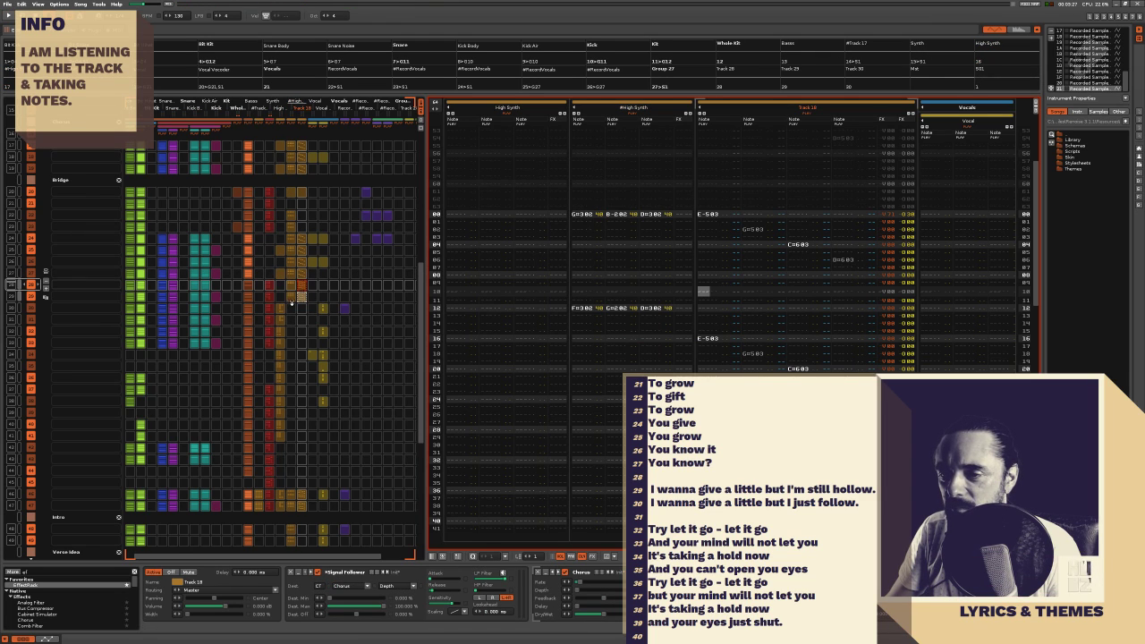
drag(303, 296, 302, 320)
key(space)
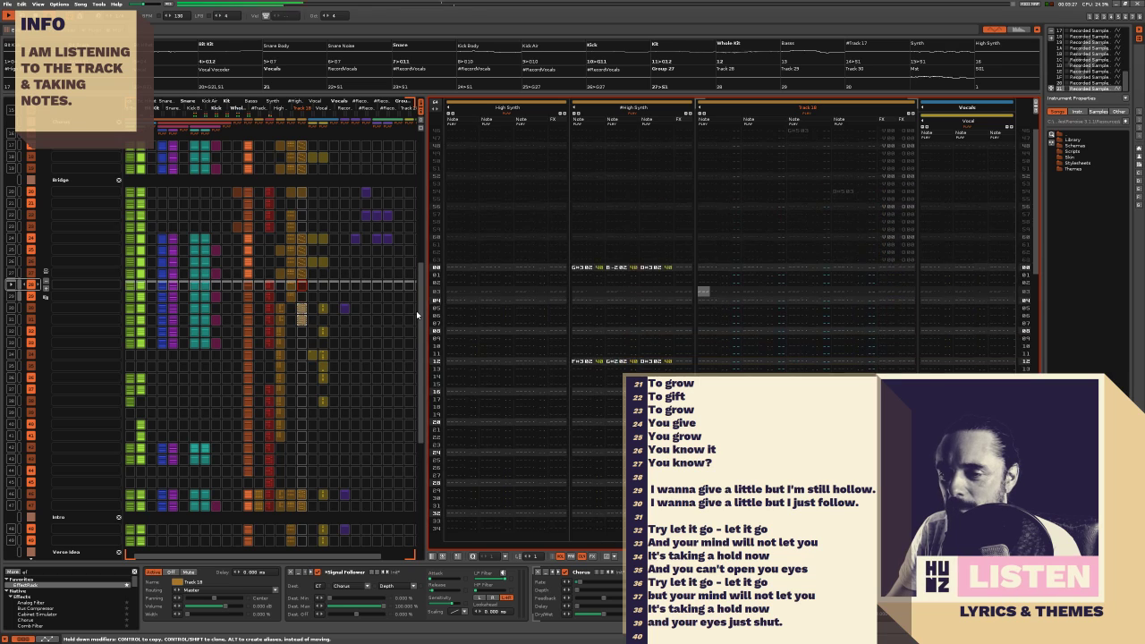
key(ctrl+z)
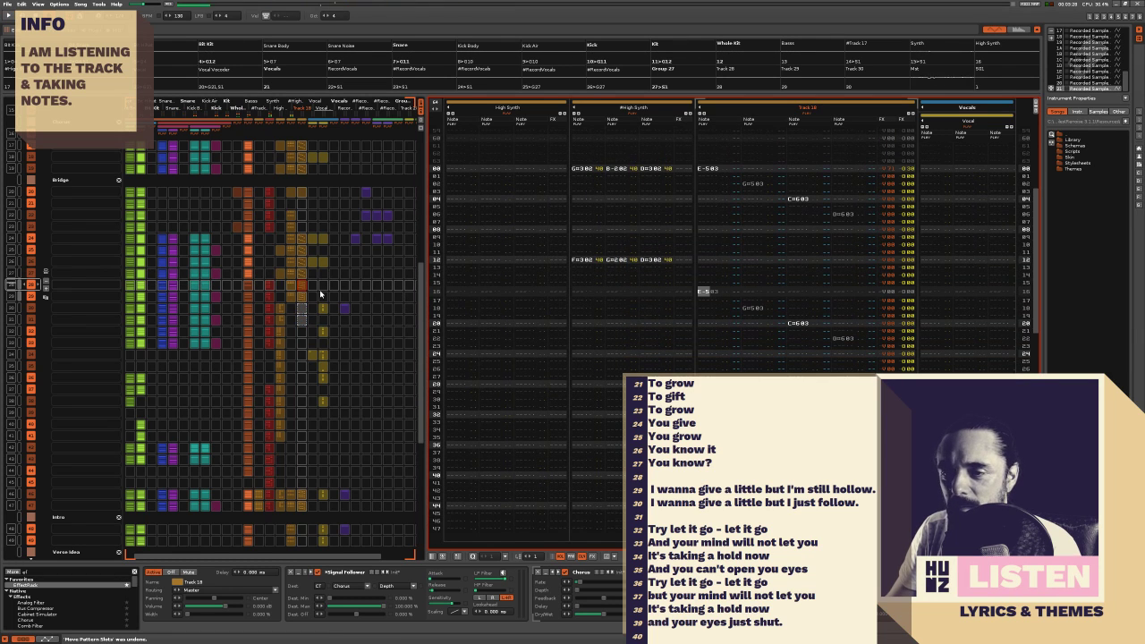
Clear the #High Synth slots in patterns 28 and 29 and move Track 18's two slots down to patterns 30 and 31
click(290, 298)
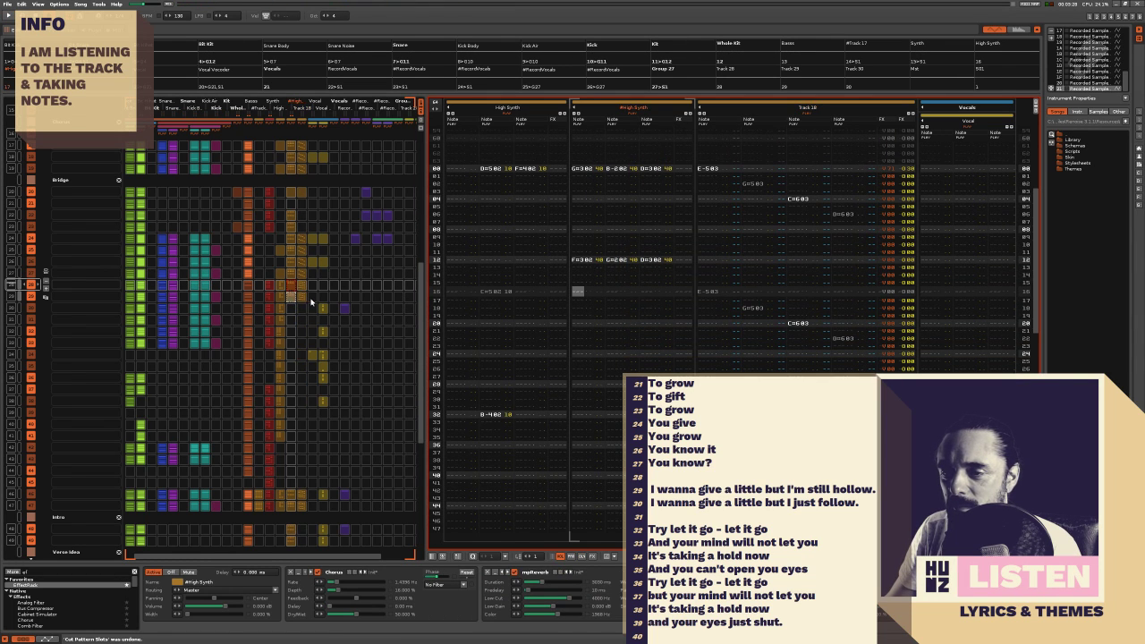
click(301, 294)
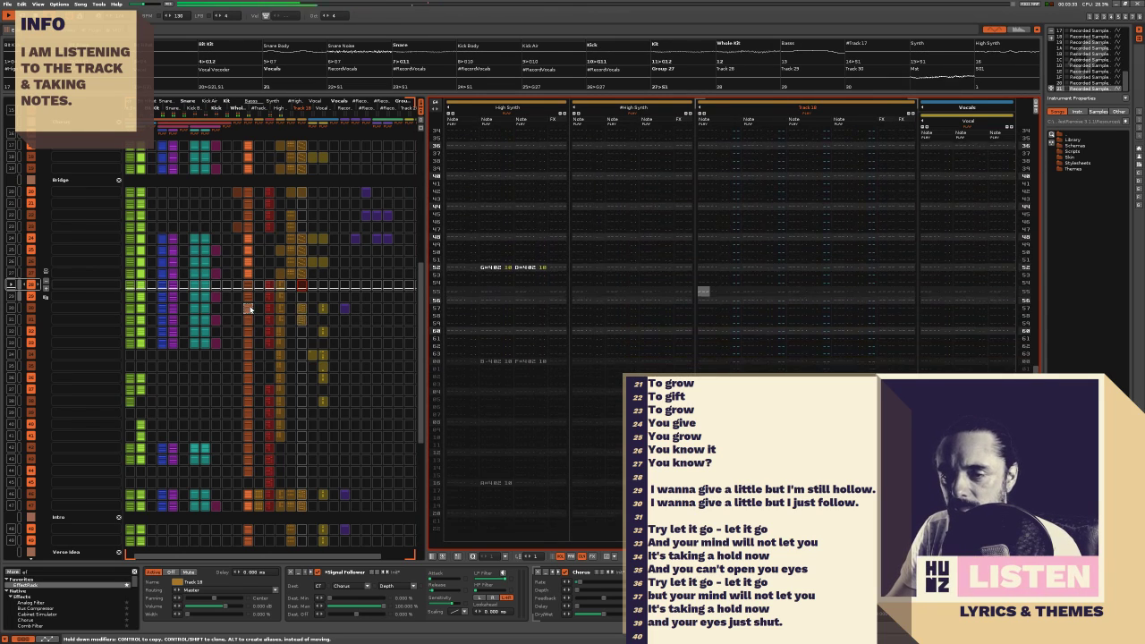
Copy the fuller bass line into the Bases slot of pattern 28 and play the Bridge from pattern 24
click(248, 320)
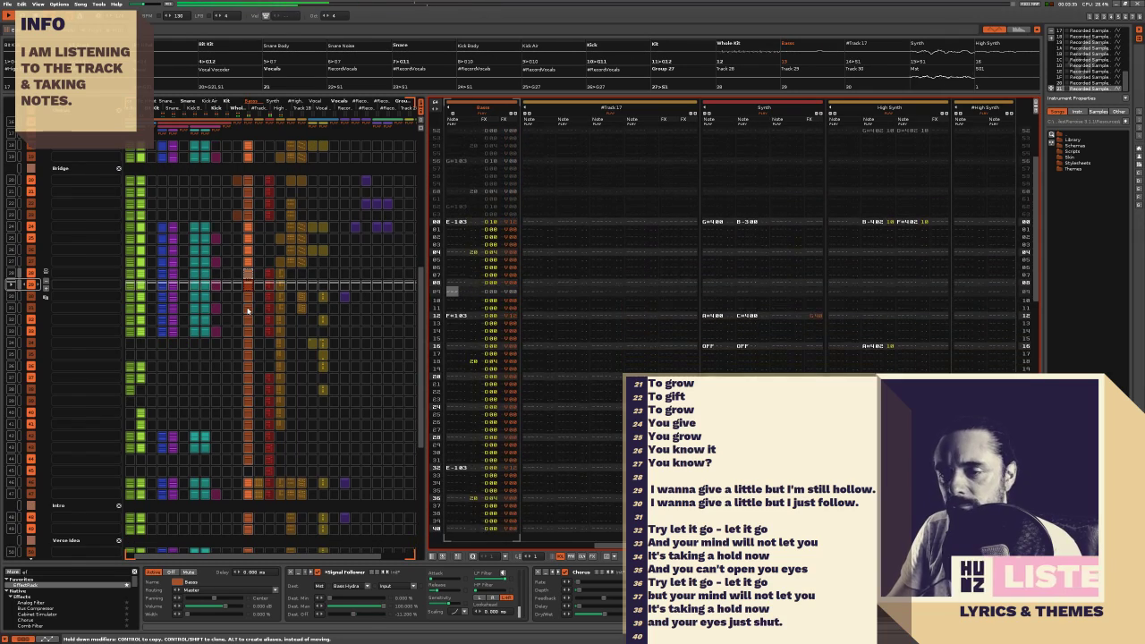
click(302, 299)
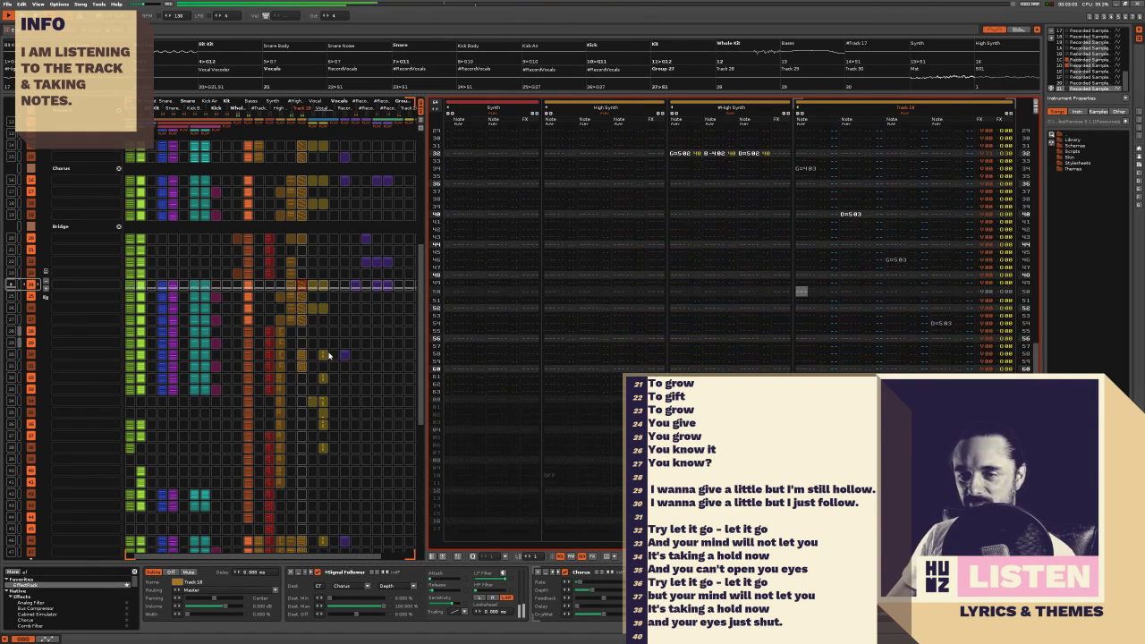
click(357, 284)
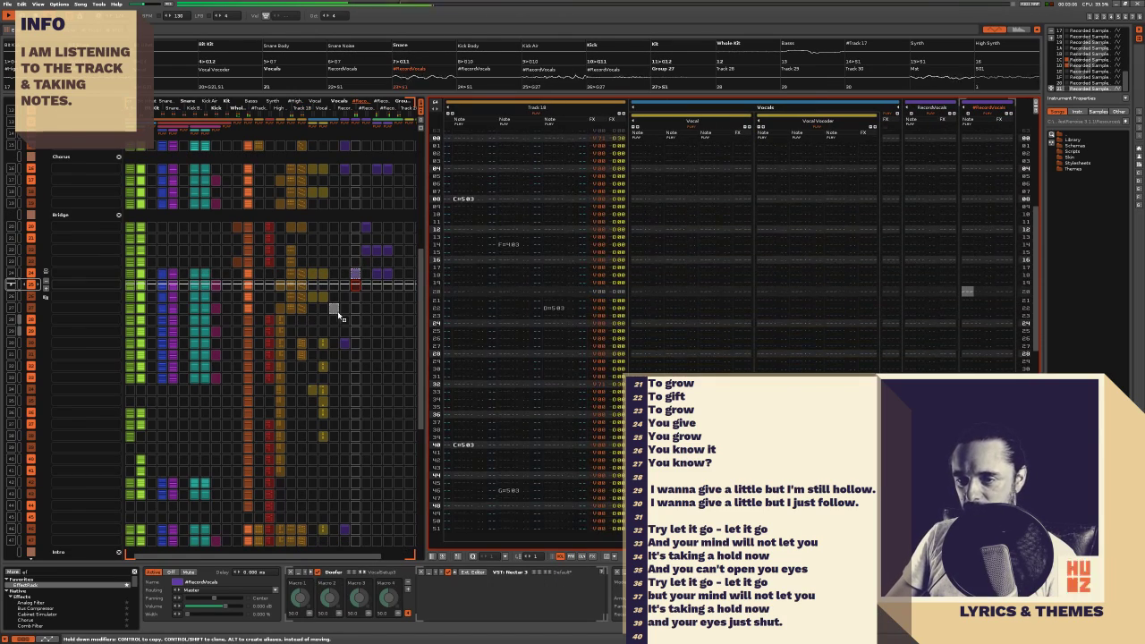
click(355, 318)
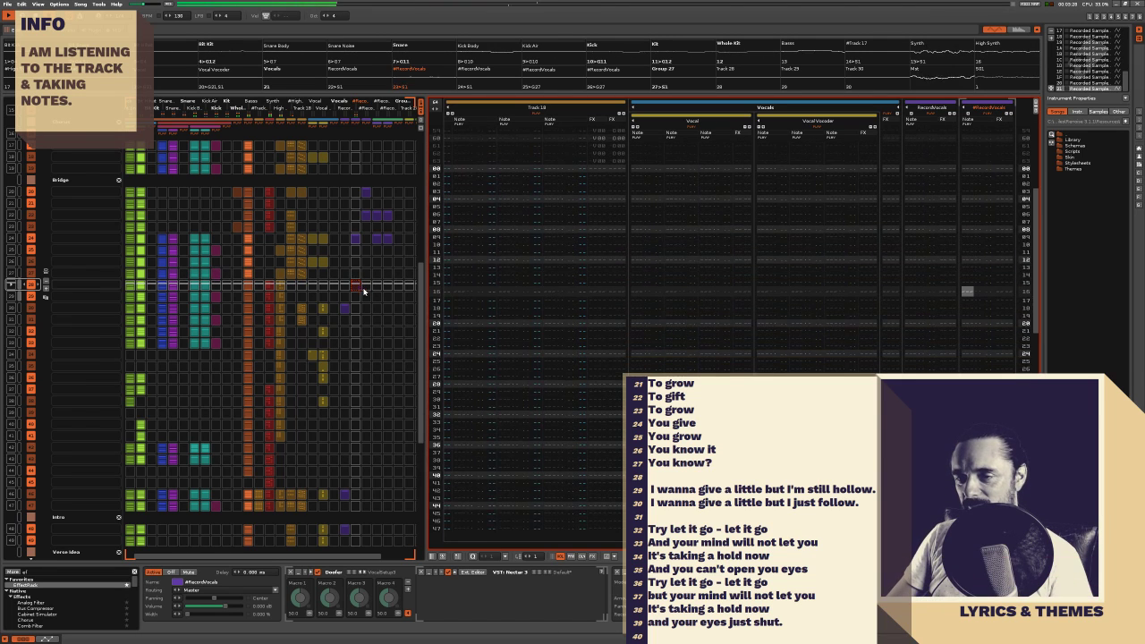
Move Track 18's slots from patterns 30 and 31 to 40 and 41, and duplicate patterns 28 and 29 directly after themselves
click(305, 311)
click(301, 311)
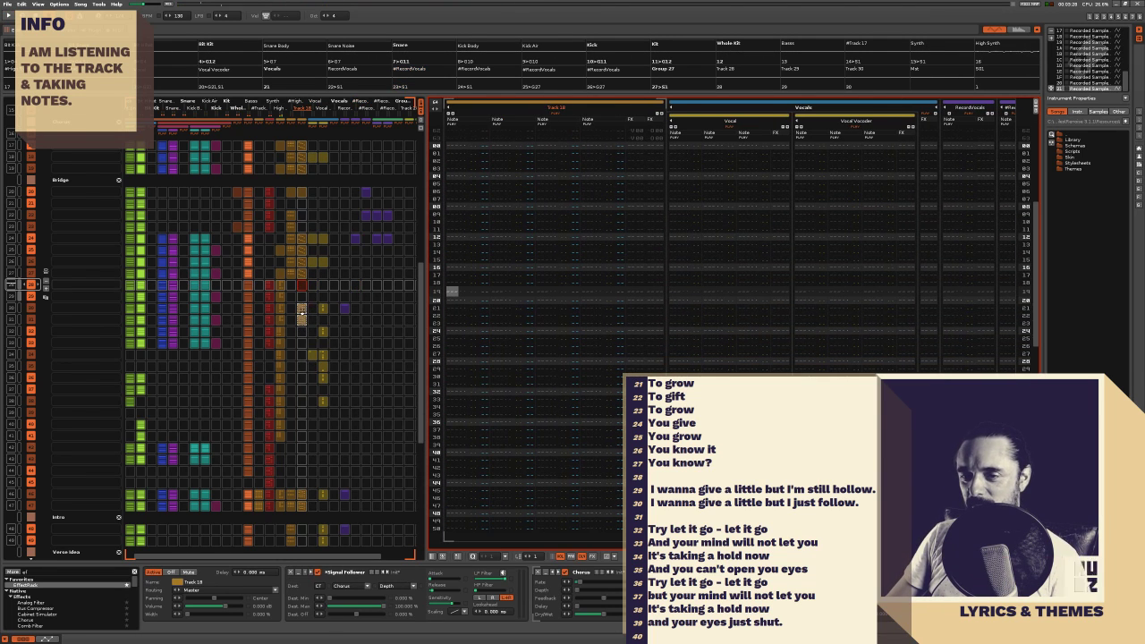
drag(301, 310, 306, 292)
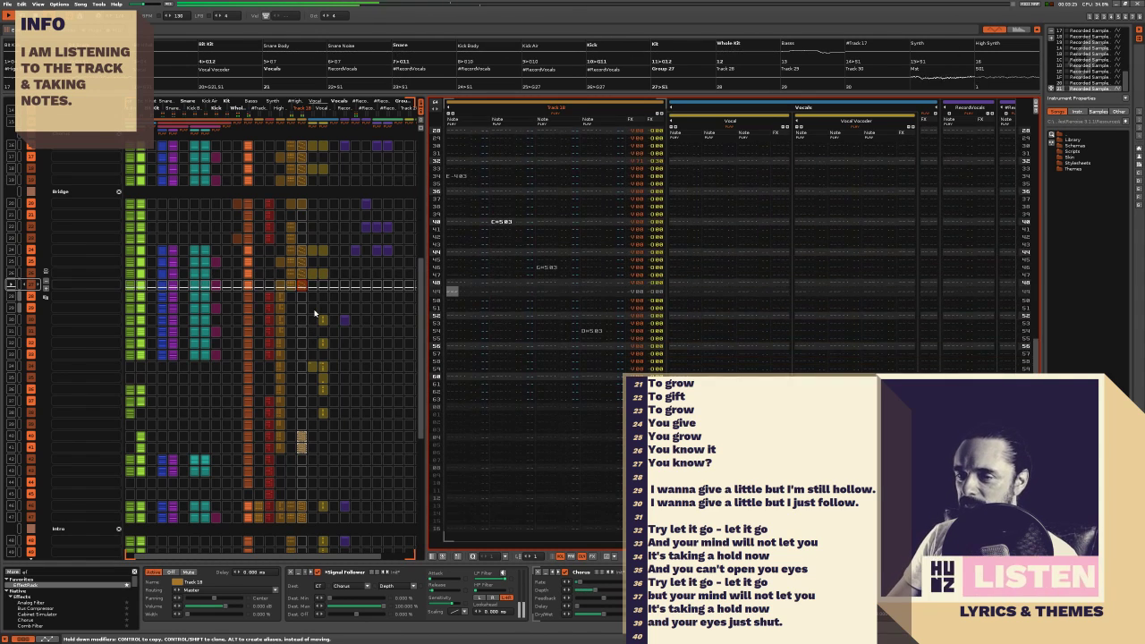
click(292, 283)
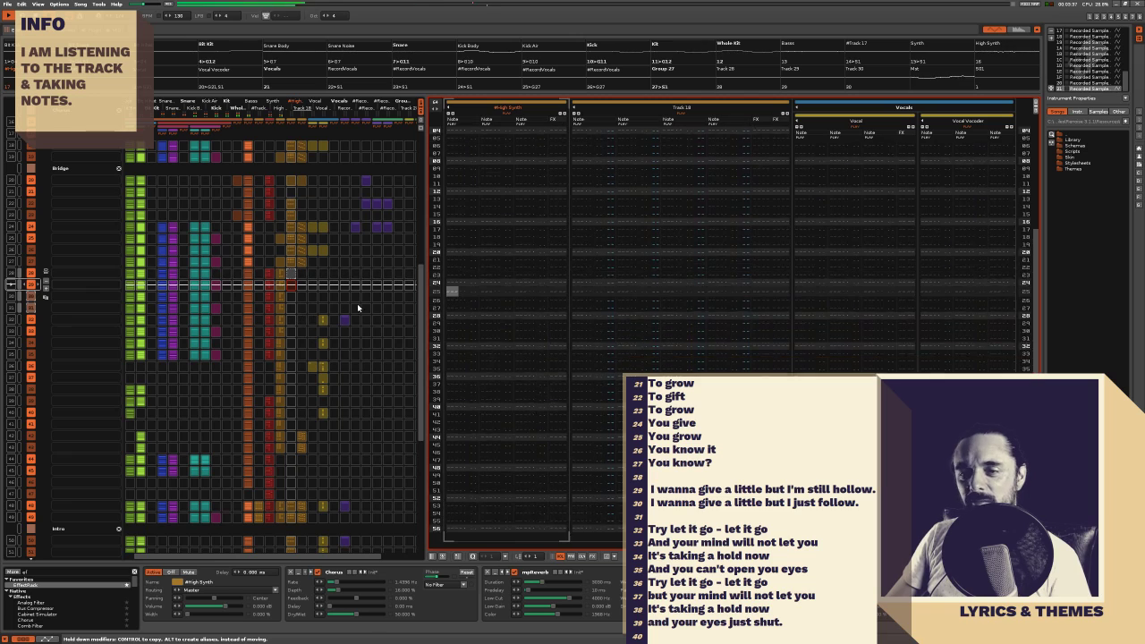
Copy Group 27's two vocal slots from pattern 22 into pattern 28 and play through to pattern 31
click(377, 205)
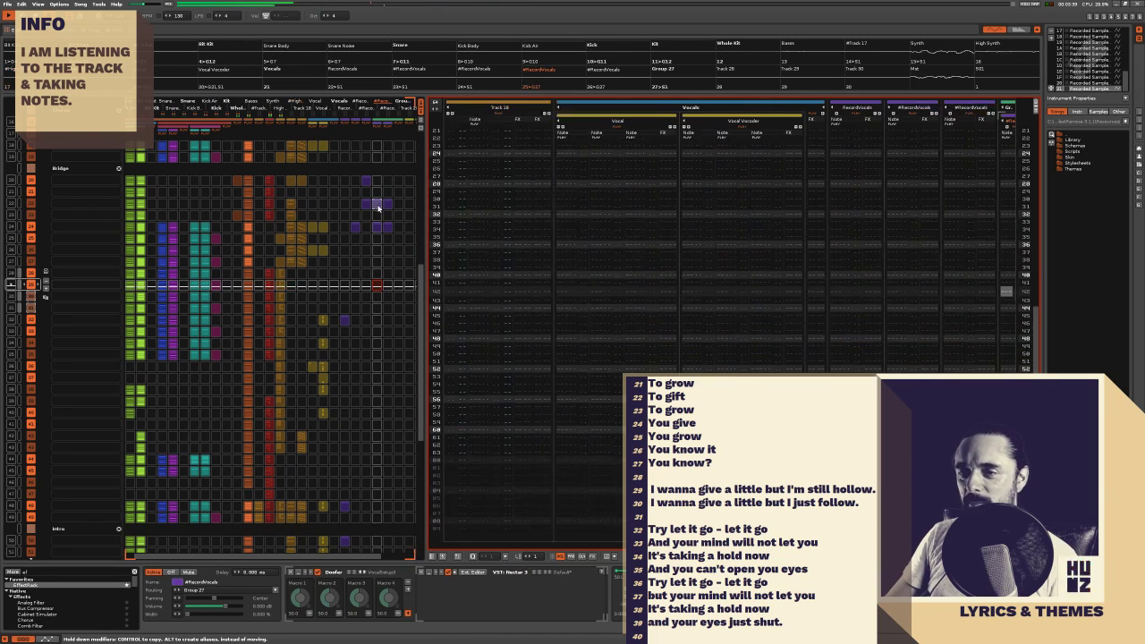
drag(377, 204, 382, 265)
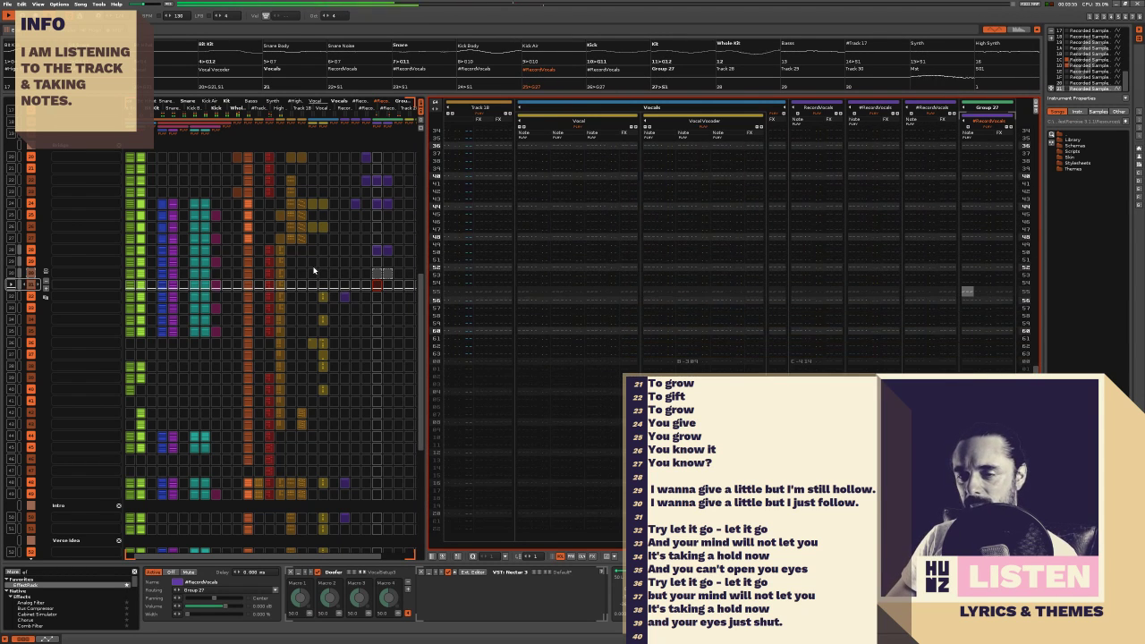
Clear lines 58 to 63 of the Bit HiHat track and lines 60 to 63 of the Bases track in pattern 31
click(279, 287)
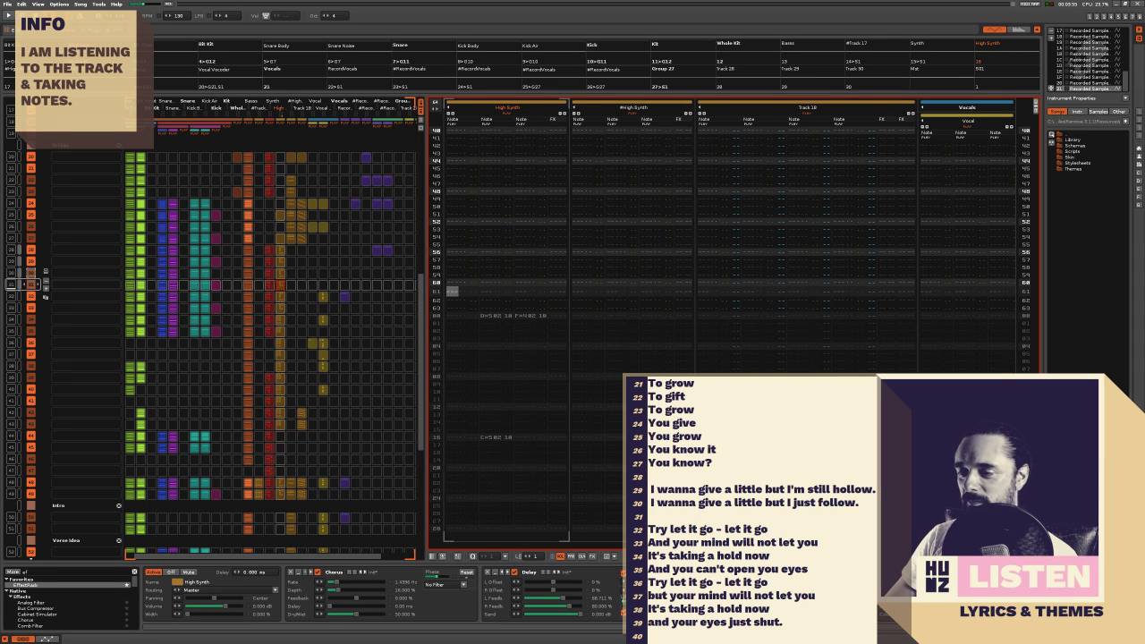
drag(720, 544, 345, 509)
click(588, 278)
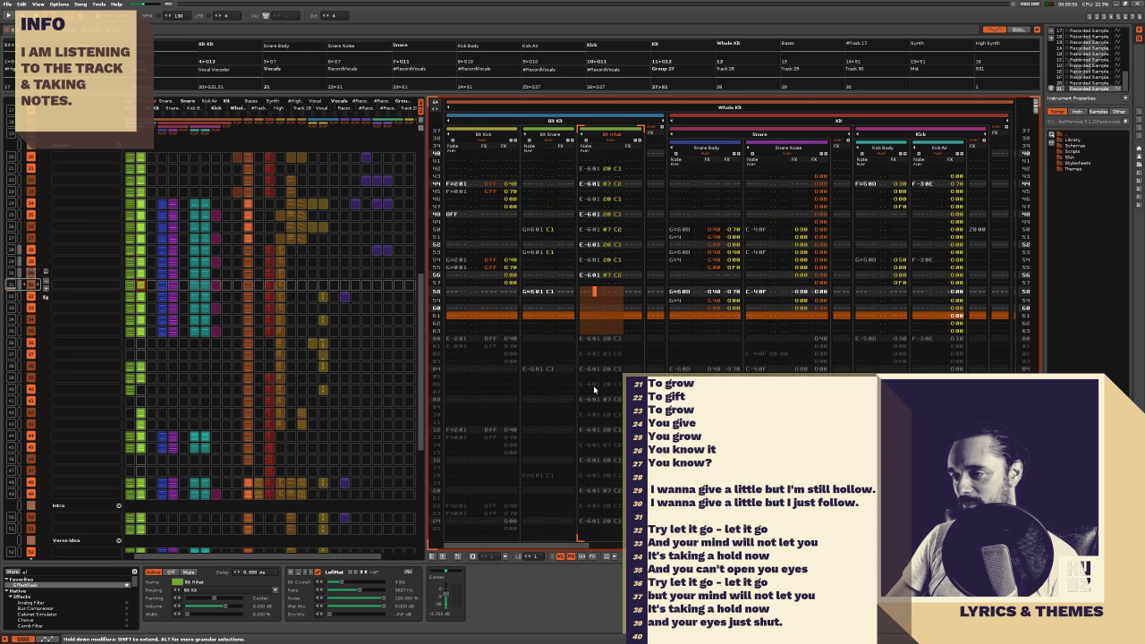
mouse_move(555, 549)
mouse_down()
mouse_move(587, 537)
mouse_move(537, 543)
mouse_up()
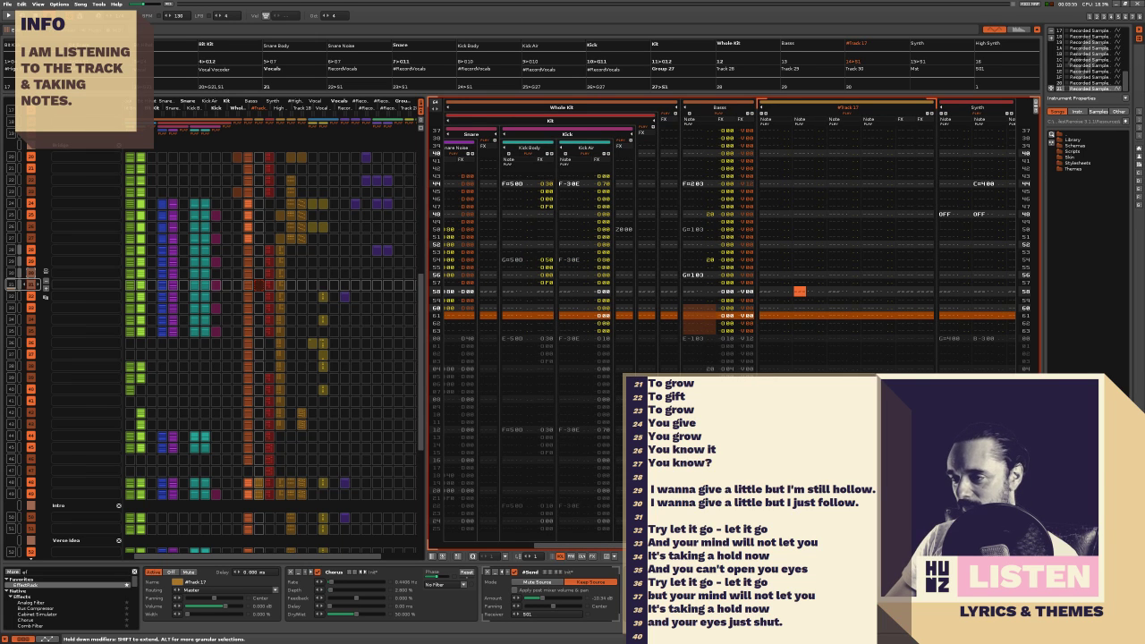
Insert an empty pattern after pattern 31 and play pattern 31 while checking the drum and Synth tracks
drag(554, 545, 405, 542)
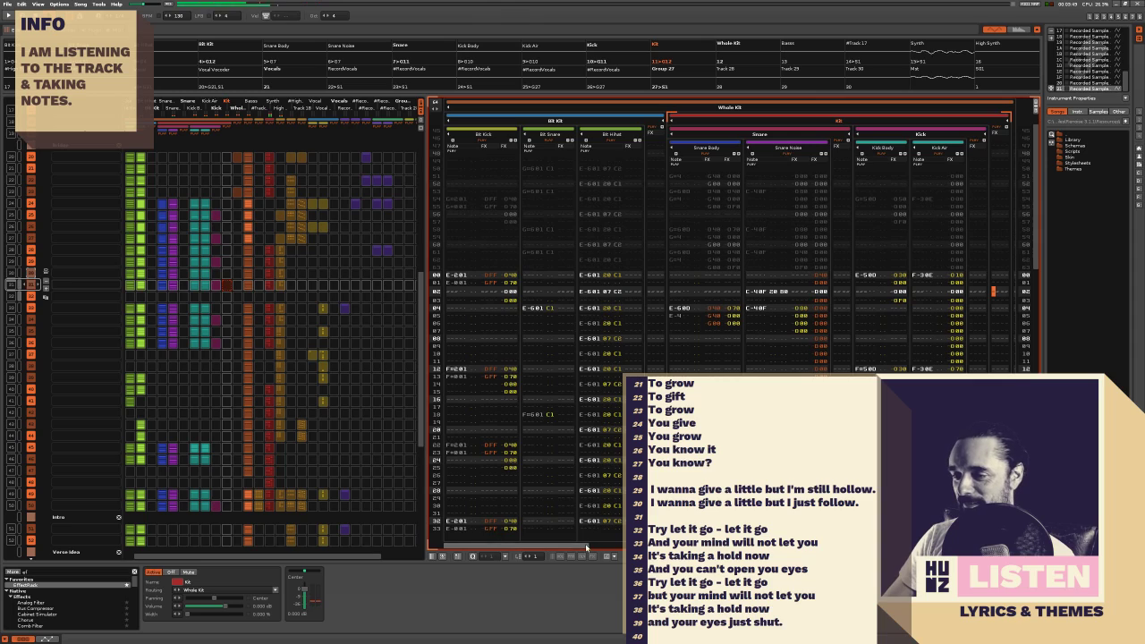
drag(537, 545, 577, 544)
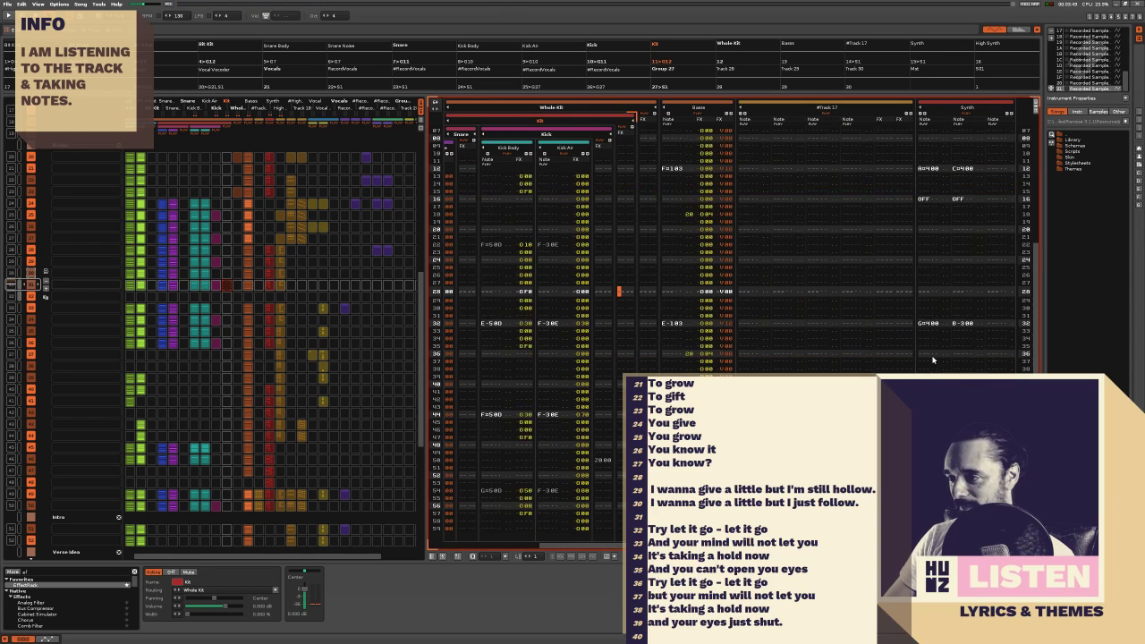
key(Tab)
key(Tab)
key(Tab)
key(Tab)
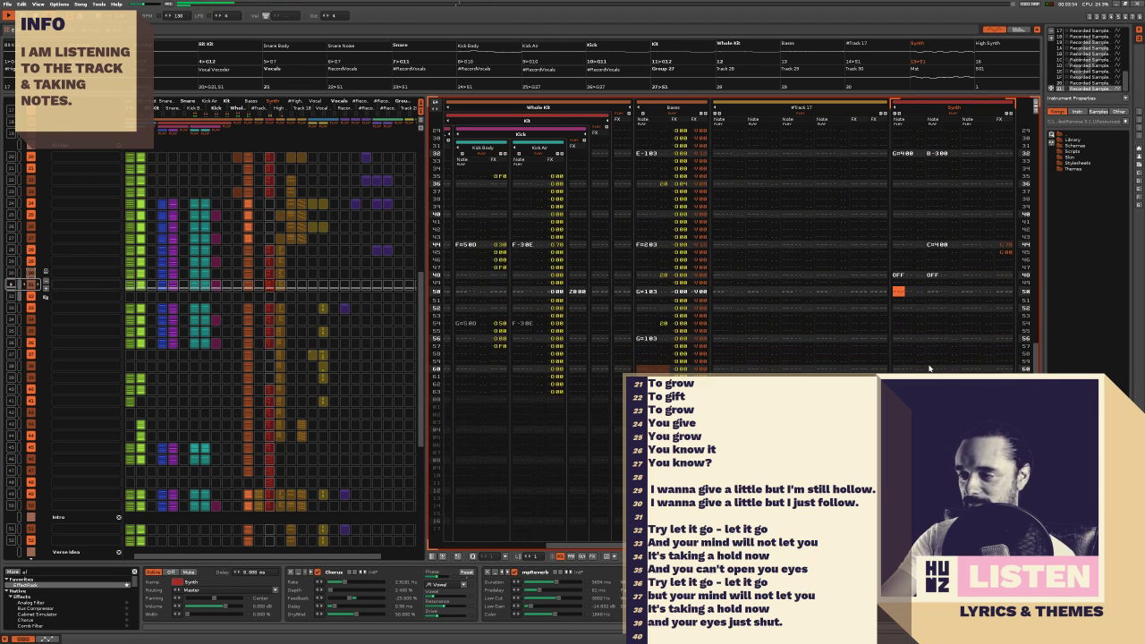
Replay pattern 31 and examine its Bases, Synth, High Synth and Kit tracks
key(shift+Tab)
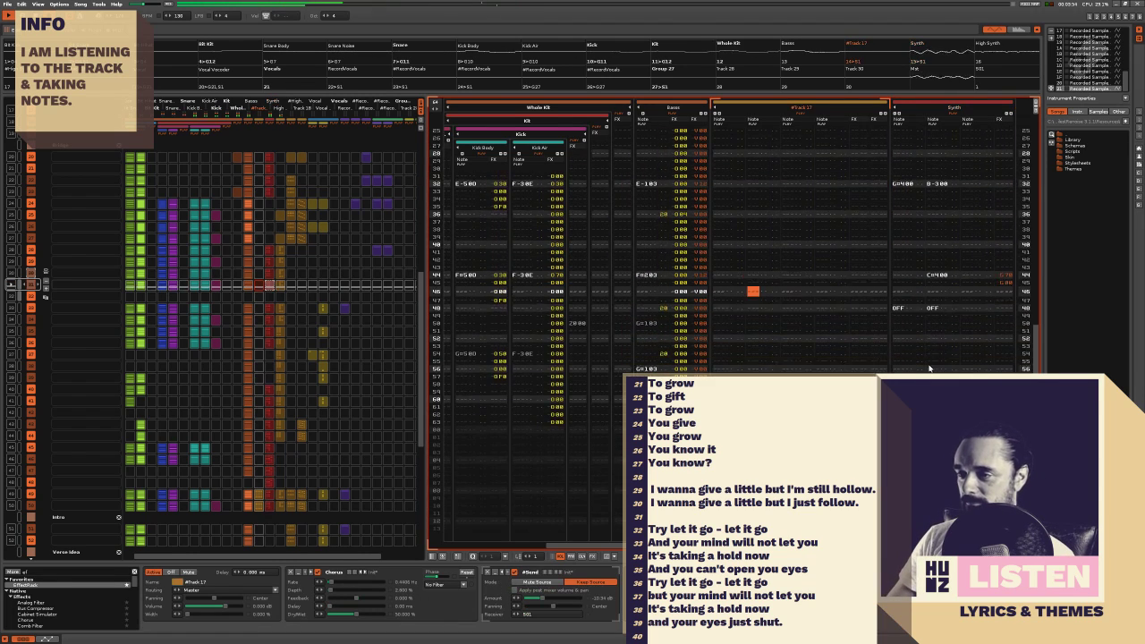
key(shift+Tab)
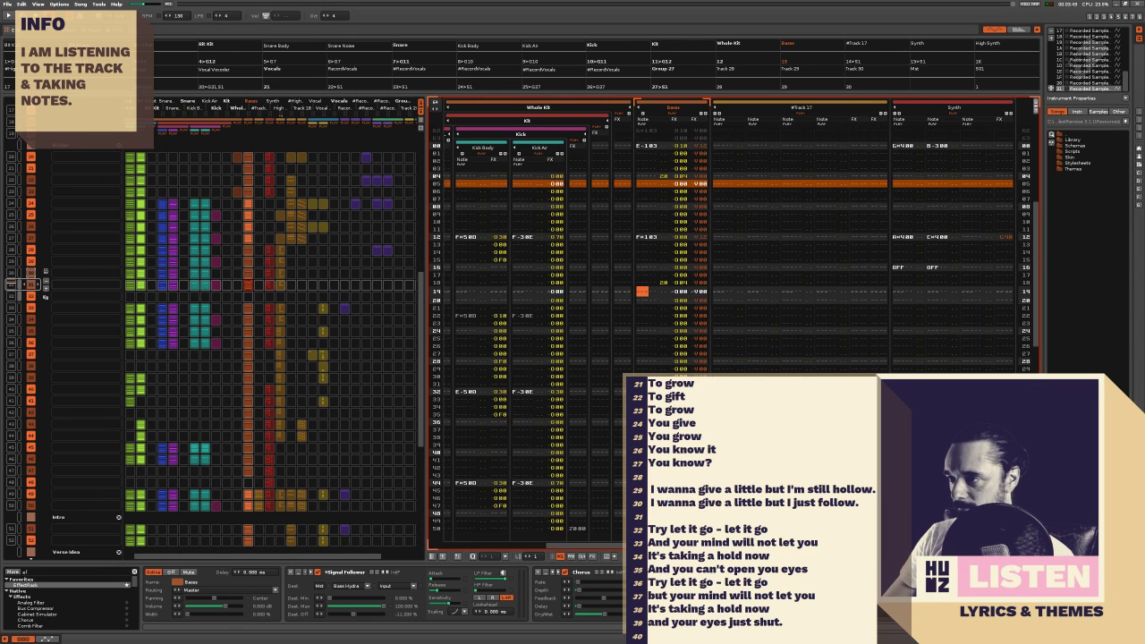
click(919, 429)
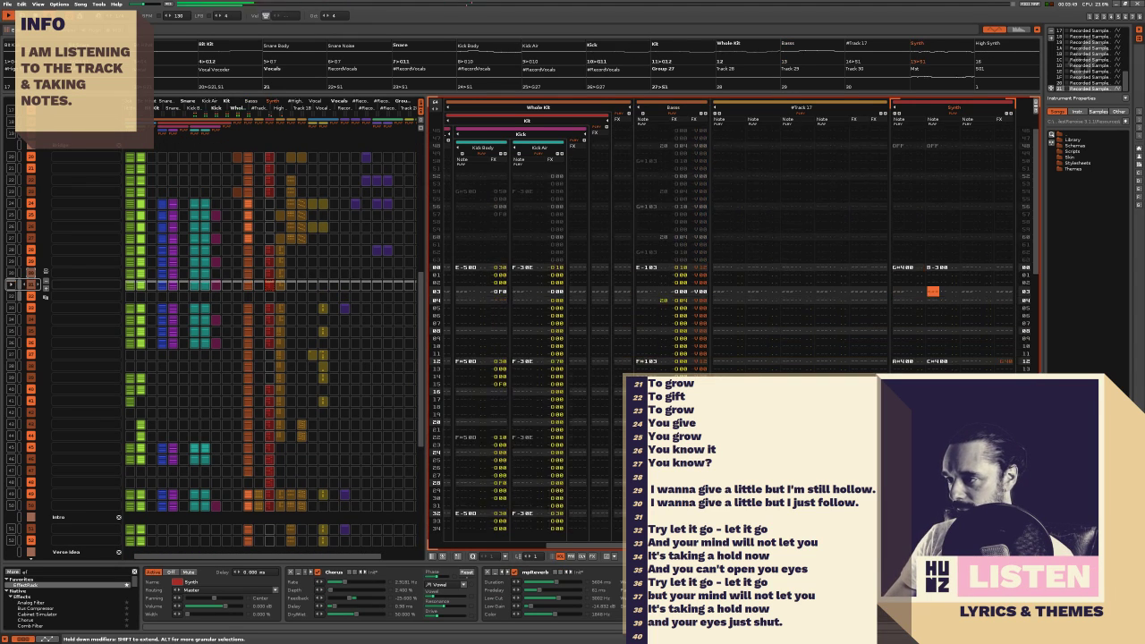
key(Tab)
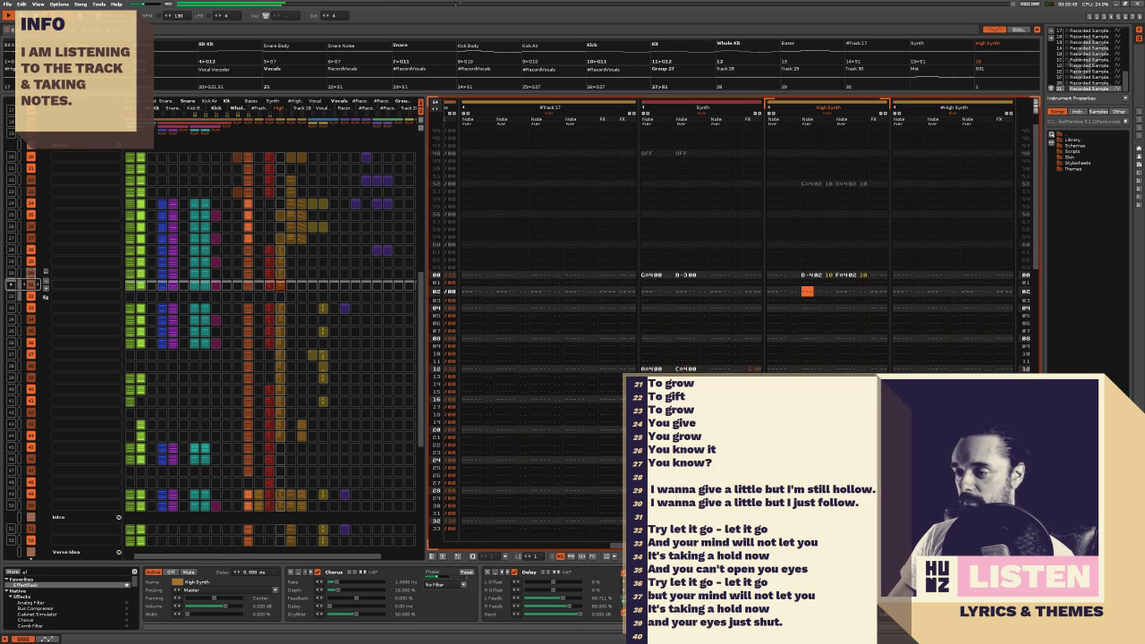
drag(944, 543, 516, 534)
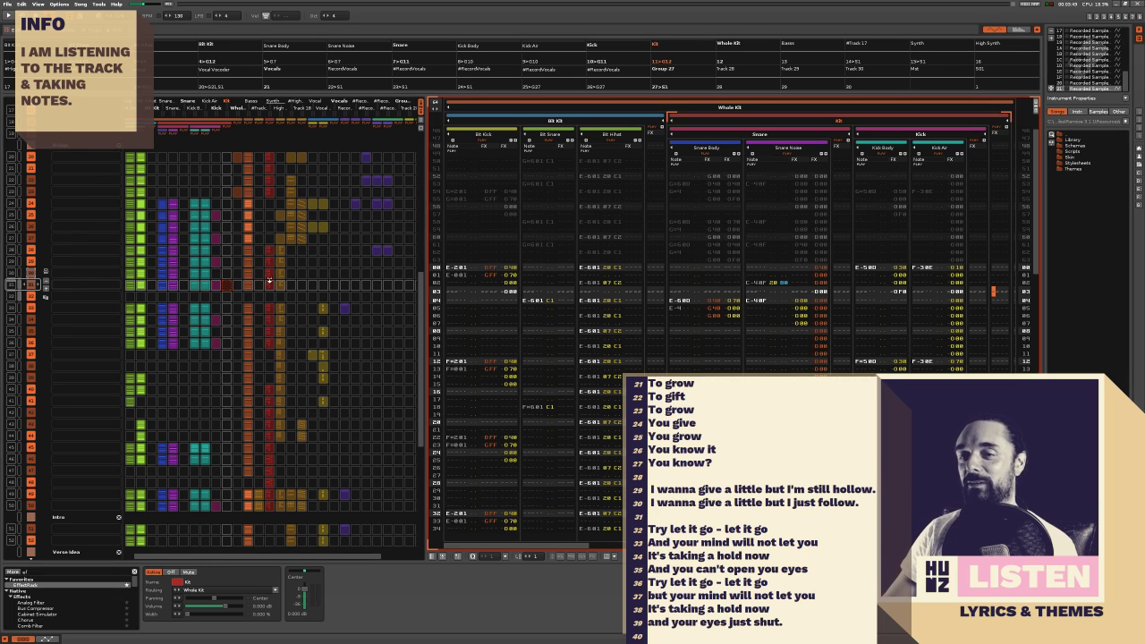
Examine the pattern matrix from the rows after the Bridge back to the Intro and check where each song part begins
scroll(253, 306, up, 7)
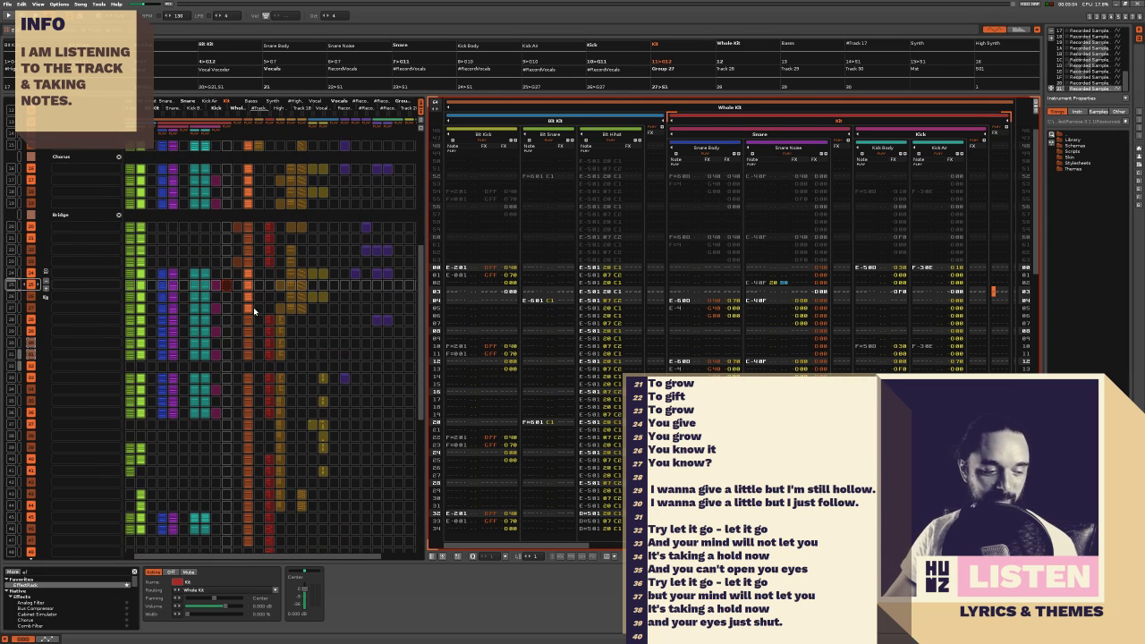
scroll(254, 309, up, 1)
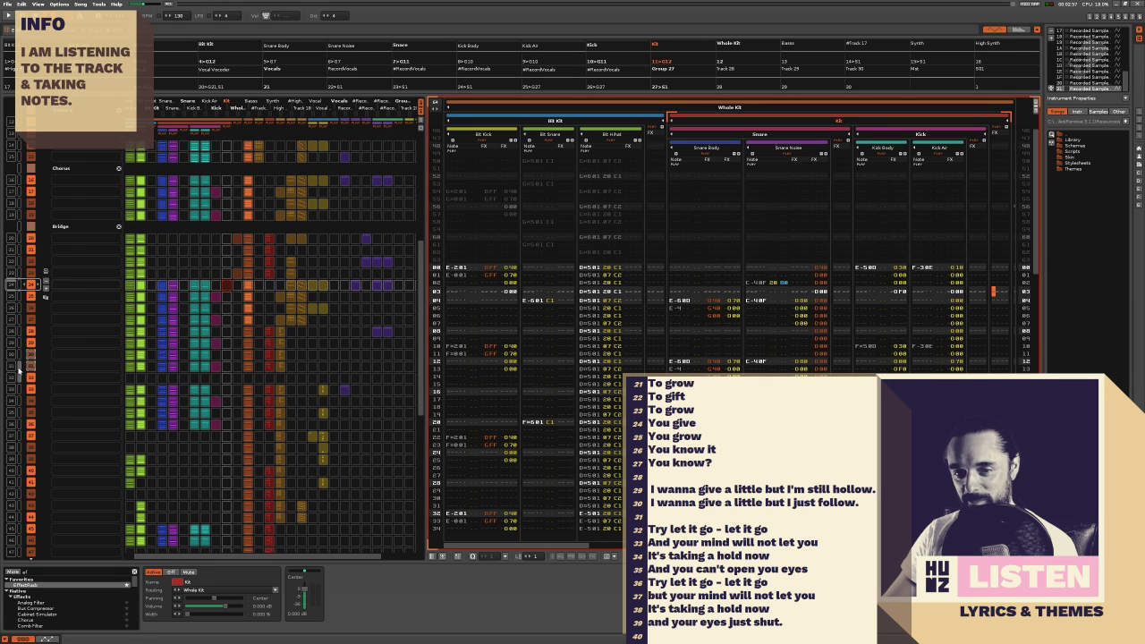
scroll(106, 357, down, 8)
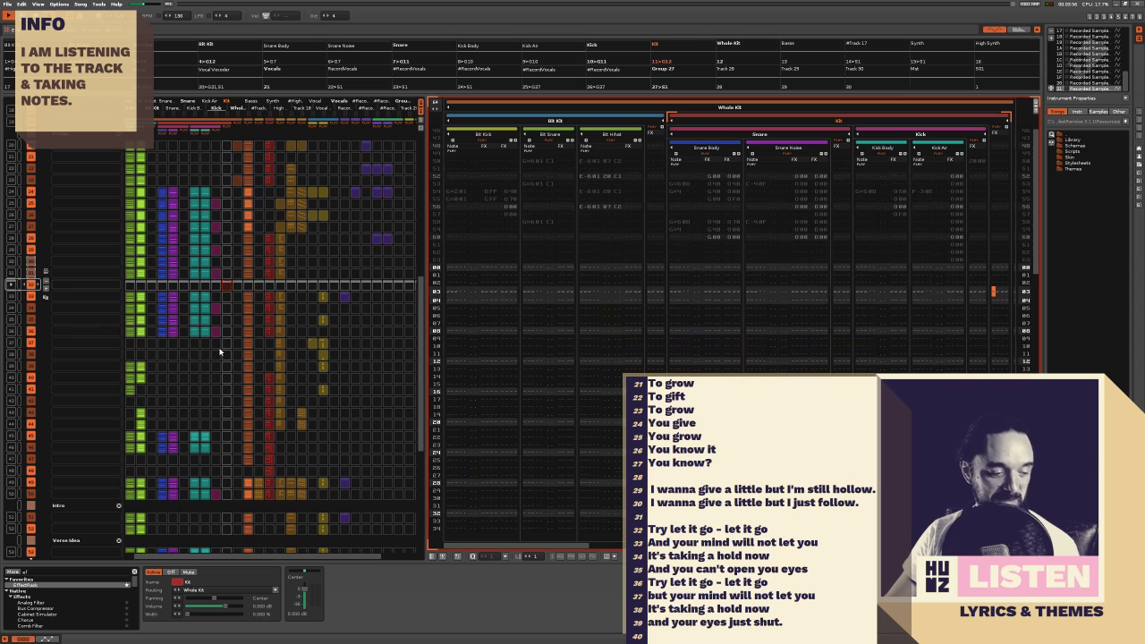
scroll(251, 332, up, 2)
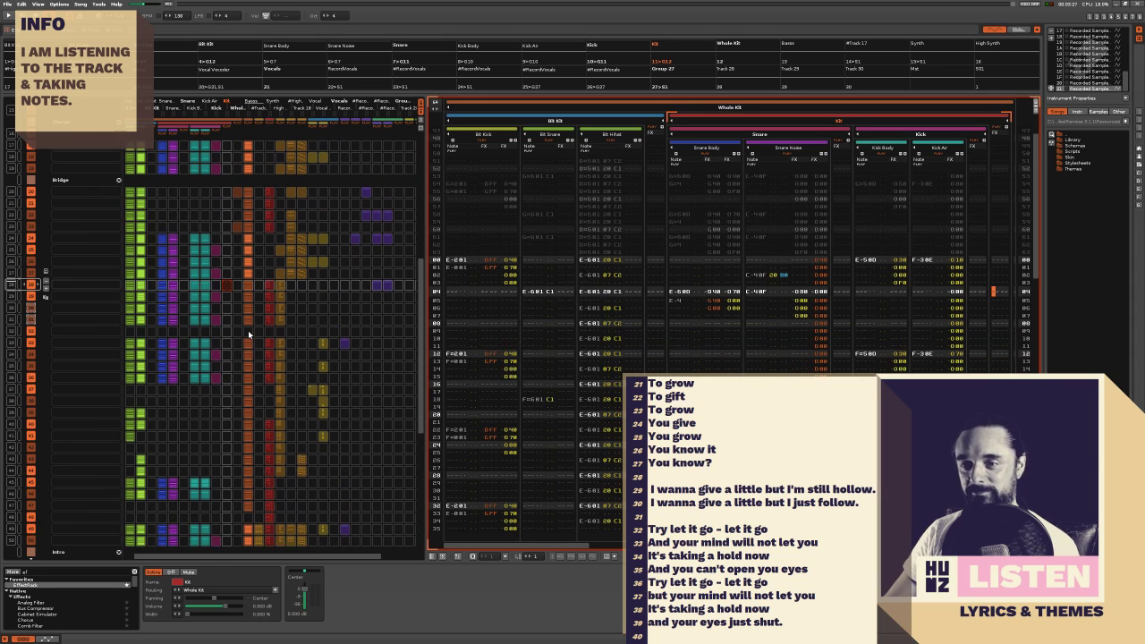
scroll(297, 309, up, 1)
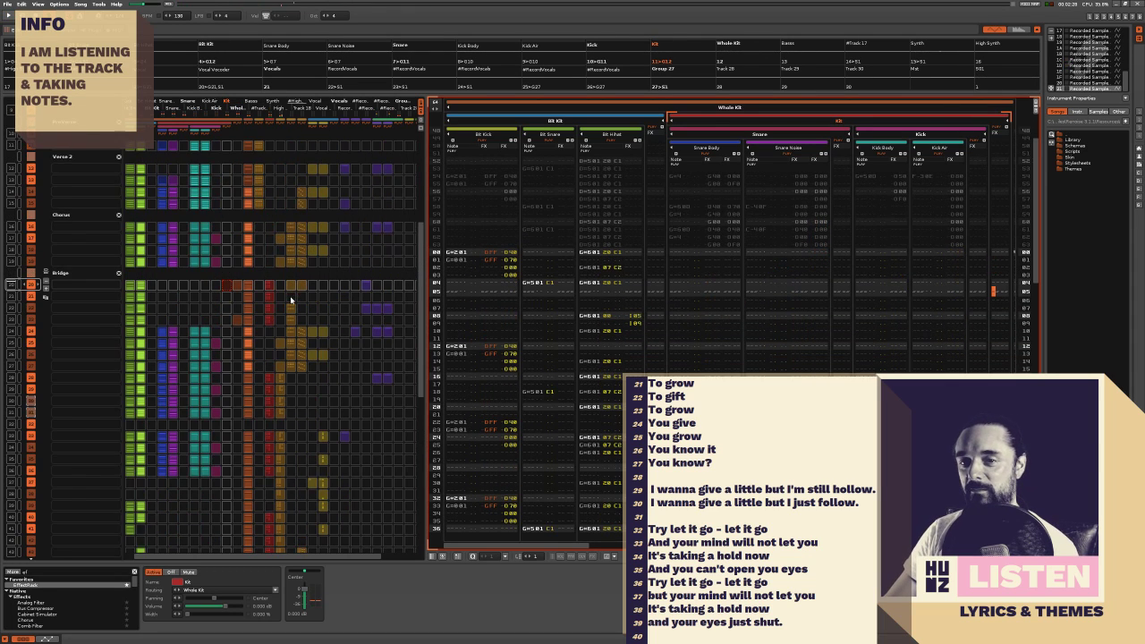
scroll(291, 301, up, 7)
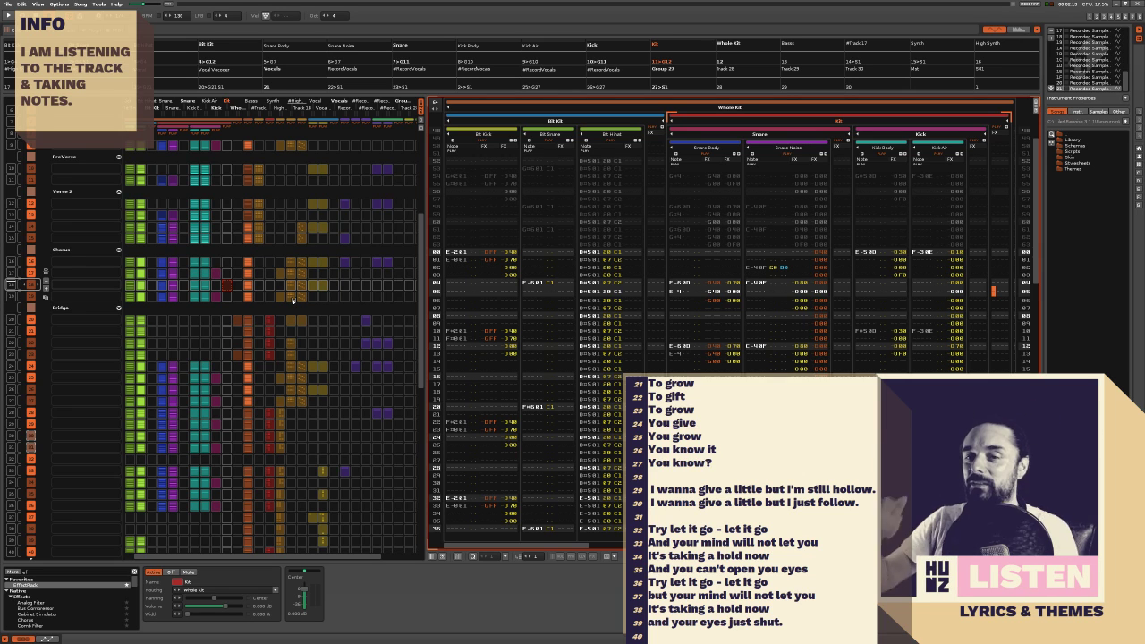
scroll(270, 349, up, 5)
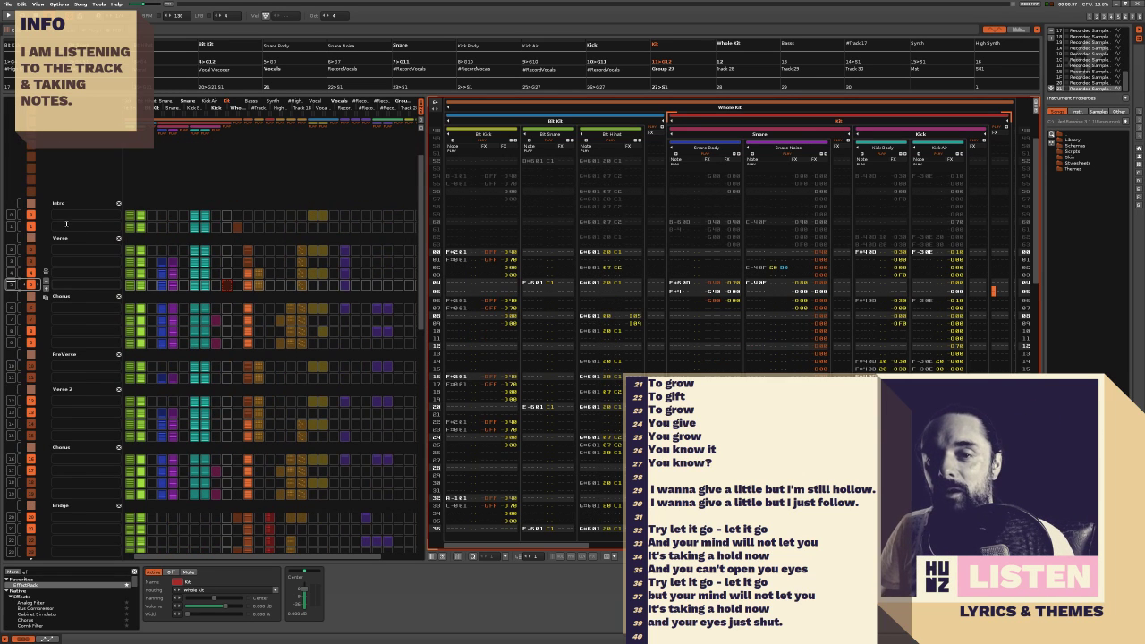
scroll(296, 484, down, 3)
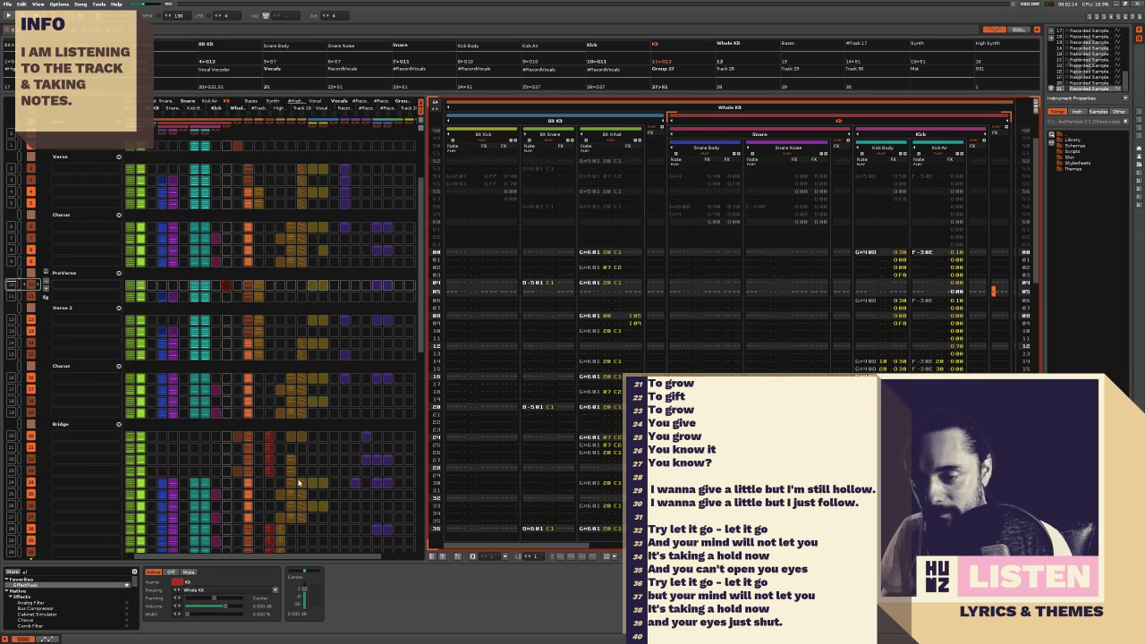
Start a new section at pattern 24, after the Bridge's first four patterns, and name it Chorus
scroll(295, 483, down, 4)
scroll(285, 482, down, 2)
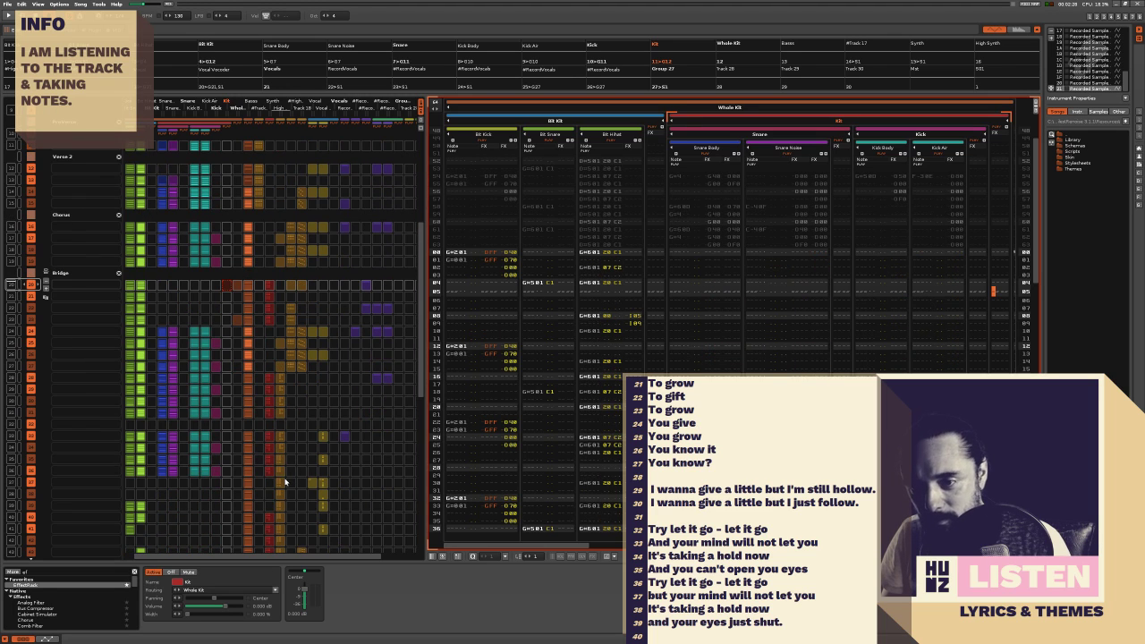
scroll(285, 481, down, 4)
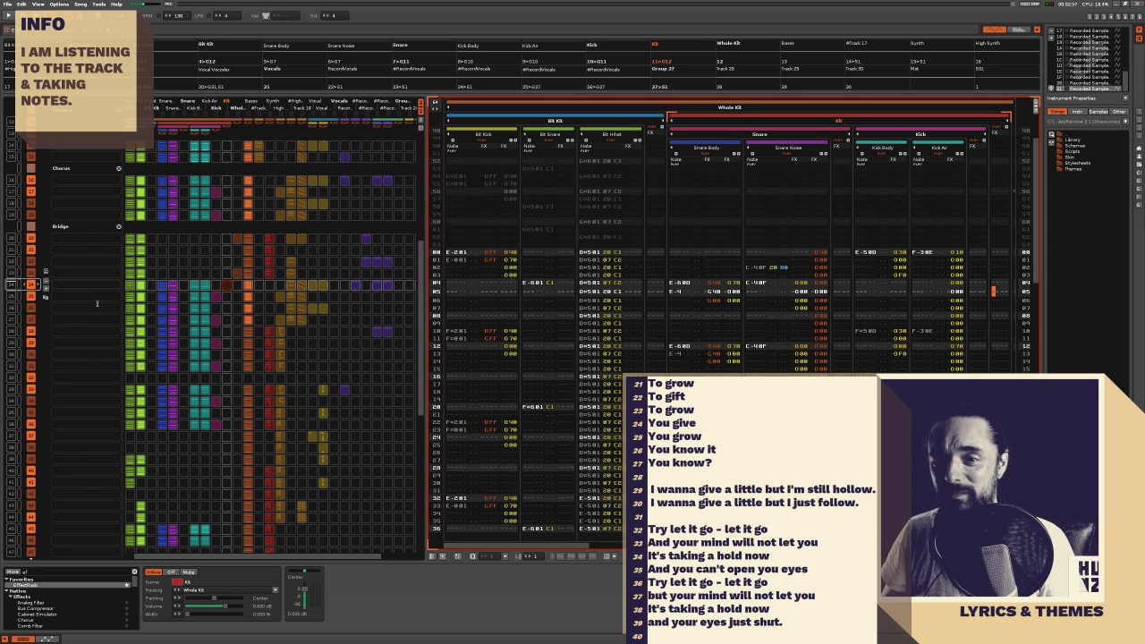
click(46, 271)
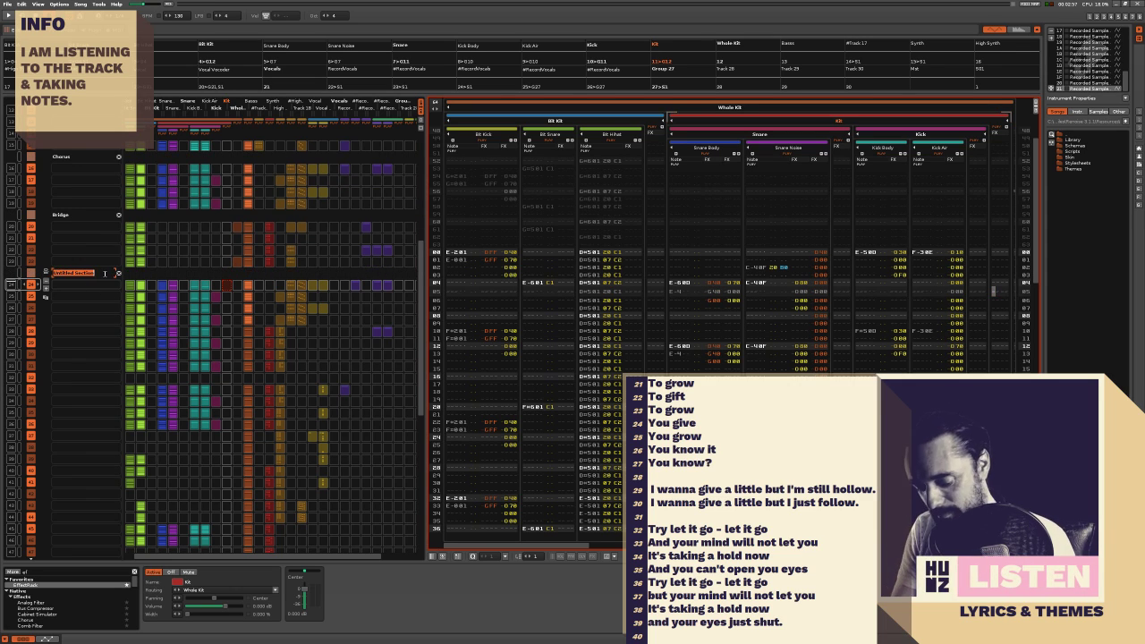
text(Chorus)
key(Return)
Start a new section at pattern 28 and name it Outro
scroll(152, 296, down, 1)
scroll(152, 296, down, 3)
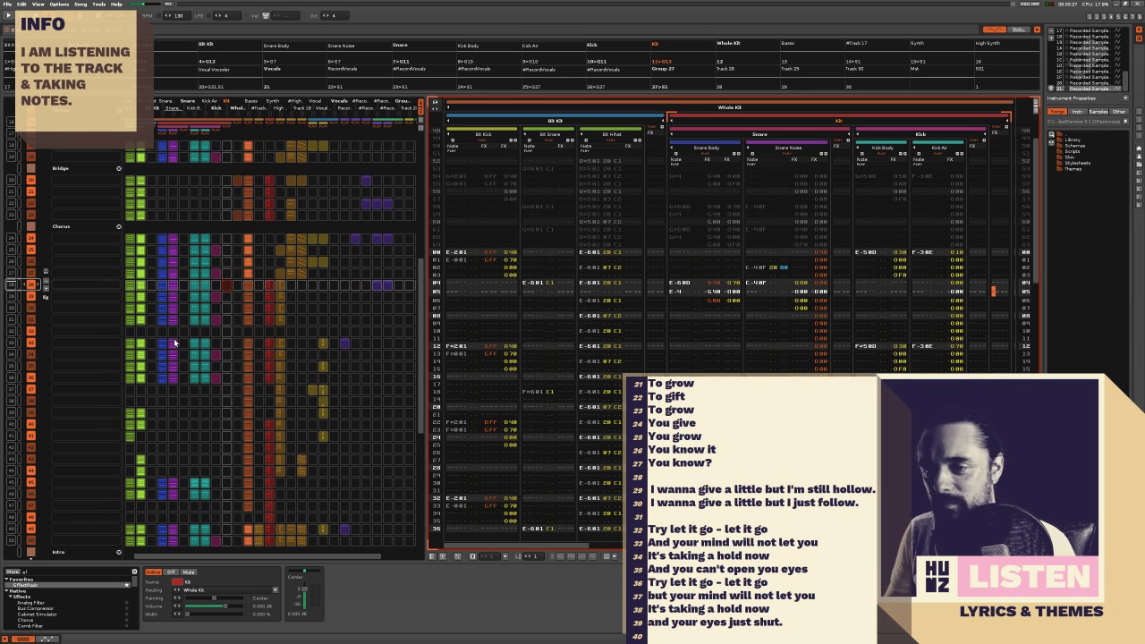
click(46, 278)
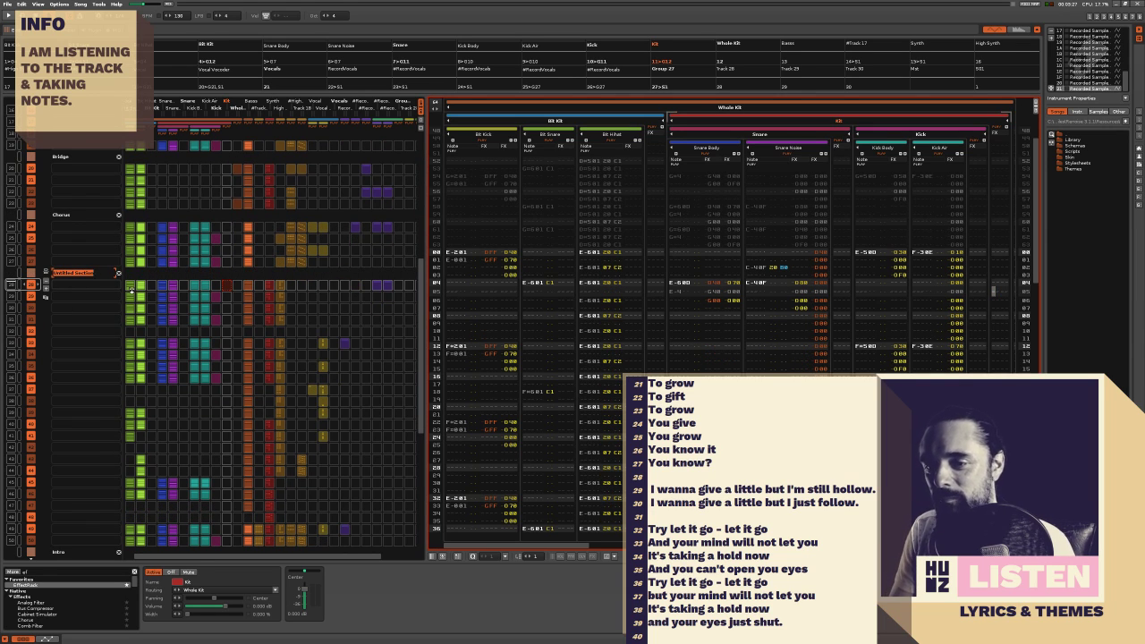
text(Ver)
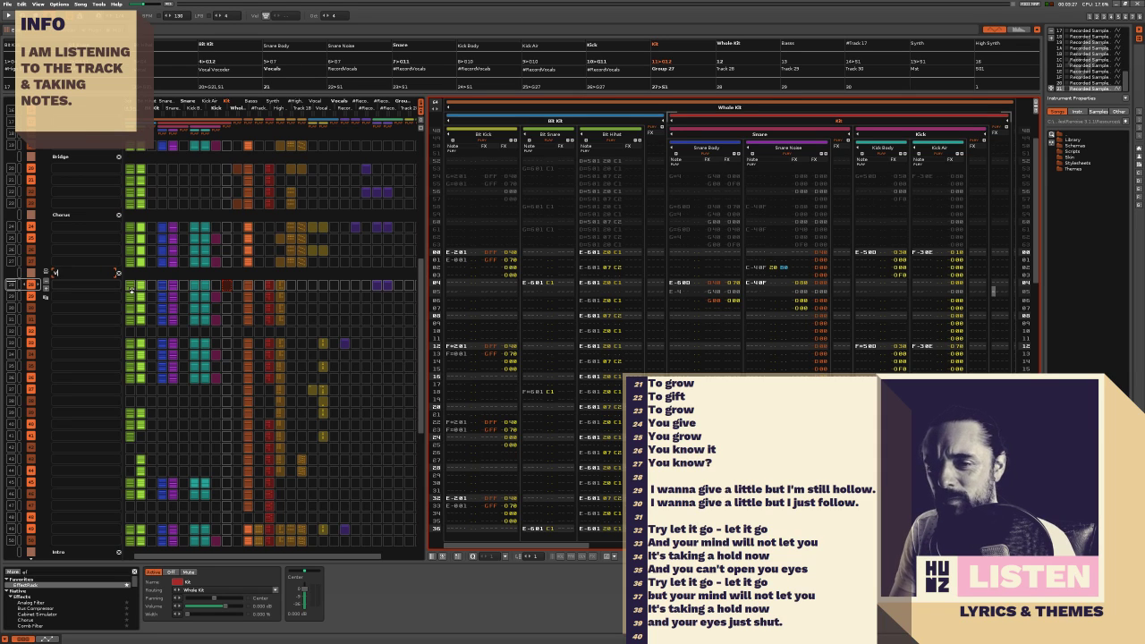
key(BackSpace)
key(BackSpace)
key(BackSpace)
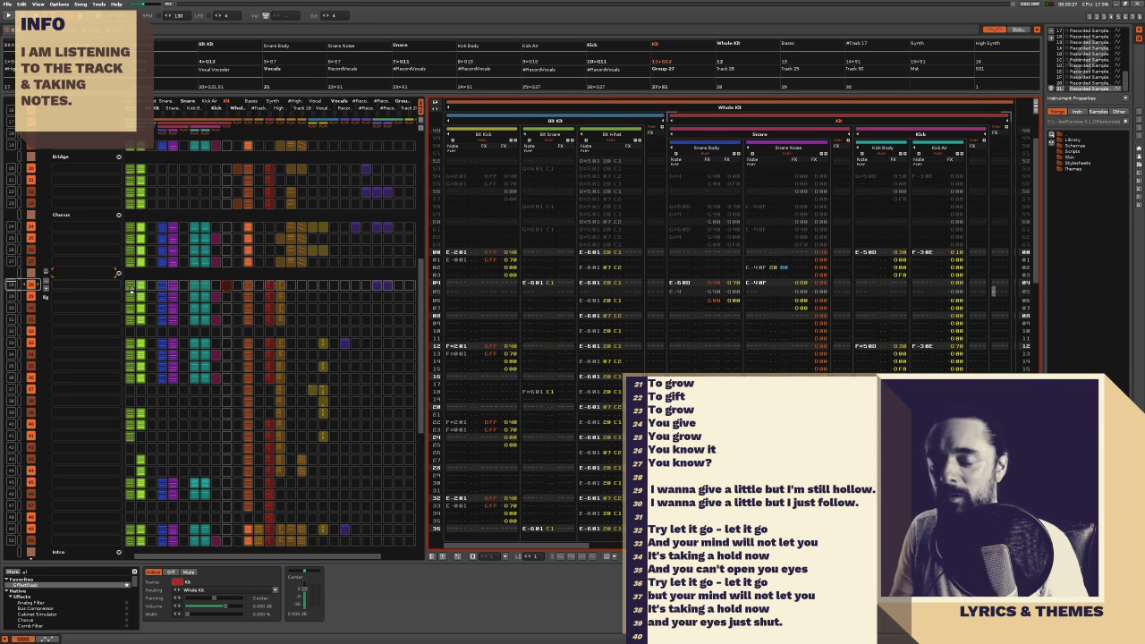
text(Outro)
key(Return)
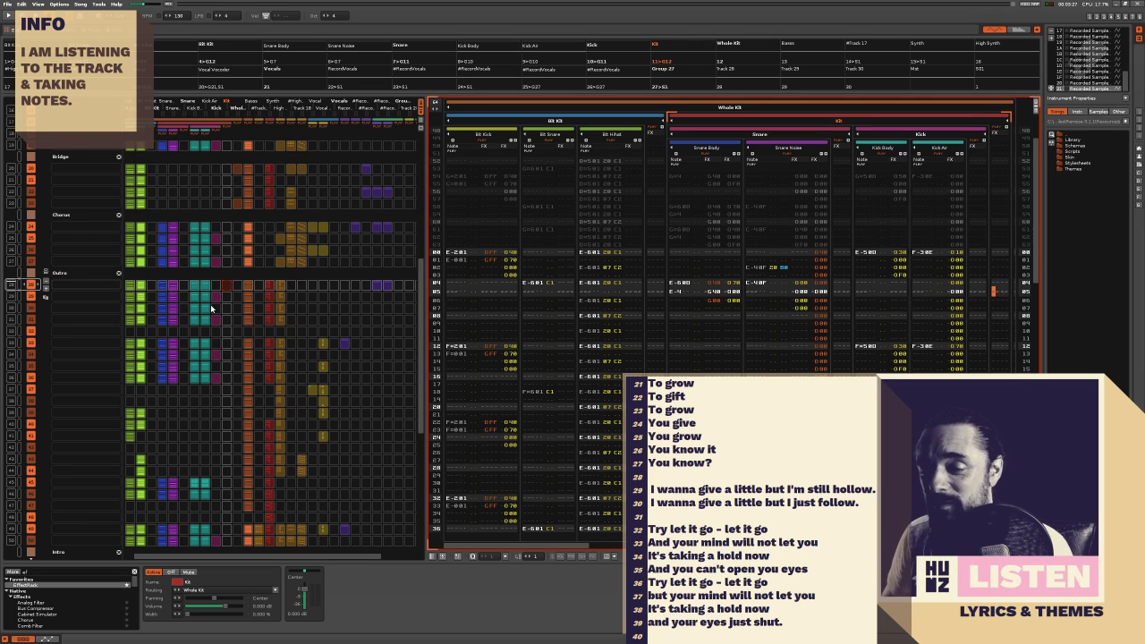
Start a new section at pattern 33, after the empty pattern, and name it End
scroll(132, 291, up, 4)
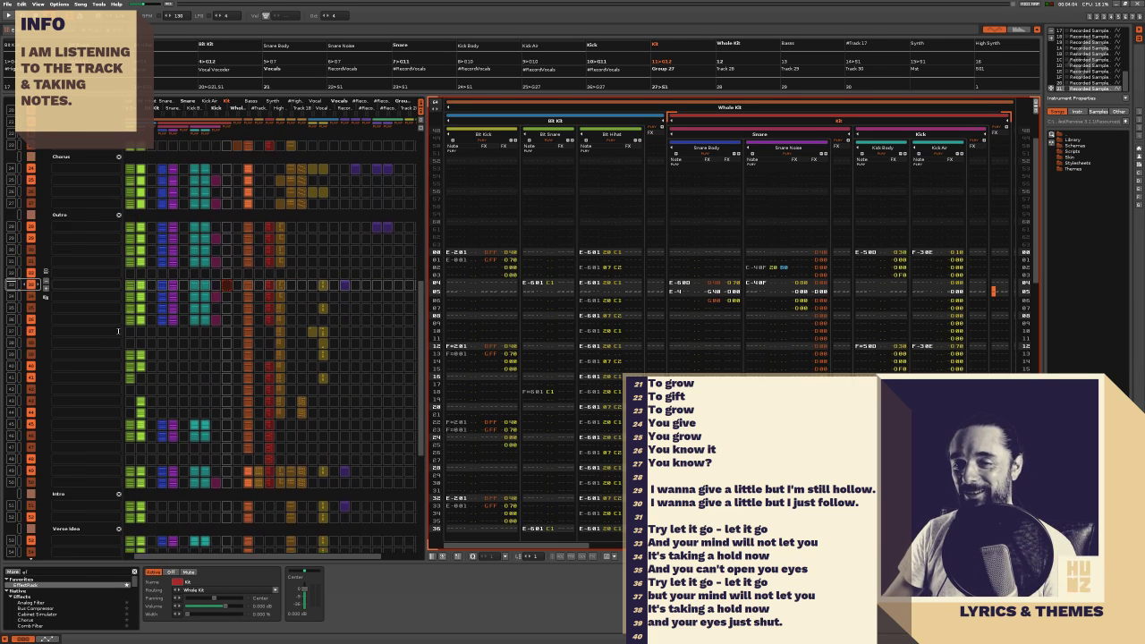
click(46, 271)
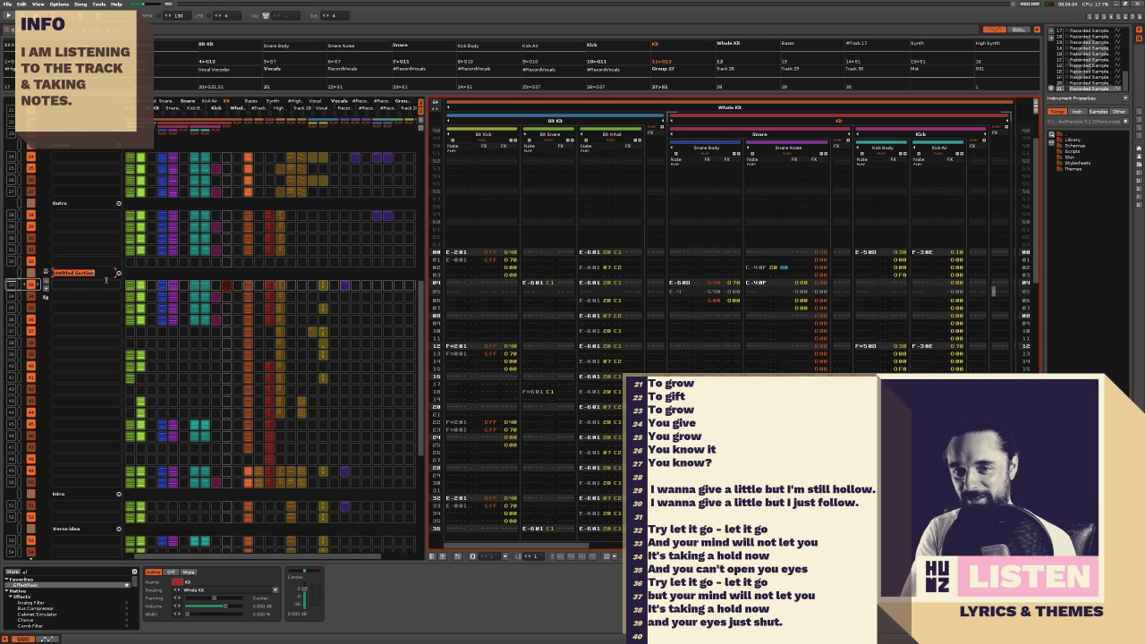
key(BackSpace)
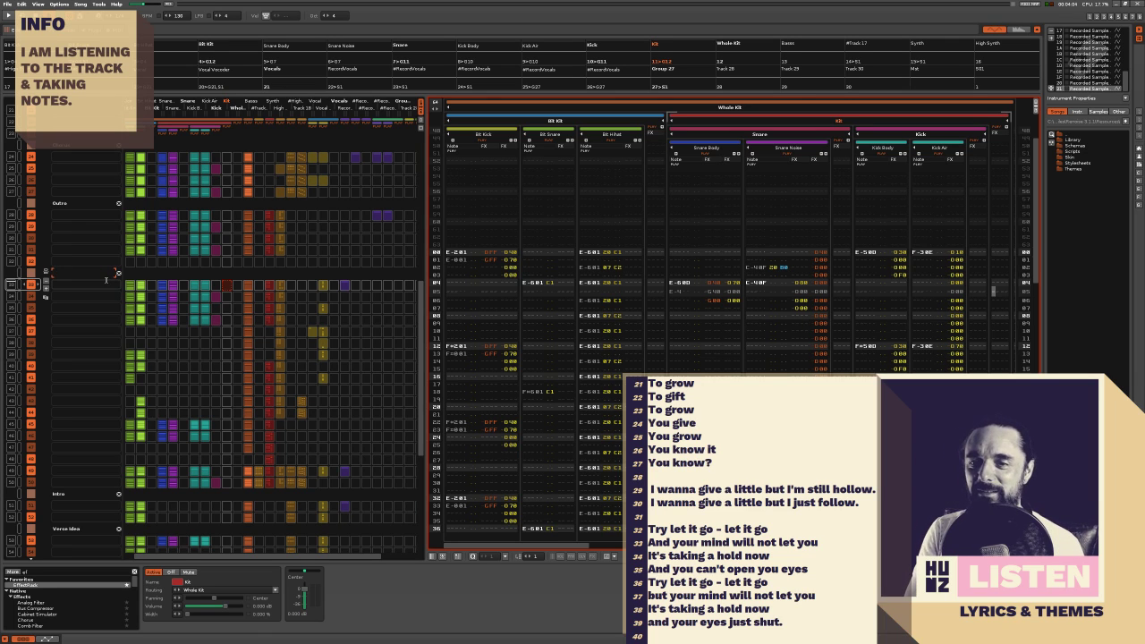
Review the sections from Intro to End in the pattern matrix and save the song
scroll(147, 237, up, 10)
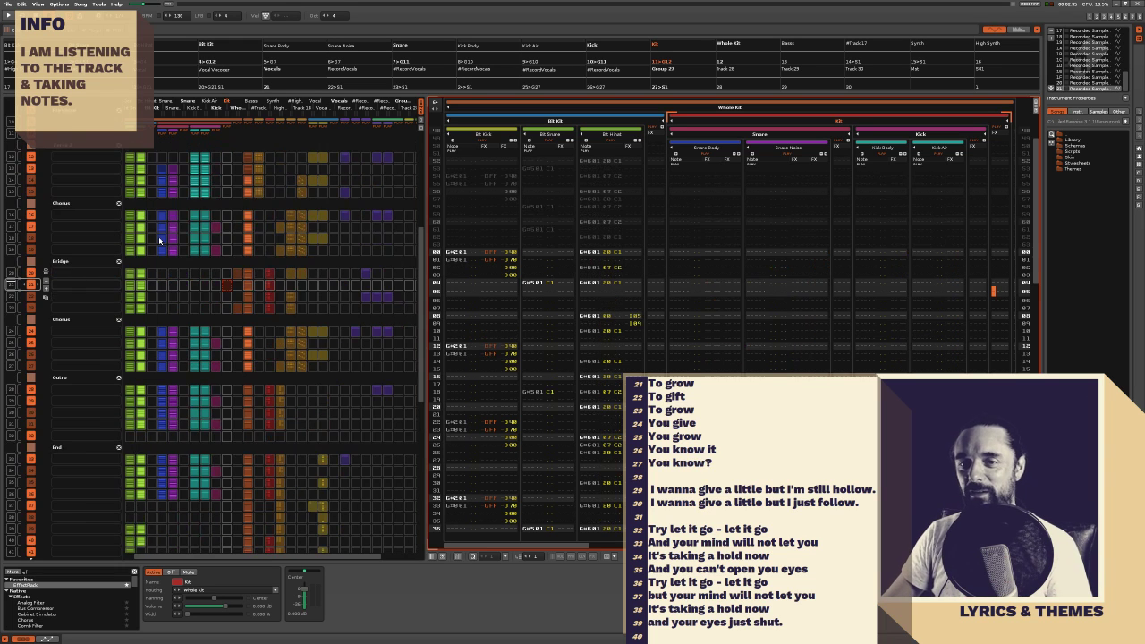
scroll(147, 237, up, 3)
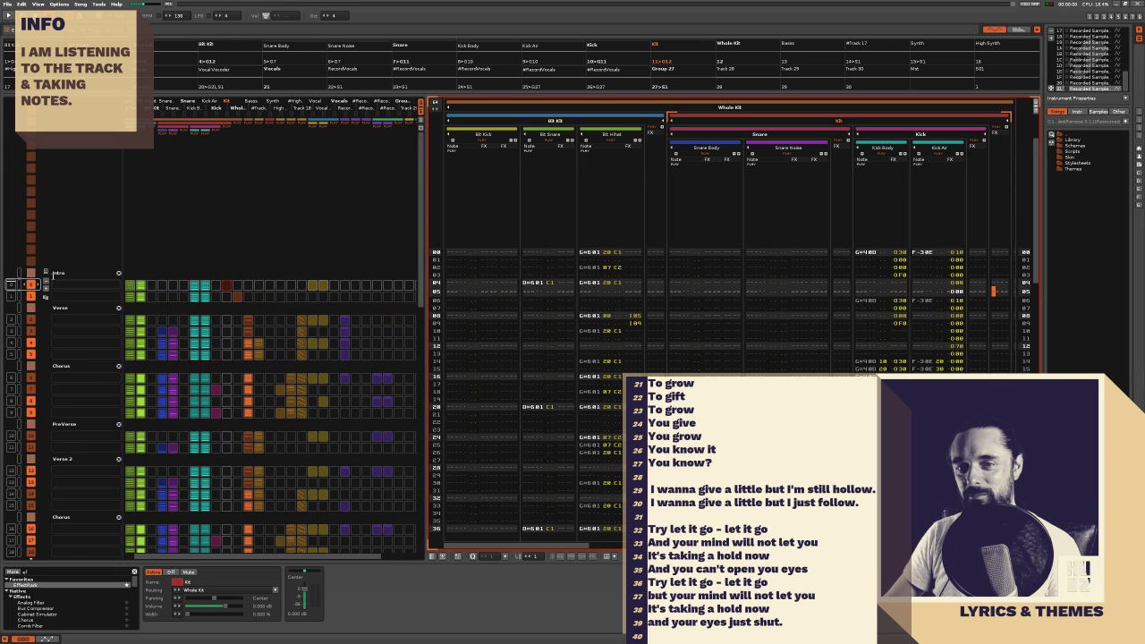
scroll(143, 424, down, 6)
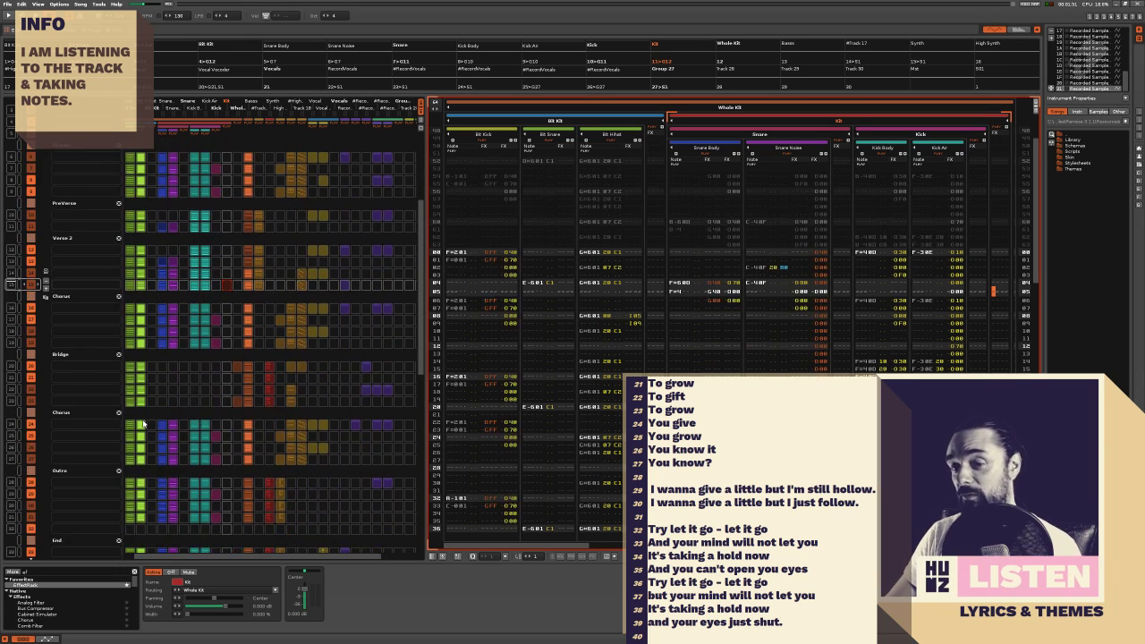
scroll(143, 423, down, 5)
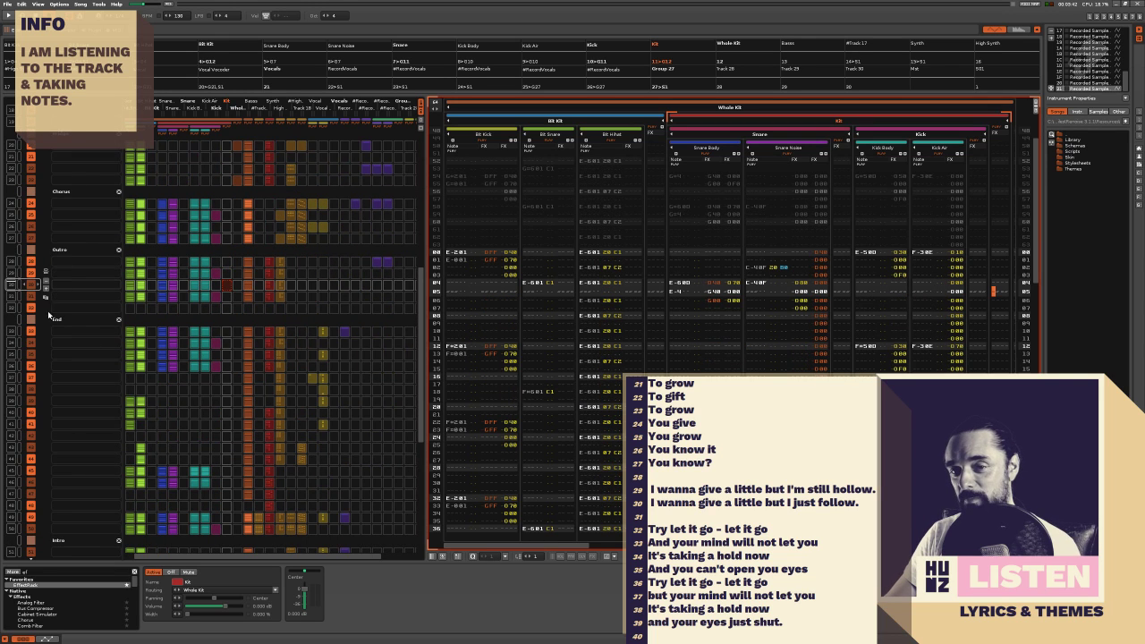
scroll(54, 317, up, 5)
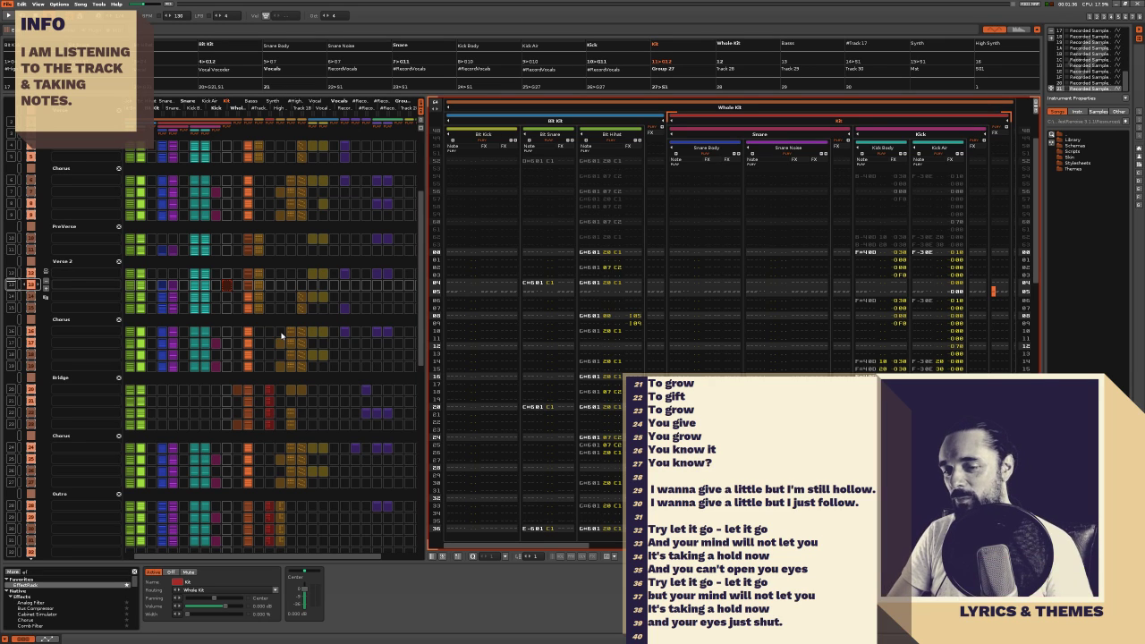
key(ctrl+s)
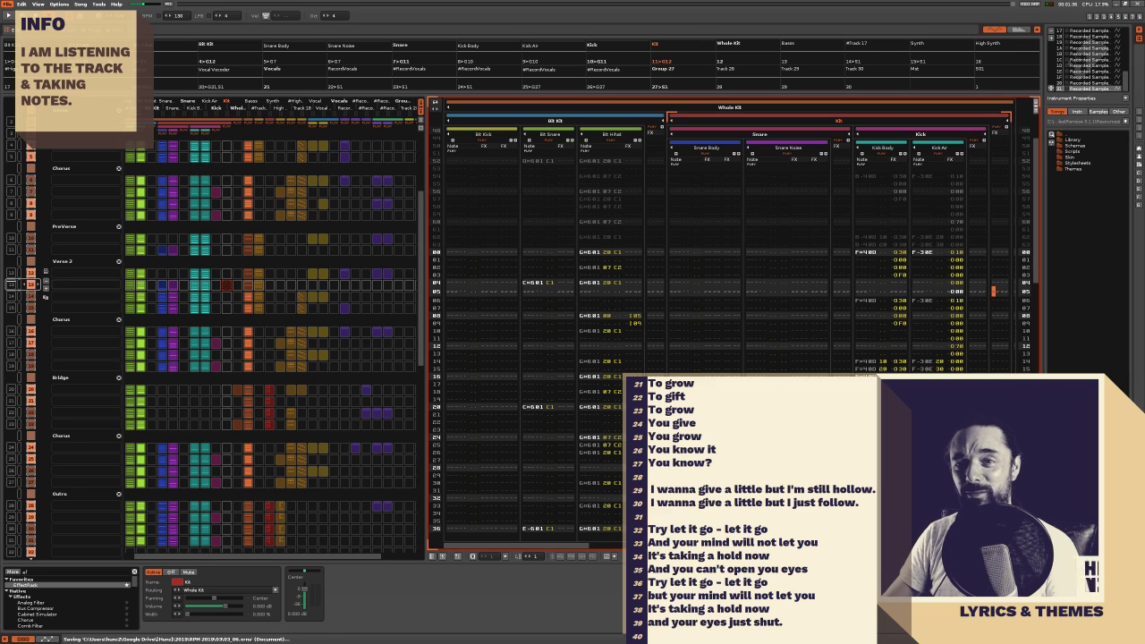
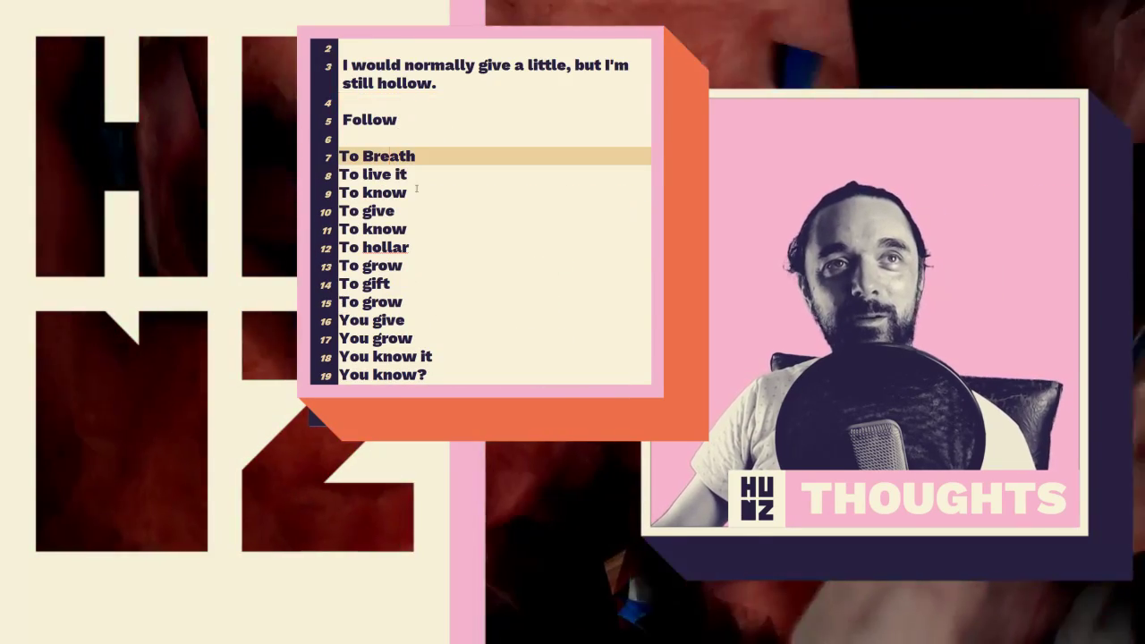
Switch to the lyrics document and go through lines 7 to 19, from "To Breath" to "You know?"
drag(427, 374, 327, 159)
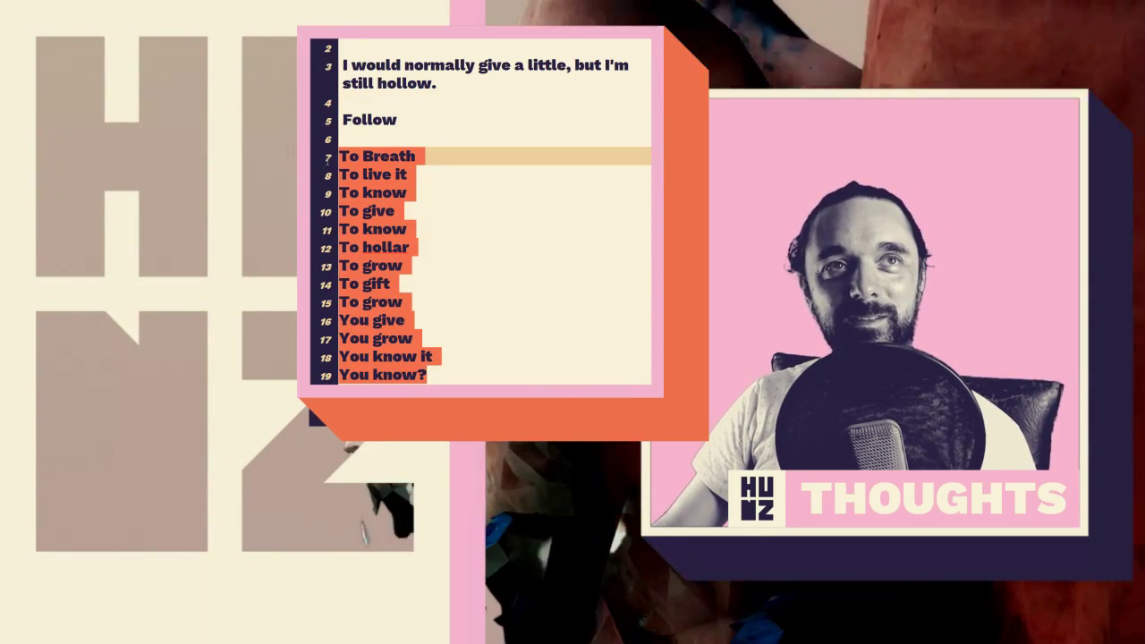
click(428, 162)
click(413, 174)
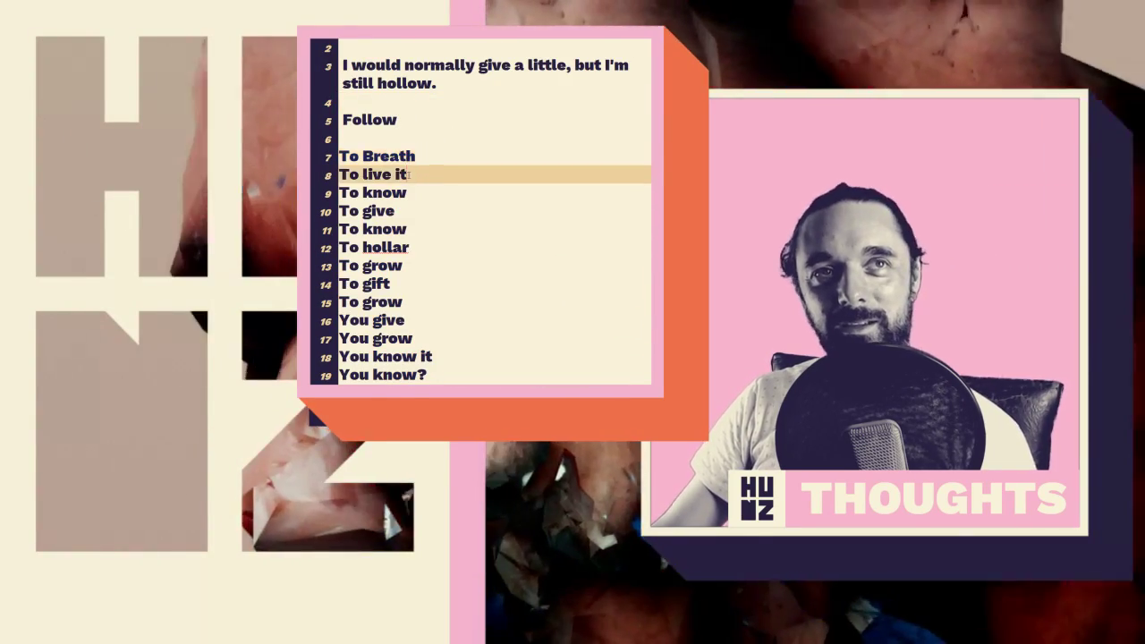
click(414, 192)
click(413, 211)
click(414, 223)
click(416, 247)
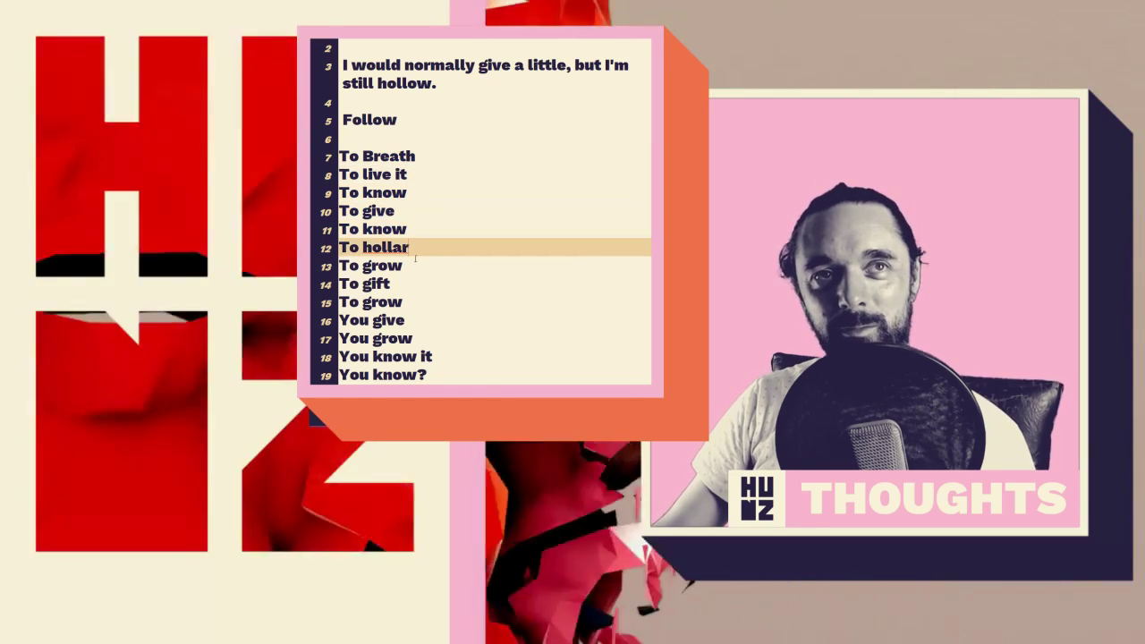
click(422, 266)
click(428, 248)
click(428, 266)
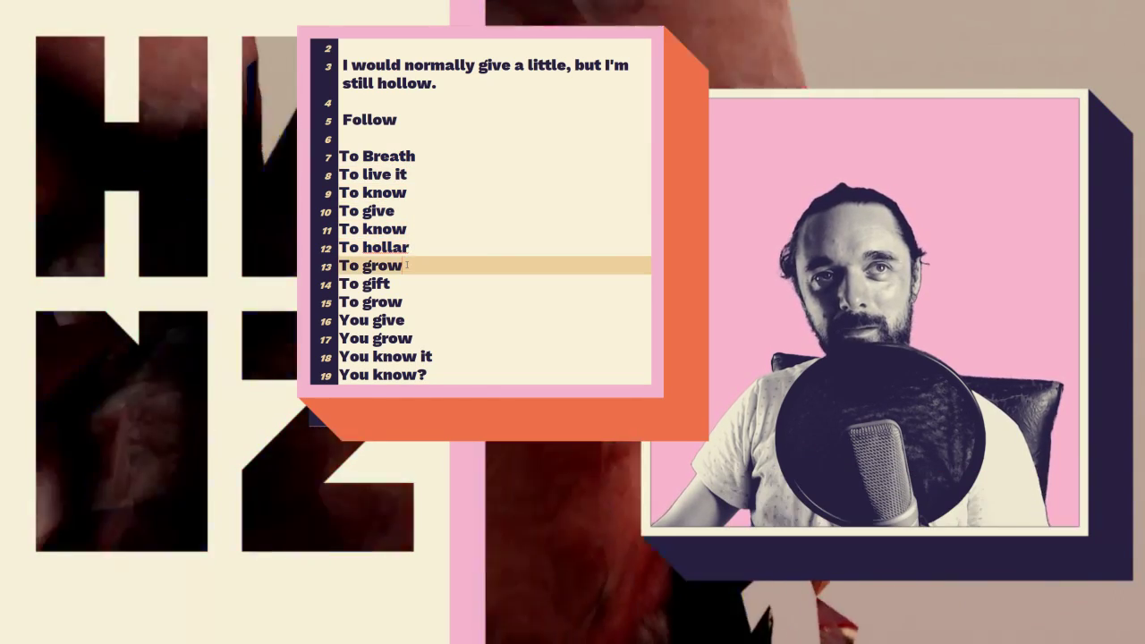
click(427, 248)
click(420, 156)
click(418, 174)
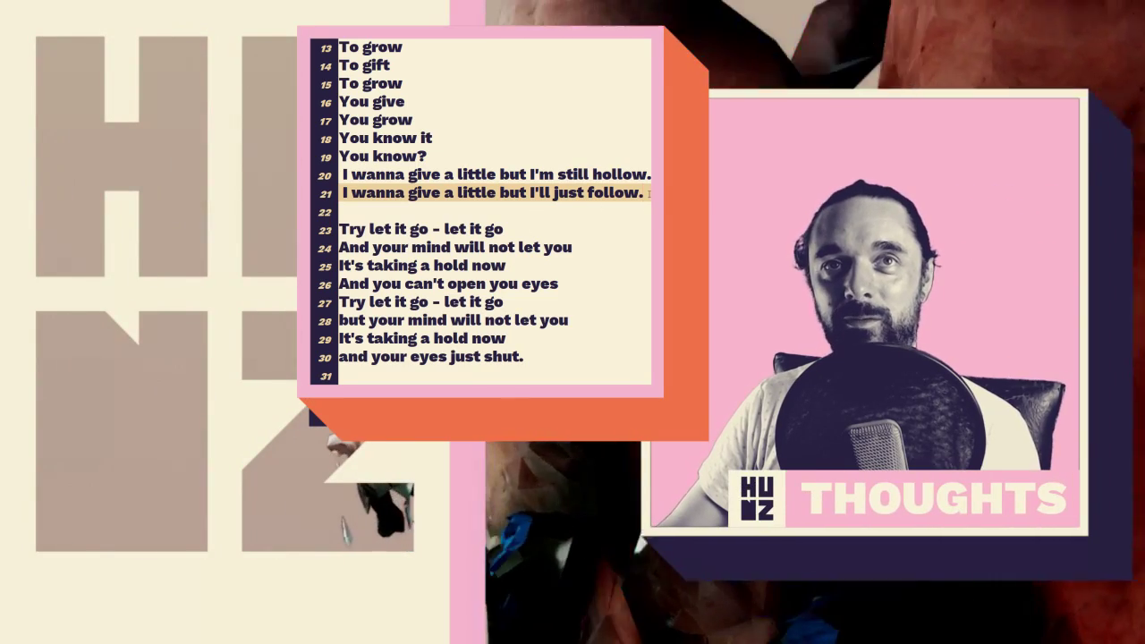
Go through the lyrics from line 21, "I wanna give a little but I'll just follow", to line 32, "Every time you fall apart"
click(505, 197)
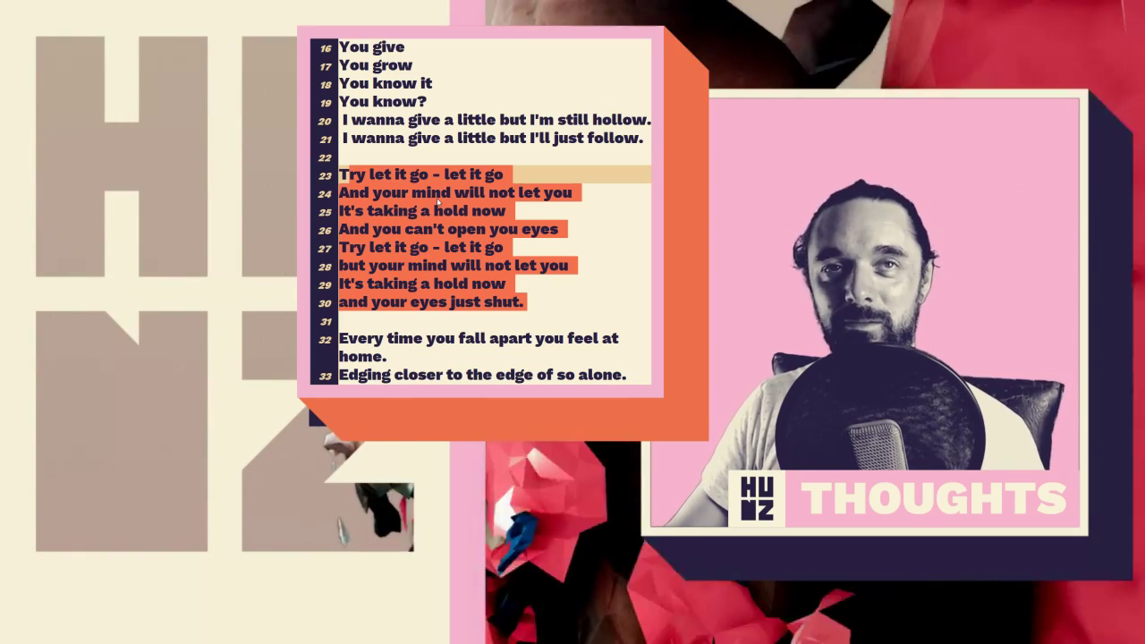
click(569, 193)
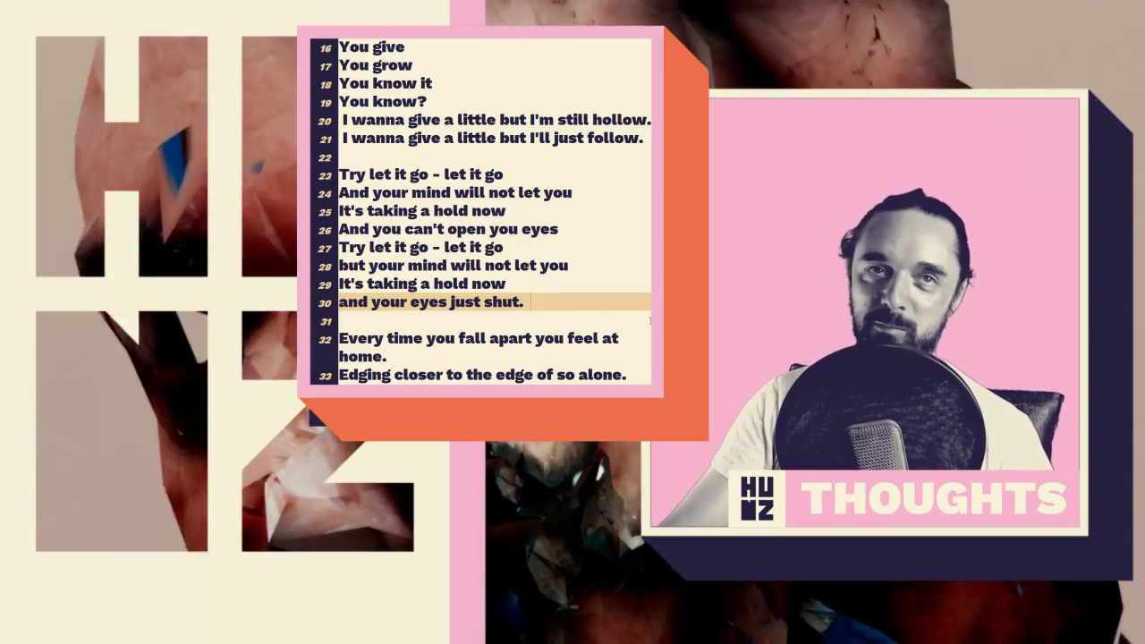
scroll(539, 346, up, 5)
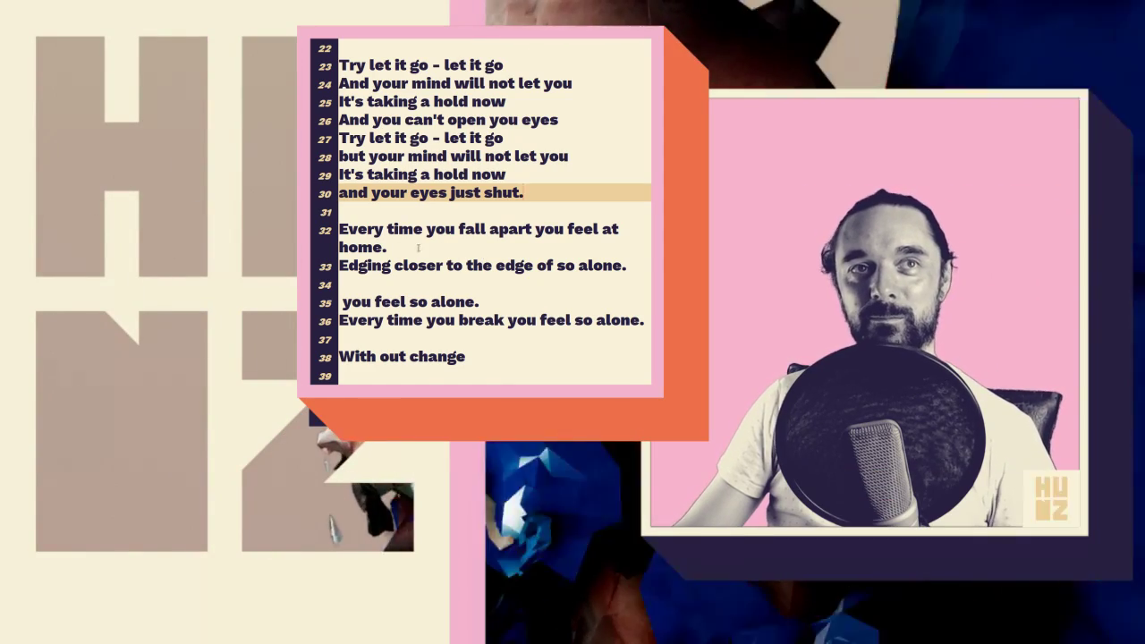
click(413, 248)
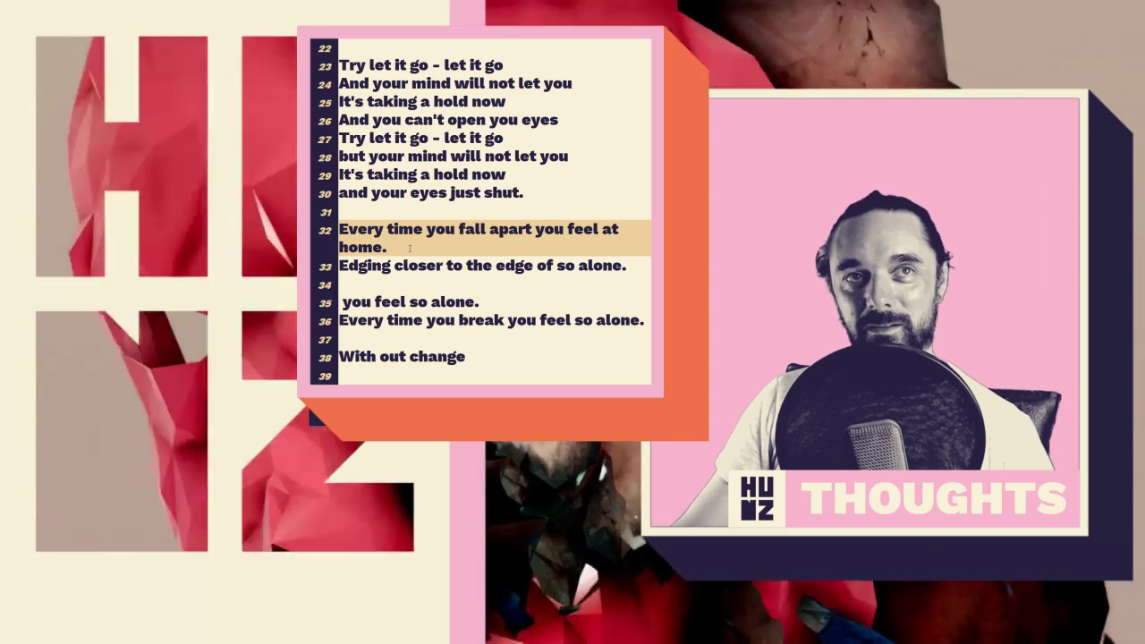
Examine lyric line 32, "Every time you fall apart you feel at home."
triple_click(394, 251)
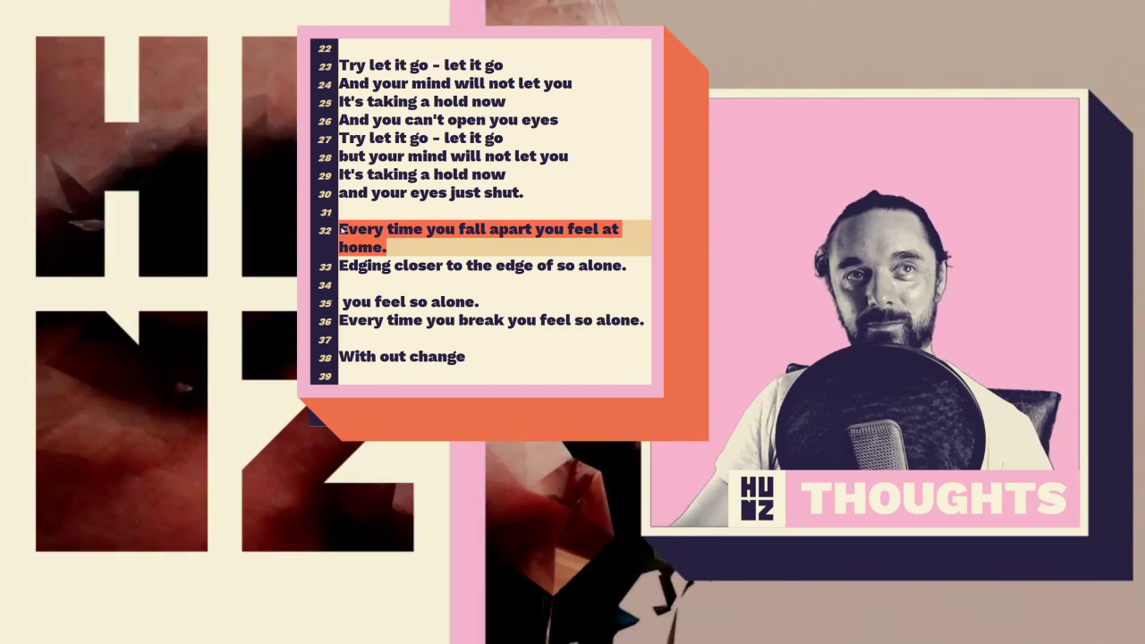
click(398, 249)
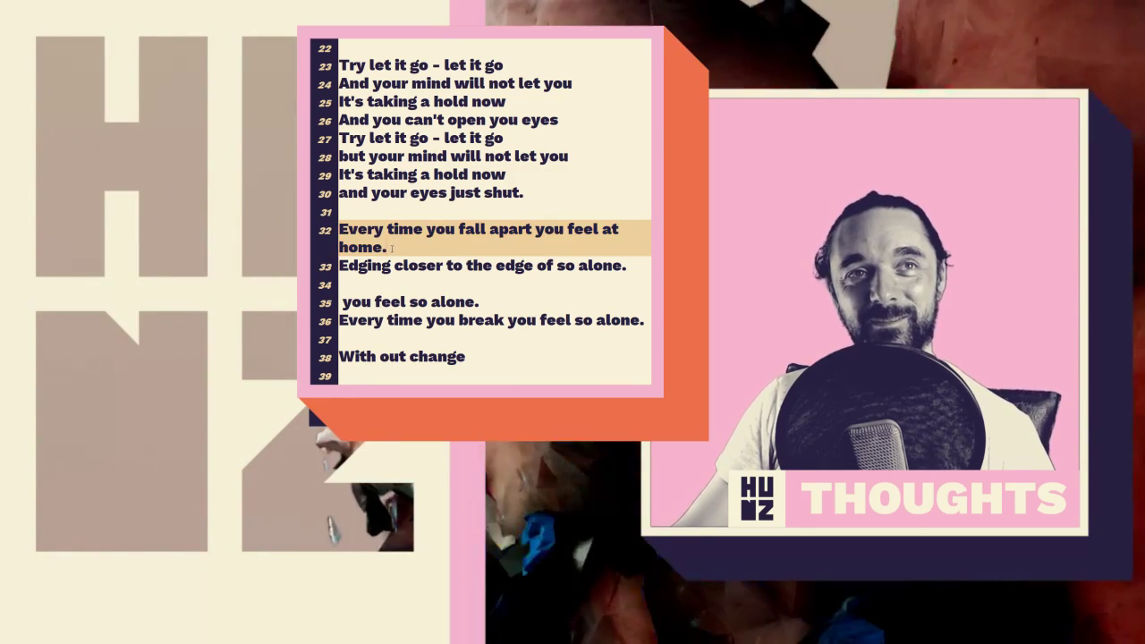
drag(390, 249, 356, 229)
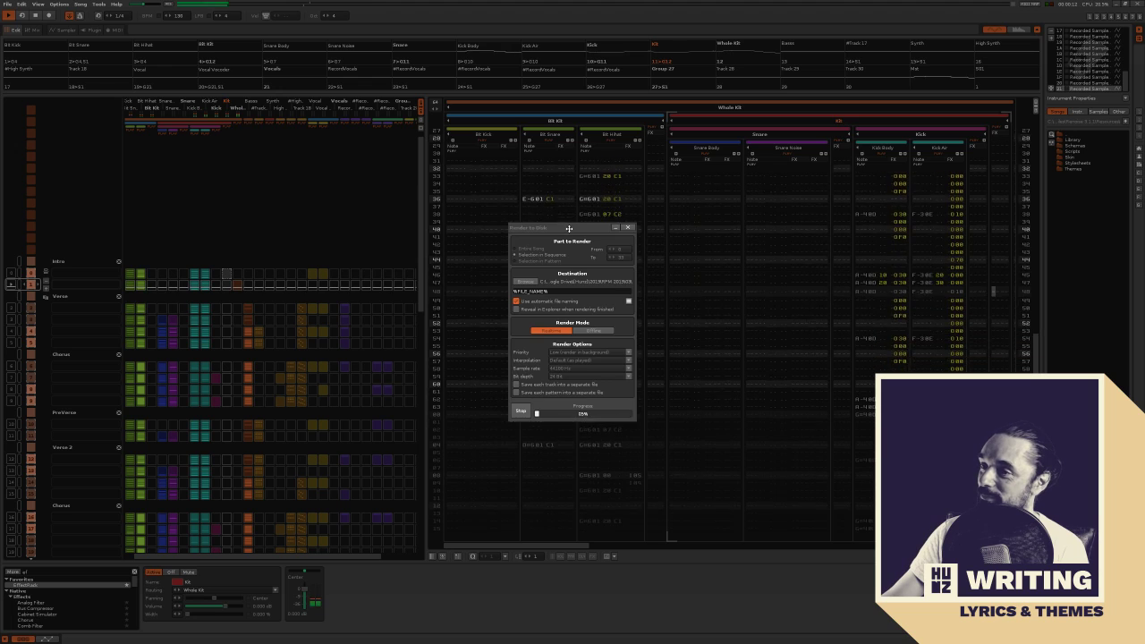
drag(567, 228, 511, 279)
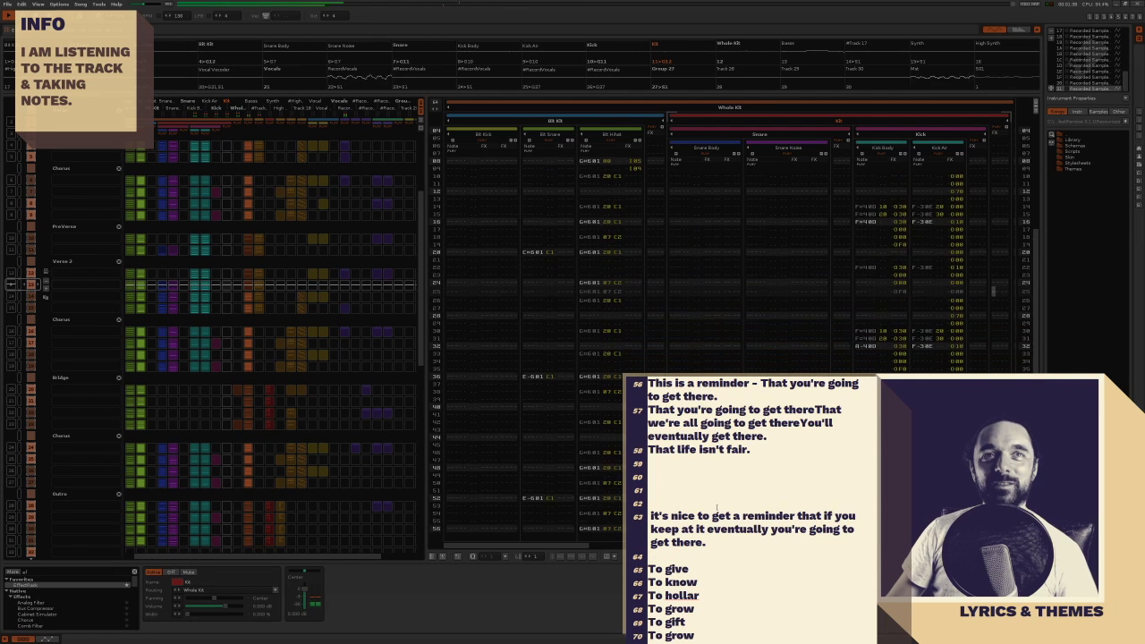
Remove three of the blank lines between "That life isn't fair." and "it's nice to get a reminder" in the lyrics
click(756, 450)
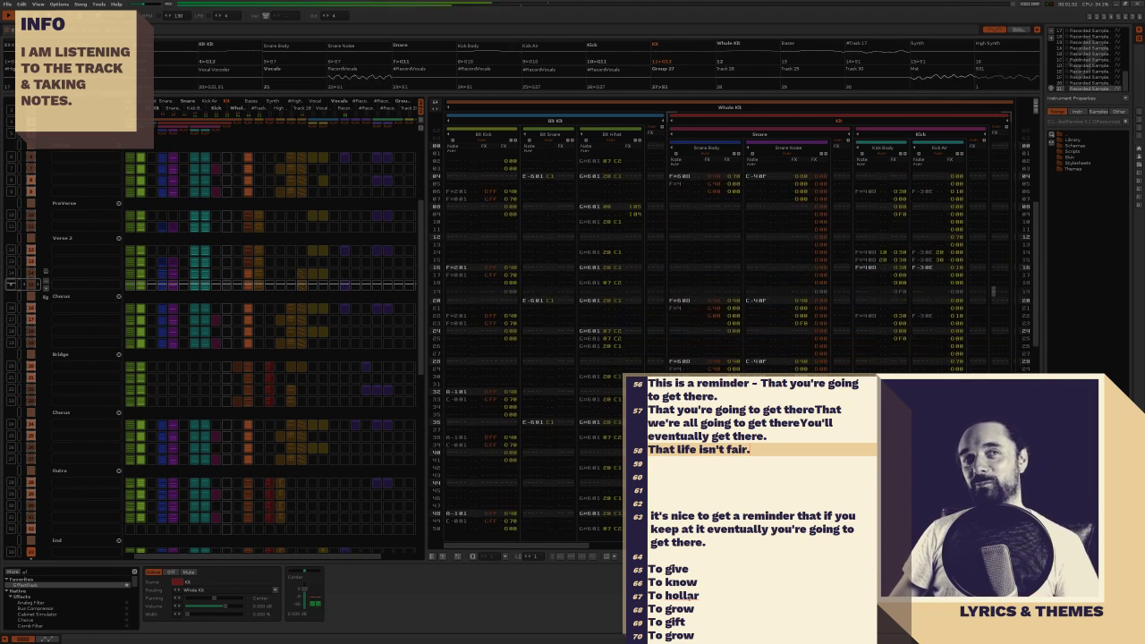
click(717, 543)
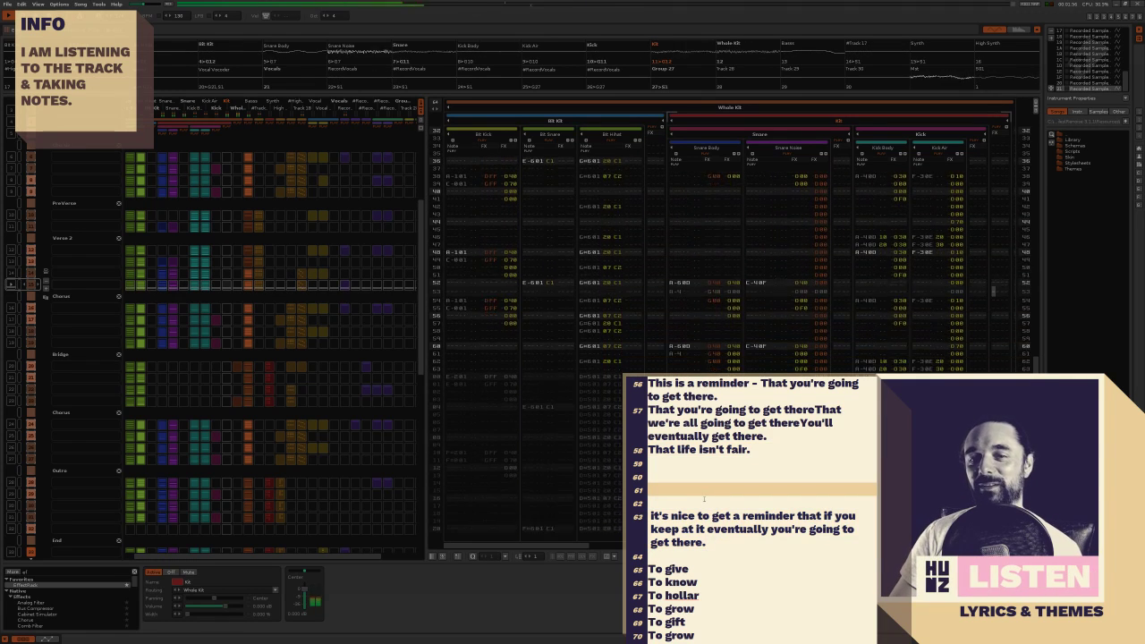
key(Delete)
key(Delete)
key(Delete)
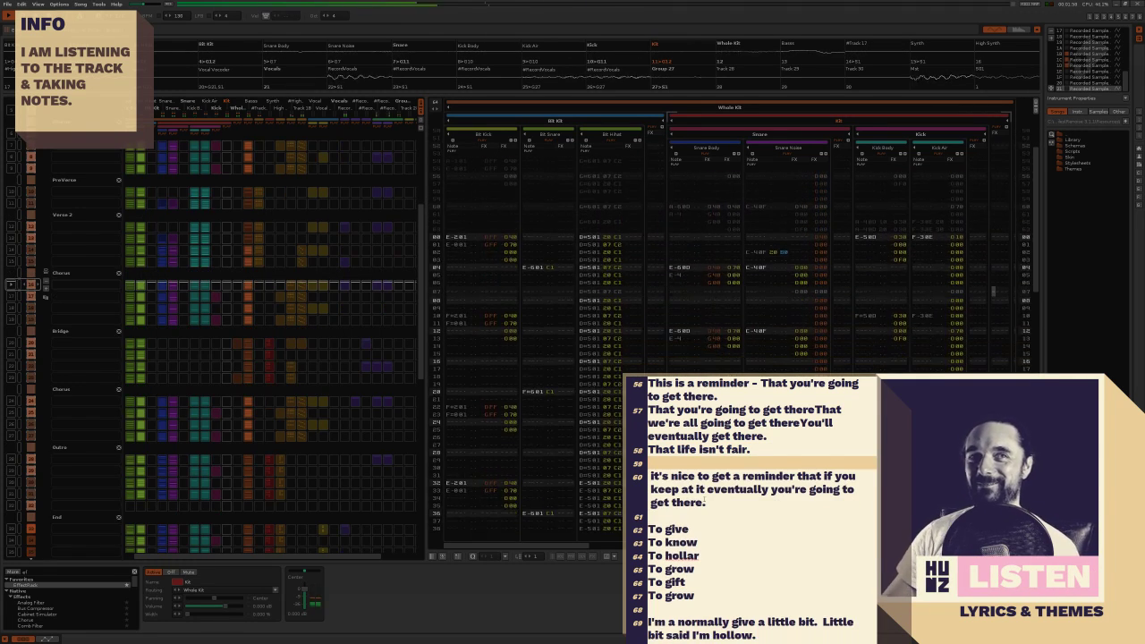
Read the lyric notes from "it's nice to get a reminder" down to "Maybe we're already there."
click(705, 500)
scroll(753, 590, down, 3)
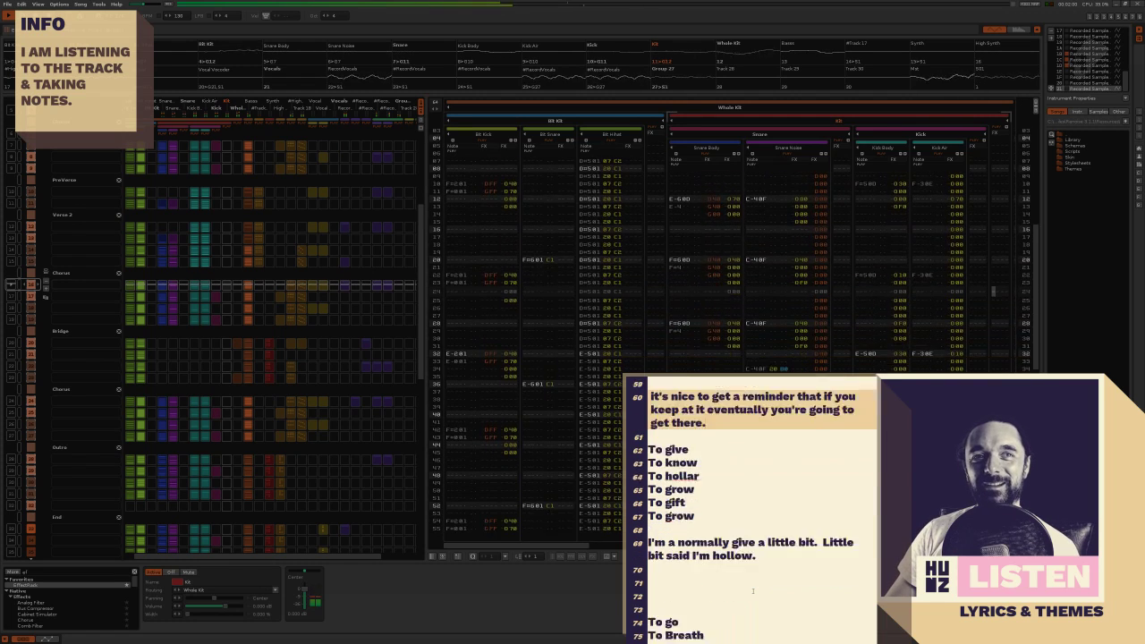
scroll(753, 590, down, 2)
drag(778, 481, 668, 477)
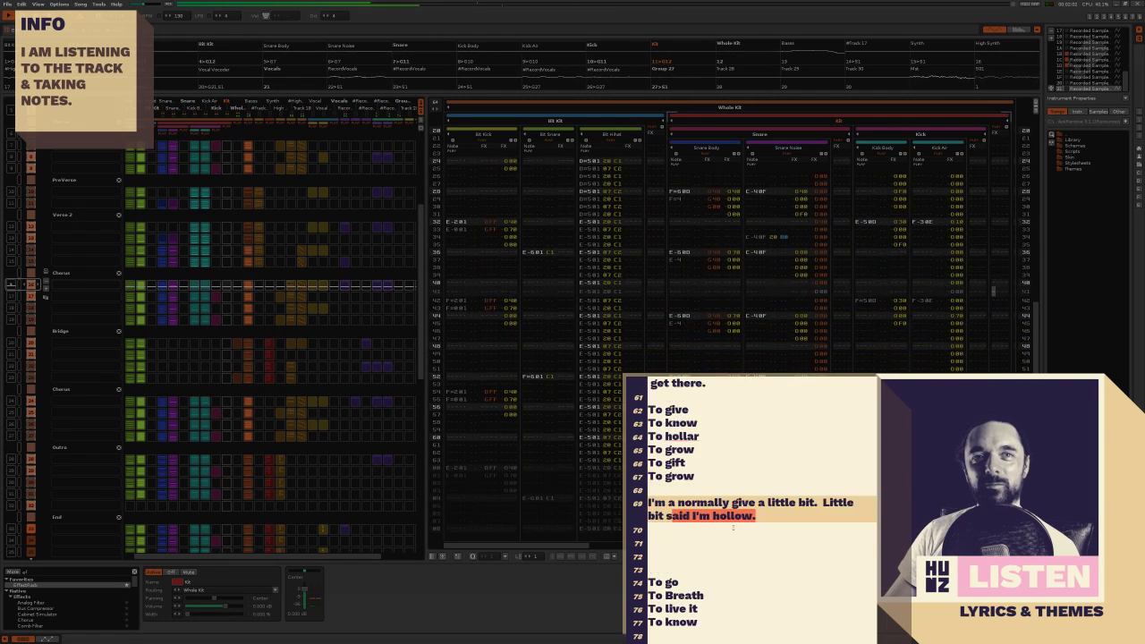
scroll(734, 528, down, 4)
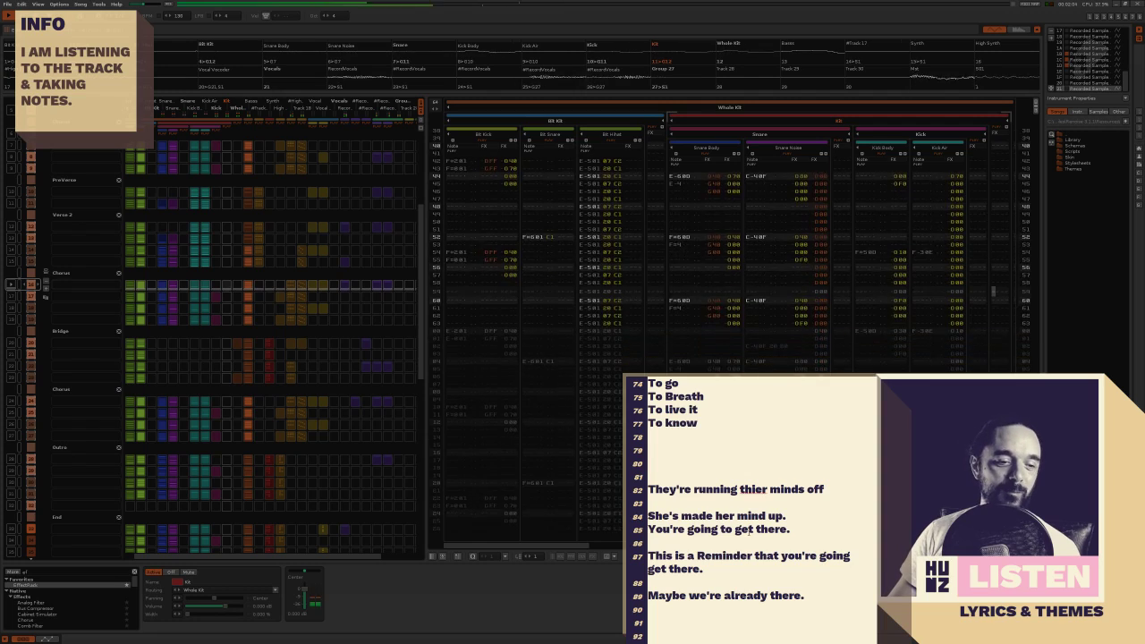
Compare the line "I would normally give a little, but I'm still hollow." with the earlier lyrics from line 8 onward
scroll(751, 510, up, 8)
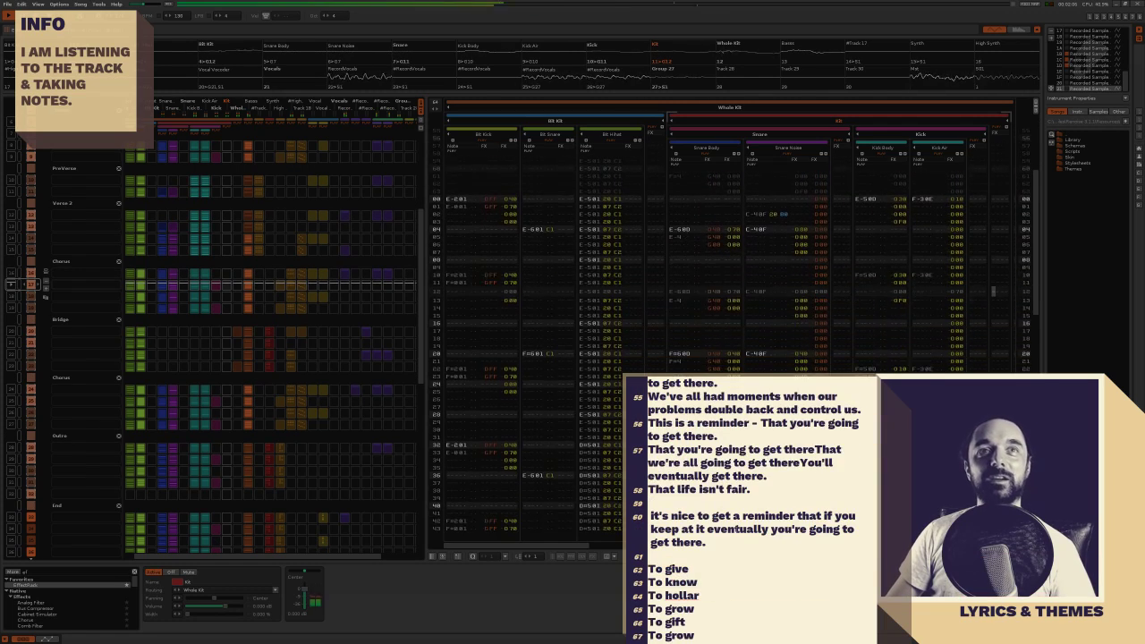
scroll(751, 510, up, 3)
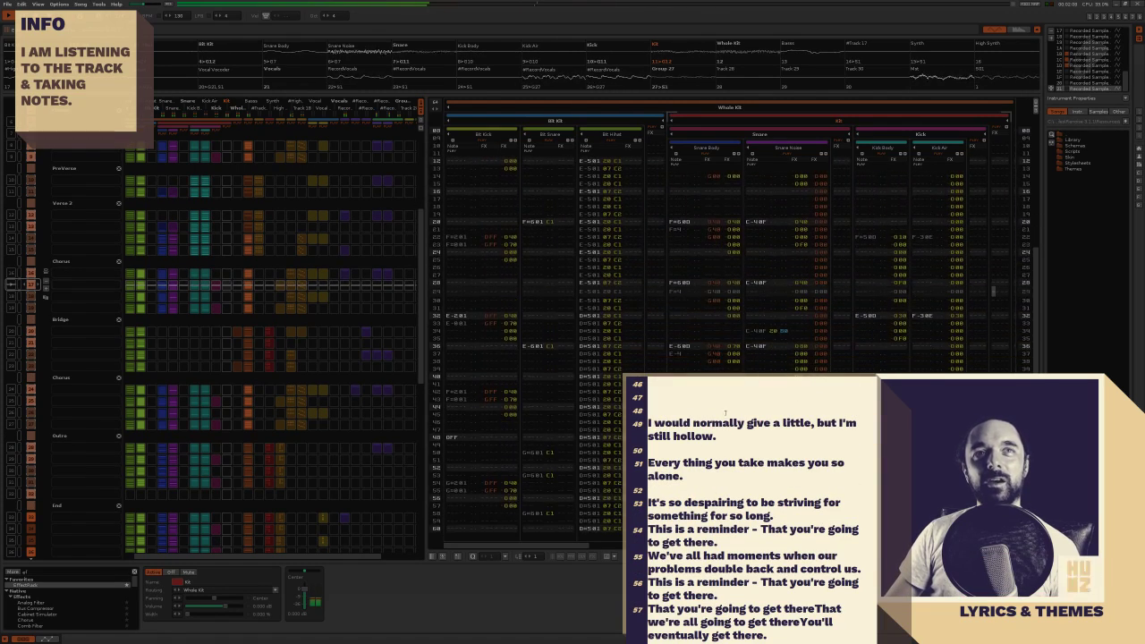
drag(716, 436, 647, 422)
scroll(772, 464, up, 5)
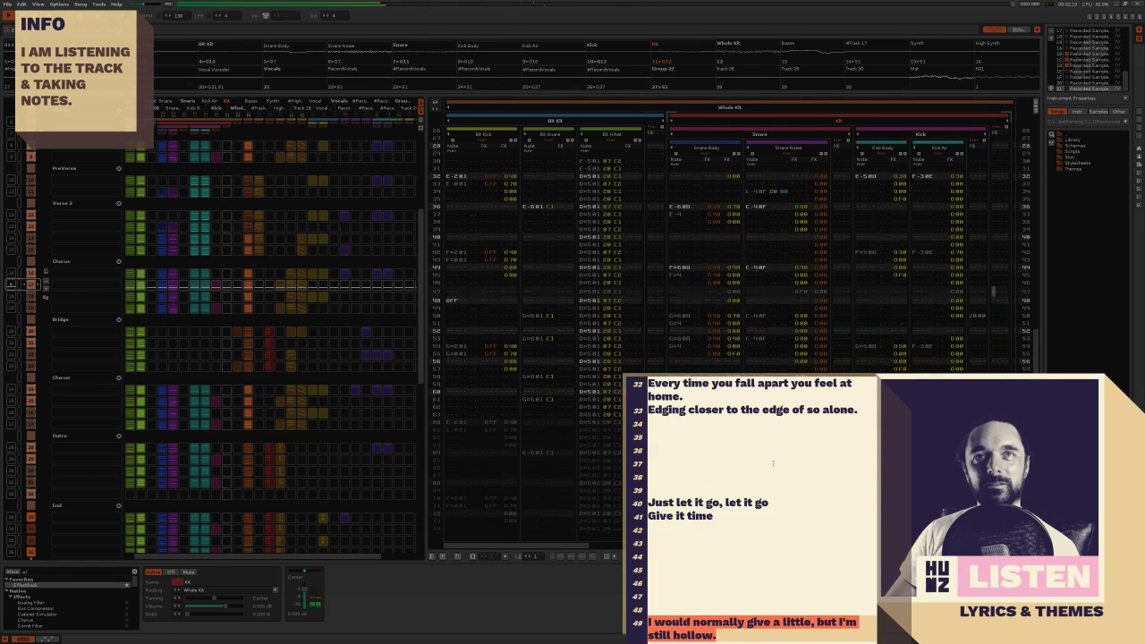
scroll(773, 463, up, 8)
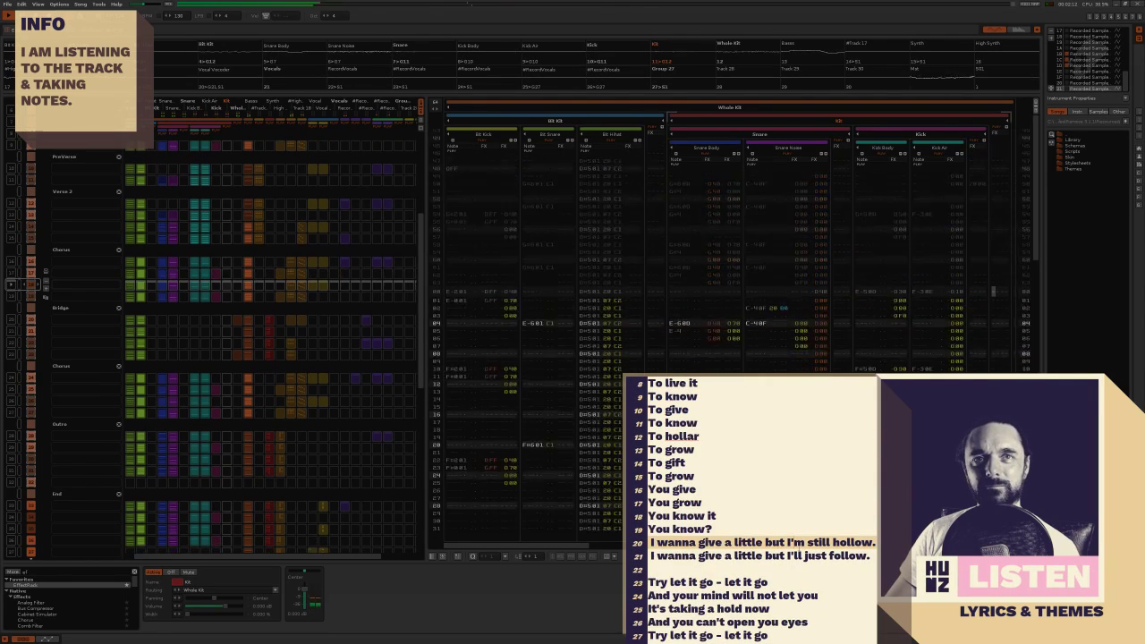
scroll(768, 536, down, 6)
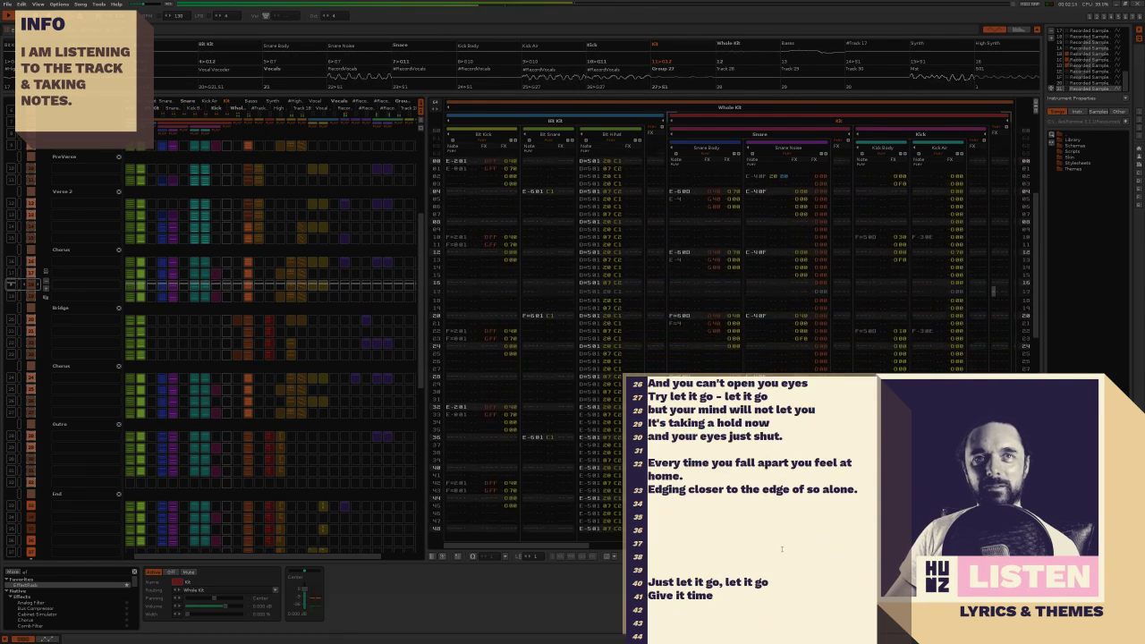
scroll(782, 547, down, 4)
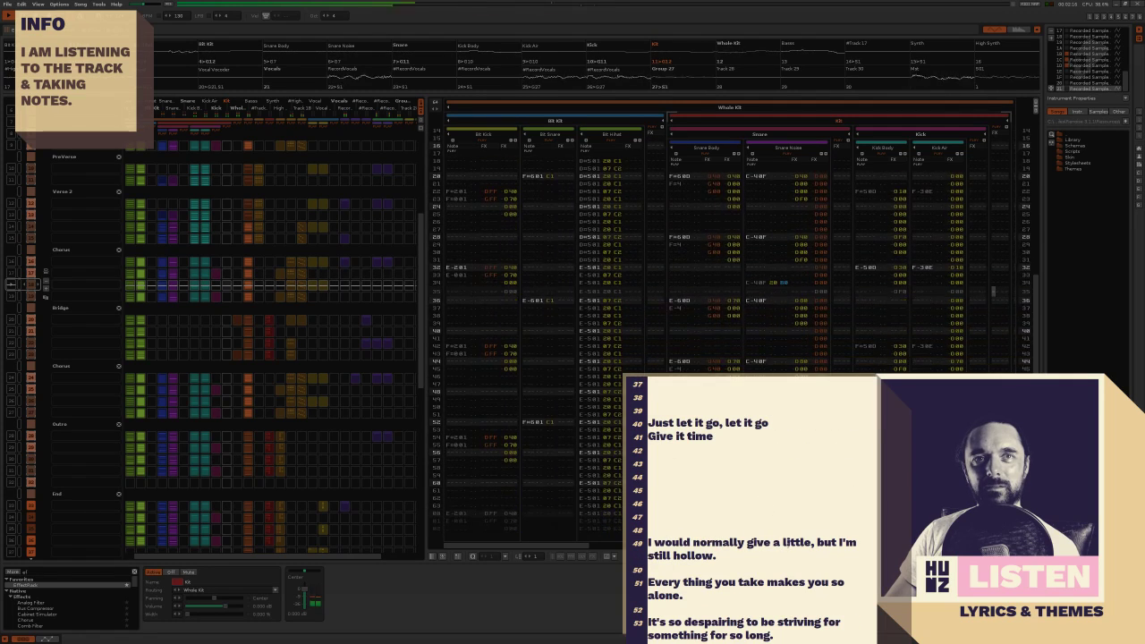
scroll(737, 554, up, 8)
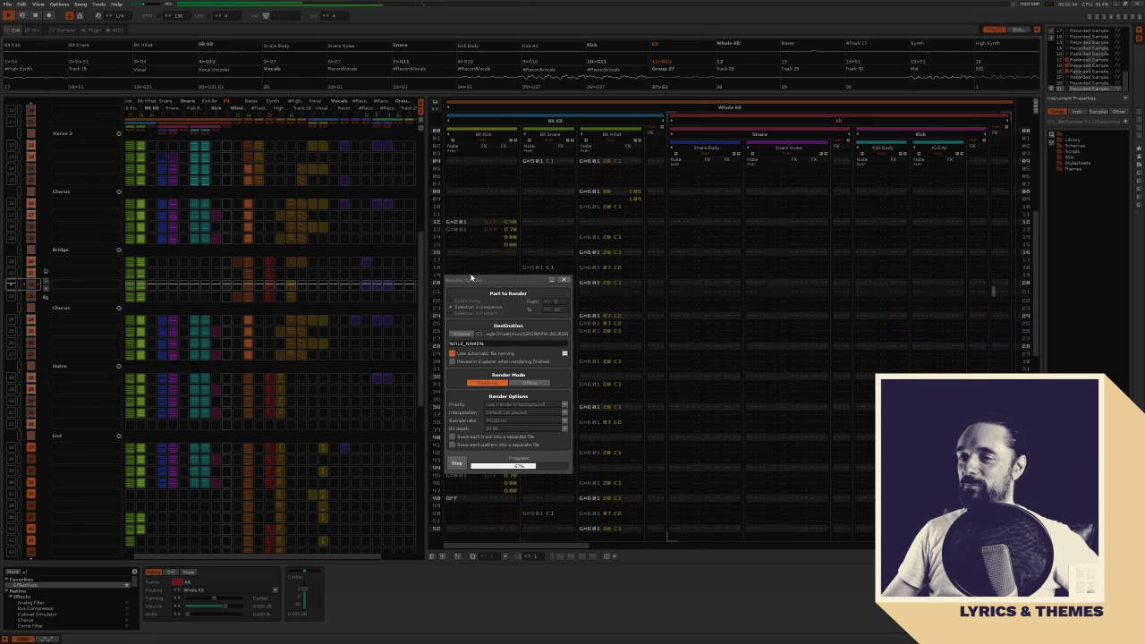
Keep the Render to Disk dialog out of the way during rendering and close it once the render is done
drag(509, 280, 987, 175)
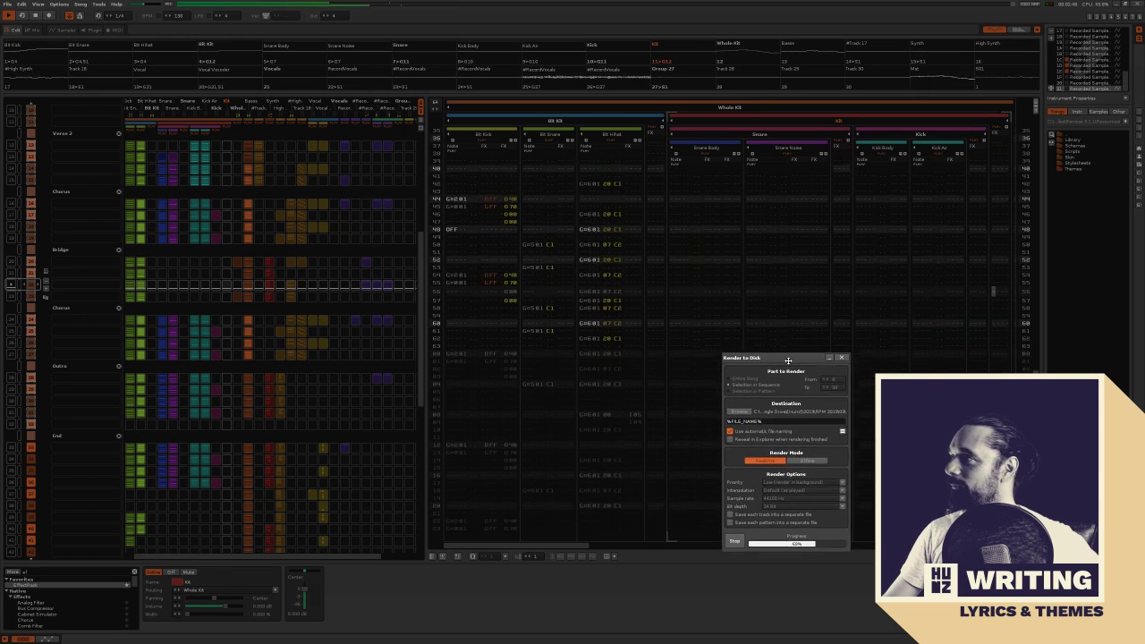
drag(788, 360, 548, 336)
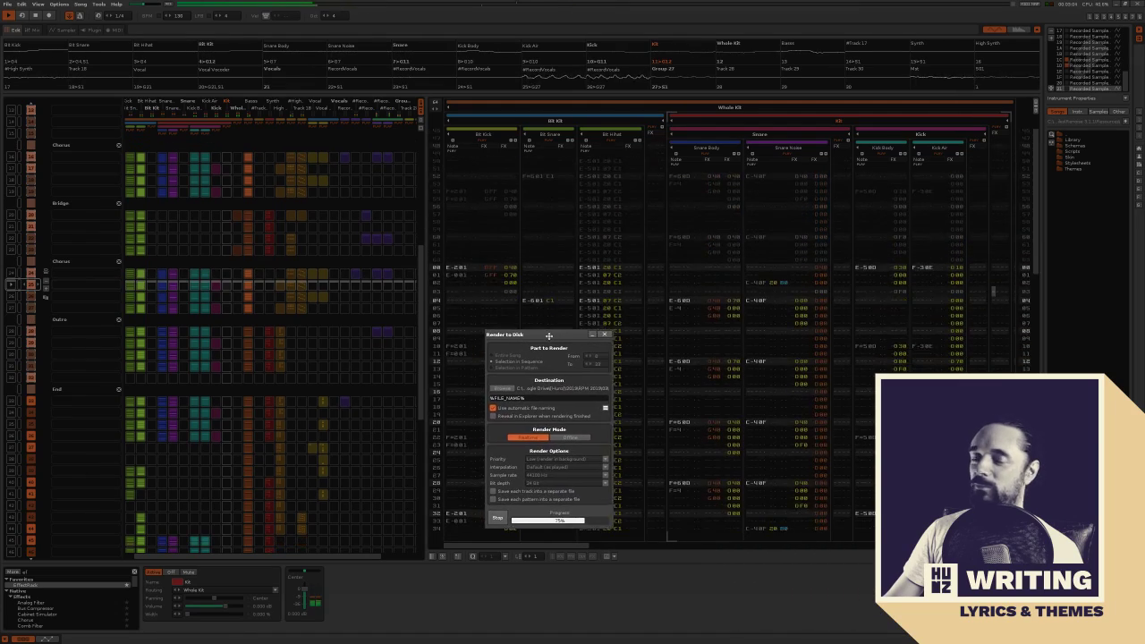
drag(496, 308, 67, 9)
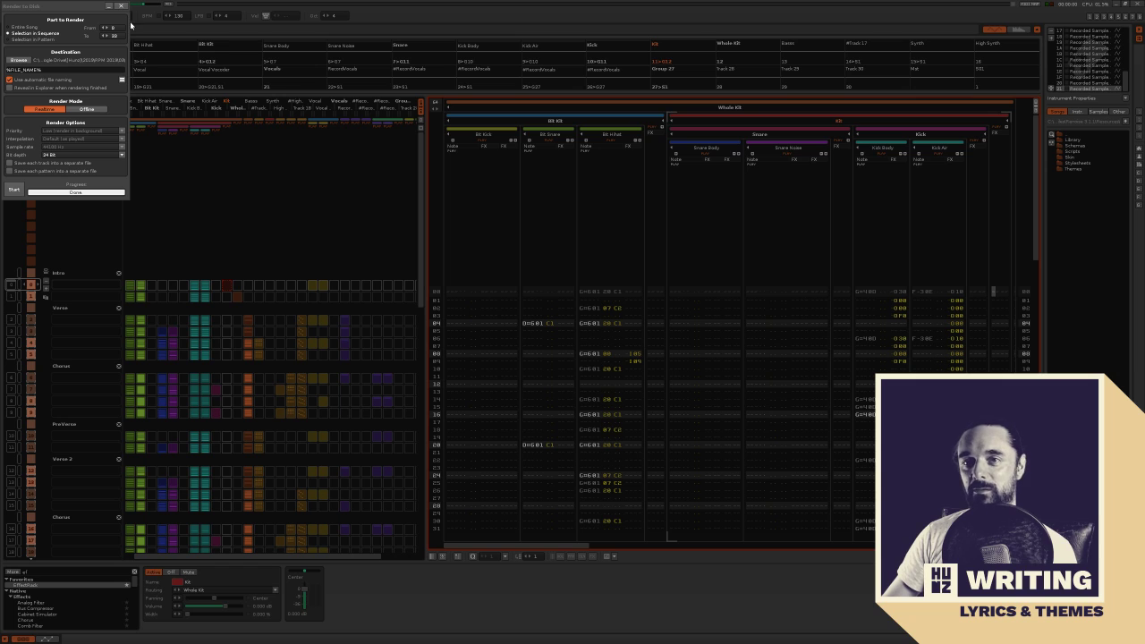
drag(78, 8, 464, 191)
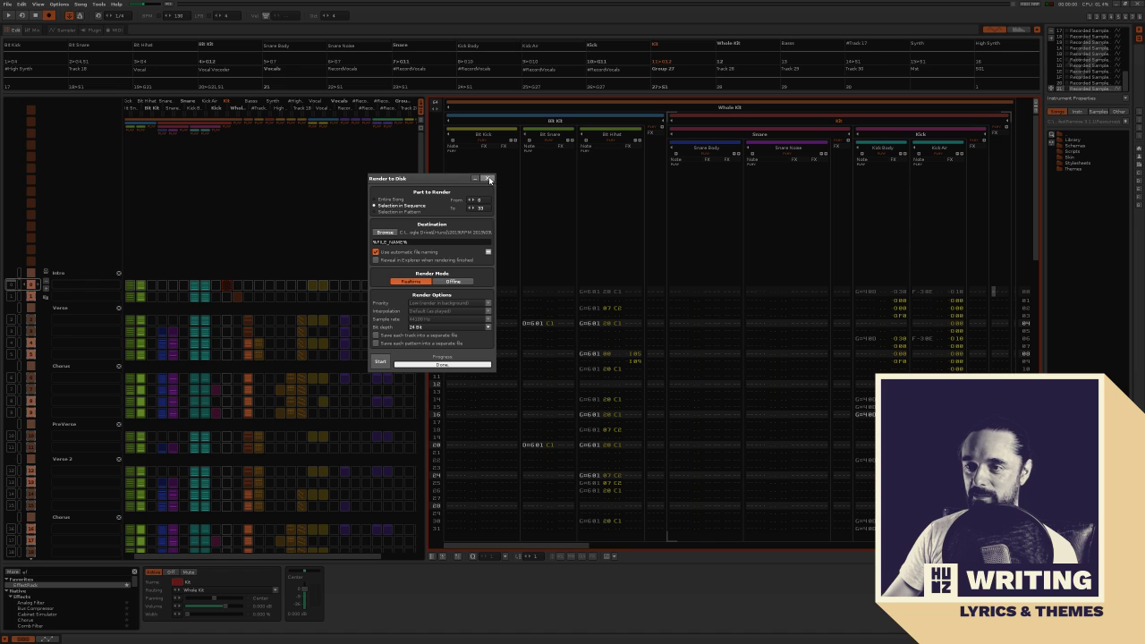
click(488, 179)
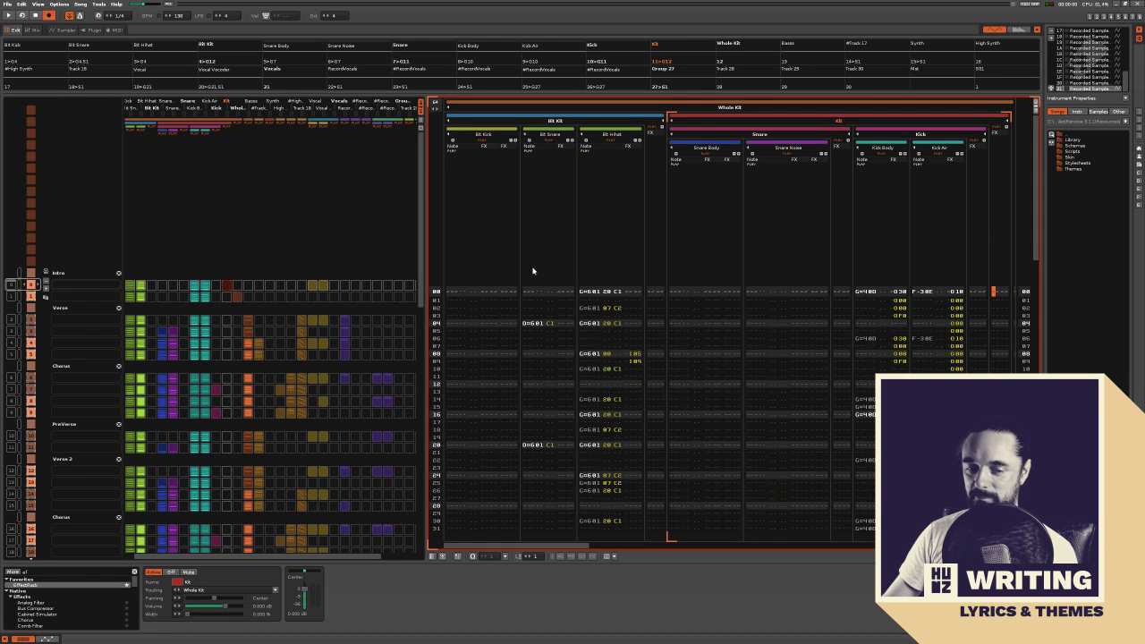
Save the song as a new version named 03_07.xrns in the 03 folder
click(7, 5)
click(36, 72)
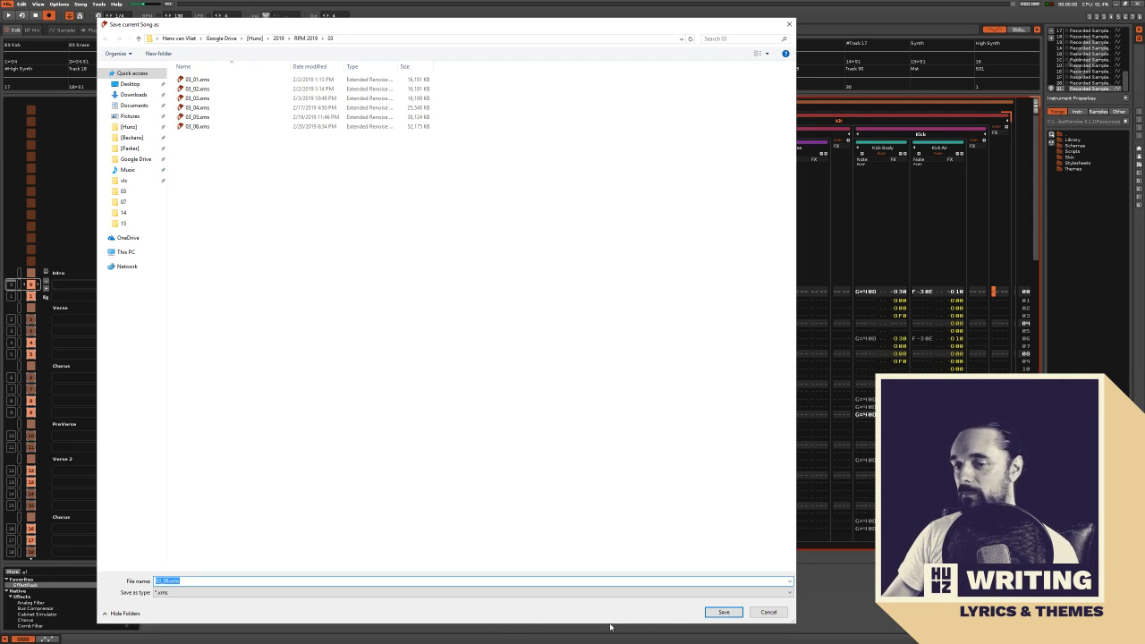
click(308, 580)
key(BackSpace)
text(7)
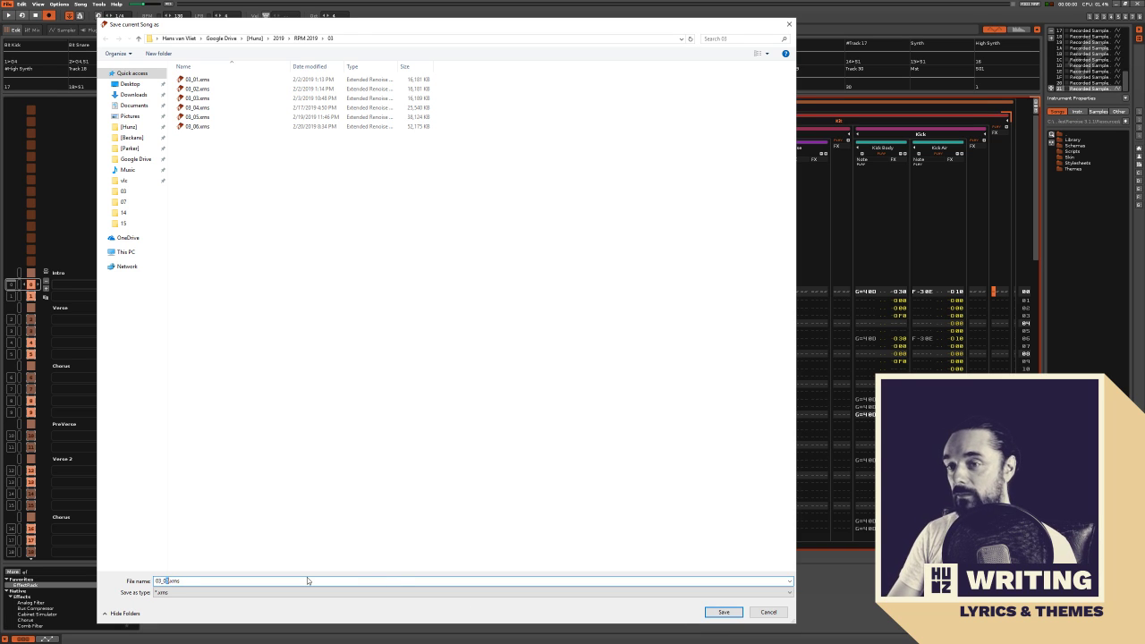
key(Return)
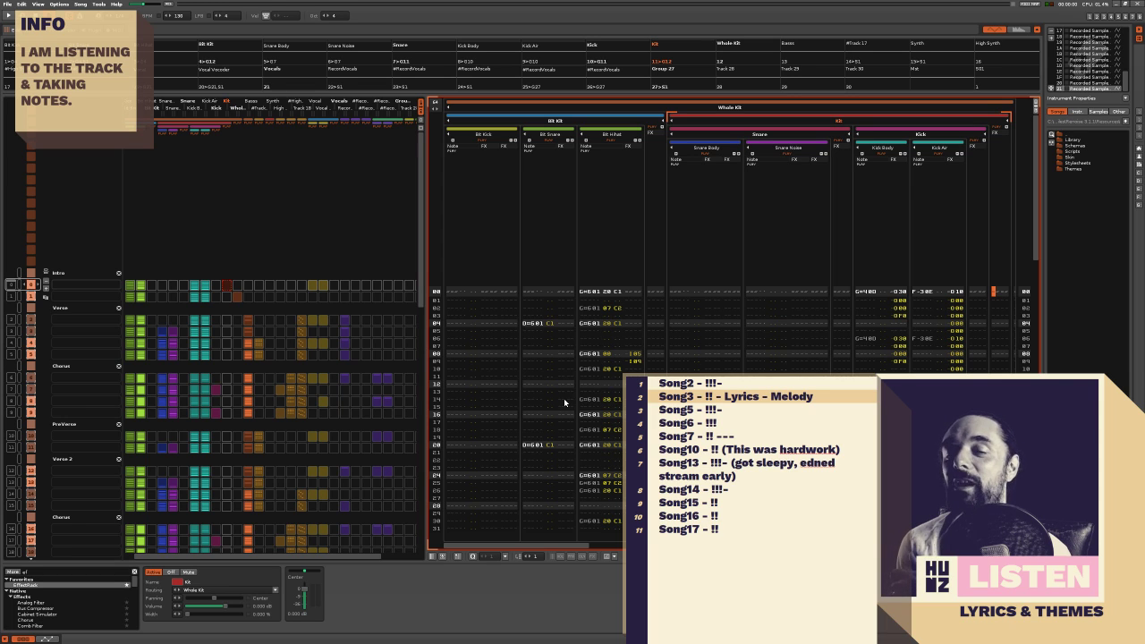
Save the current song and play back the song 04_03.xrns
click(695, 293)
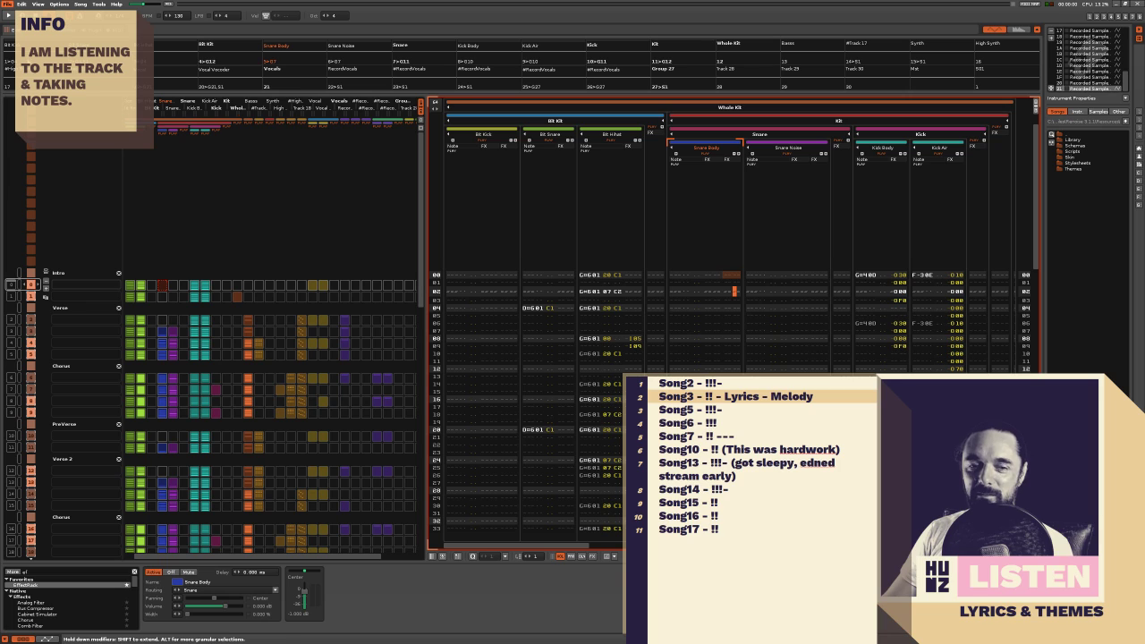
key(ctrl+s)
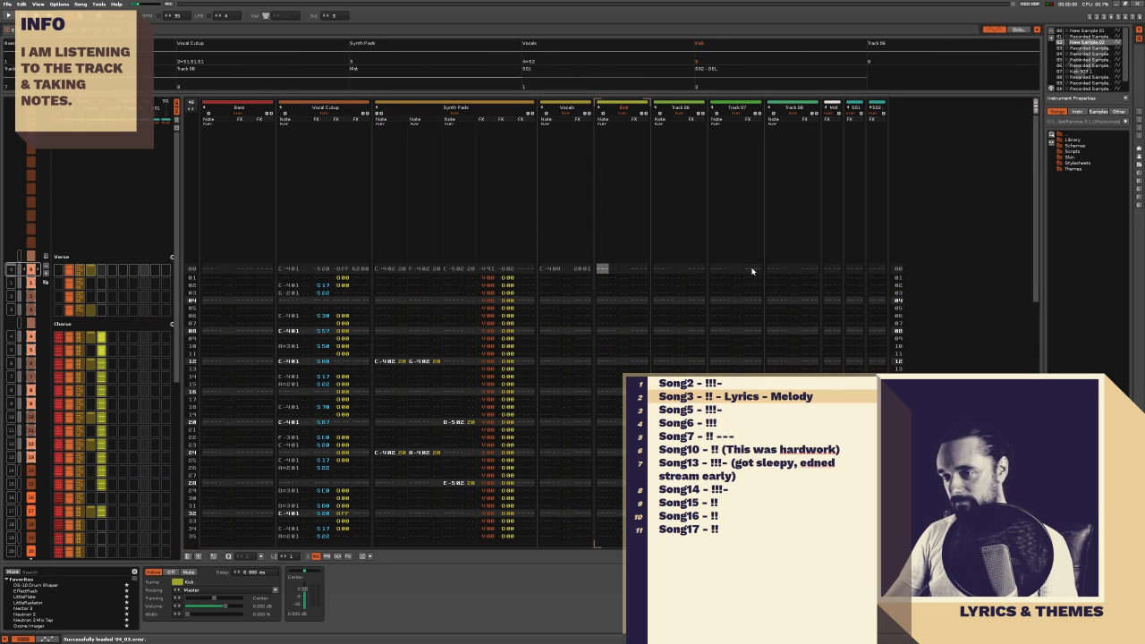
key(space)
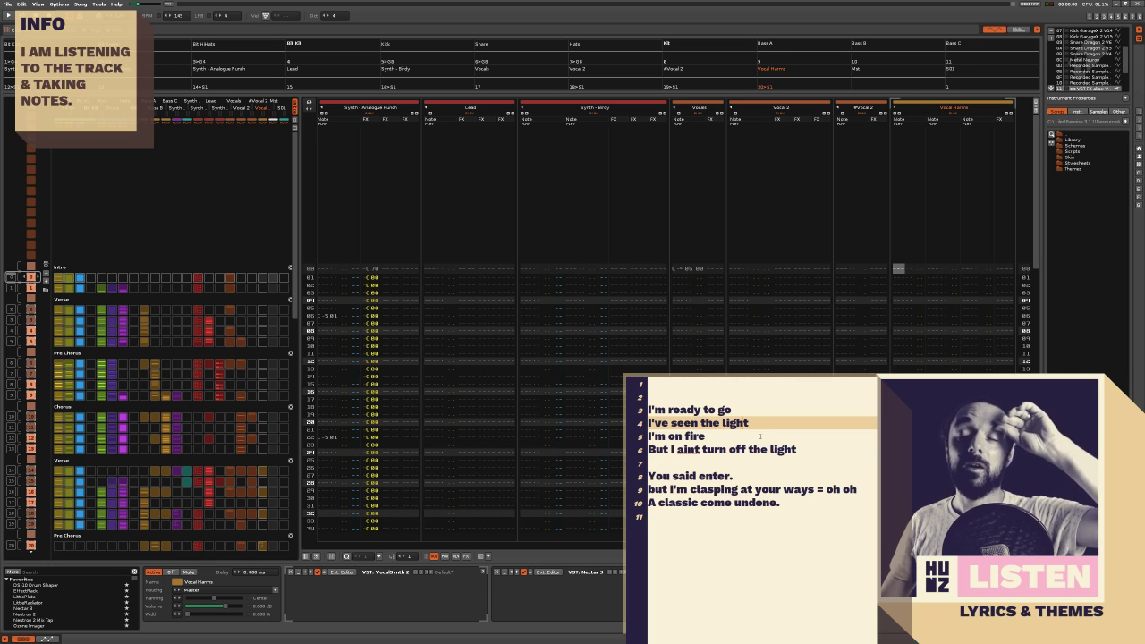
Play the song with the "I'm ready to go" lyrics from the Intro's Synth - Birdy track and check its later sections
click(527, 211)
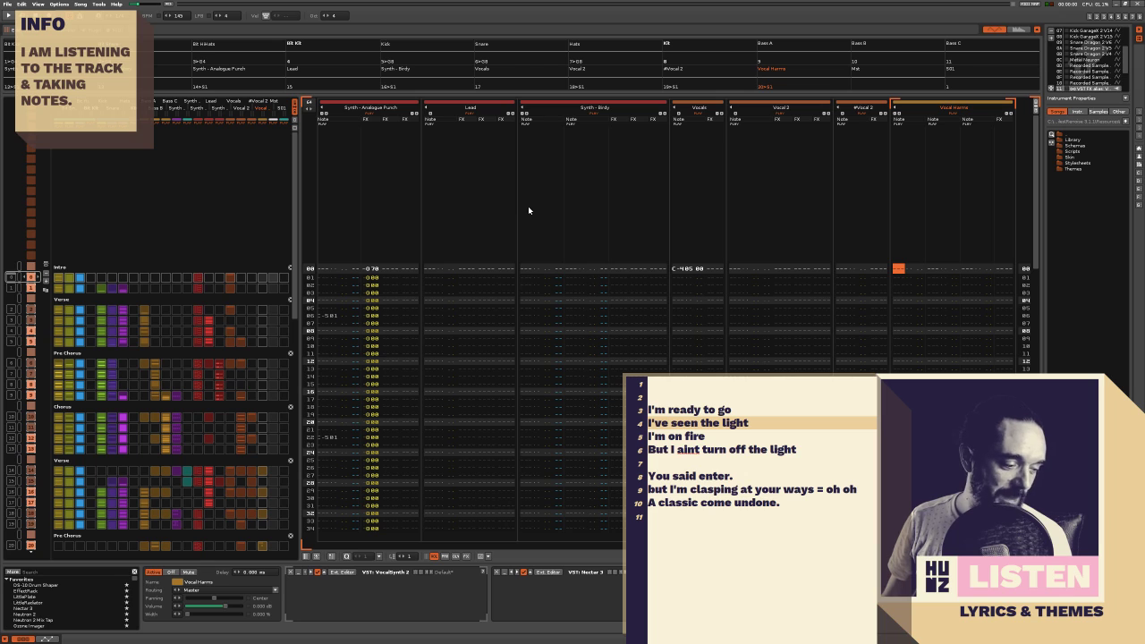
click(535, 271)
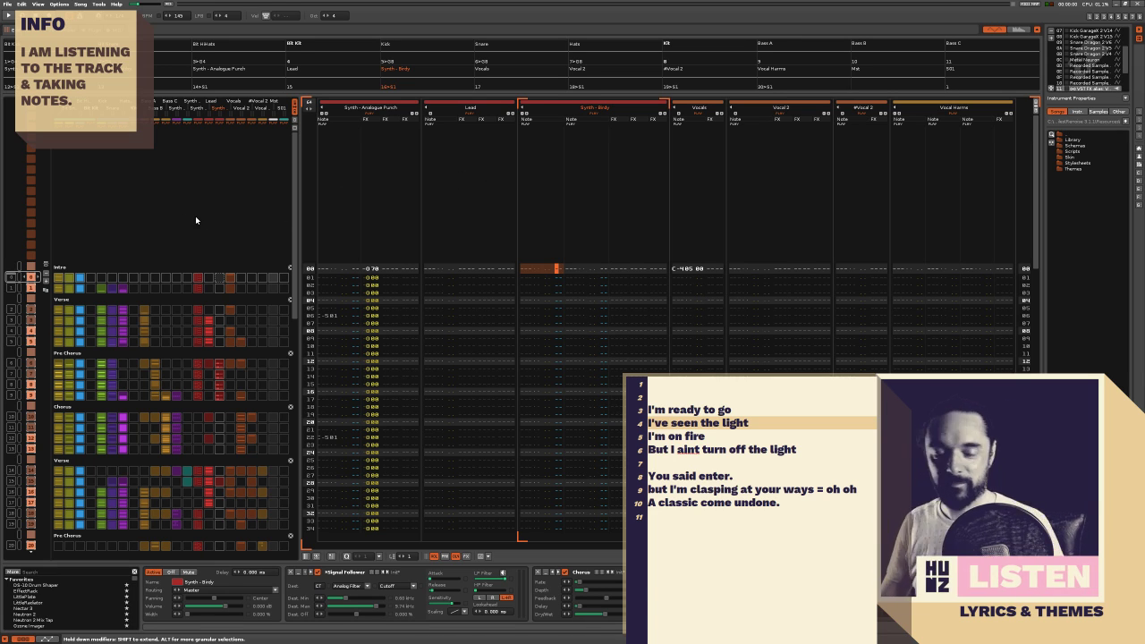
key(space)
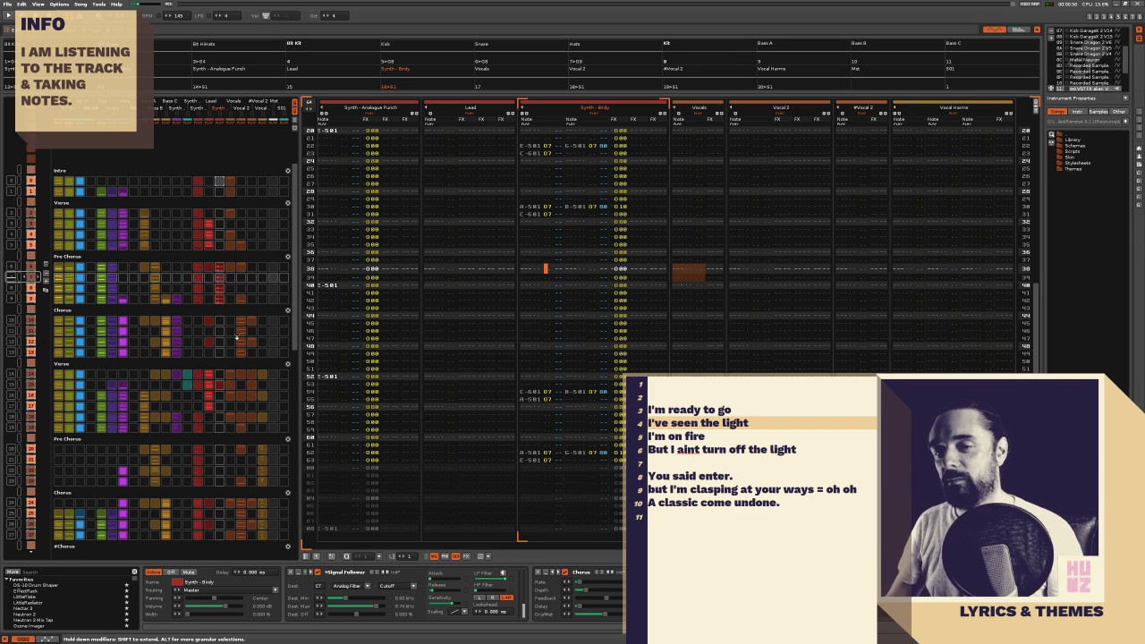
scroll(237, 337, down, 4)
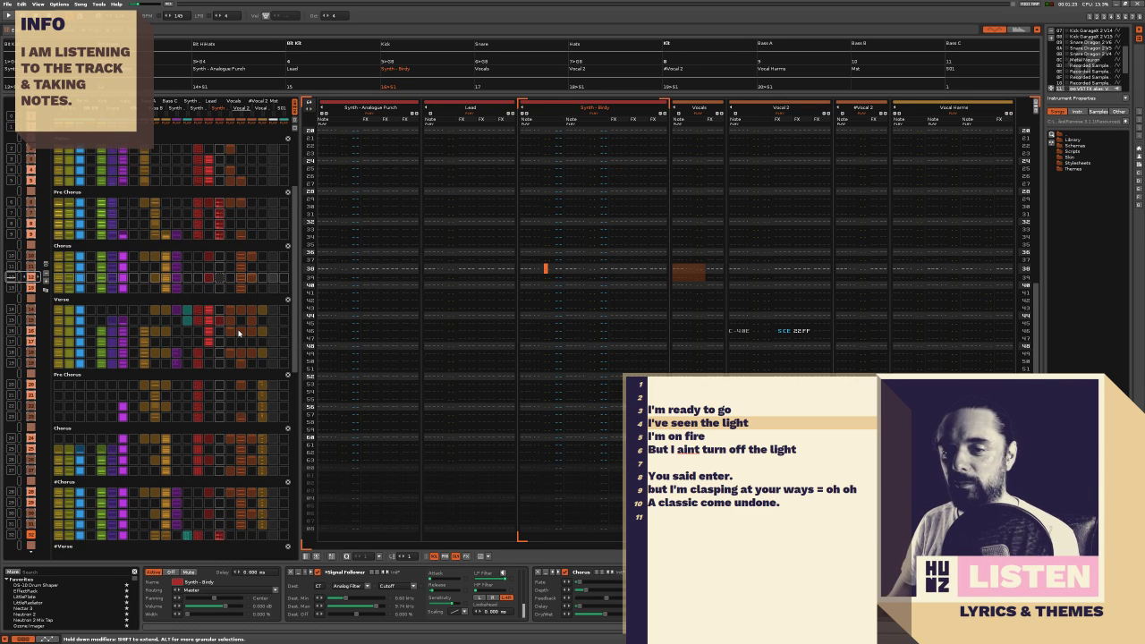
Browse the pattern sequence and move the song position from the later Chorus and Verse back to the first Pre Chorus
scroll(238, 333, down, 3)
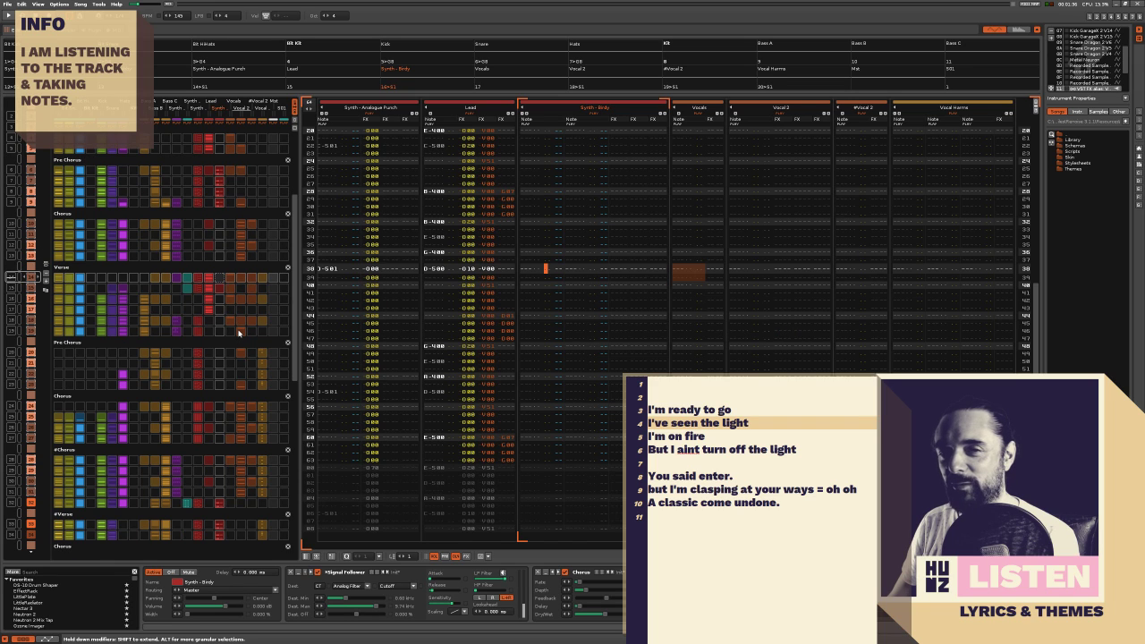
scroll(238, 333, up, 1)
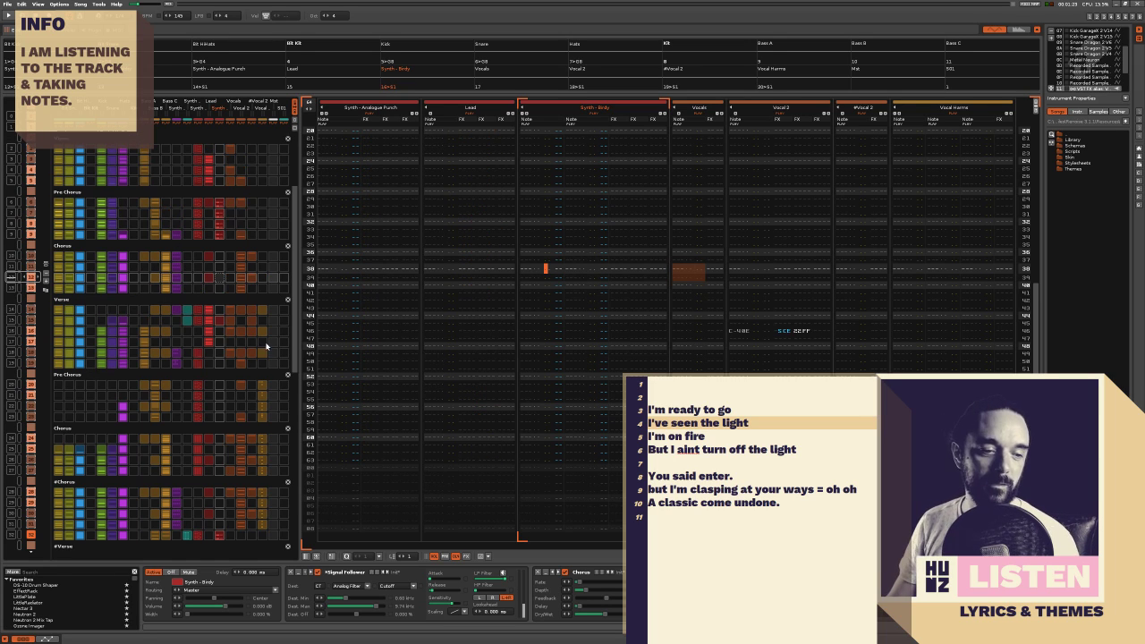
scroll(223, 318, up, 3)
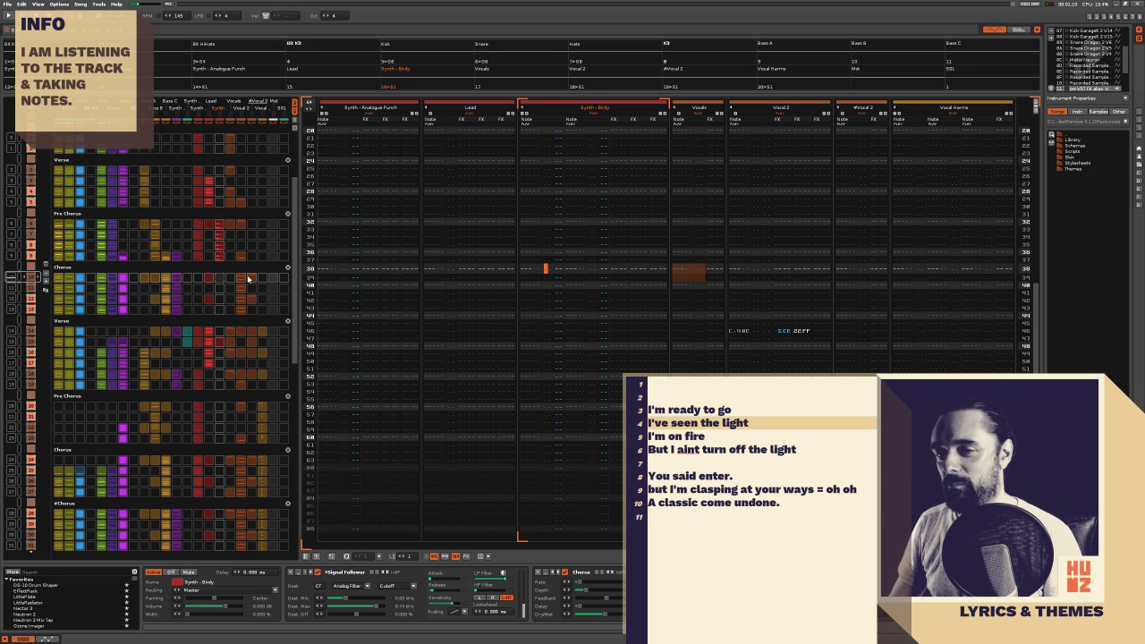
scroll(255, 280, down, 3)
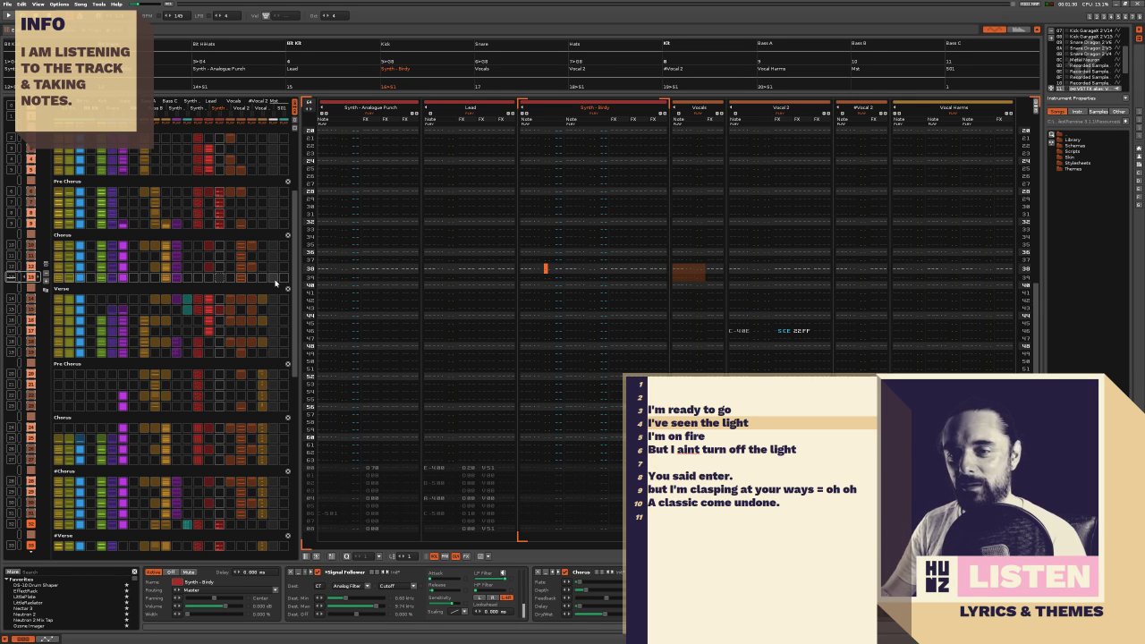
scroll(162, 242, down, 2)
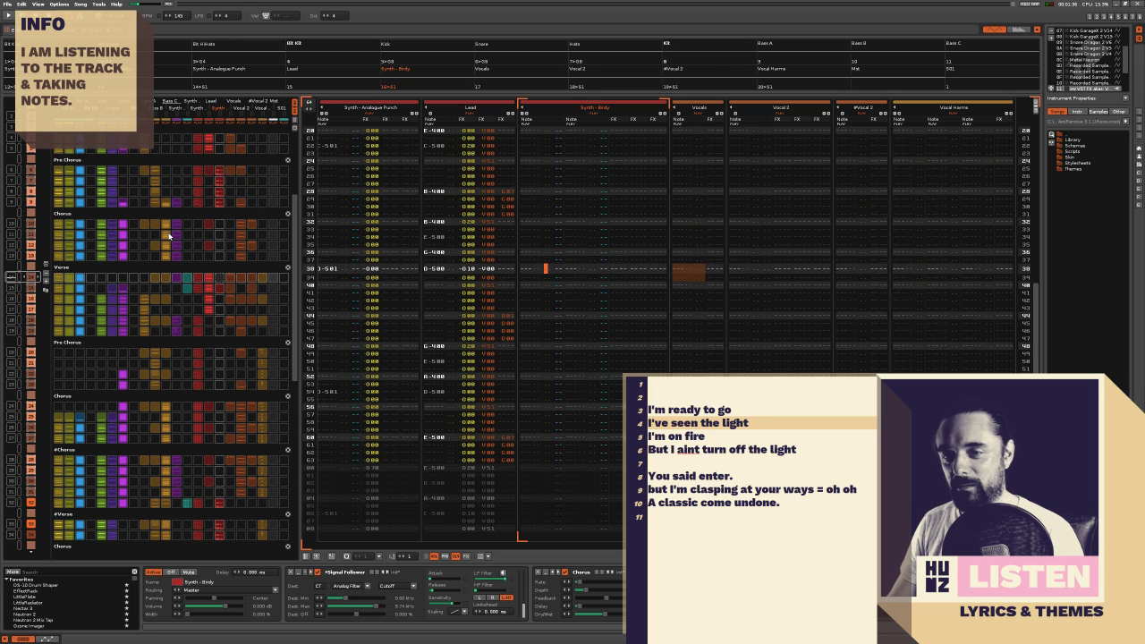
scroll(169, 235, up, 8)
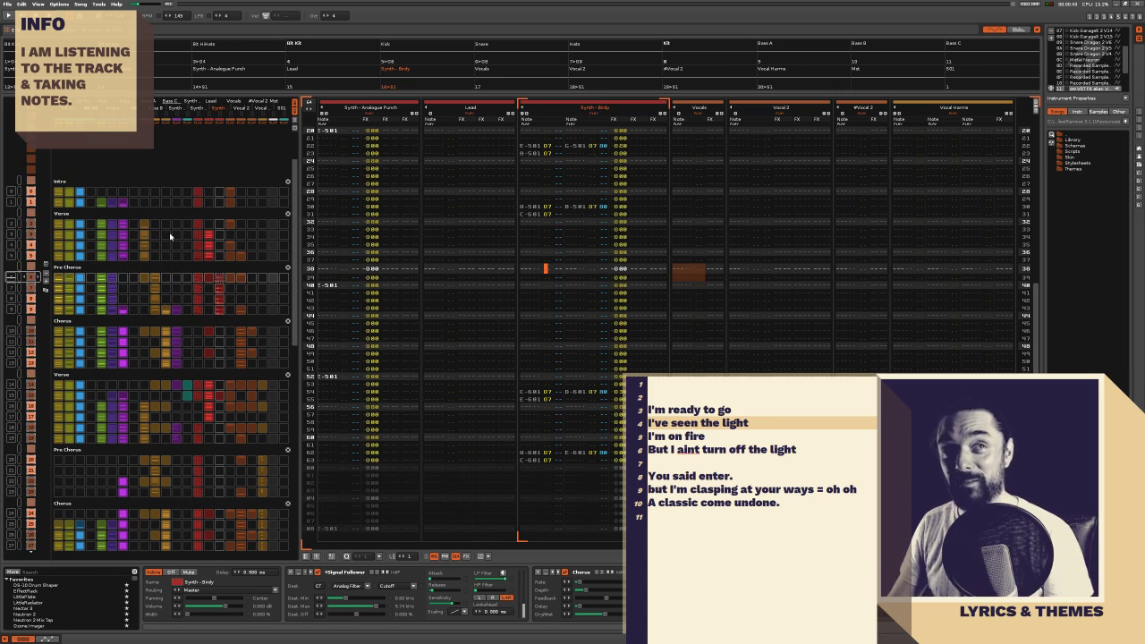
scroll(170, 236, up, 3)
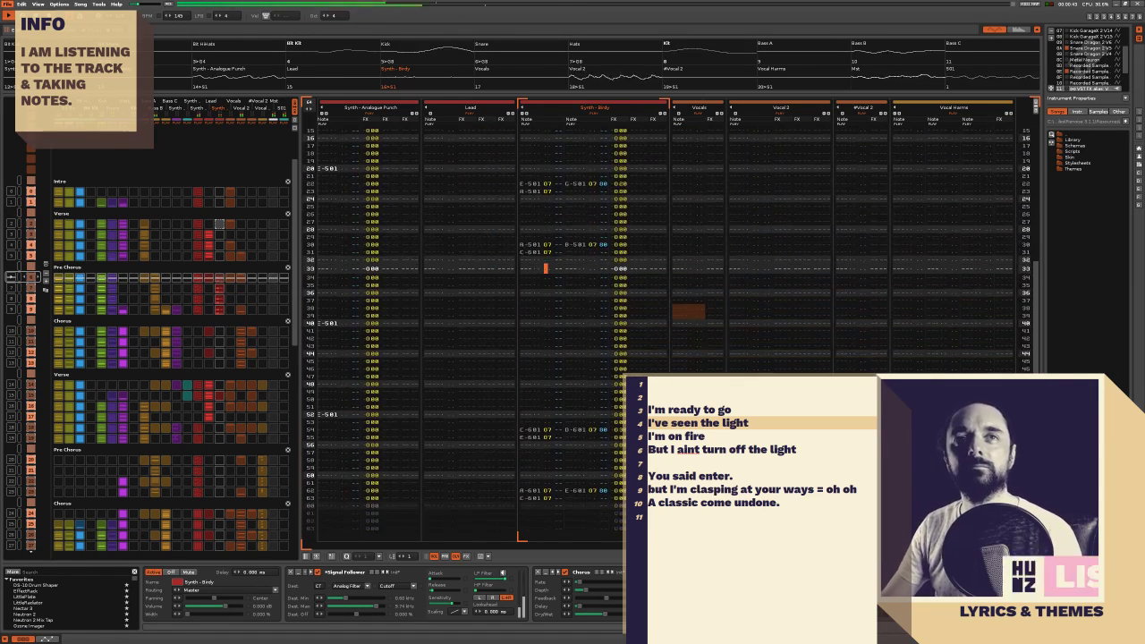
Add the word "Bury" on its own line, a few blank lines below "A classic come undone." in the lyric notes
key(Return)
text(Buy)
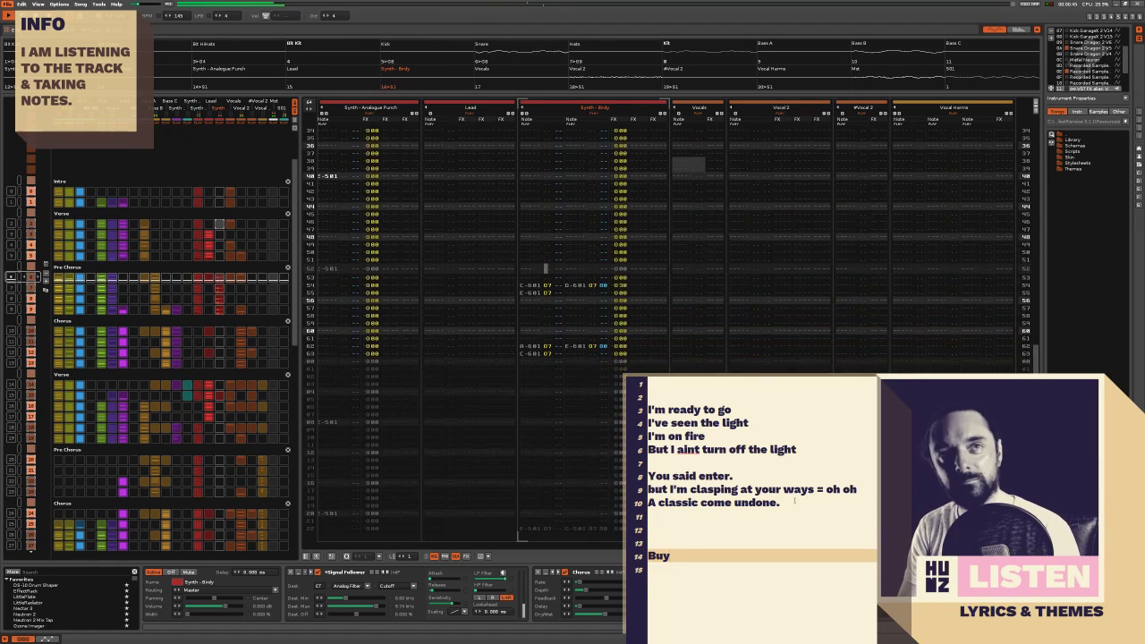
text(ry)
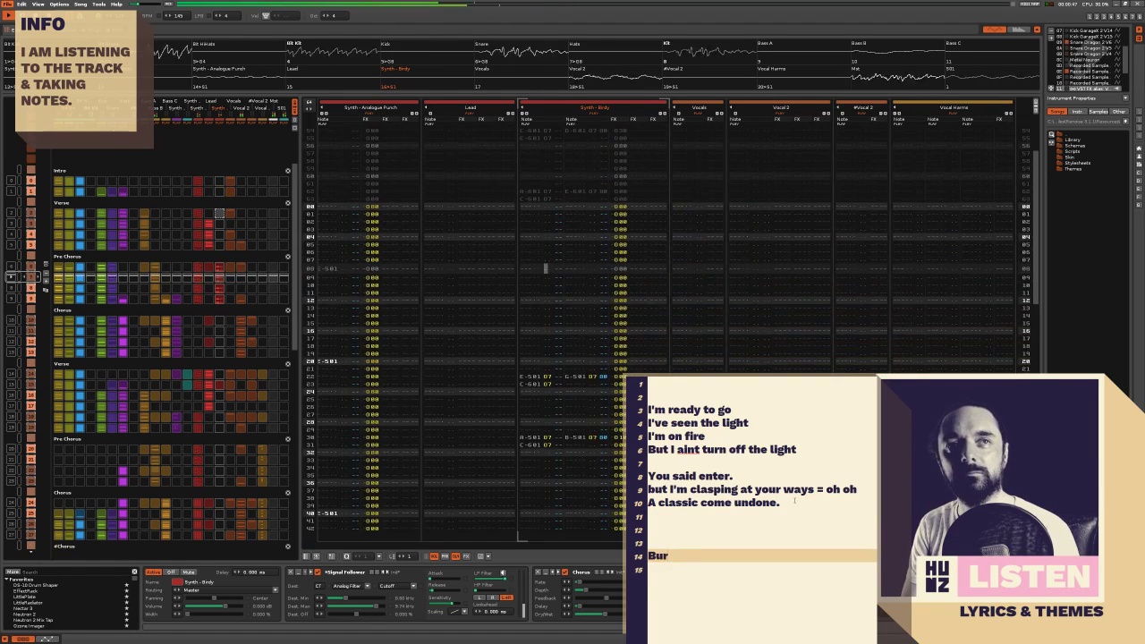
Below "Bury", add the lyric line "I just can't hear you and the thoughts that I would never be."
key(Return)
text(I hear)
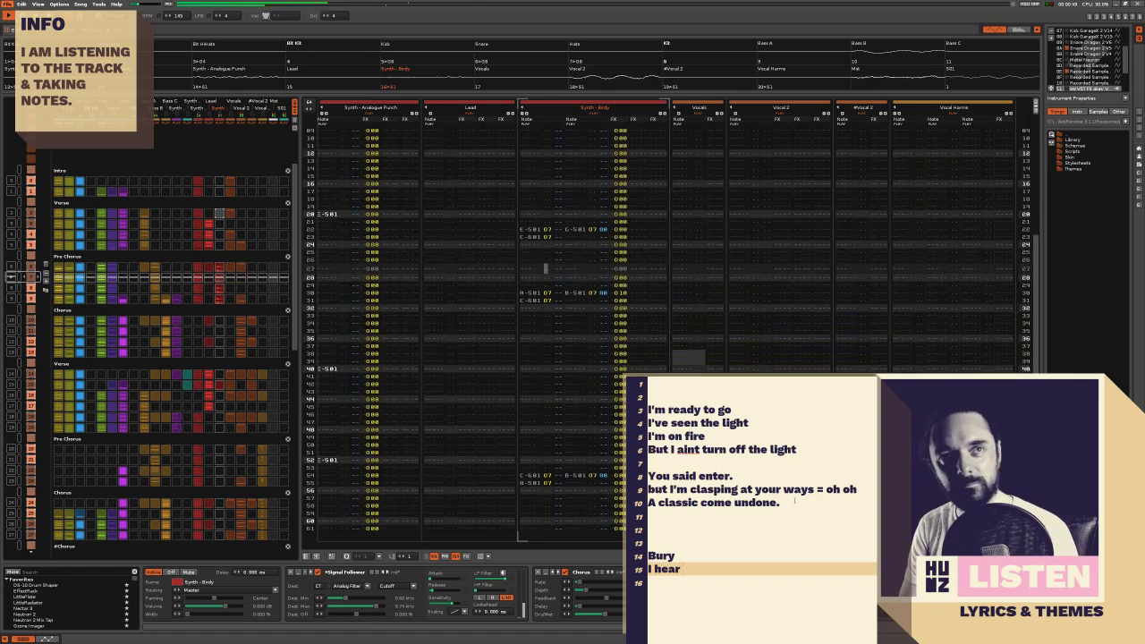
text(just )
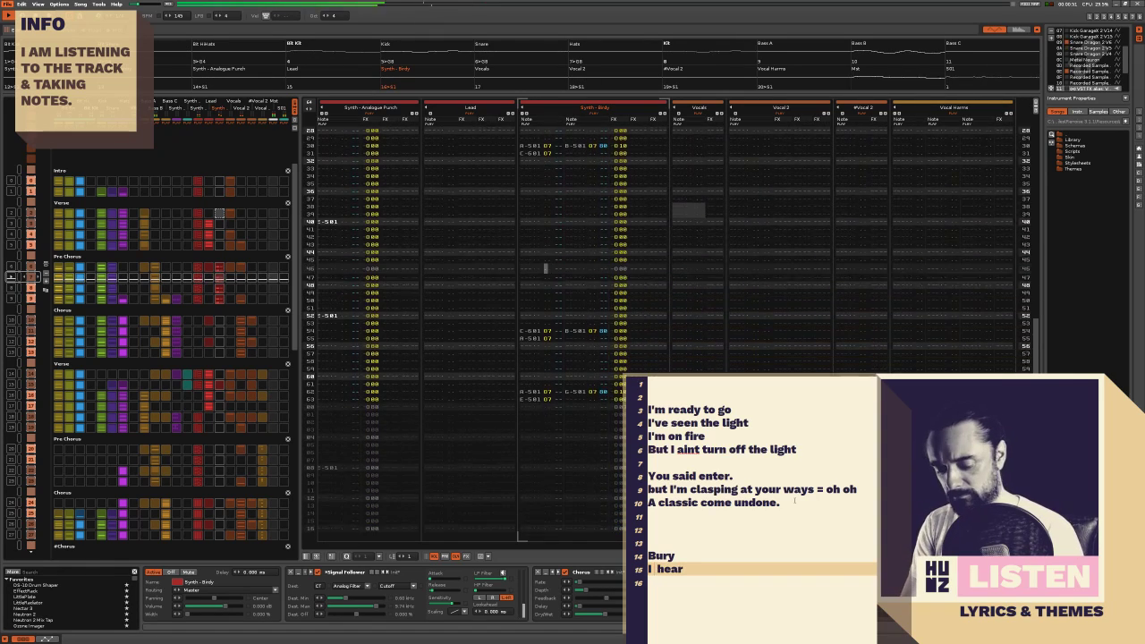
text(can't )
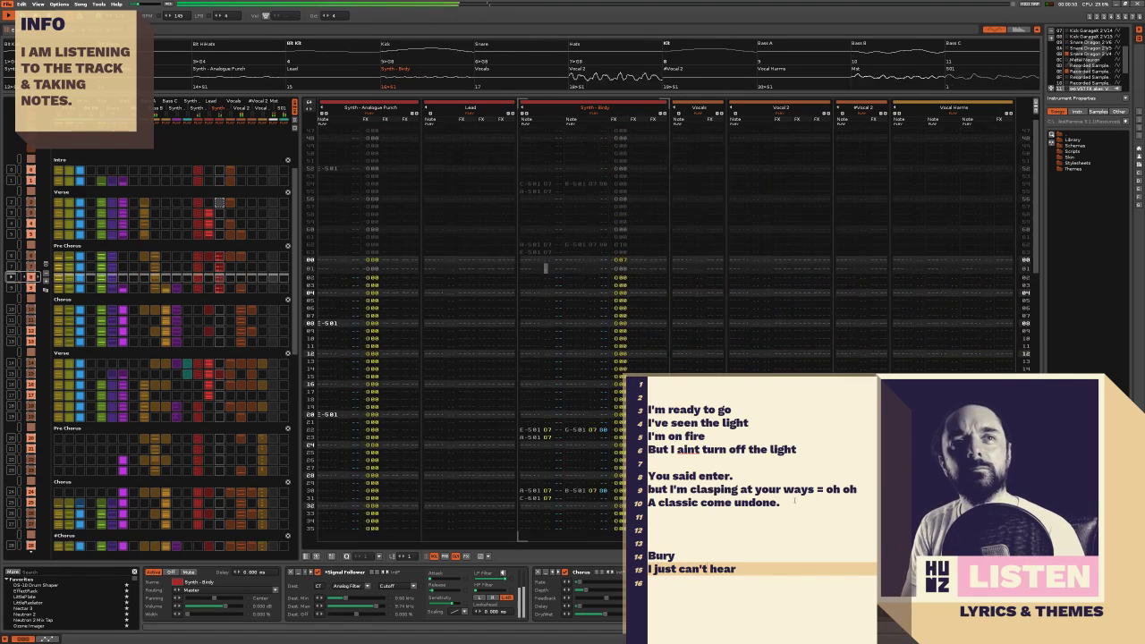
text( you an)
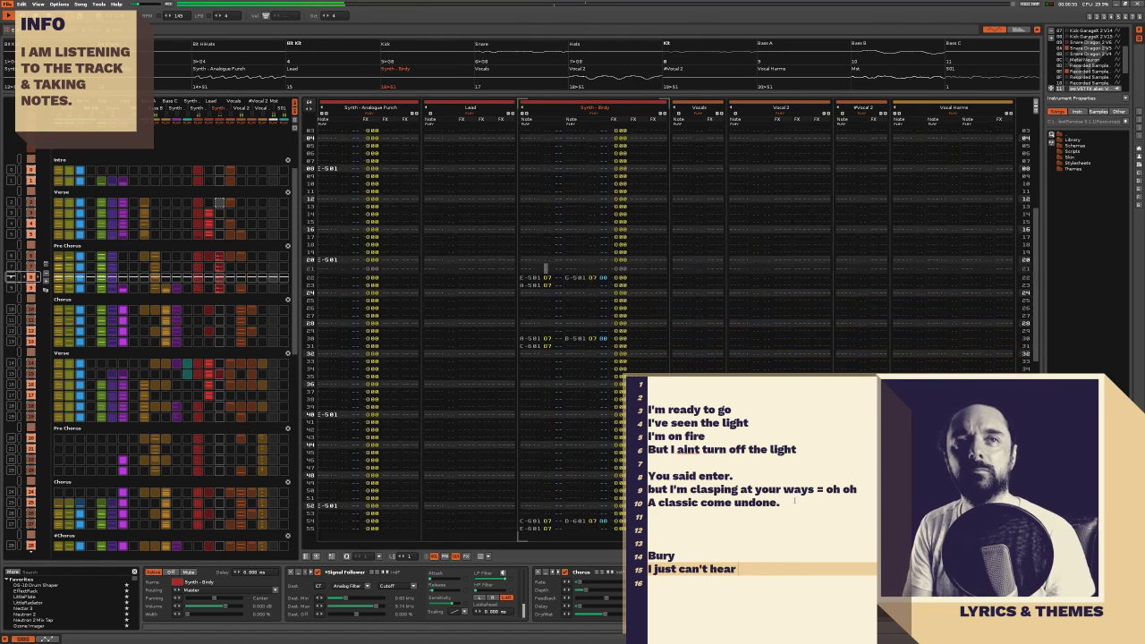
text(d the thoughts)
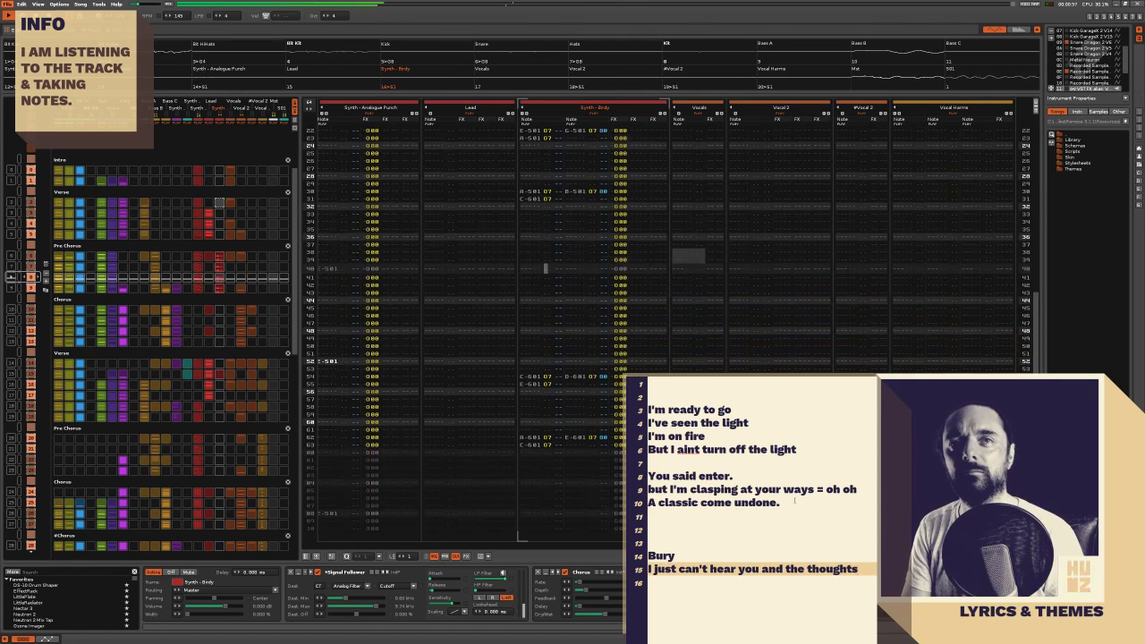
text( that I would never be.)
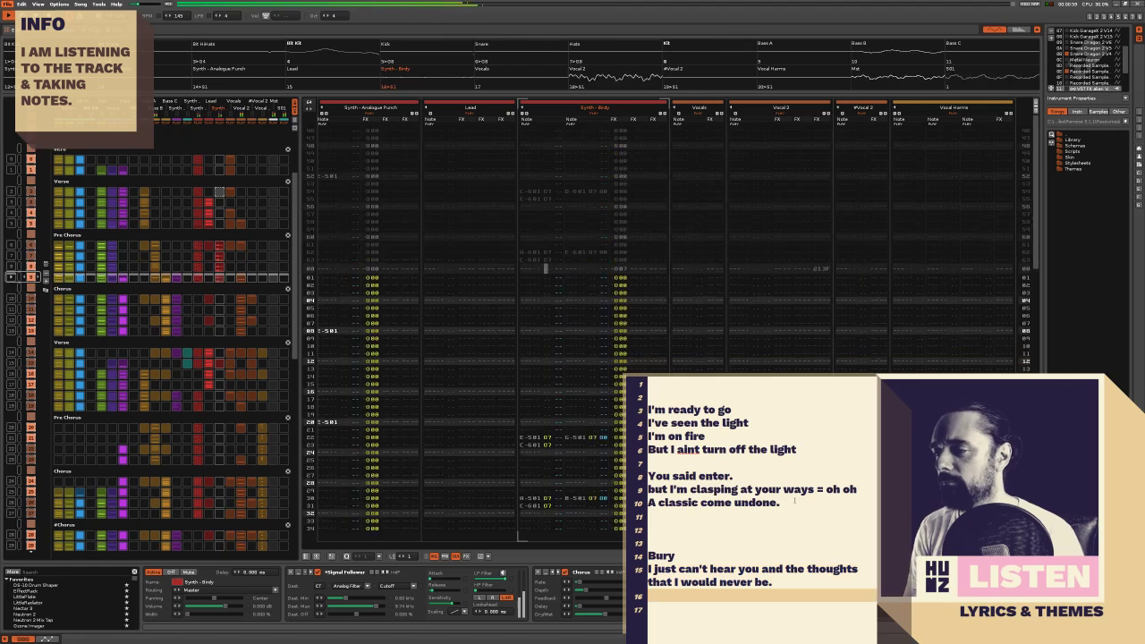
key(Return)
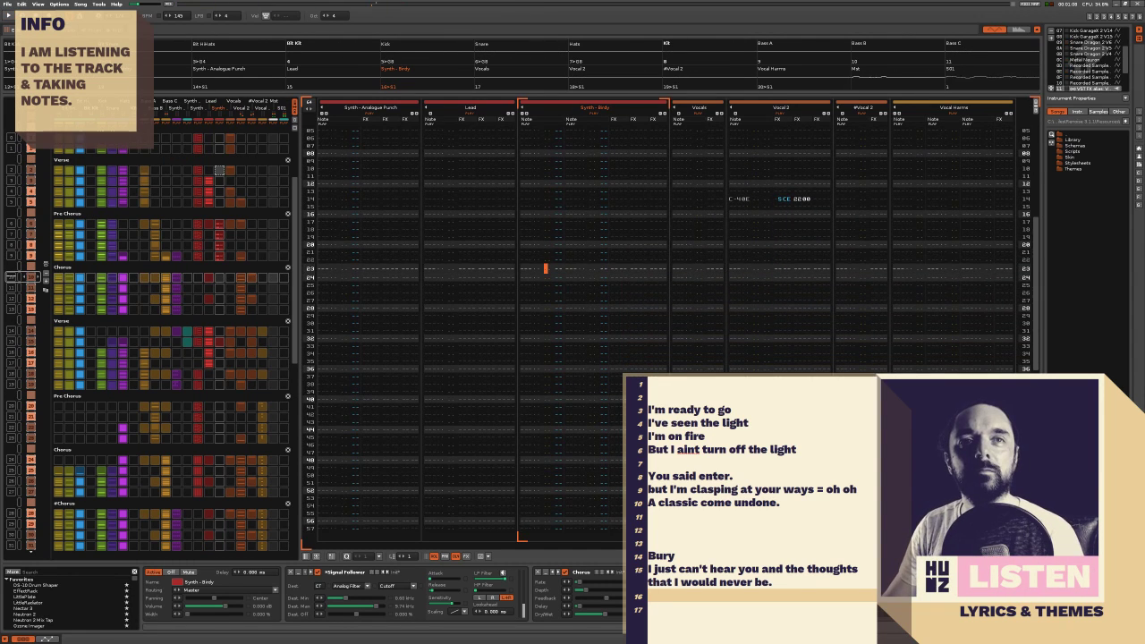
Leave a gap and add the lyric line "It's what love is suppose to be."
key(Return)
key(Return)
text(It's what love is)
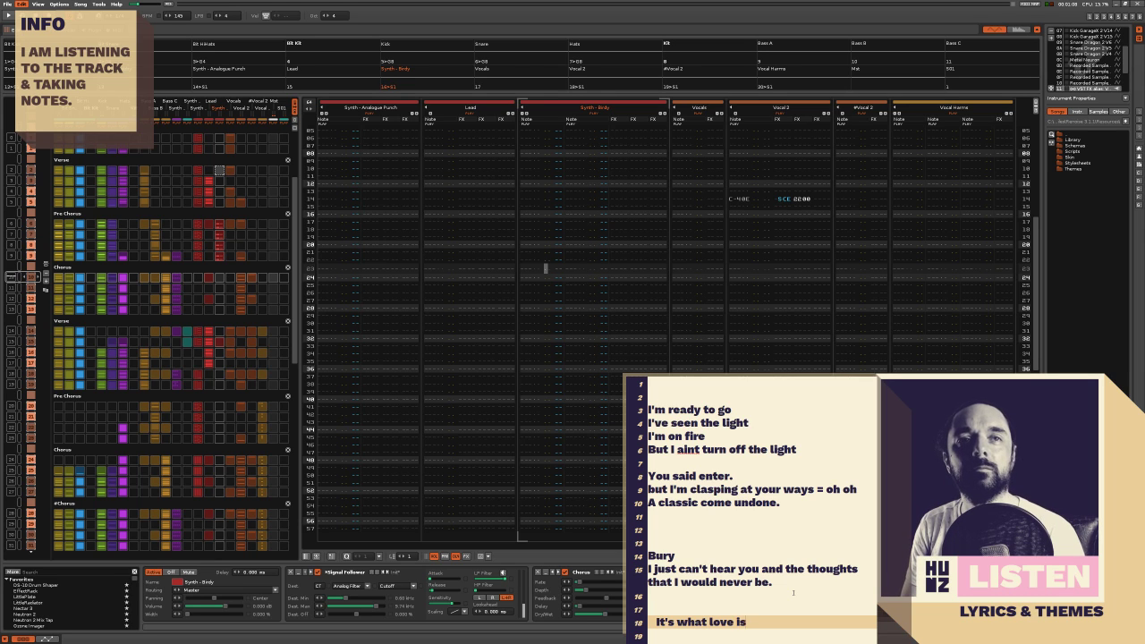
text( be.)
key(Return)
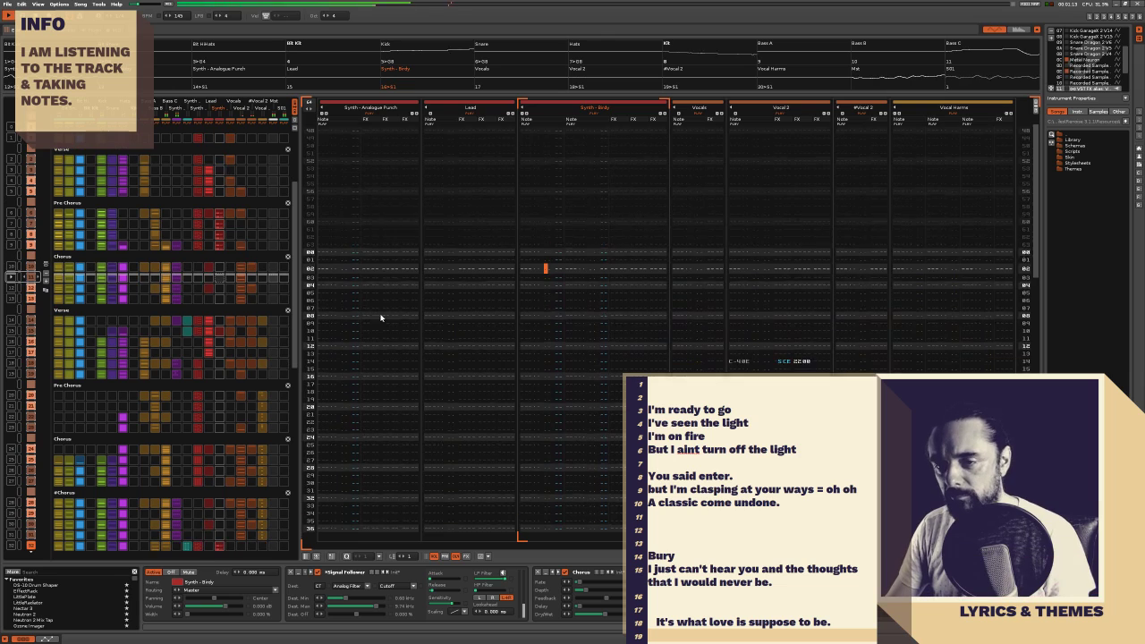
Write "In the words and I see the light." on the first line of the lyric notes
click(253, 260)
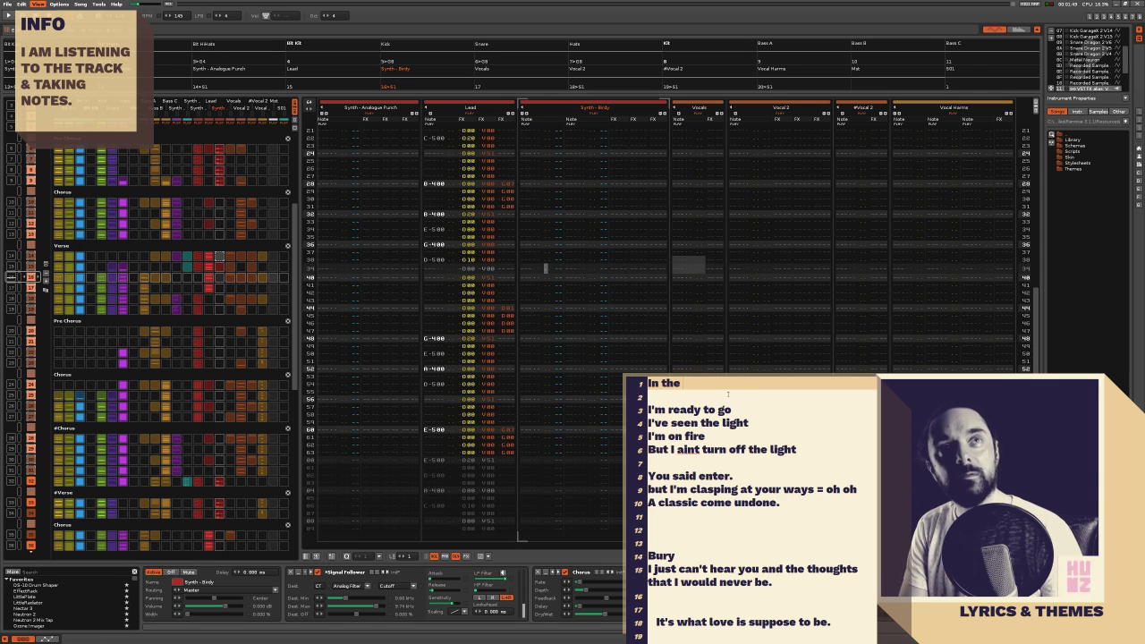
text(s and I see t)
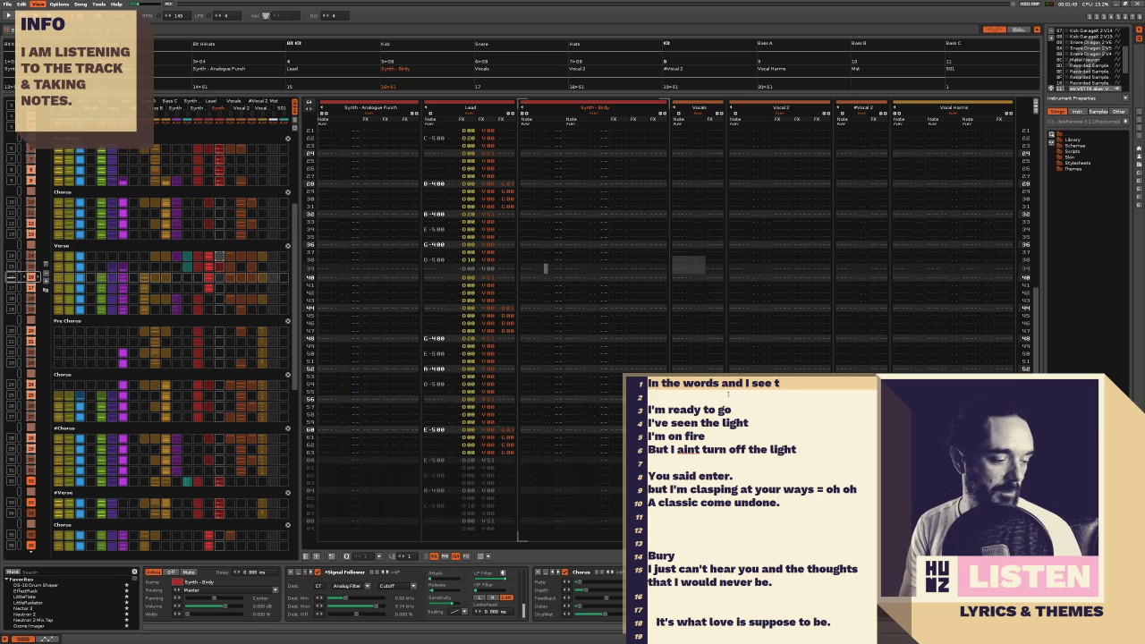
text(he light.)
key(Return)
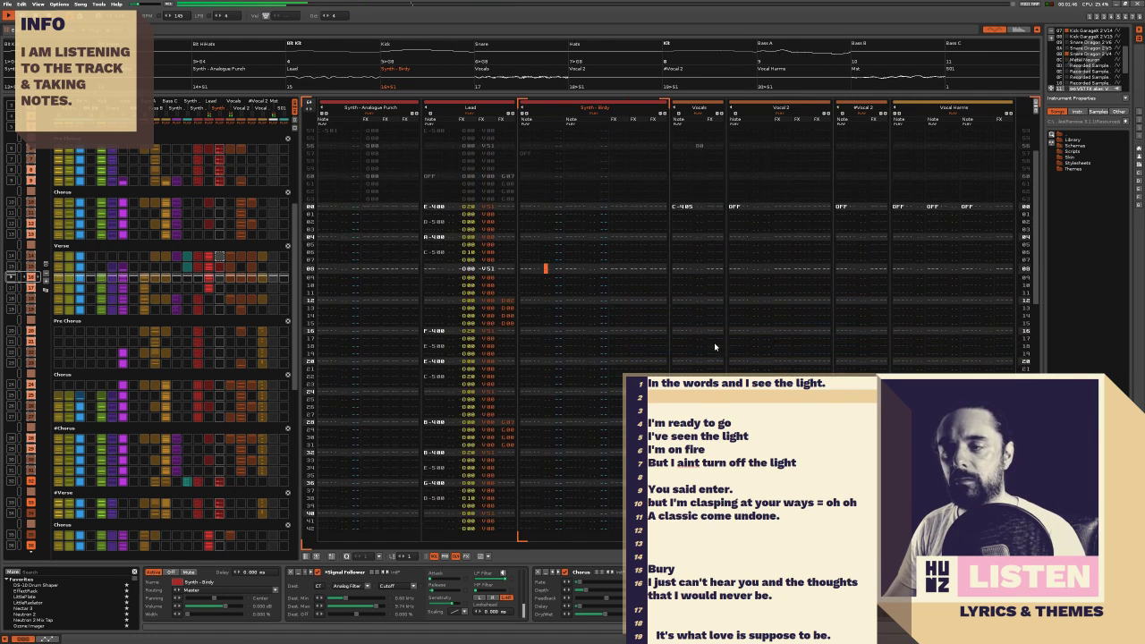
Remove the extra blank line and extend the first lyric line with "and I seem all right."
click(777, 346)
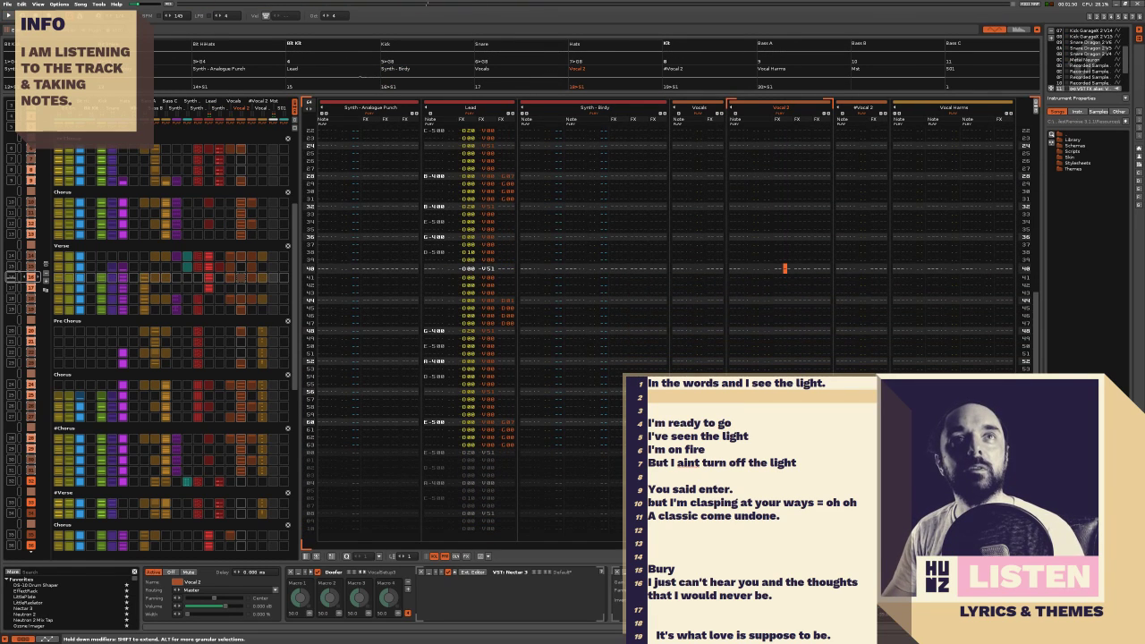
key(alt+Tab)
key(BackSpace)
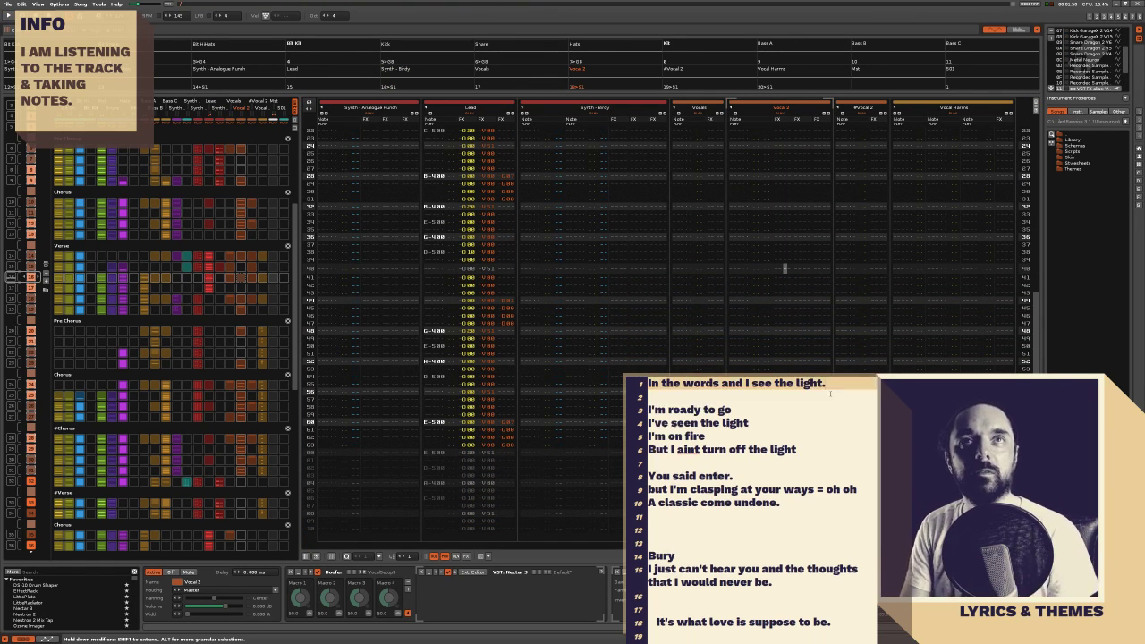
text(and I se)
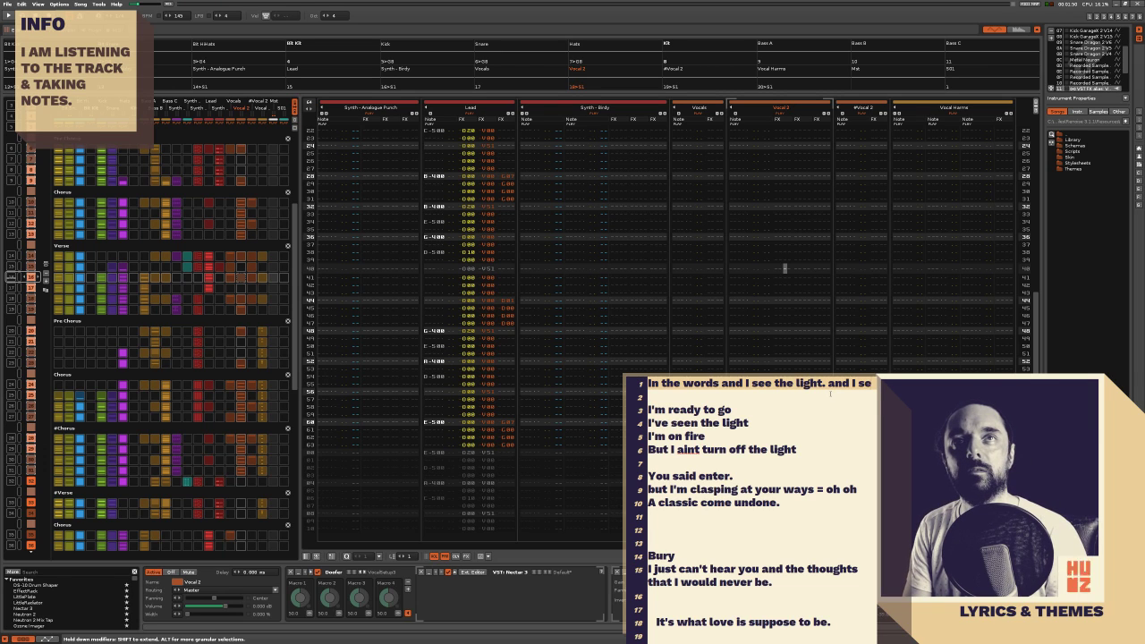
text(em alread)
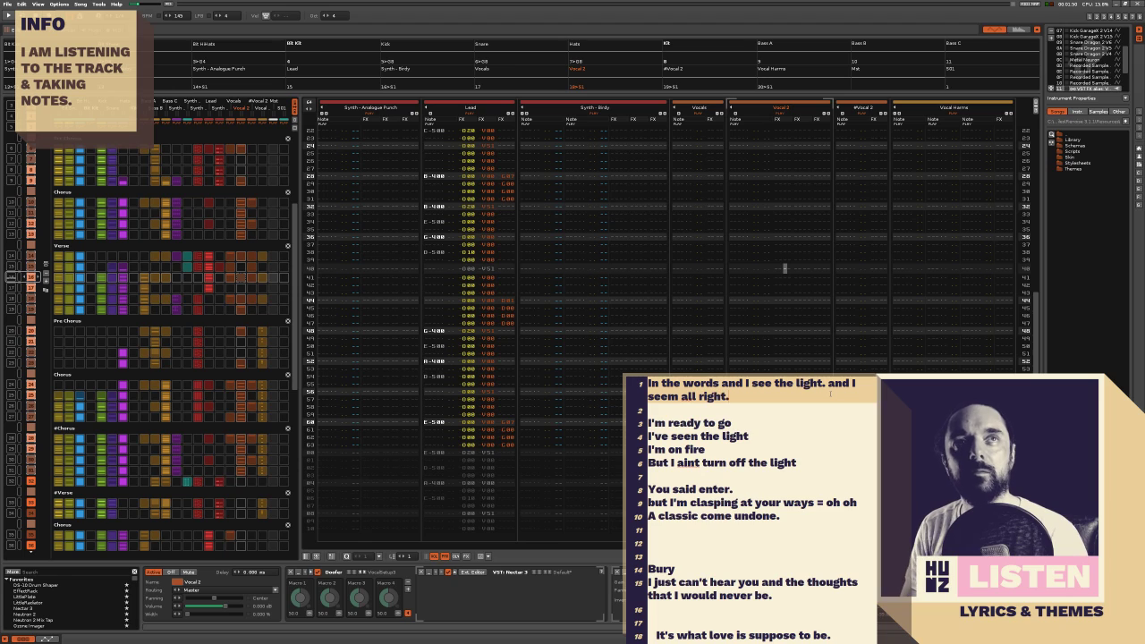
Add the lyric "It hurts in the words but I seem alright." on line 3 of the notes
key(Return)
key(Return)
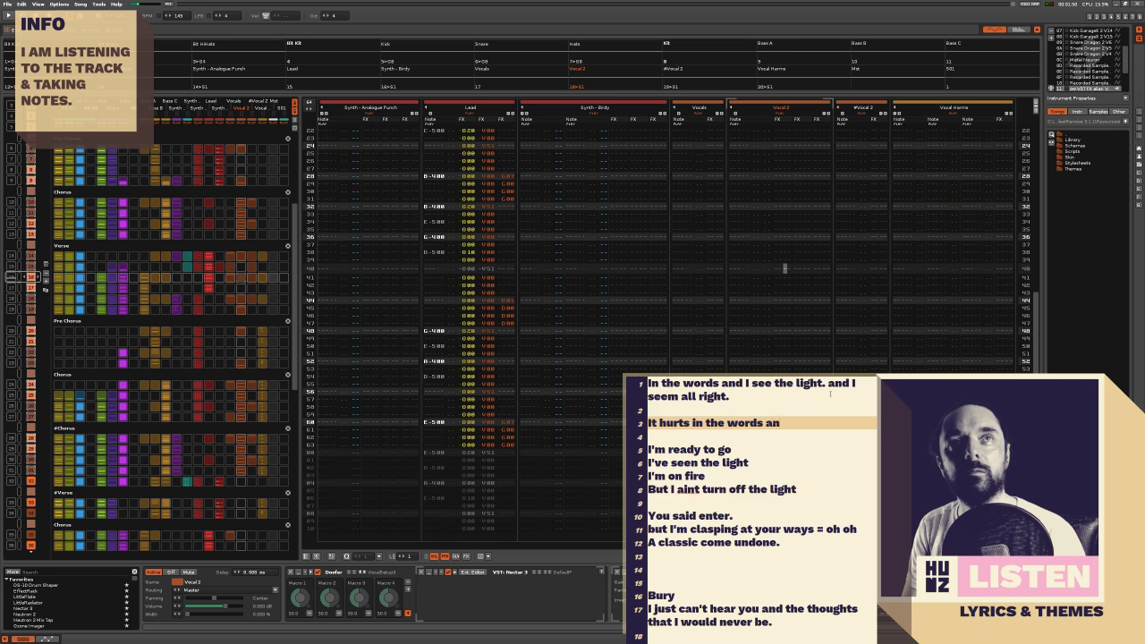
text(it hurts in the words but I a)
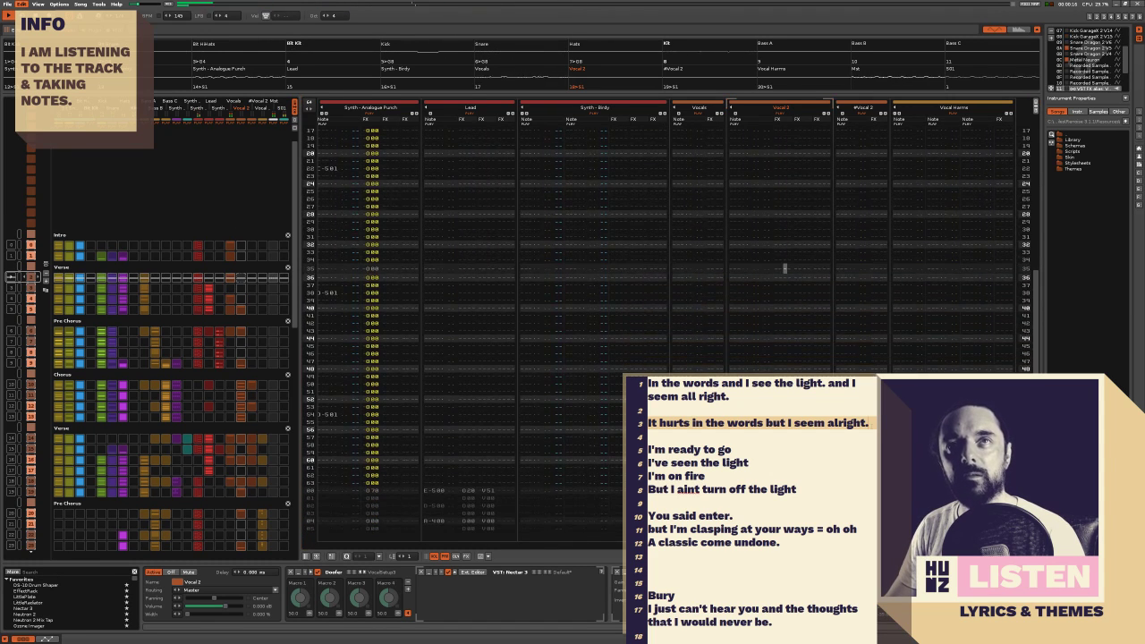
Add the lyric "I'm on fire but I keep turning off the light." on line 4, followed by a new line
key(Return)
text(I'm on fire but)
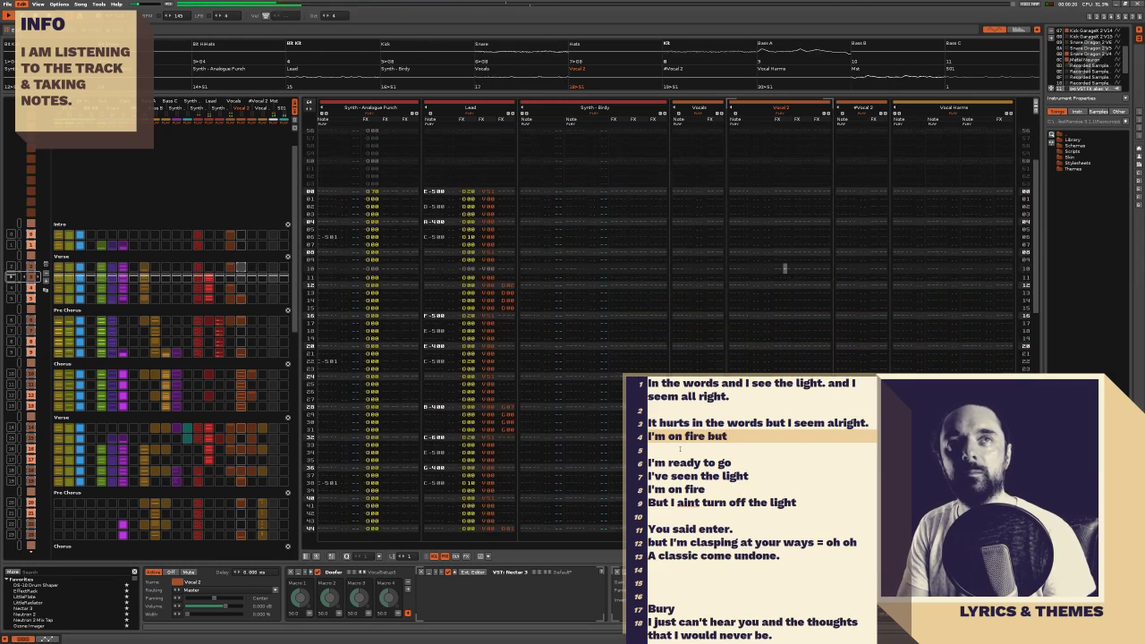
text( I just)
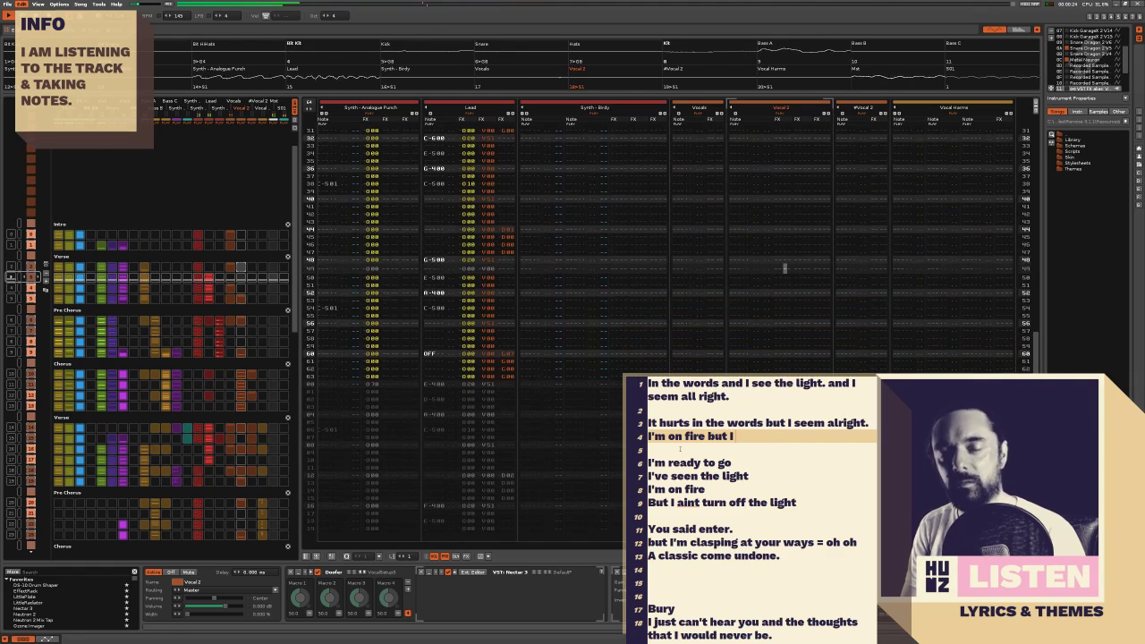
text( turning of)
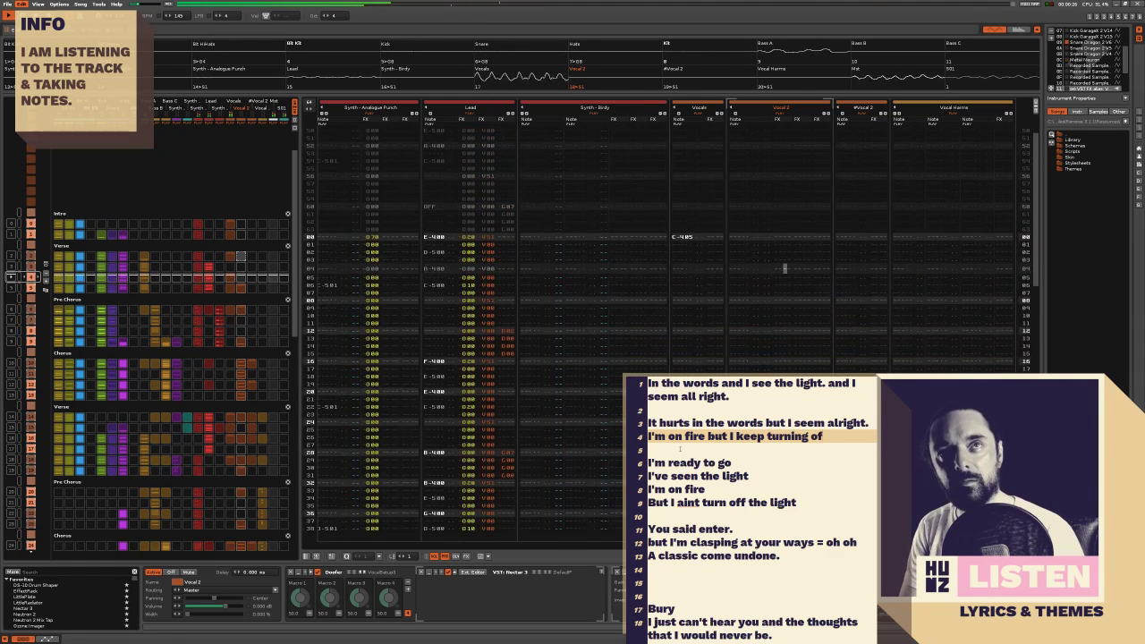
text(f the light.)
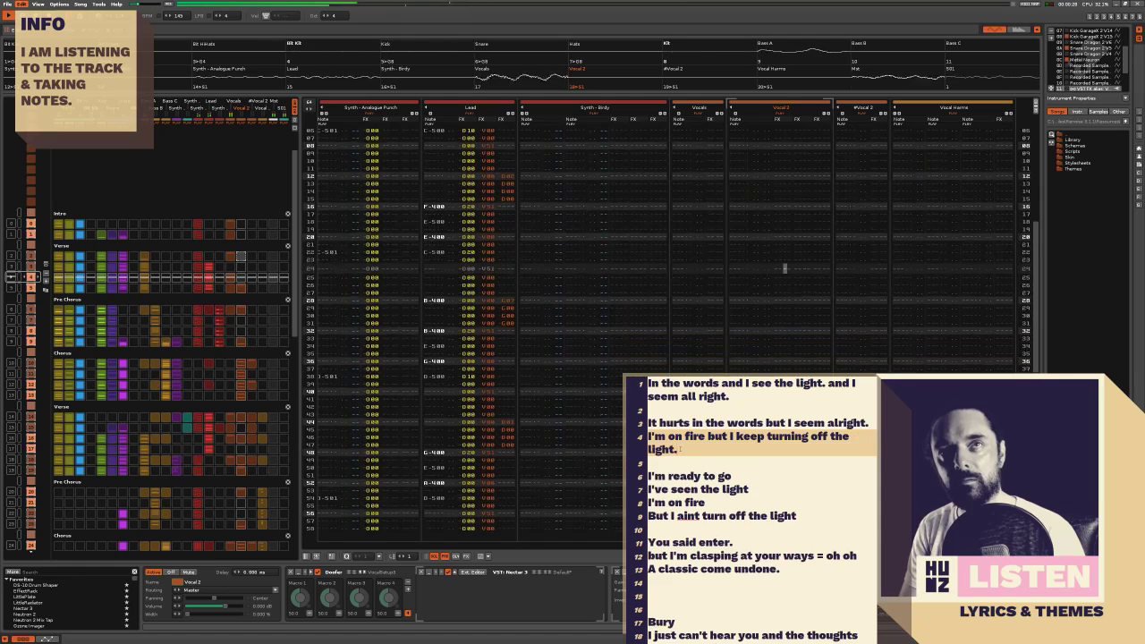
key(Return)
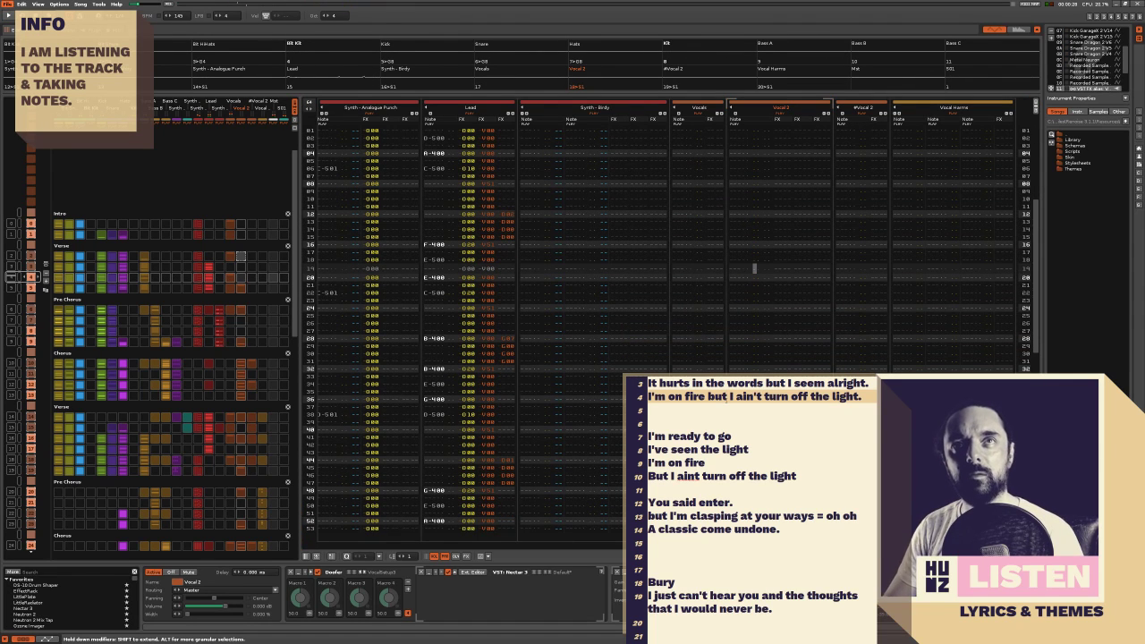
Replay the verse and add the lyric "I was ready to go but I can't see the light." on line 5, followed by a new line
click(229, 279)
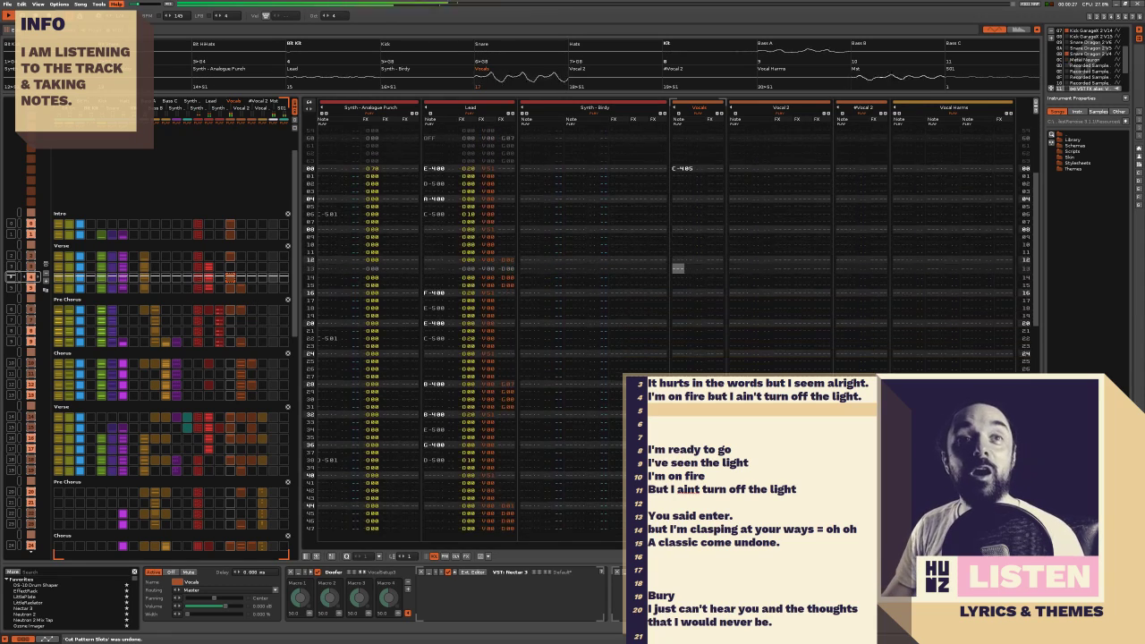
scroll(766, 457, up, 1)
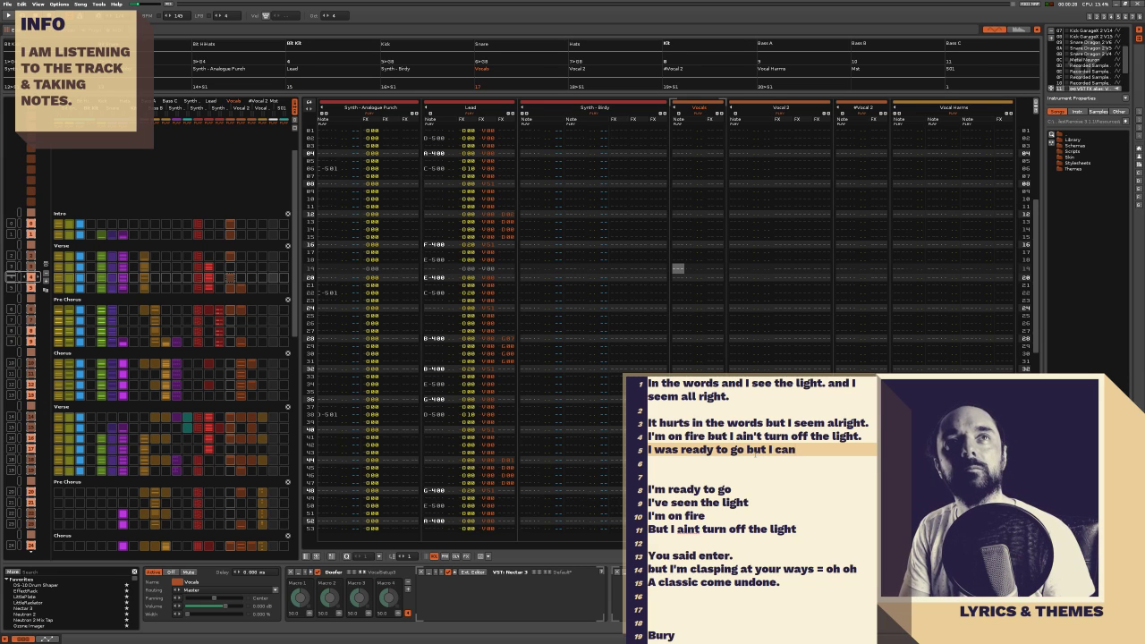
text(ca)
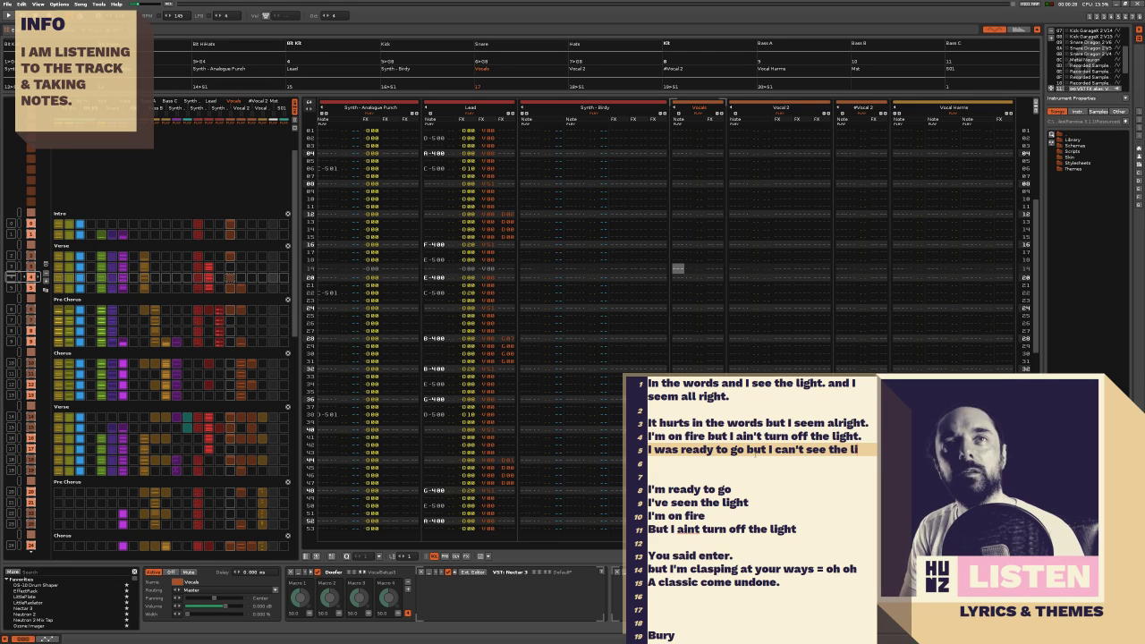
text(ght.)
key(Return)
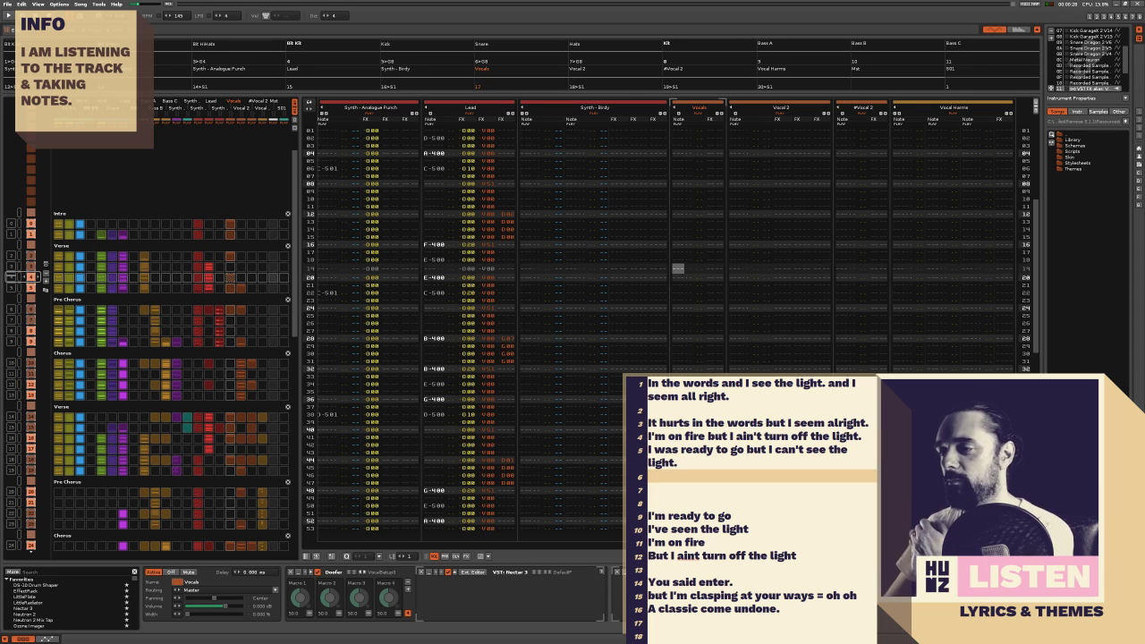
Play the song on from the verse and repeat "I'm on fire but I ain't turn off the light." on line 6
key(space)
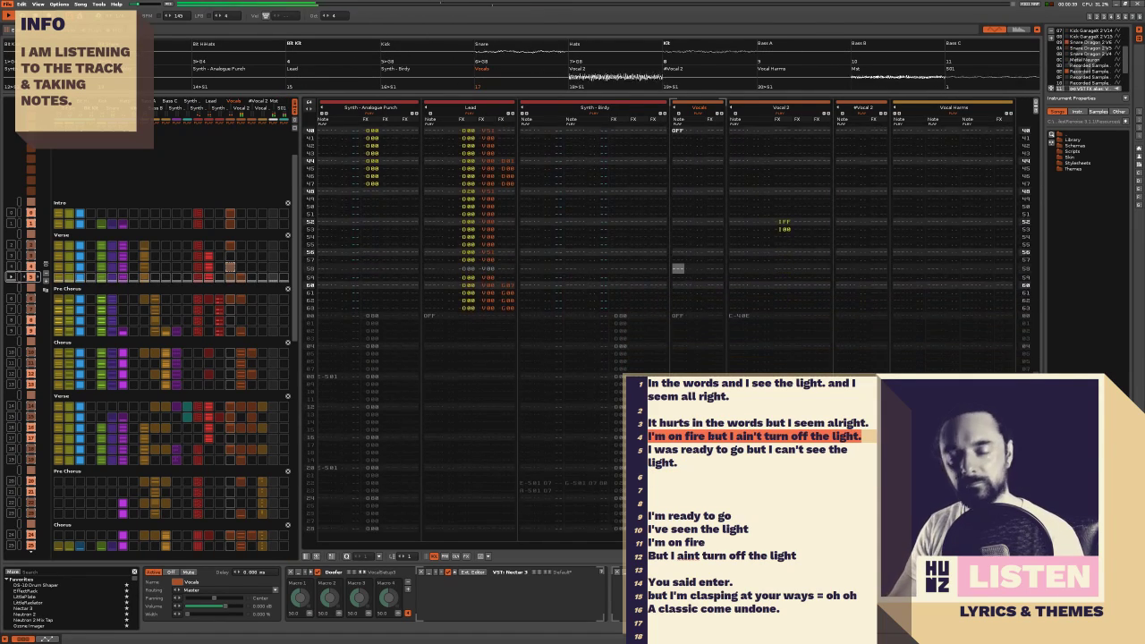
text(I'm on fire but I ain't turn off the light.)
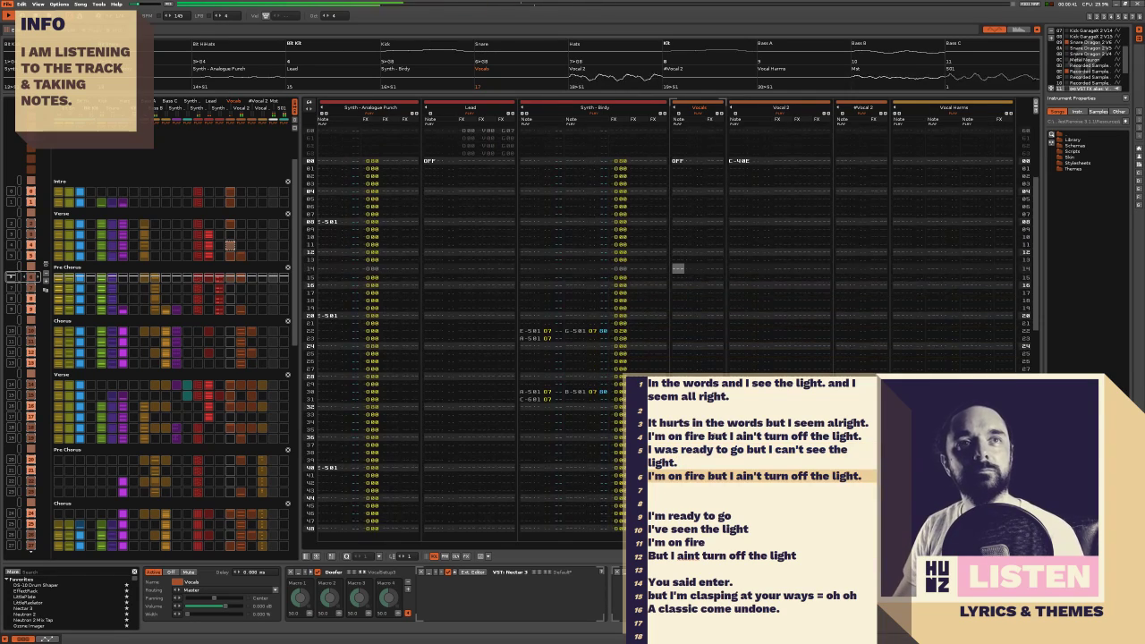
key(Down)
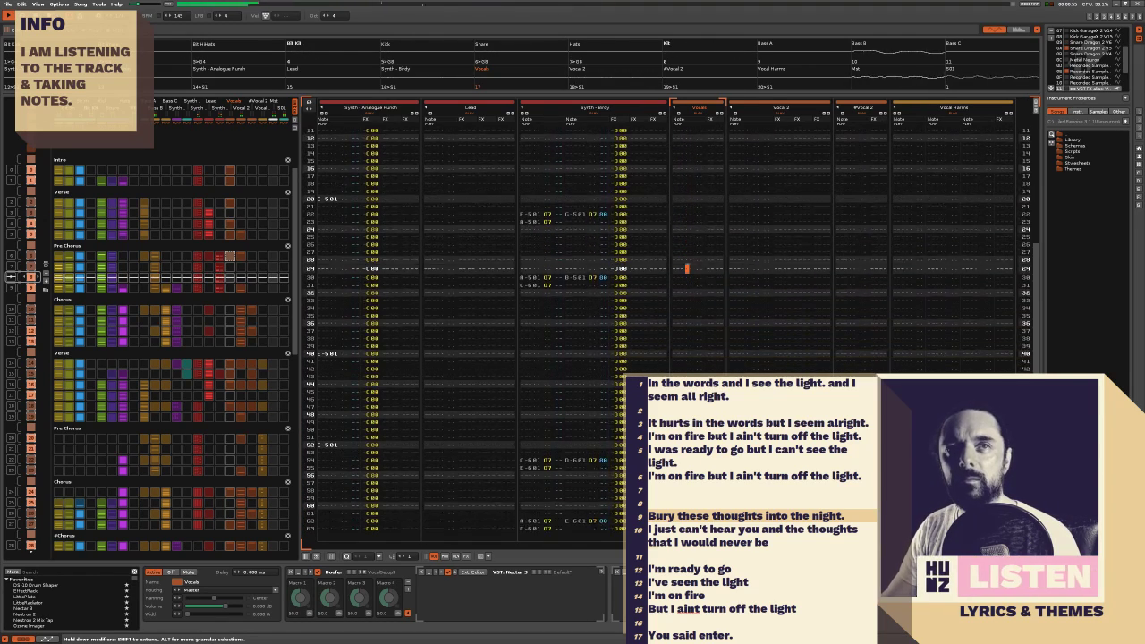
Add the fragments "flight" and "I was" on separate lines below the "Bury these thoughts" section
key(Return)
key(Return)
key(Up)
text(flight)
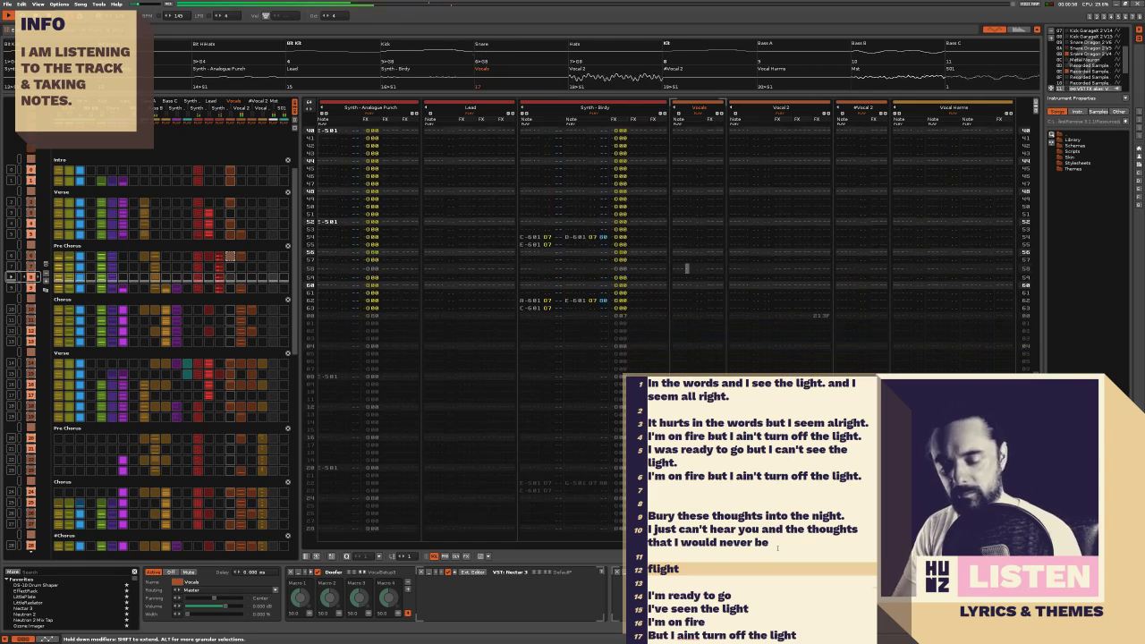
key(Return)
text(I was)
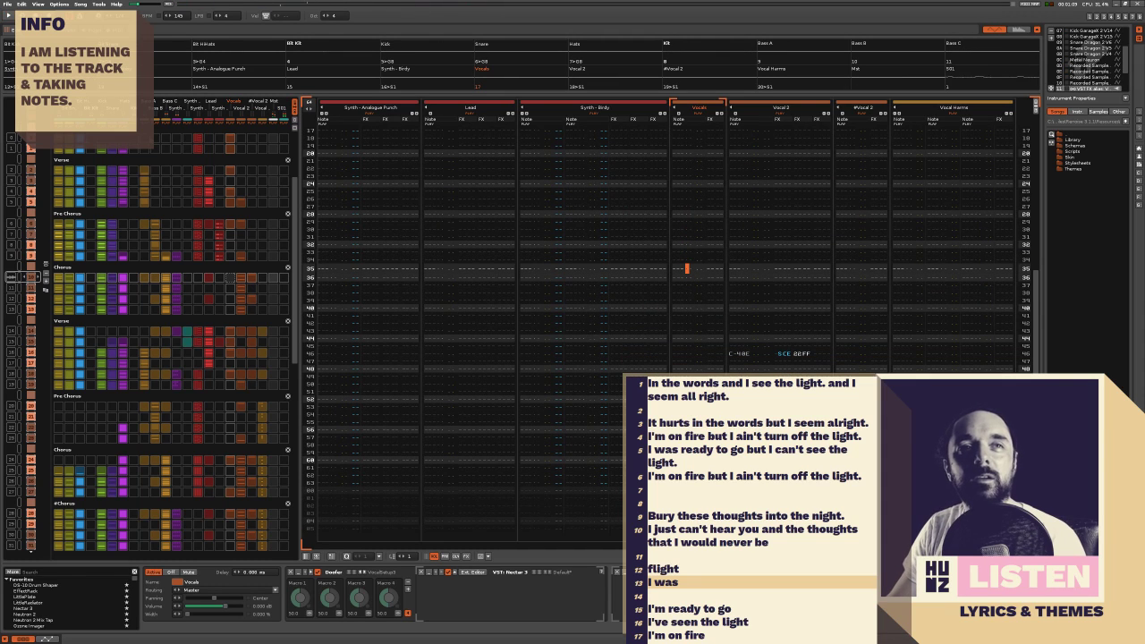
Leave a blank line below "I was" and write the lyric "I'm sitting all you'll never be."
key(Return)
key(Return)
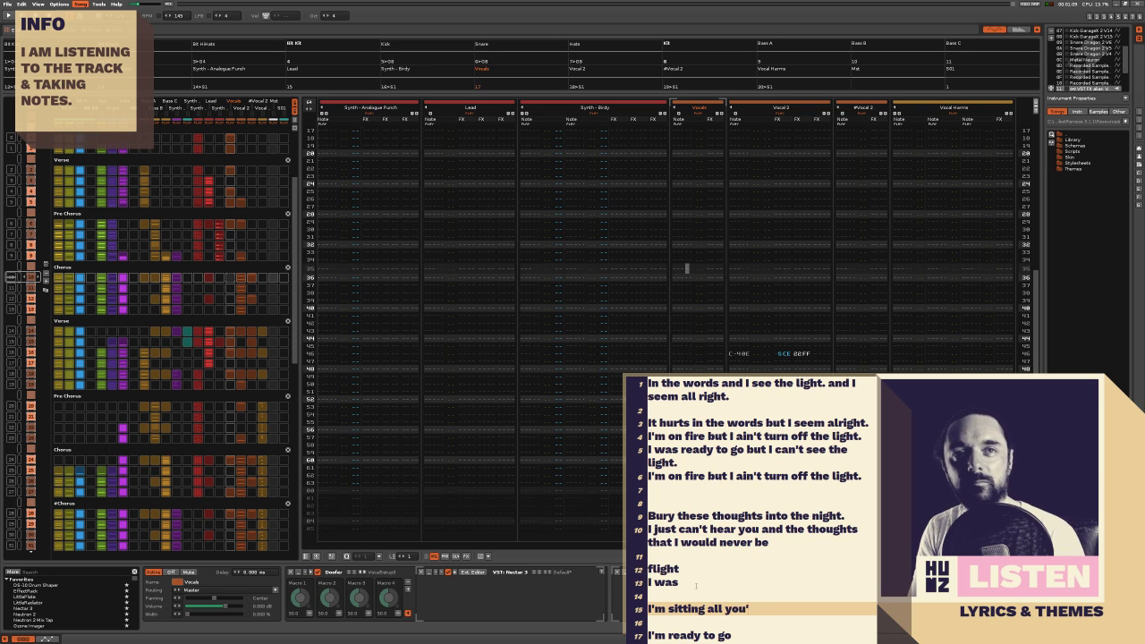
text(e.)
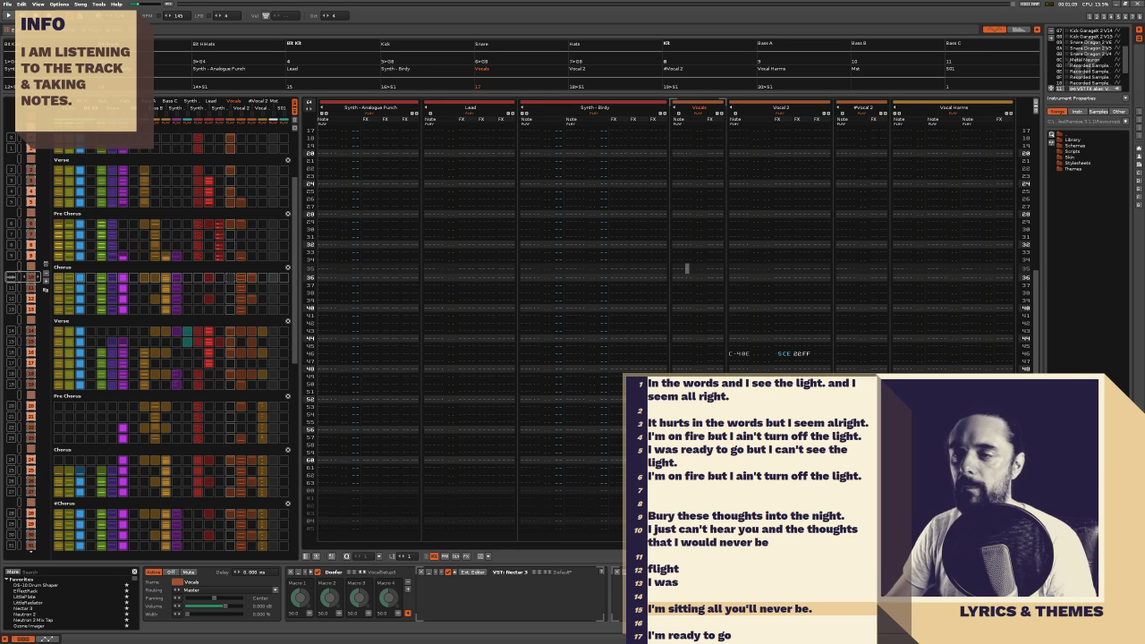
Listen to more of the song and add "Is sitting all I'll ever be." on line 16
key(space)
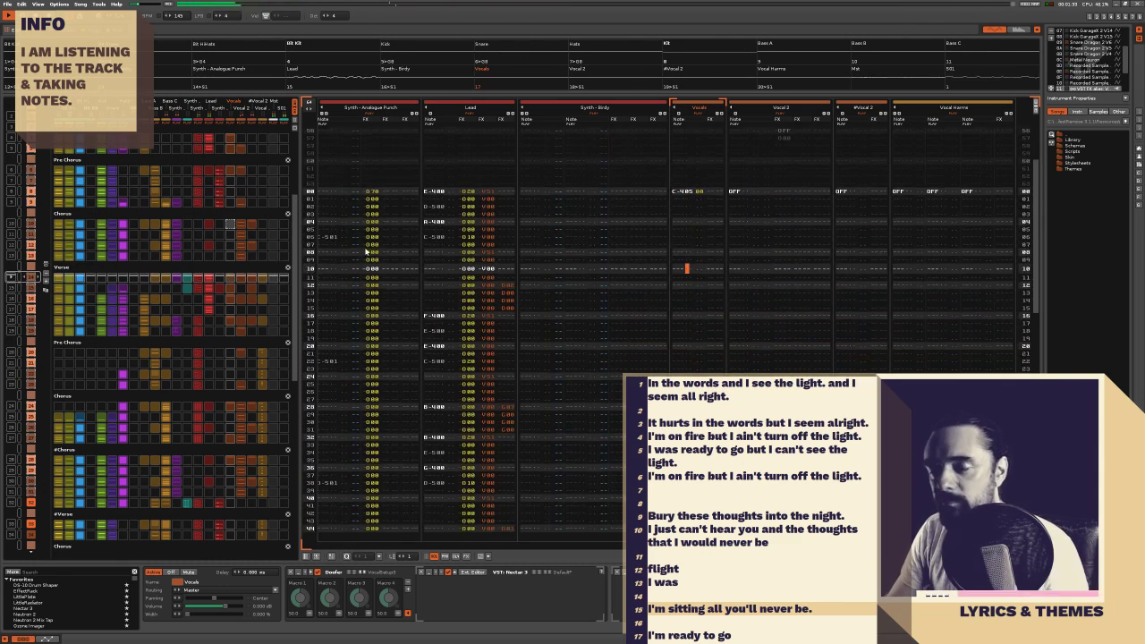
click(830, 611)
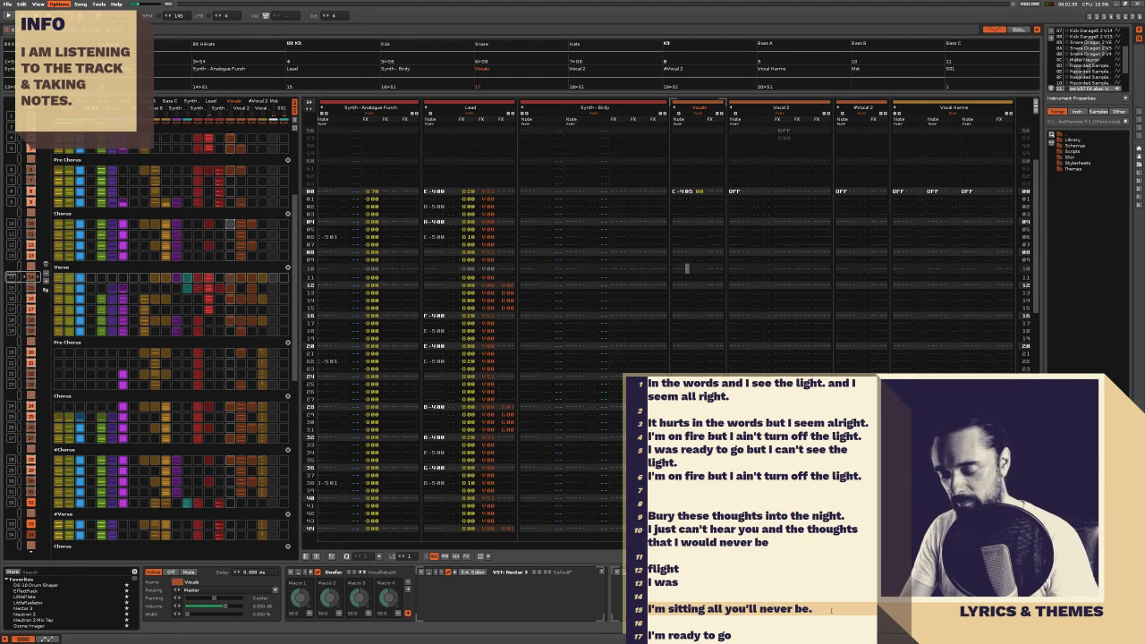
key(Return)
text(is sitting all I'll ever be.)
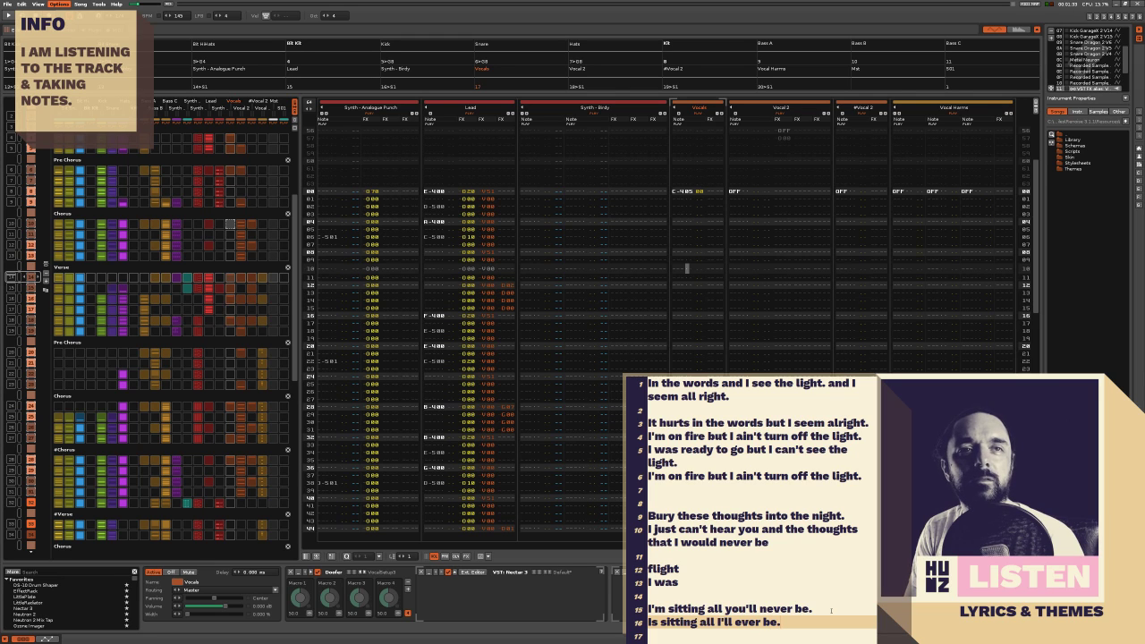
Add the lyric "It's sucking all your energy .. ooo." on line 17
key(Return)
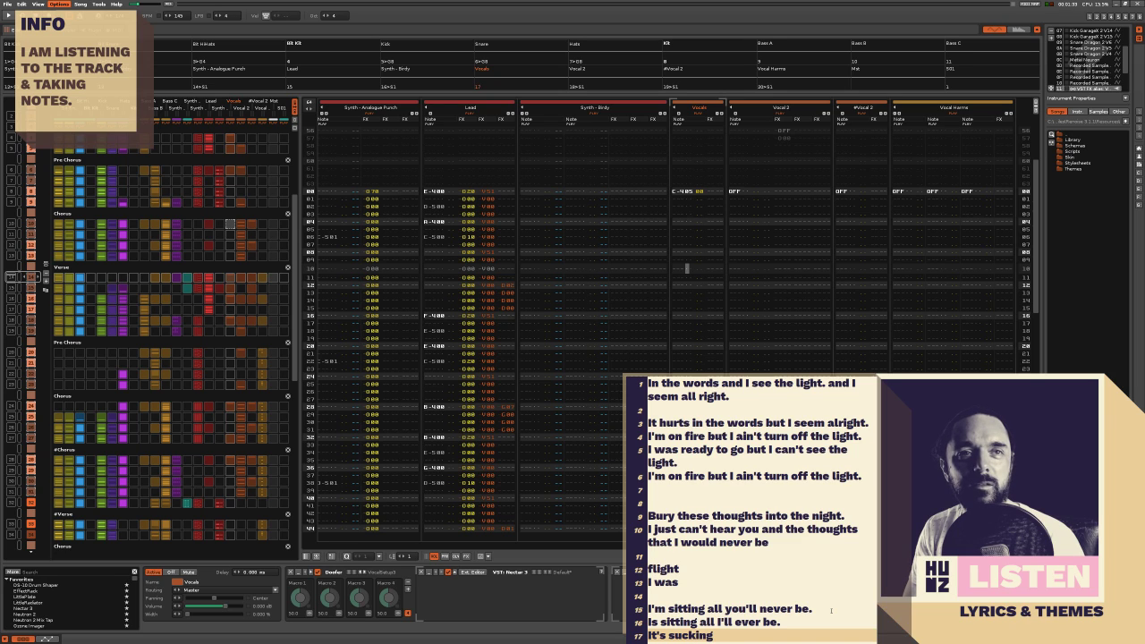
text(It's sucking all your ener)
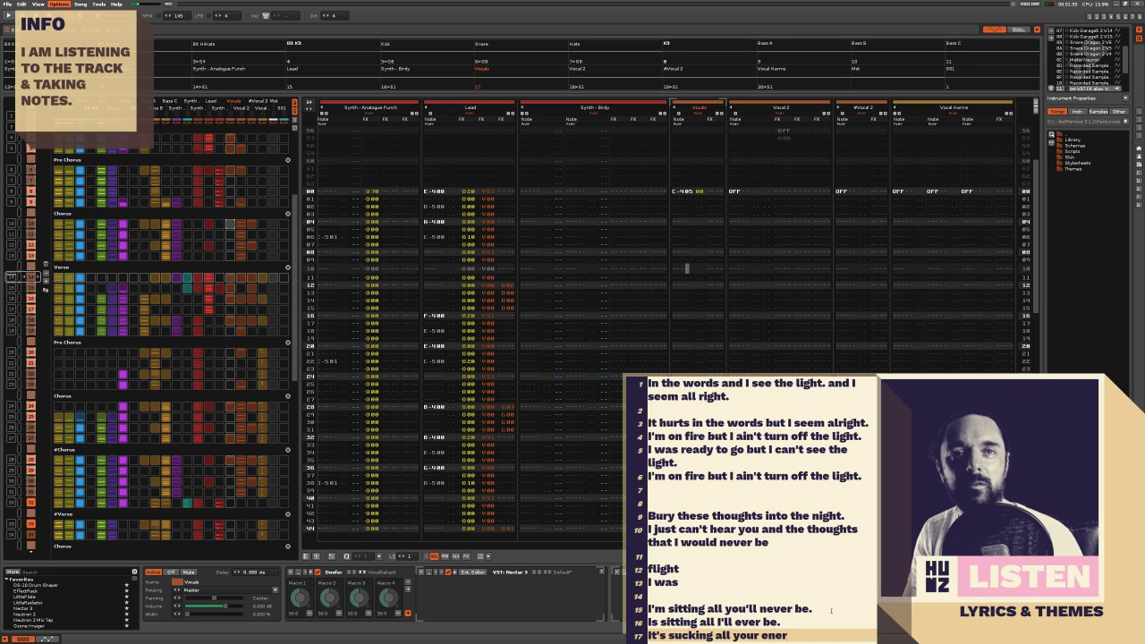
text(gy .. ooo.)
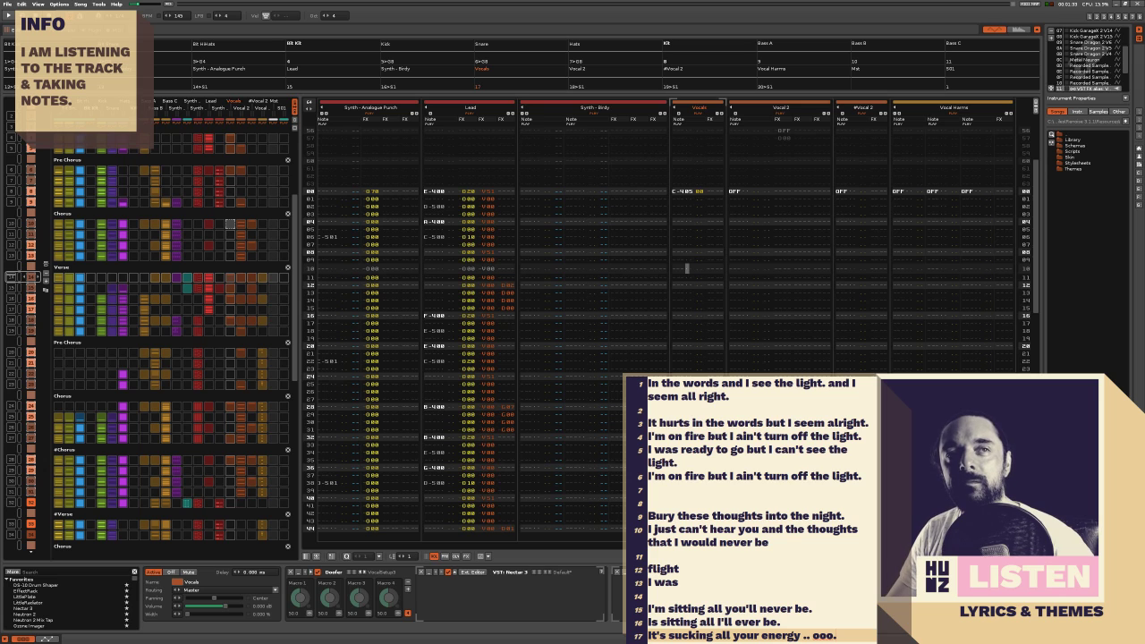
Play the song and listen to the chorus section for further lyric ideas
key(space)
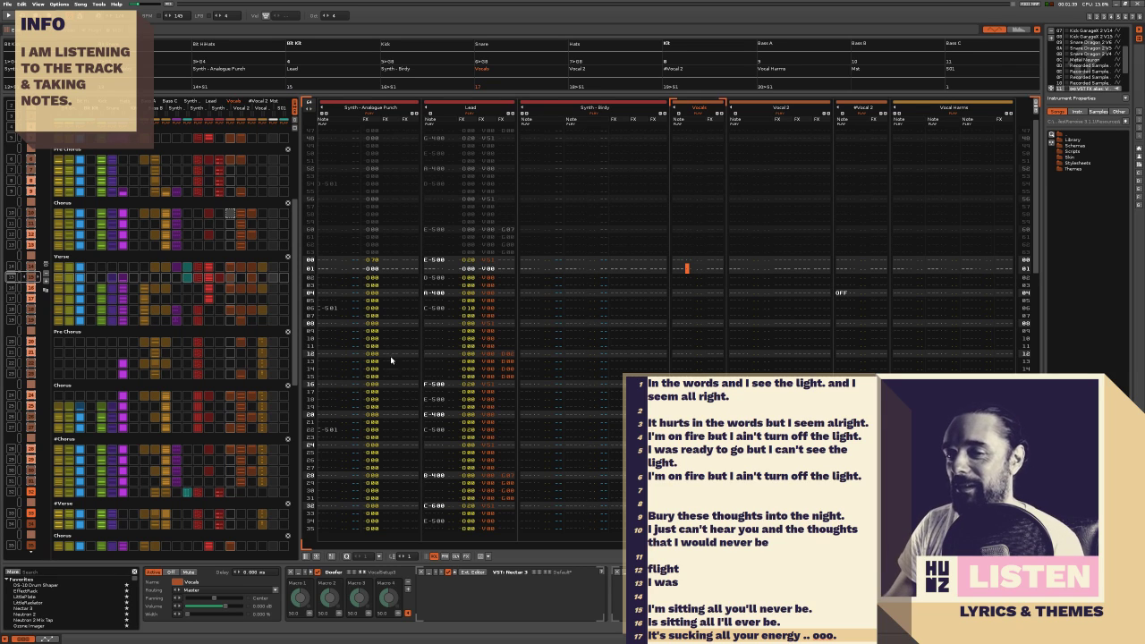
click(718, 268)
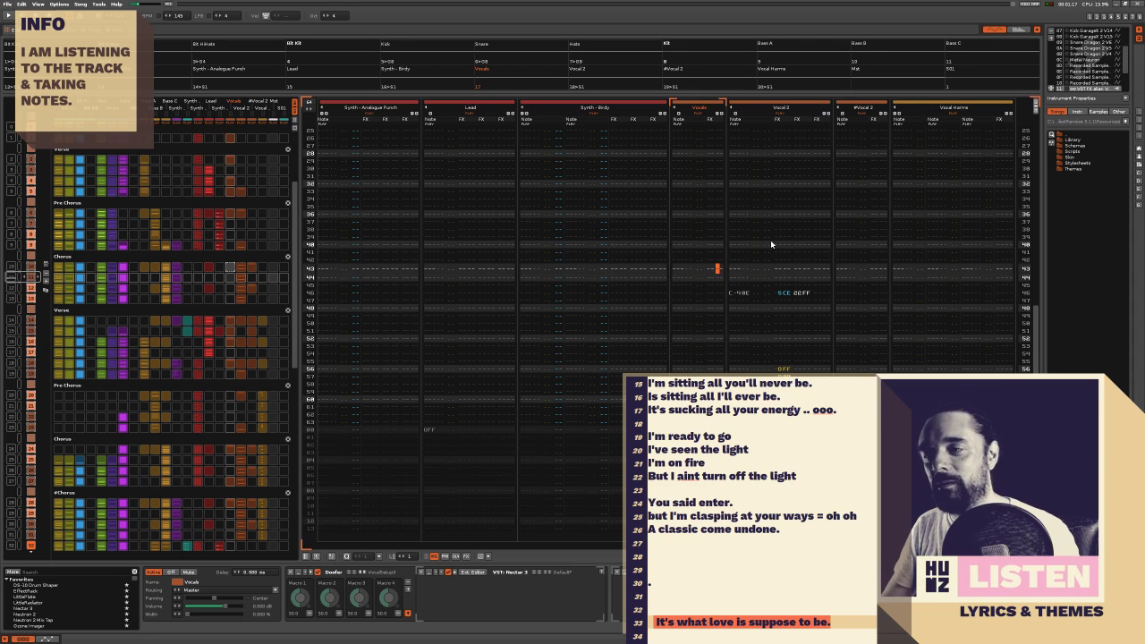
scroll(253, 287, up, 1)
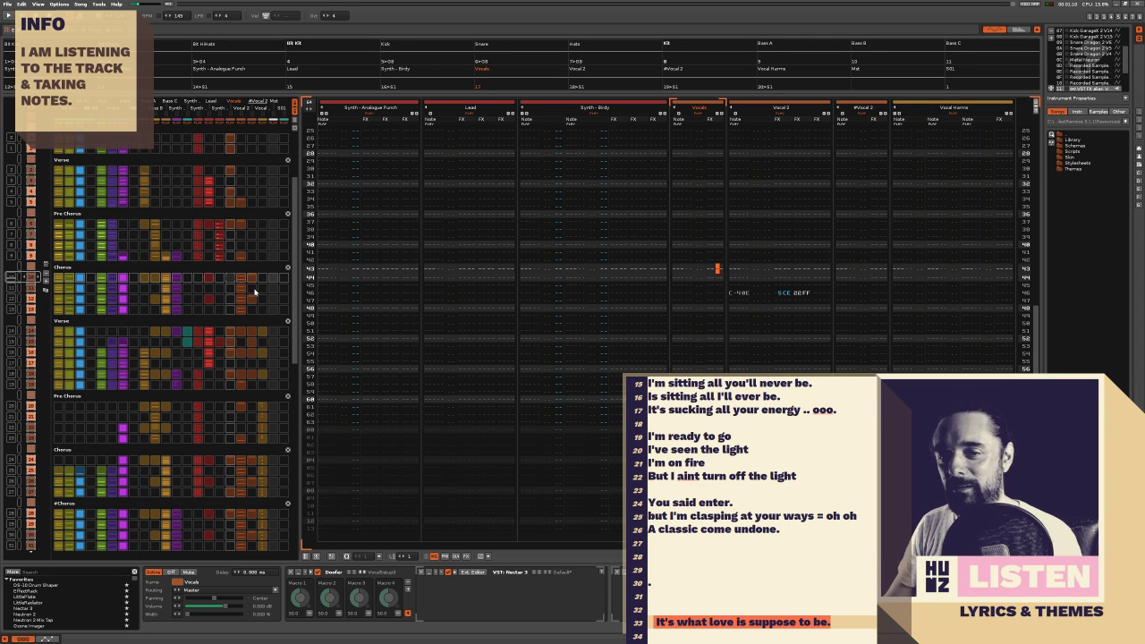
click(689, 229)
key(space)
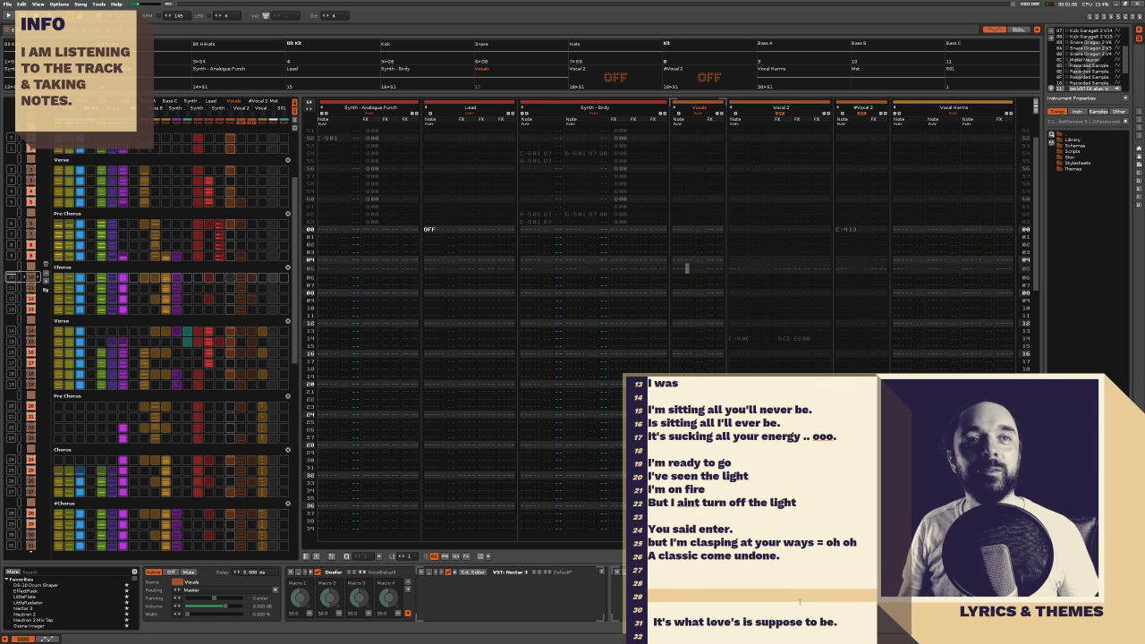
Write "Hello. You still here." on line 28 and "You're still here?" on line 29 of the notes
key(Return)
click(799, 601)
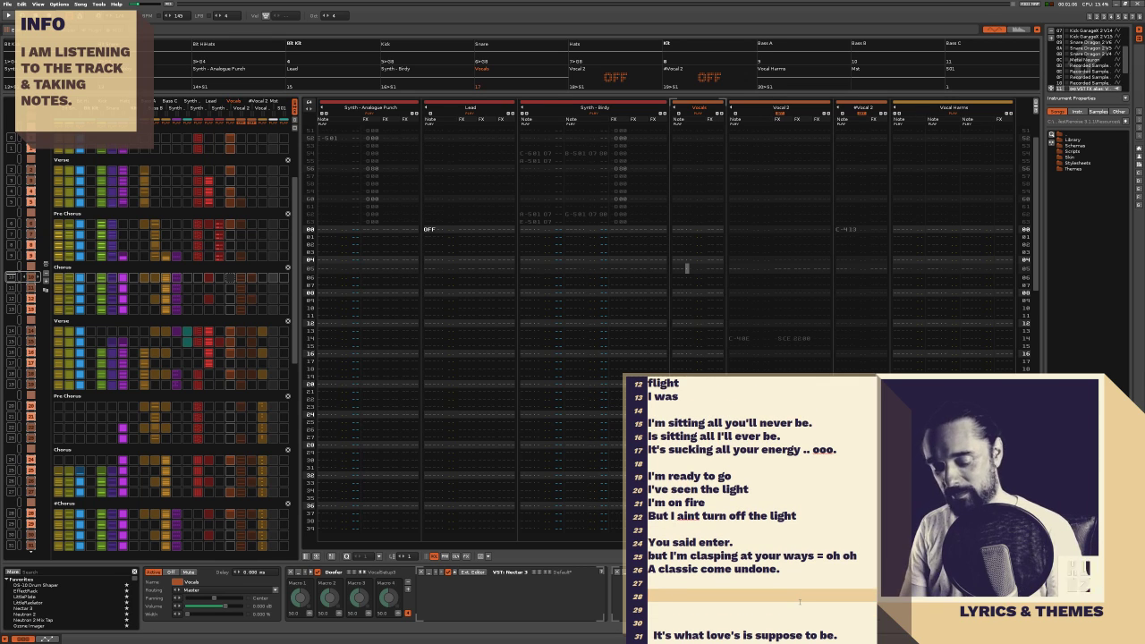
text(Hello.  You)
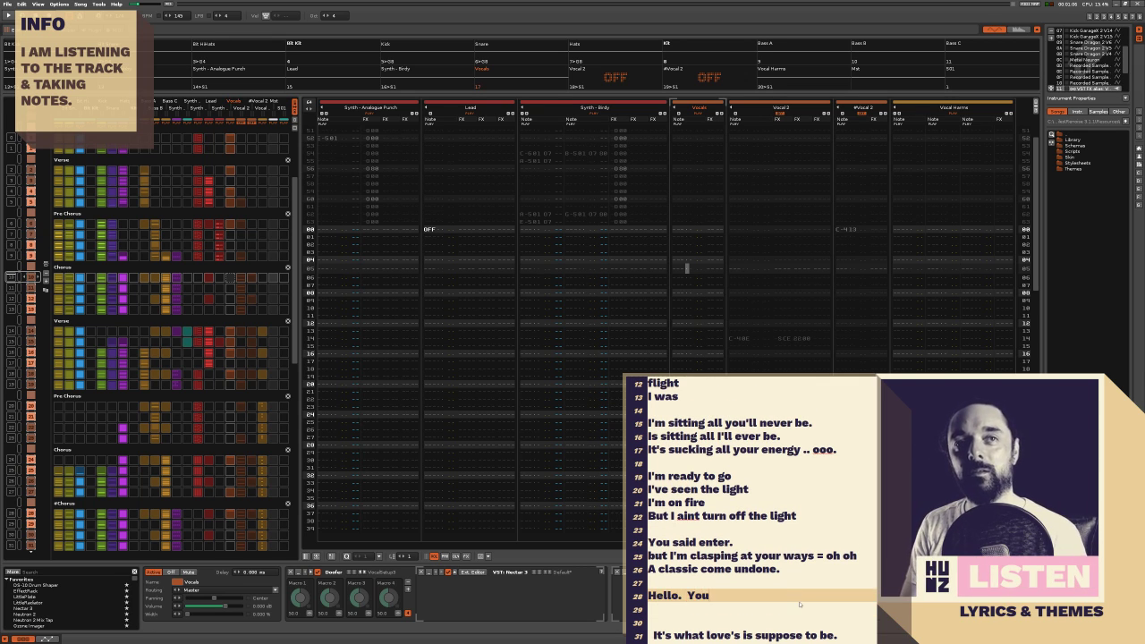
text( still here.)
key(Return)
key(Return)
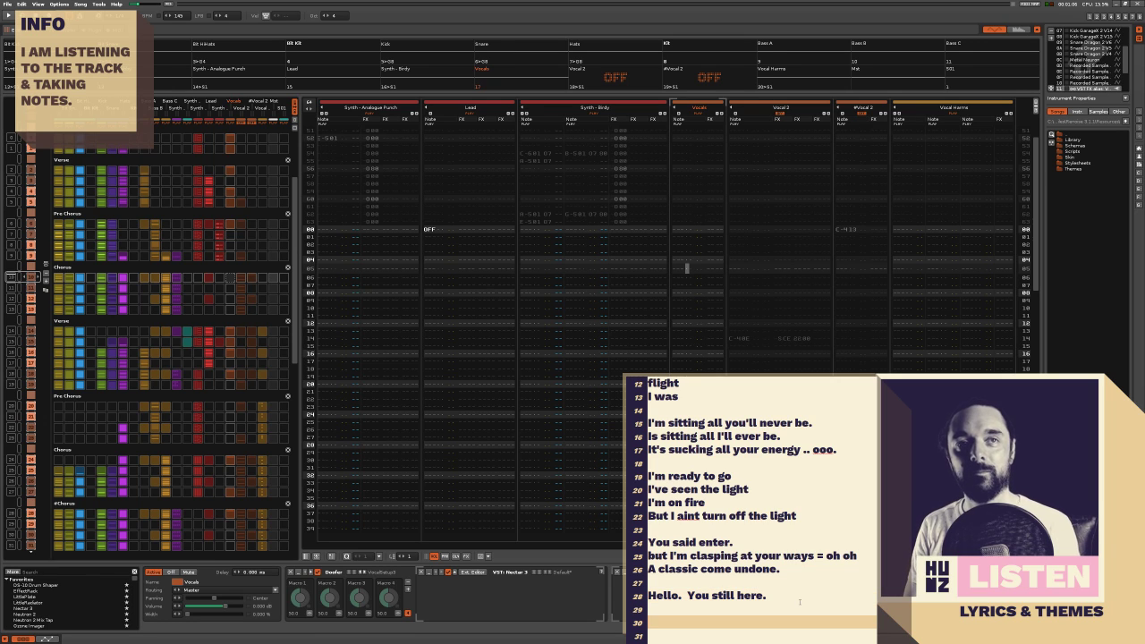
key(BackSpace)
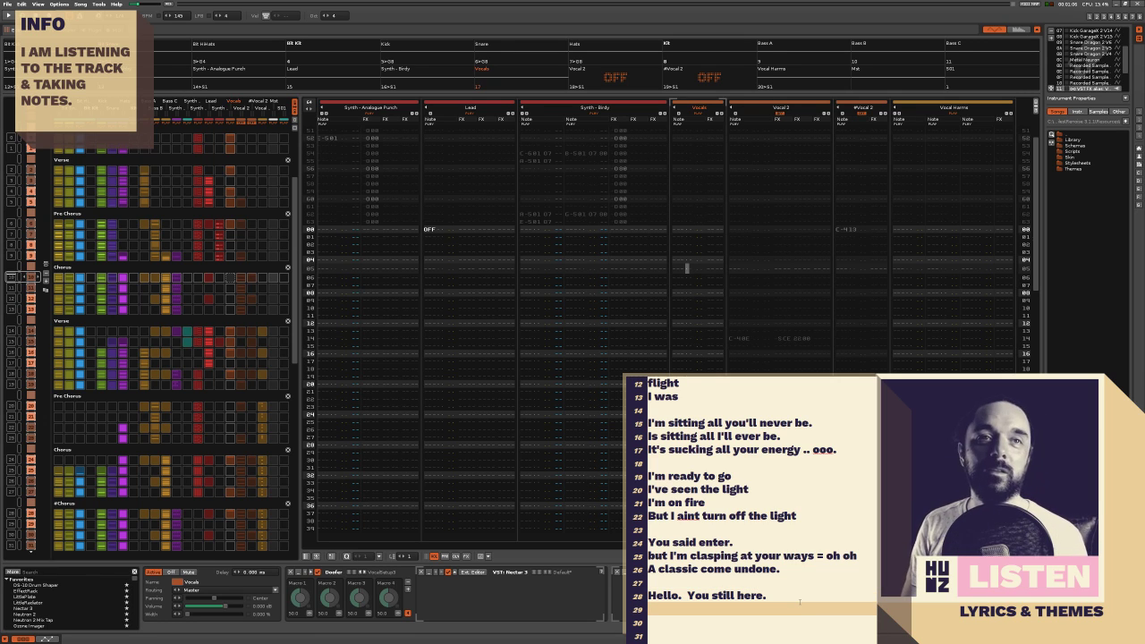
text(You're st)
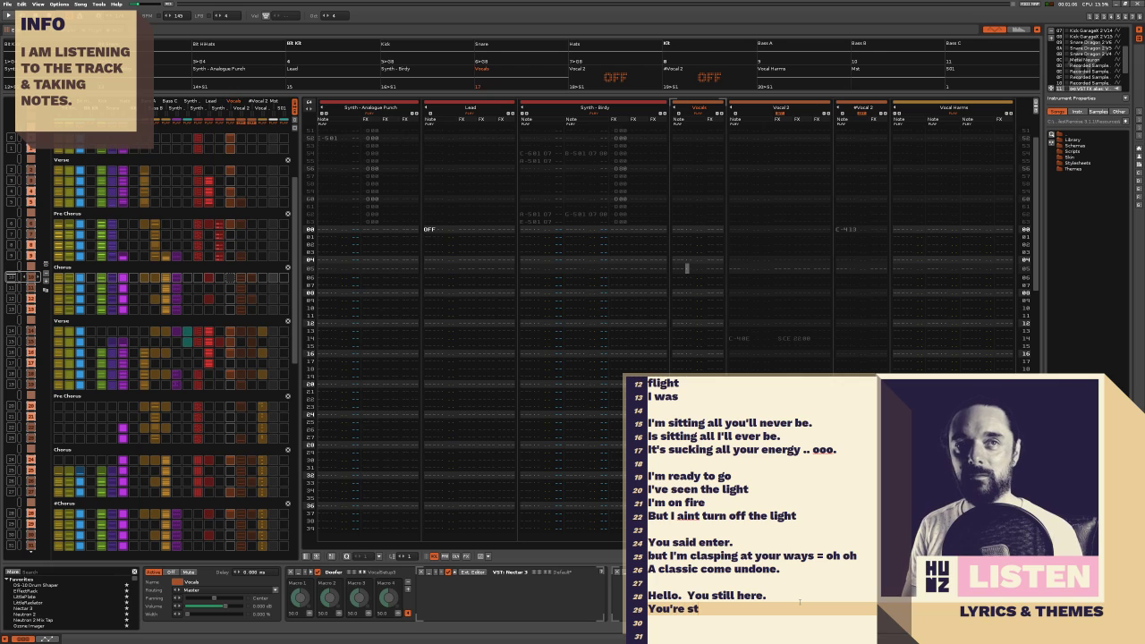
text(ill here?)
key(Return)
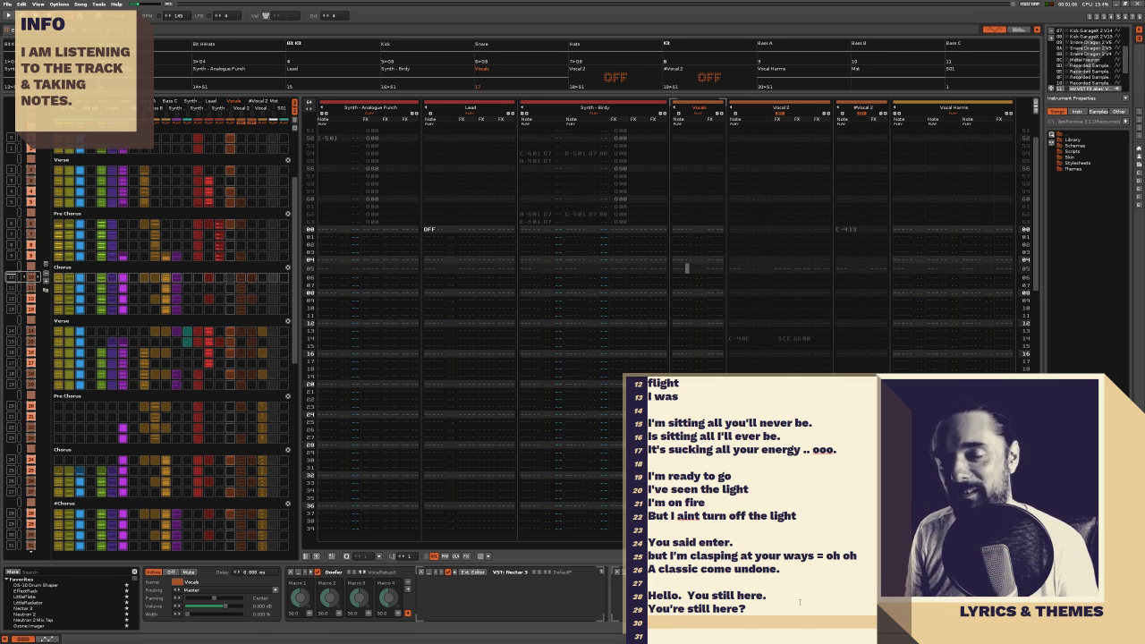
Delete the two "still here" lines and the surplus blank lines above "It's what love's is suppose to be."
key(Up)
key(Up)
key(shift+Down)
key(Delete)
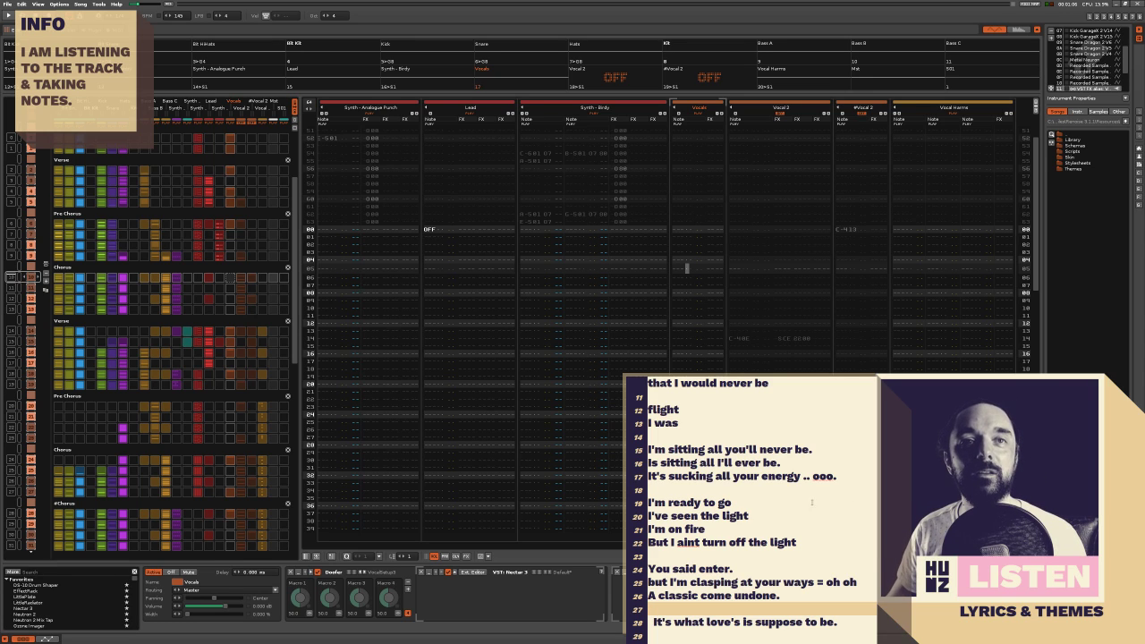
Shorten line 28 to "It's what love's suppose to be." by removing the word "is" and an extra leading space
double_click(747, 621)
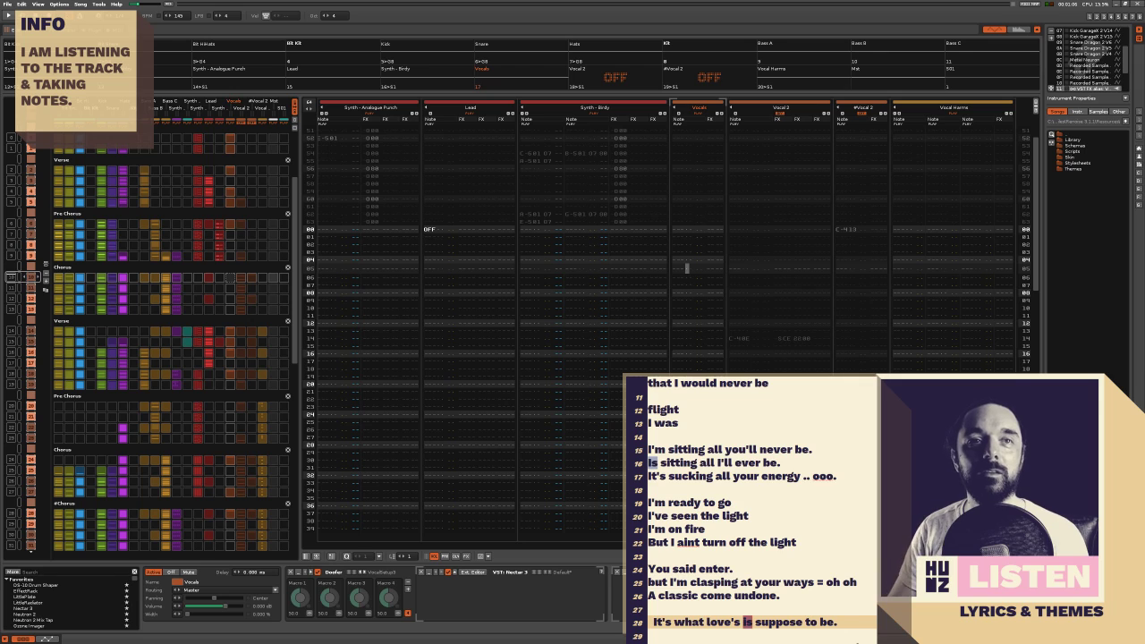
key(BackSpace)
key(BackSpace)
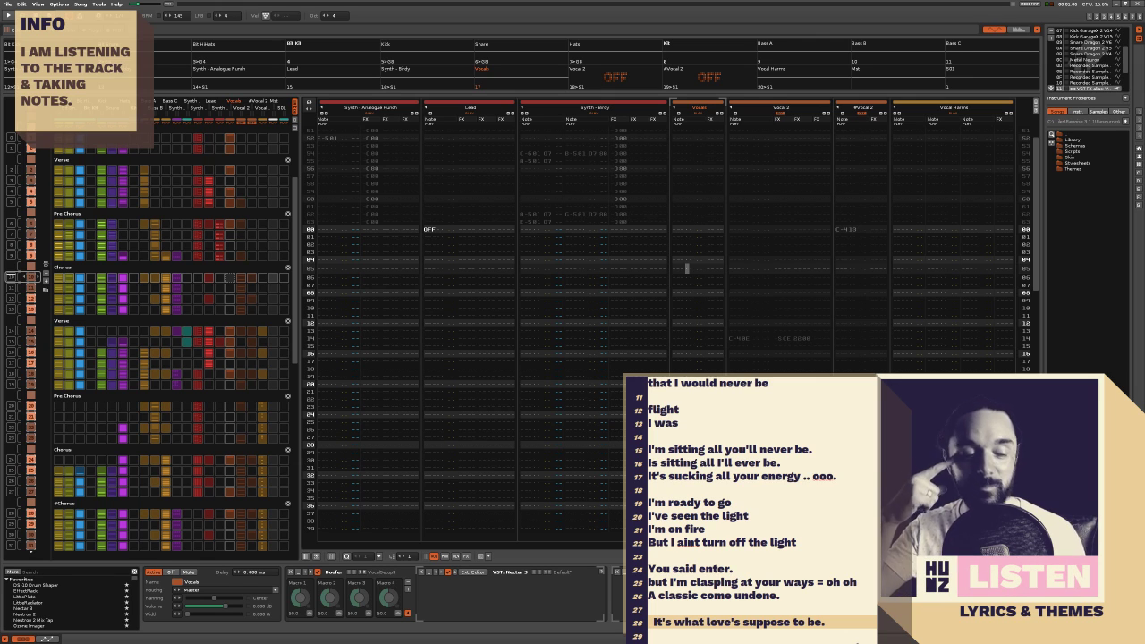
key(BackSpace)
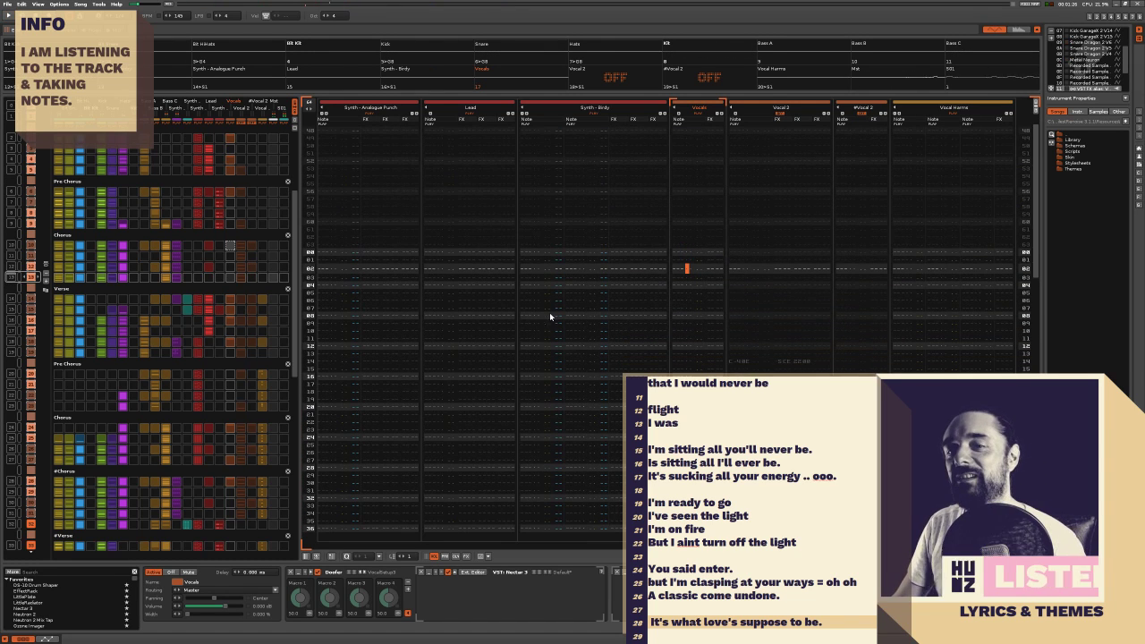
Move the song position back to the first pre chorus and reread the opening lyric lines of the notes
scroll(127, 313, up, 1)
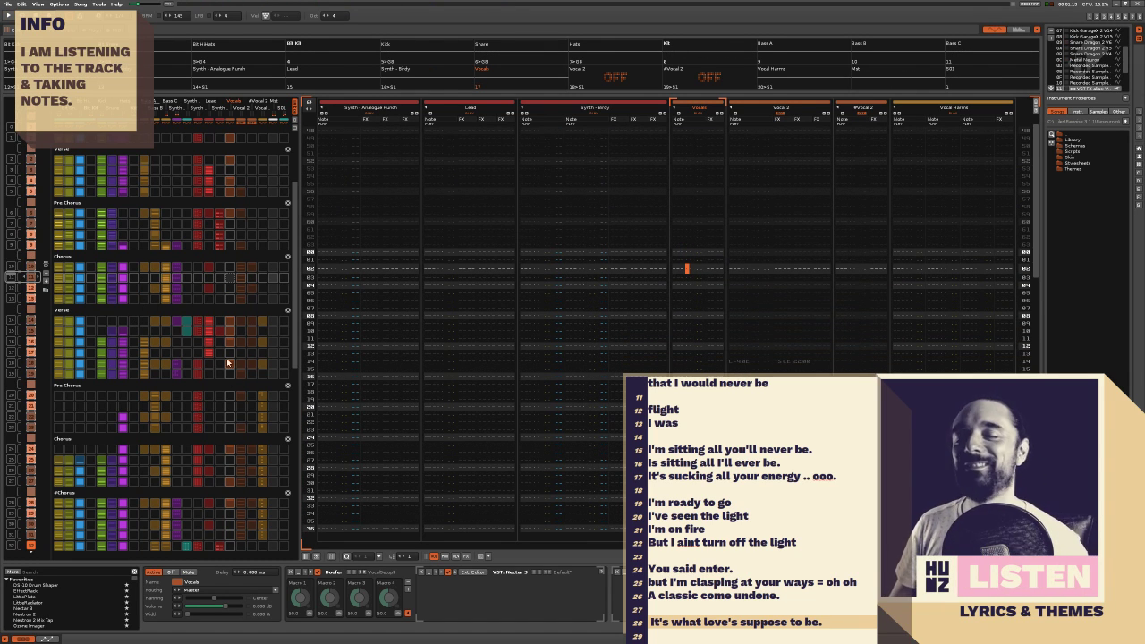
scroll(223, 363, up, 4)
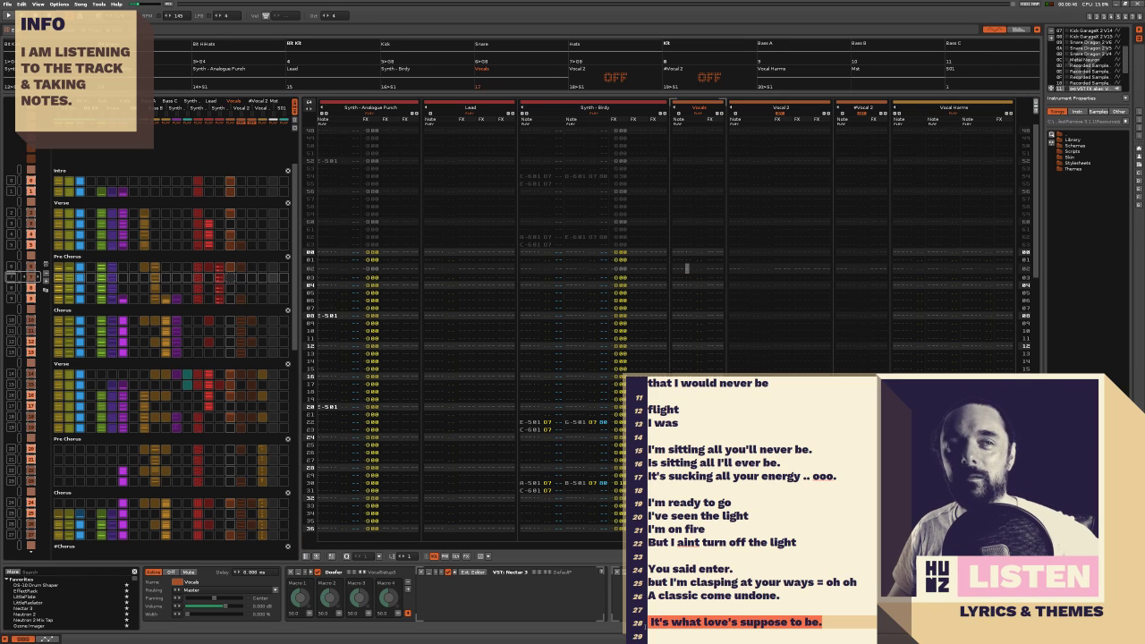
scroll(780, 626, up, 5)
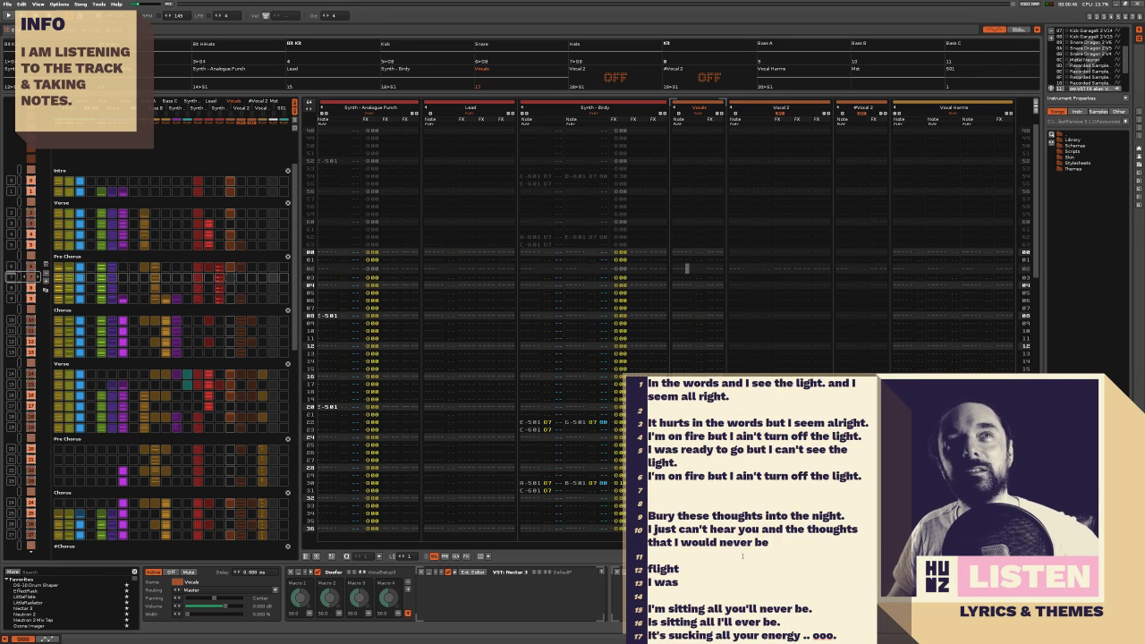
drag(649, 382, 859, 479)
scroll(844, 484, down, 1)
scroll(804, 479, up, 1)
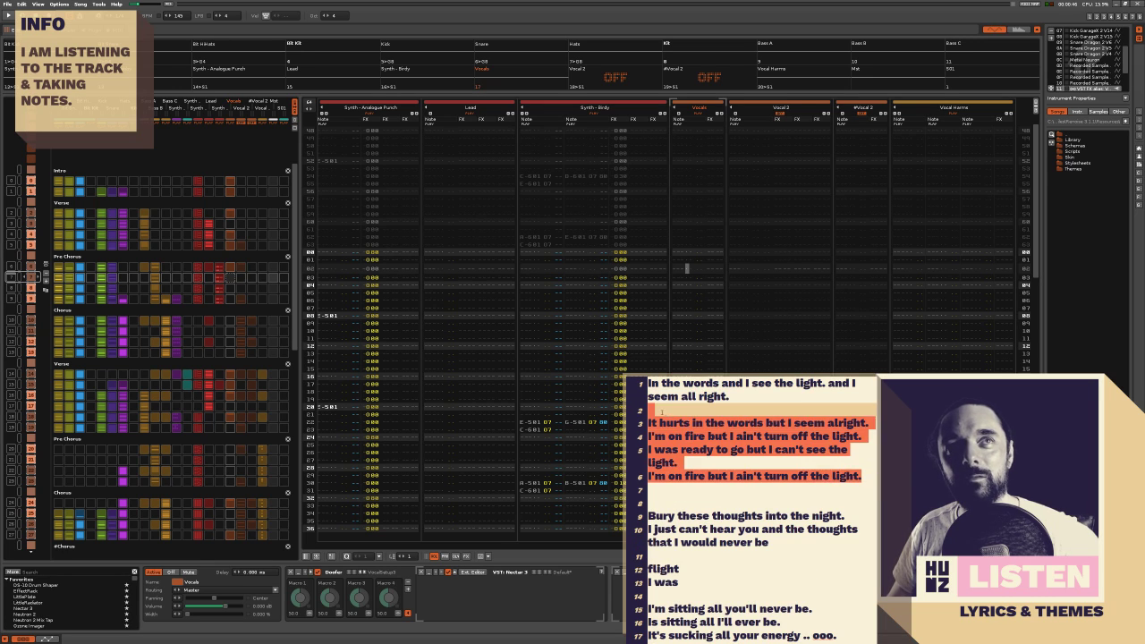
click(695, 412)
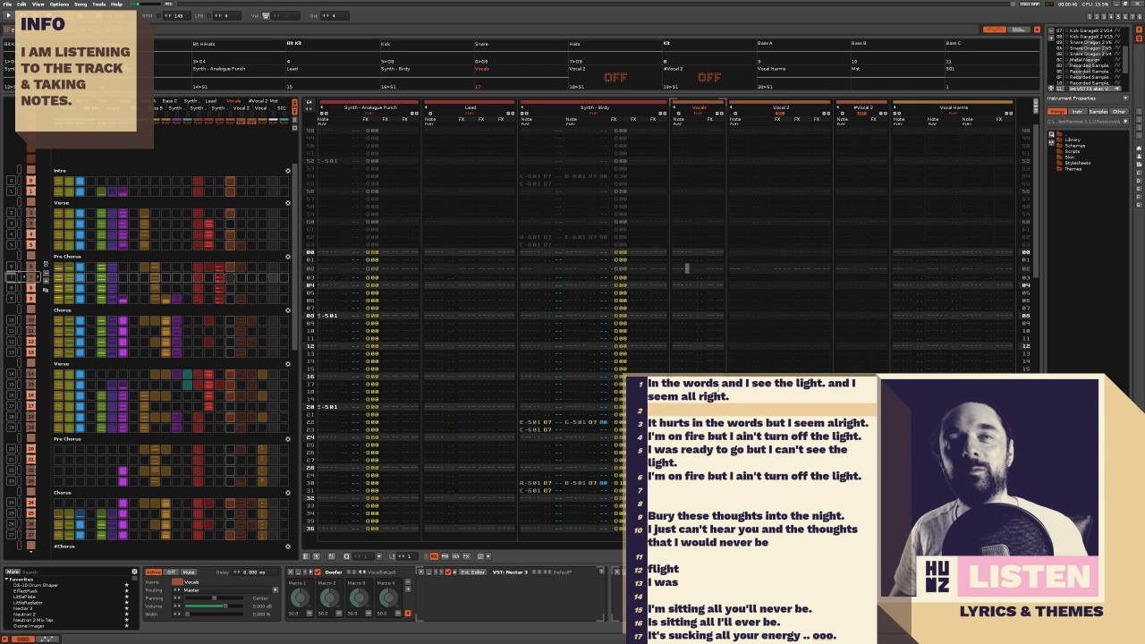
click(723, 460)
click(691, 409)
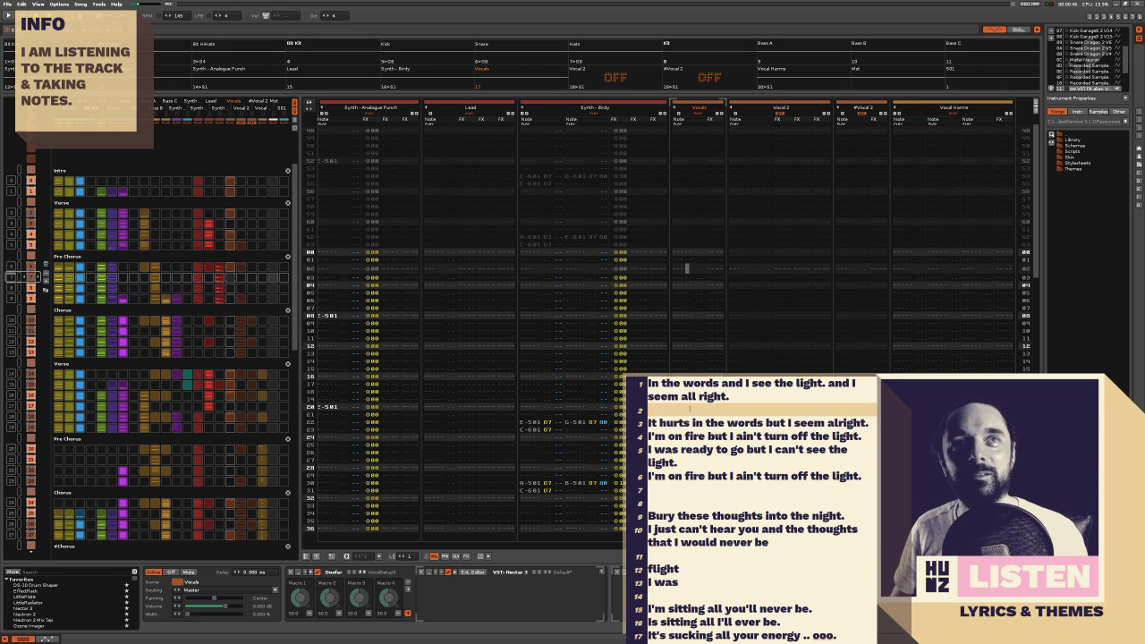
scroll(692, 408, down, 4)
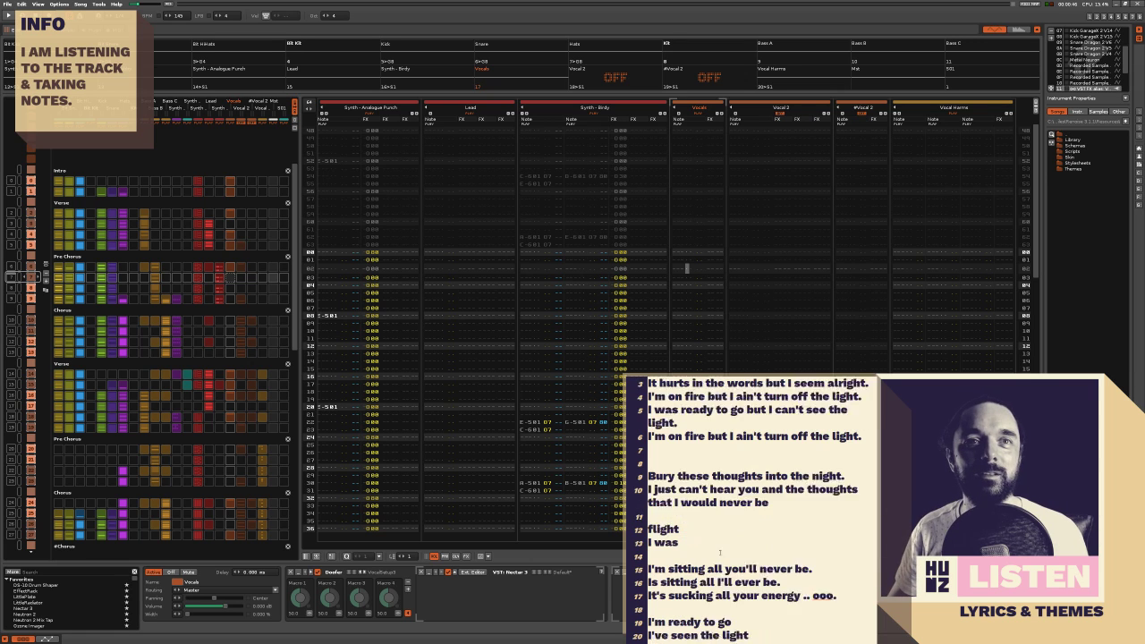
Copy "It's what love's suppose to be." from line 28 to line 9, with an empty line 10 beneath it
drag(821, 622, 658, 609)
key(ctrl+c)
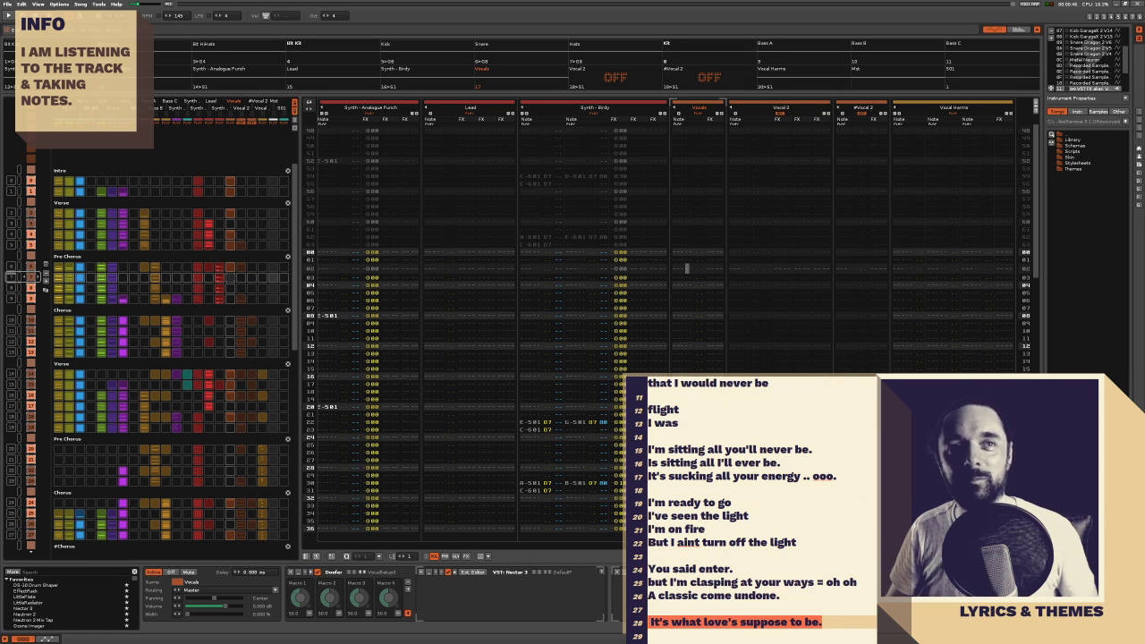
scroll(699, 589, up, 3)
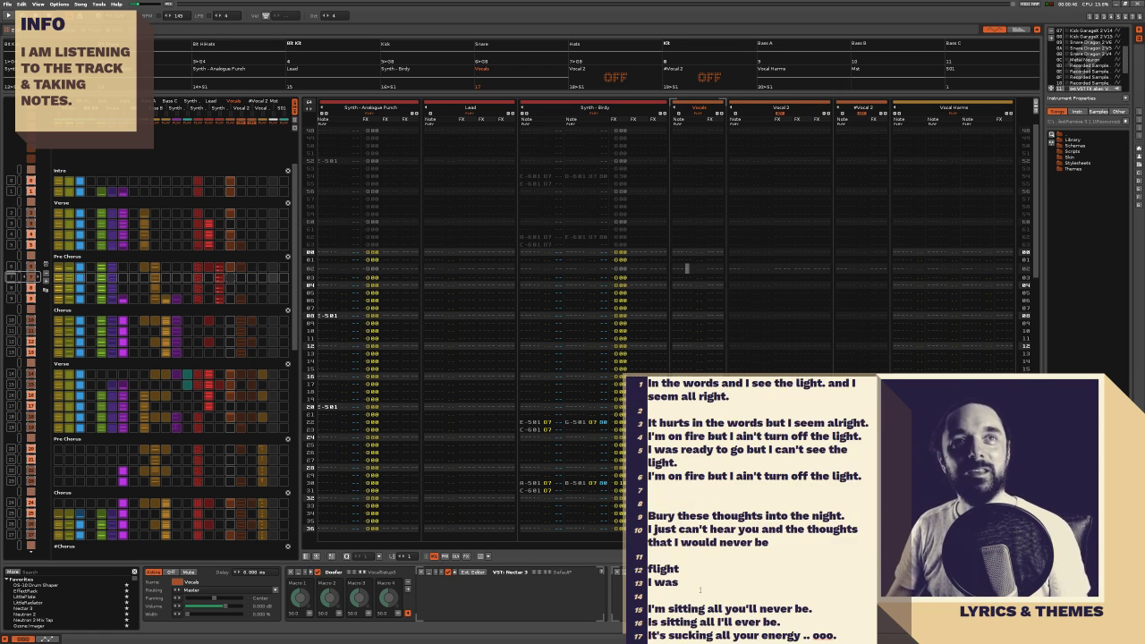
click(670, 489)
key(Return)
key(ctrl+v)
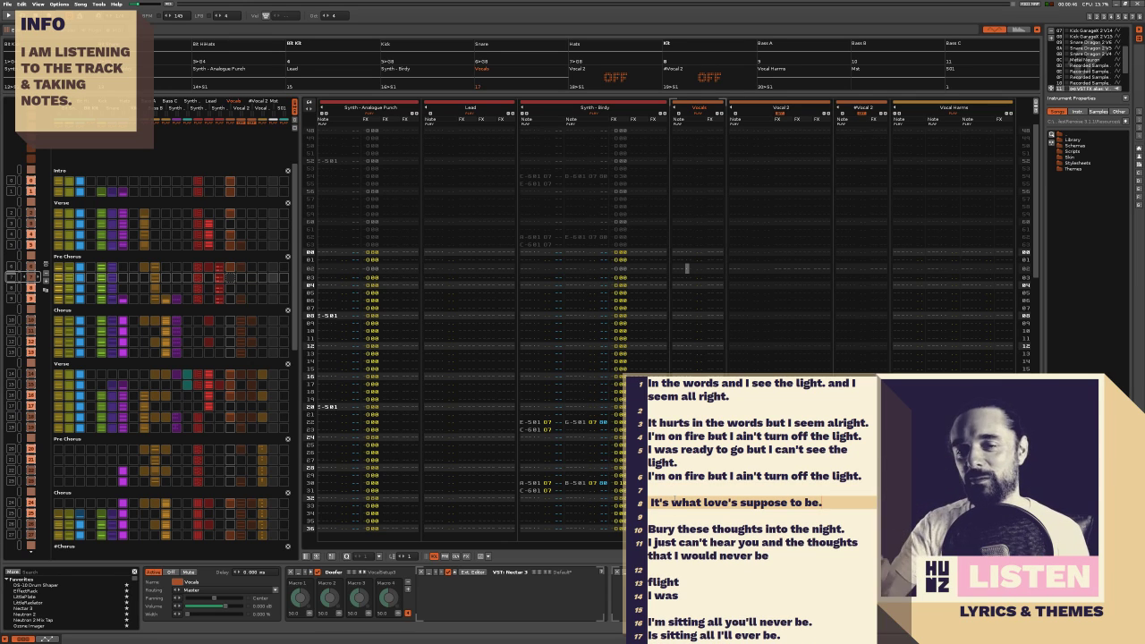
key(Return)
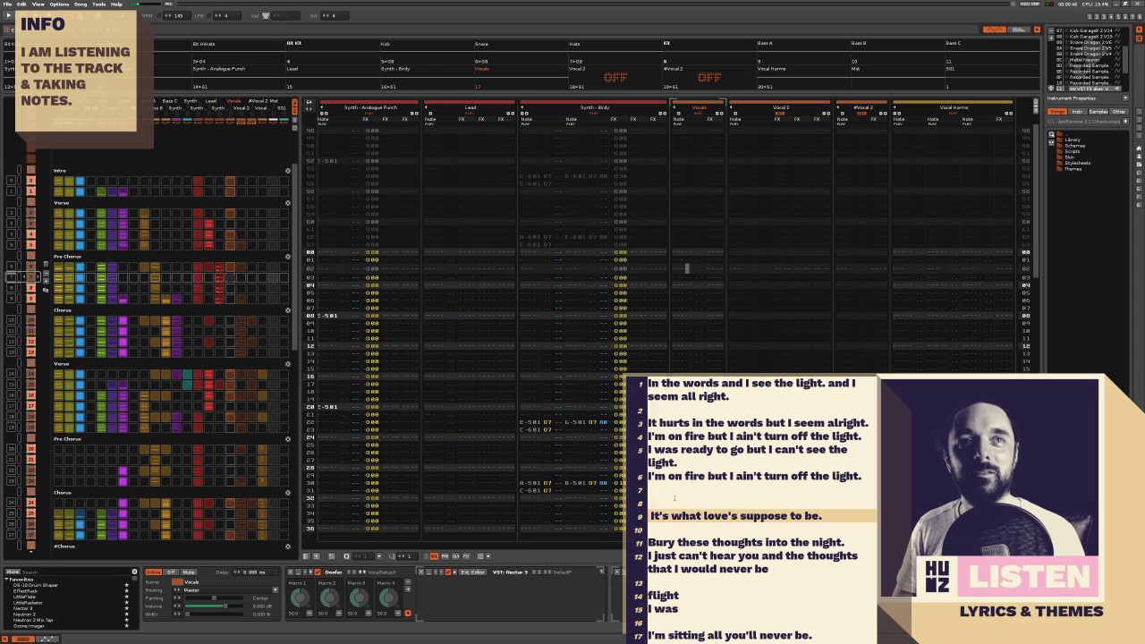
key(Return)
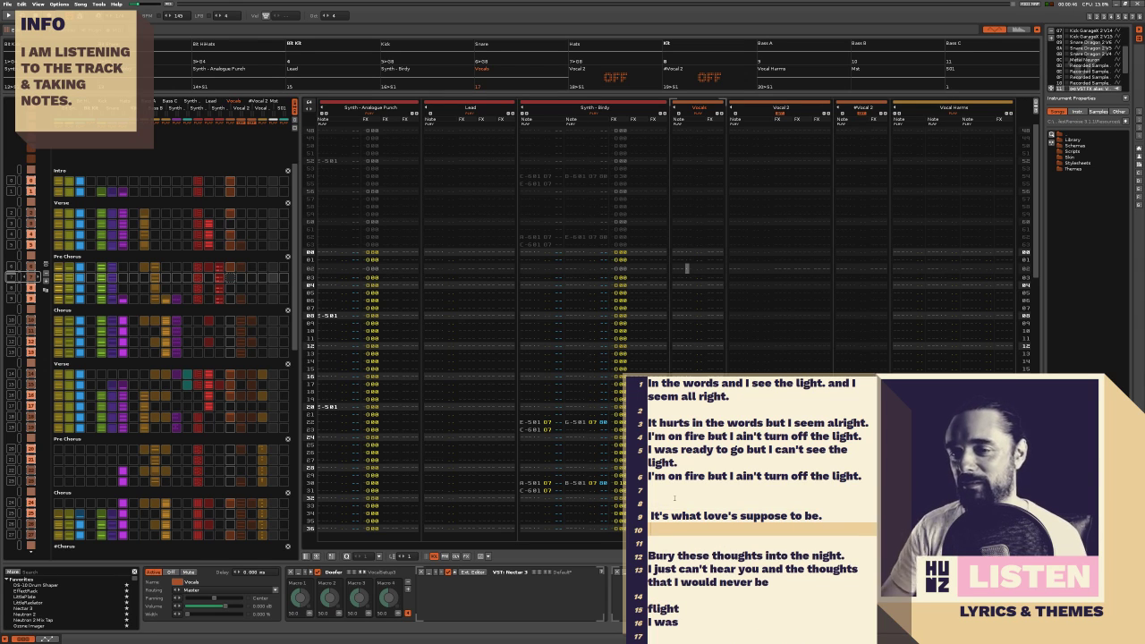
Write "This is what love's suppose to be." on line 10 of the notes
key(alt+Tab)
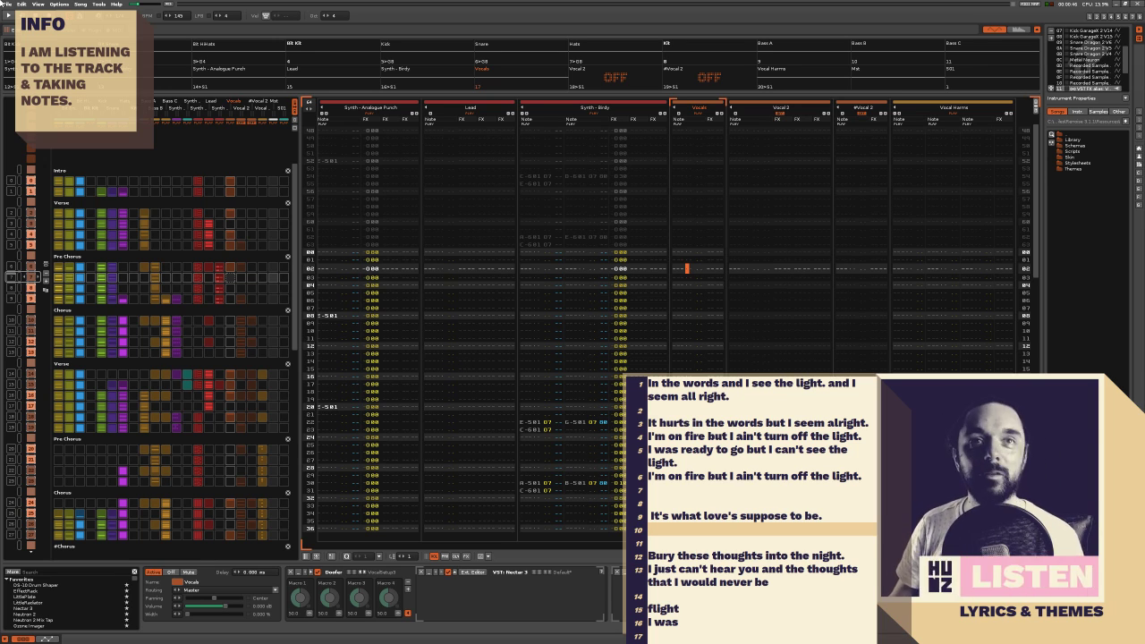
click(811, 531)
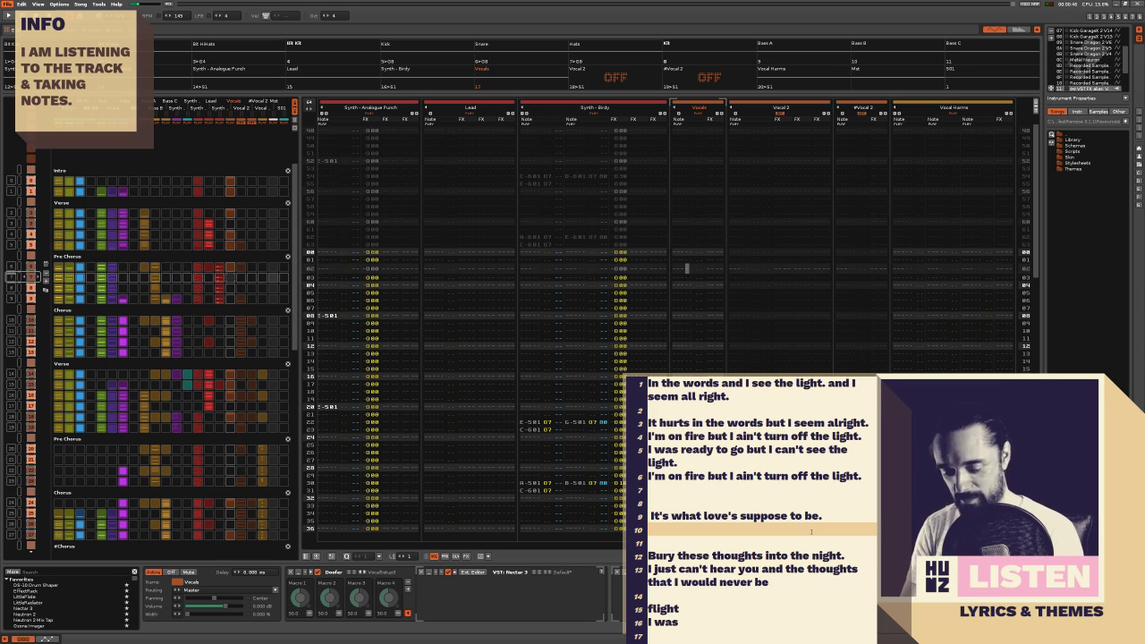
text(This is )
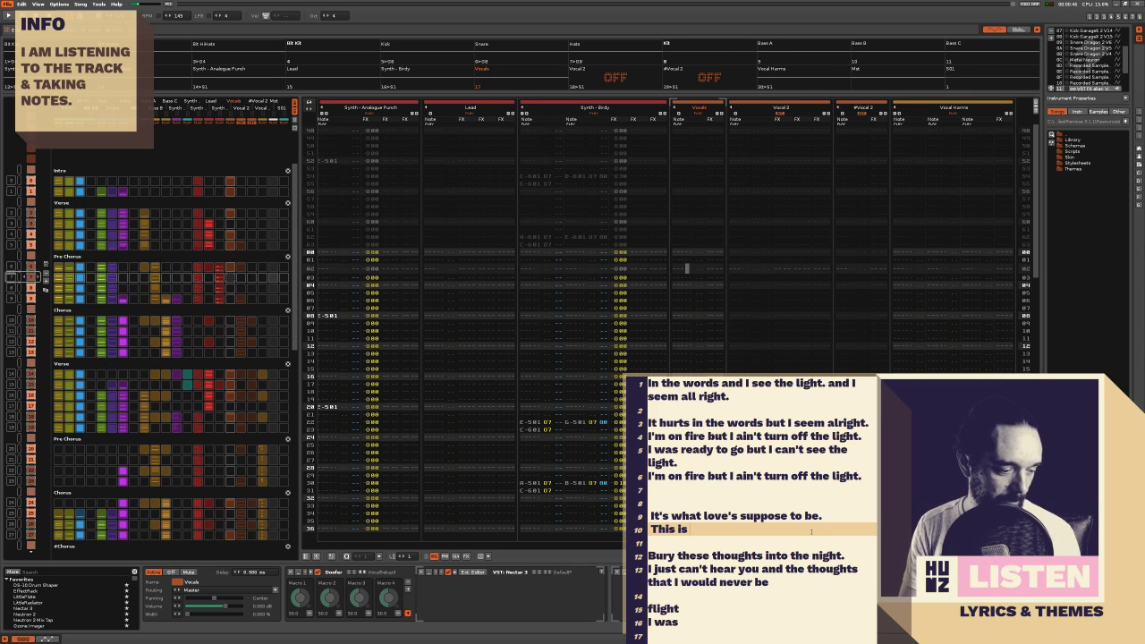
text(what love)
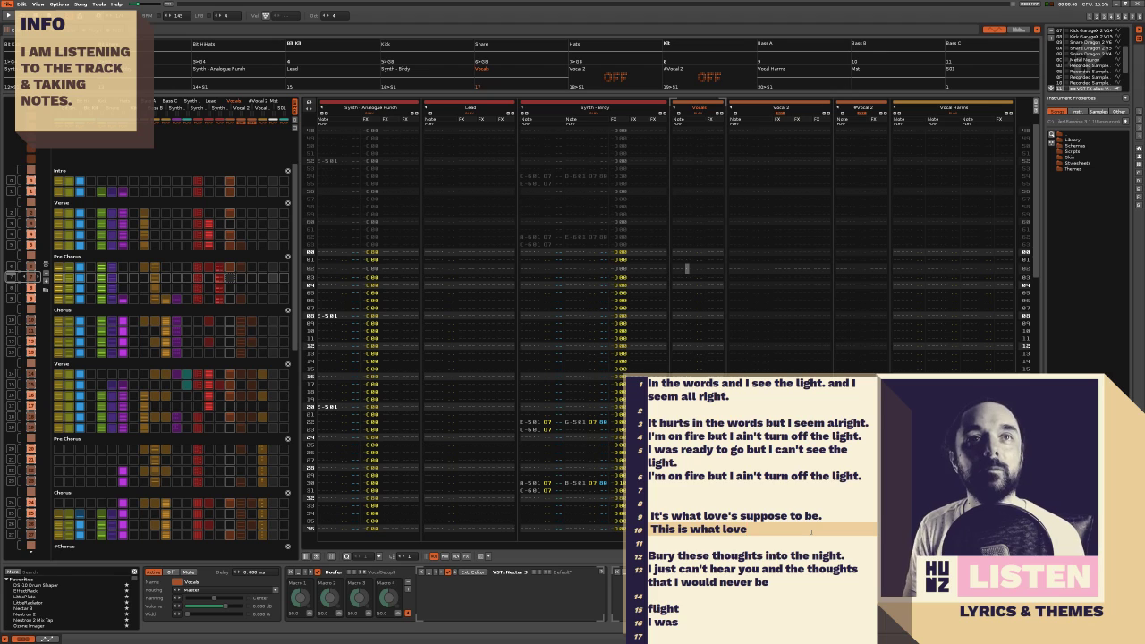
text('s suppo)
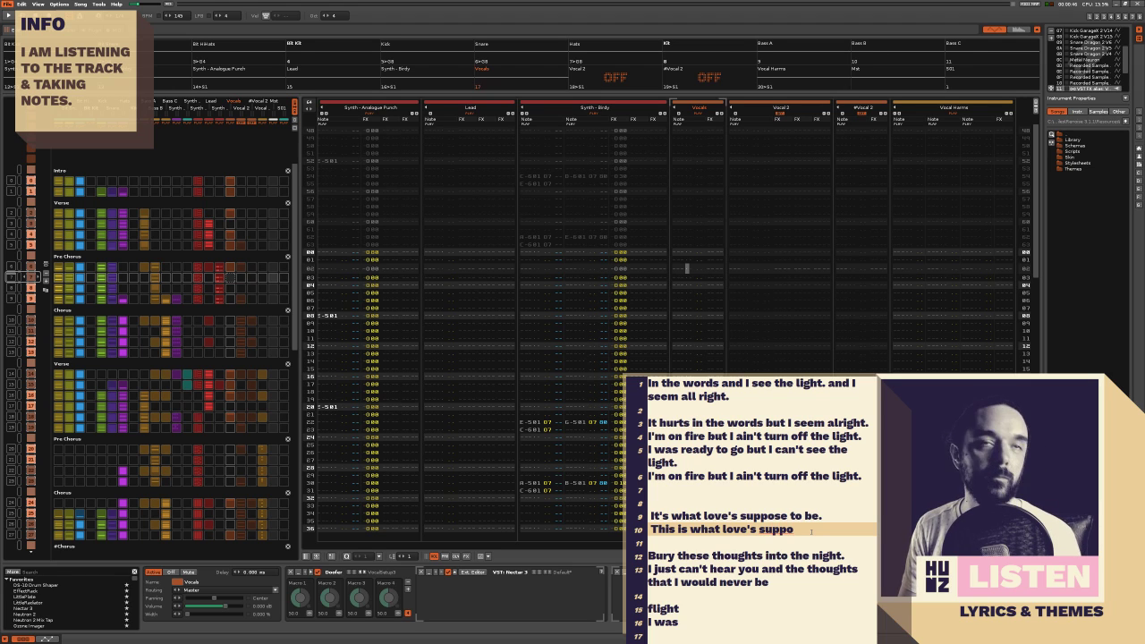
text(se to be.)
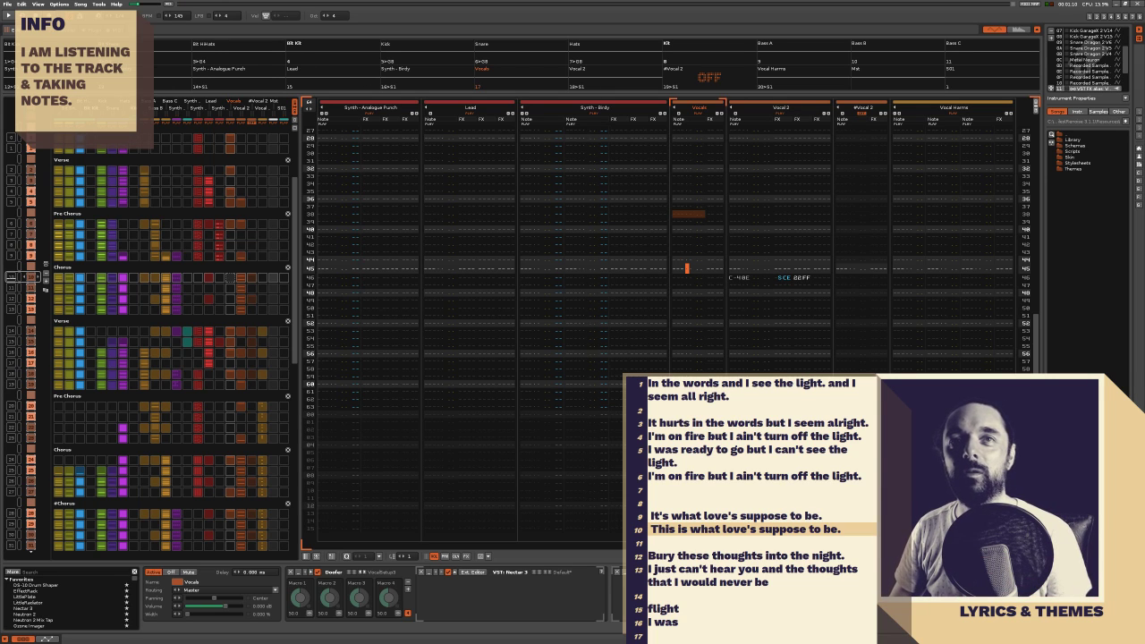
Play the song from the end of the pre chorus and listen through the chorus section for lyric ideas
key(alt+Tab)
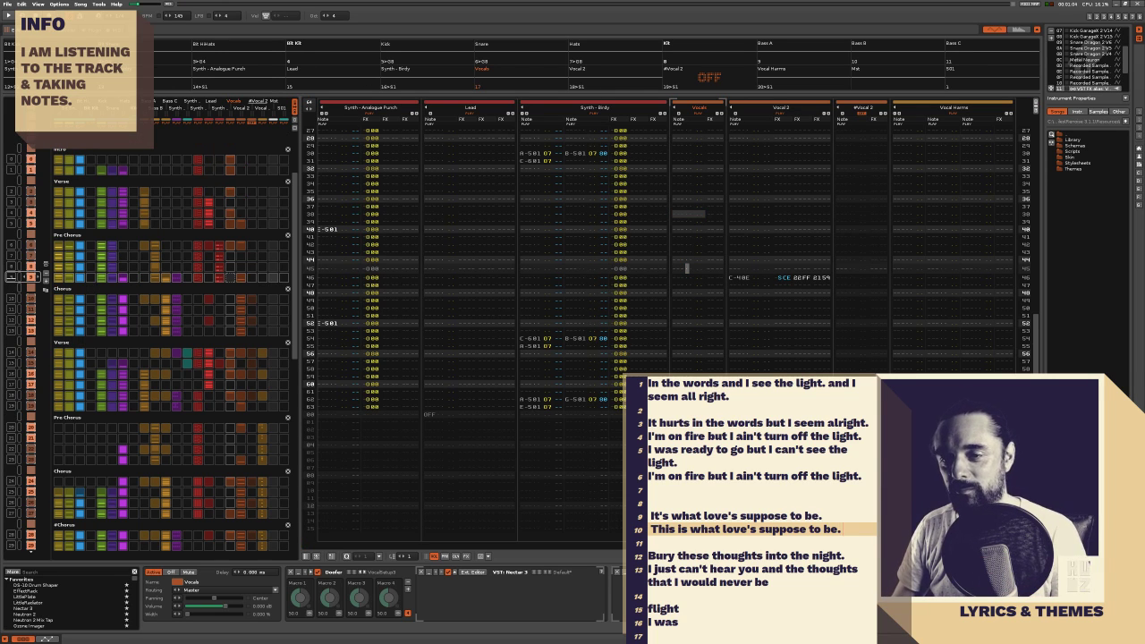
click(686, 267)
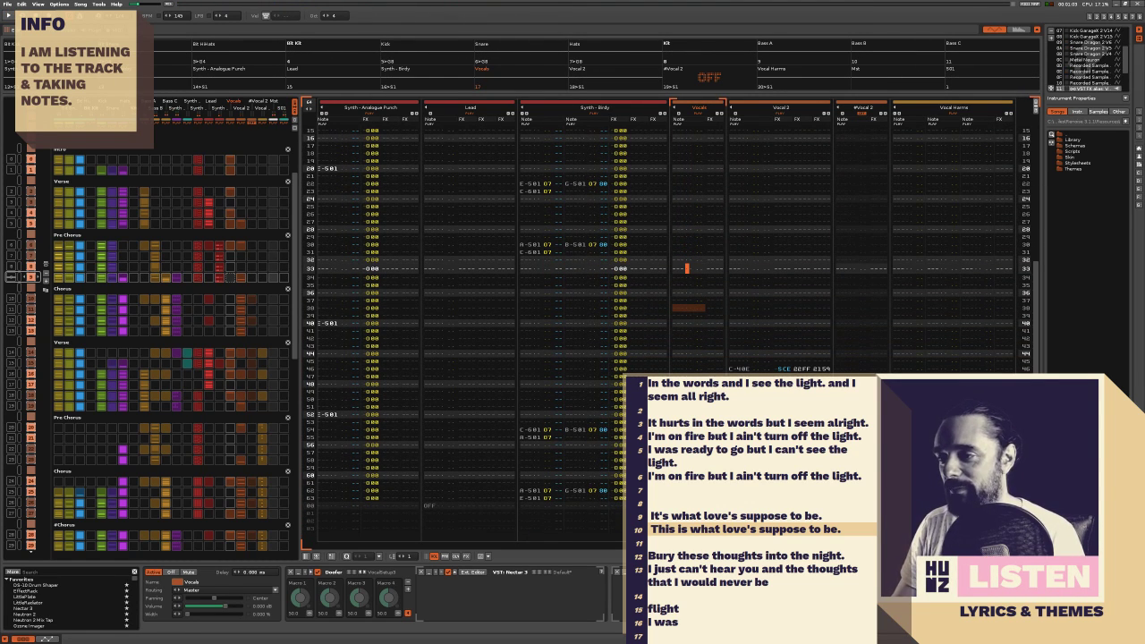
scroll(802, 242, up, 2)
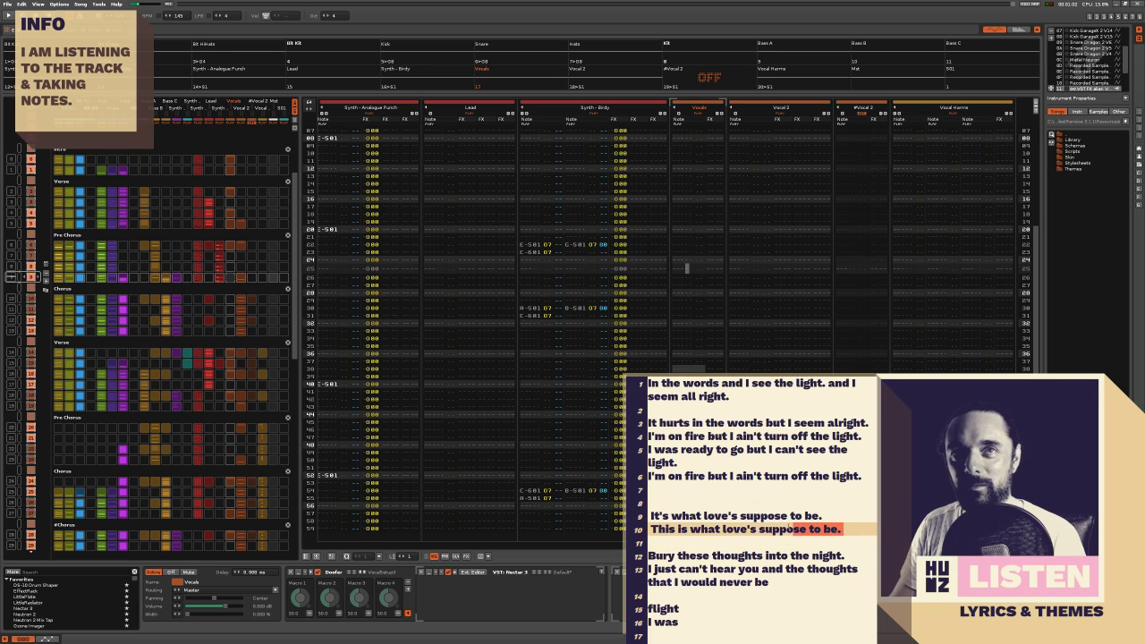
click(695, 255)
key(space)
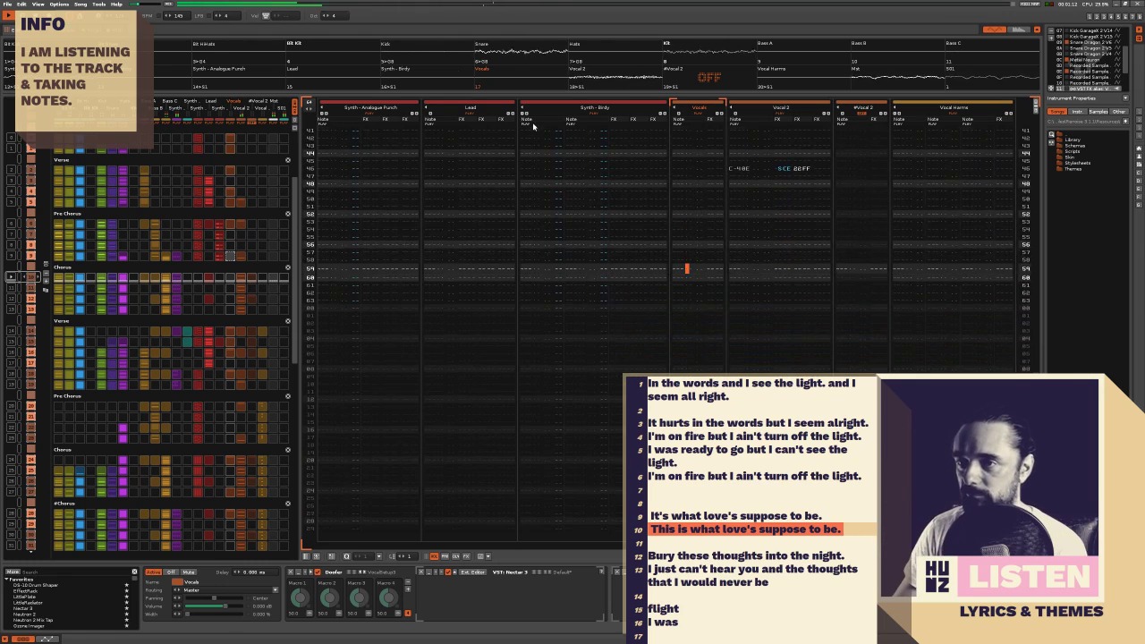
click(184, 286)
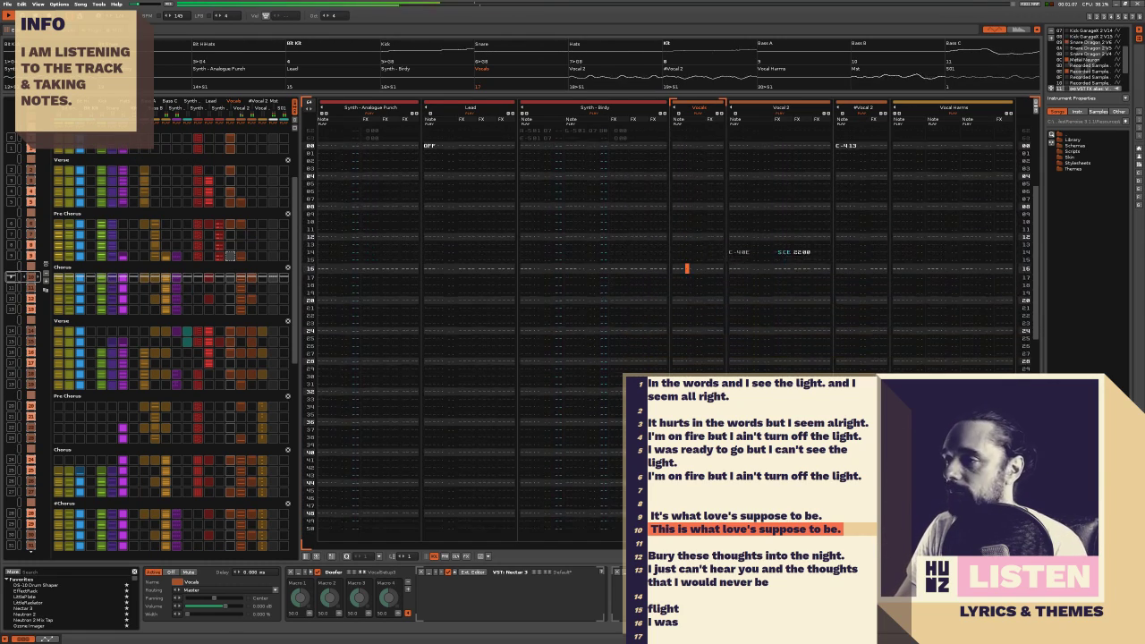
click(849, 269)
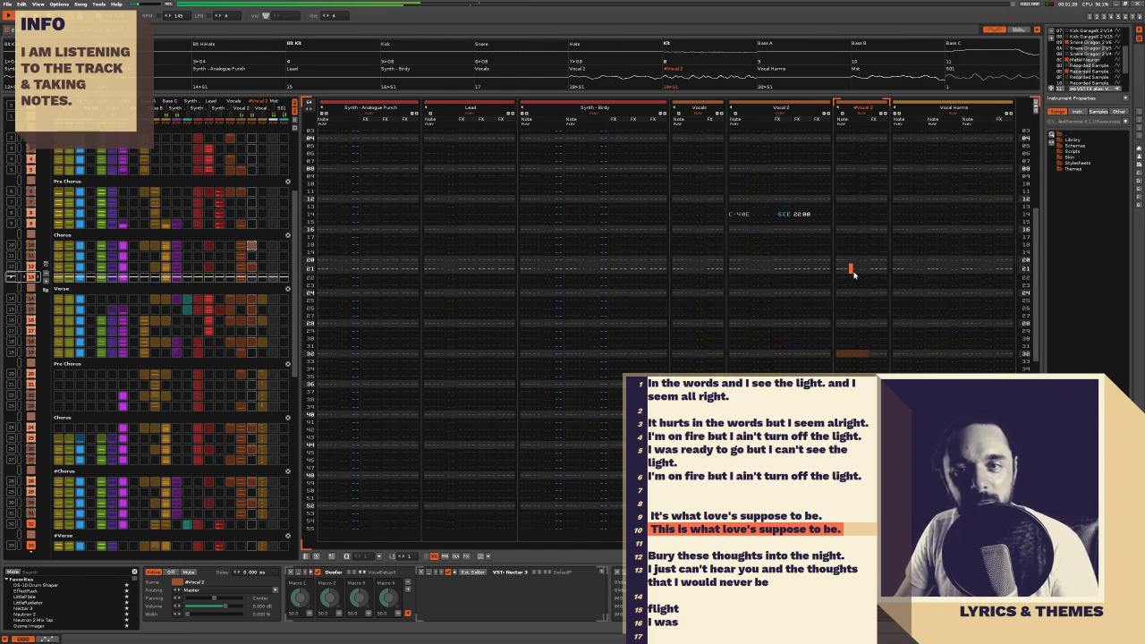
click(247, 276)
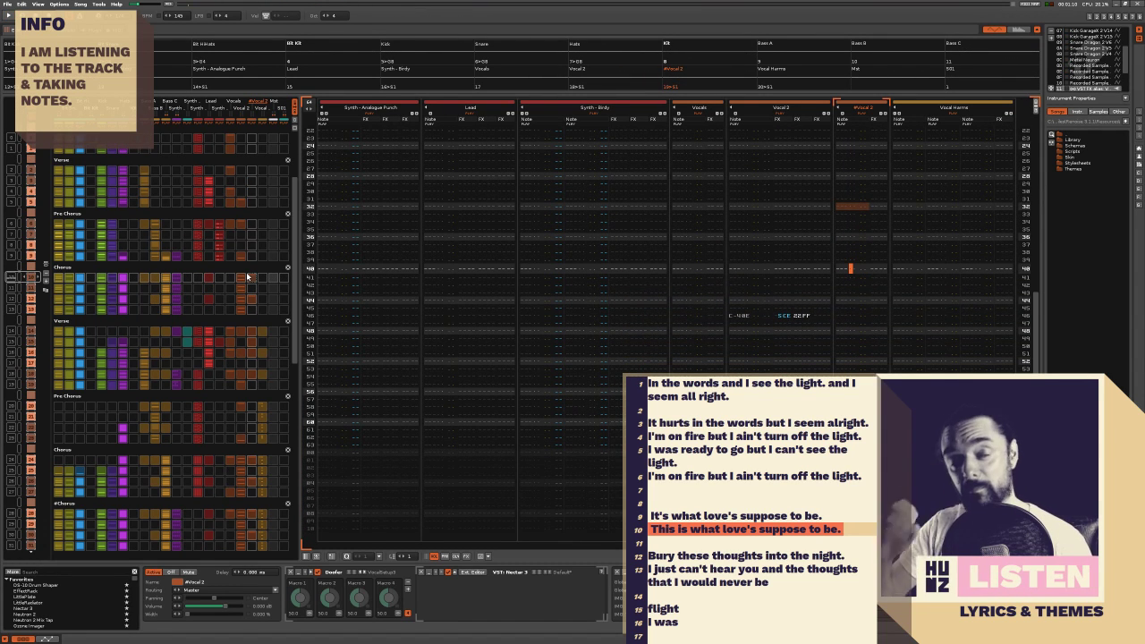
Insert two blank lines above "It's what love's suppose to be." in the notes
click(766, 502)
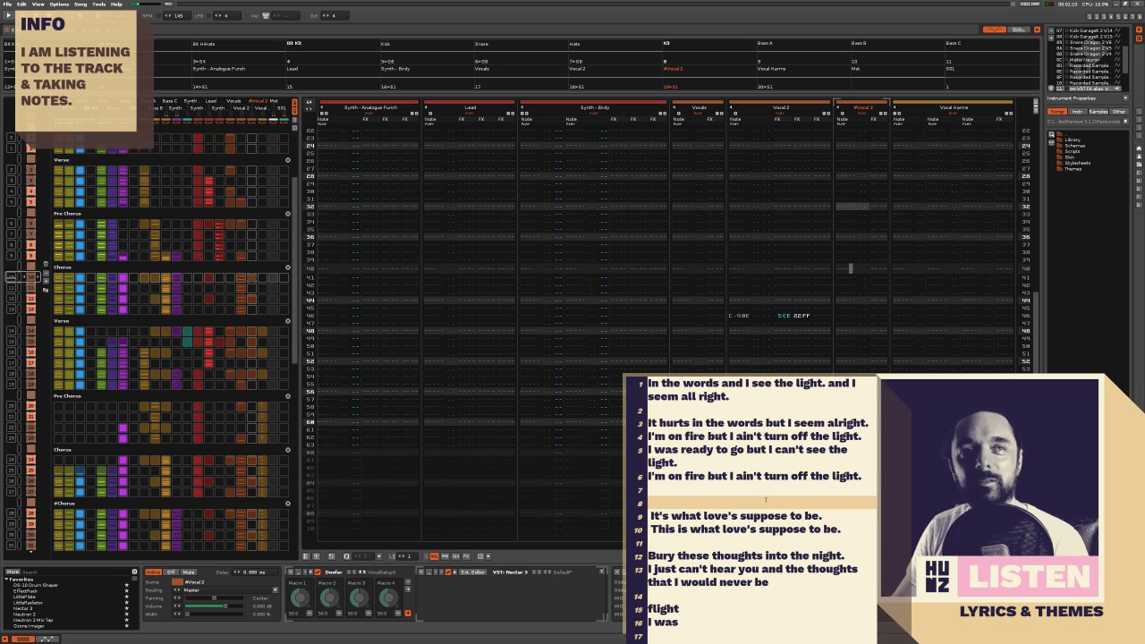
key(Return)
key(Return)
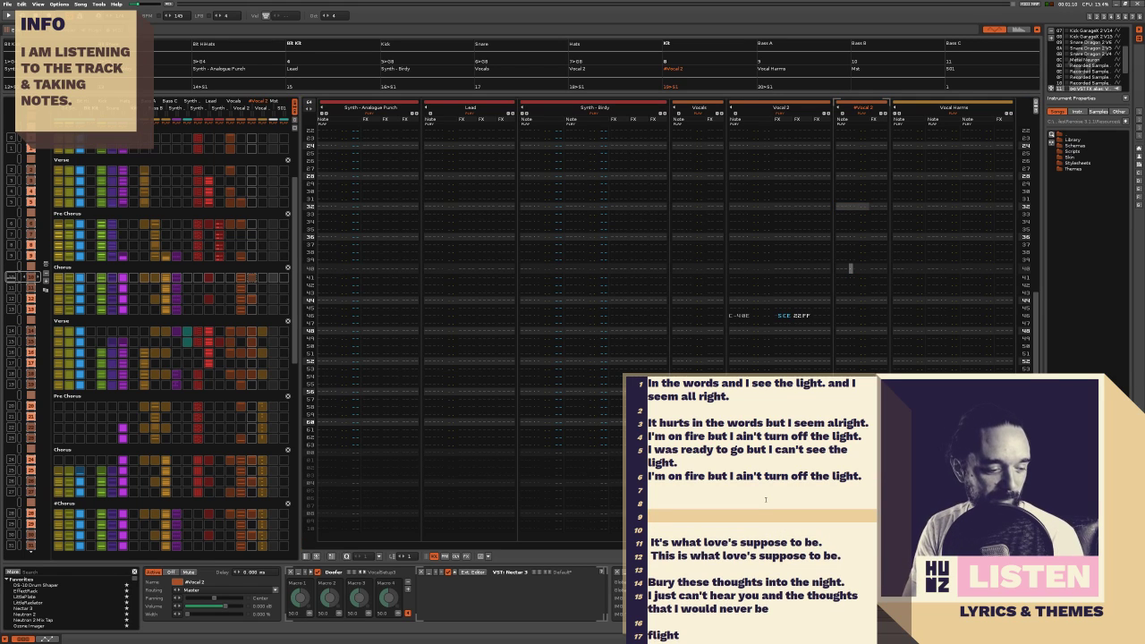
text(Kin)
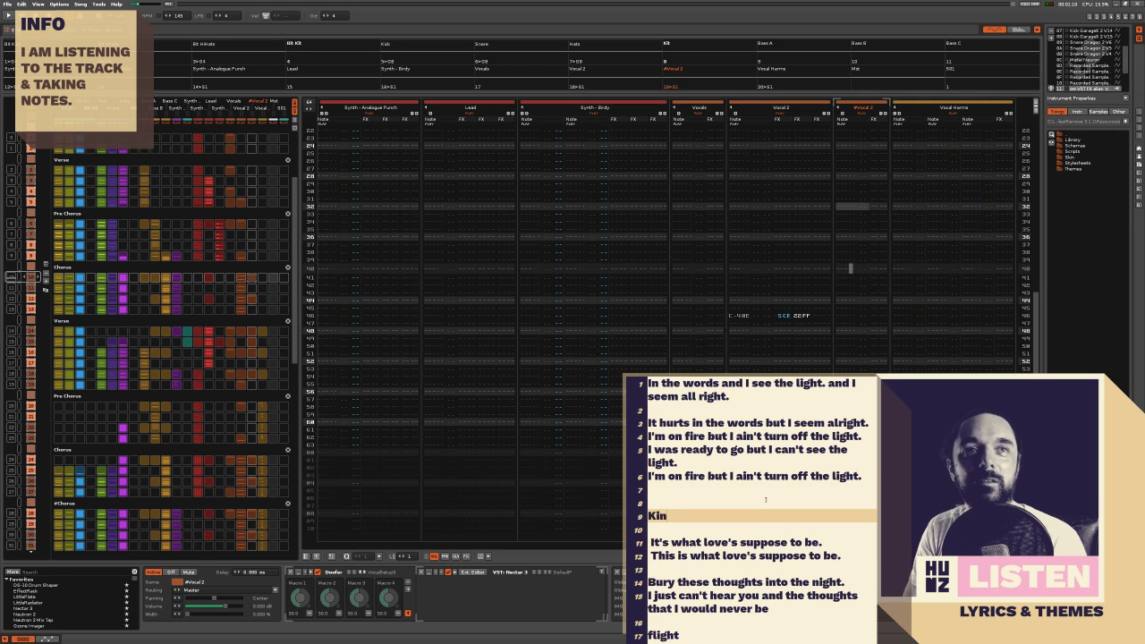
key(BackSpace)
key(BackSpace)
key(BackSpace)
key(BackSpace)
Begin line 9 of the notes with "Patient, kind" in place of the unfinished word there
text(Patie)
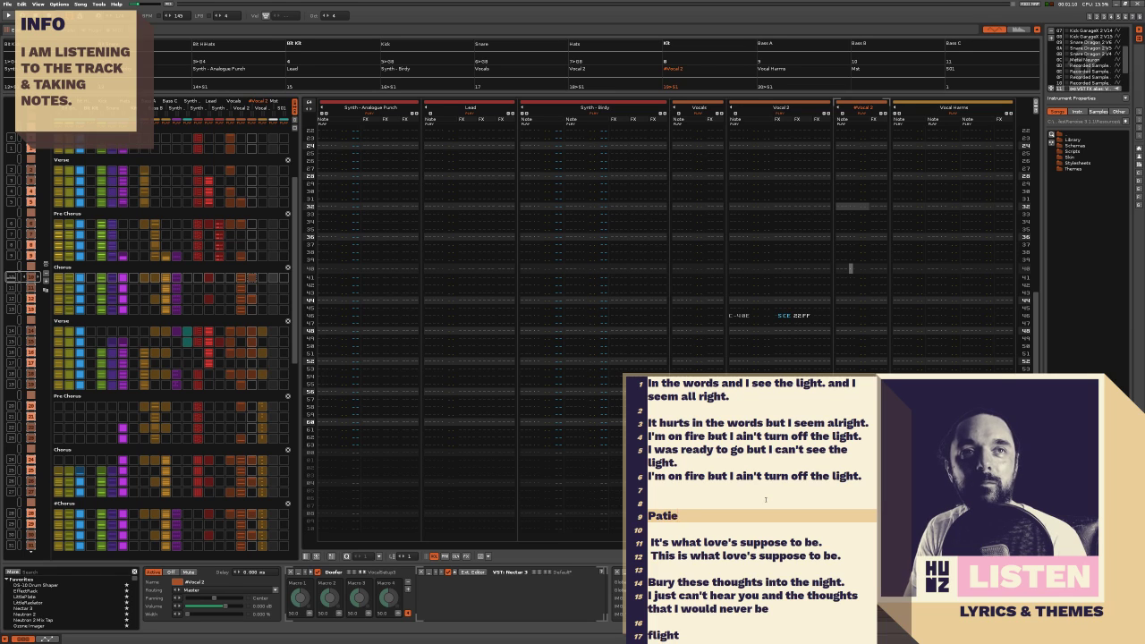
text(nc)
key(BackSpace)
text(t)
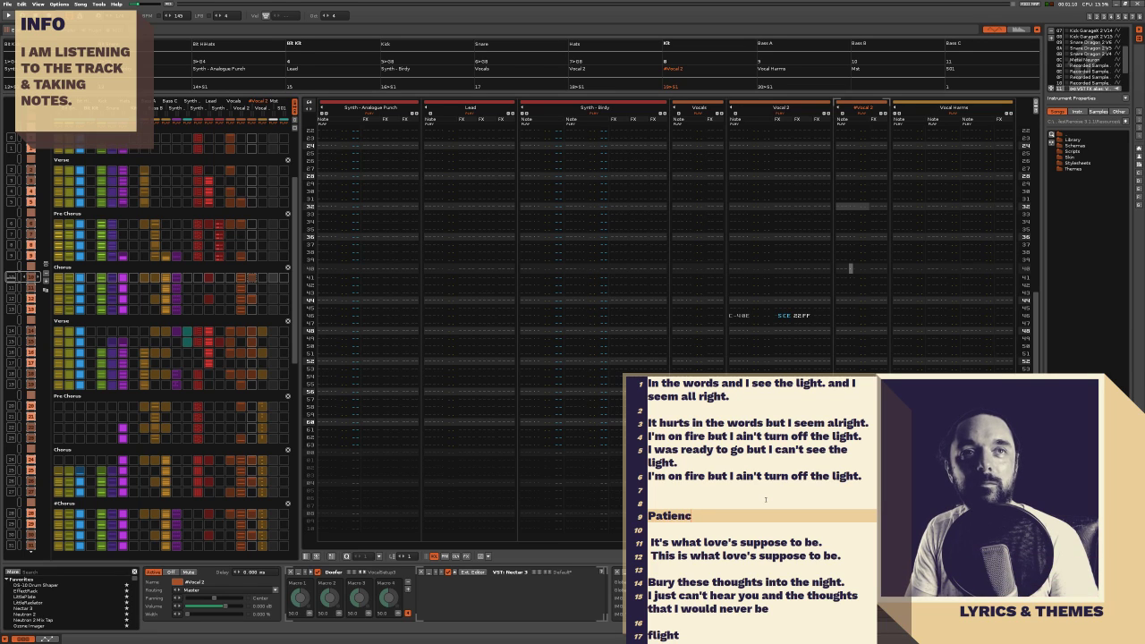
key(BackSpace)
key(BackSpace)
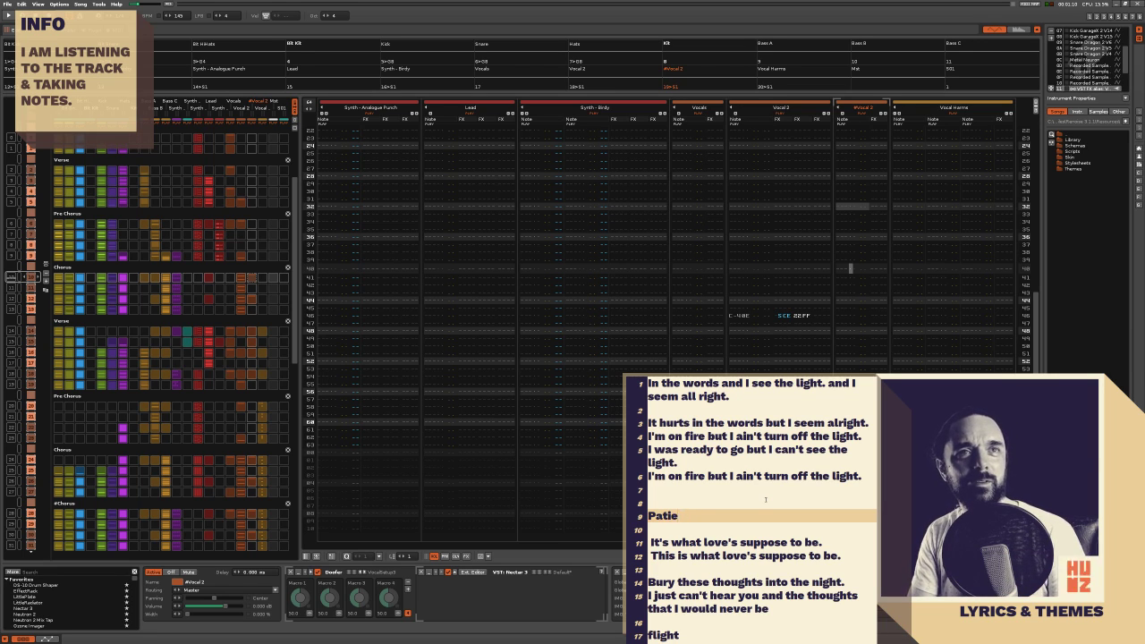
text(tien)
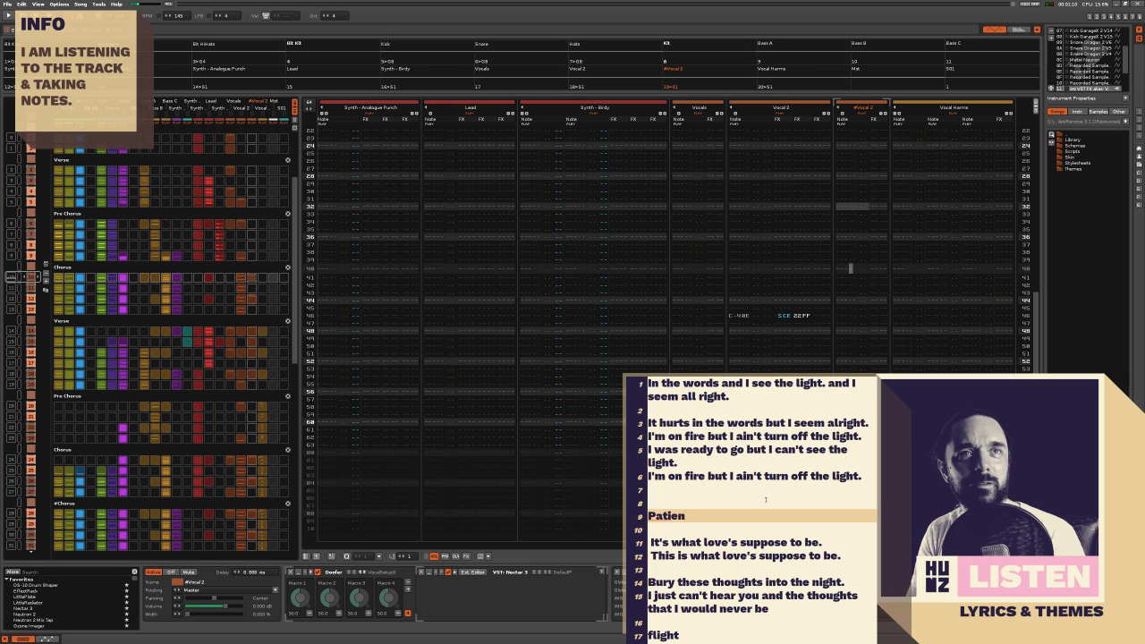
text(t, kind)
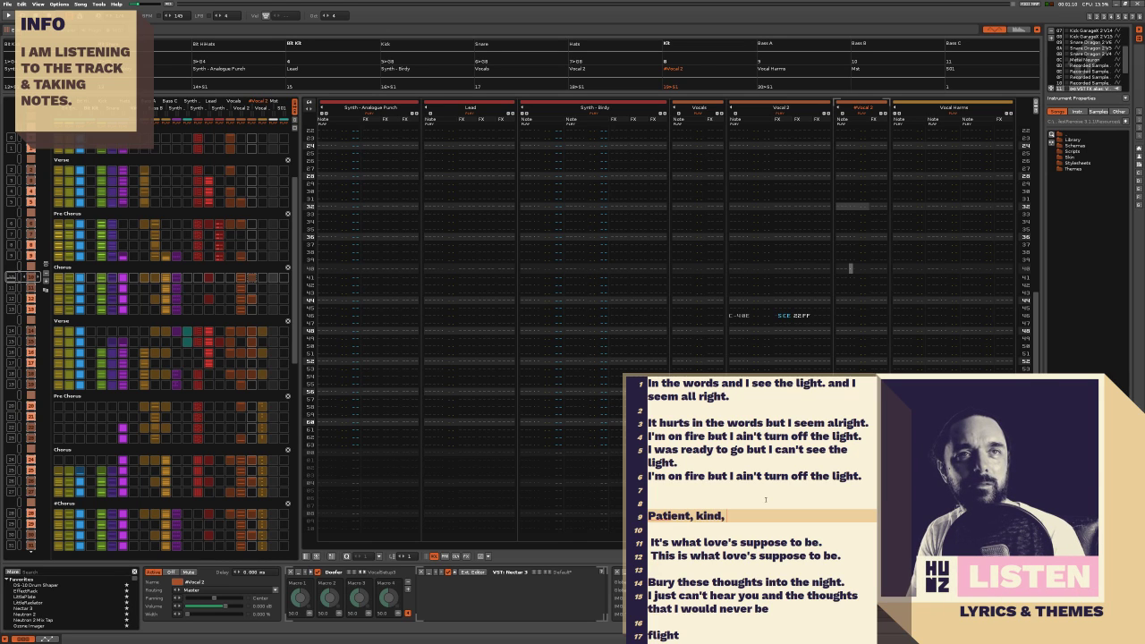
Continue line 9 with ", it does not boast, it is slow to anger"
text(, it doe)
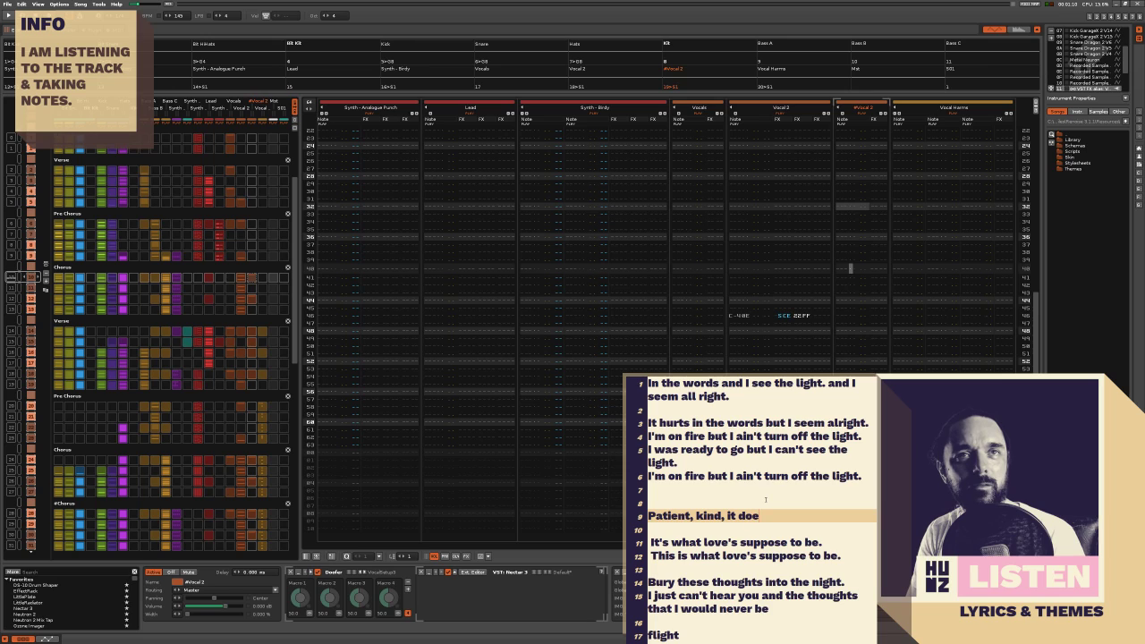
text(s not bost)
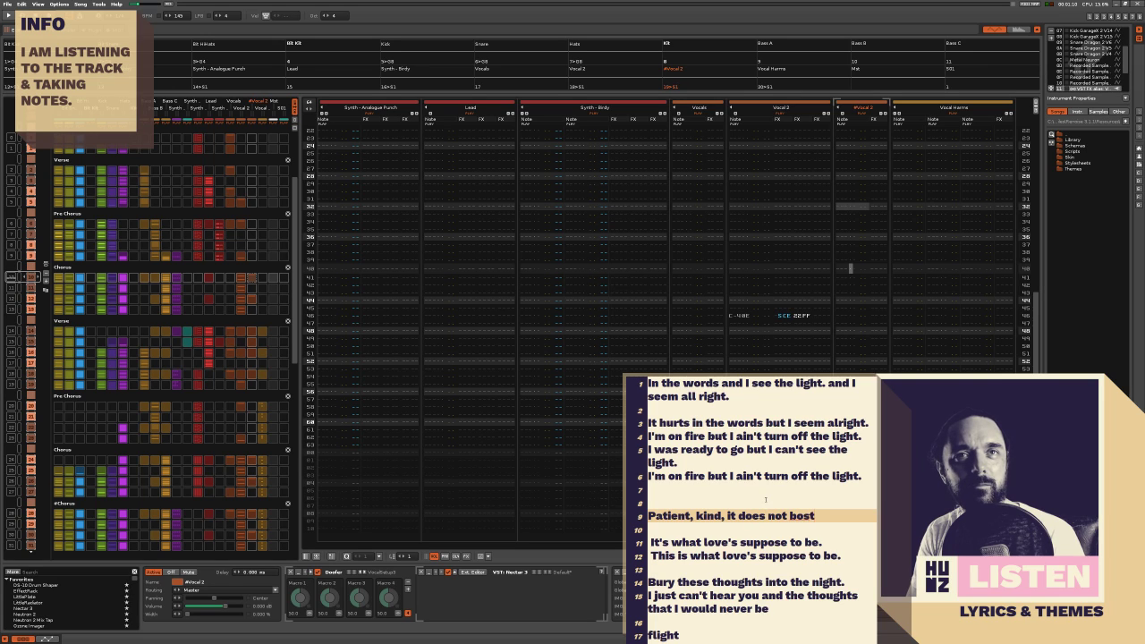
key(BackSpace)
key(BackSpace)
text(ast, it)
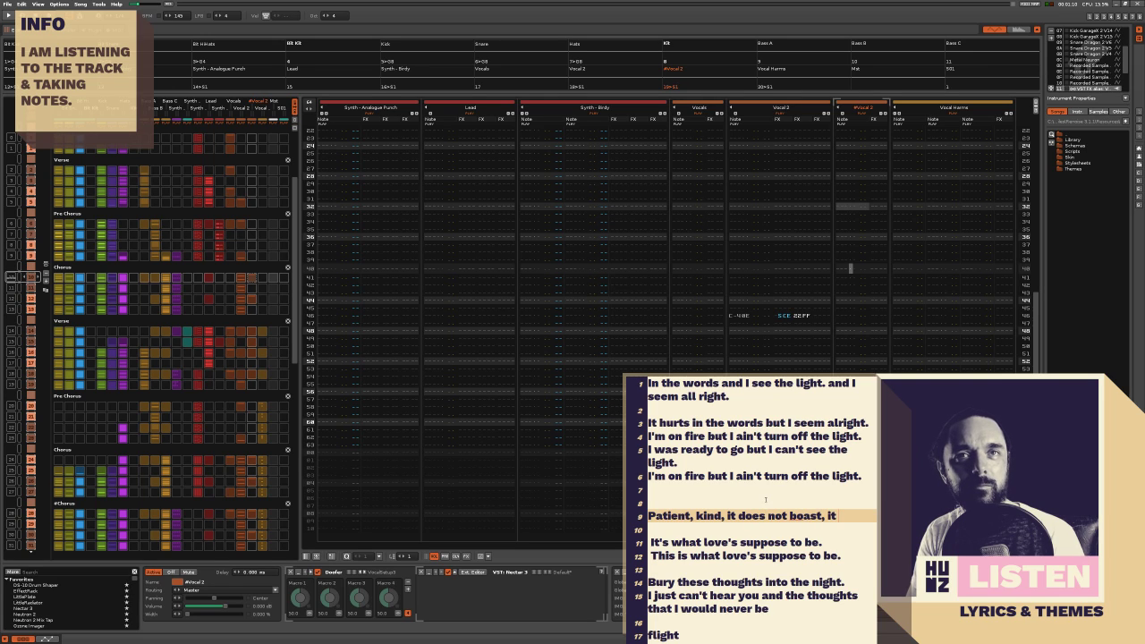
text( is slow to anger)
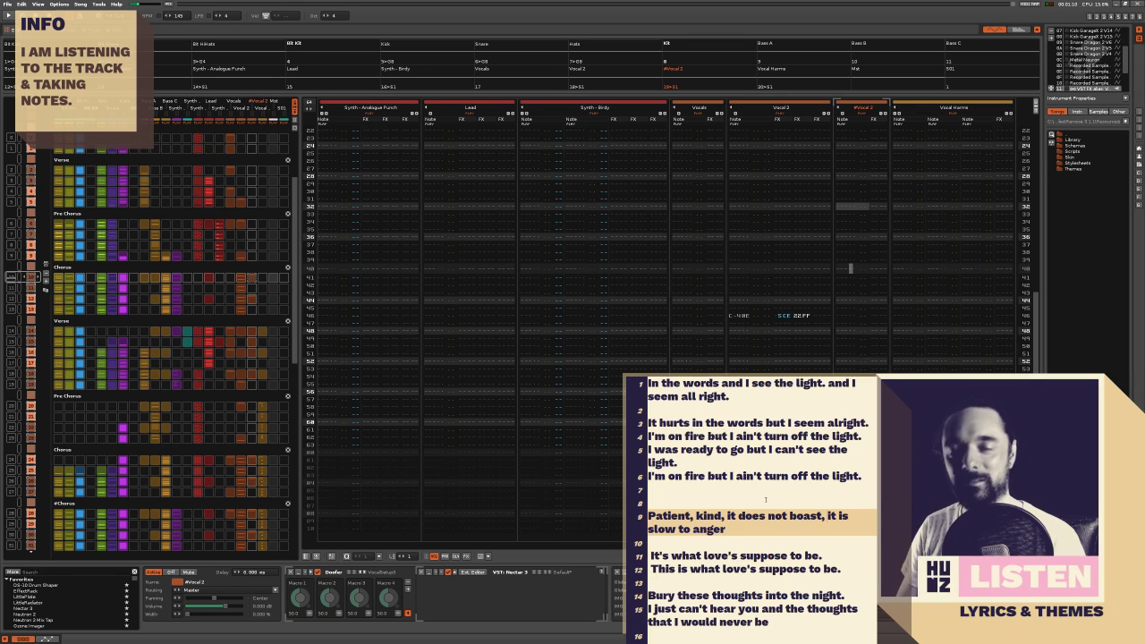
Insert "It does not envy" before "it is slow to anger" on line 9
text(It does not )
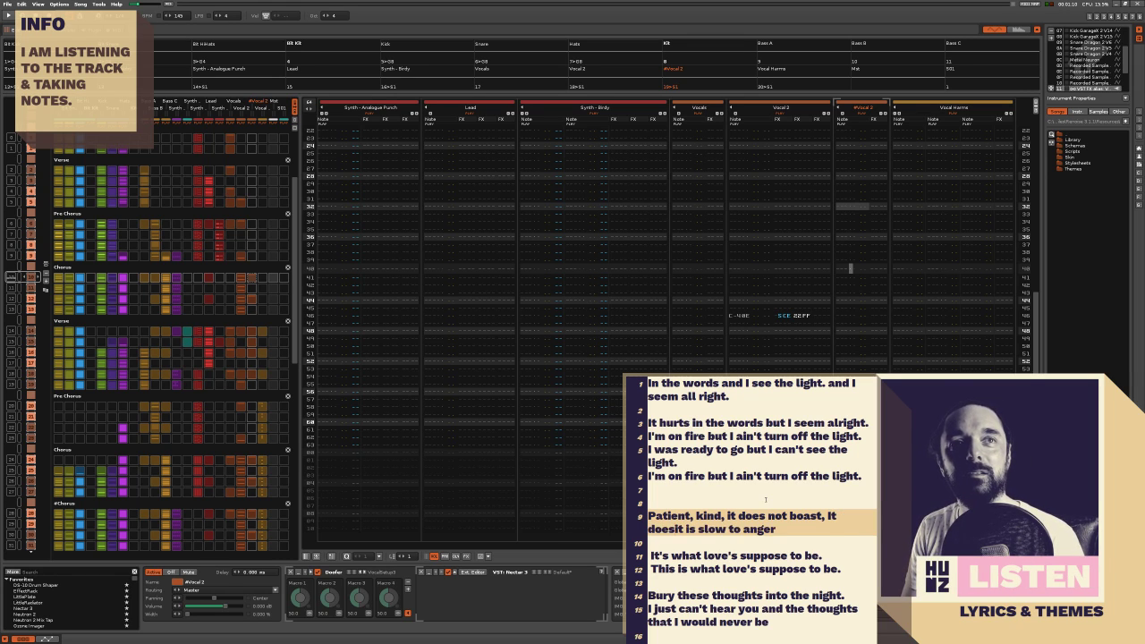
text(evit is slow)
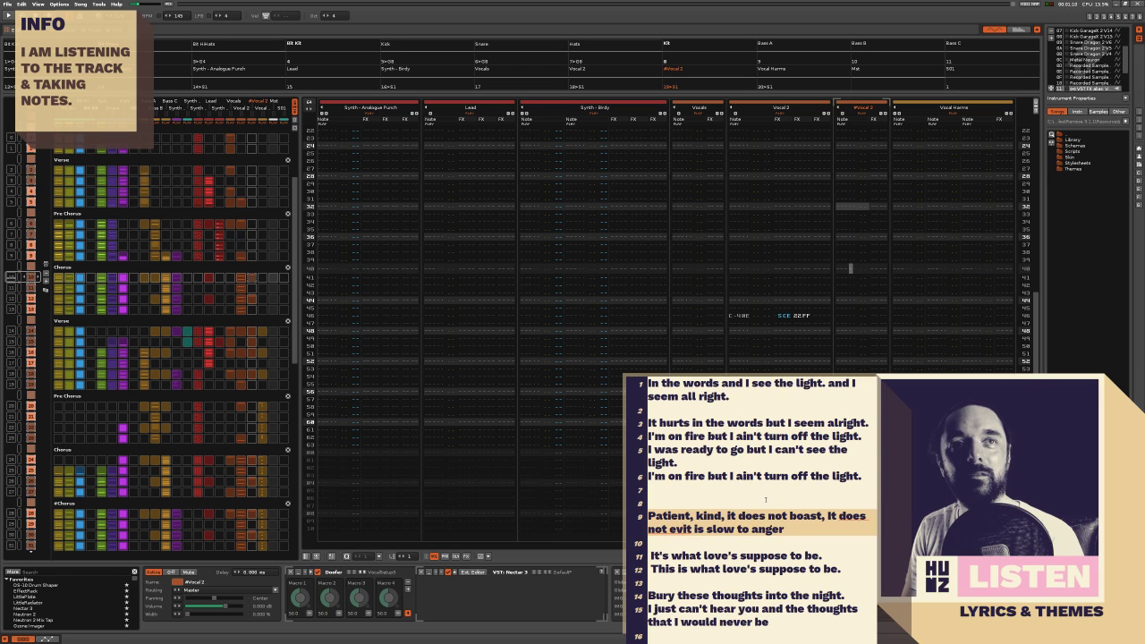
key(BackSpace)
key(BackSpace)
key(BackSpace)
key(BackSpace)
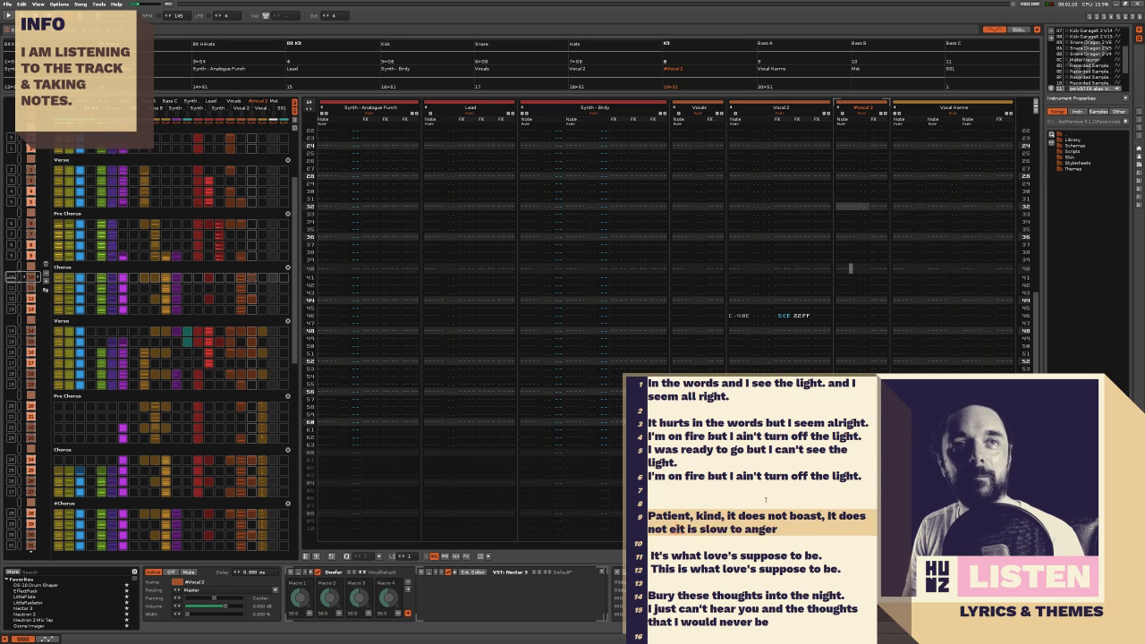
text(nvy)
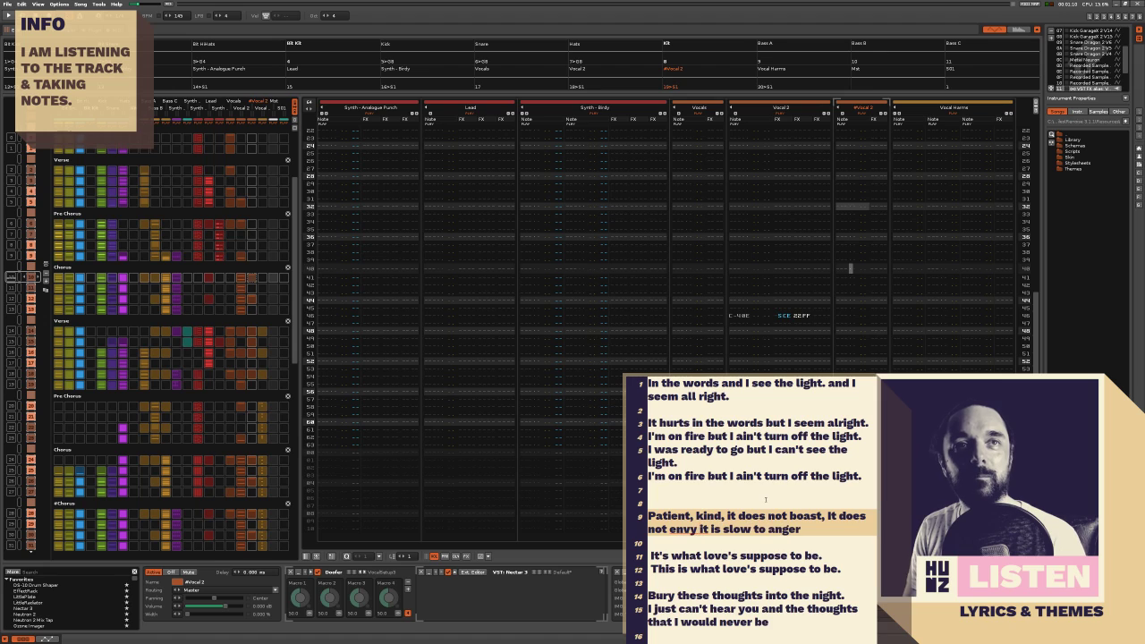
key(BackSpace)
Add a comma after "envy" and end line 9 with ", it keeps not doing of wrong."
text(, it)
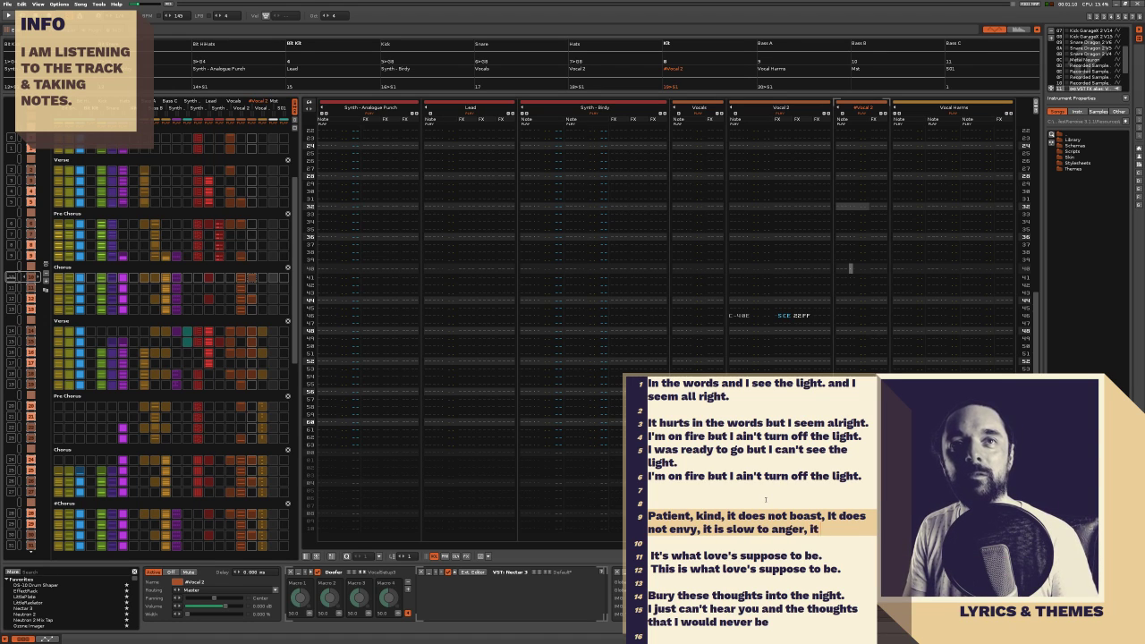
text( keeps not doing)
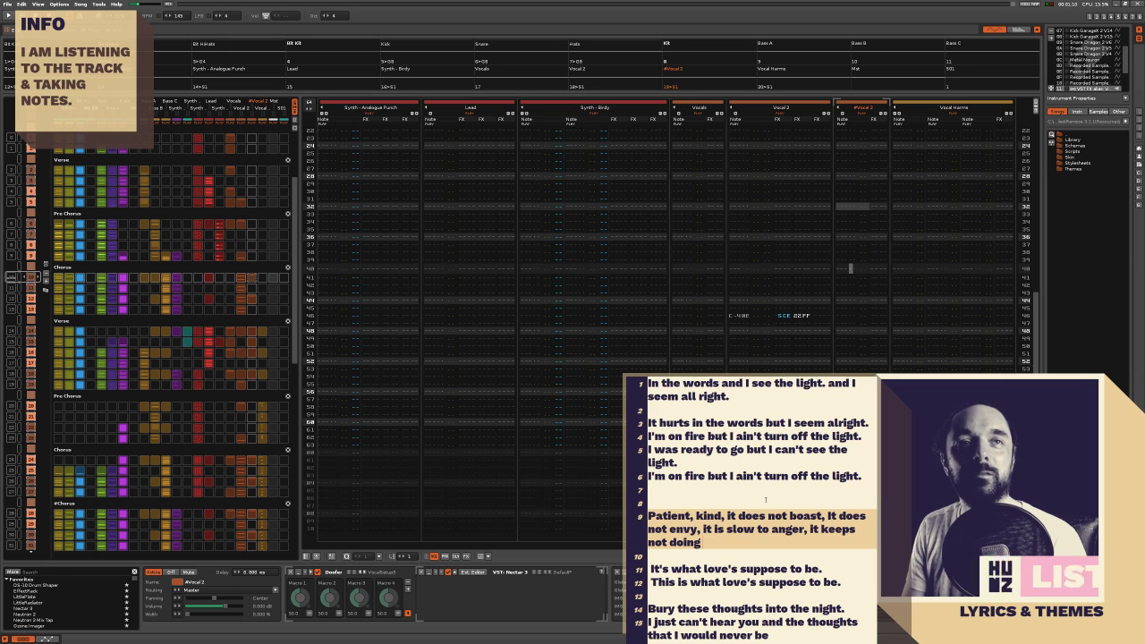
text( of wrong.)
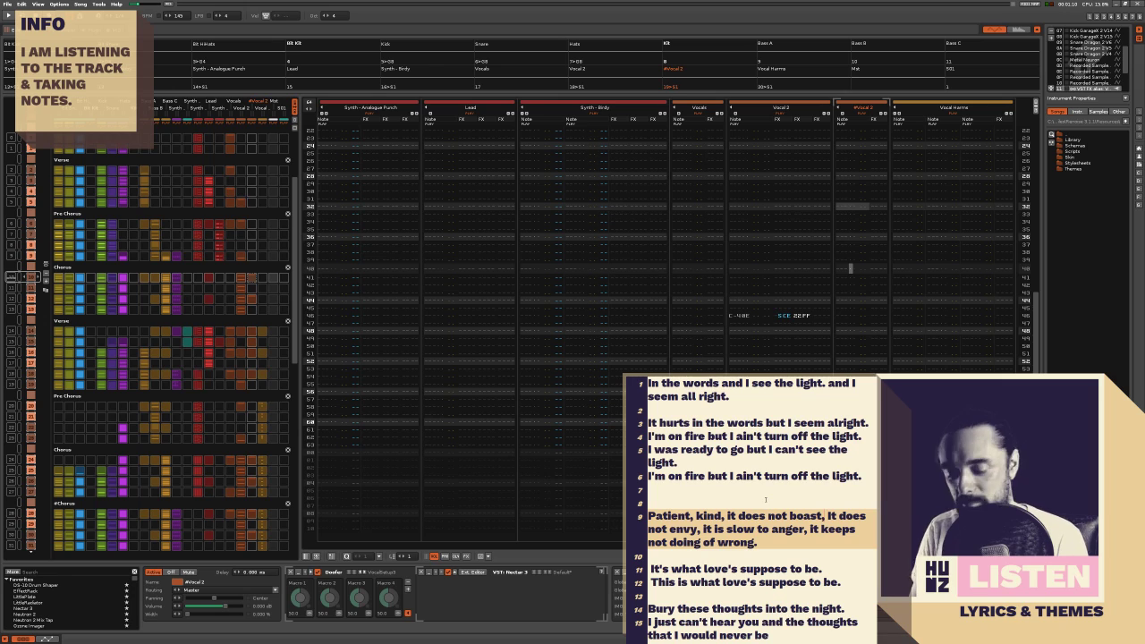
Insert "(it is not proud)" after "it does not boast" on line 9
text((it is )
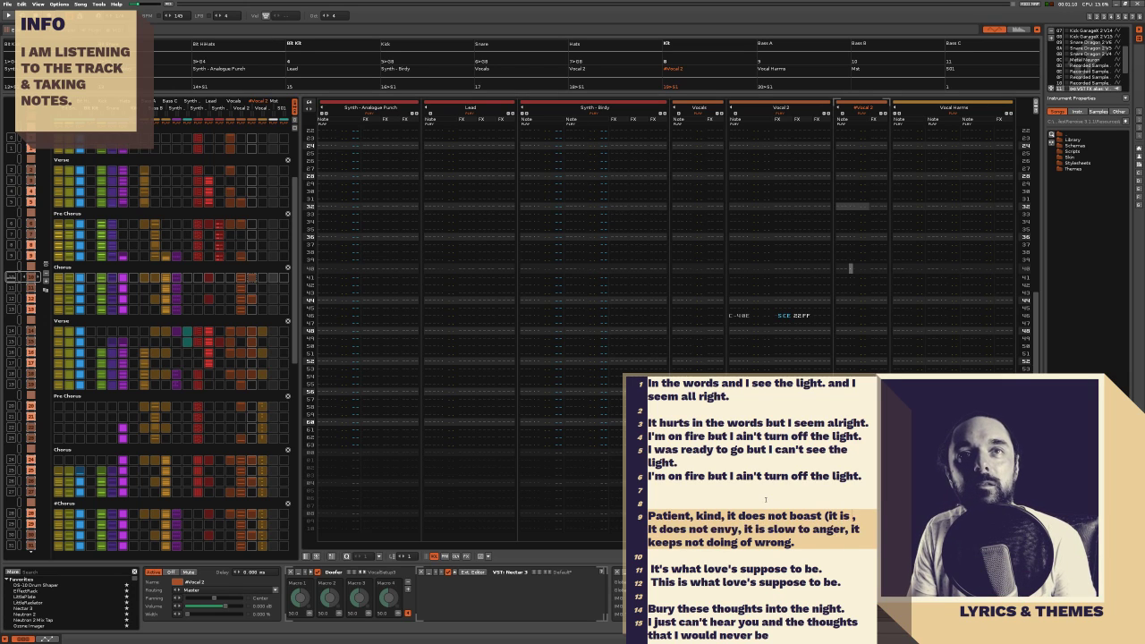
text(not proud)
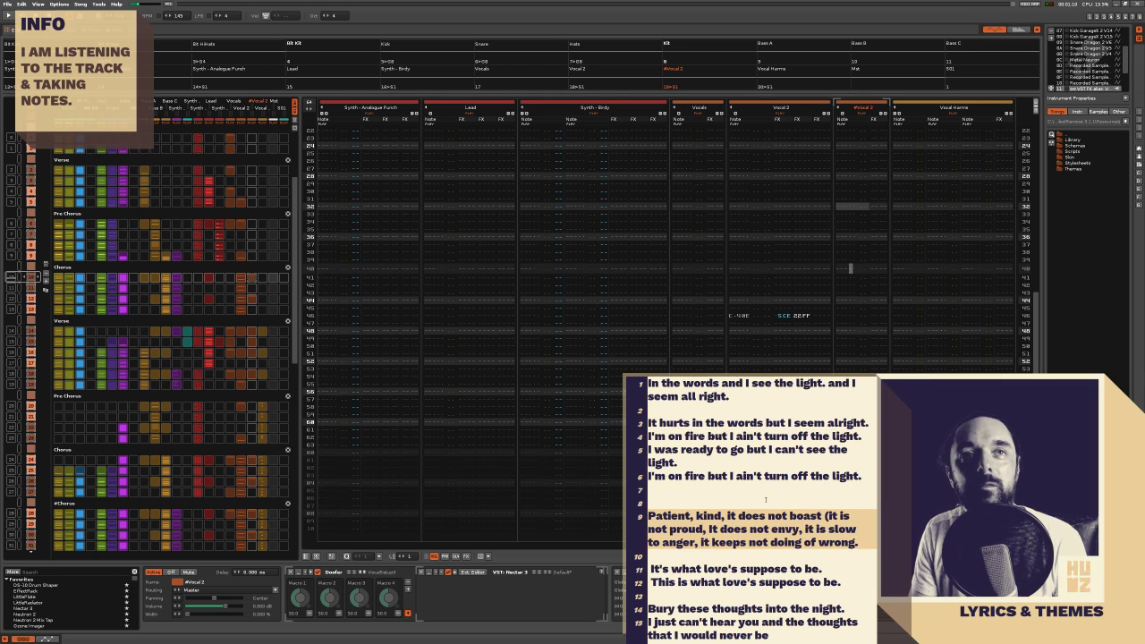
text())
key(Escape)
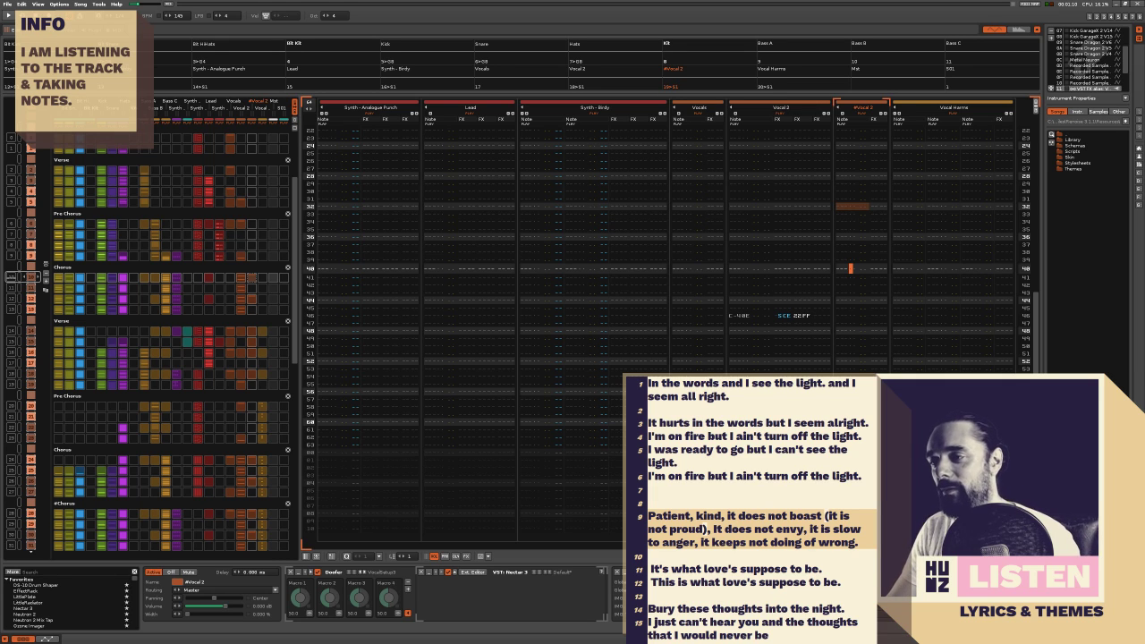
Move the song position back to the start of the first pre chorus and select "it keeps not doing of wrong." in the notes
scroll(255, 271, up, 5)
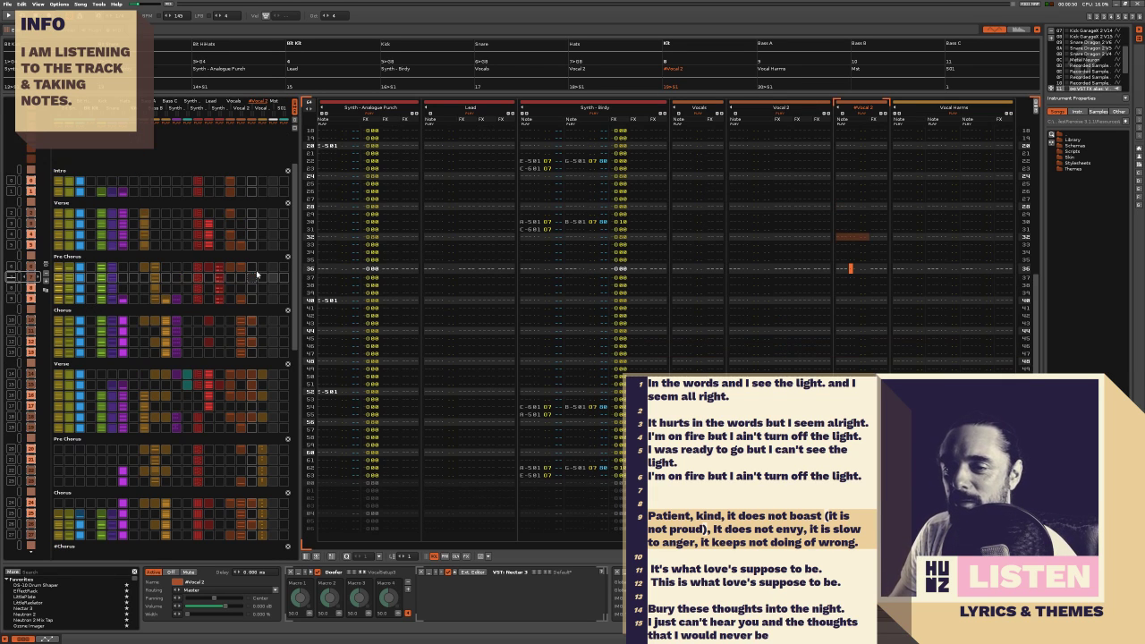
key(Down)
key(Down)
key(Down)
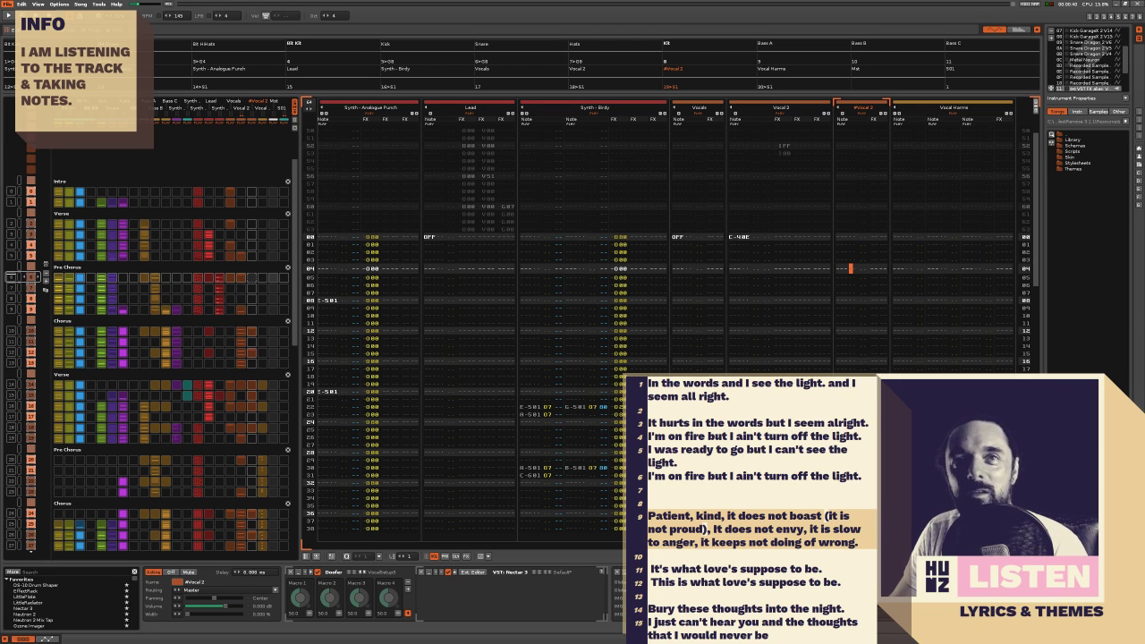
key(Escape)
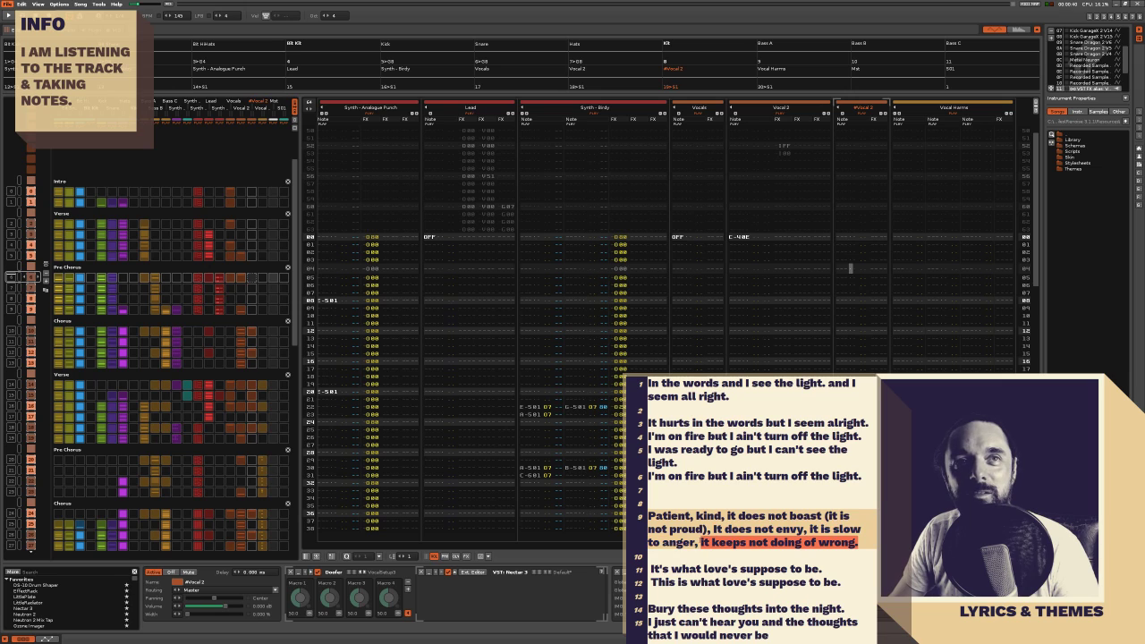
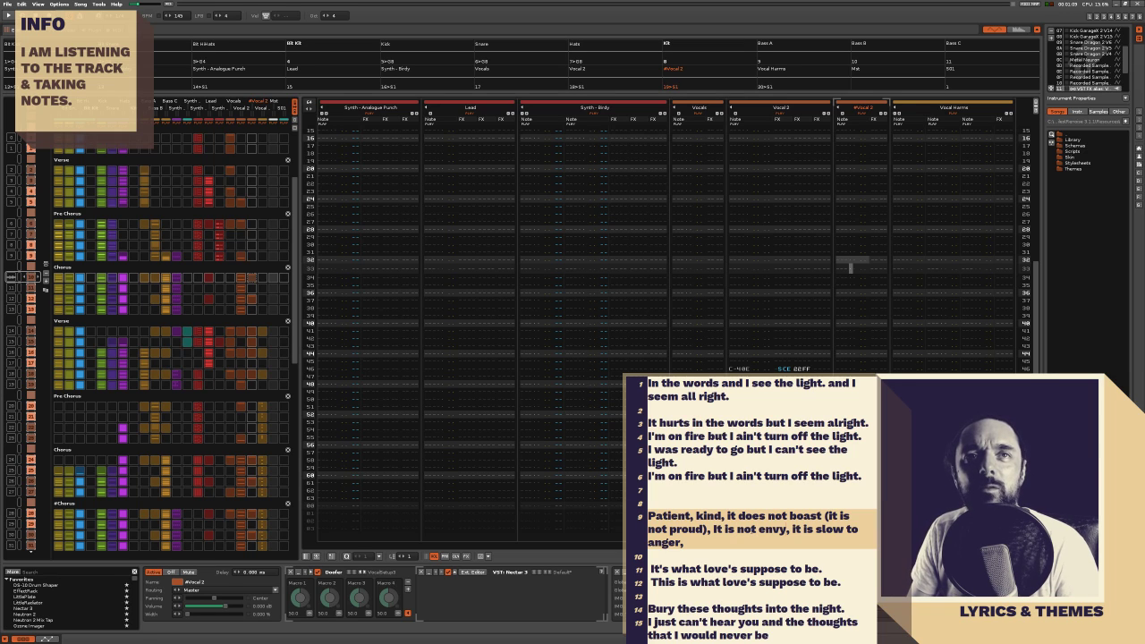
Change "envy" to "envious" on line 9 so the phrase reads "It is not envious"
key(BackSpace)
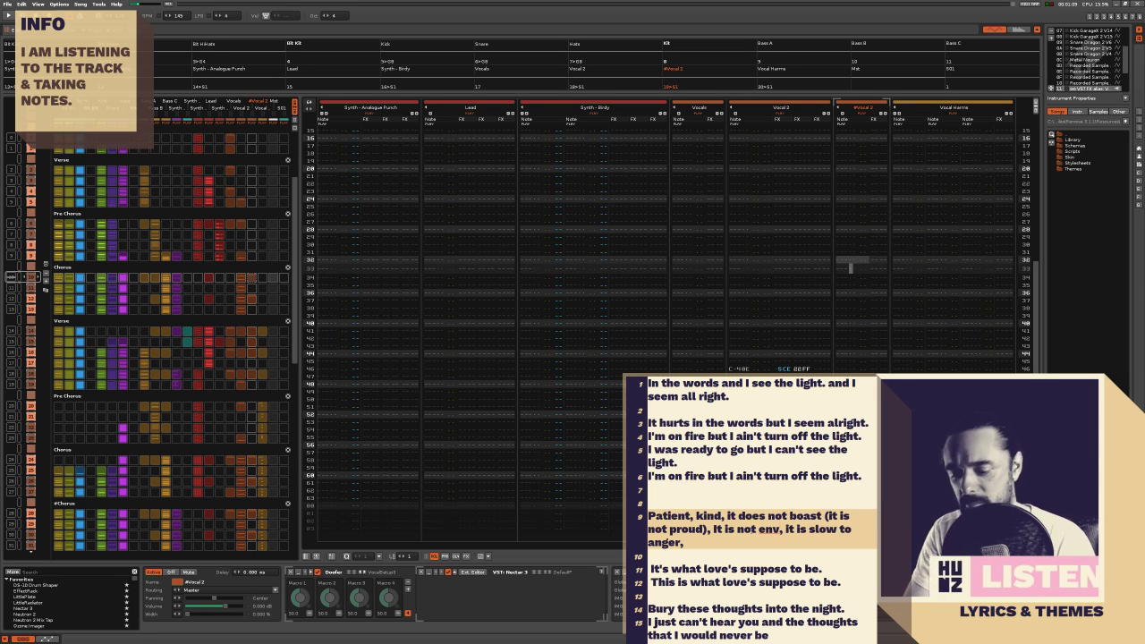
text(ious)
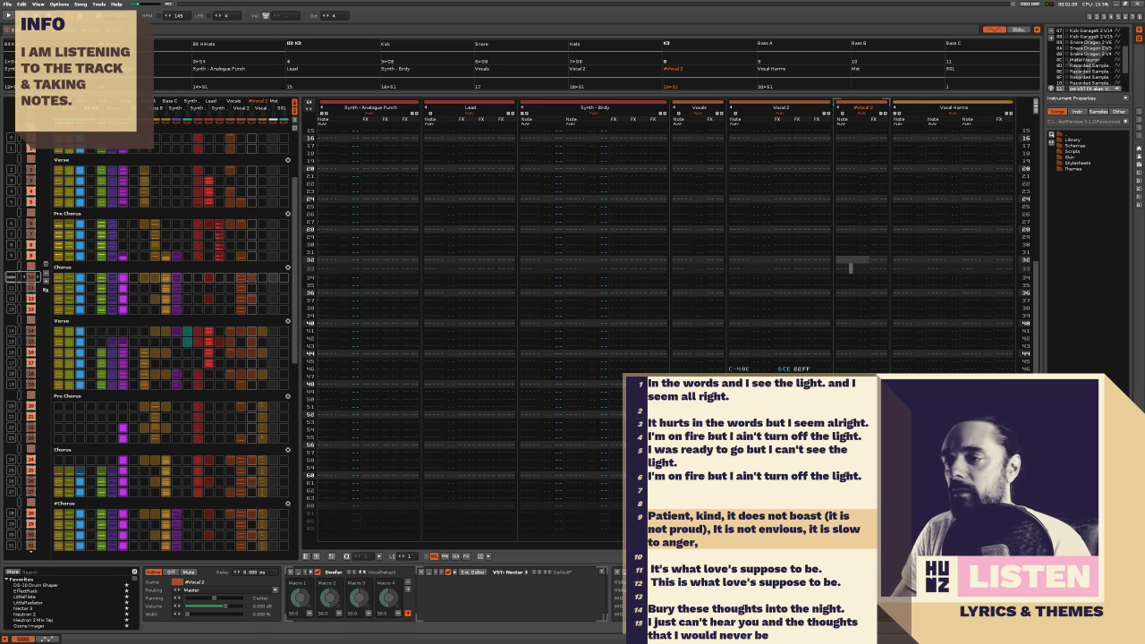
Play the song from the first pre chorus, skip ahead to its last pattern, and listen on into the chorus for lyric ideas
key(ctrl+Up)
key(ctrl+Up)
key(ctrl+Up)
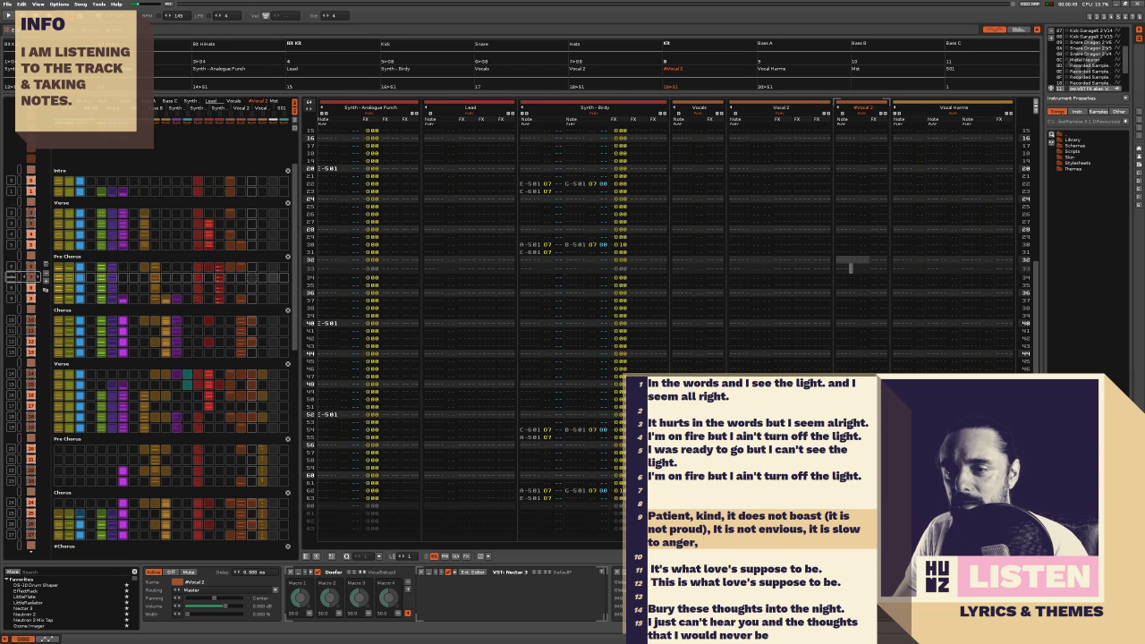
key(ctrl+Up)
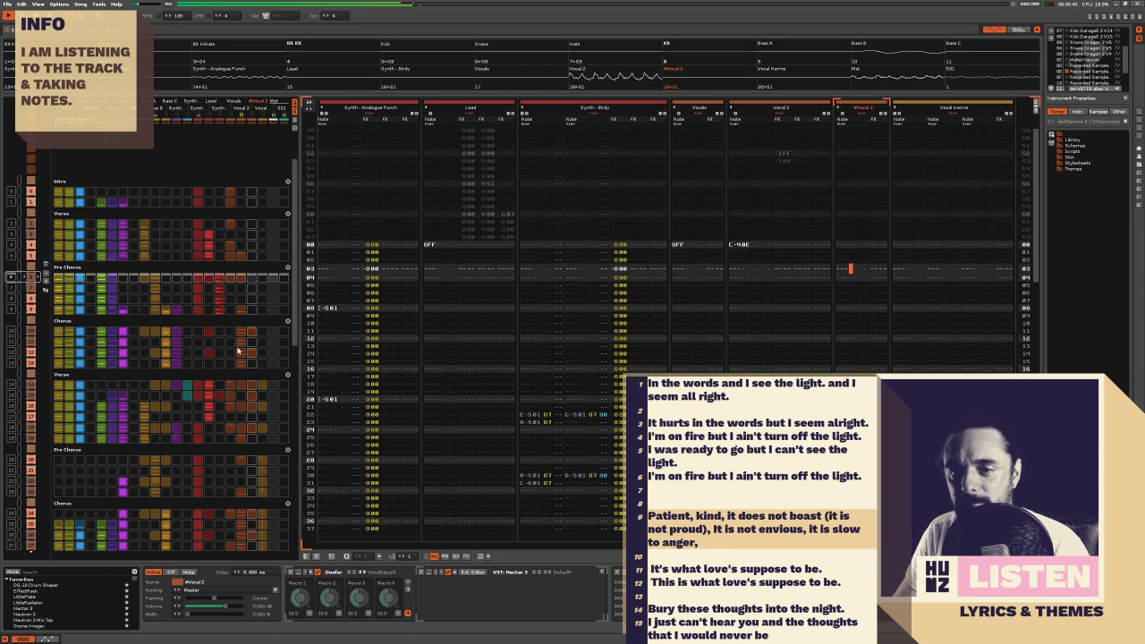
key(ctrl+Down)
key(ctrl+Down)
key(ctrl+Down)
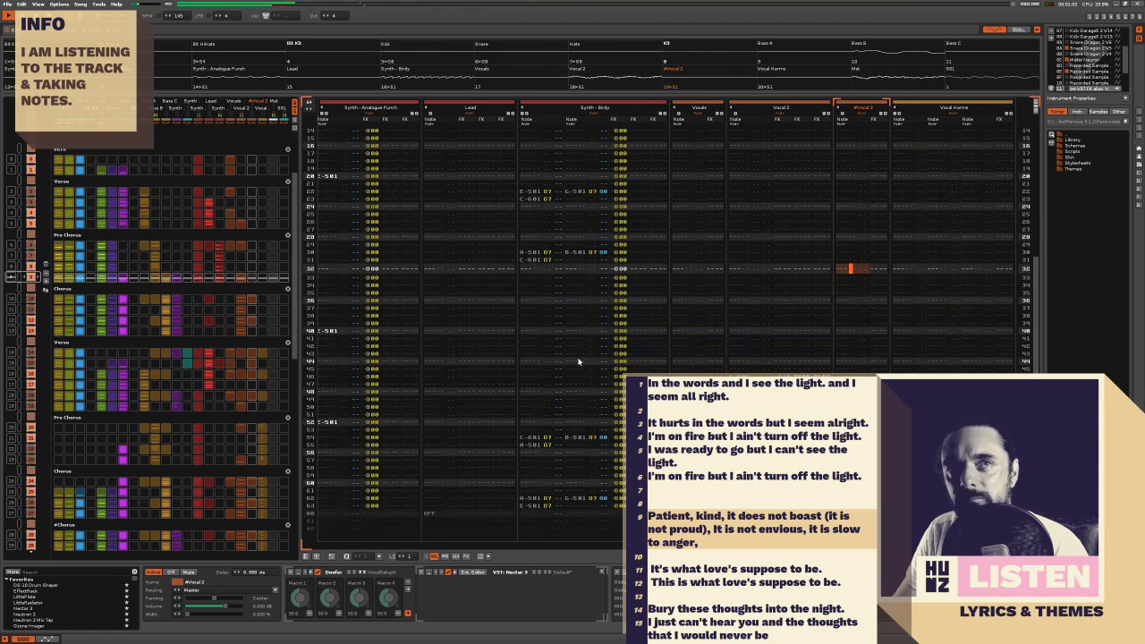
click(764, 251)
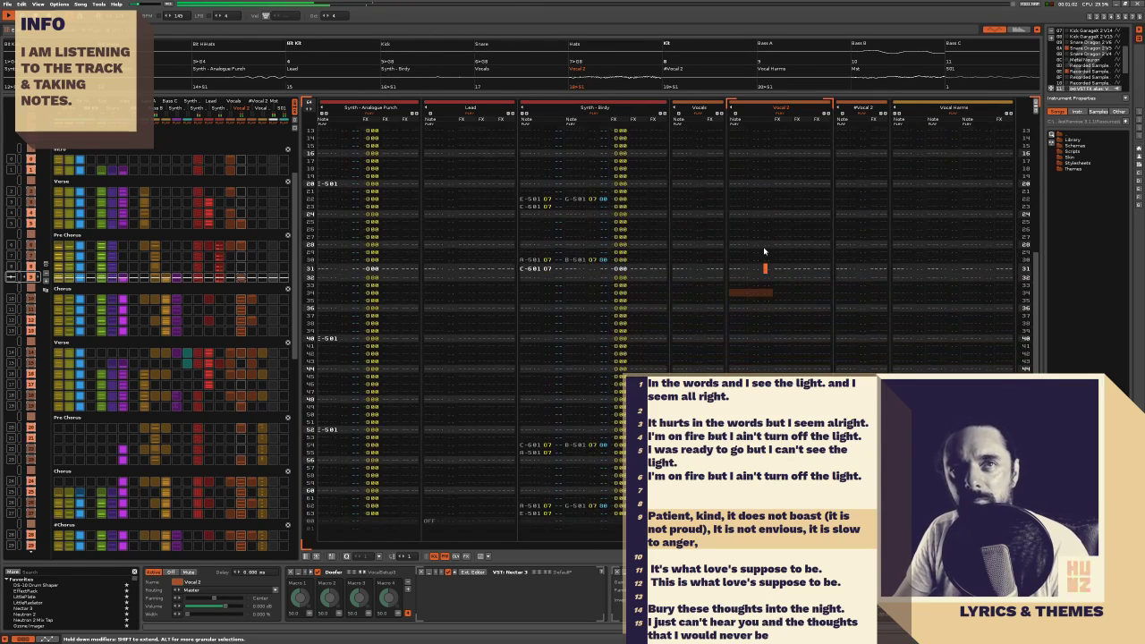
key(space)
key(space)
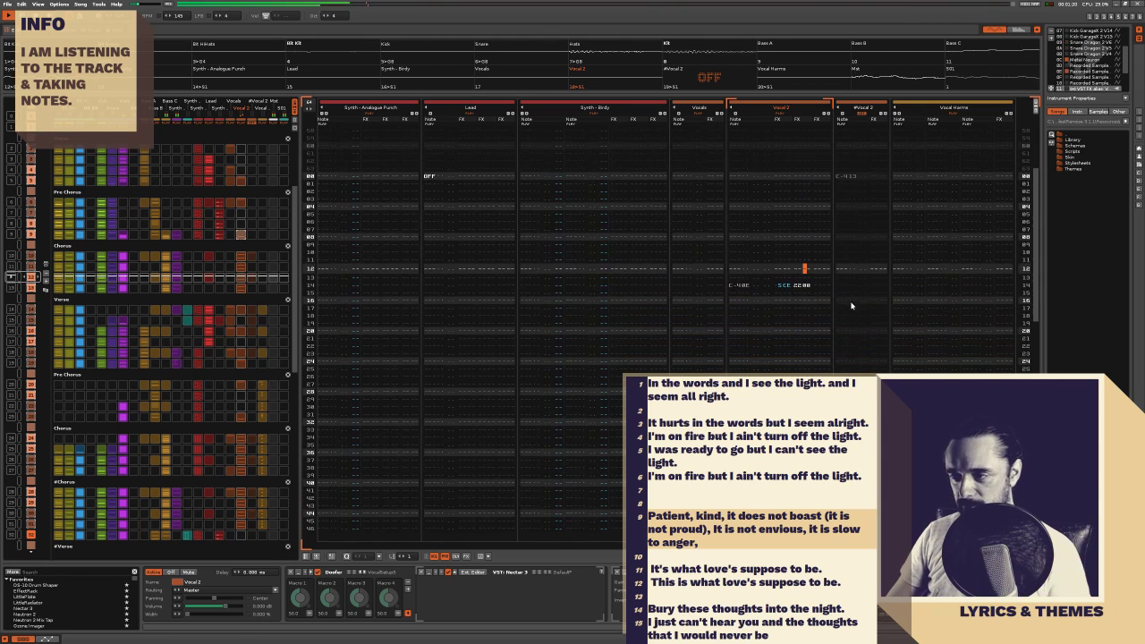
click(912, 324)
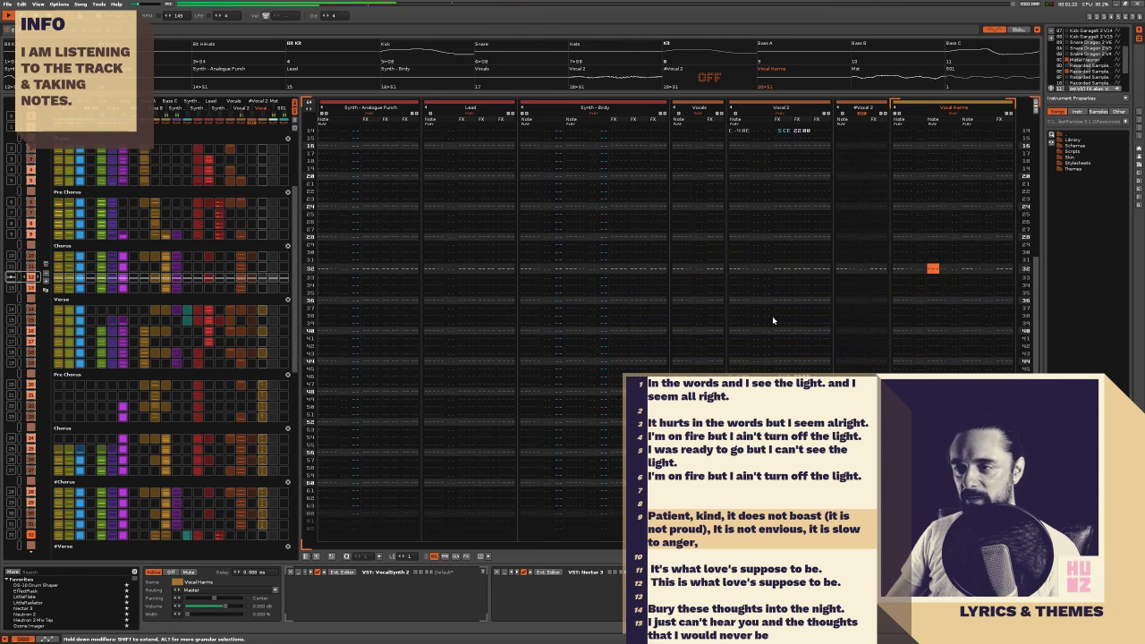
Add the line "Almost was lost on me." below the "Patient, kind" paragraph, with a blank line between them
click(722, 554)
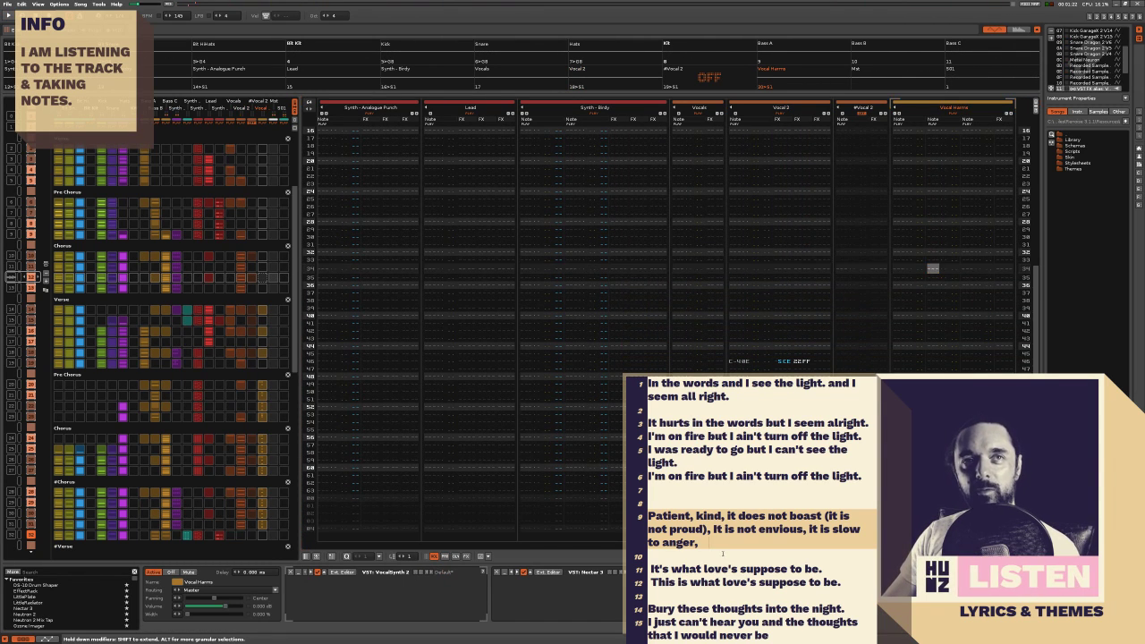
key(Return)
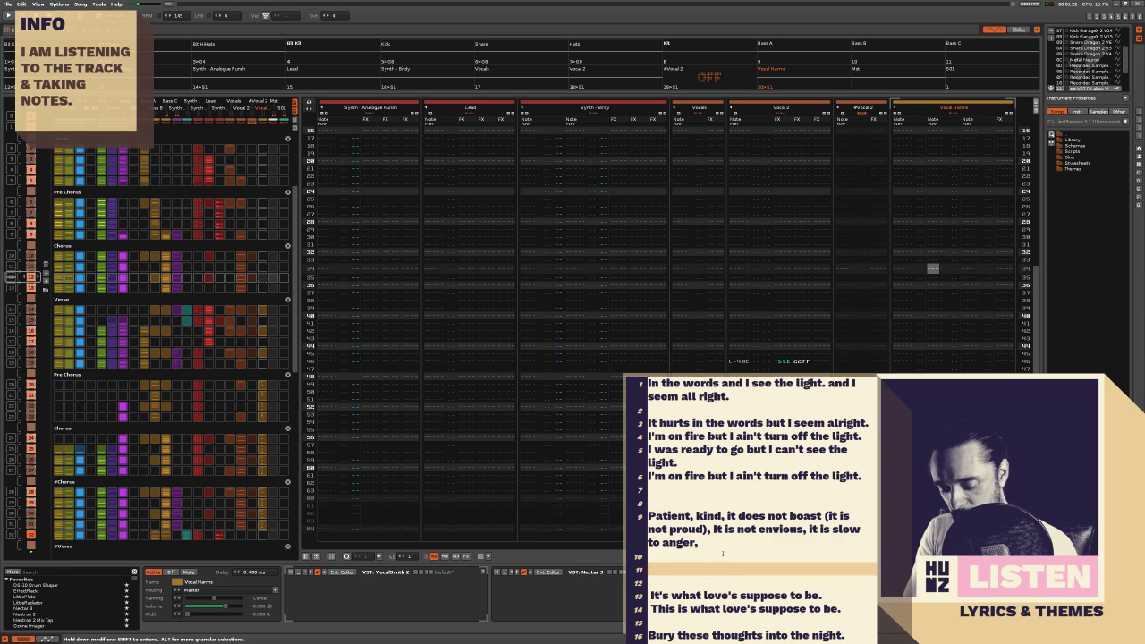
text(A)
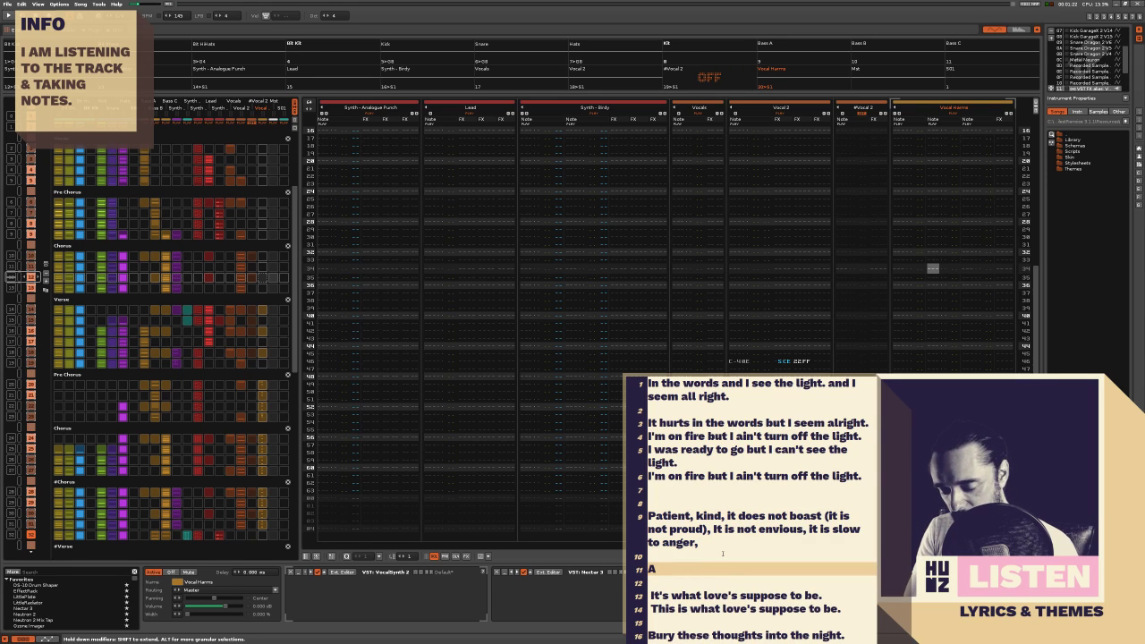
text(lmost w)
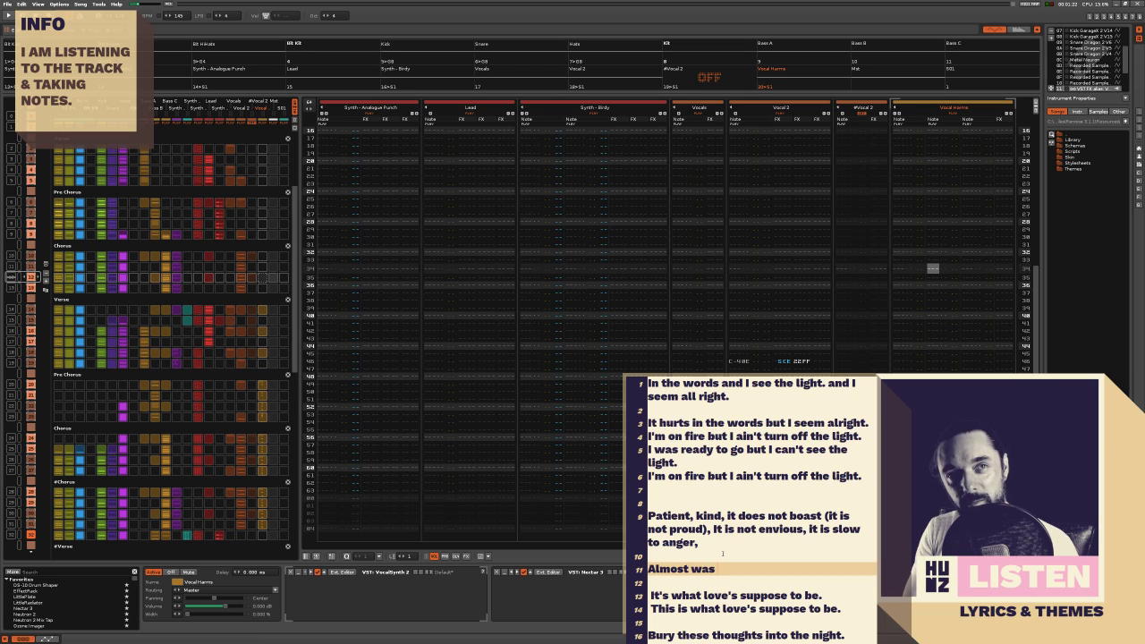
text(as lost on)
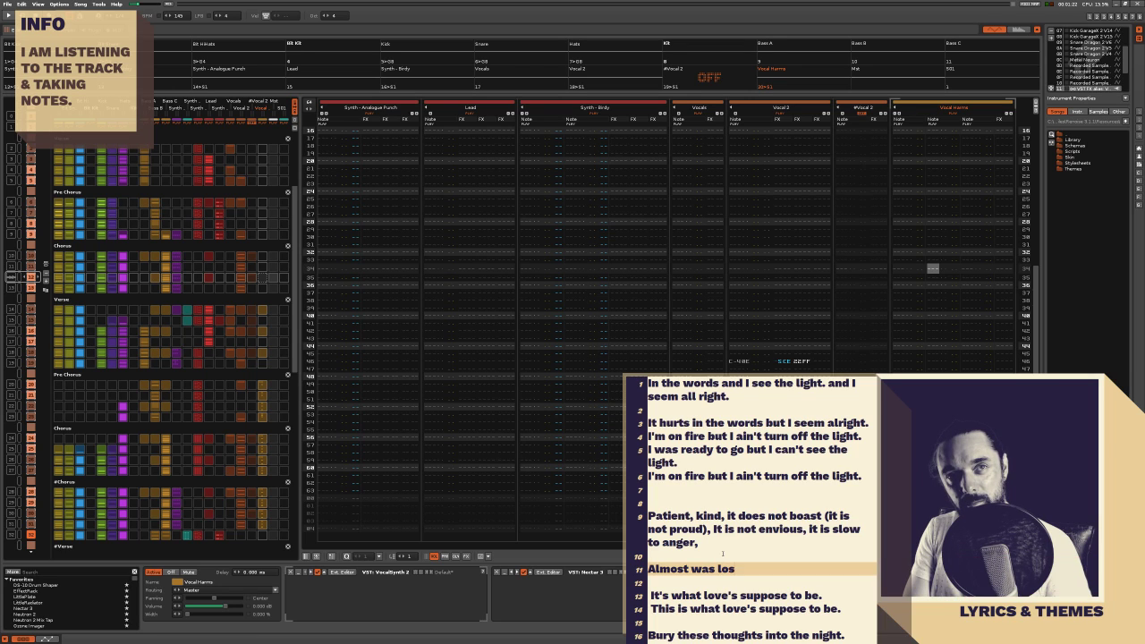
text( me.)
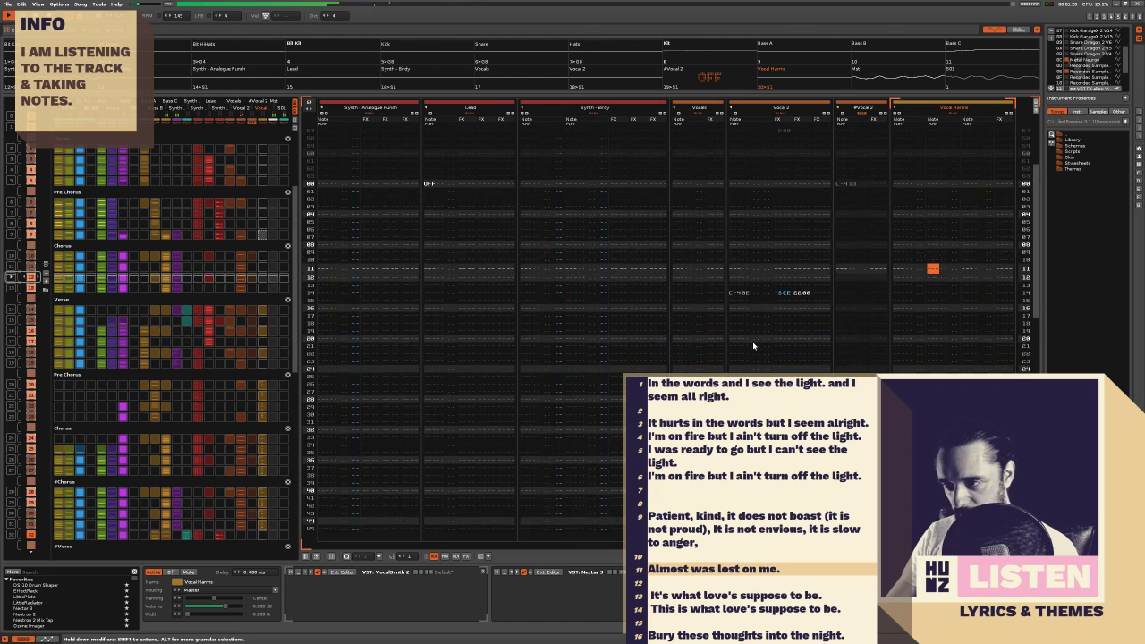
Listen to the chorus in the Vocal 2 track and add an extra blank line below "Almost was lost on me." in the notes
click(760, 313)
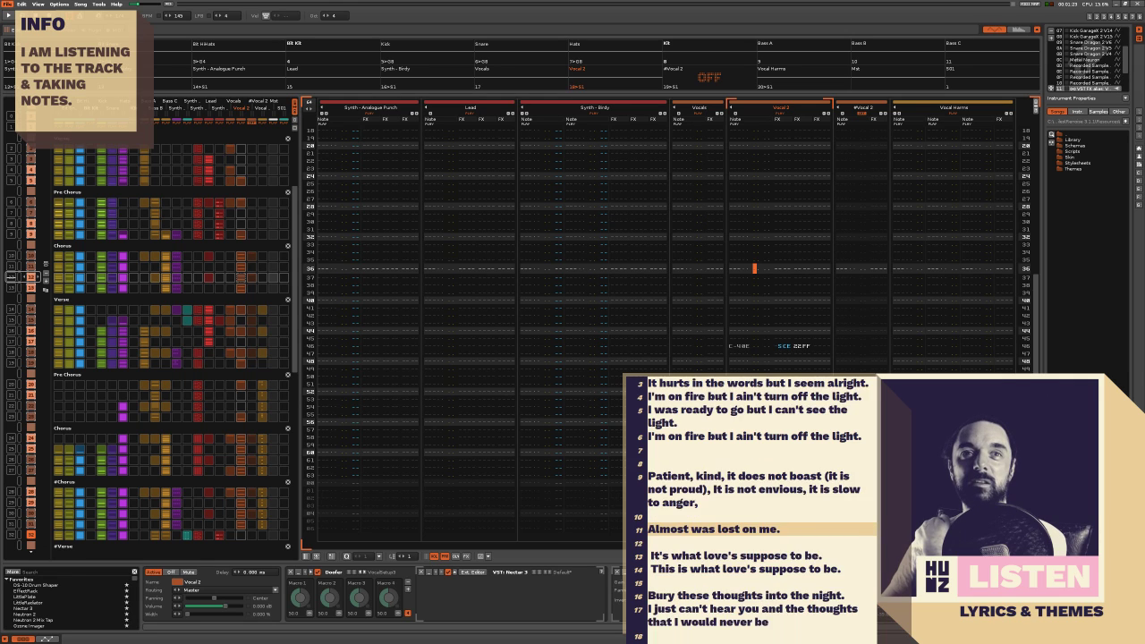
click(704, 579)
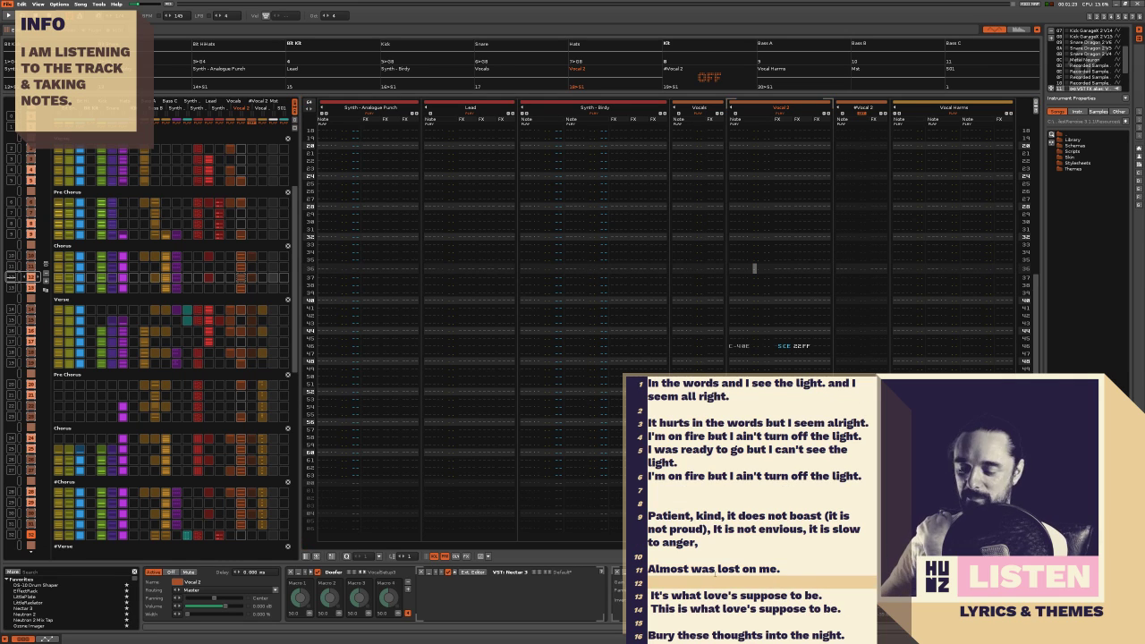
key(Delete)
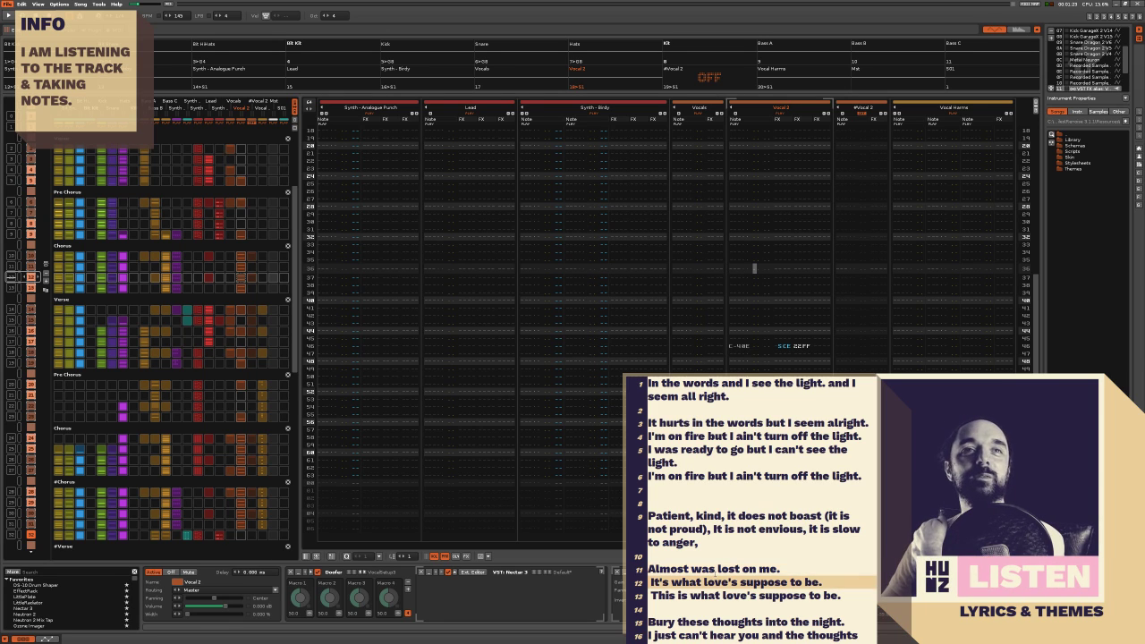
key(Return)
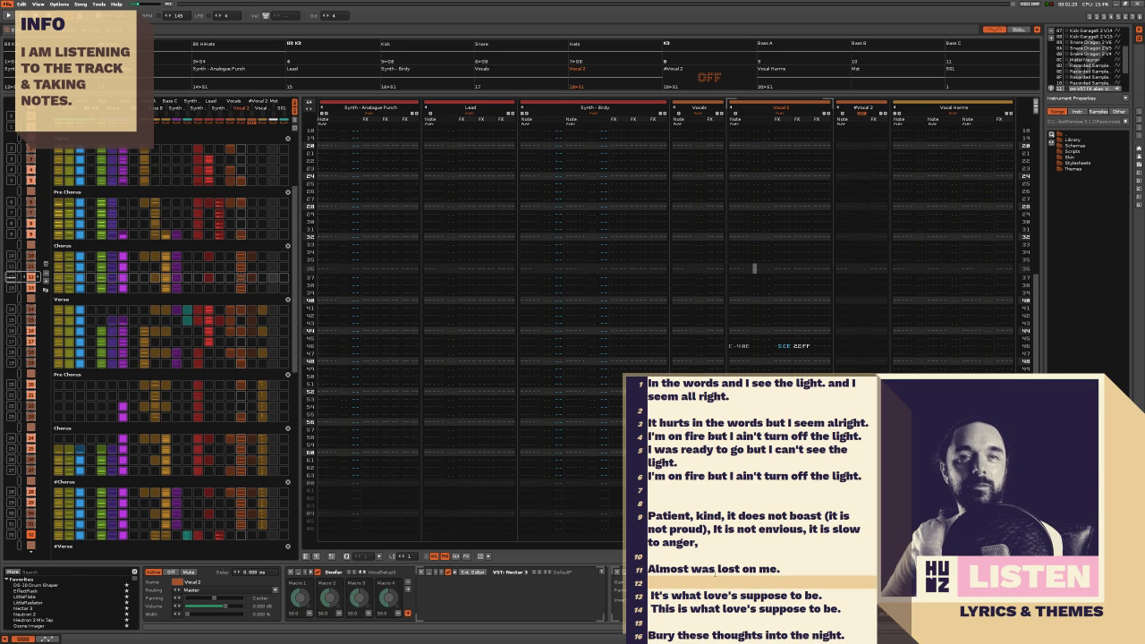
key(Return)
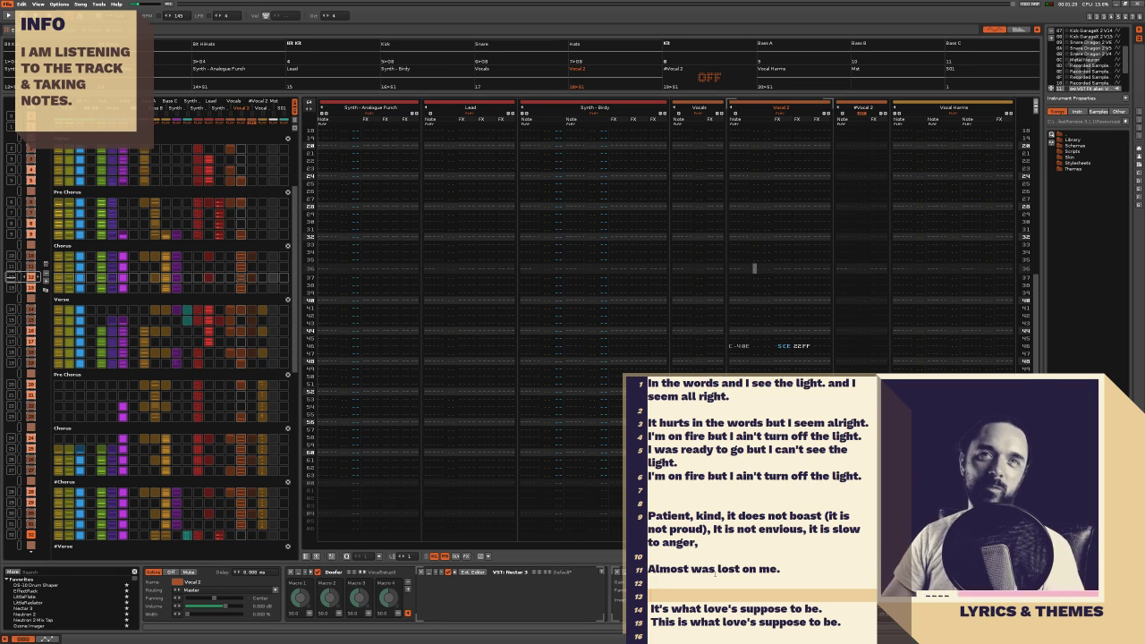
Insert the note "(statement about not understanding at 1st but eventually getting it)" directly under "Almost was lost on me."
key(Up)
key(Up)
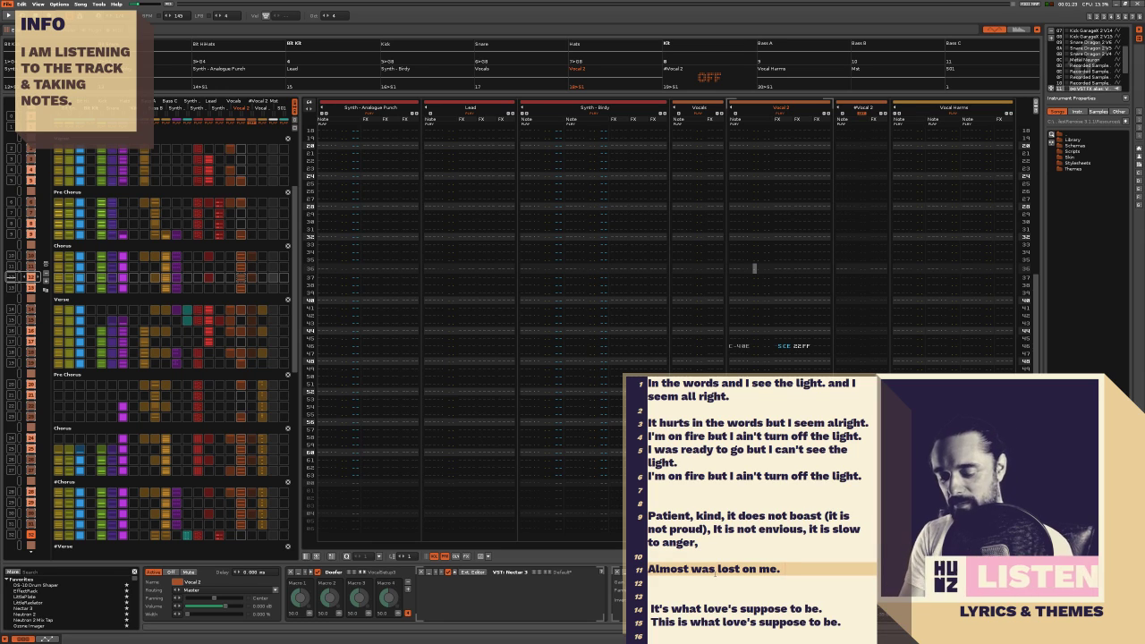
key(Return)
text((st)
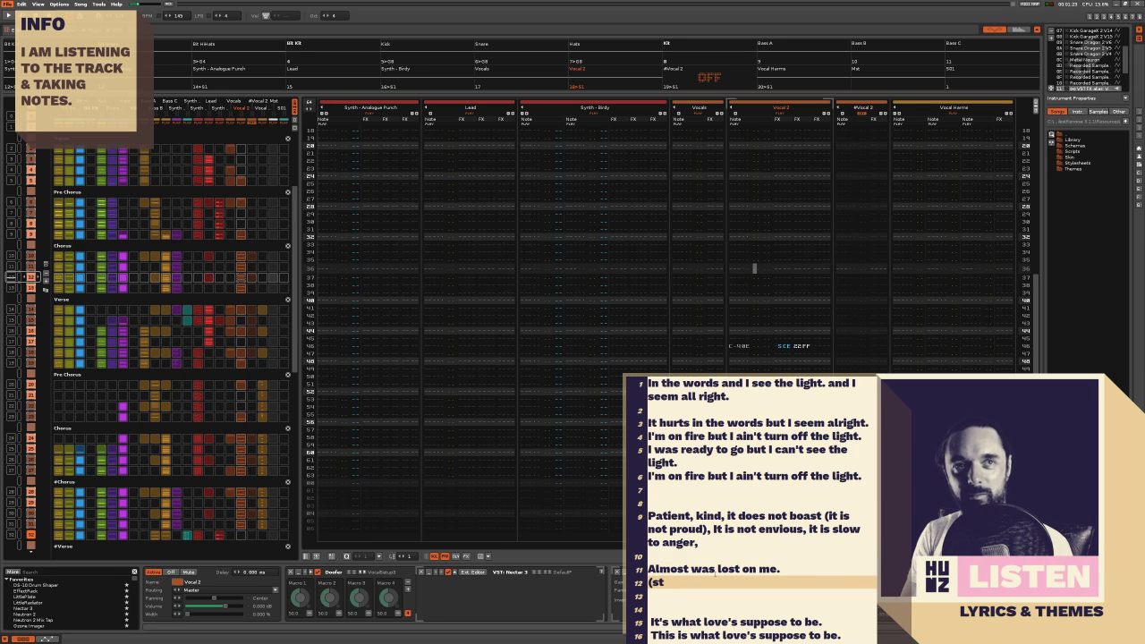
text(atement)
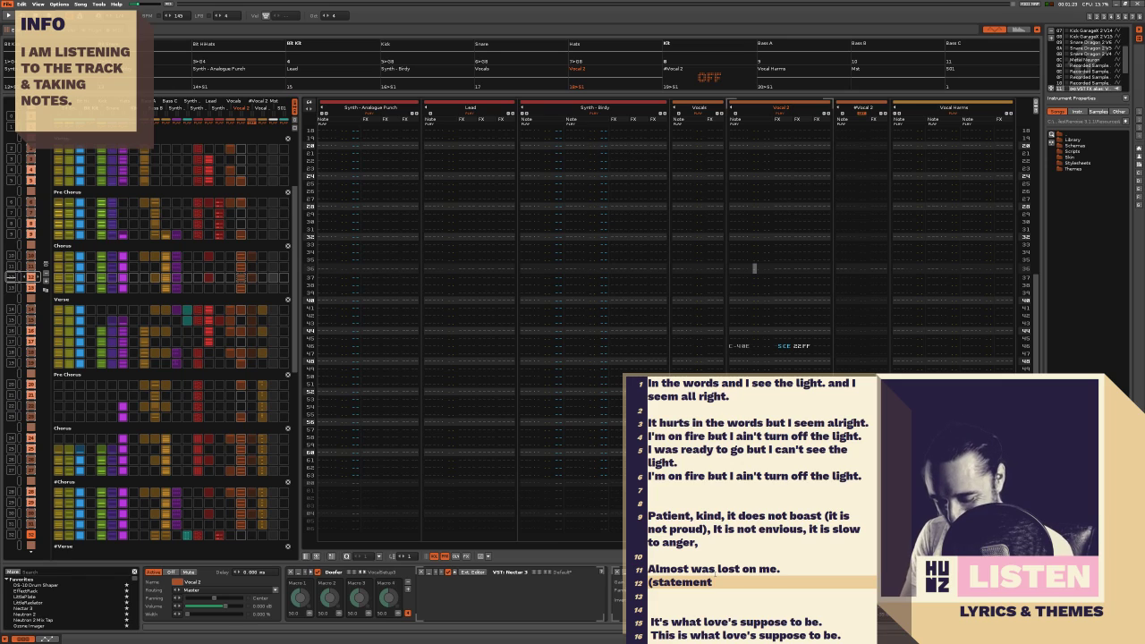
text( about)
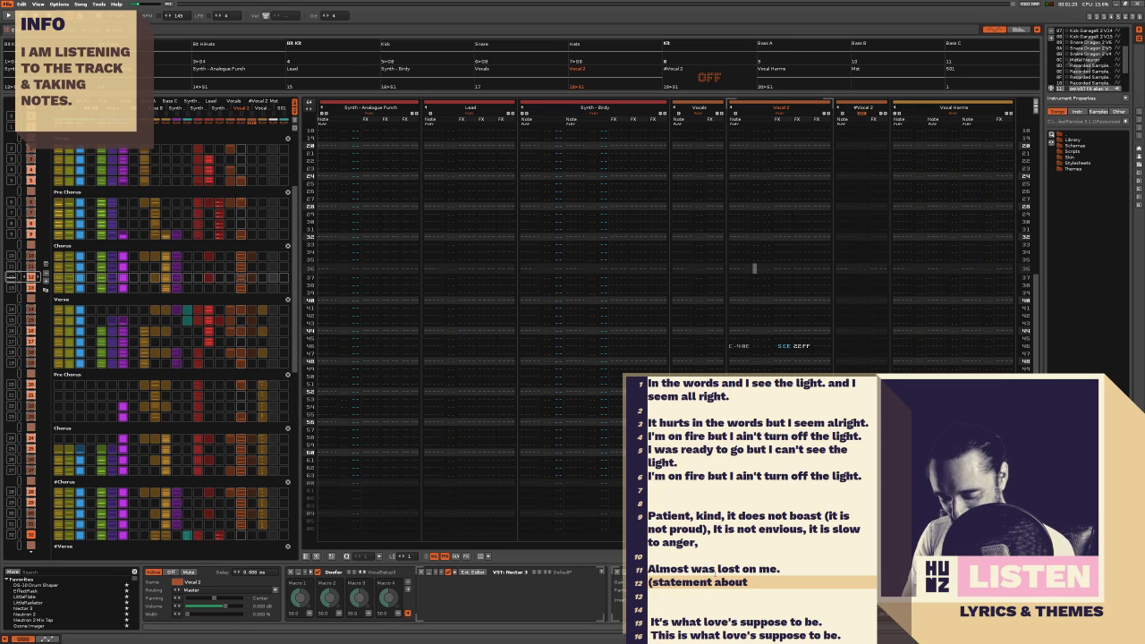
text( not under)
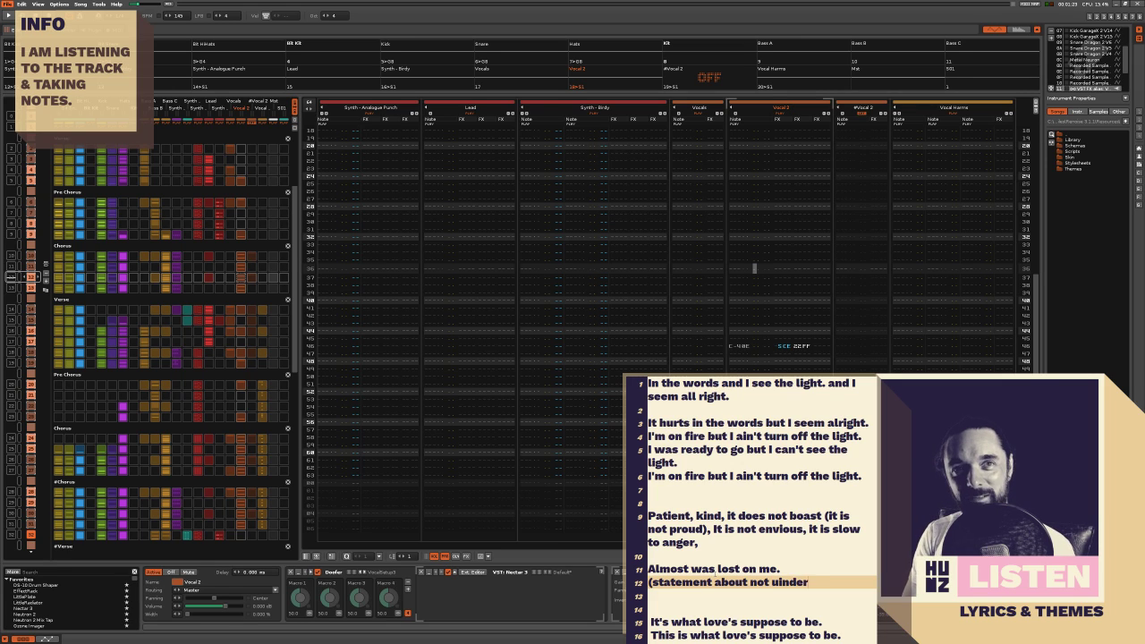
key(BackSpace)
key(BackSpace)
key(BackSpace)
text(nderst)
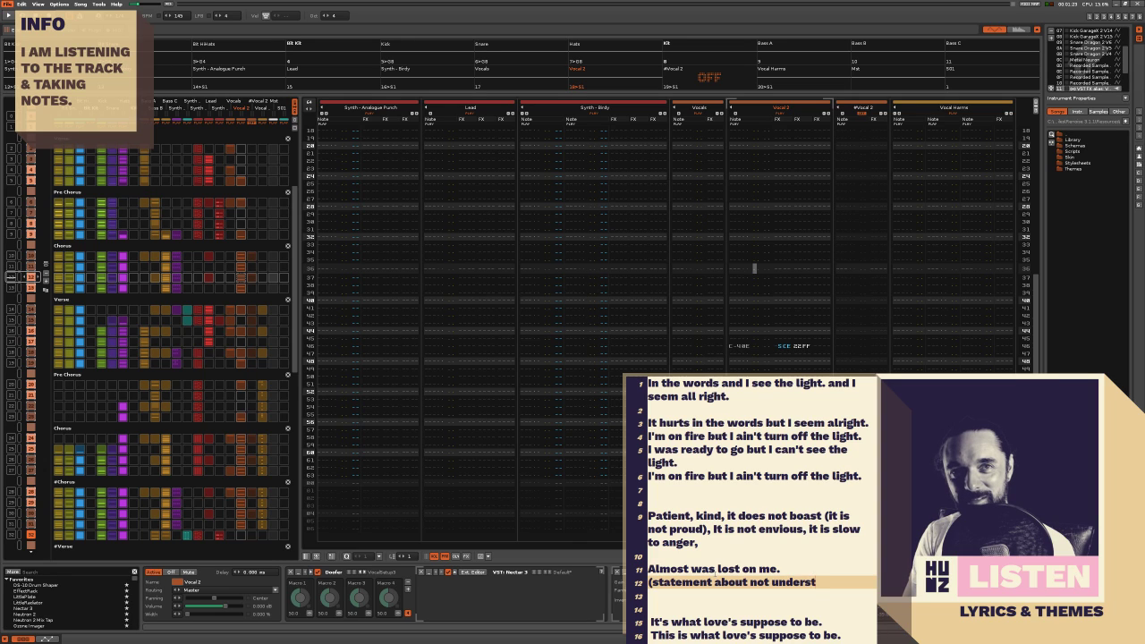
text(anding)
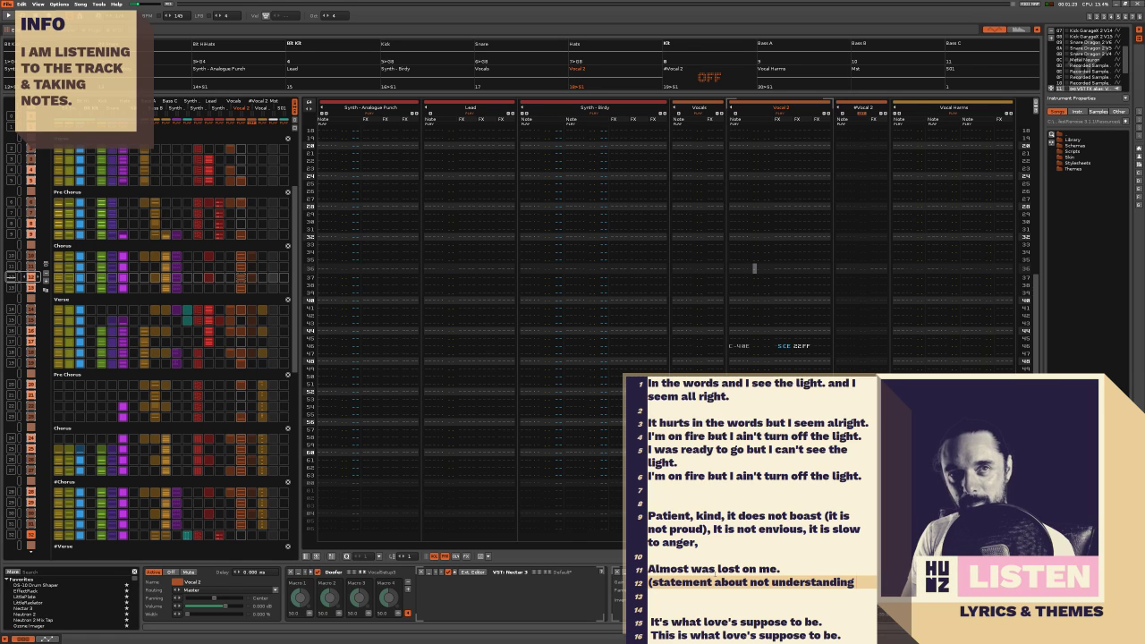
text(at 1s)
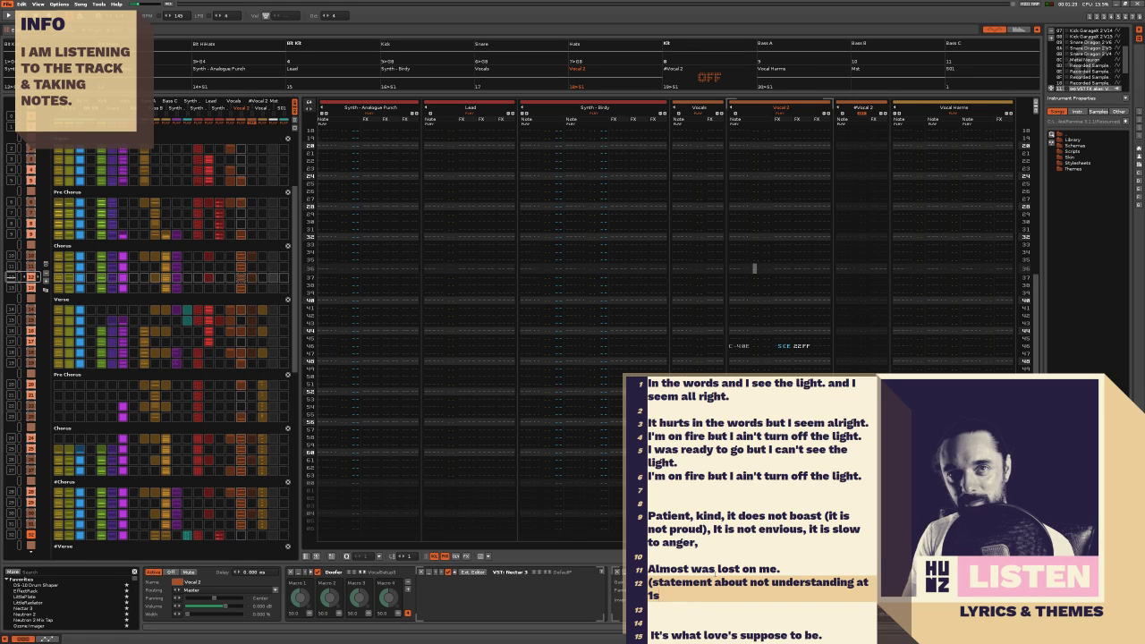
text(t but eventually)
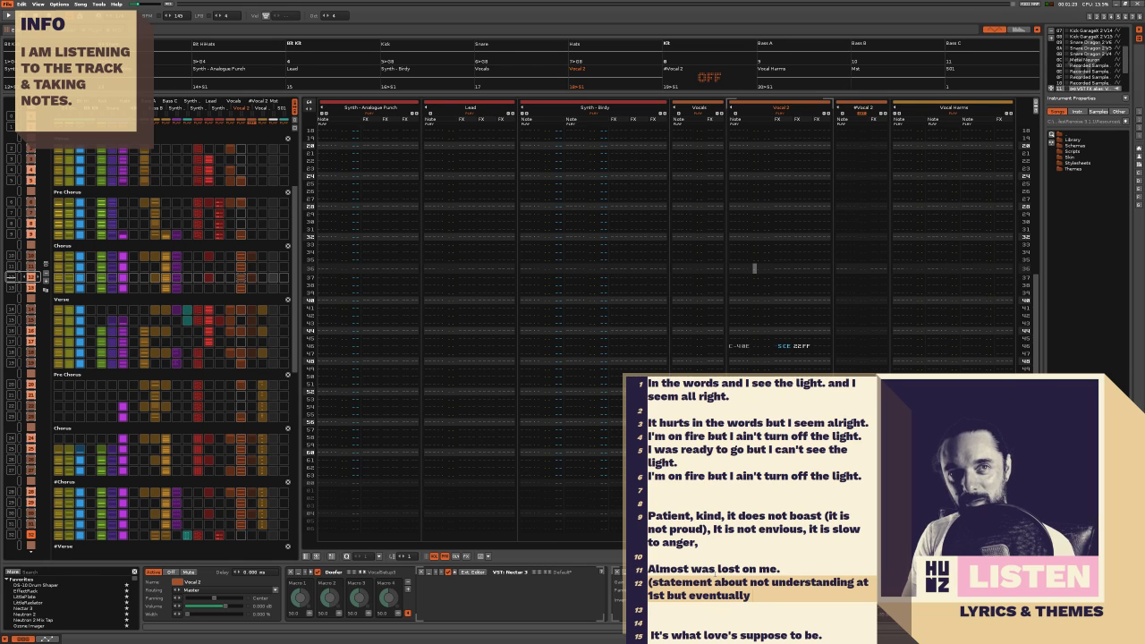
text( getting it))
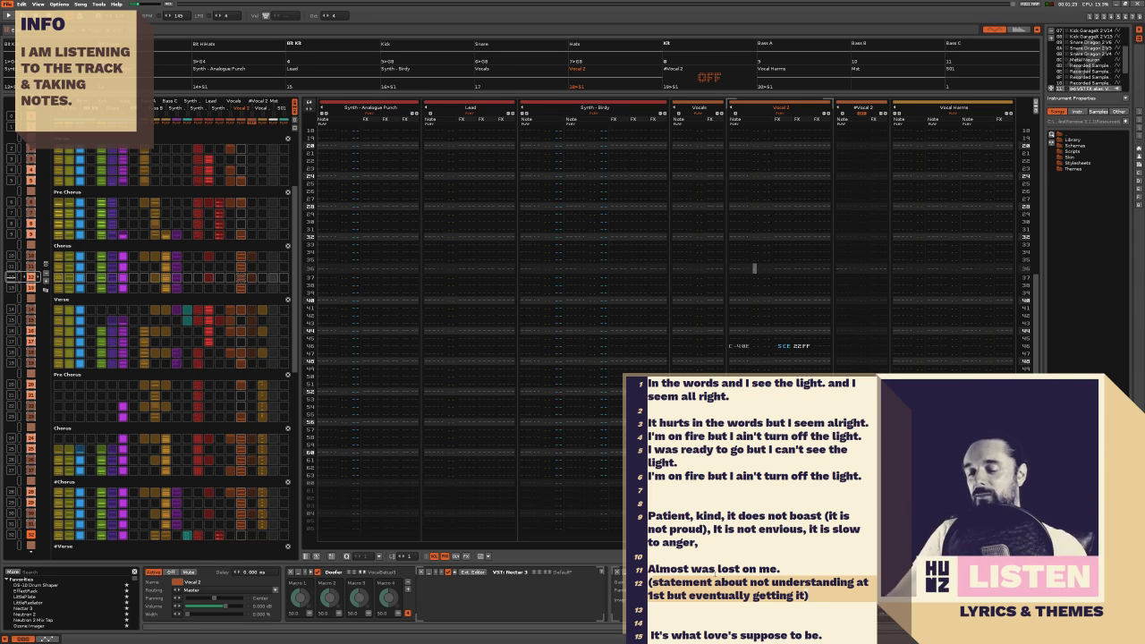
Reword line 11 of the notes to "It was almost lost on me."
click(727, 554)
click(716, 569)
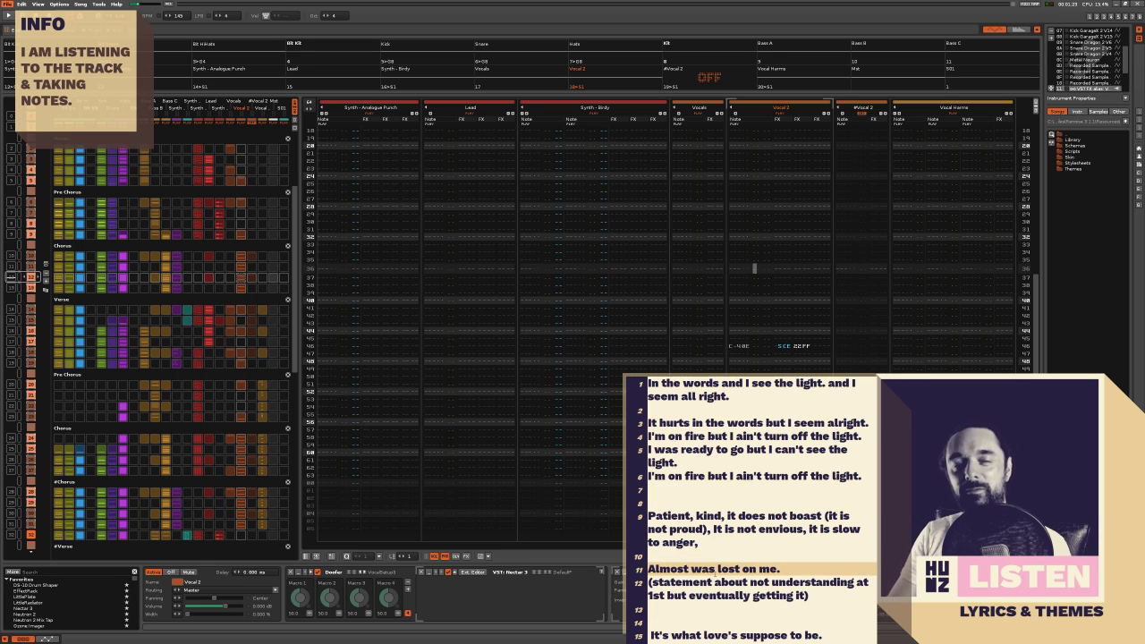
text(It)
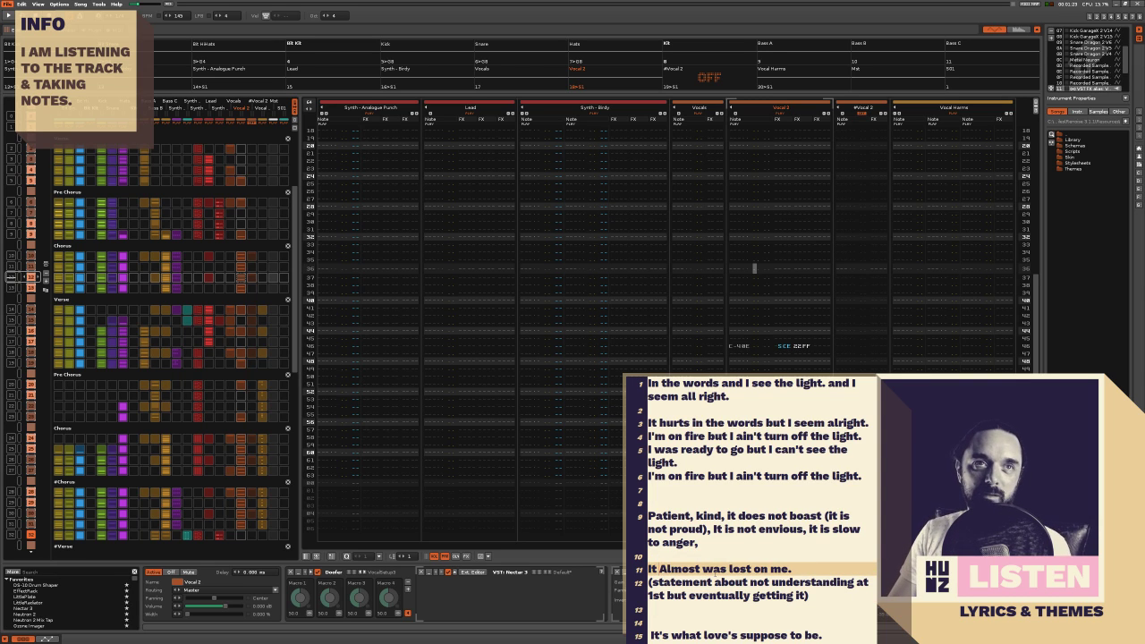
key(Delete)
text(was a)
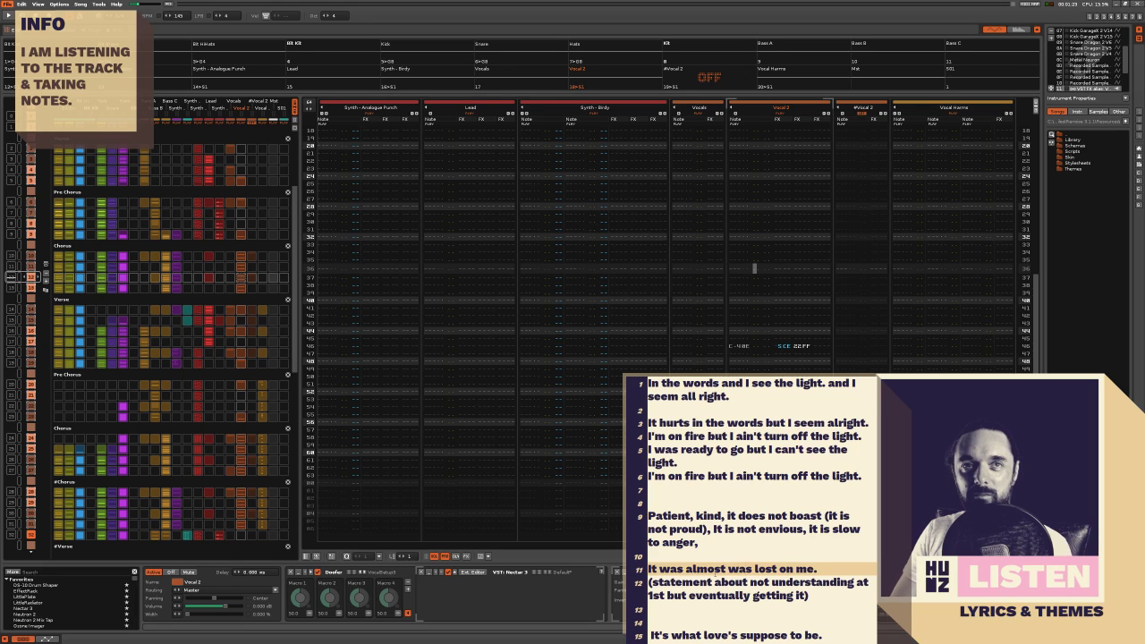
key(Delete)
key(Delete)
key(Delete)
key(Delete)
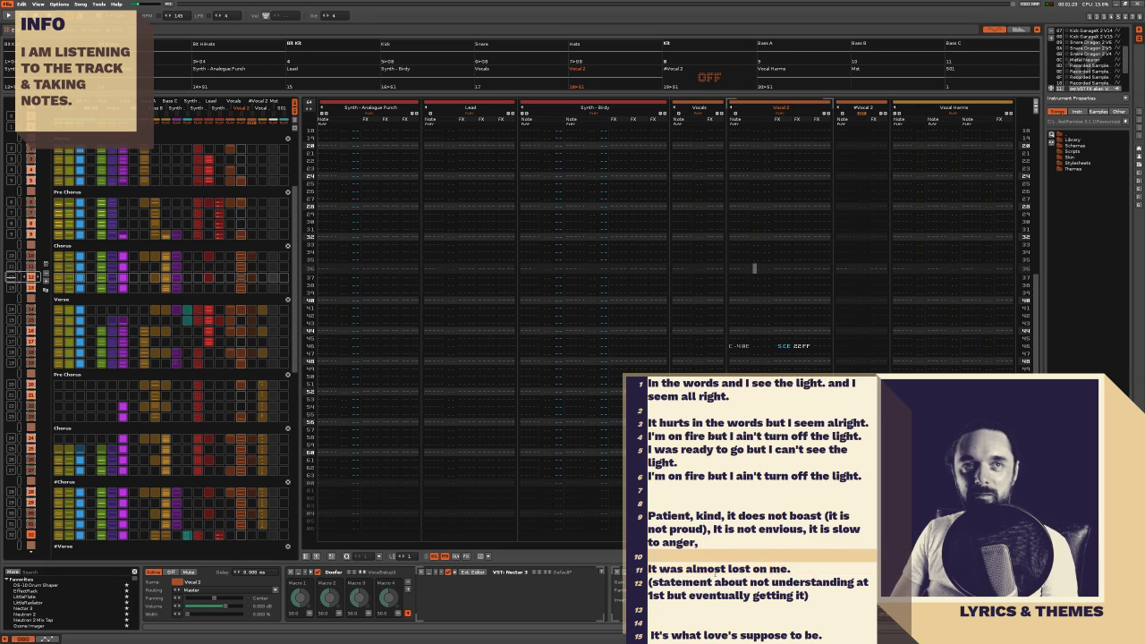
Insert the heading "Example of love (lyrics)" above "It was almost lost on me."
key(Up)
key(Return)
text(Example of)
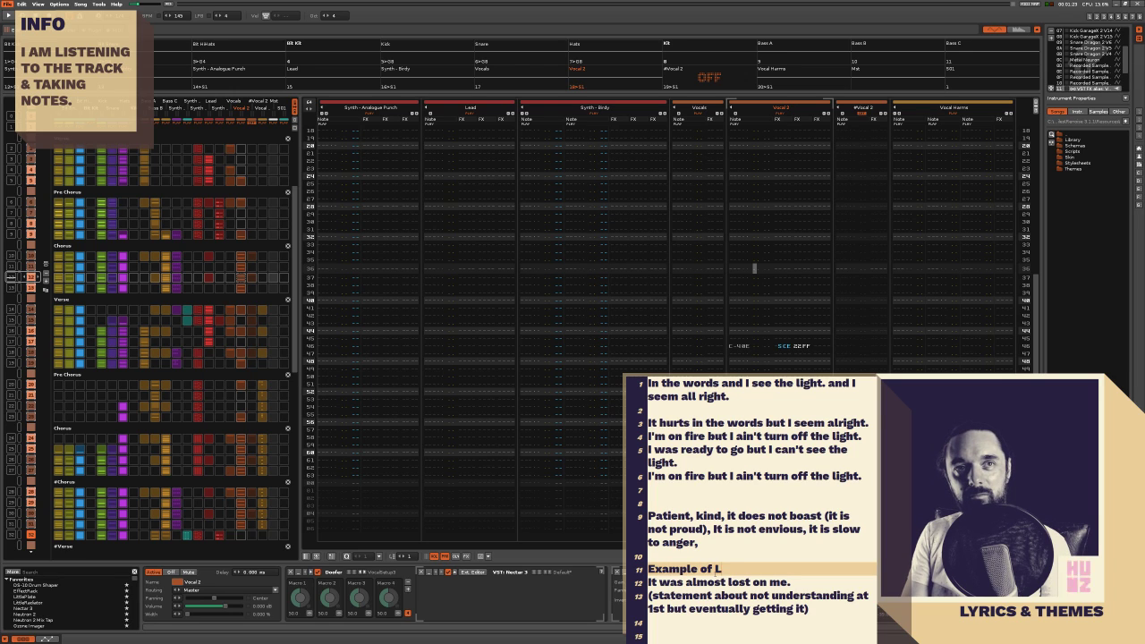
text( love ()
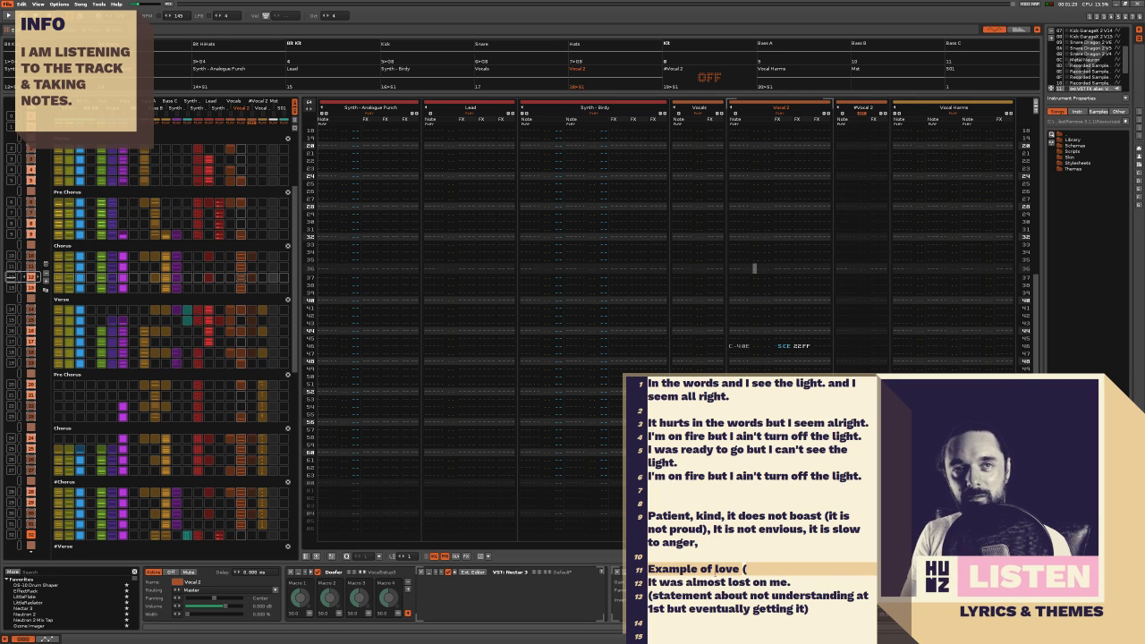
text(lyrics))
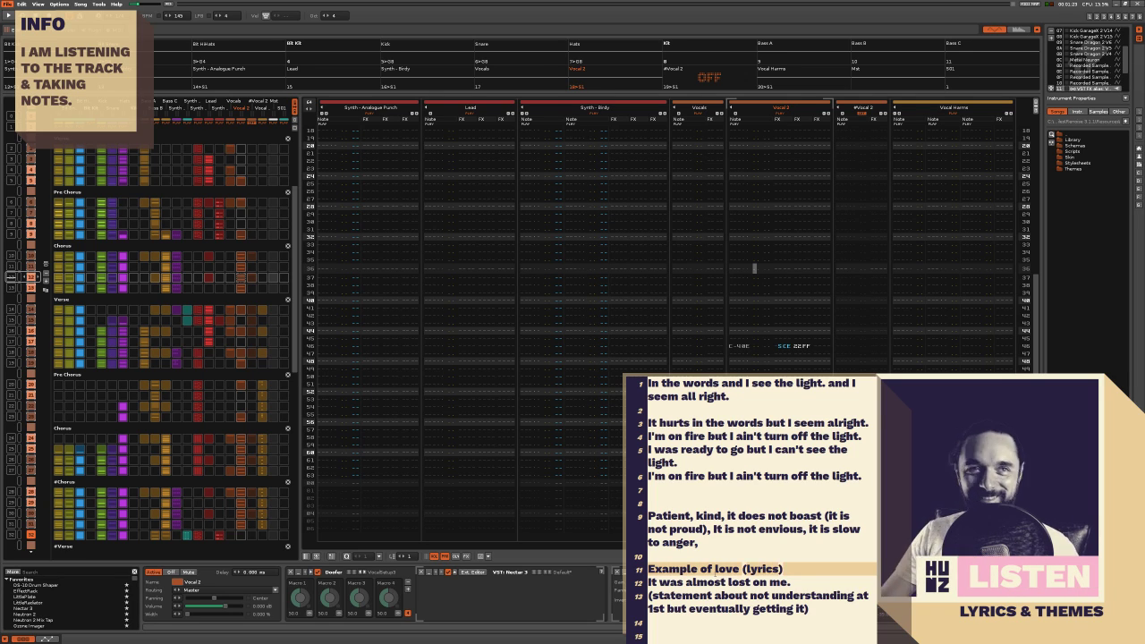
Write "Is this what love is suppose to be?" on the empty line above "It's what love's suppose to be."
click(716, 577)
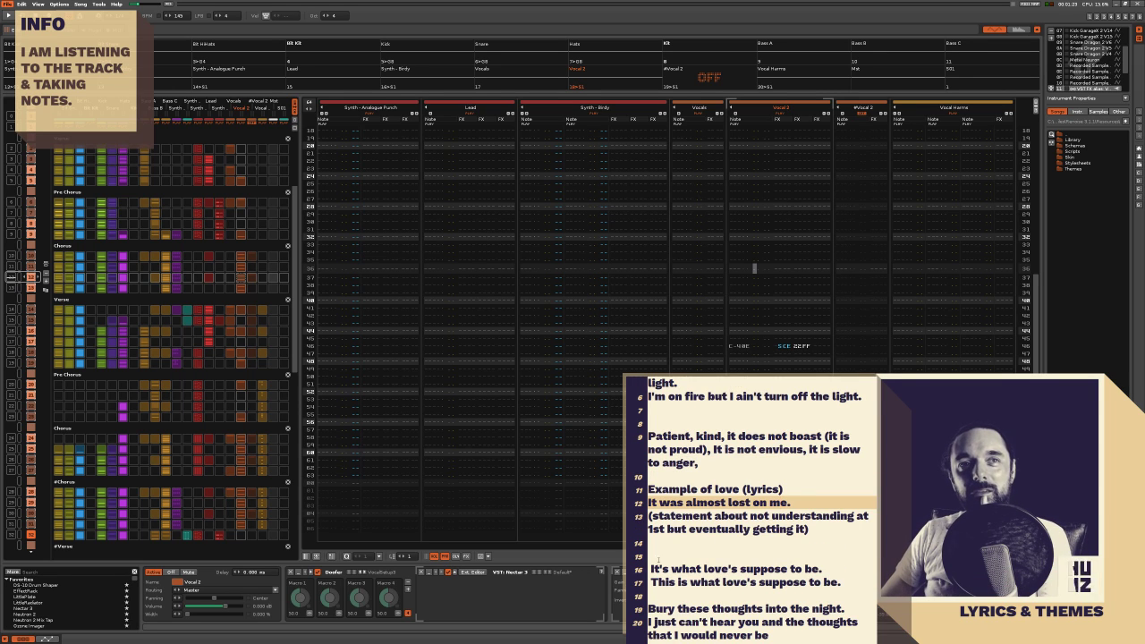
click(658, 560)
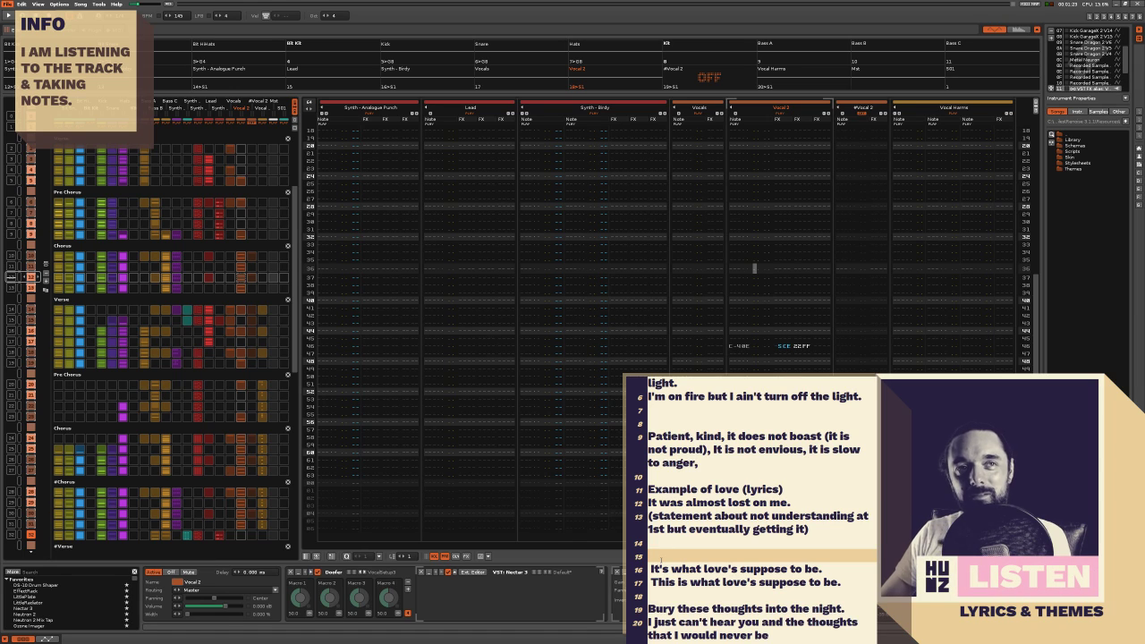
text(is this w)
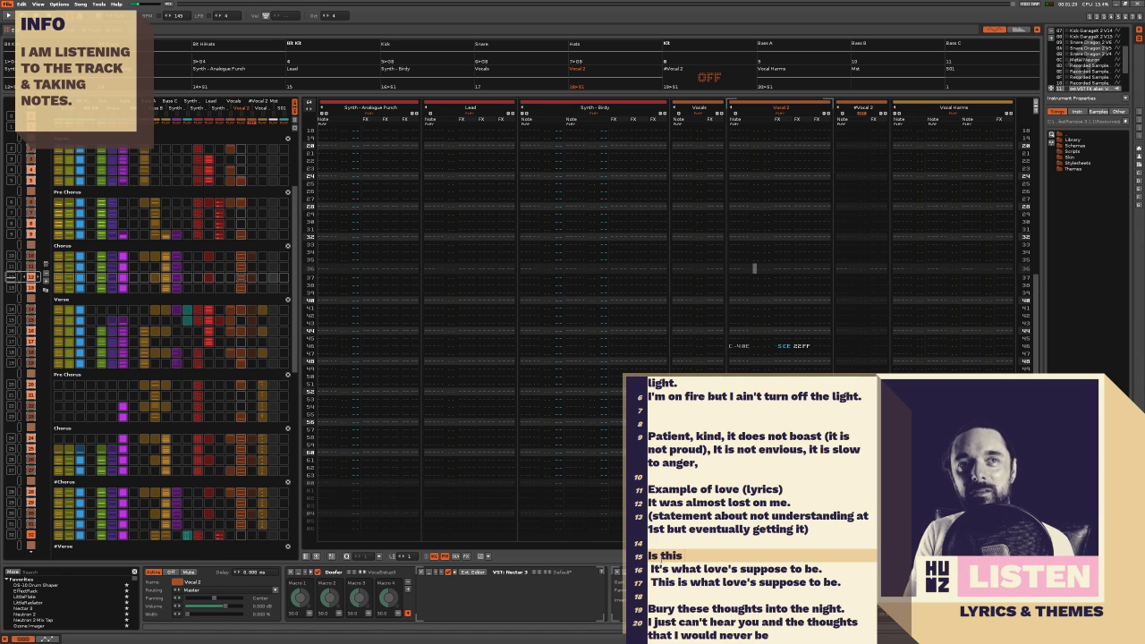
text(hat love is)
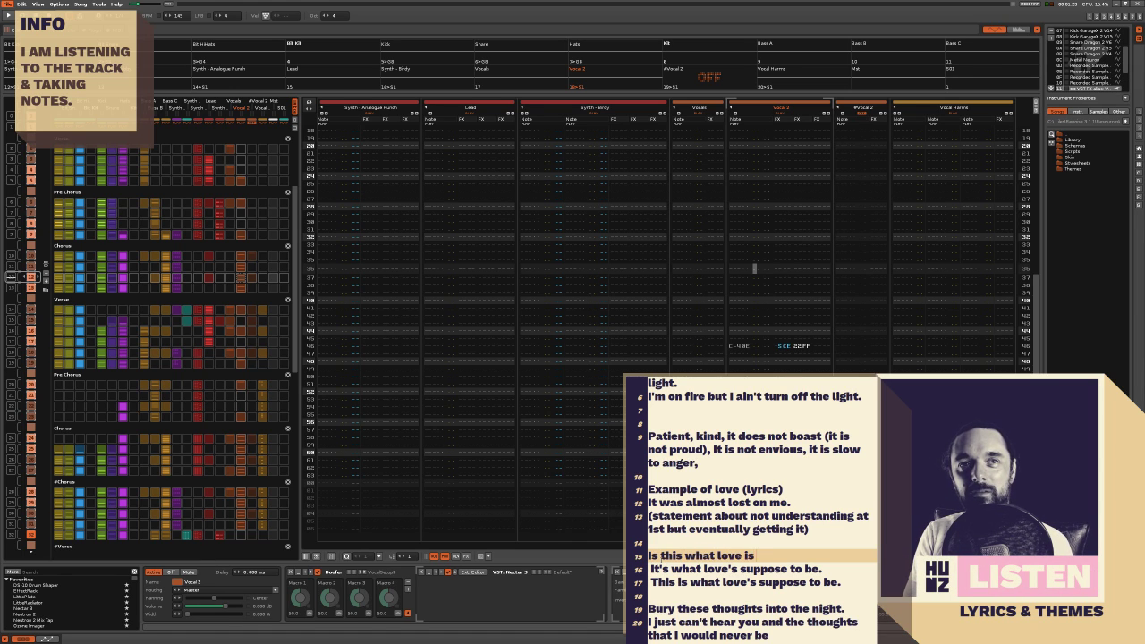
text( suppose to be?)
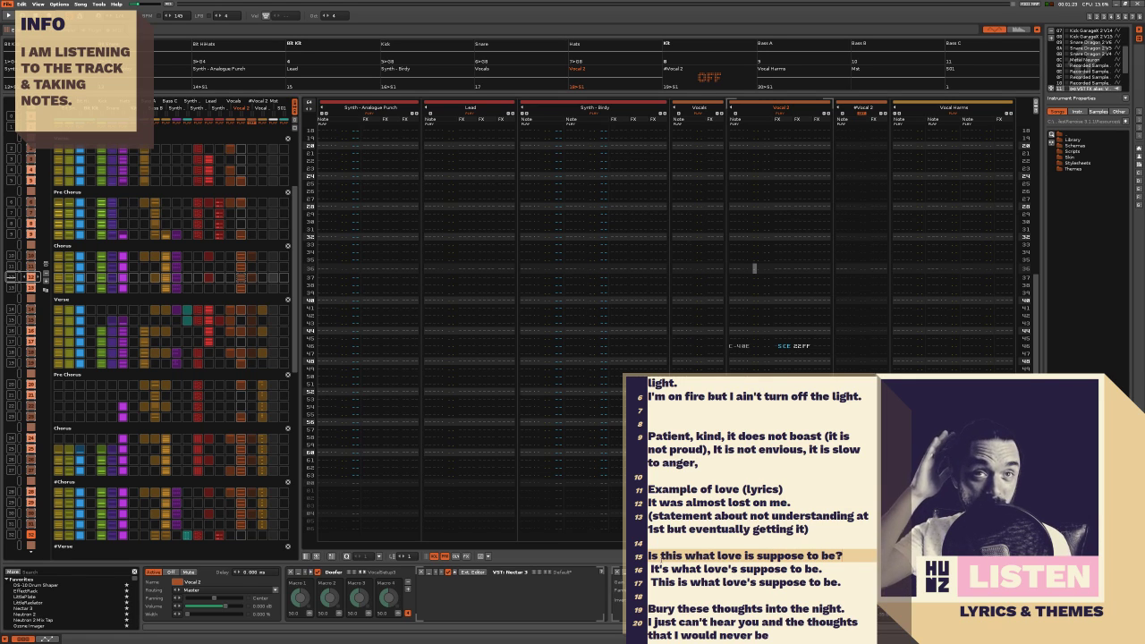
Play the third pattern of the first chorus and listen for further lyric ideas
click(586, 194)
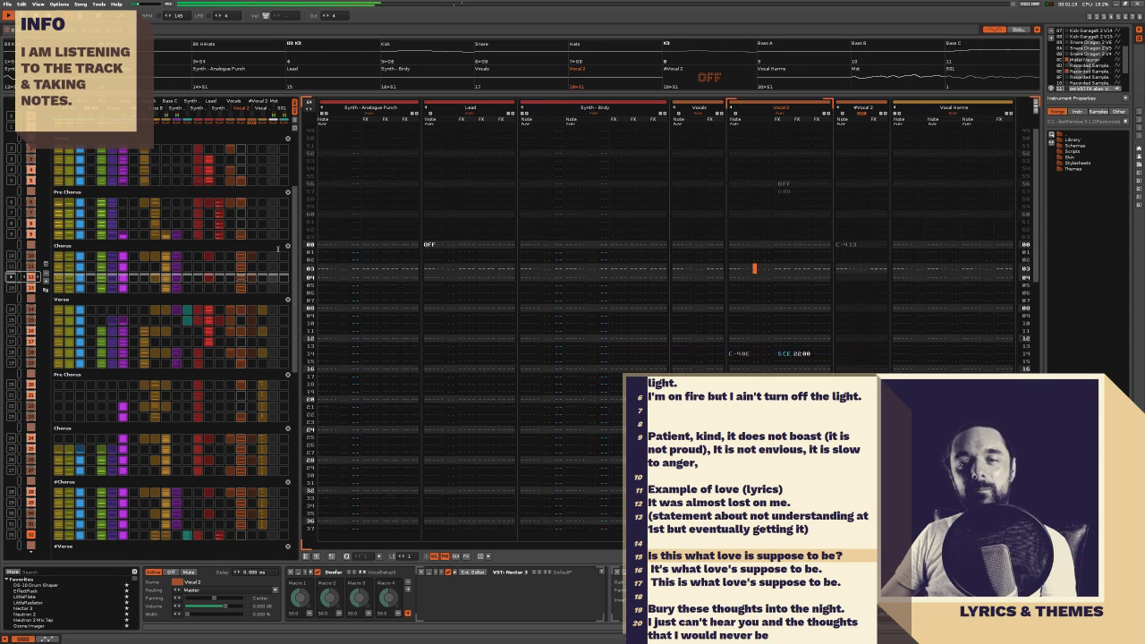
click(196, 281)
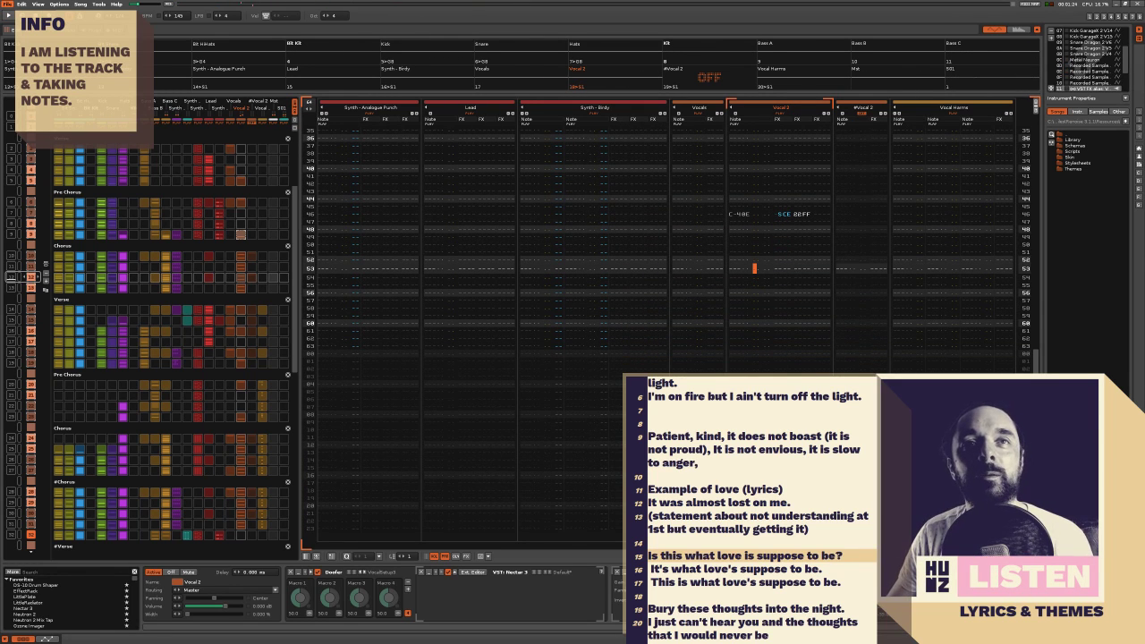
Insert the line "I was almost lost in me. (Echo chamber)" below "It was almost lost on me." in the love lyrics example
click(802, 506)
key(Return)
text(I was)
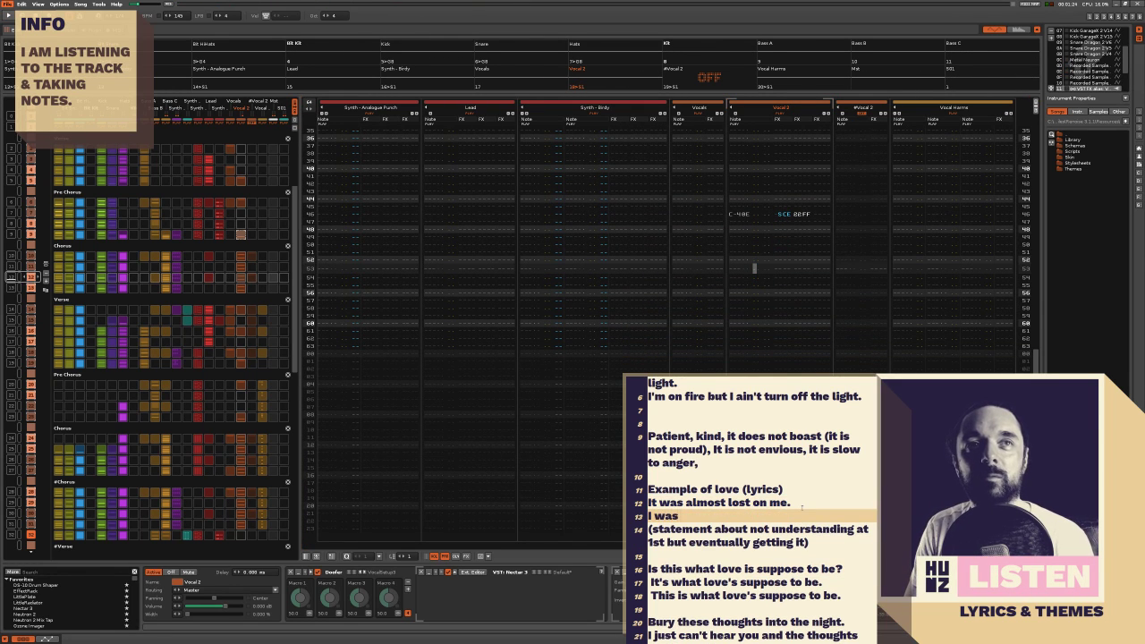
text( alsmost lost in me.)
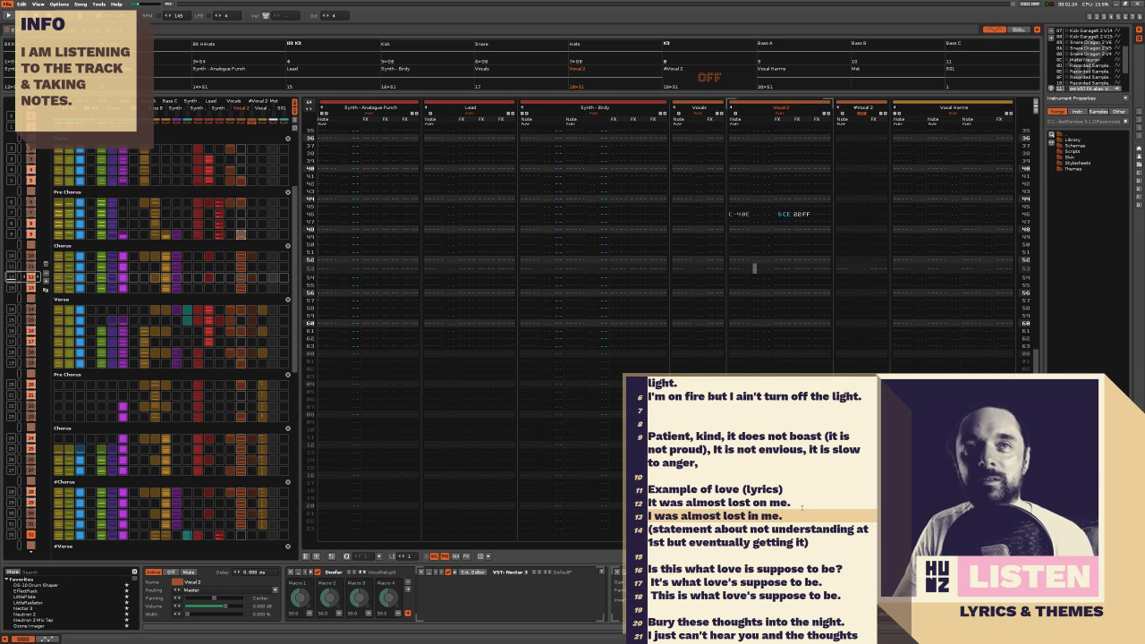
text( ()
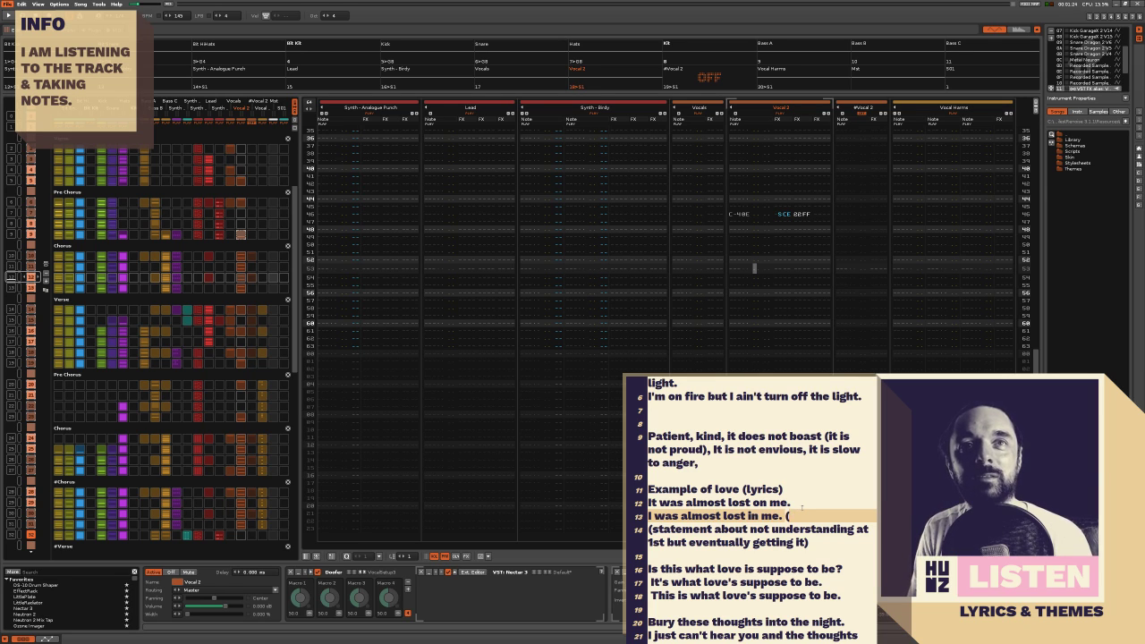
key(BackSpace)
text((Echo cham)
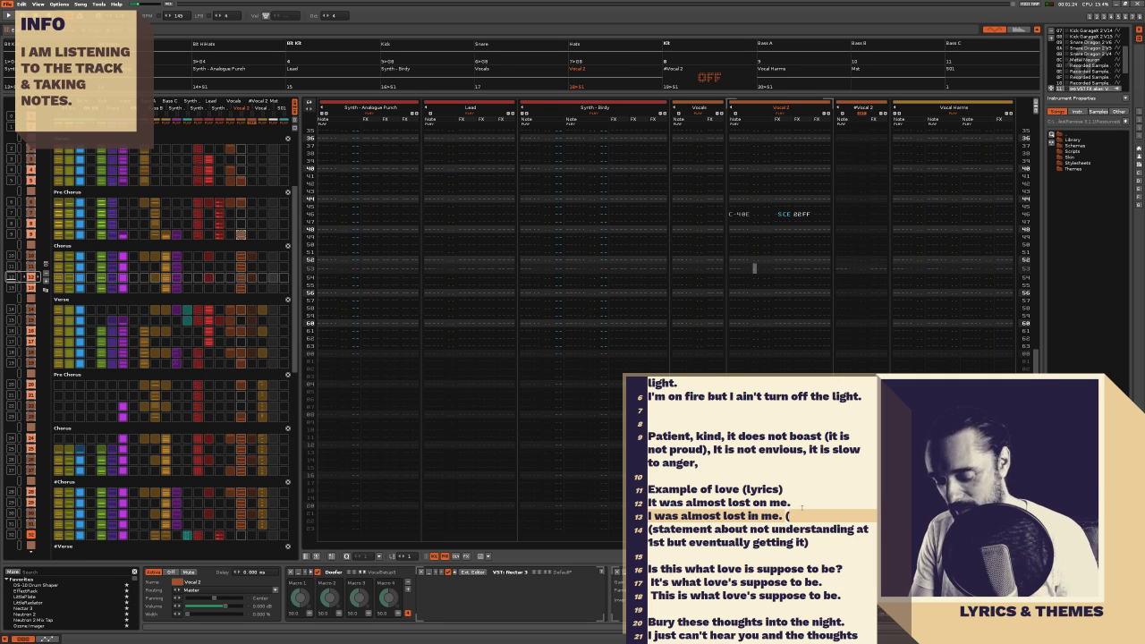
text(ber)
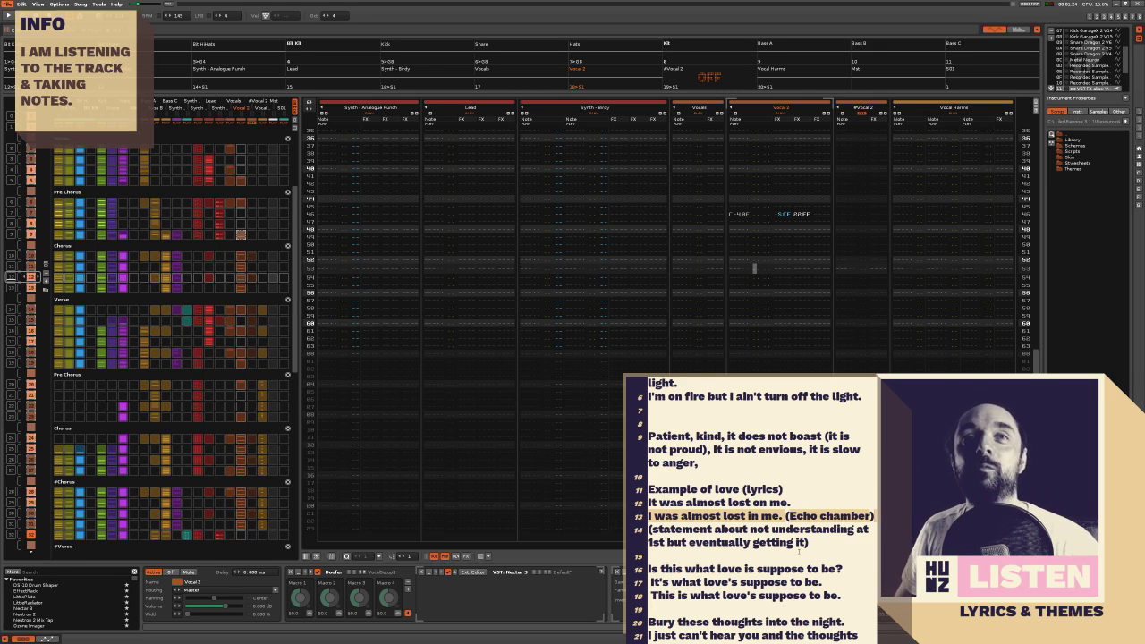
click(793, 502)
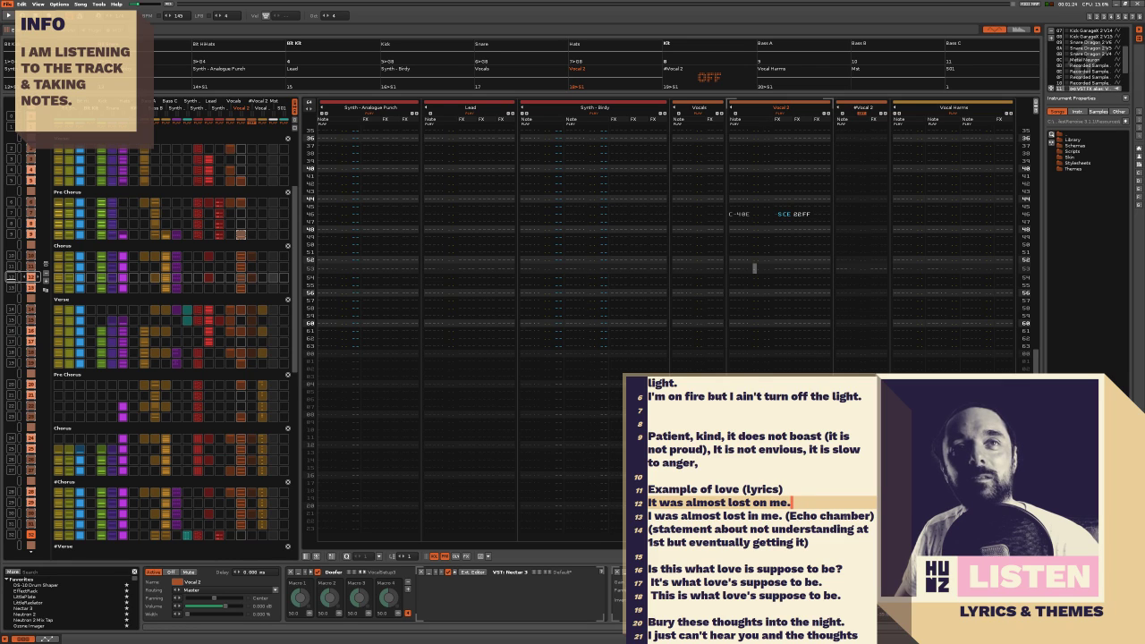
key(Up)
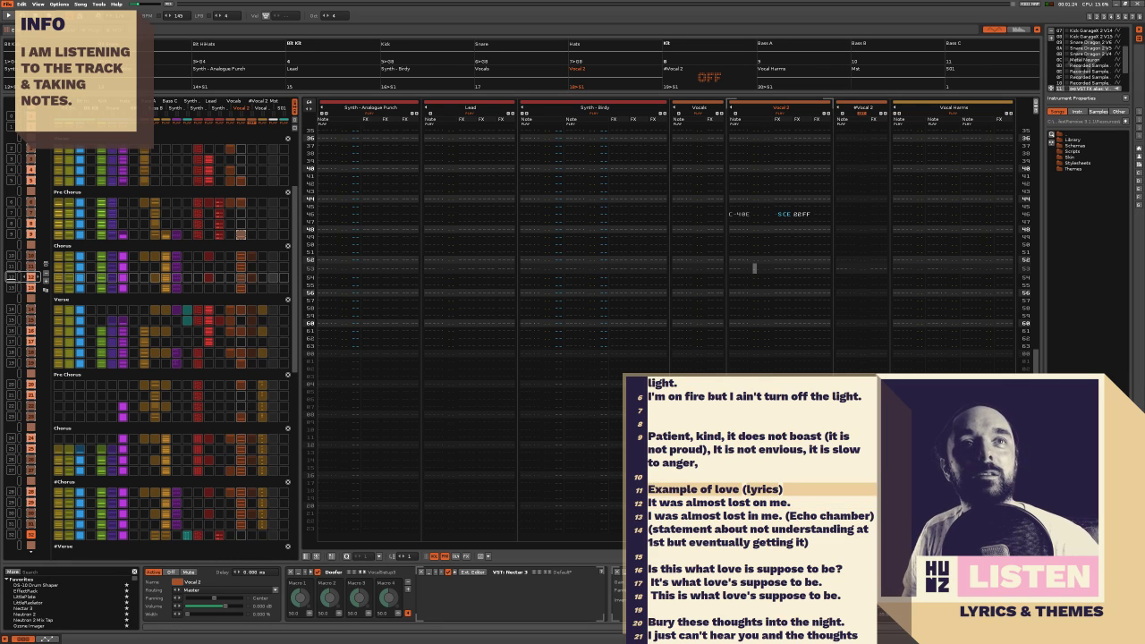
key(Down)
key(Down)
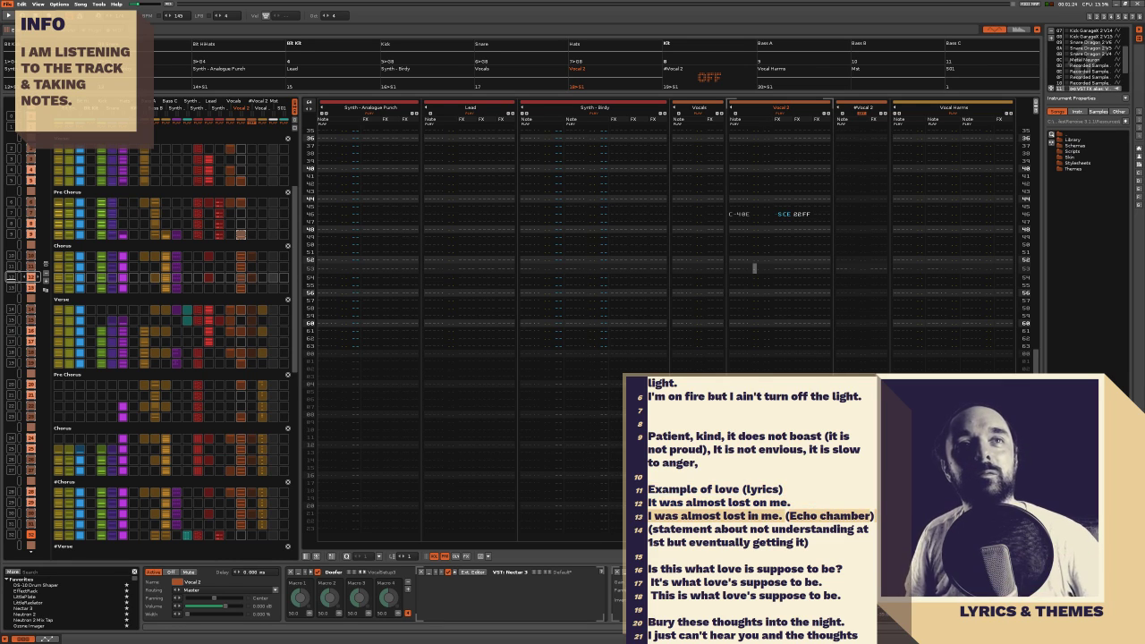
key(Down)
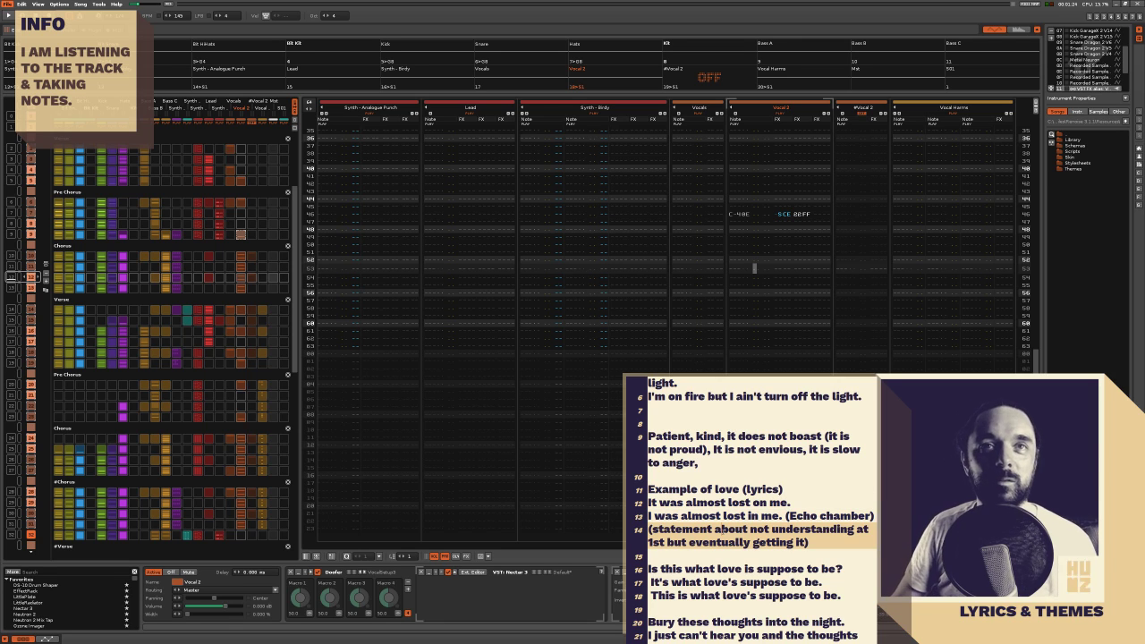
key(Down)
key(Down)
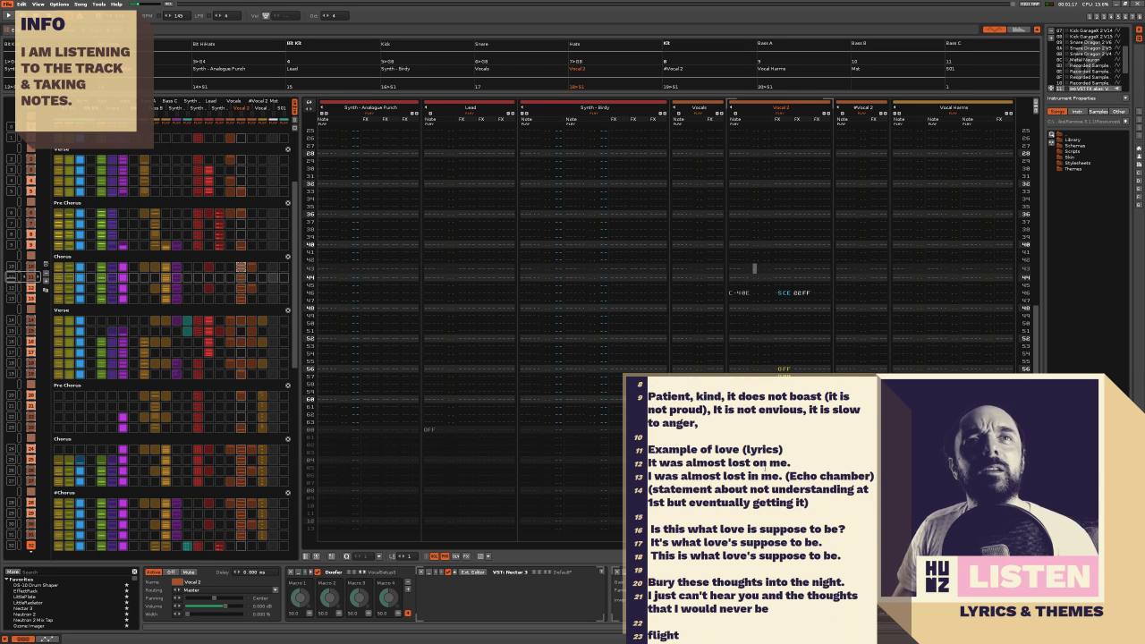
Copy "It was almost lost on me." from the love example onto line 40, above "Is this what love is suppose to be?"
click(797, 463)
key(shift+Home)
key(ctrl+c)
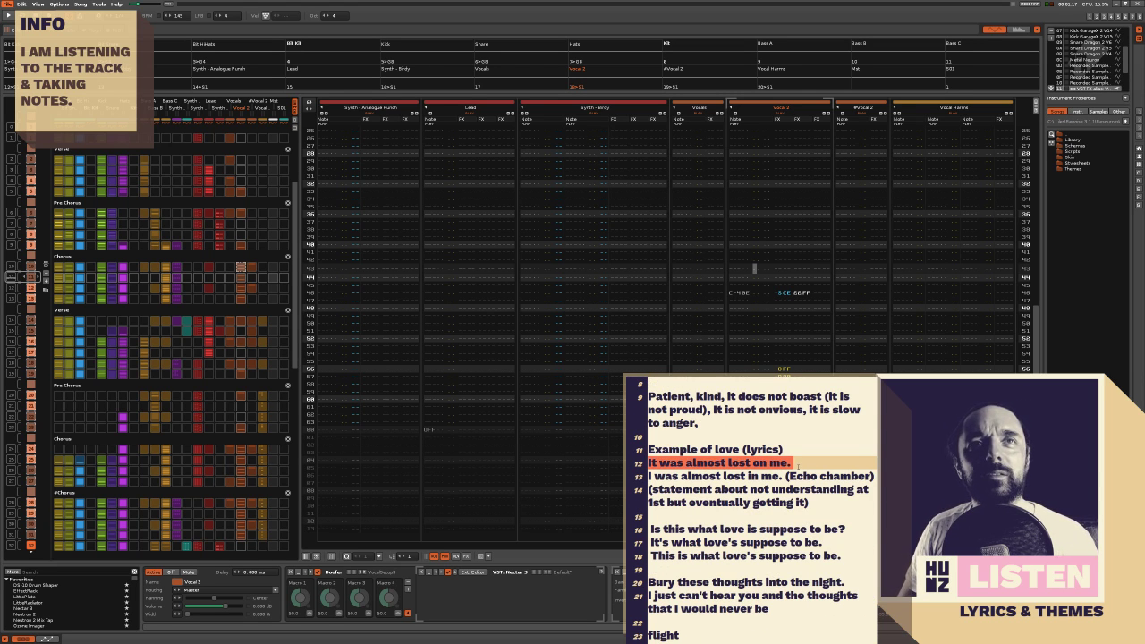
scroll(798, 463, down, 6)
click(696, 585)
key(ctrl+v)
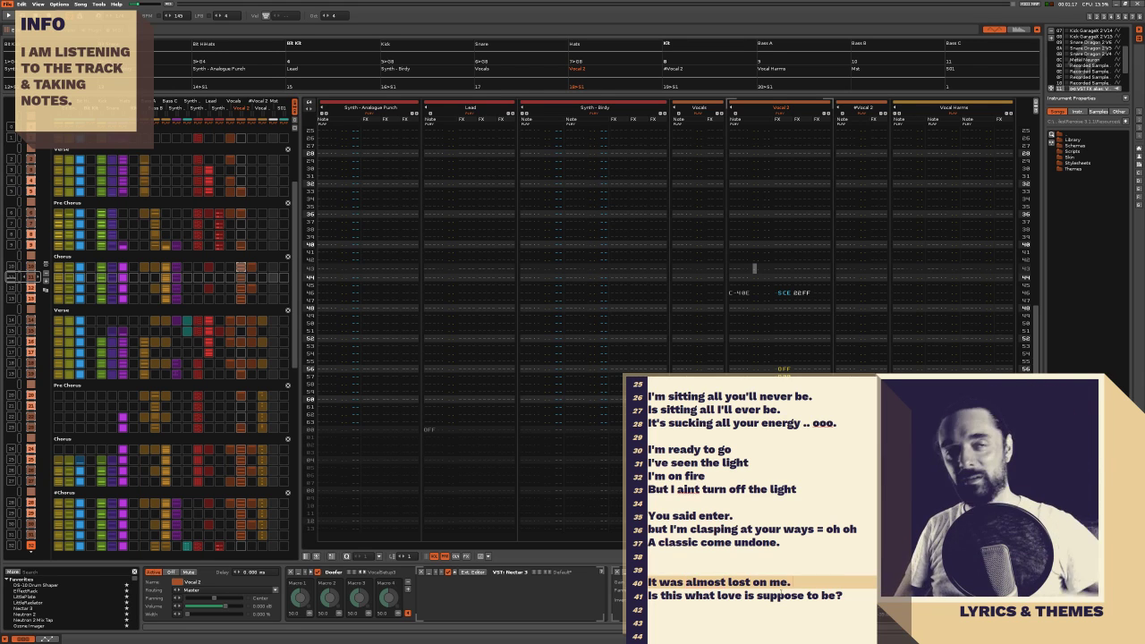
Add the line "It was lost on me." directly below the copied lyric on line 40
key(Return)
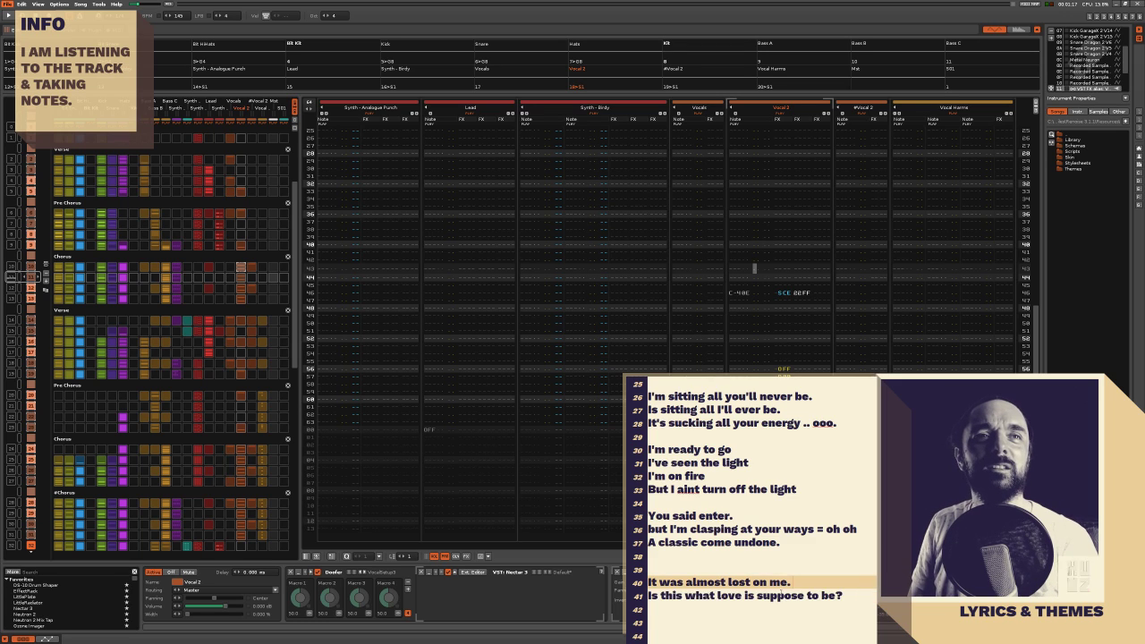
text(It was los)
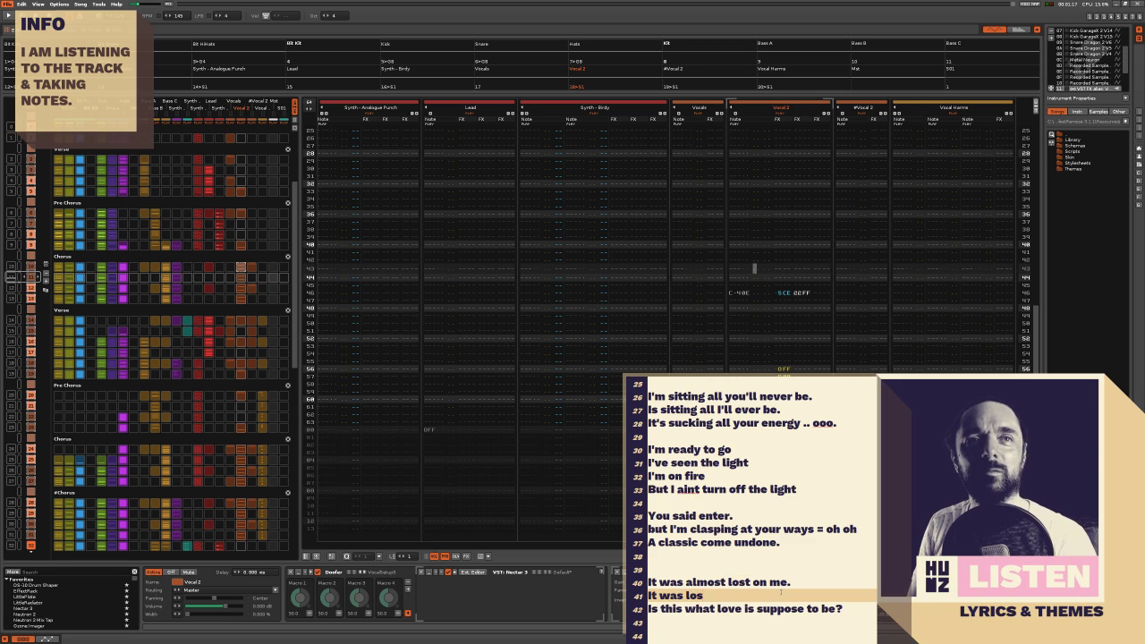
text(t on me.)
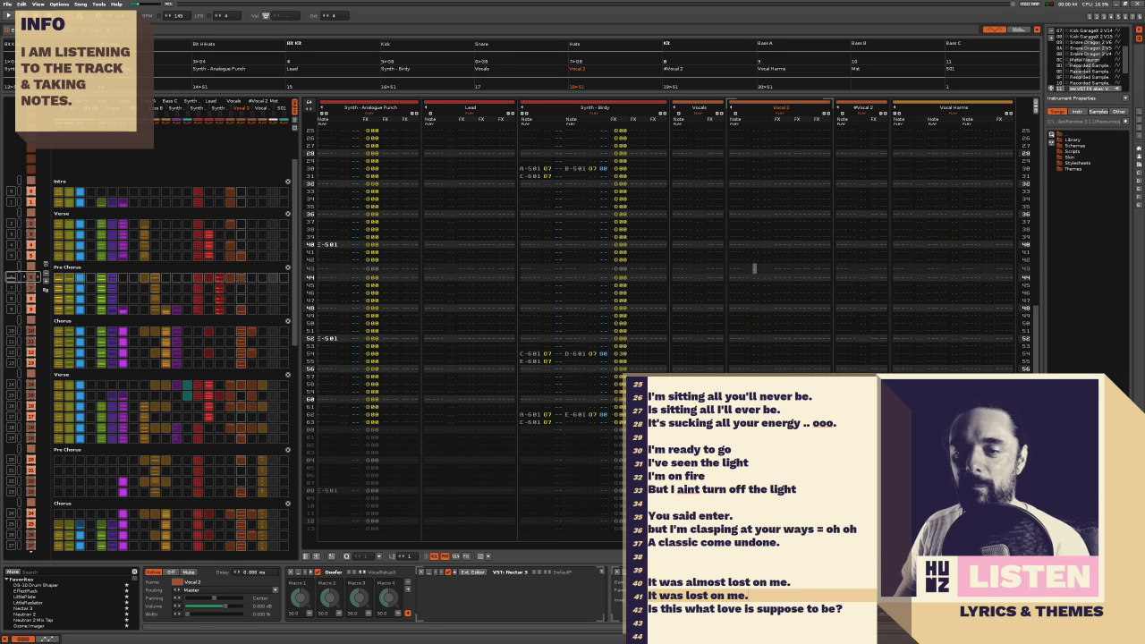
Play the first chorus patterns, listen to the Vocal 2 part, and return to the start of the first verse
click(767, 266)
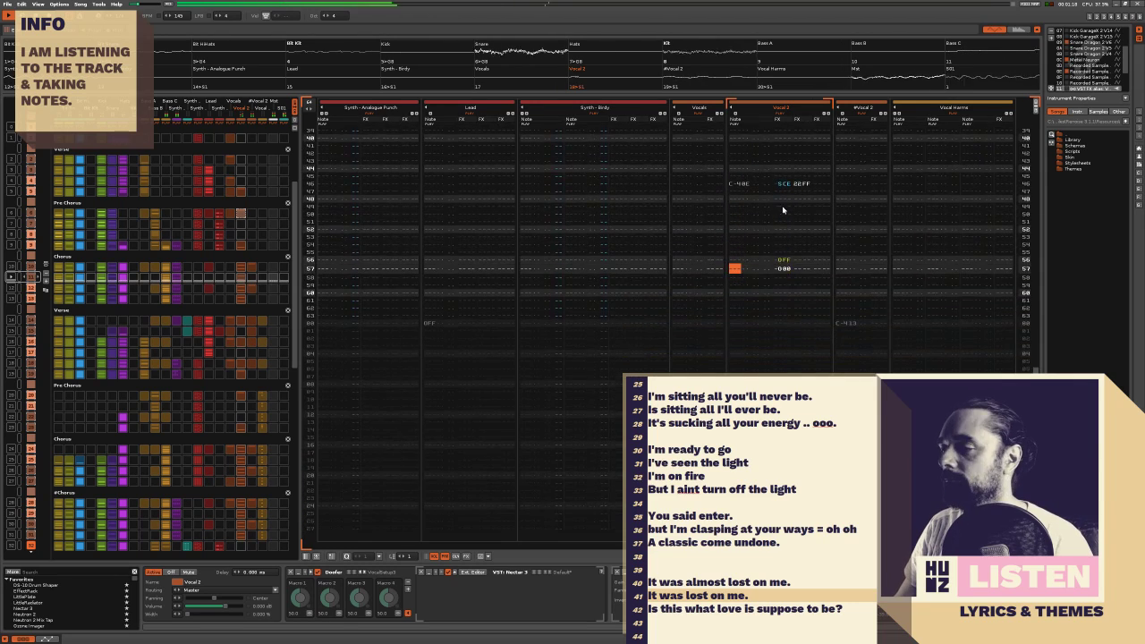
click(781, 268)
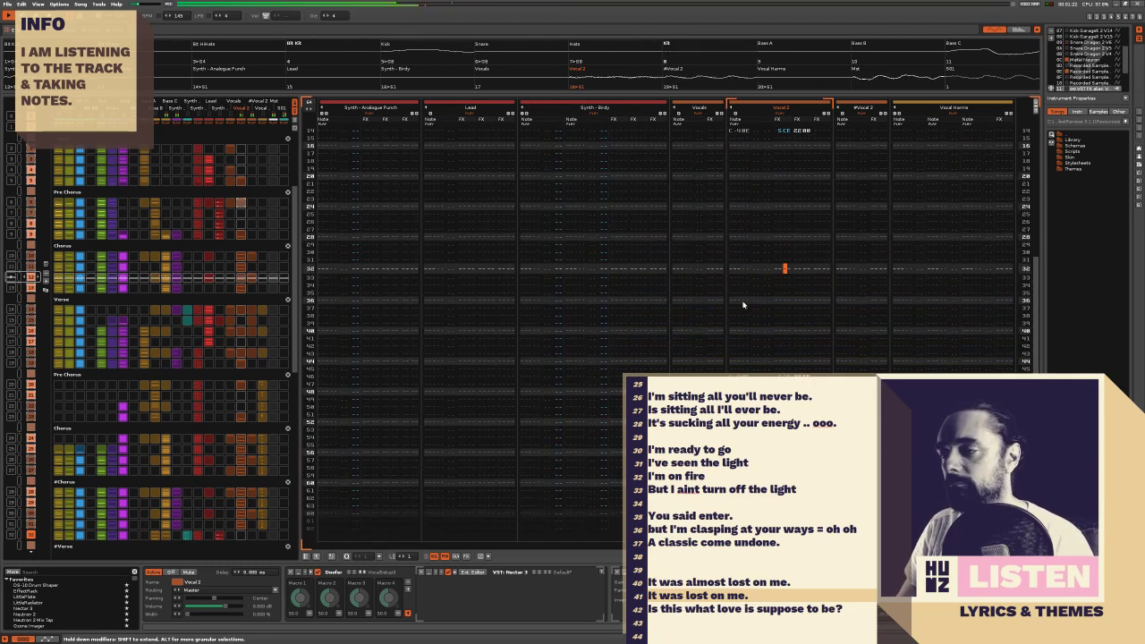
scroll(169, 255, up, 8)
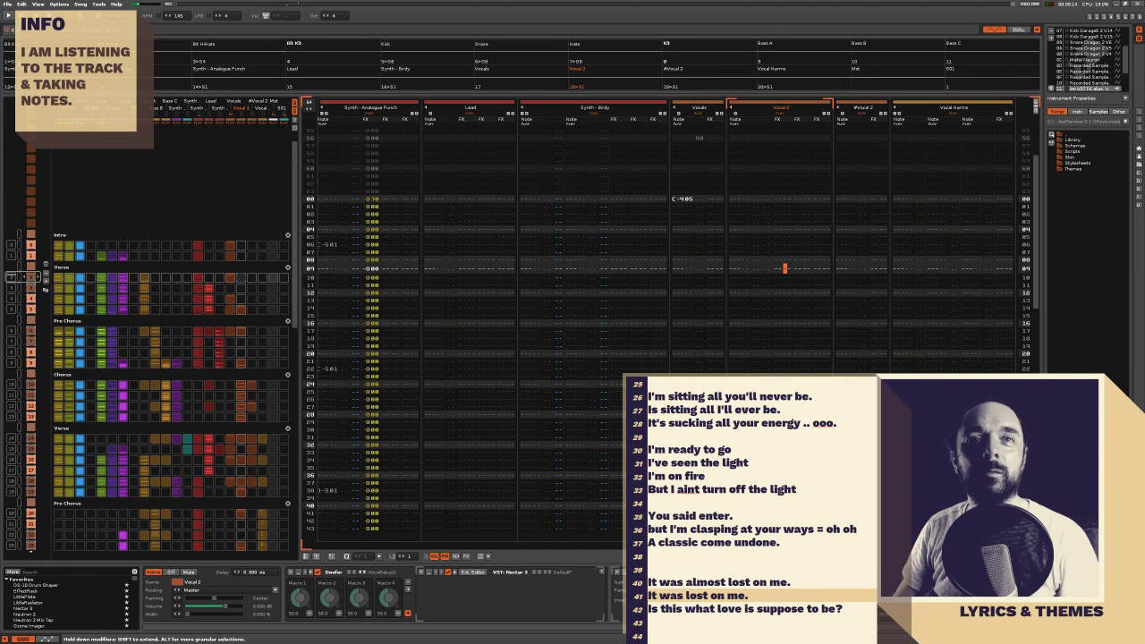
Write the lines "Gift given." and "Gift wasted." under the "Verse" heading in the notes
click(845, 607)
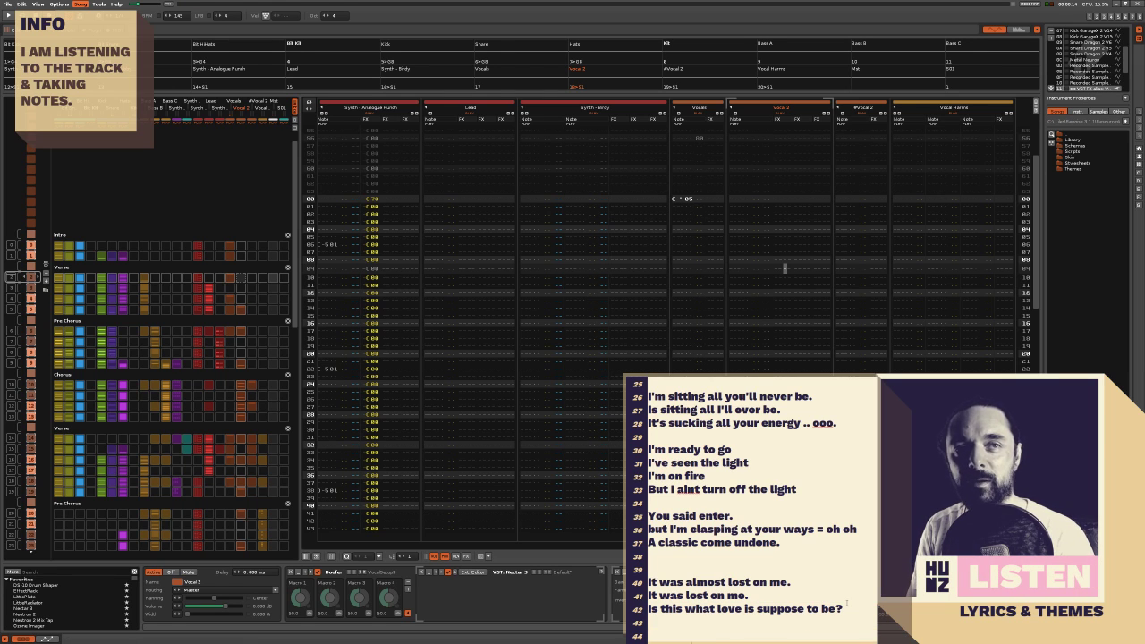
scroll(846, 605, down, 1)
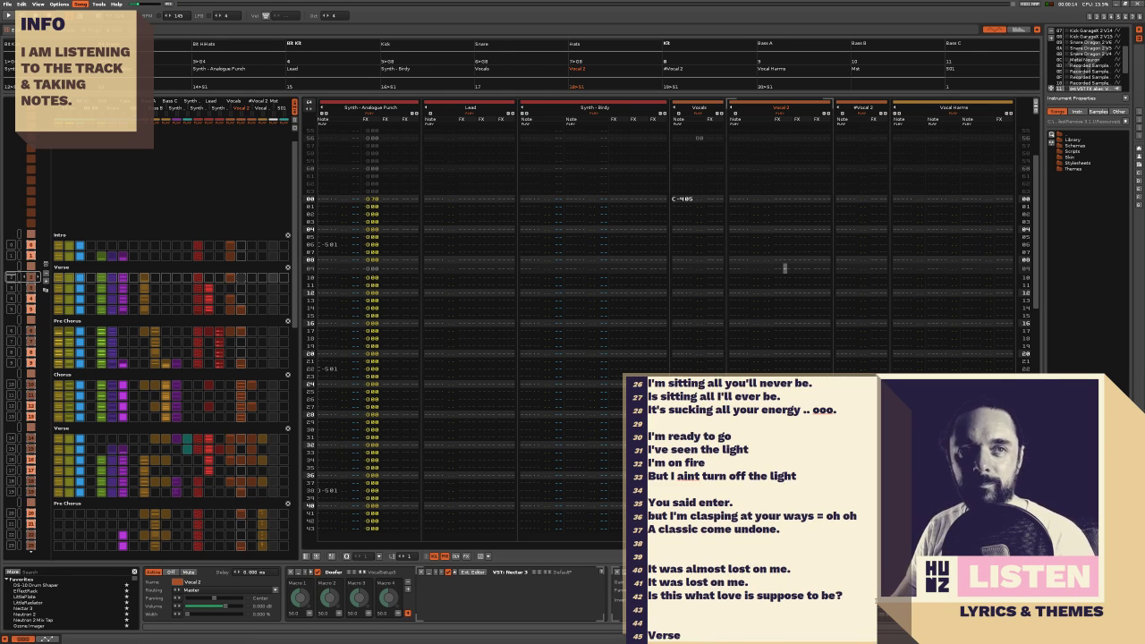
scroll(795, 595, down, 4)
click(795, 596)
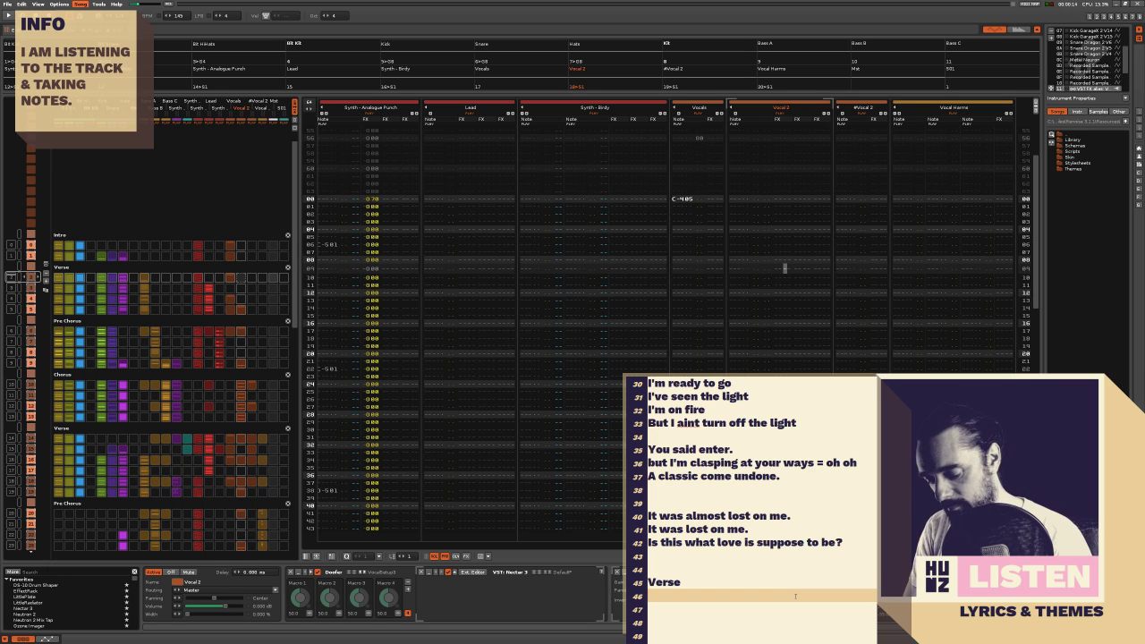
text(Gift g)
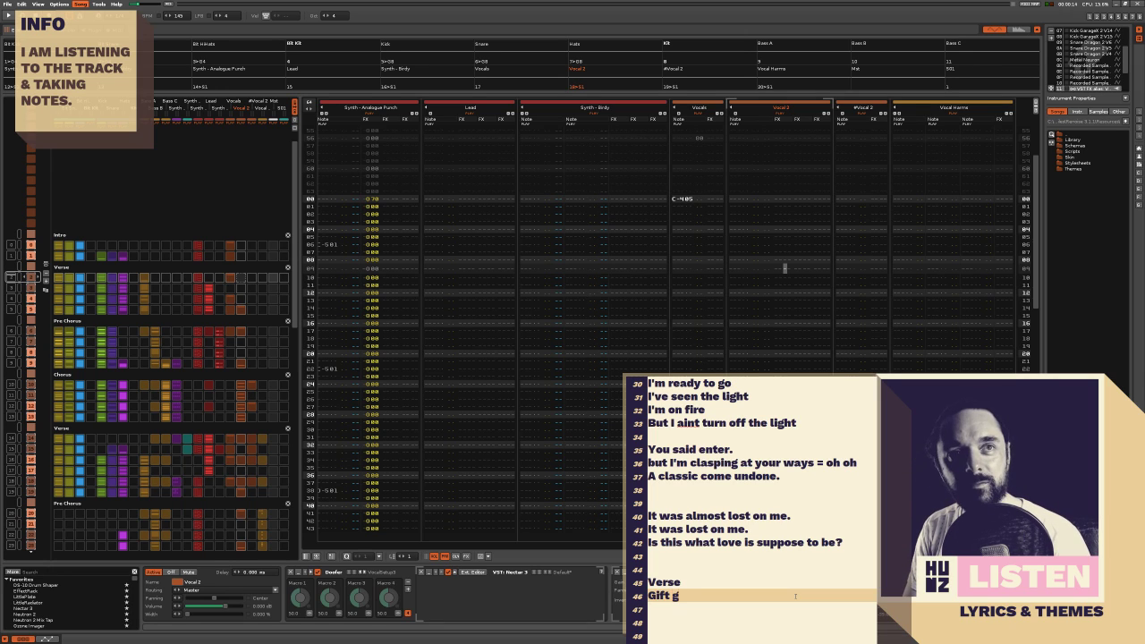
text(iven.)
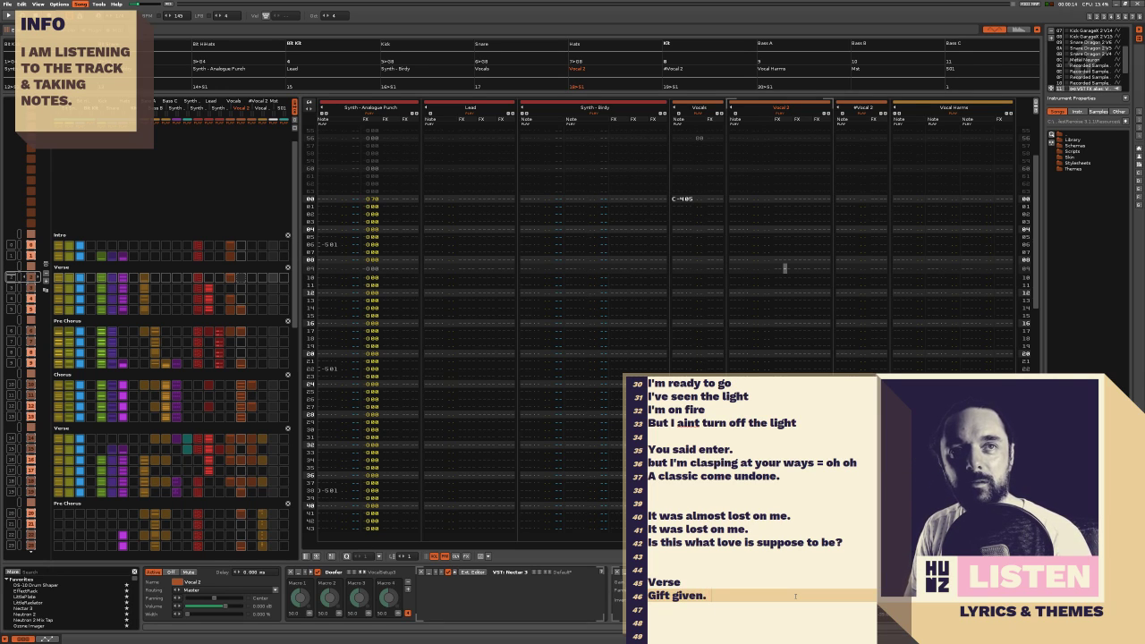
key(Return)
text(Gift w)
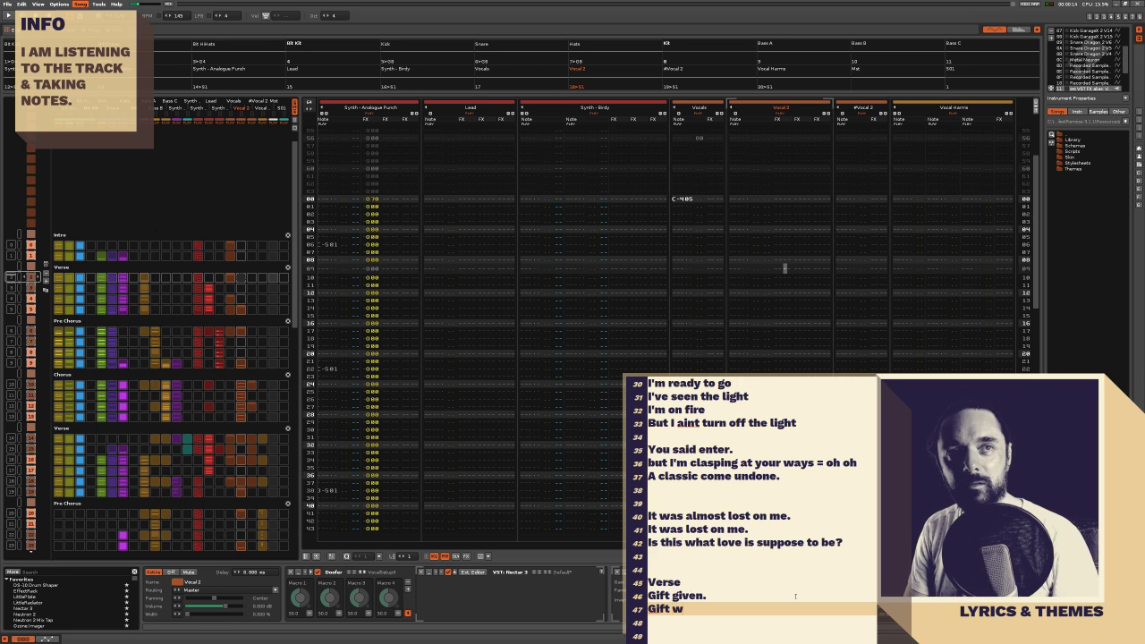
text(asted.)
Add a "Chorus" heading below the verse lines with the lyric "The giver doesn't care that the gift was wasted. Still loves me anyway."
key(Return)
key(Return)
text(C)
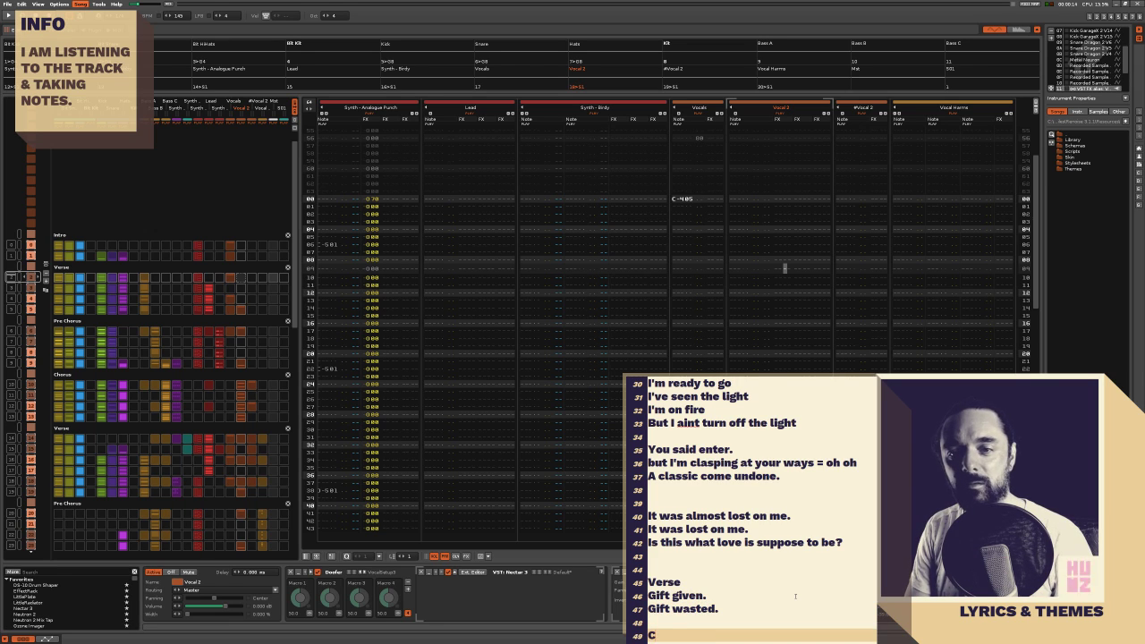
text(horus)
key(Return)
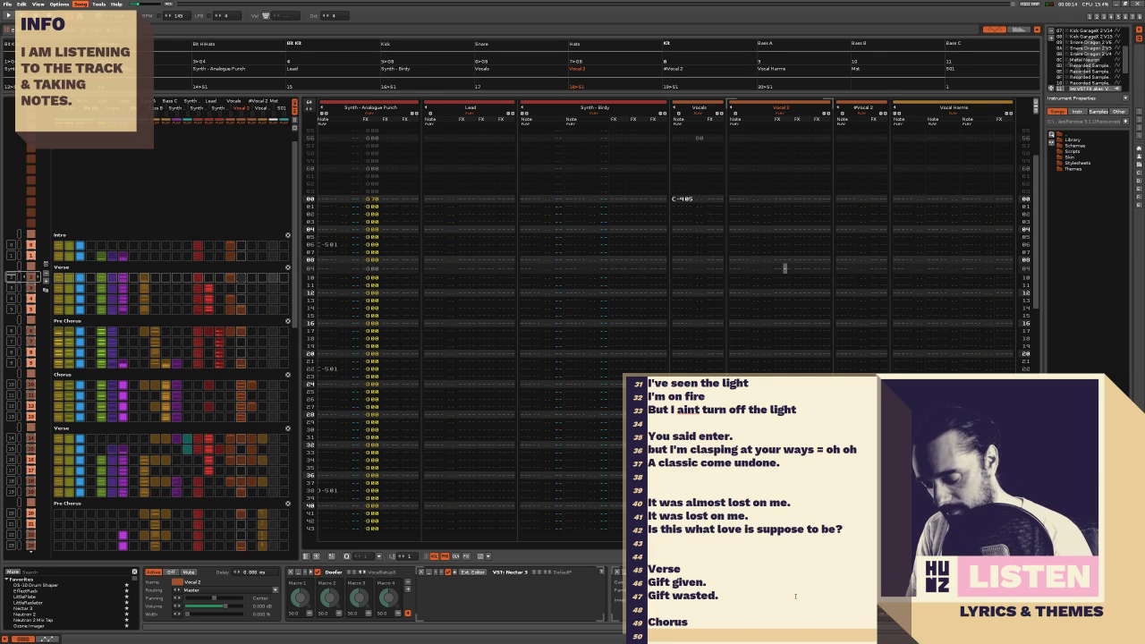
text(The giver doesn)
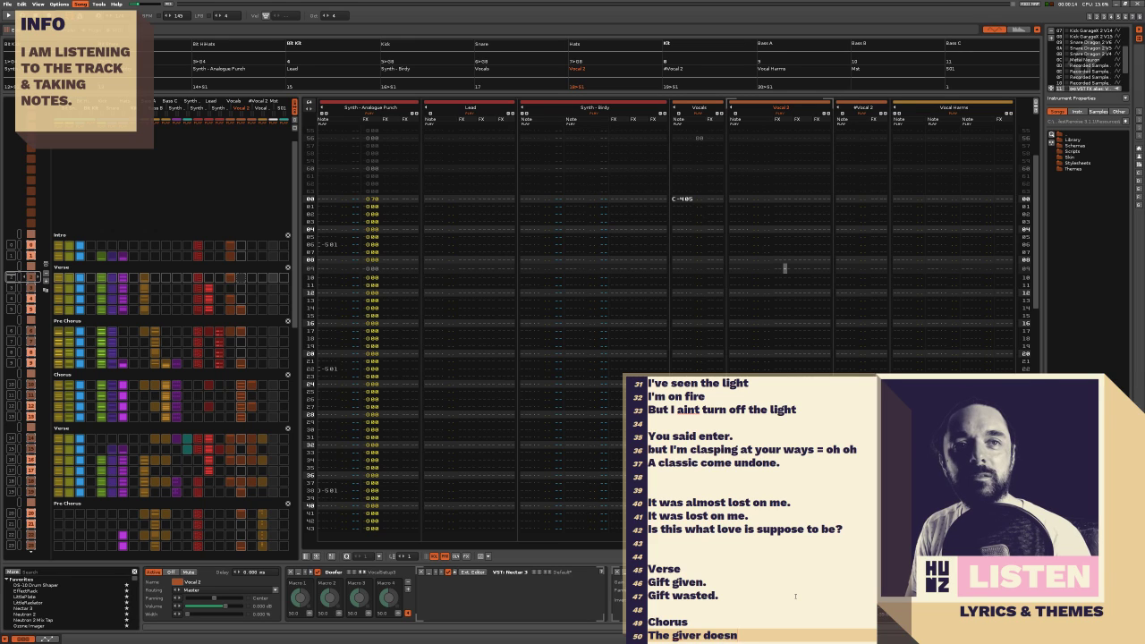
text('t care that the)
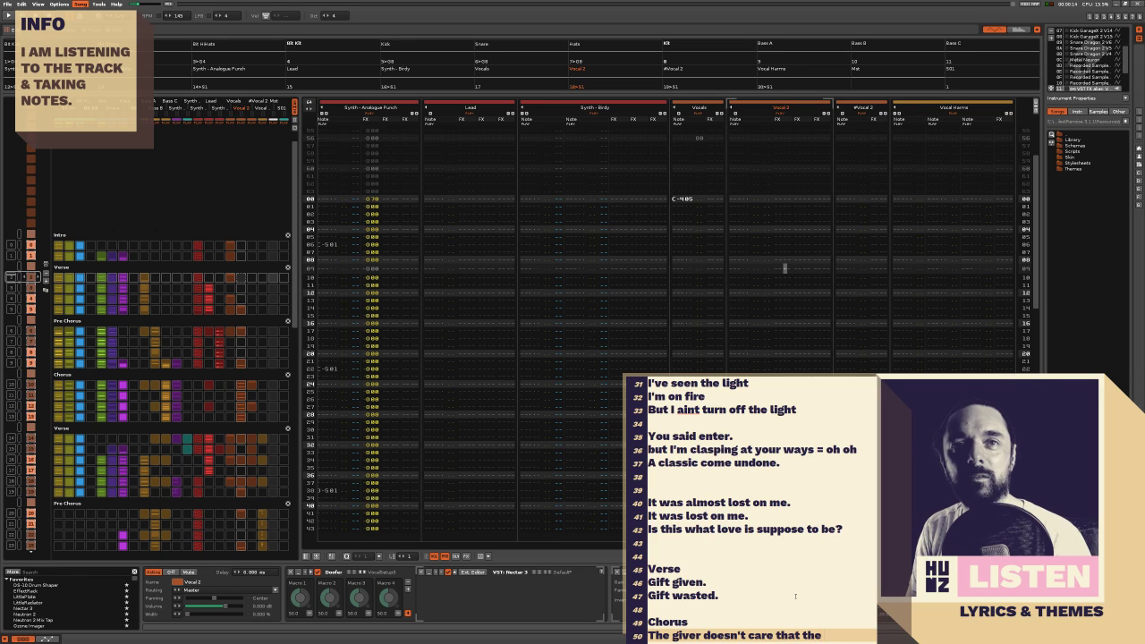
text( gift was)
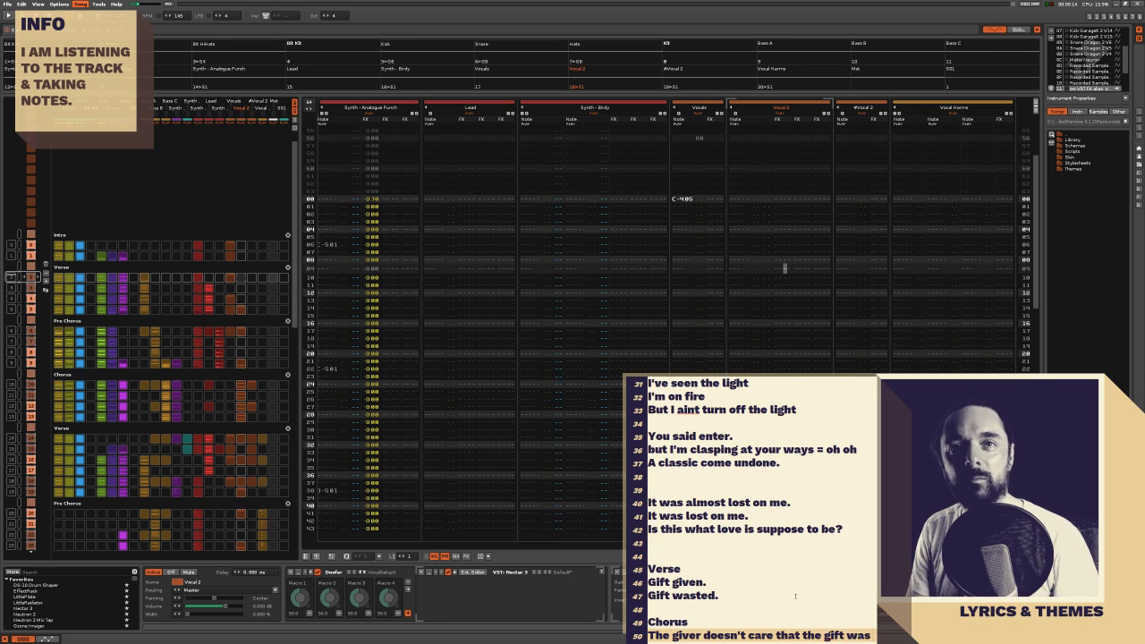
key(BackSpace)
key(BackSpace)
key(BackSpace)
key(BackSpace)
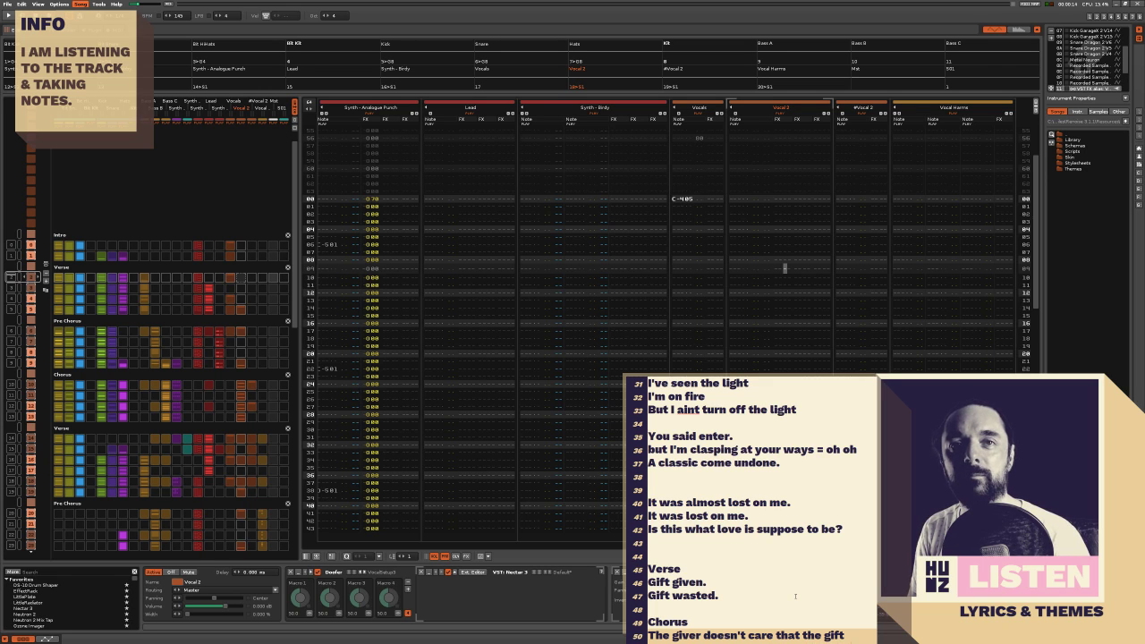
scroll(795, 595, down, 1)
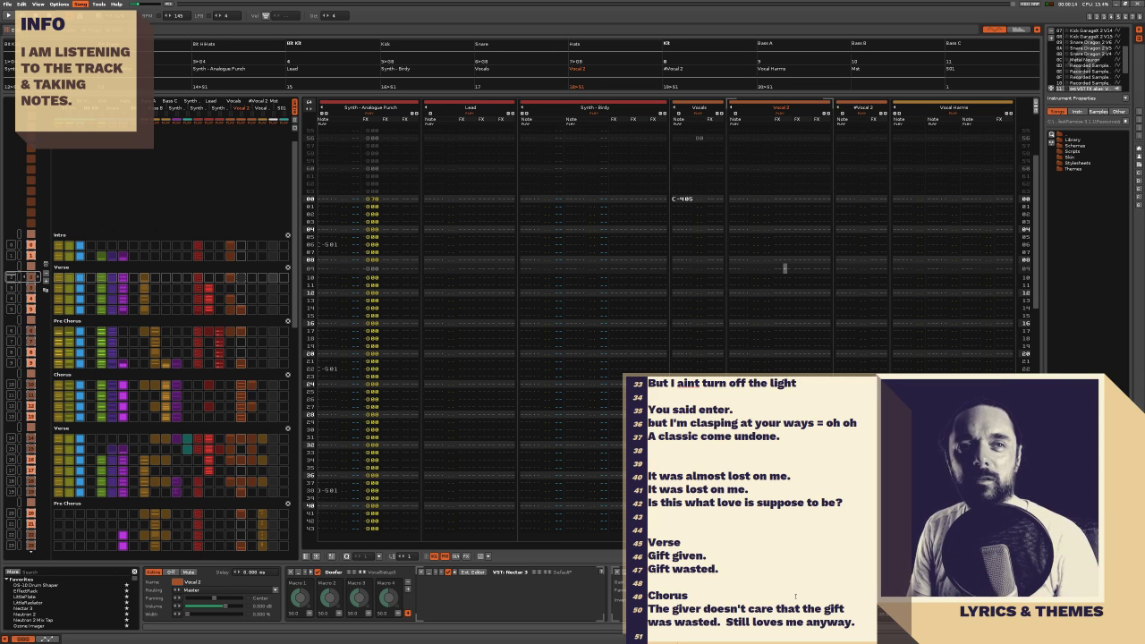
Add an "Echo" heading below the chorus lyric and repeat the line "Is this what love is suppose to be?" under it
scroll(795, 595, down, 1)
scroll(795, 595, up, 3)
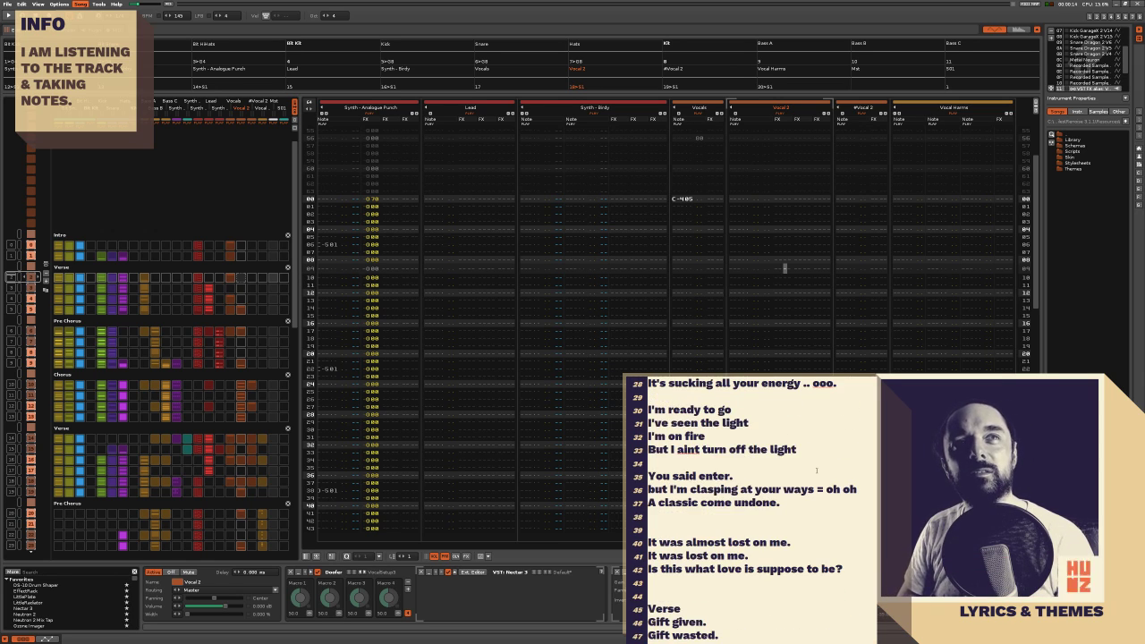
scroll(816, 469, up, 5)
scroll(816, 469, down, 5)
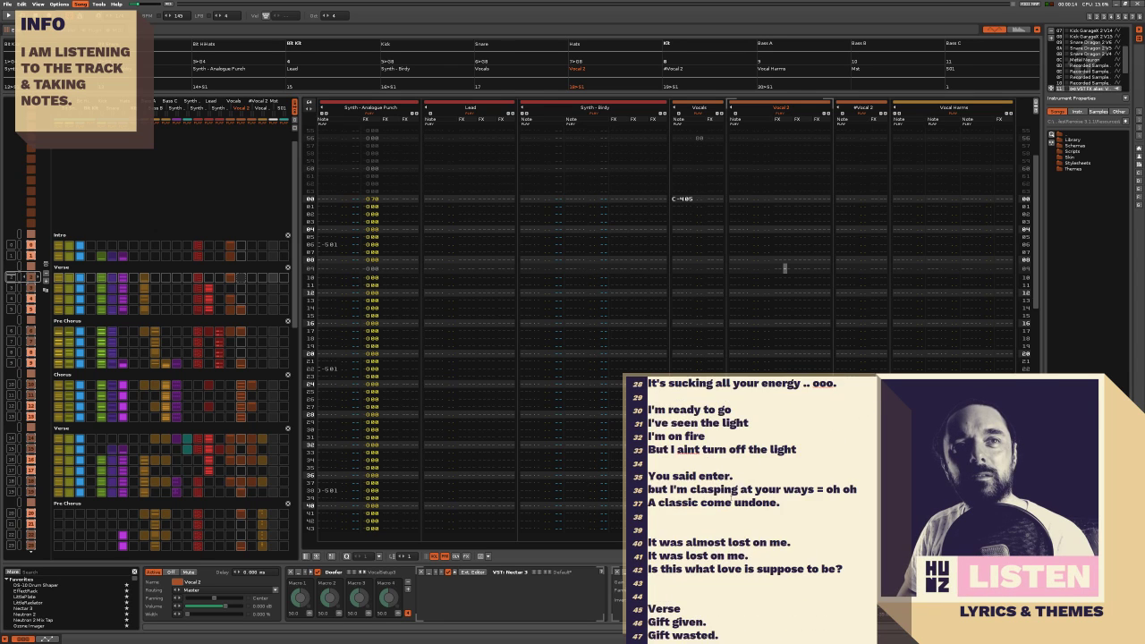
scroll(731, 499, down, 3)
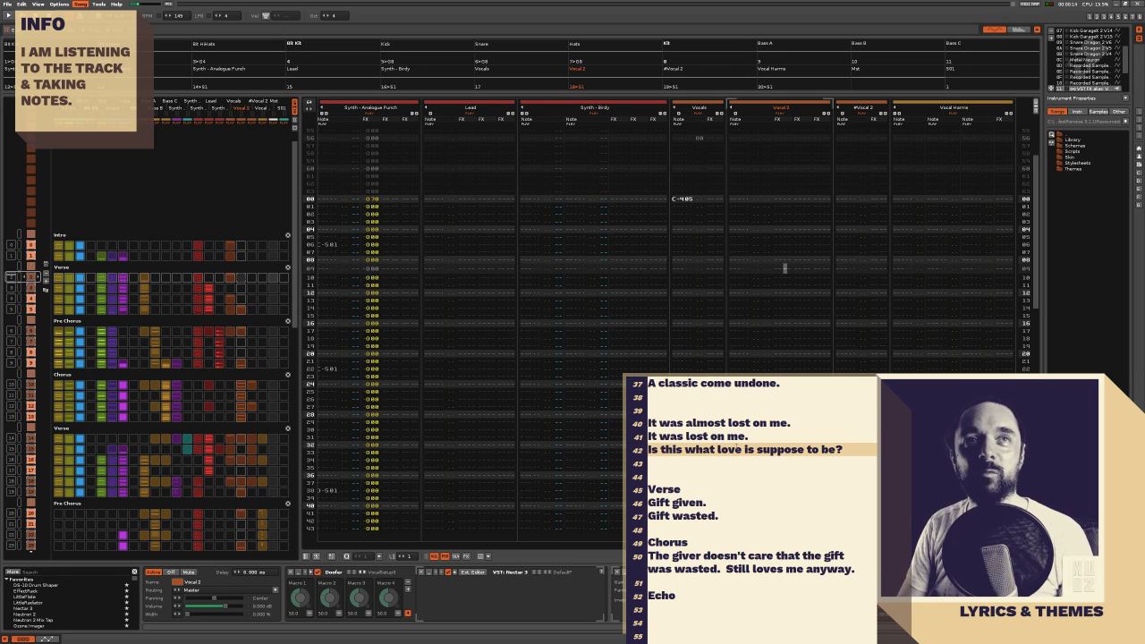
click(699, 608)
text(Is this what love is suppose to be?)
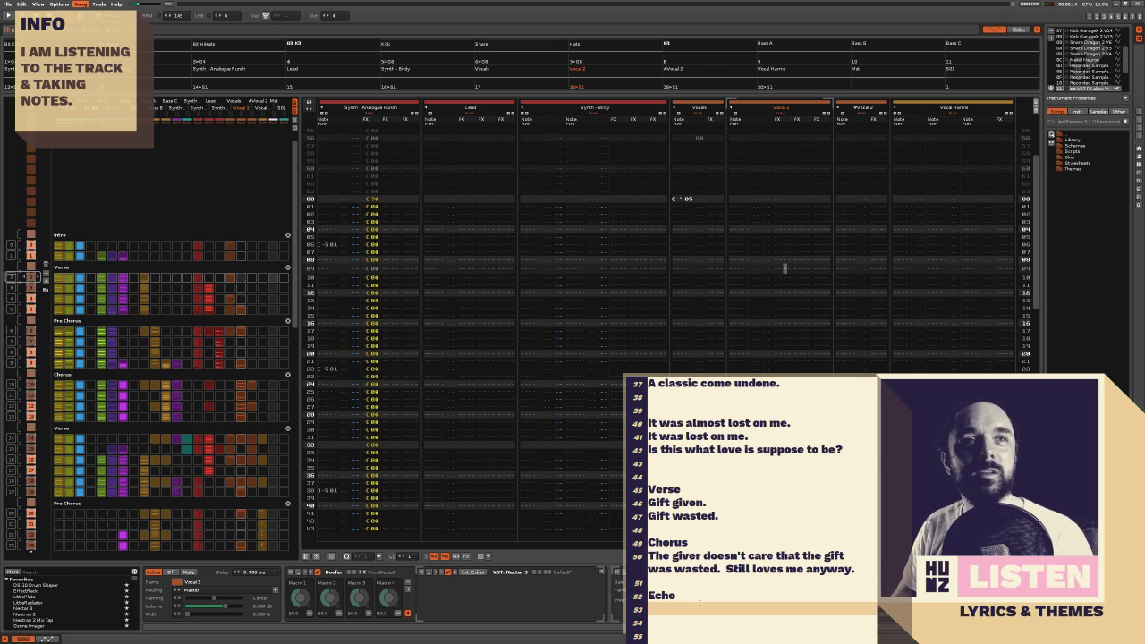
Insert the line "This is lost on me? Is this right?" directly below the "Echo" heading
click(699, 599)
key(Return)
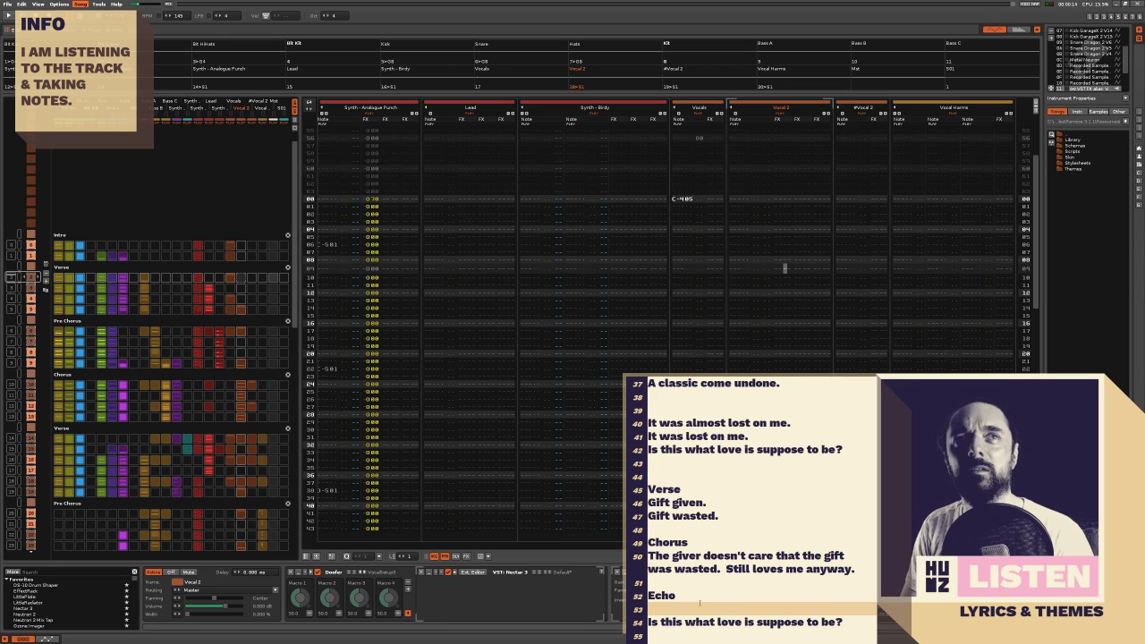
text(This)
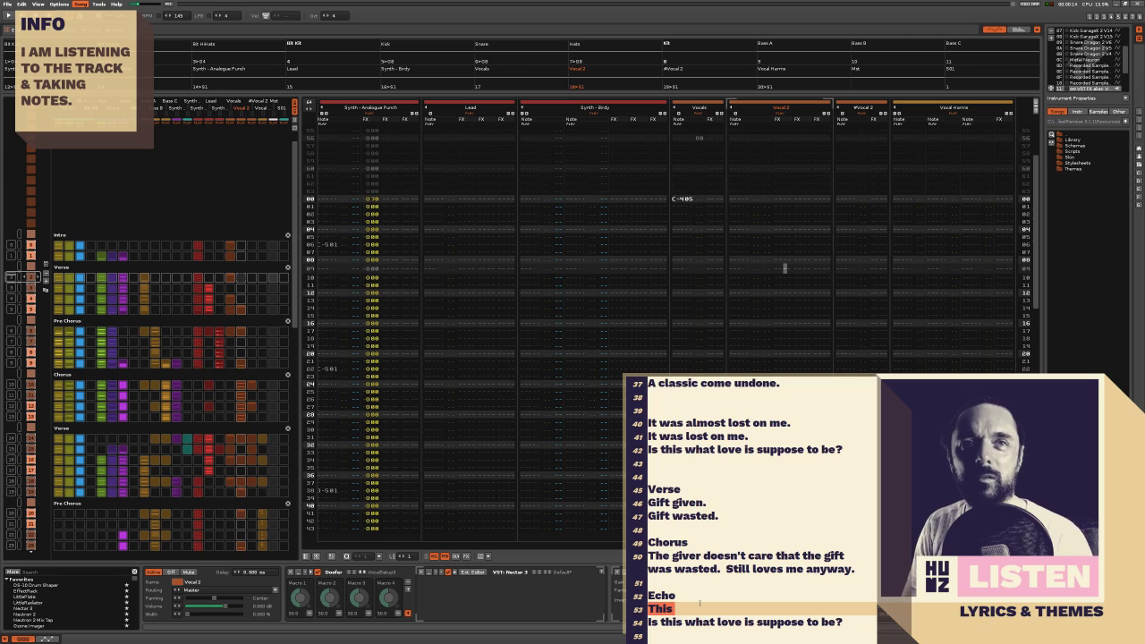
key(BackSpace)
key(BackSpace)
text(is is lost)
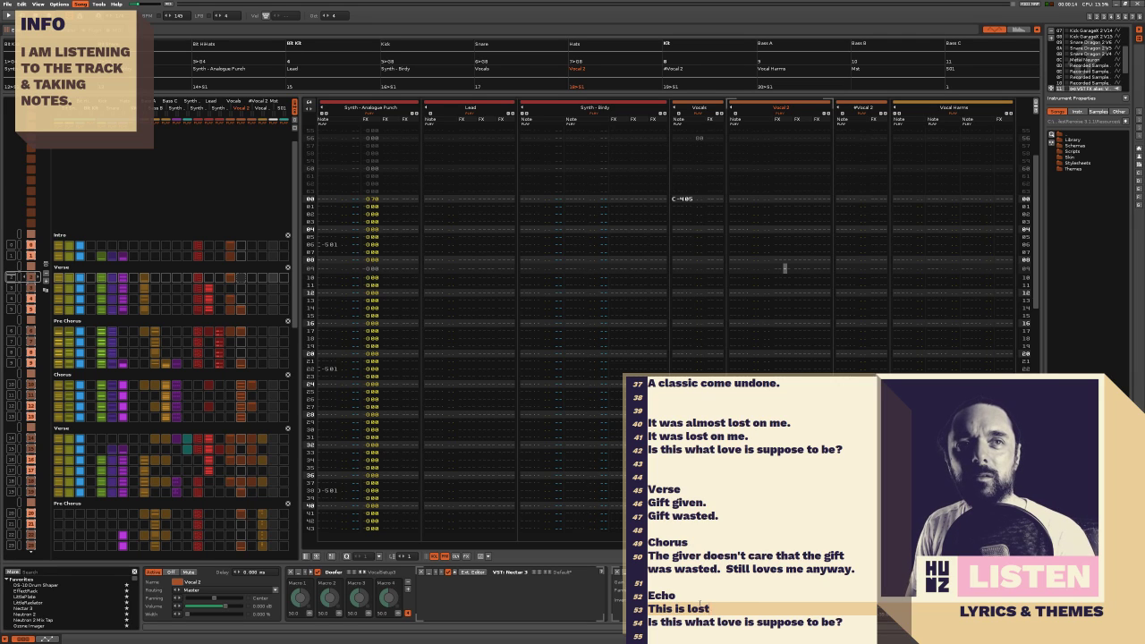
text( on me?)
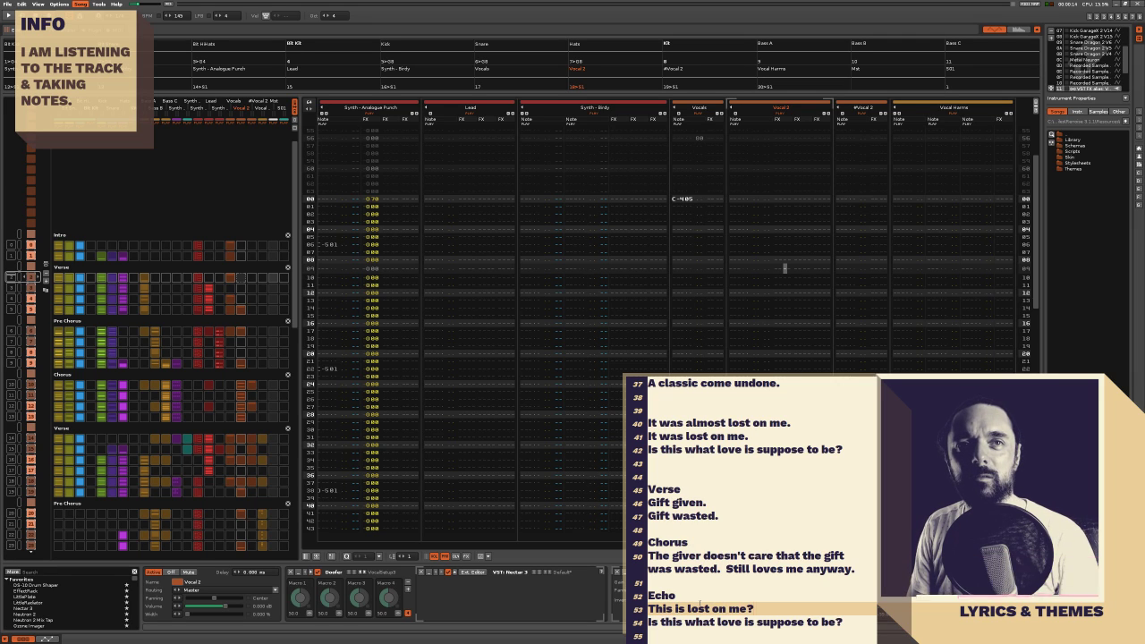
text(  Is this right?)
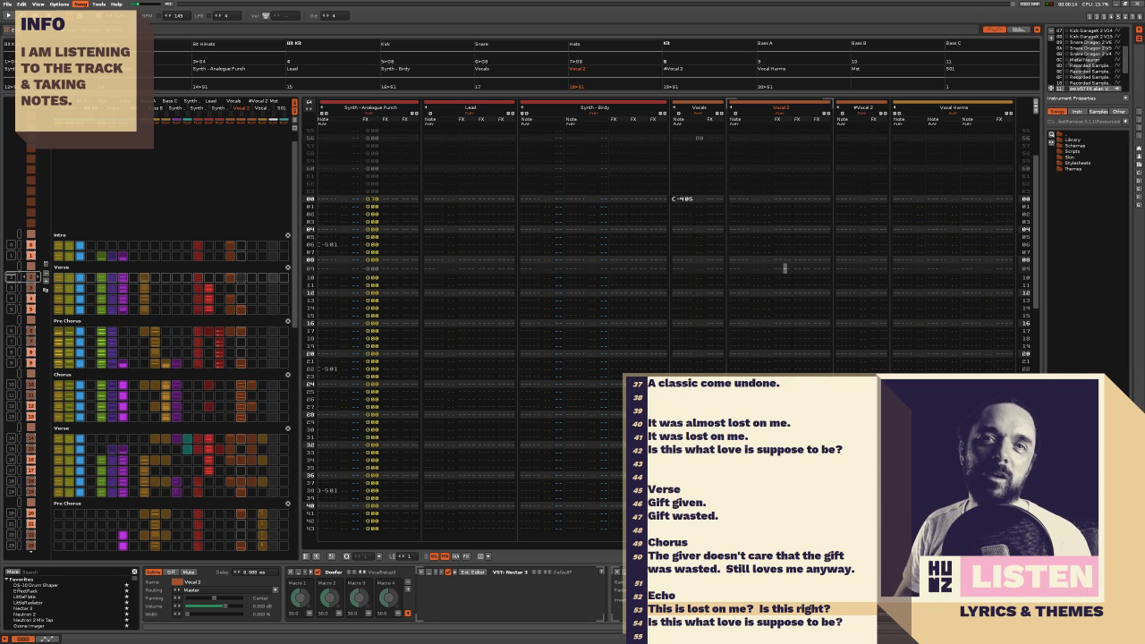
Highlight the drafted Verse, Chorus and Echo block and review its individual lines
key(Down)
key(Down)
key(shift+Up)
key(shift+Up)
key(shift+Up)
key(shift+Up)
key(shift+Up)
key(shift+Up)
key(shift+Up)
key(shift+Up)
key(shift+Up)
key(shift+Up)
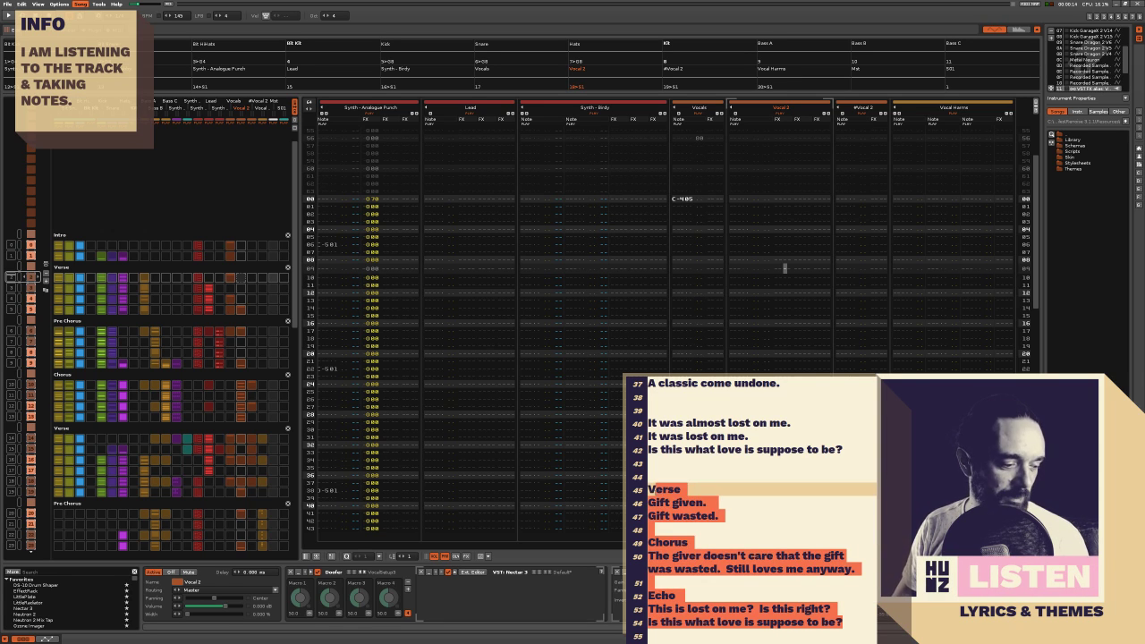
scroll(745, 559, up, 5)
scroll(744, 554, down, 5)
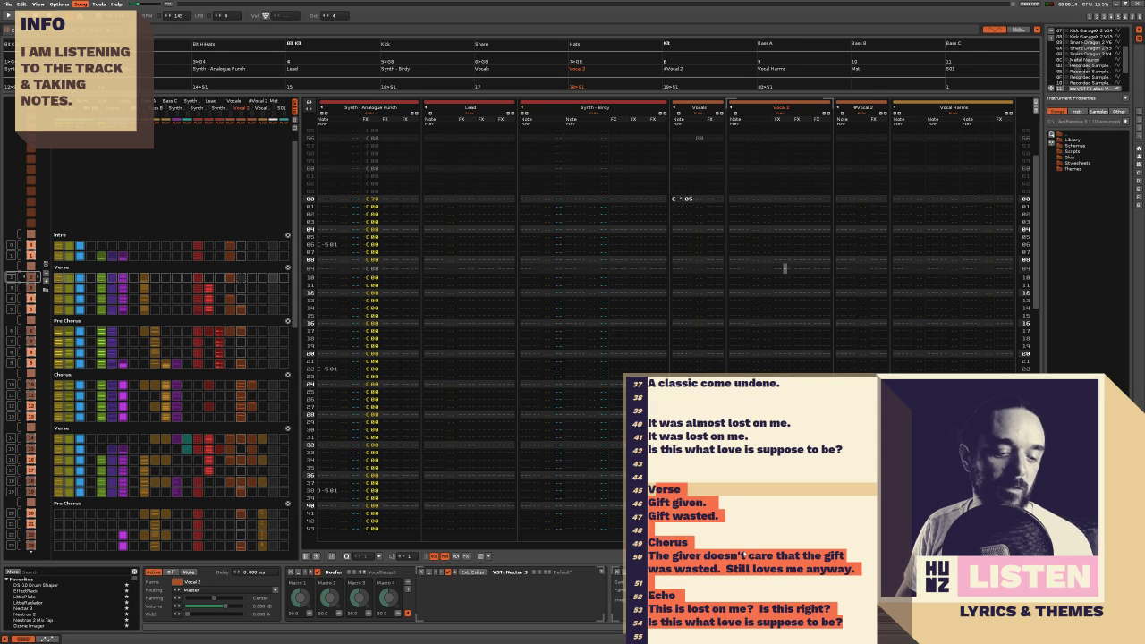
scroll(743, 555, down, 1)
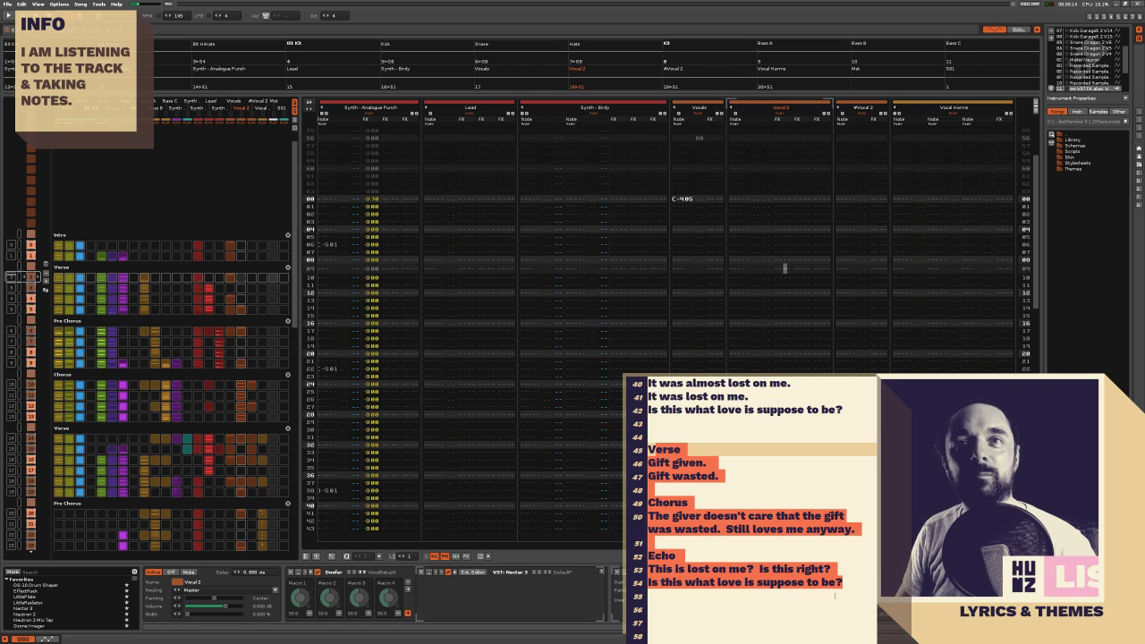
click(837, 569)
click(858, 529)
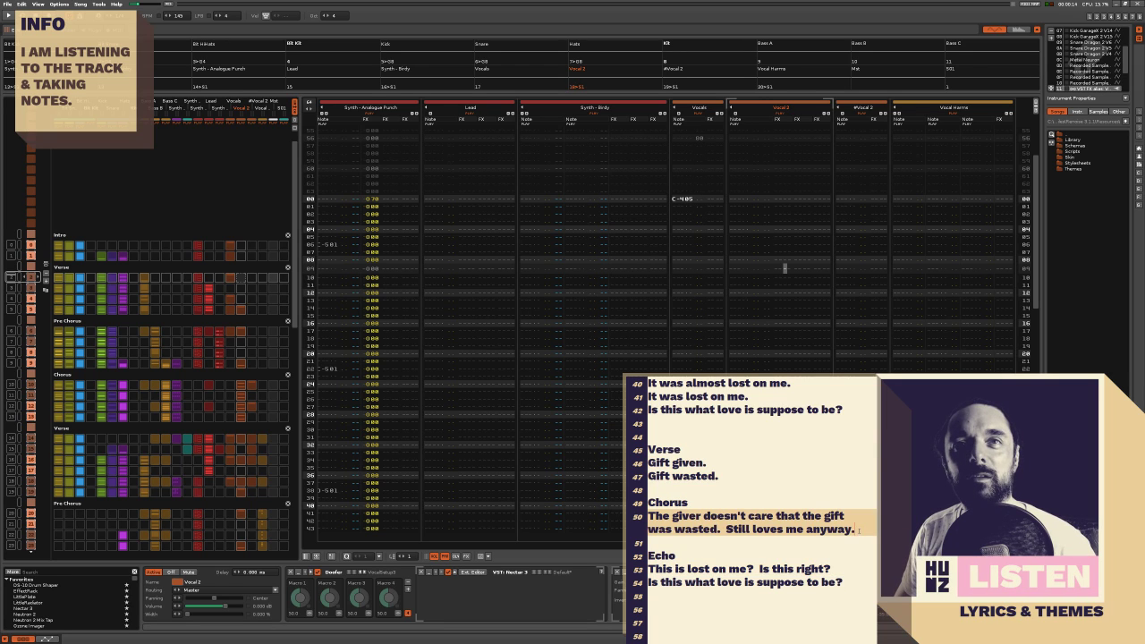
click(714, 463)
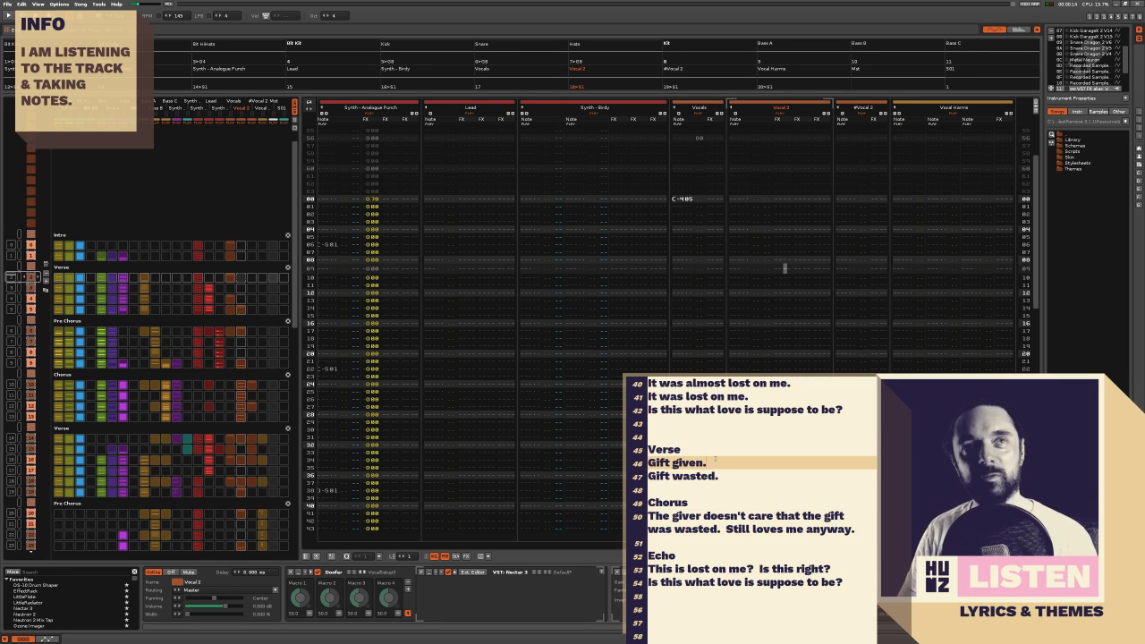
Compare the drafted Verse, Chorus and Echo block with the earlier lyric ideas up to line 1 of the notes
scroll(715, 460, up, 13)
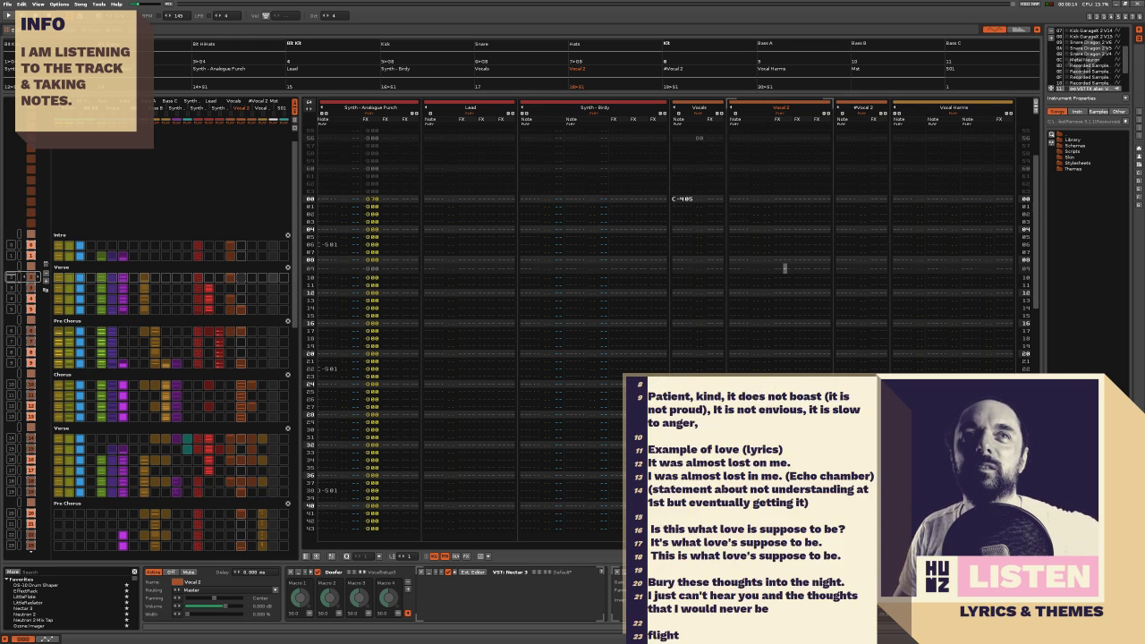
scroll(725, 478, down, 13)
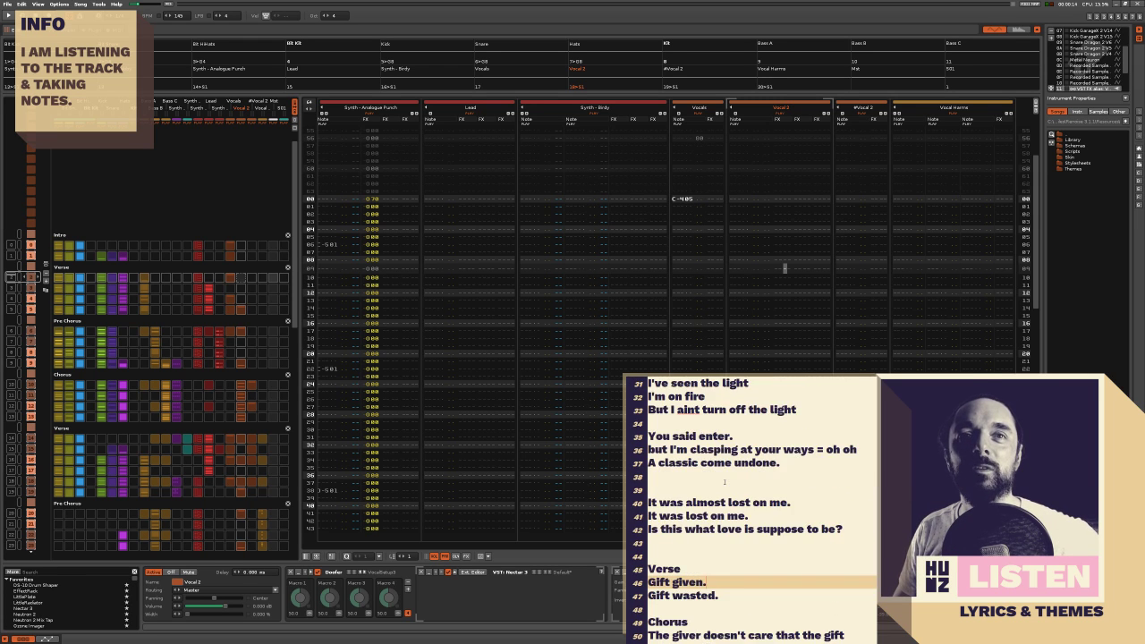
drag(855, 582, 648, 449)
scroll(834, 618, up, 5)
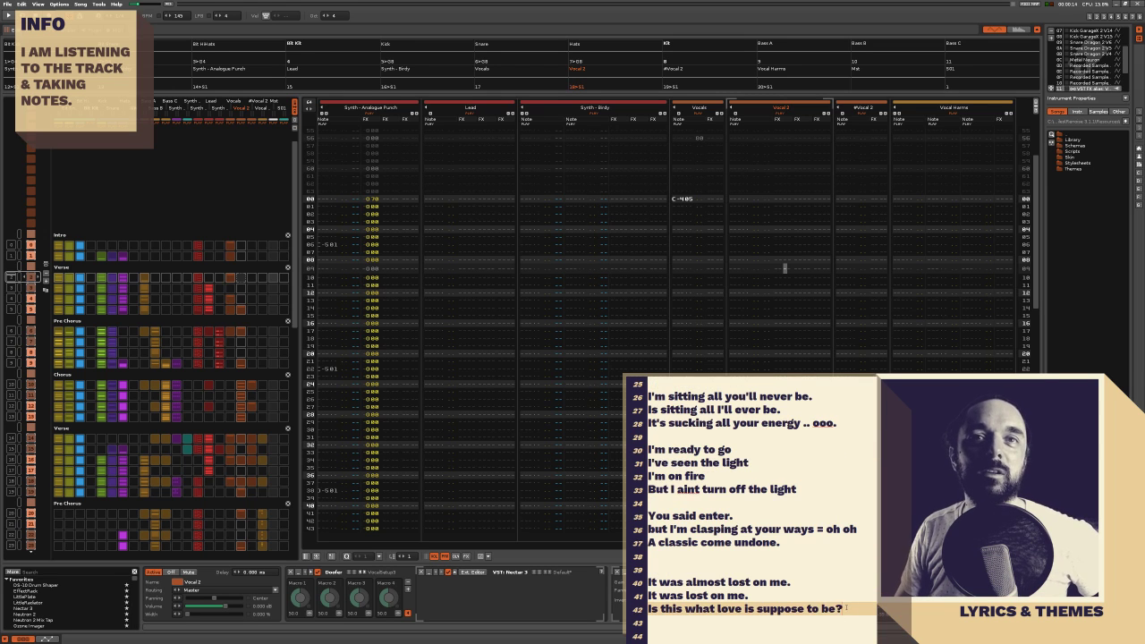
scroll(727, 552, up, 3)
scroll(727, 550, down, 8)
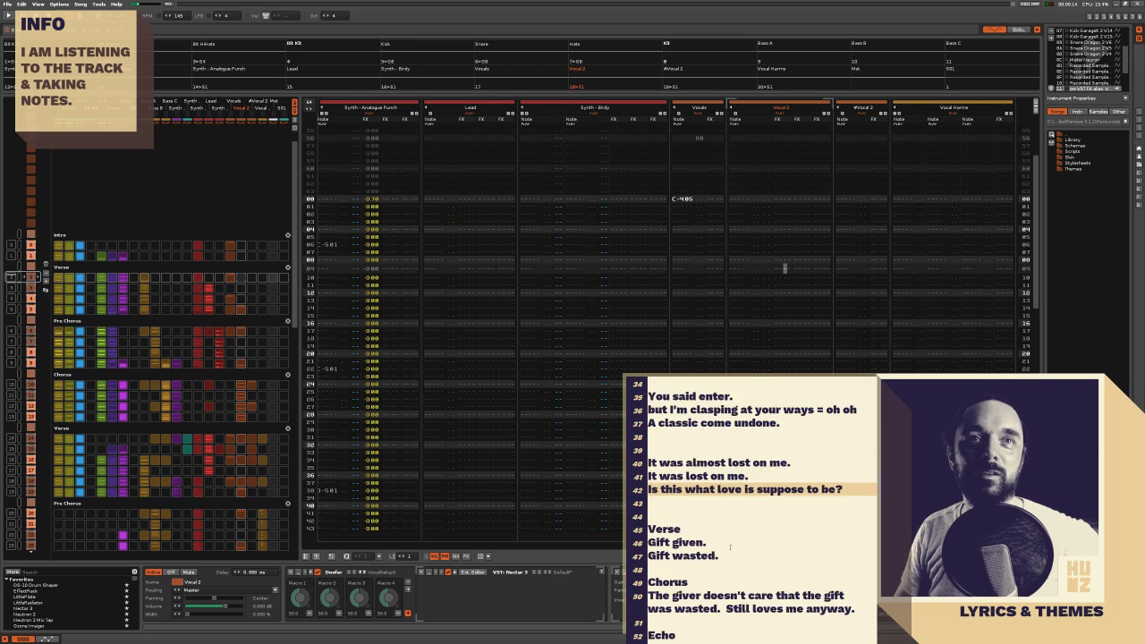
drag(843, 582, 644, 454)
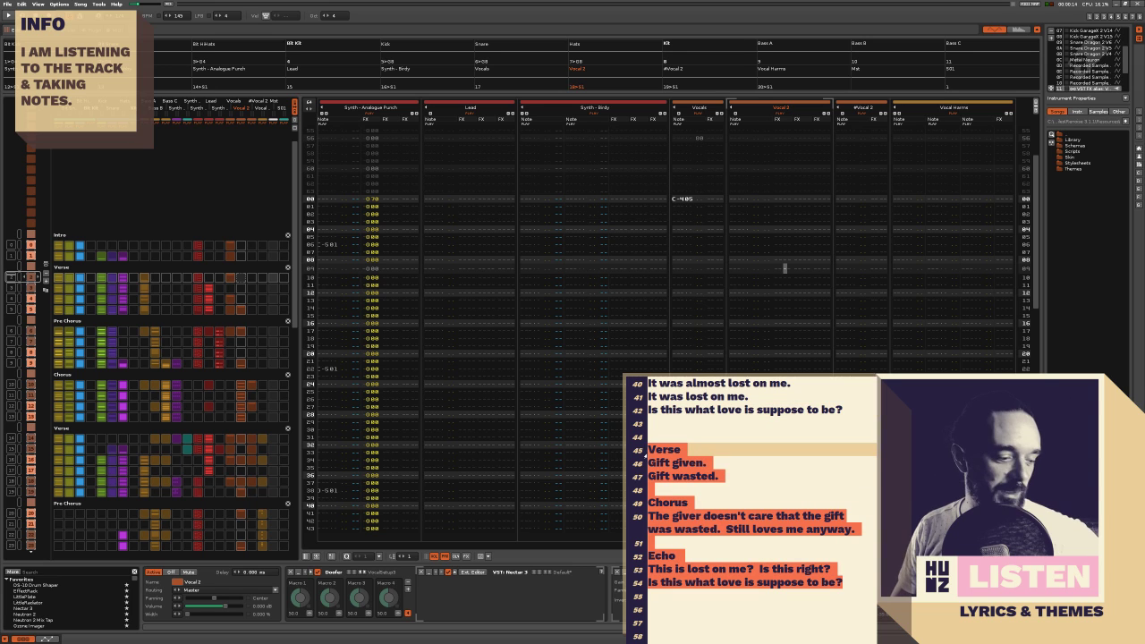
scroll(786, 535, up, 13)
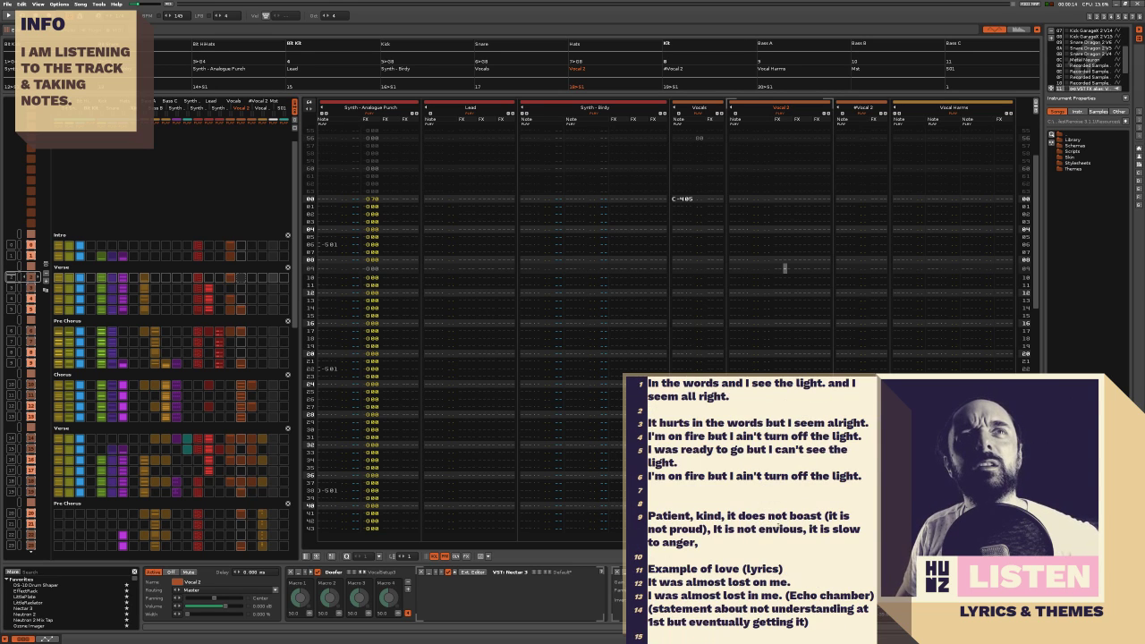
click(736, 398)
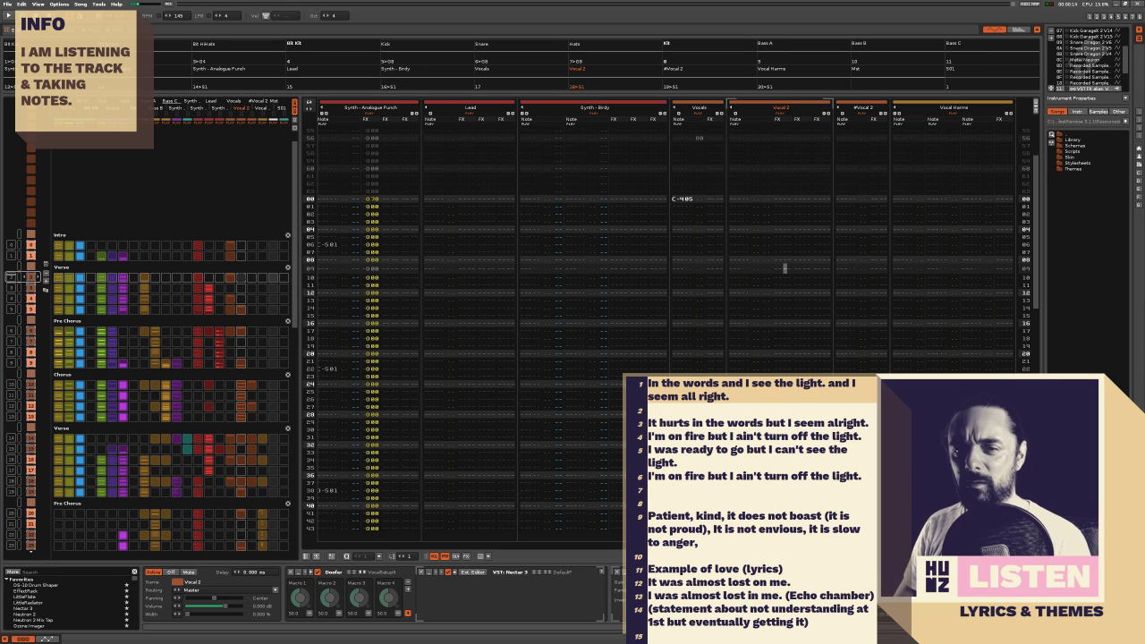
Listen to the verse and pre chorus, and label line 42 "(Chorus Echo)" and line 41 "(PreChorus - Cut / Echo)"
click(208, 308)
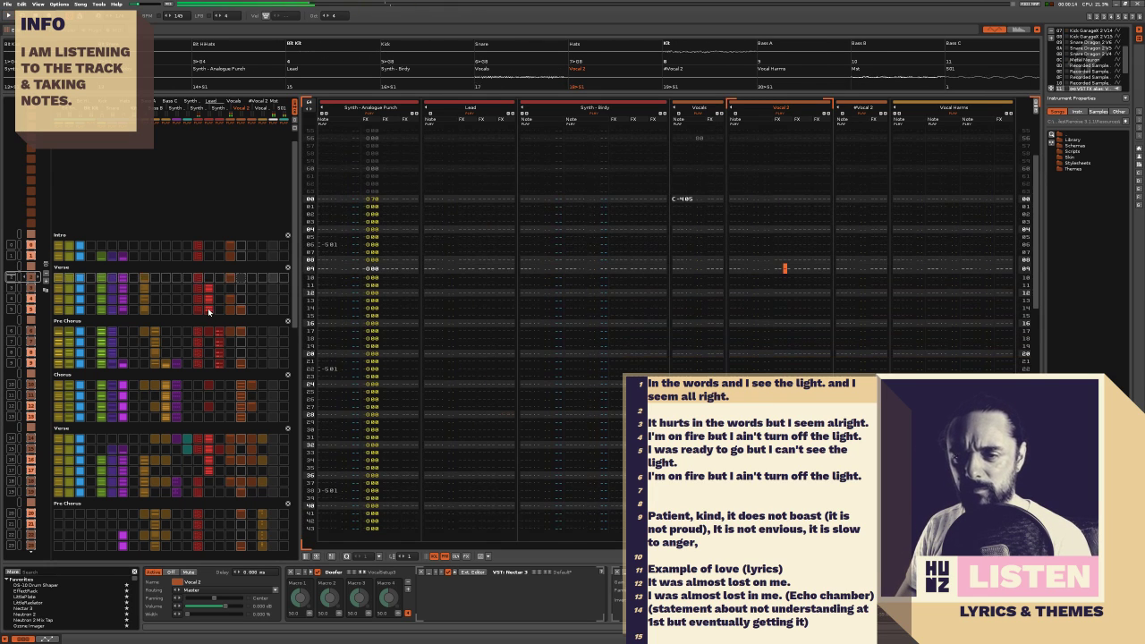
scroll(207, 310, down, 4)
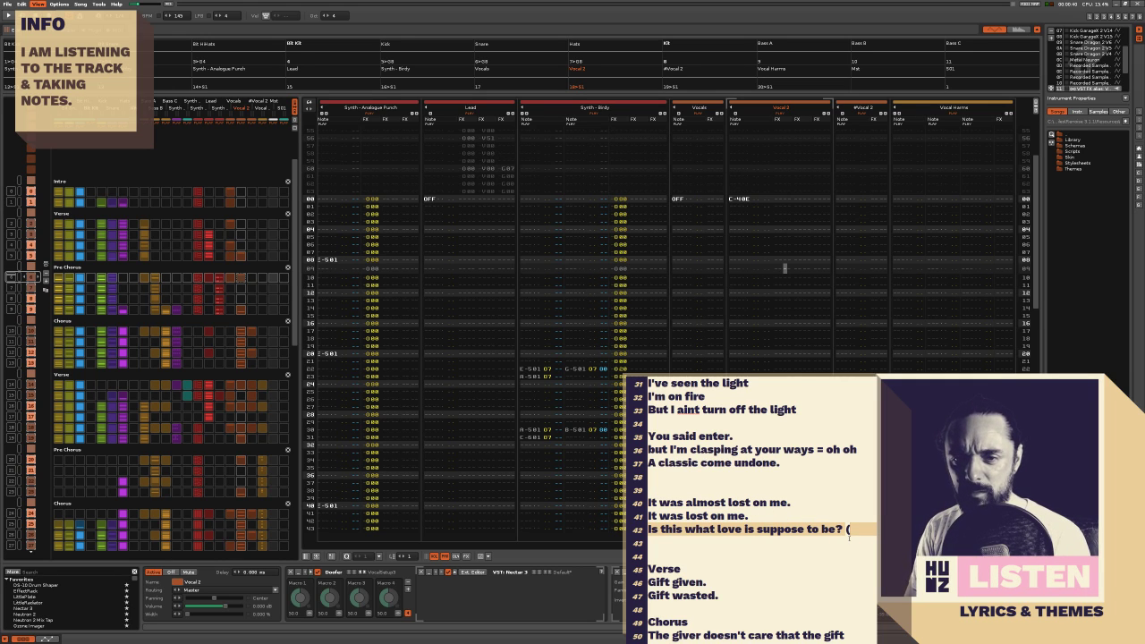
text(horus Echo)
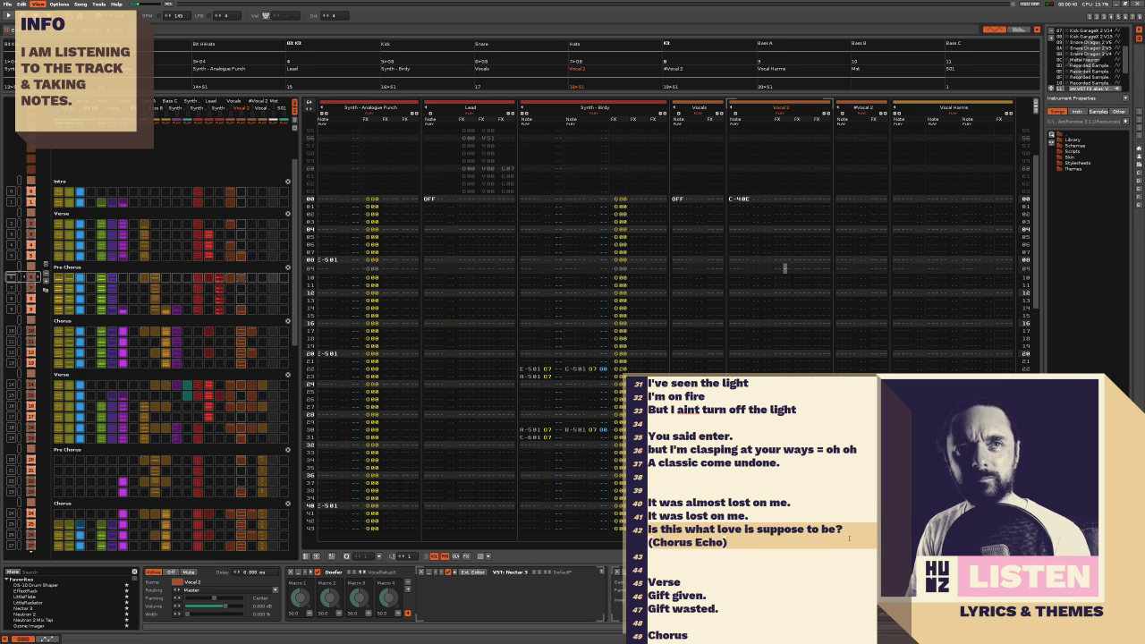
key(Up)
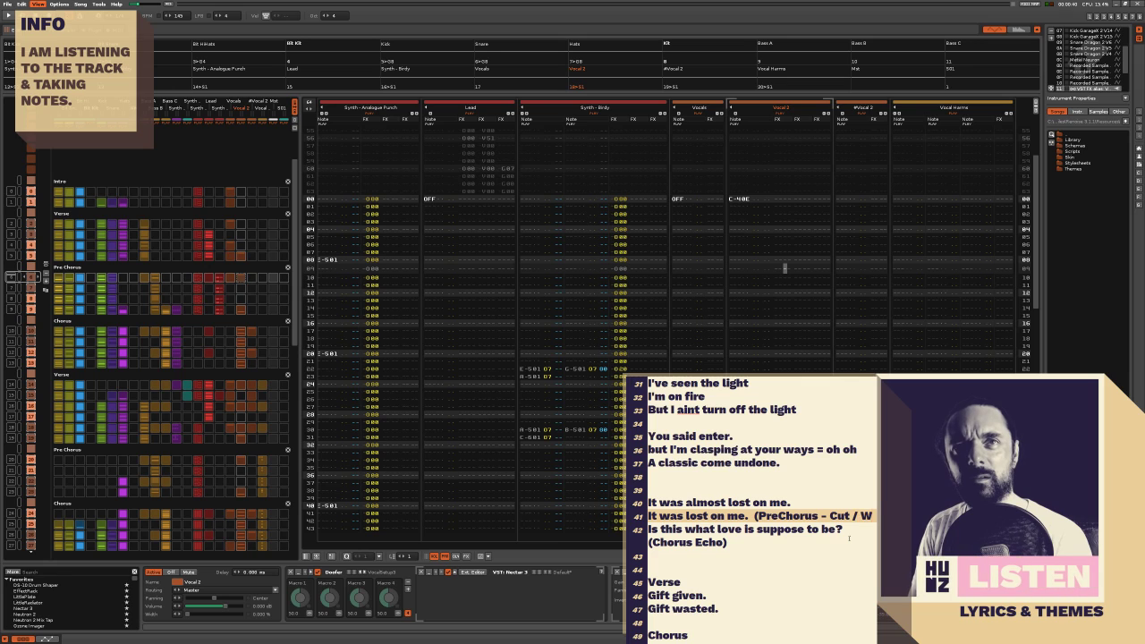
text(Echo)
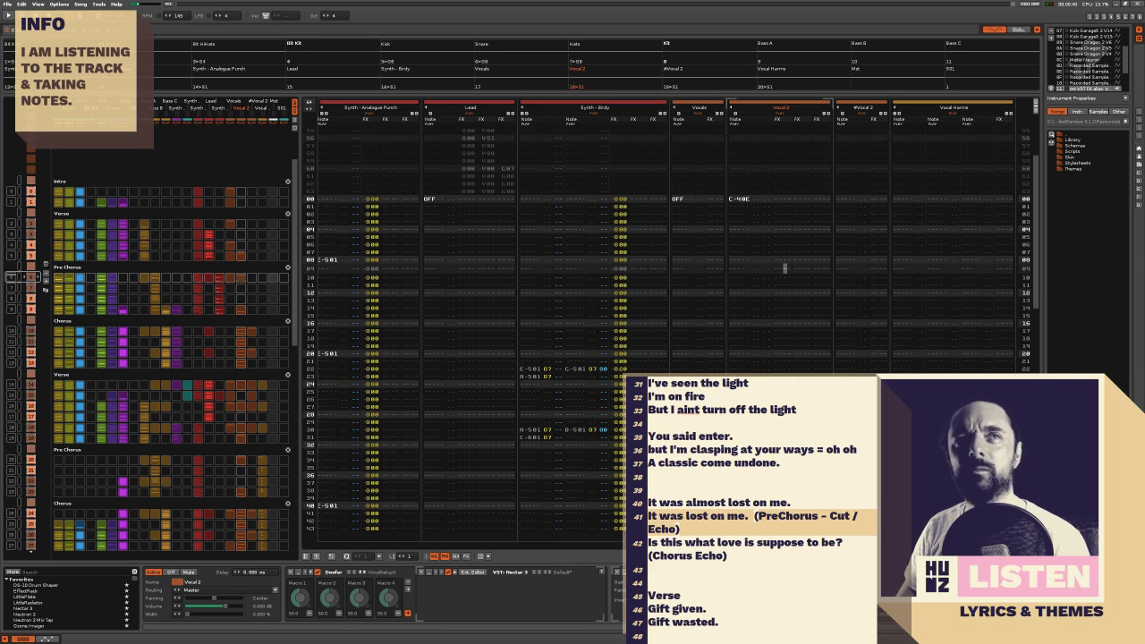
Play the second pre chorus while toggling the mute of the Vocal 2 and Vocals tracks to compare their parts
scroll(192, 347, down, 5)
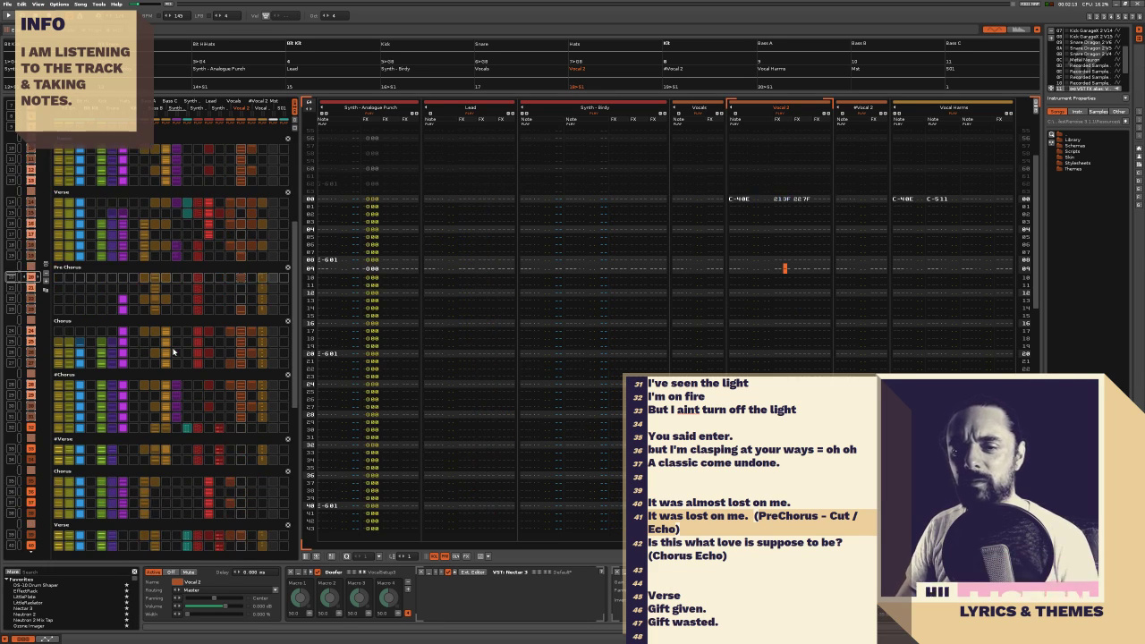
click(193, 347)
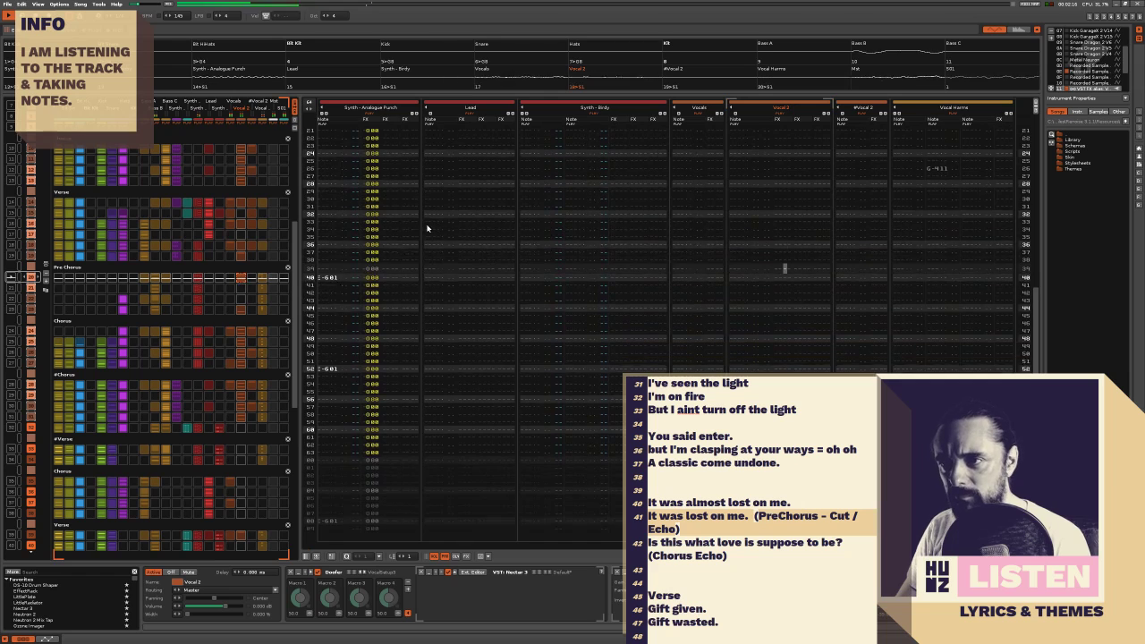
click(243, 281)
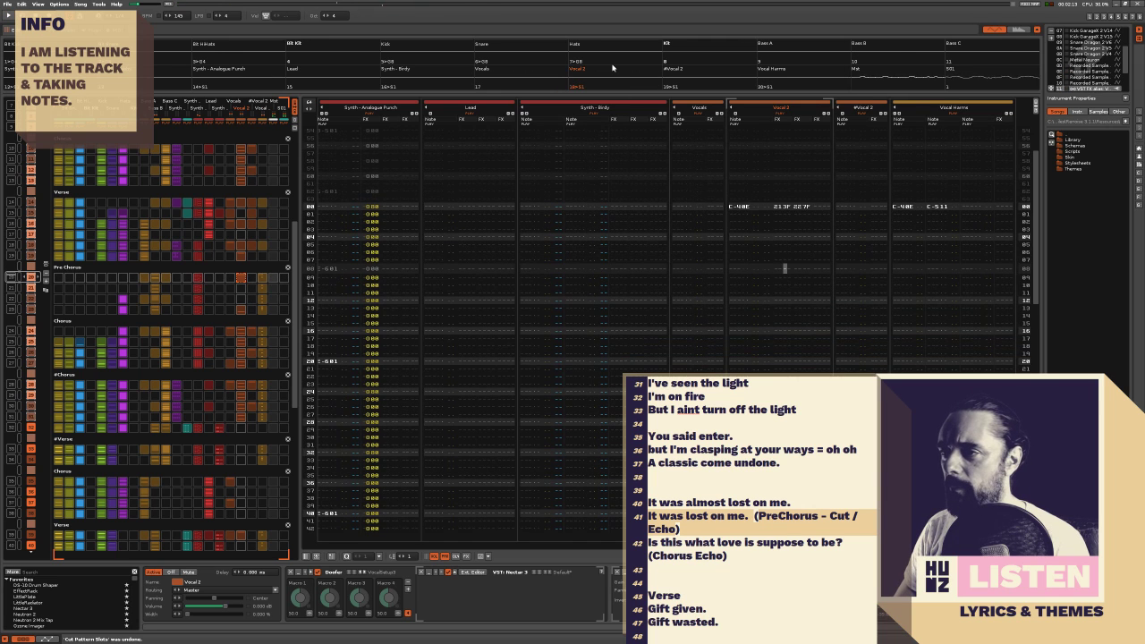
click(611, 78)
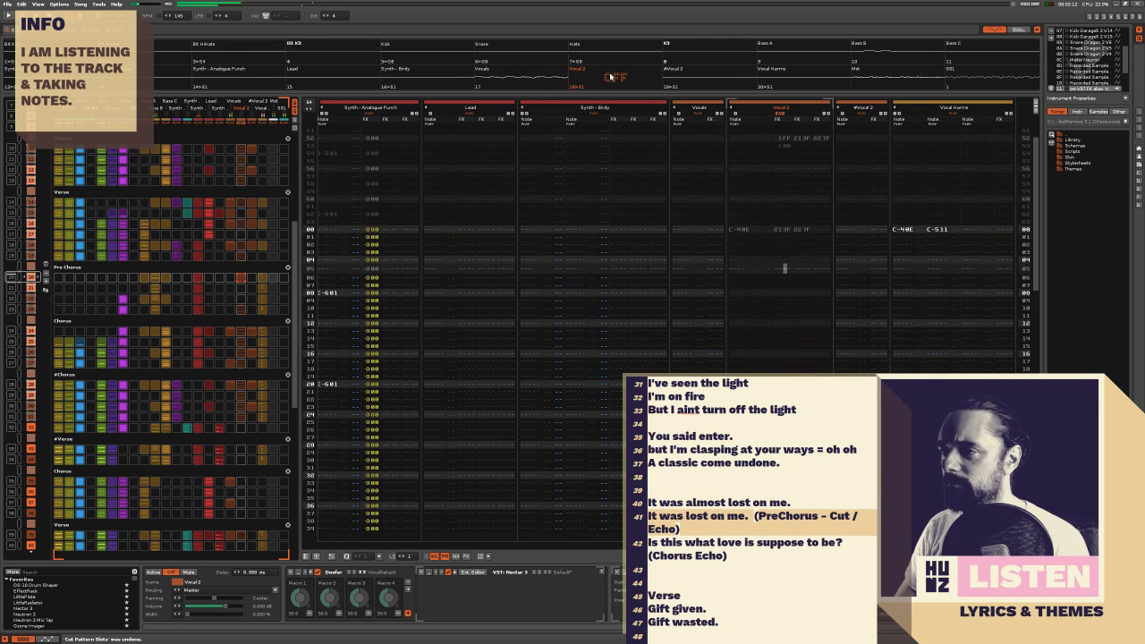
click(611, 77)
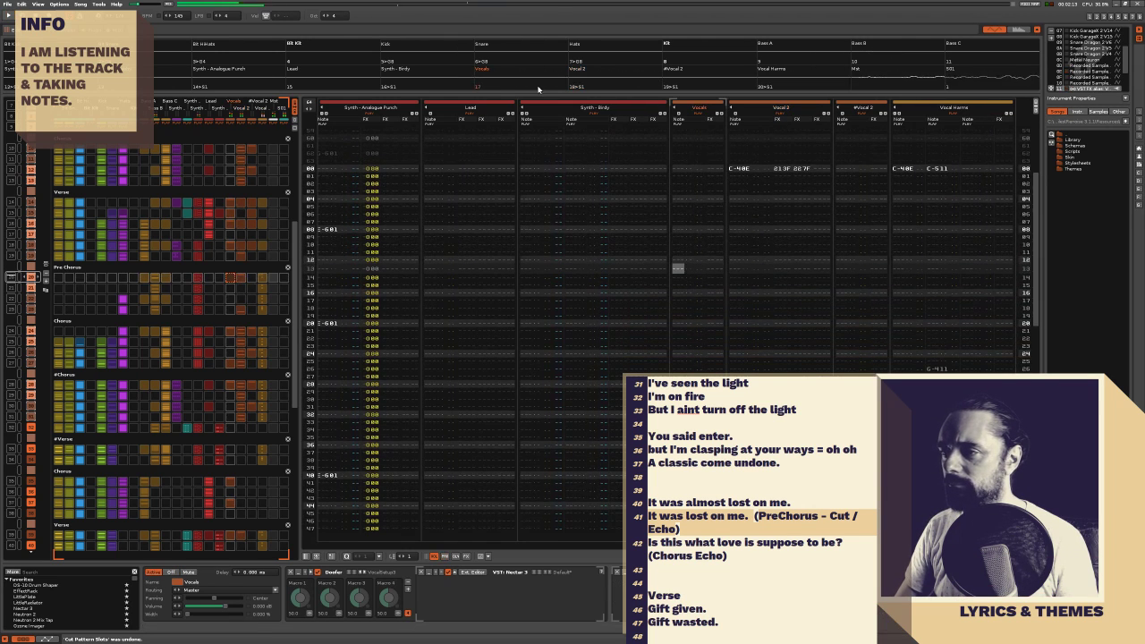
click(539, 79)
click(539, 82)
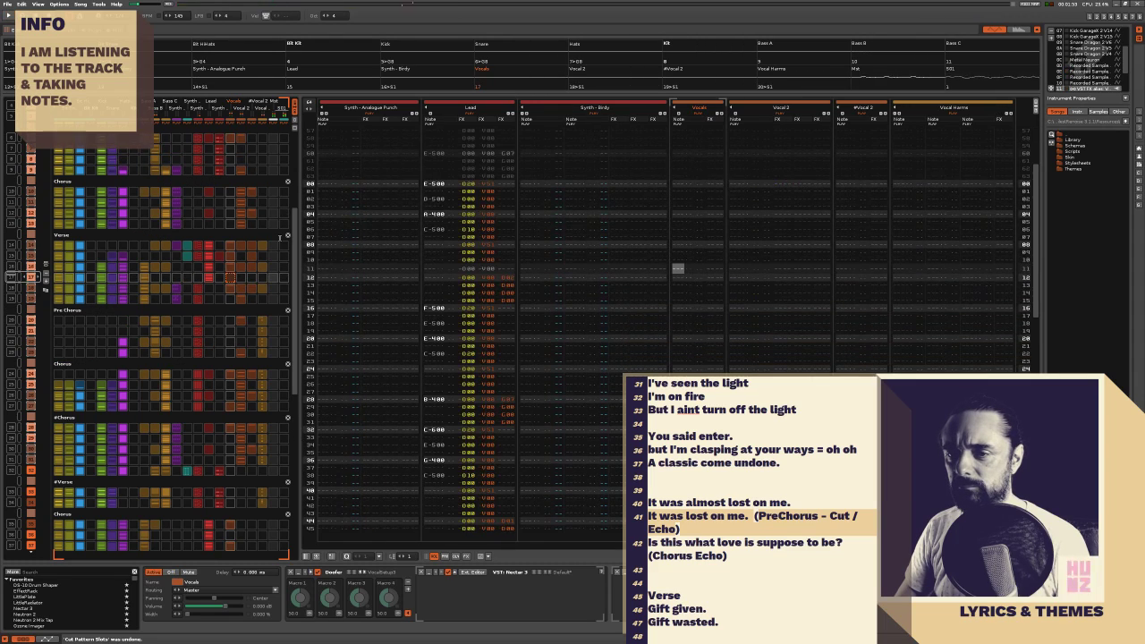
Solo the Vocals track during the second verse, restore all tracks, and listen on through the #Chorus patterns
right_click(518, 78)
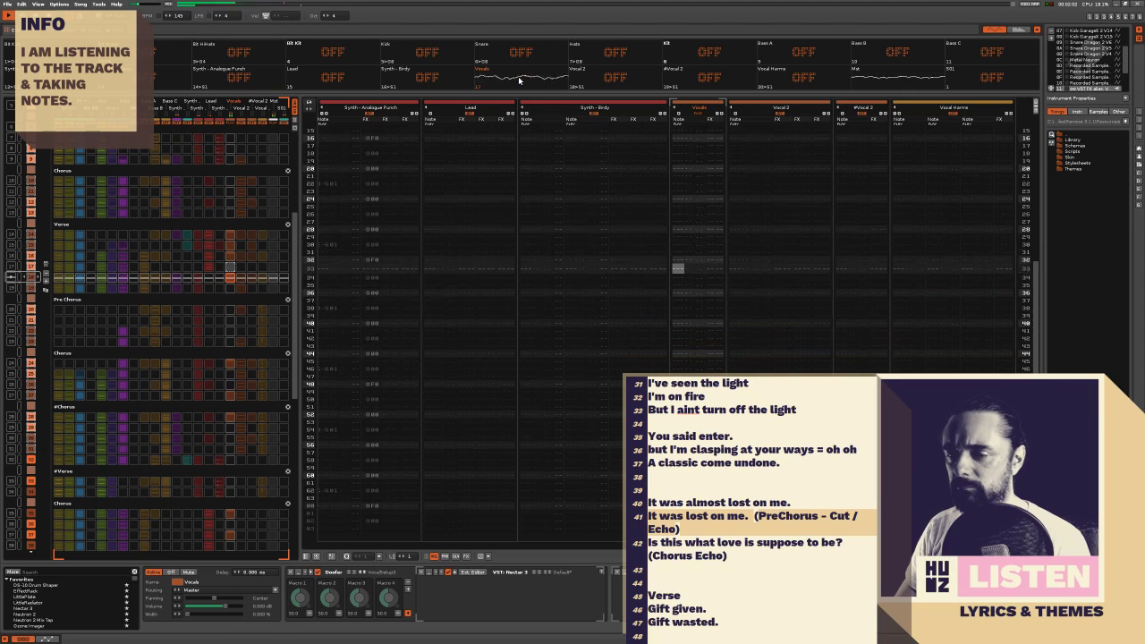
right_click(519, 79)
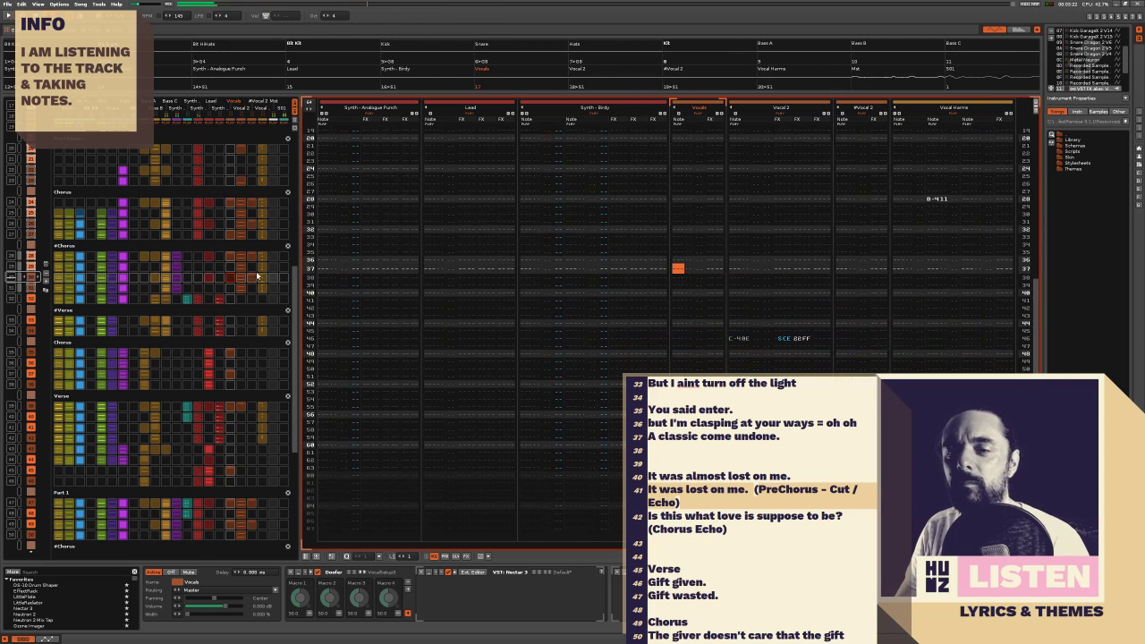
scroll(246, 278, up, 2)
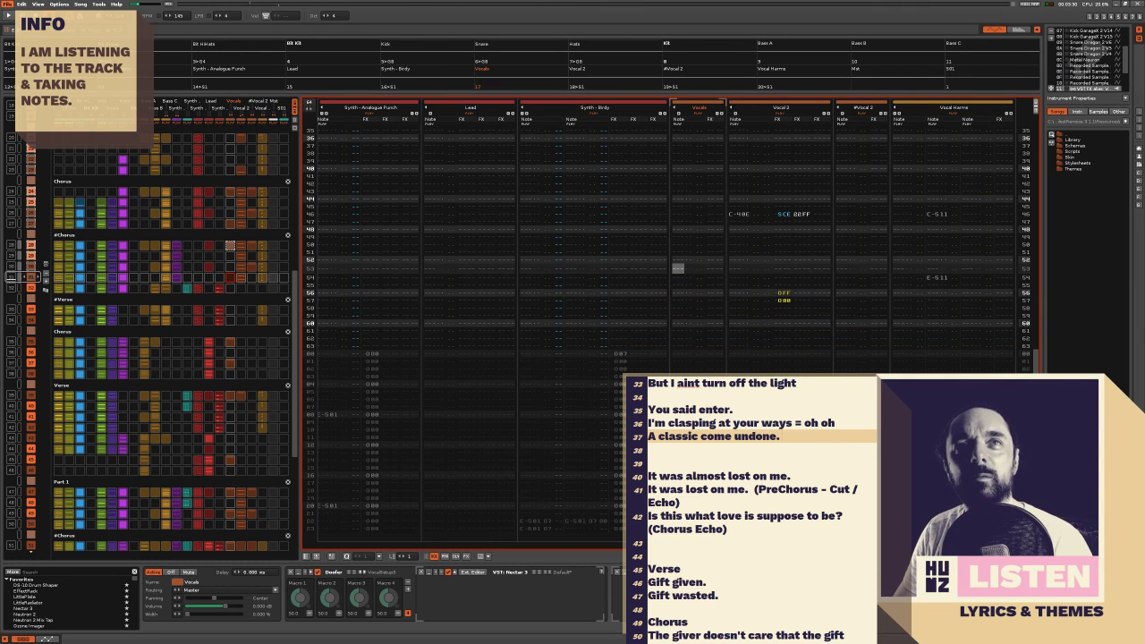
Select the block around lines 43 to 60 across the Vocal 2 and #Vocal 2 tracks and try moving it slightly upward
click(793, 423)
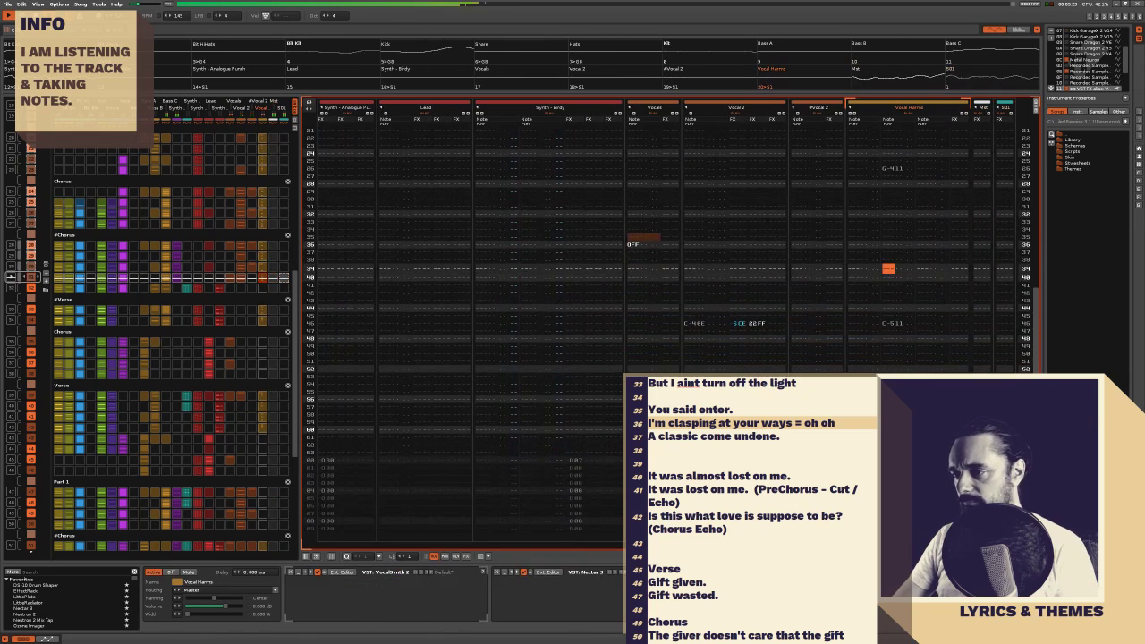
click(644, 269)
drag(724, 225, 799, 362)
drag(696, 231, 696, 223)
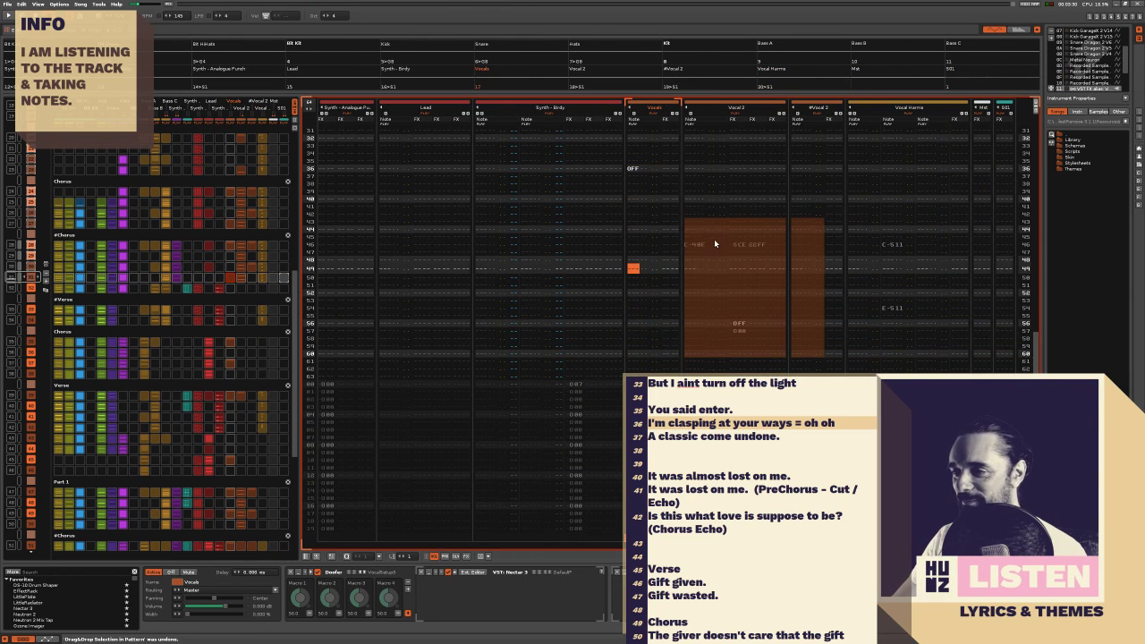
click(869, 336)
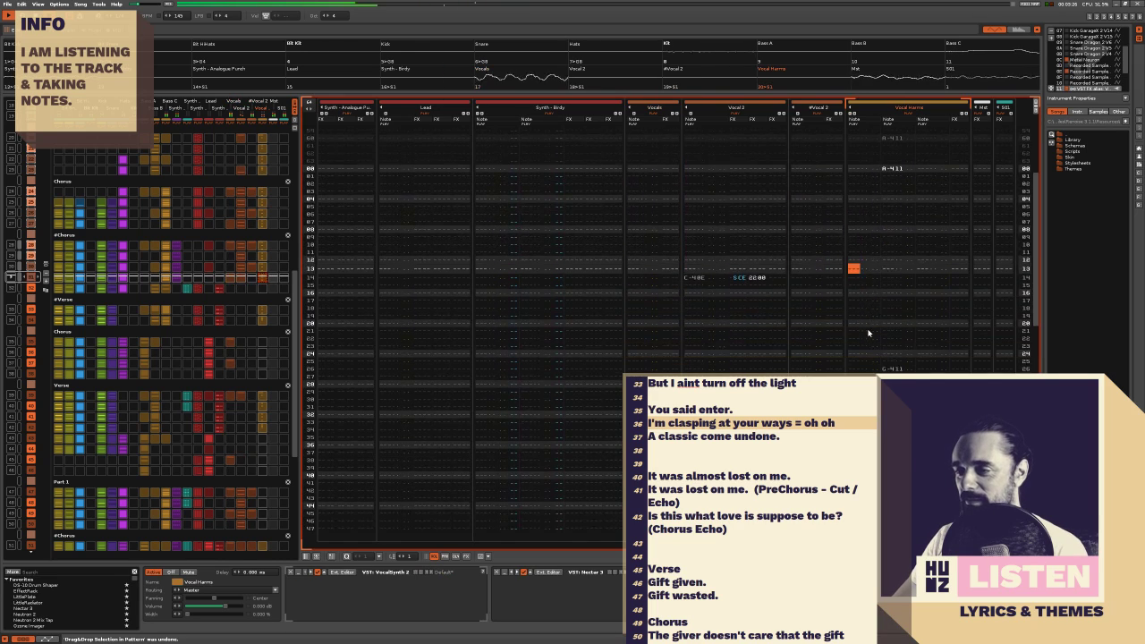
Add an empty pattern to the #Chorus section and place it directly before the section's last pattern
key(shift+Tab)
key(shift+Tab)
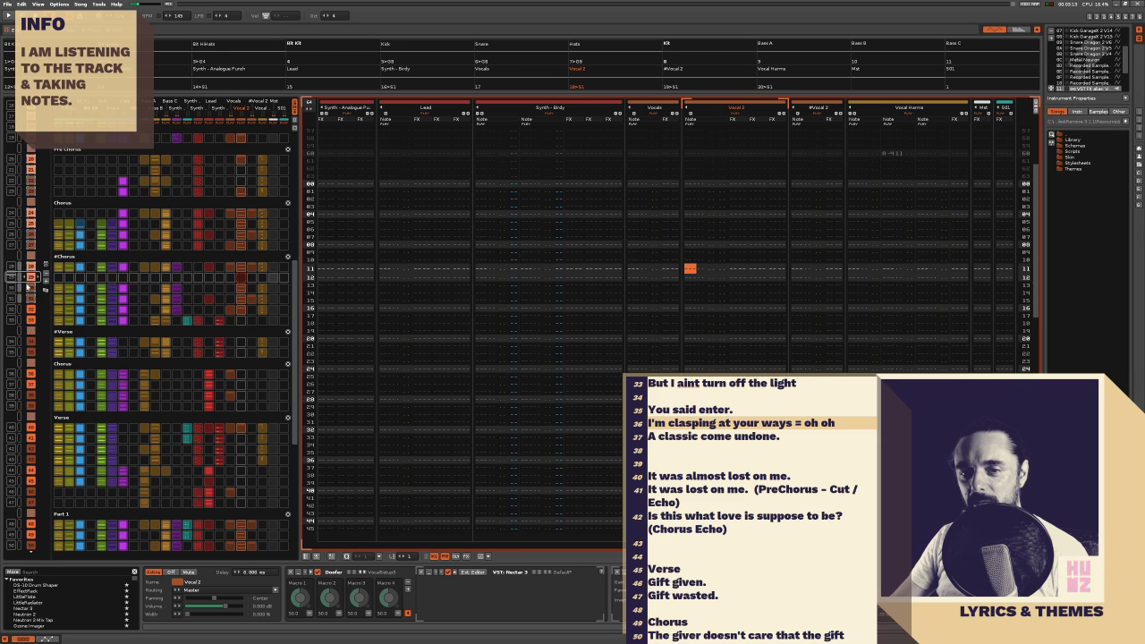
click(32, 278)
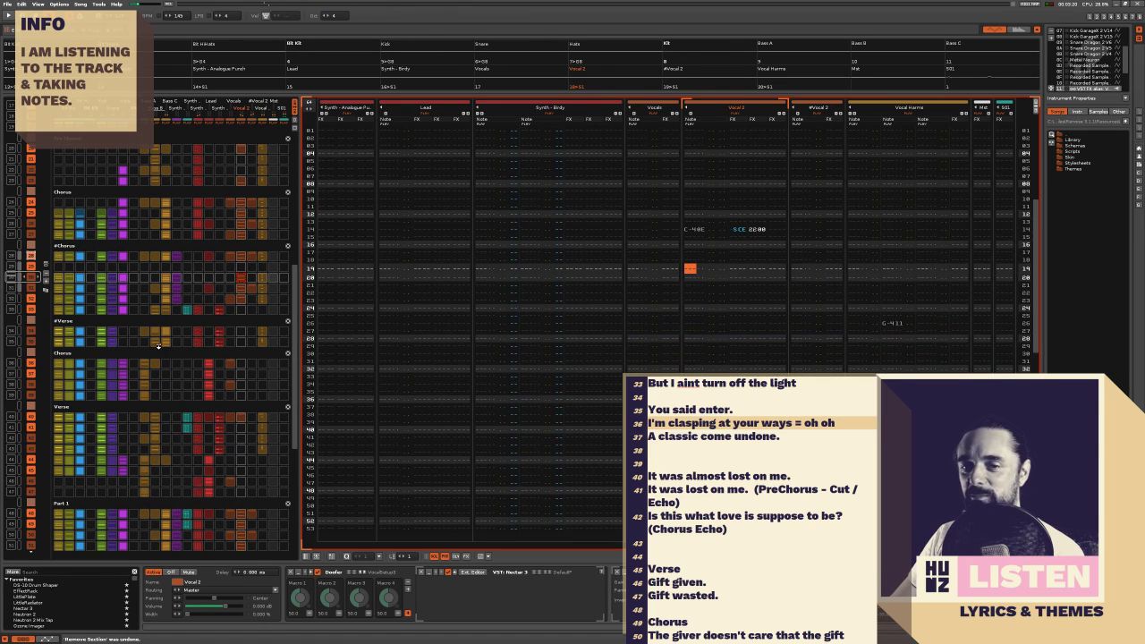
key(ctrl+z)
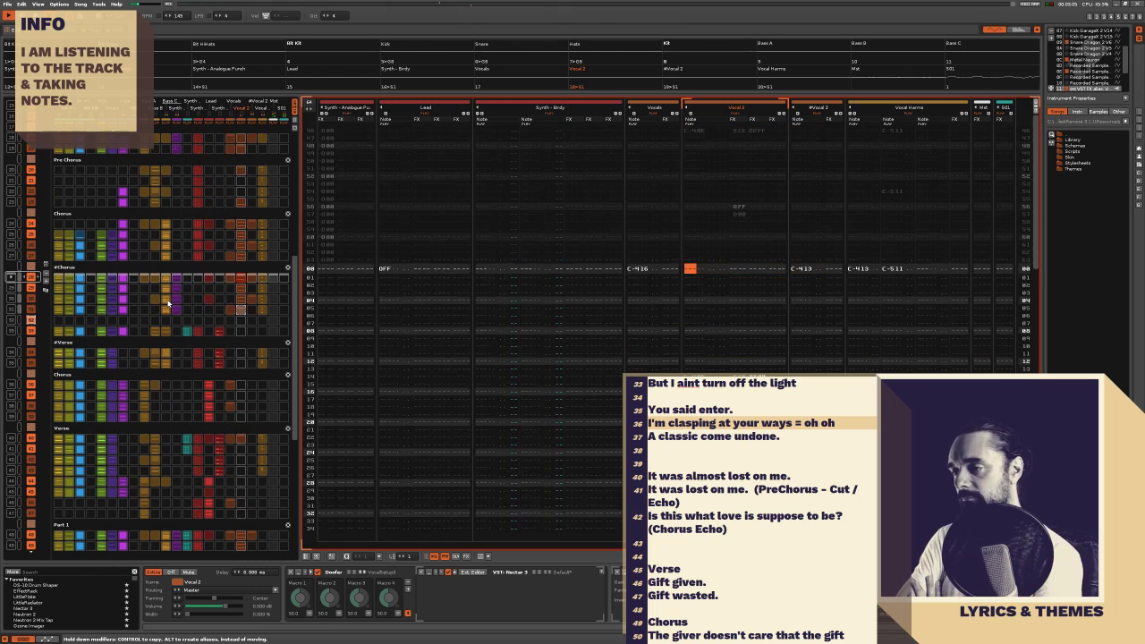
scroll(82, 279, down, 1)
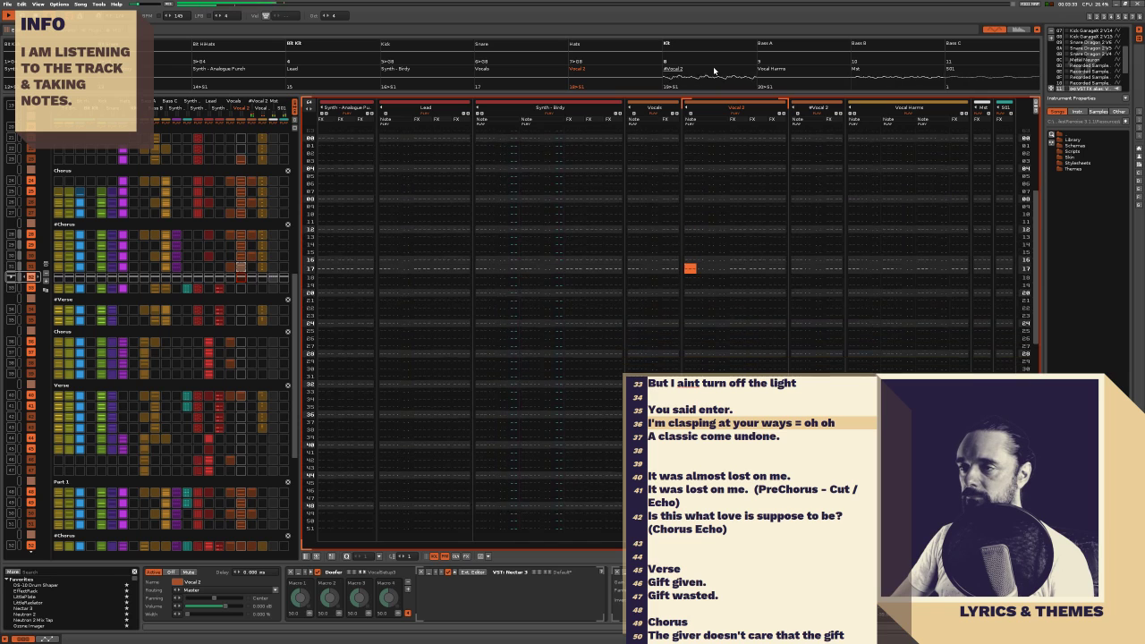
Insert note-offs at line 00 of the #Vocal 2 and Vocal Harms tracks in the new #Chorus pattern
key(Tab)
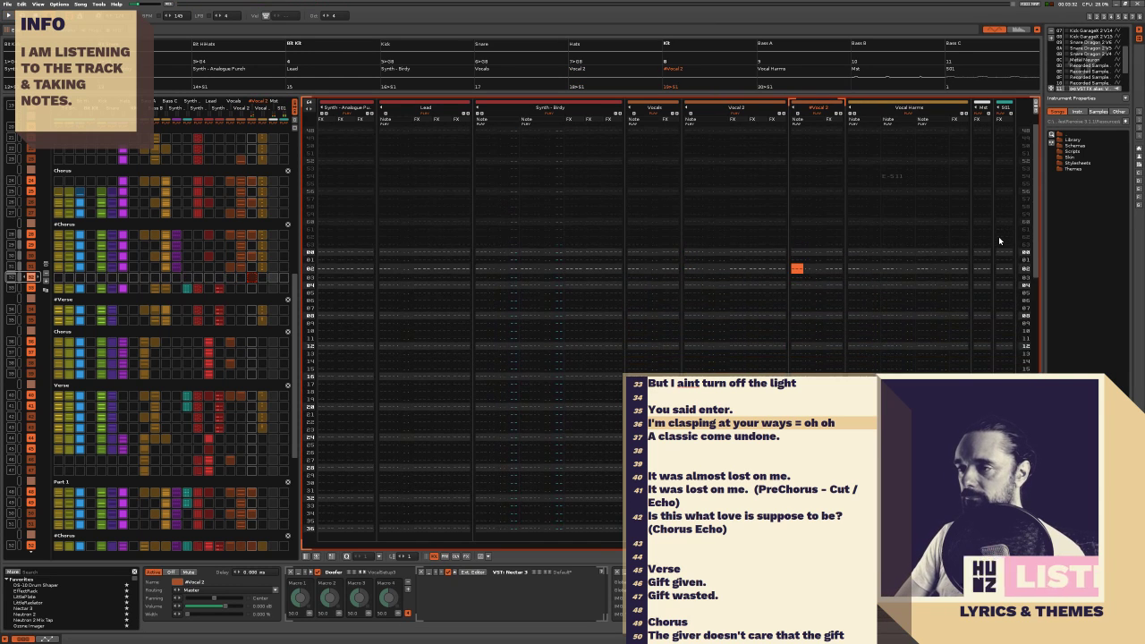
key(Up)
key(Up)
key(a)
key(Down)
key(Down)
key(Down)
key(Down)
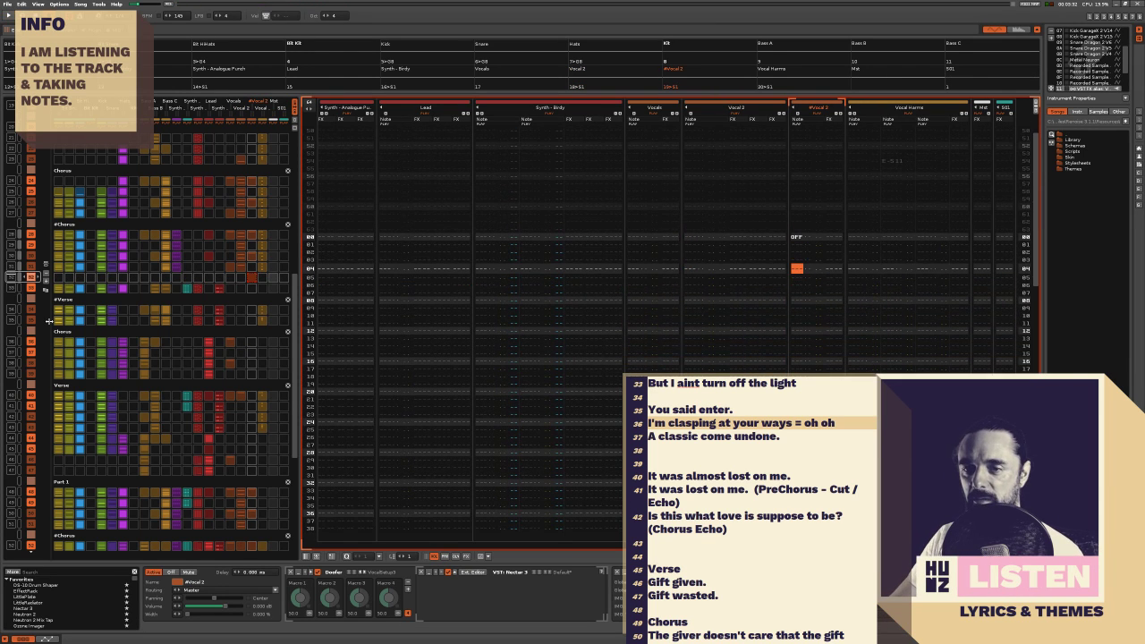
key(space)
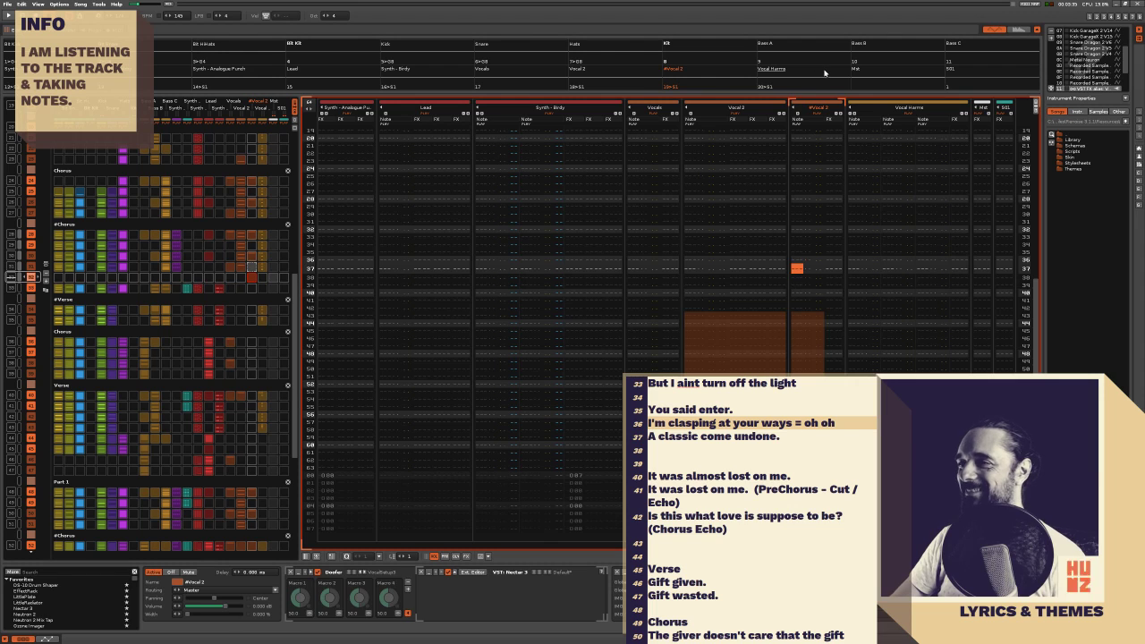
click(917, 287)
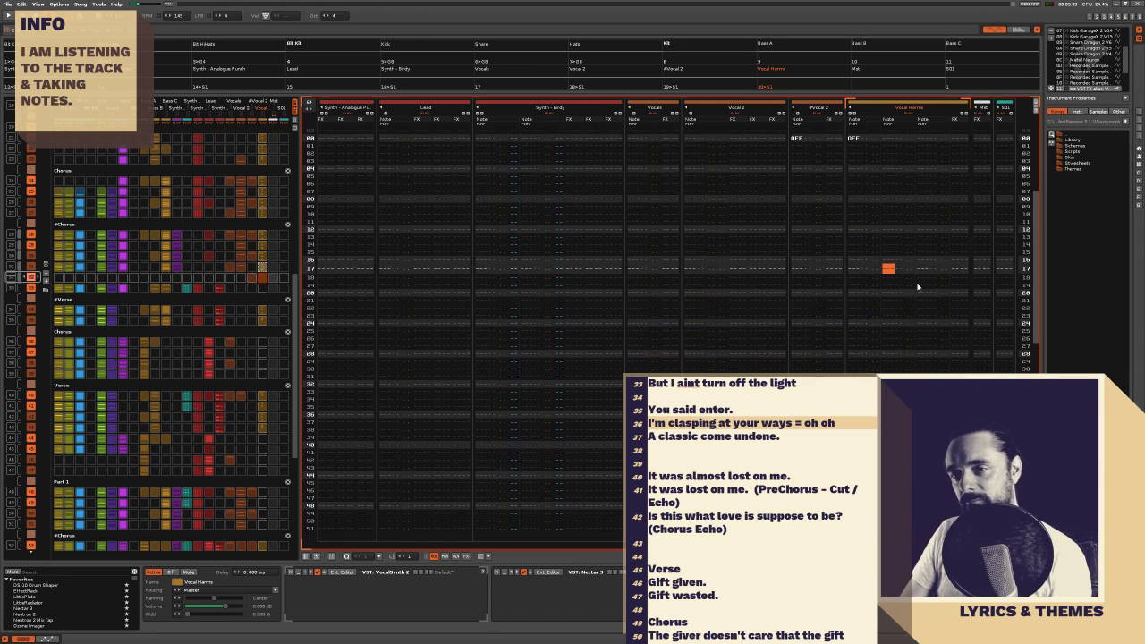
Return to the beginning of the song and listen through the arrangement up to Part 1
key(ctrl+Up)
key(ctrl+Up)
key(ctrl+Up)
key(ctrl+Up)
key(ctrl+Up)
key(ctrl+Up)
key(ctrl+Up)
key(ctrl+Up)
key(ctrl+Up)
key(ctrl+Up)
key(ctrl+Up)
key(ctrl+Up)
key(ctrl+Up)
key(ctrl+Up)
key(ctrl+Up)
key(ctrl+Up)
key(ctrl+Up)
key(ctrl+Up)
key(ctrl+Up)
key(ctrl+Up)
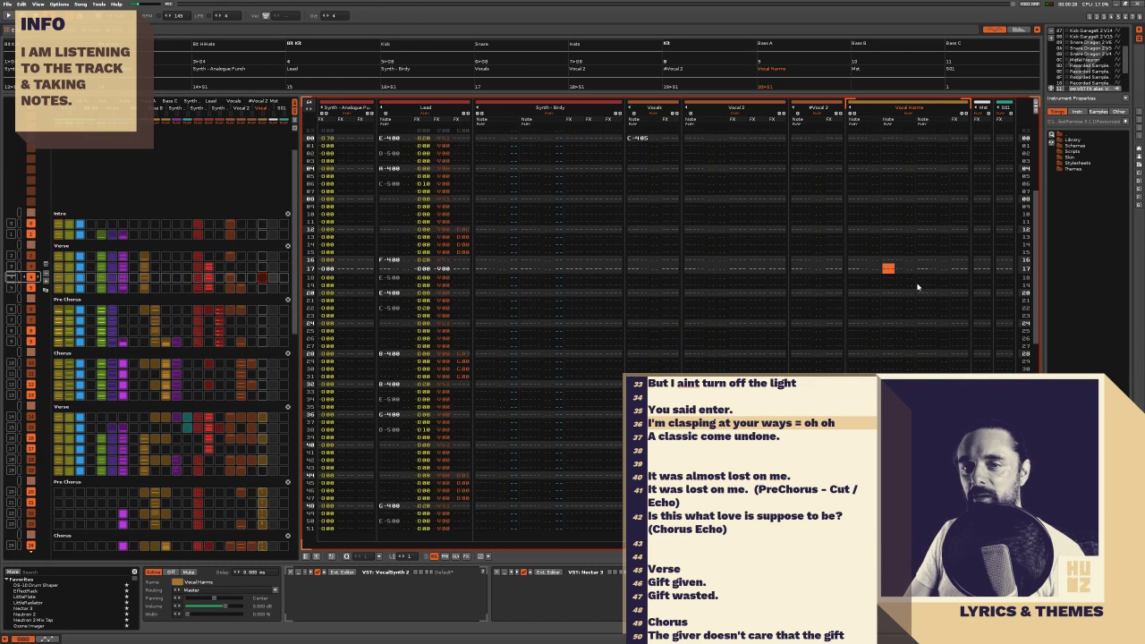
key(ctrl+Up)
key(ctrl+Up)
key(ctrl+Up)
key(ctrl+Up)
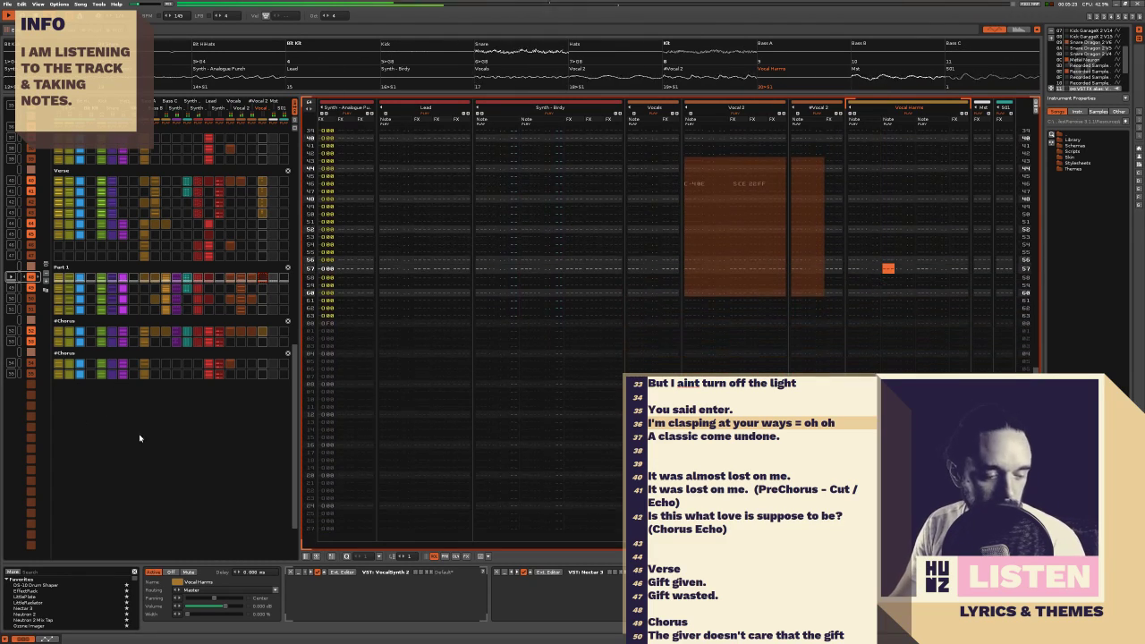
Start a section named "Ending" at the nearly empty pattern that follows the four full #Chorus patterns
scroll(154, 312, up, 6)
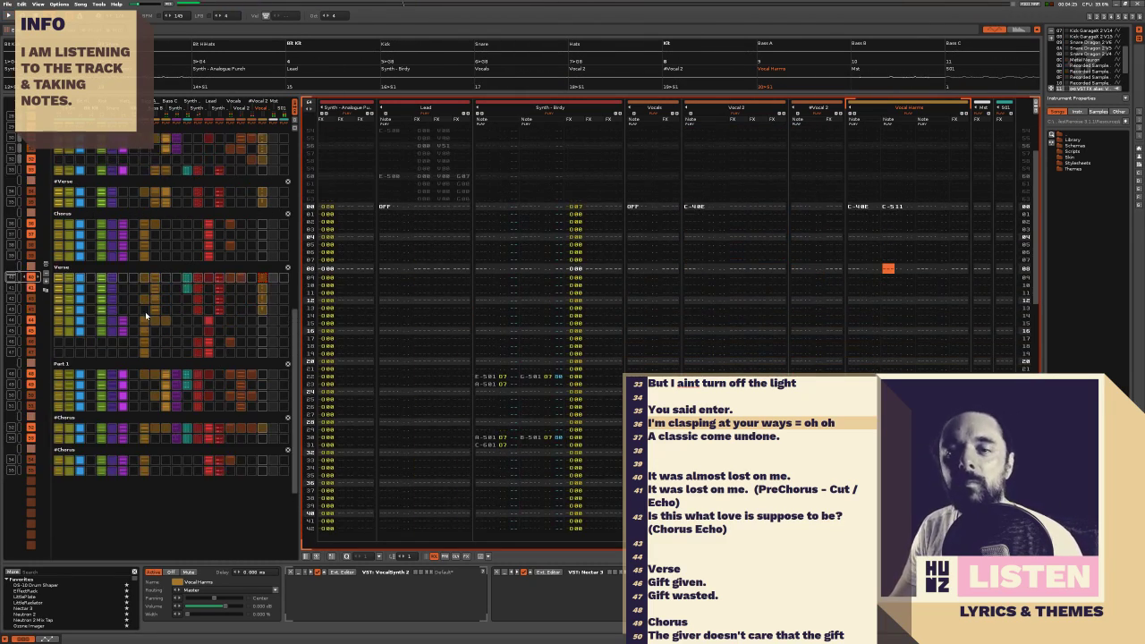
scroll(151, 308, up, 4)
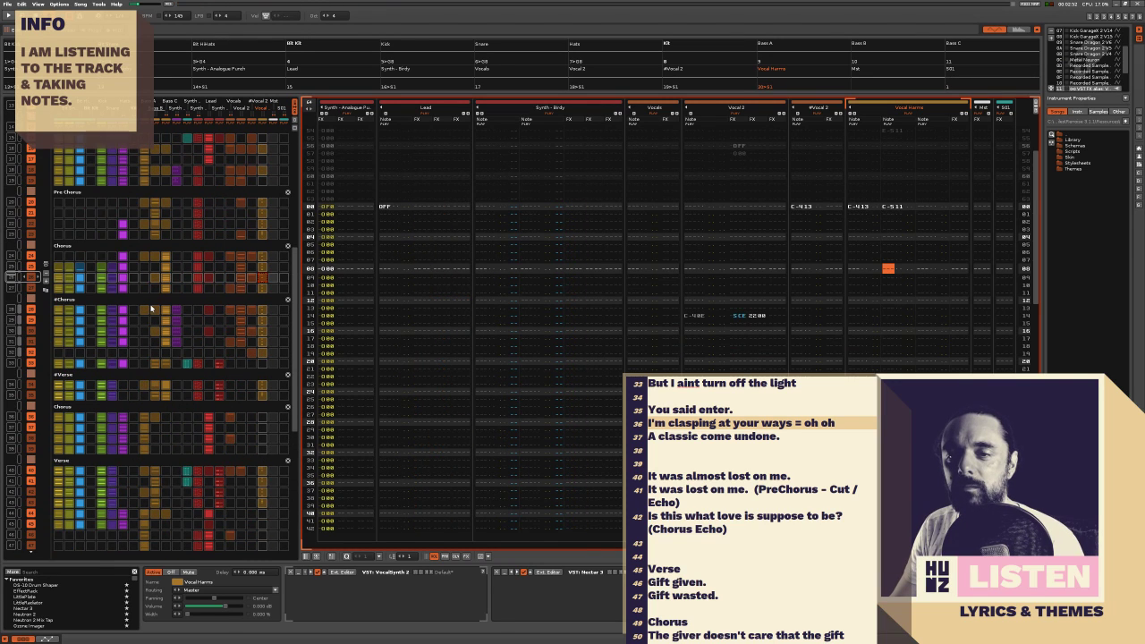
scroll(143, 304, down, 4)
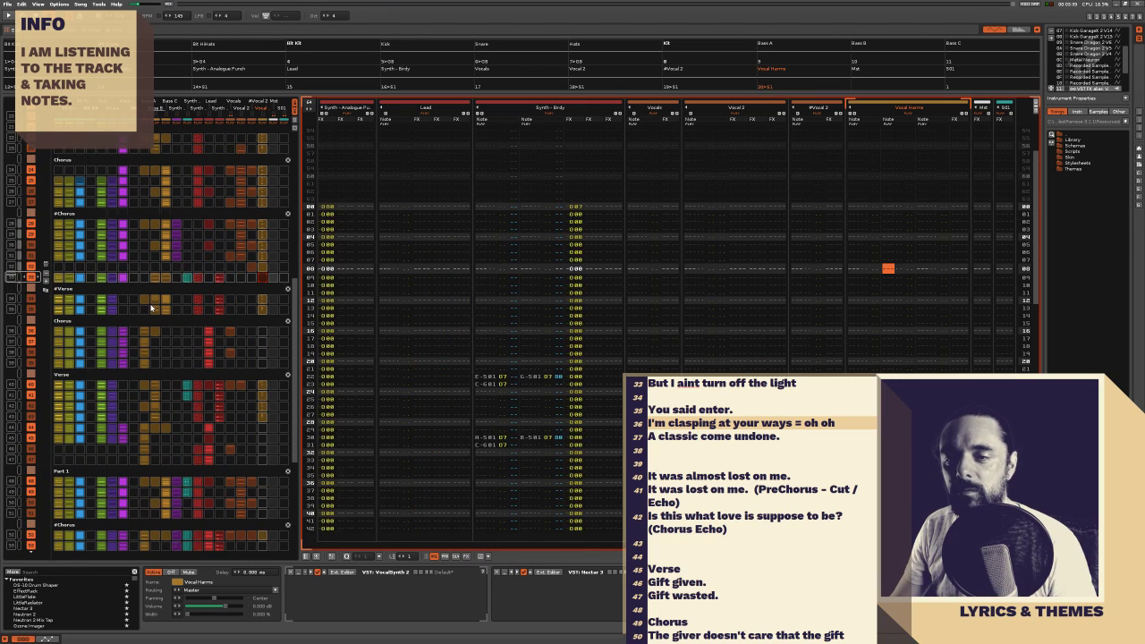
click(46, 266)
key(BackSpace)
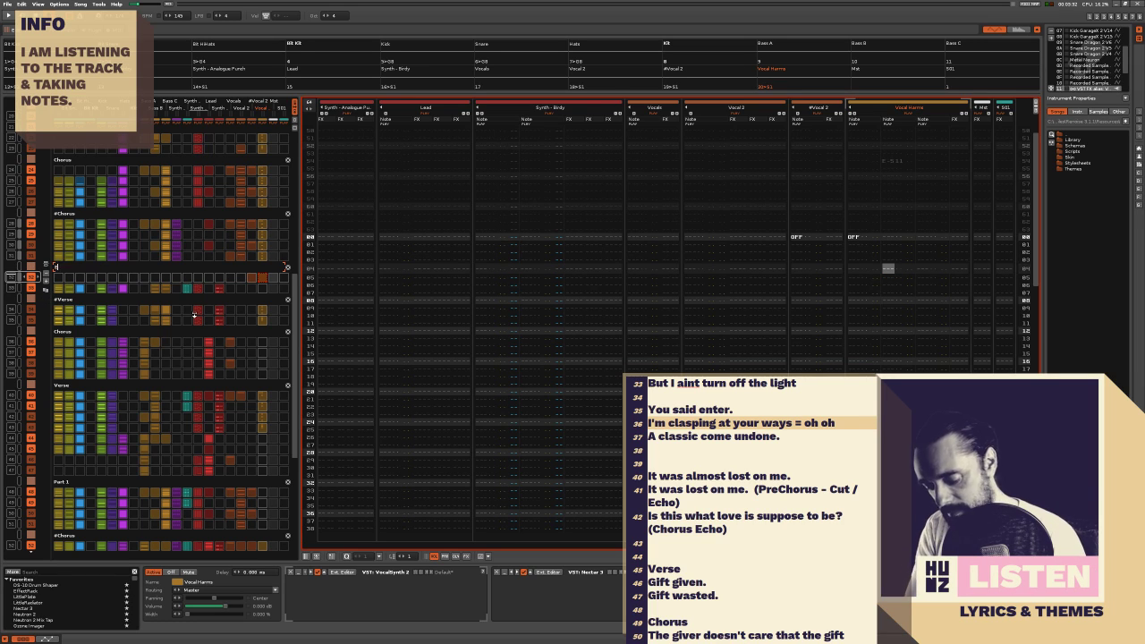
text(Ending)
key(Return)
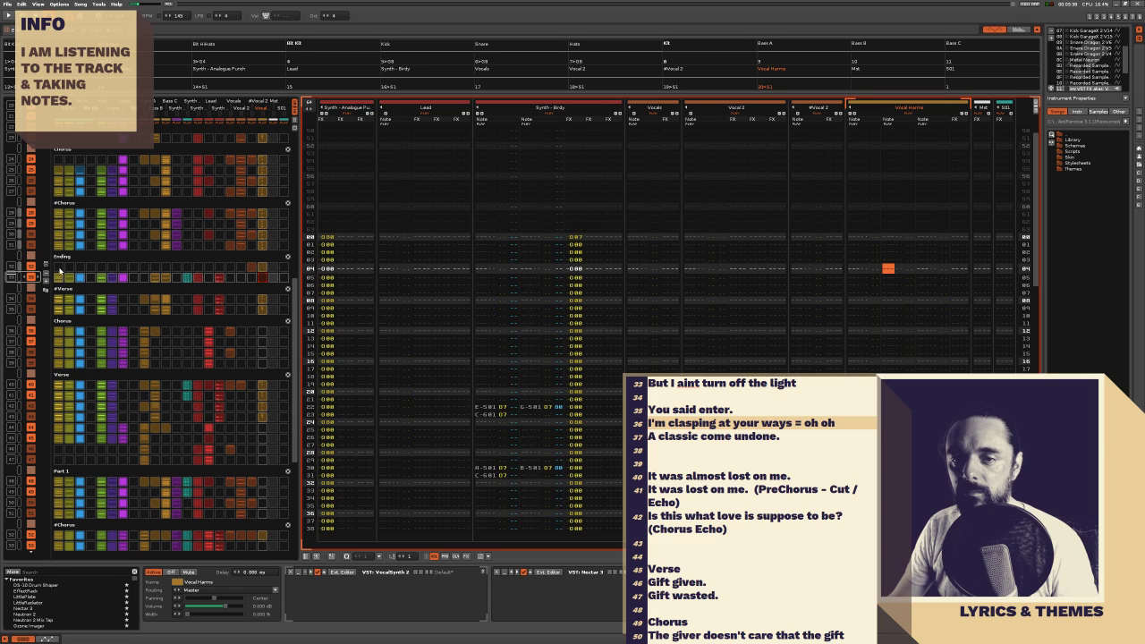
Shift the start of the "Ending" section one pattern down, leaving the nearly empty pattern in #Chorus
double_click(61, 267)
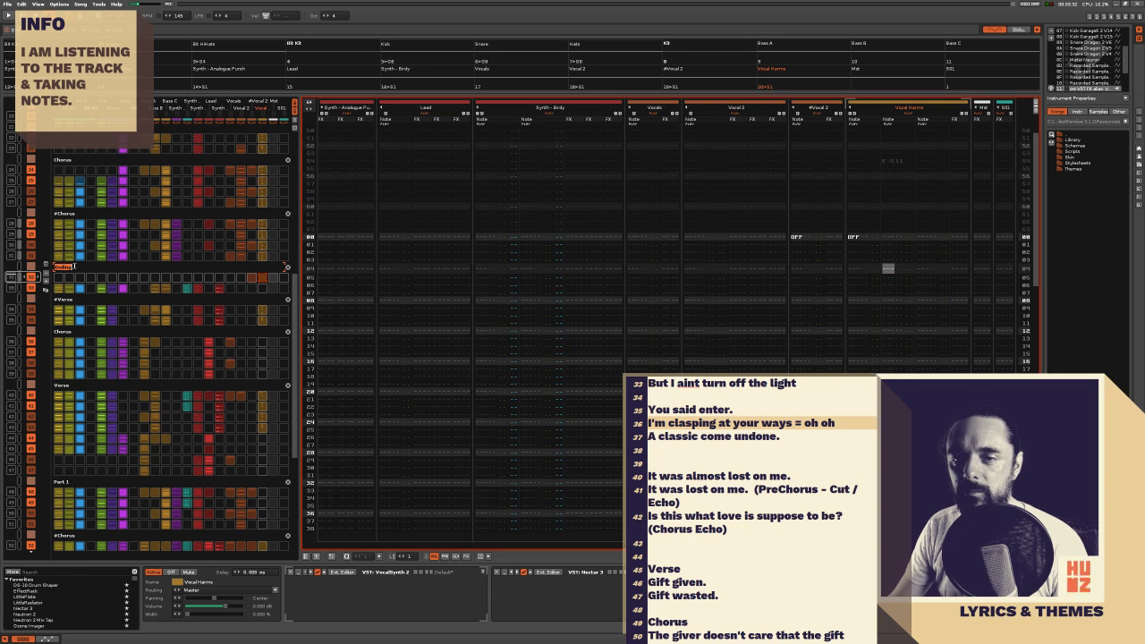
key(Return)
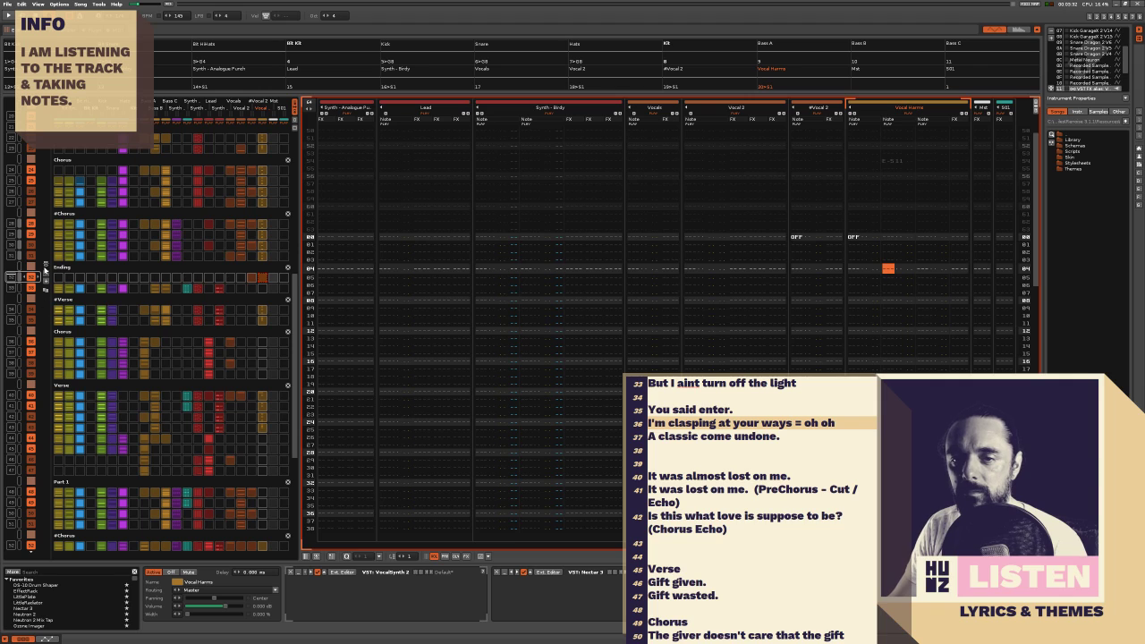
double_click(61, 266)
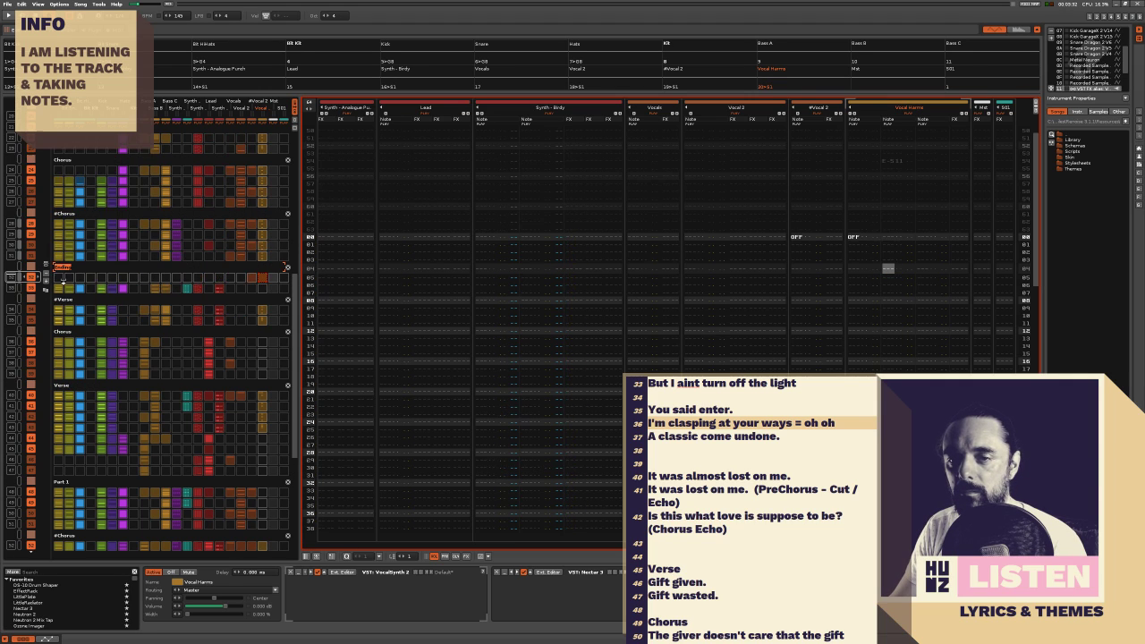
key(Return)
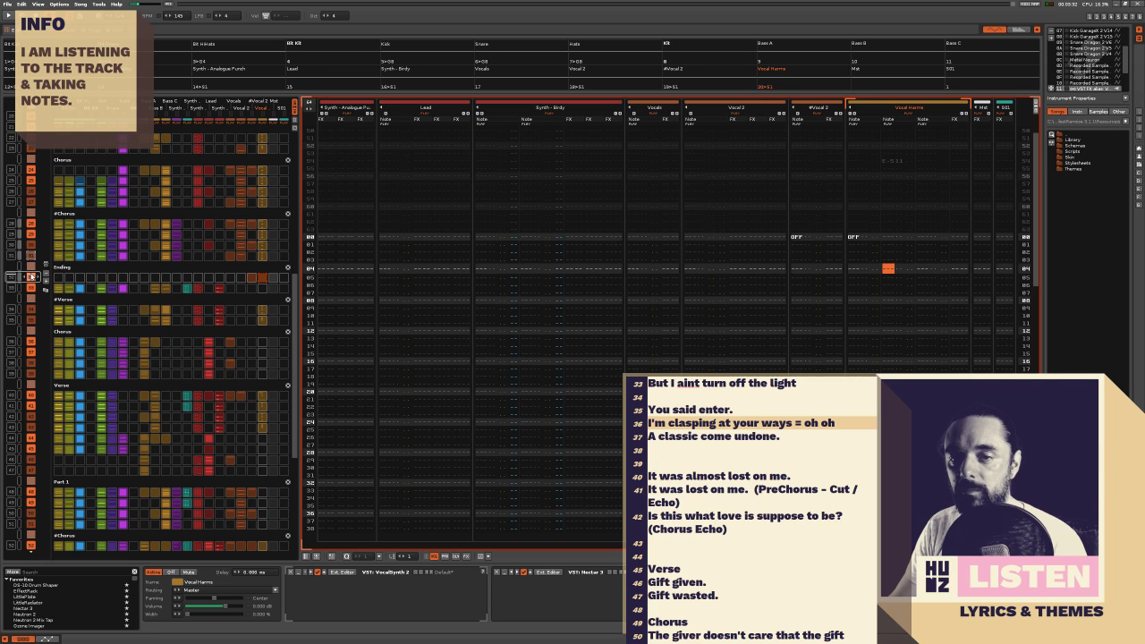
mouse_move(31, 277)
mouse_down()
mouse_move(30, 262)
mouse_move(31, 290)
mouse_up()
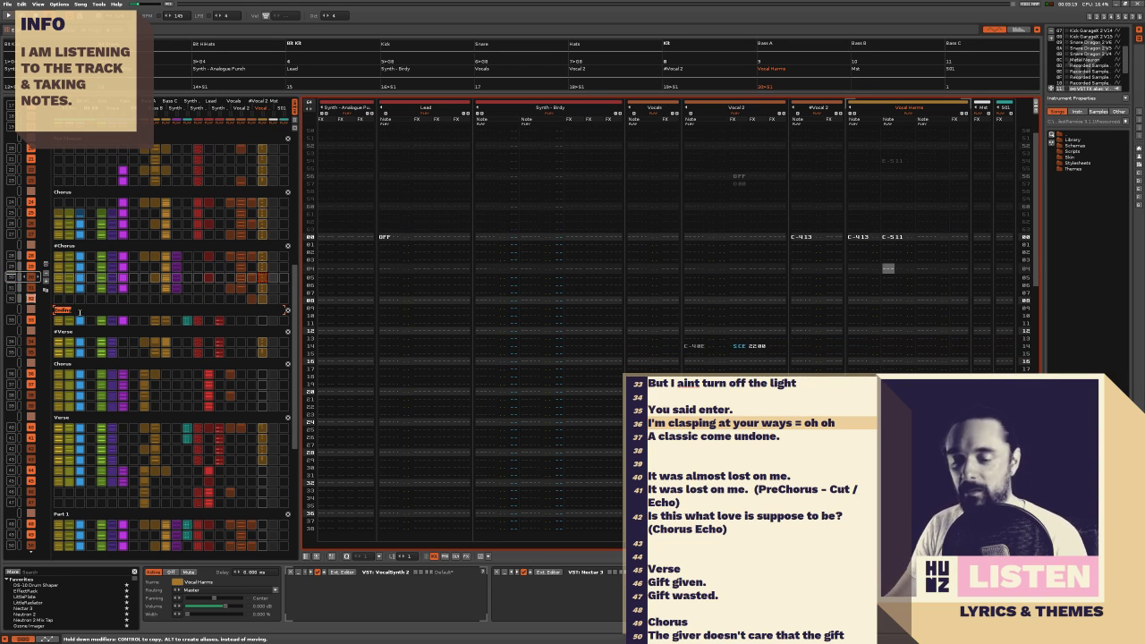
text(ing)
key(Return)
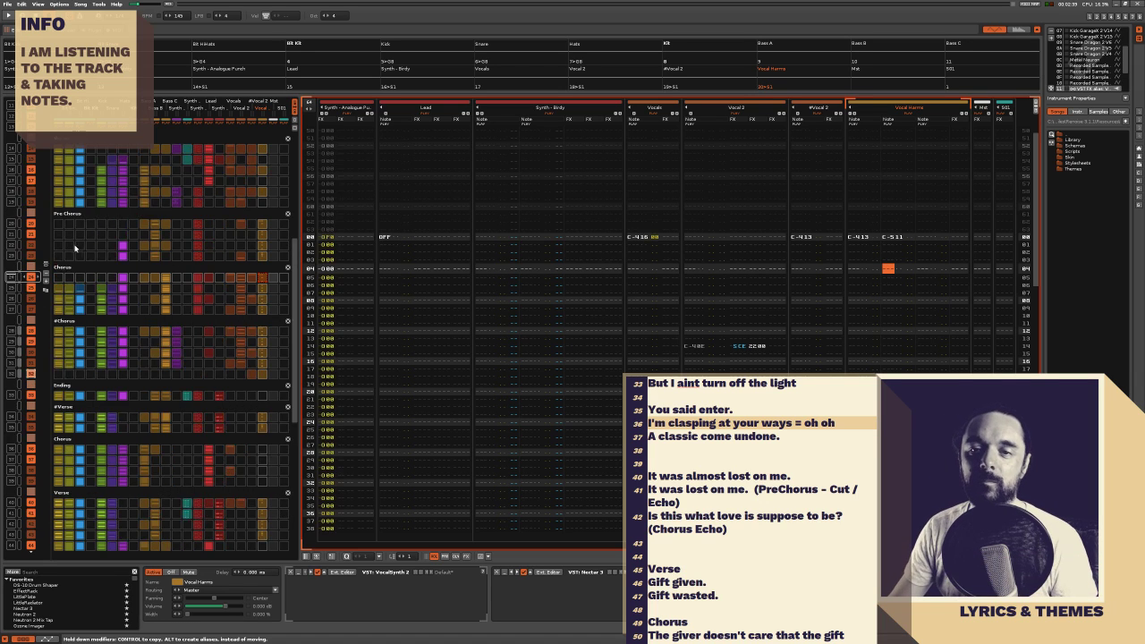
Go back to the first patterns of the song and place the notes cursor on blank line 39
scroll(54, 237, up, 10)
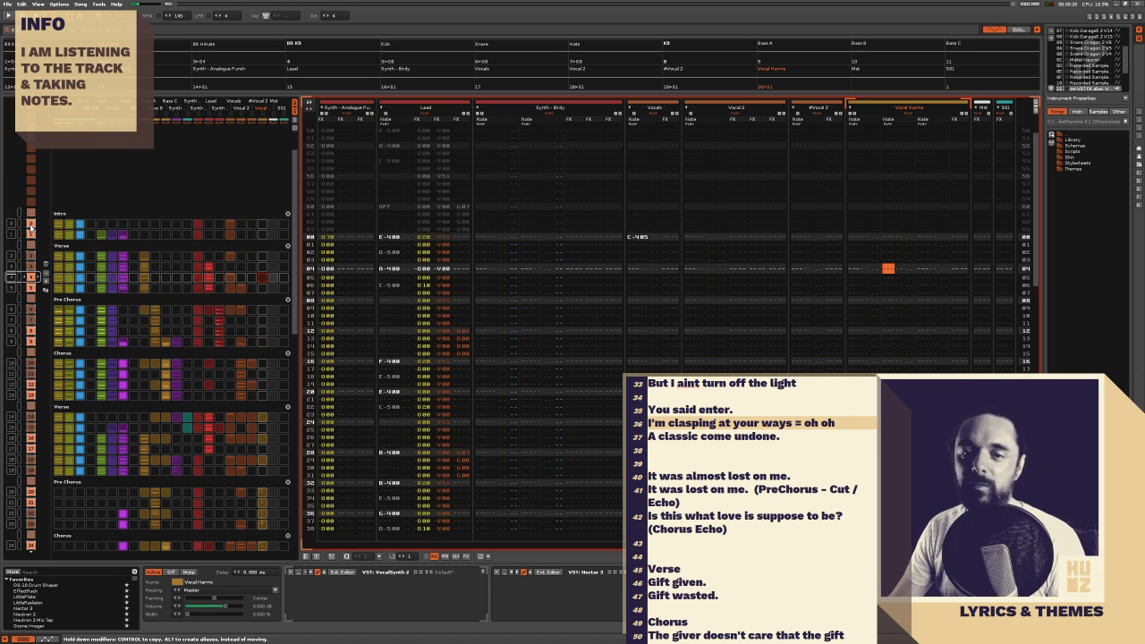
click(698, 456)
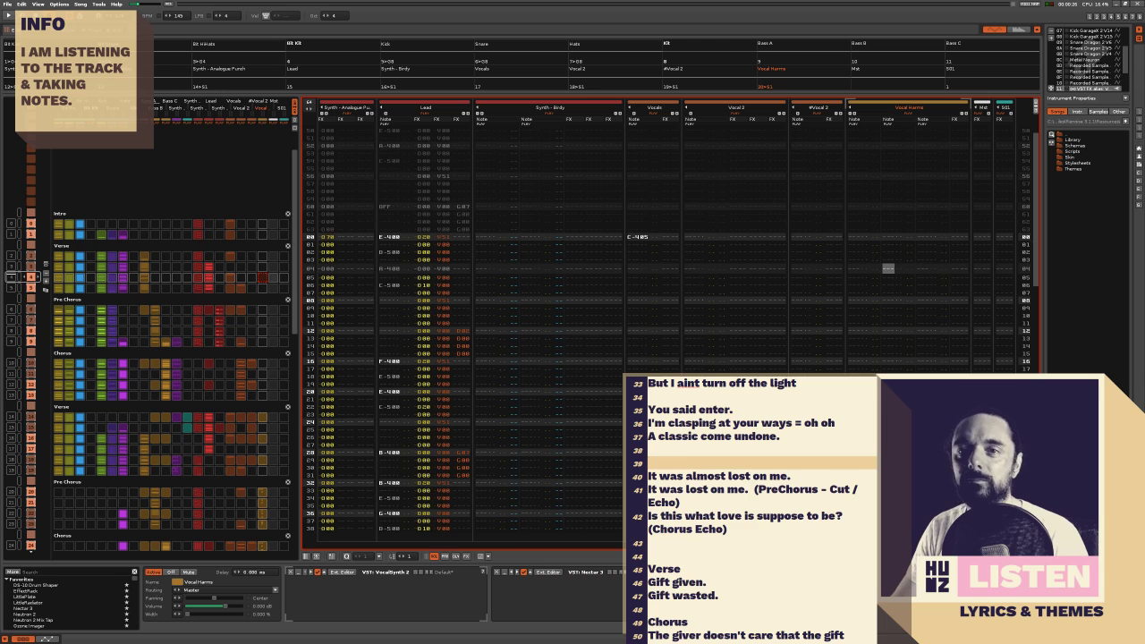
key(alt+Tab)
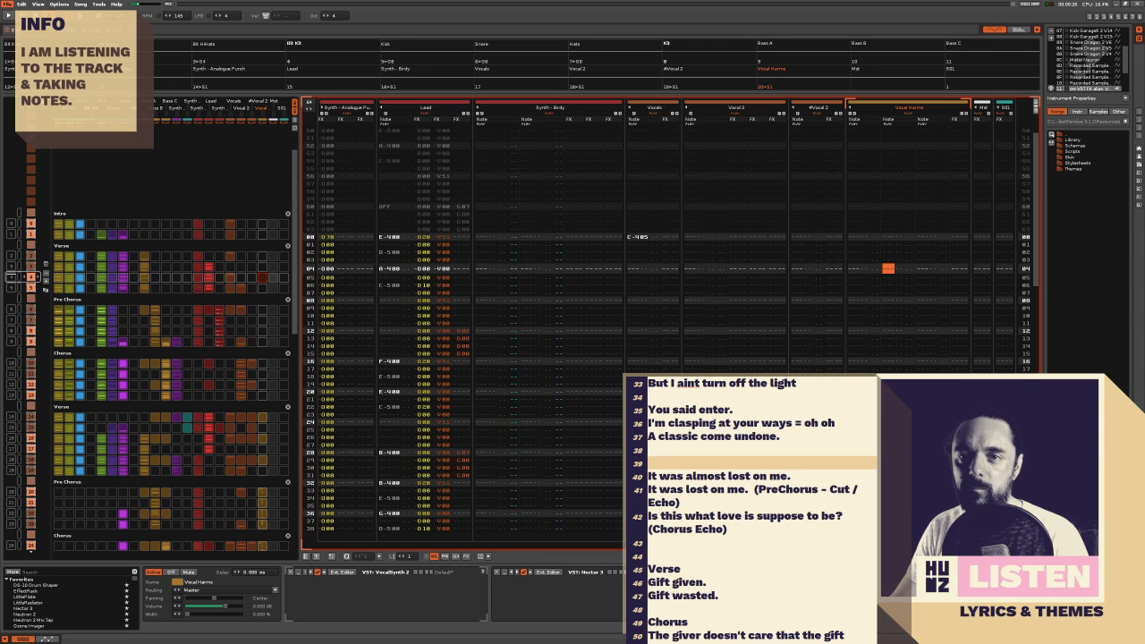
key(alt+Tab)
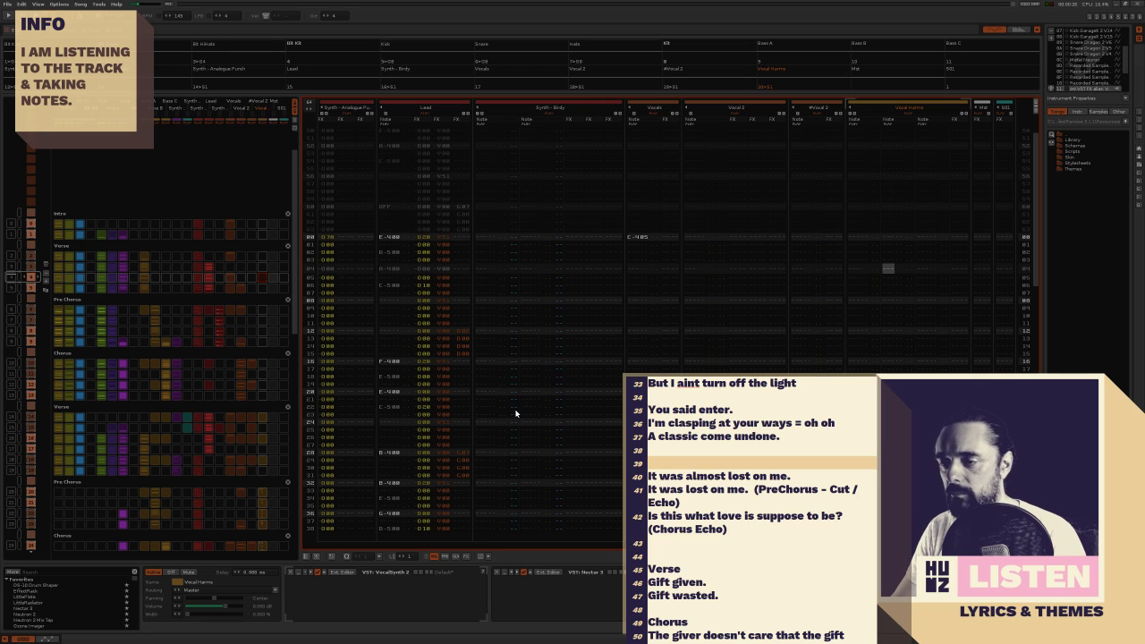
key(F5)
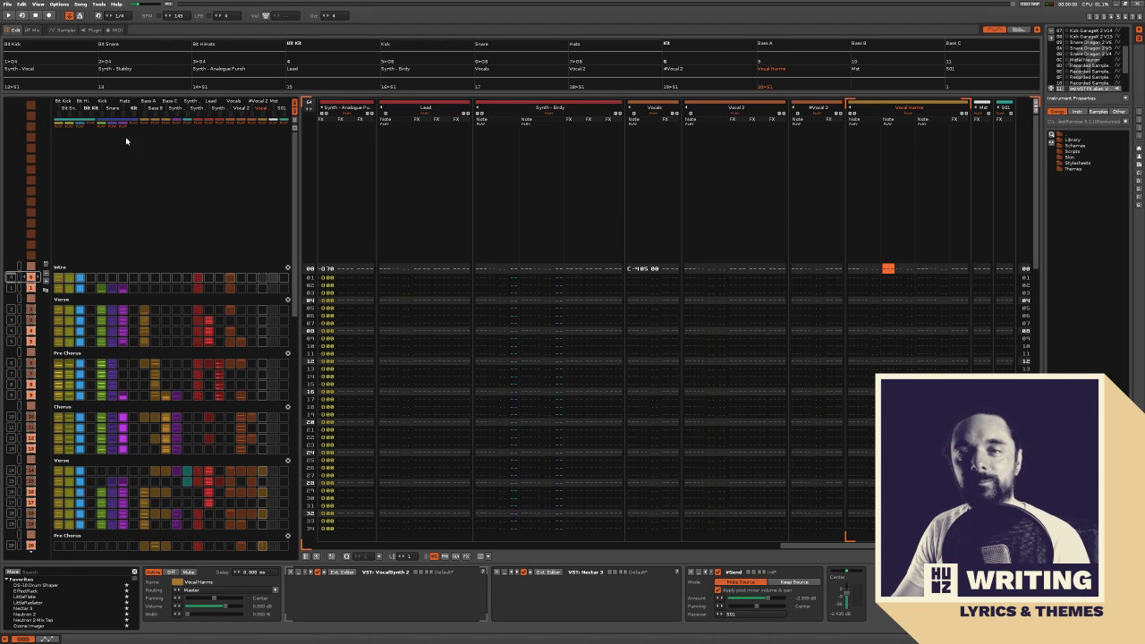
Save the song as a new version named 05_07 in the 05 folder of RPM 2019
click(7, 4)
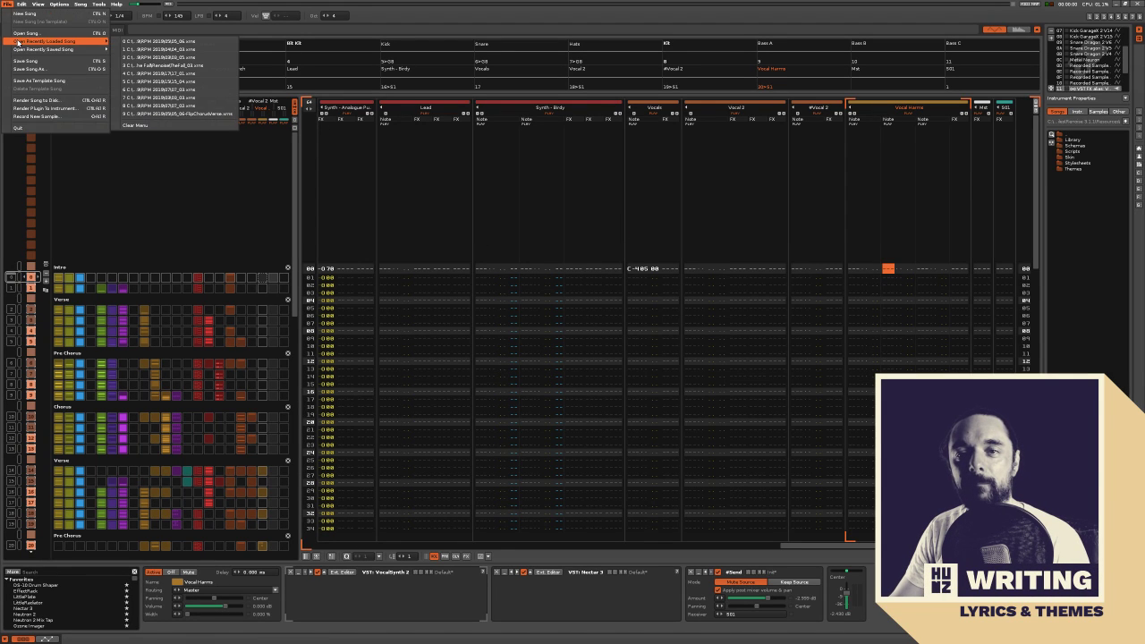
click(29, 68)
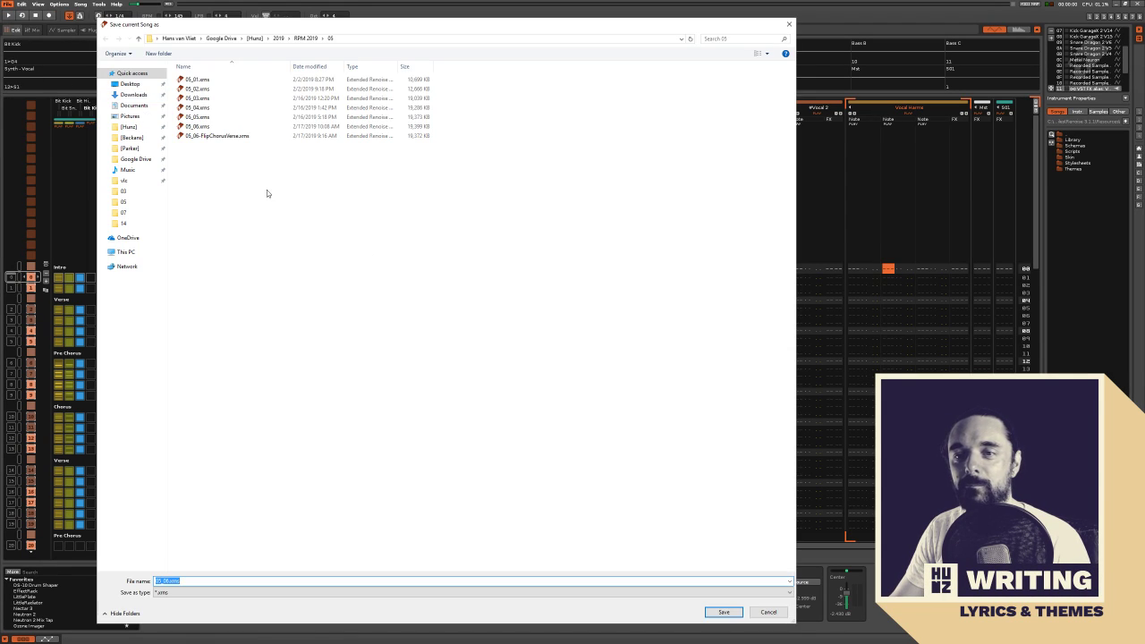
click(278, 39)
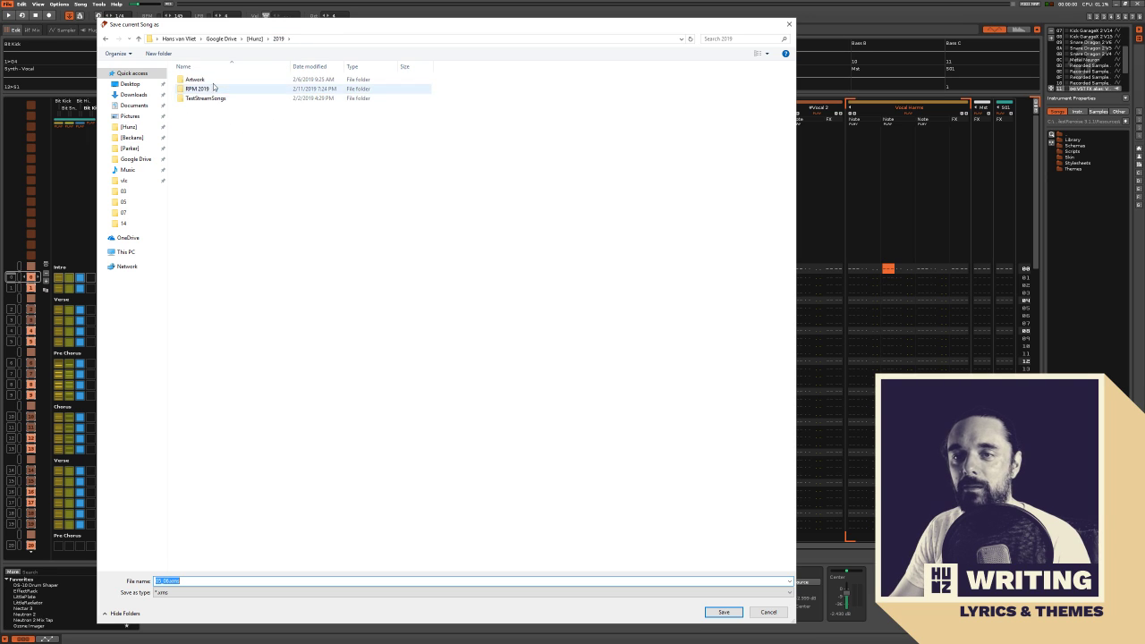
double_click(199, 90)
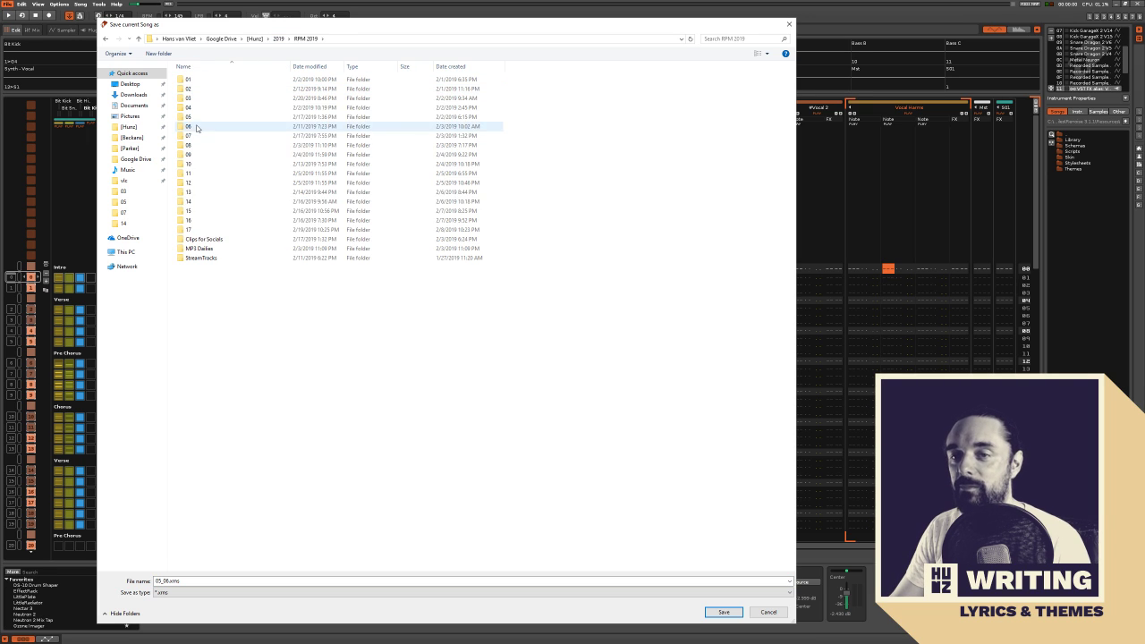
click(197, 120)
double_click(196, 121)
click(200, 126)
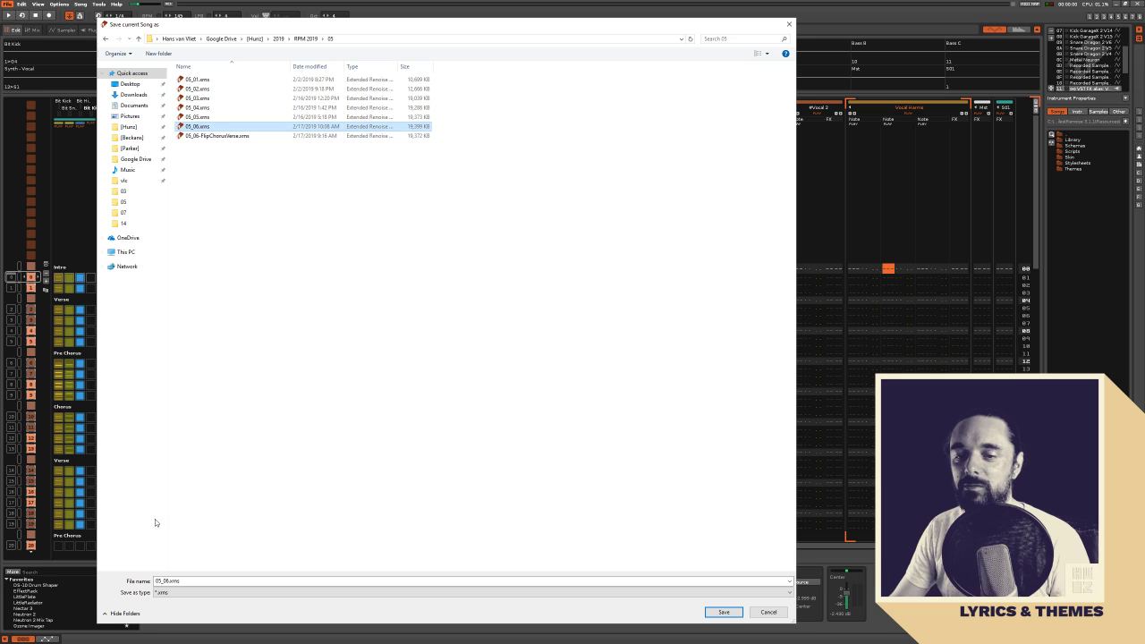
double_click(164, 580)
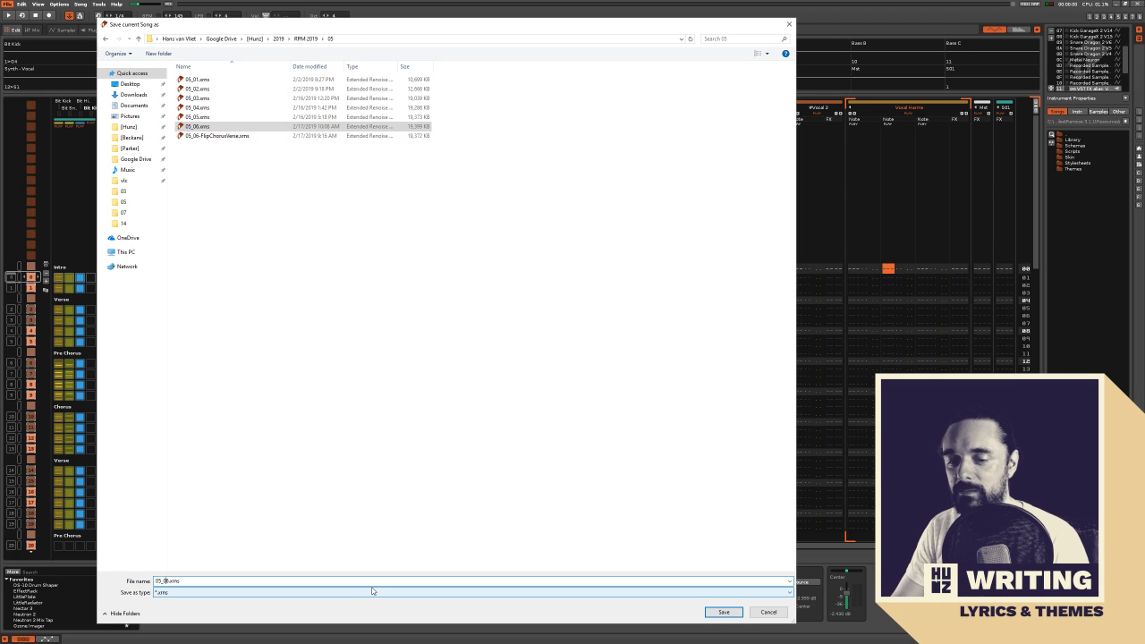
text(7)
key(Return)
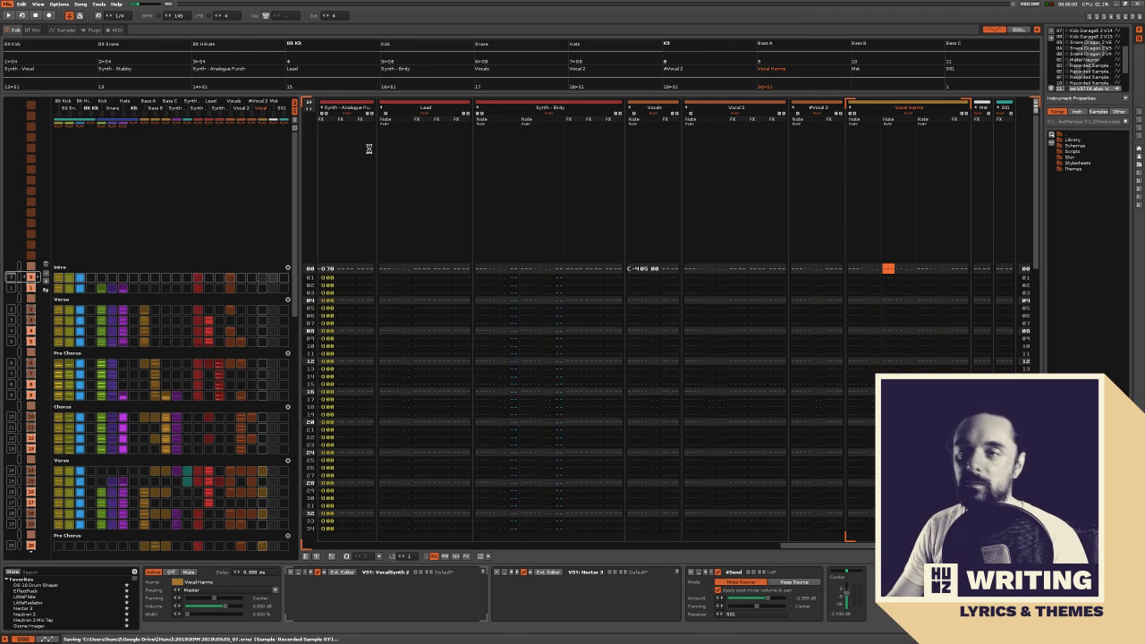
click(7, 4)
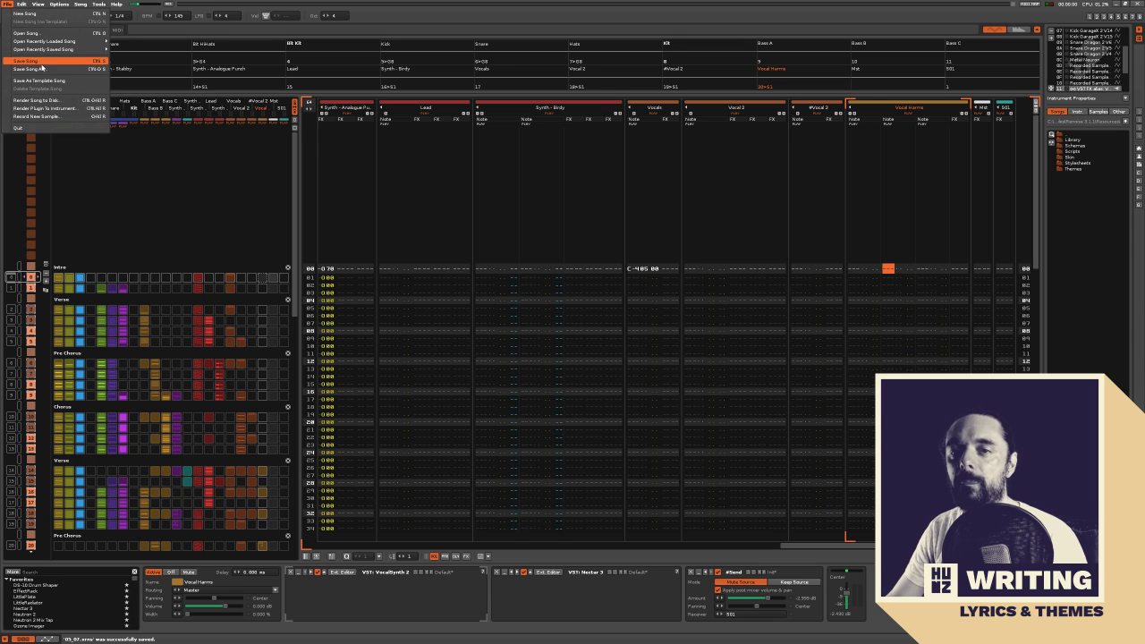
click(42, 73)
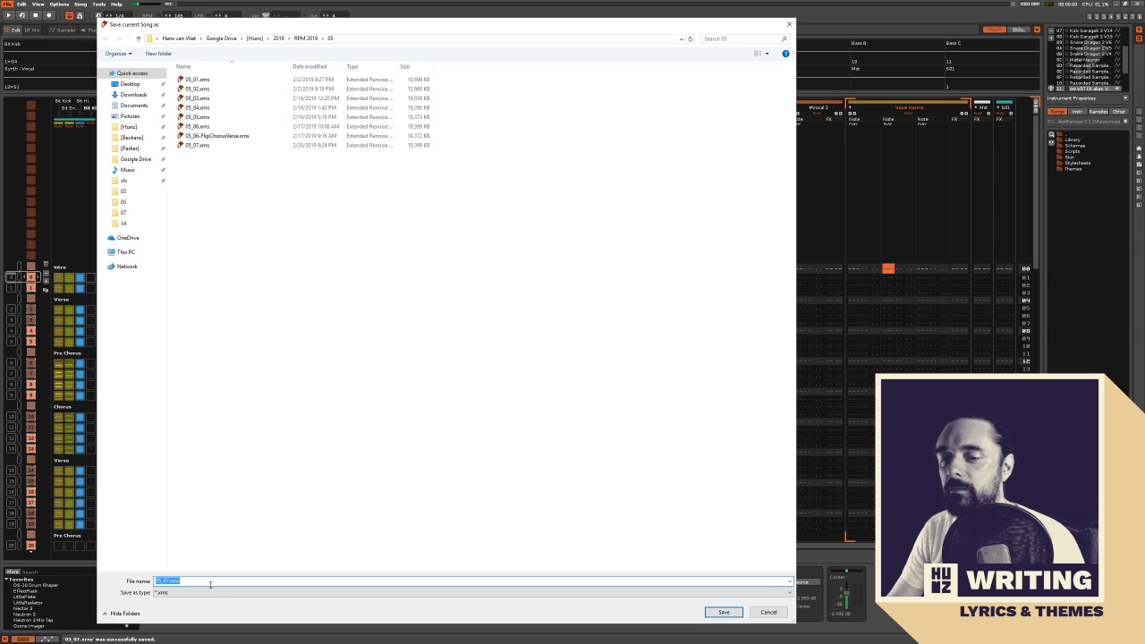
click(767, 612)
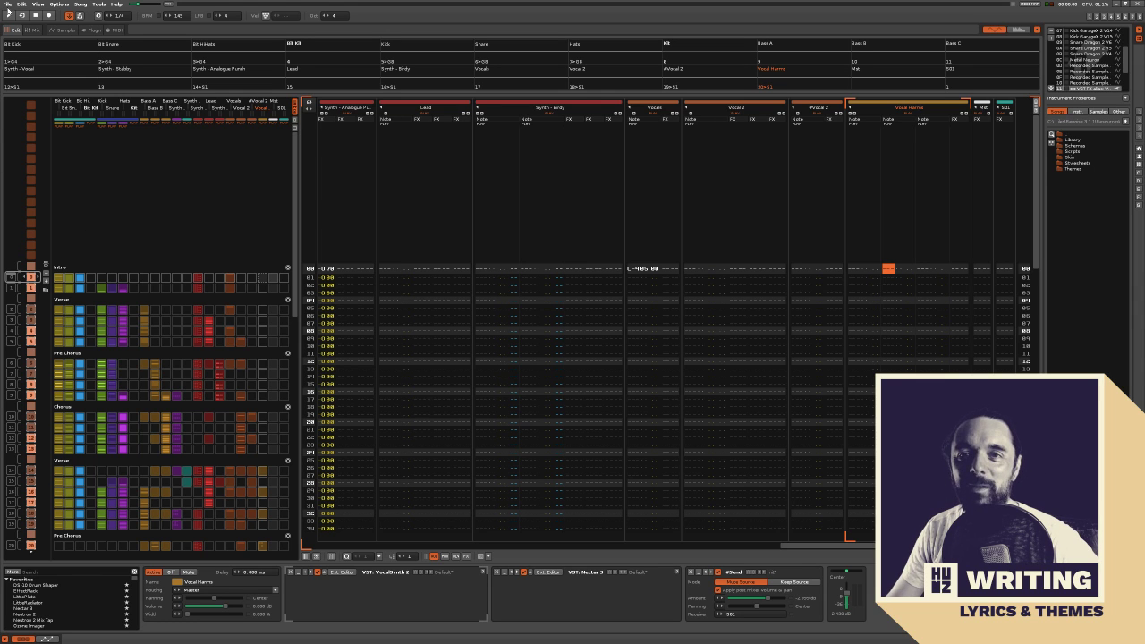
Render the selected pattern sequence to disk in real time, with the RPM 2019 subfolder 05 as the destination
click(7, 4)
click(43, 104)
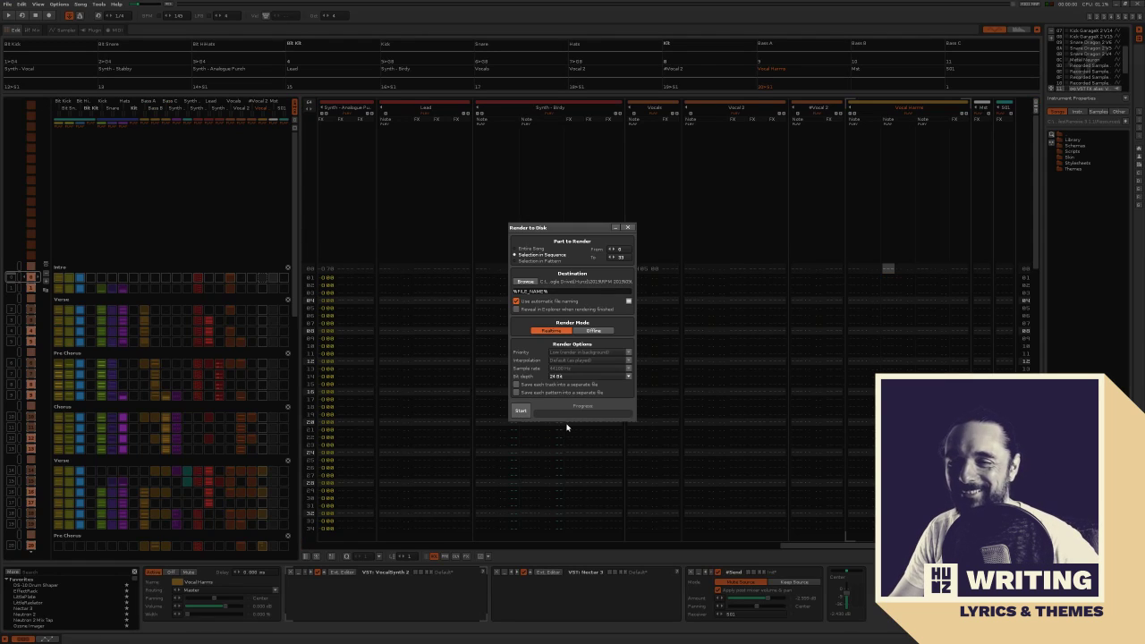
click(524, 283)
scroll(677, 502, down, 5)
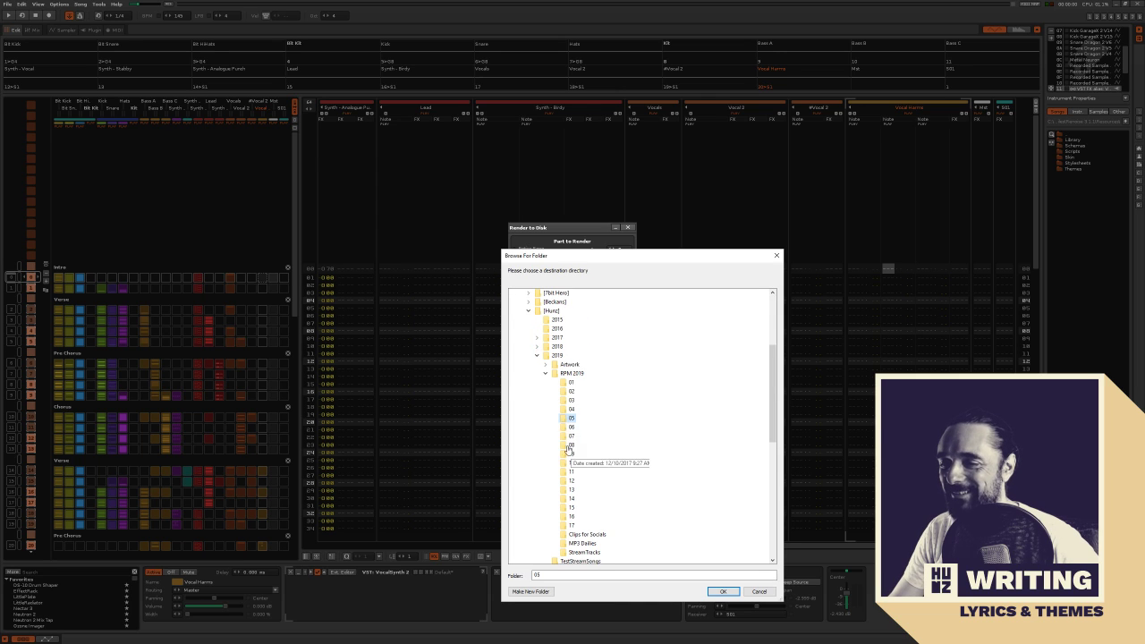
click(721, 593)
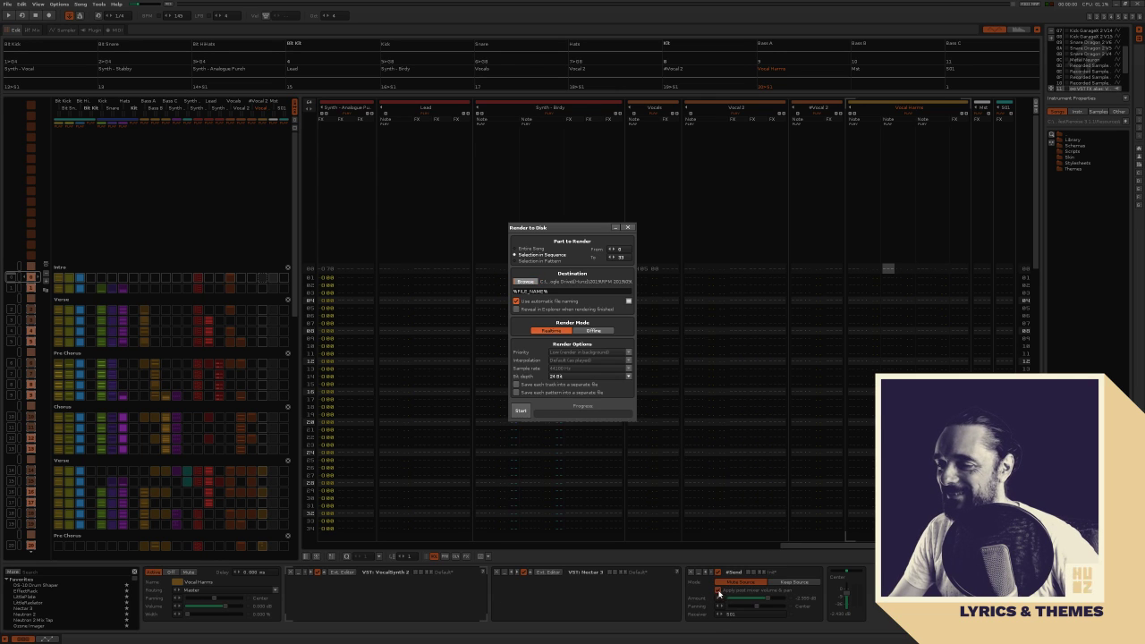
click(521, 412)
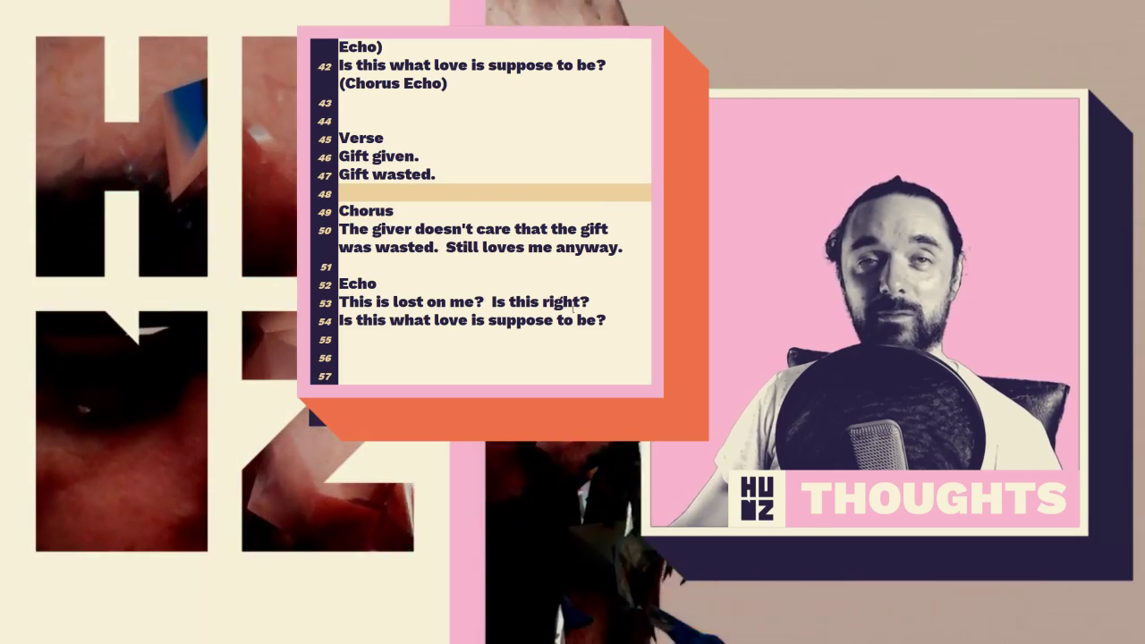
Review the verse, chorus and echo lyric ideas on lines 45 to 54 of the notes
drag(604, 320, 338, 138)
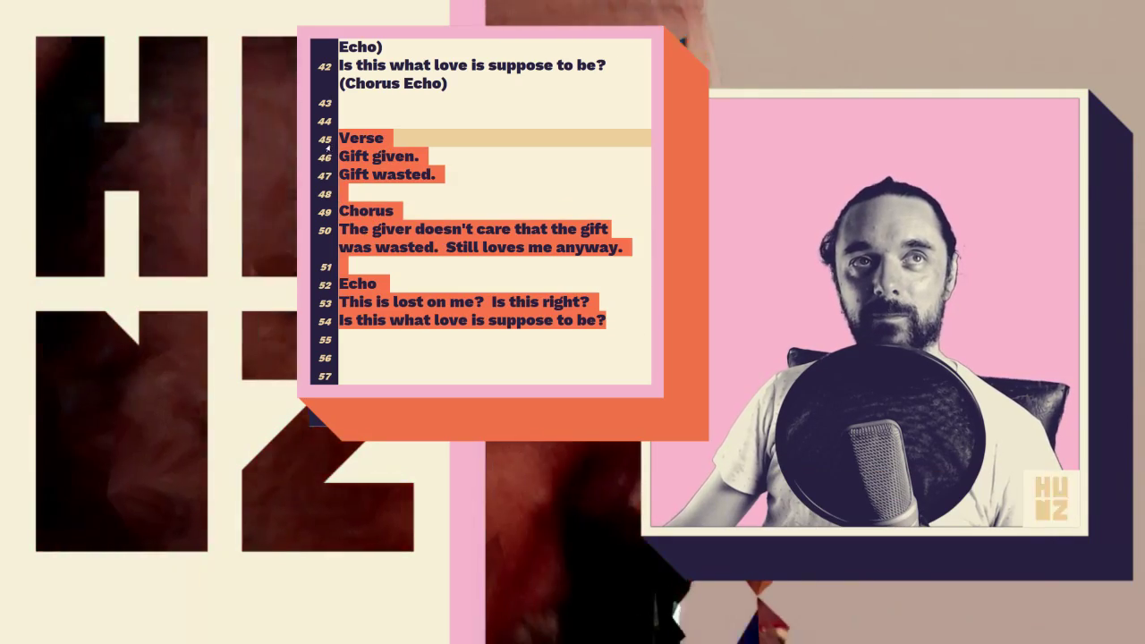
click(423, 195)
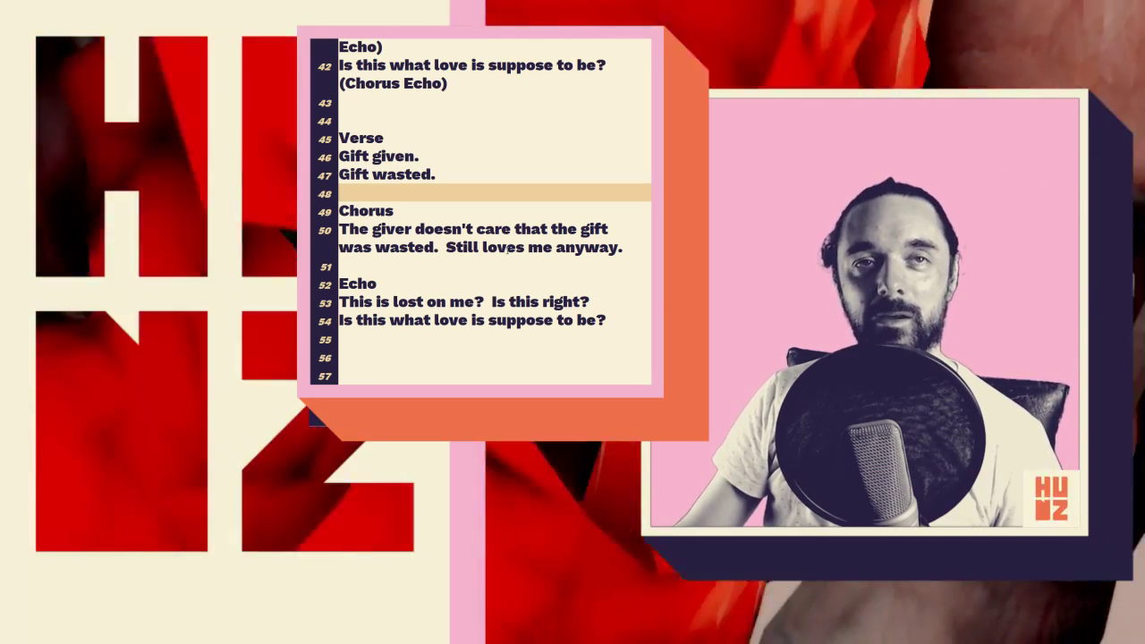
drag(621, 320, 350, 300)
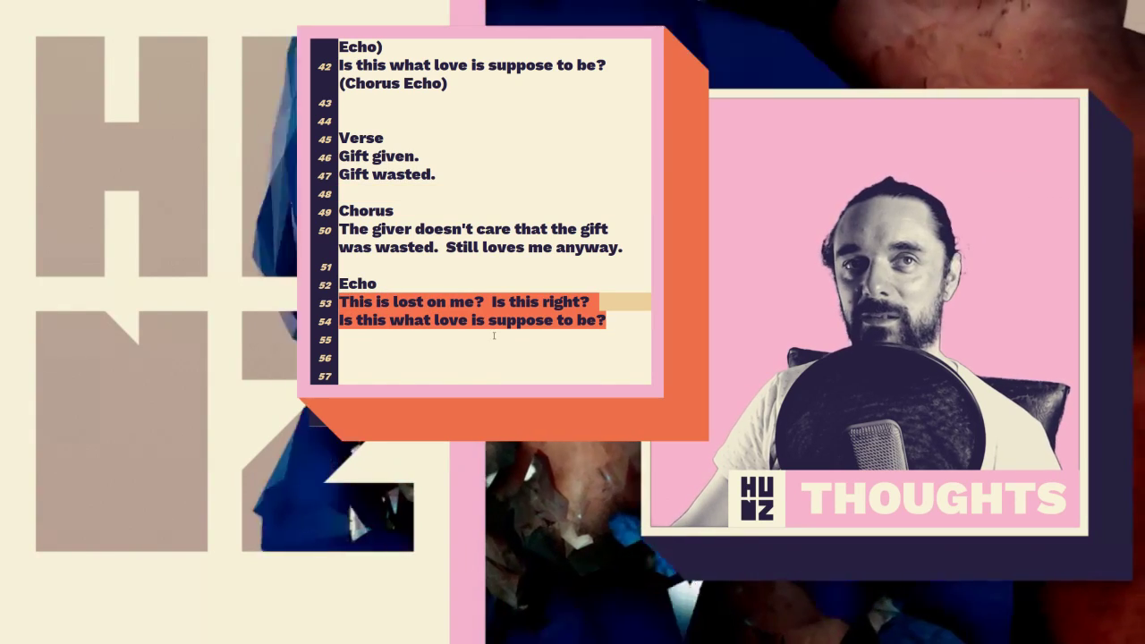
click(601, 327)
Return to the start of the notes and read through the early lyric ideas, including the love description and its lyric examples
scroll(402, 218, up, 15)
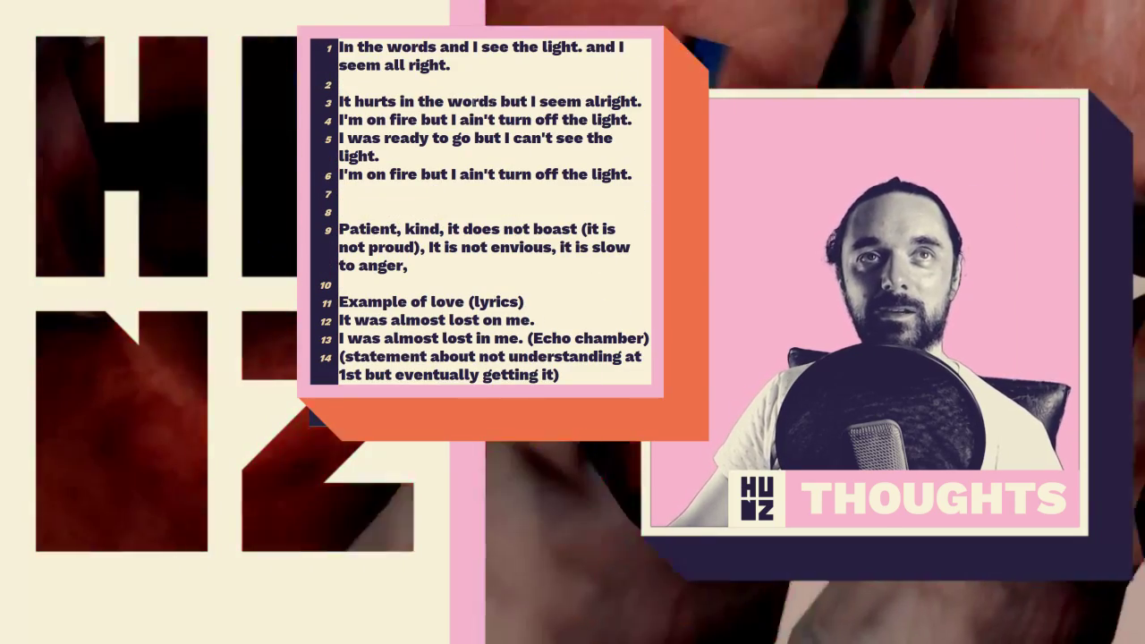
click(542, 99)
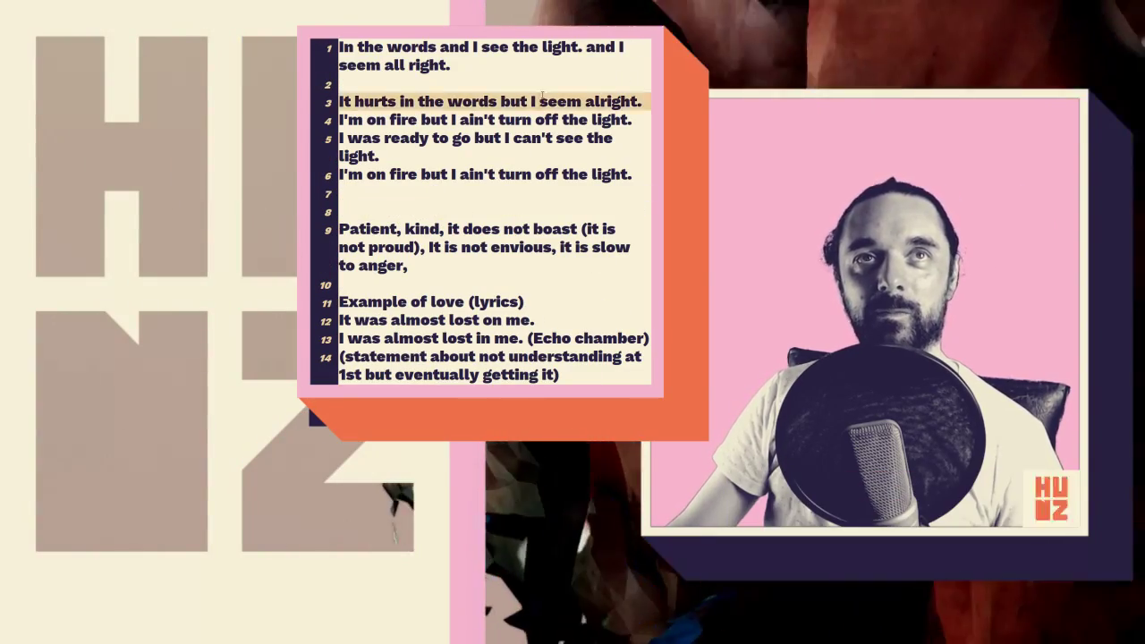
click(403, 71)
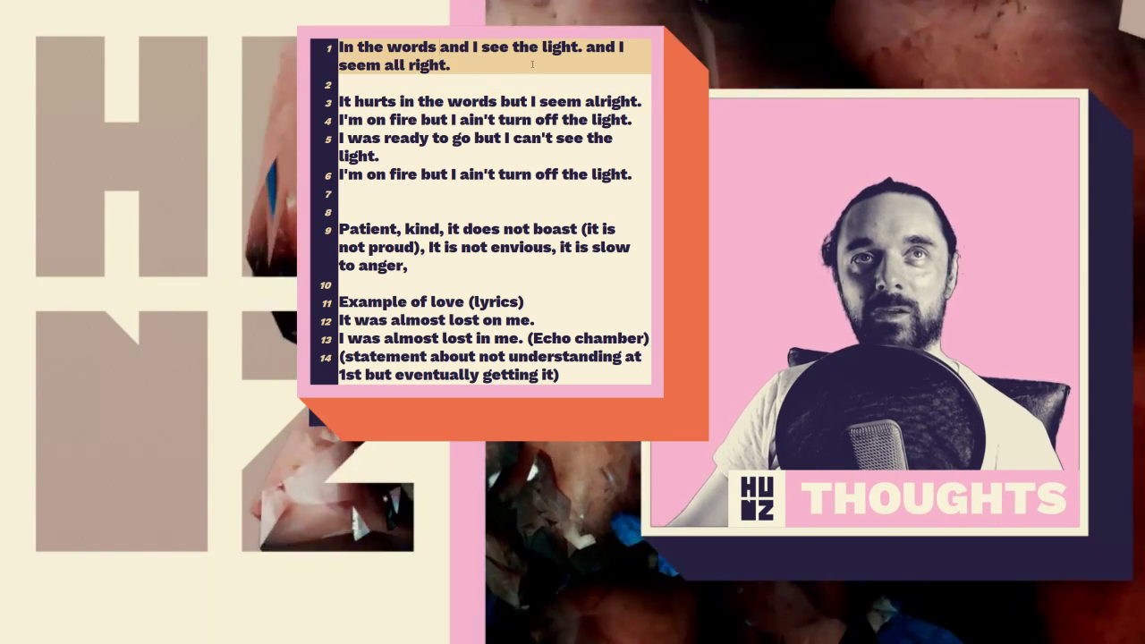
click(536, 119)
drag(445, 120, 632, 121)
click(381, 145)
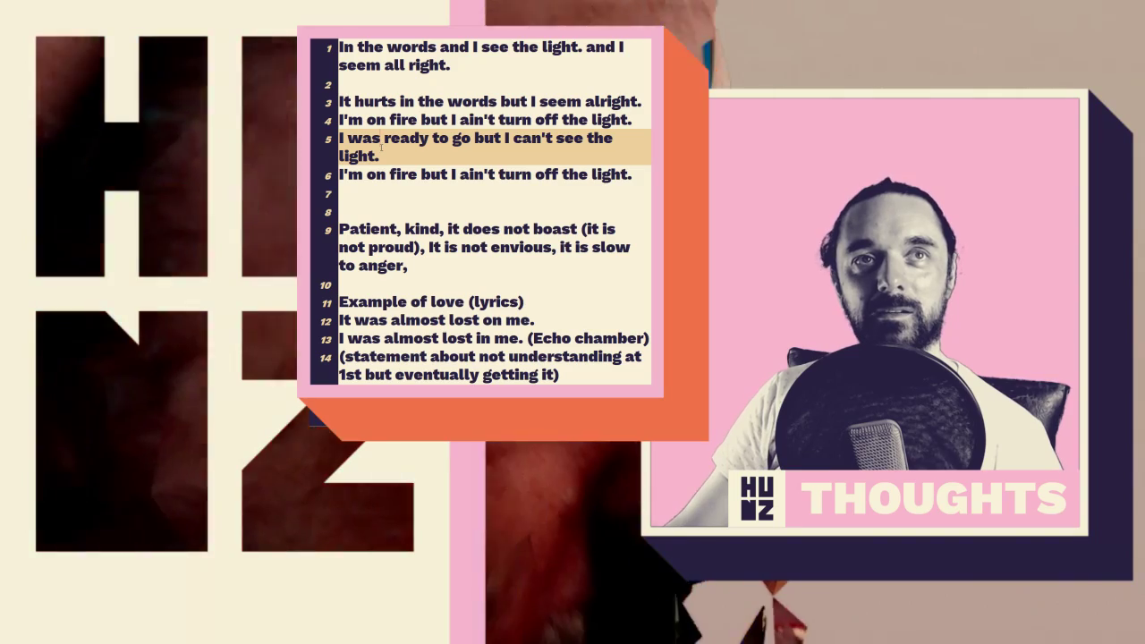
click(398, 175)
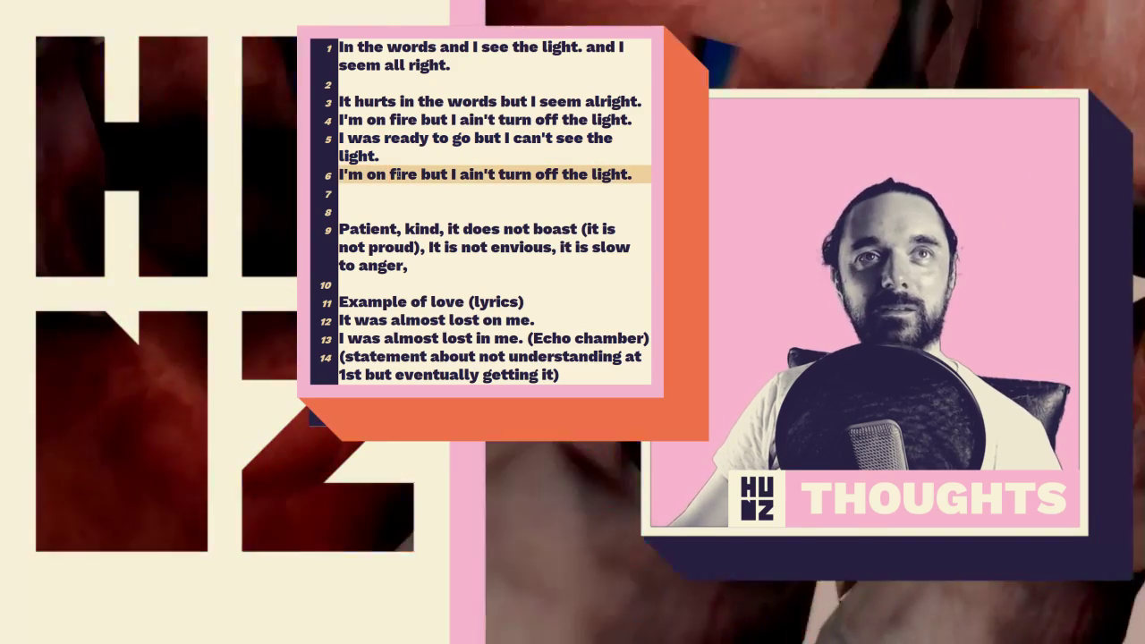
scroll(398, 174, down, 2)
click(419, 163)
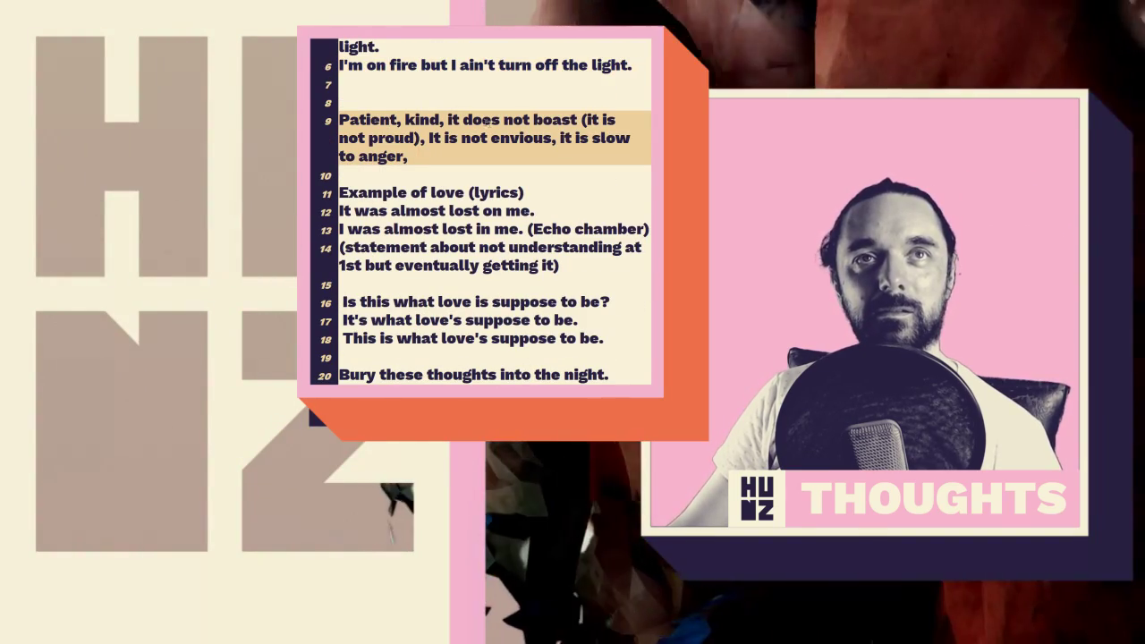
drag(418, 158, 407, 119)
click(407, 119)
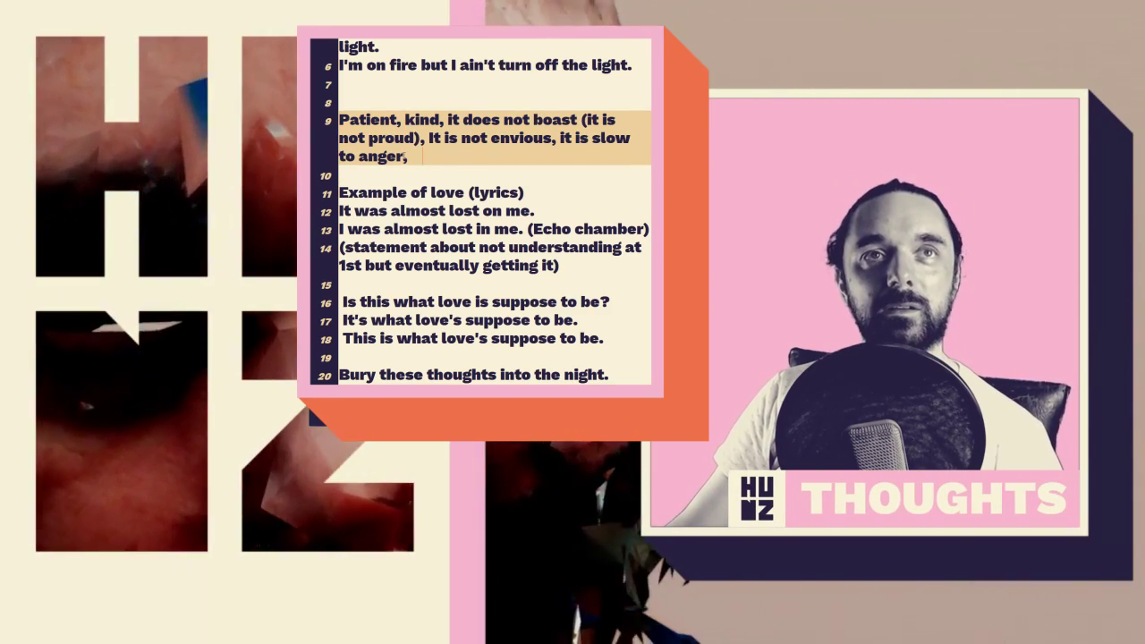
click(371, 177)
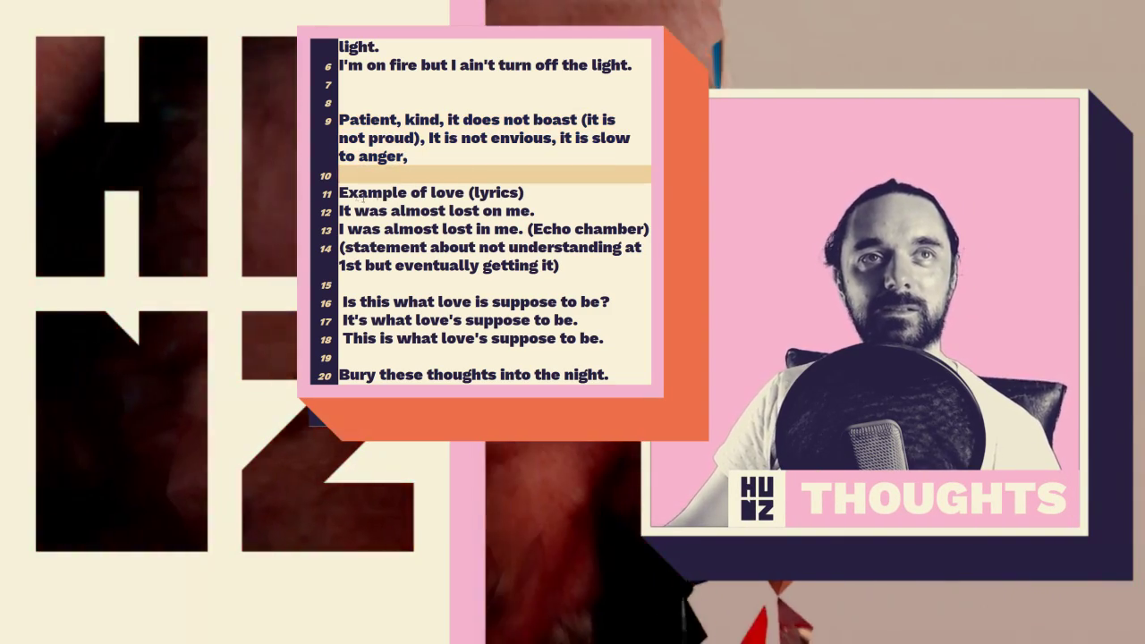
drag(525, 192, 358, 192)
scroll(506, 191, down, 2)
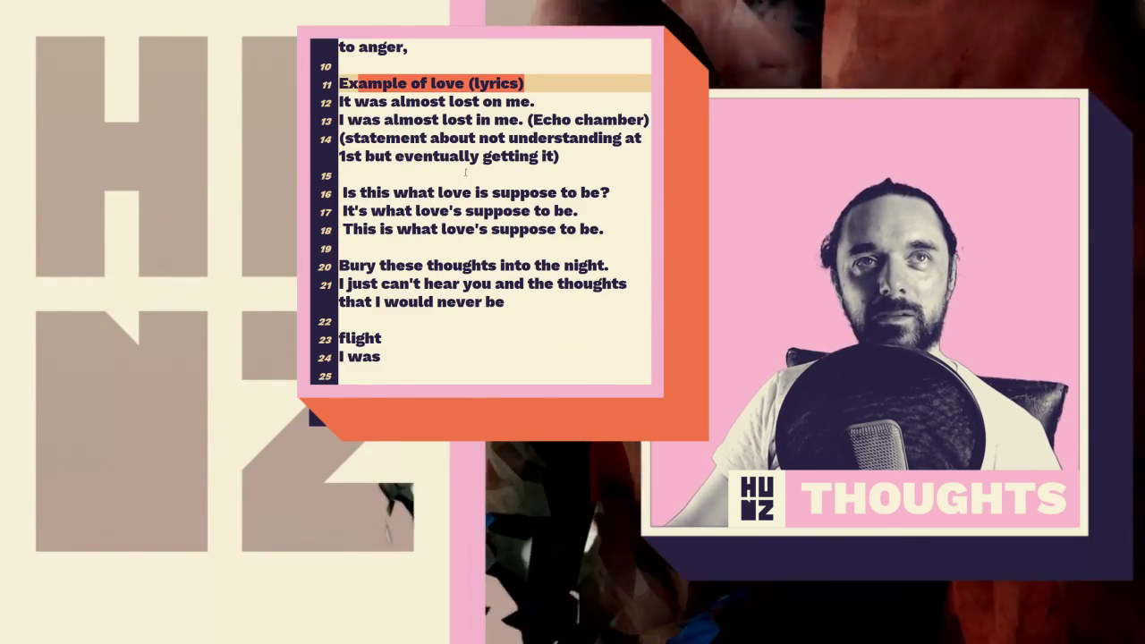
scroll(488, 154, down, 2)
scroll(515, 376, up, 6)
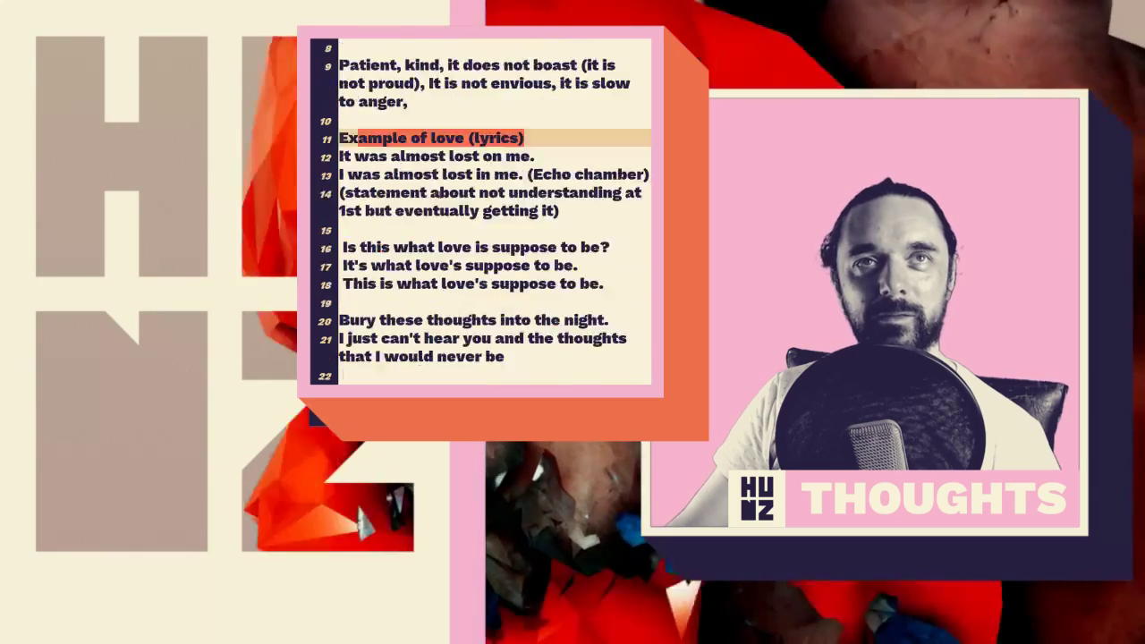
Insert two lines above the first lyric of the notes and write "Echo Chamber" on line 1
click(370, 48)
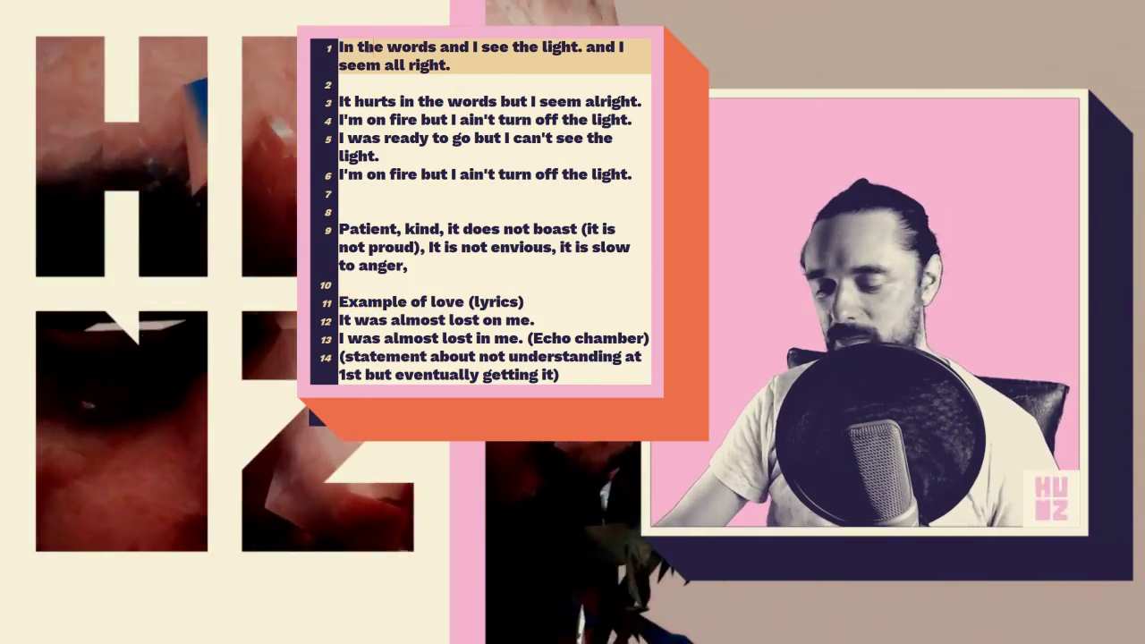
key(Return)
key(Return)
key(Up)
key(Up)
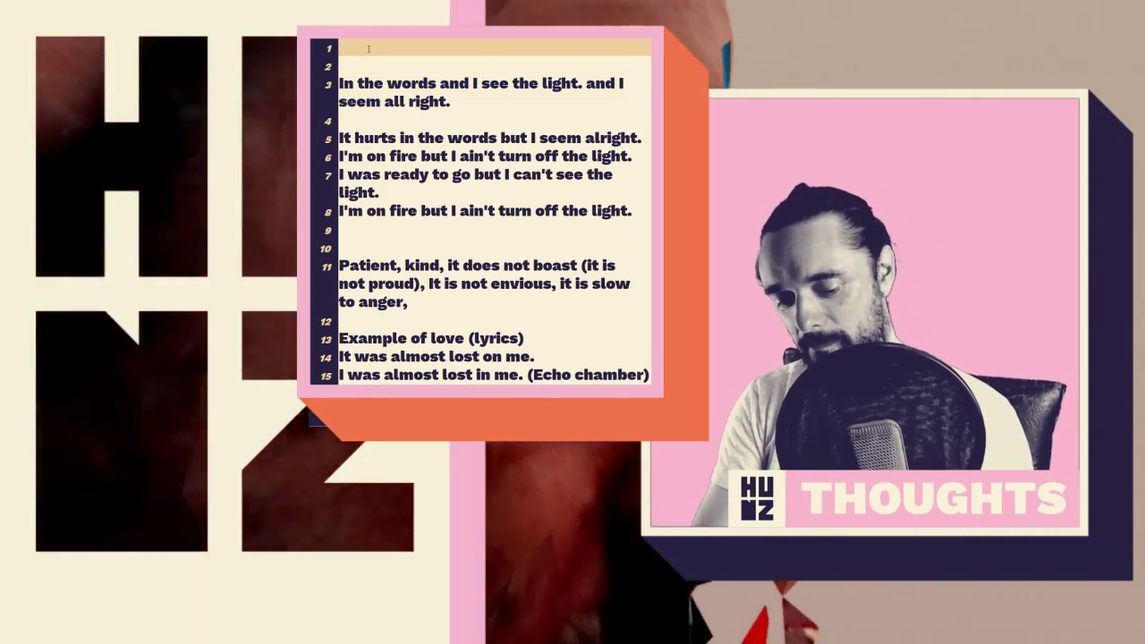
text(Echo Chamge)
key(BackSpace)
key(BackSpace)
key(BackSpace)
key(BackSpace)
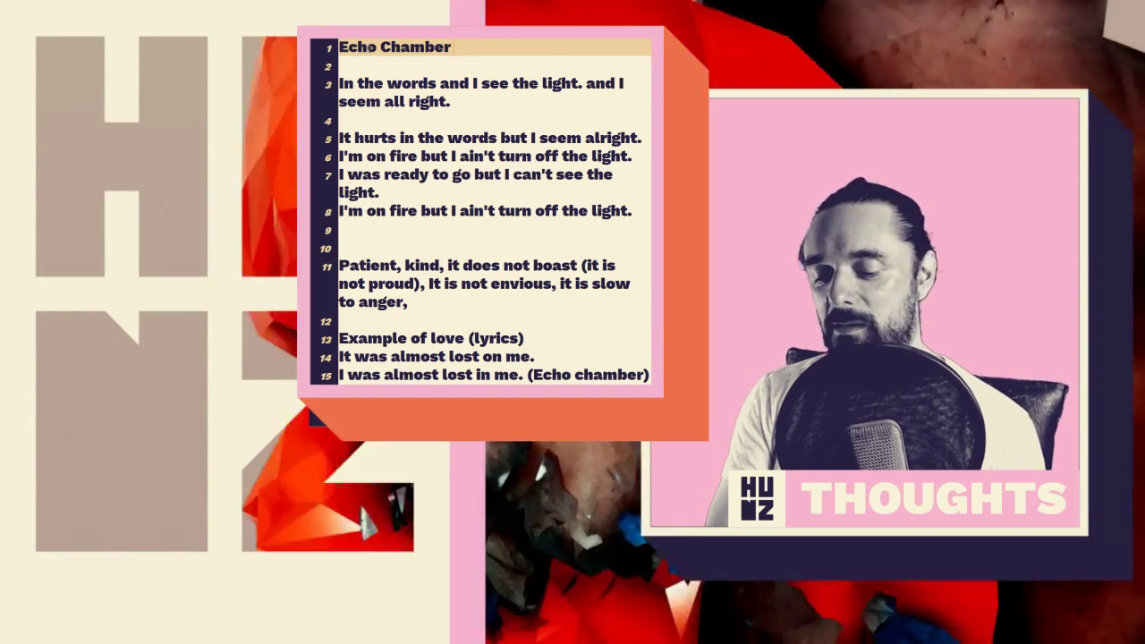
Add "Audio Looping" on the line below "Echo Chamber", followed by a new blank line
key(Return)
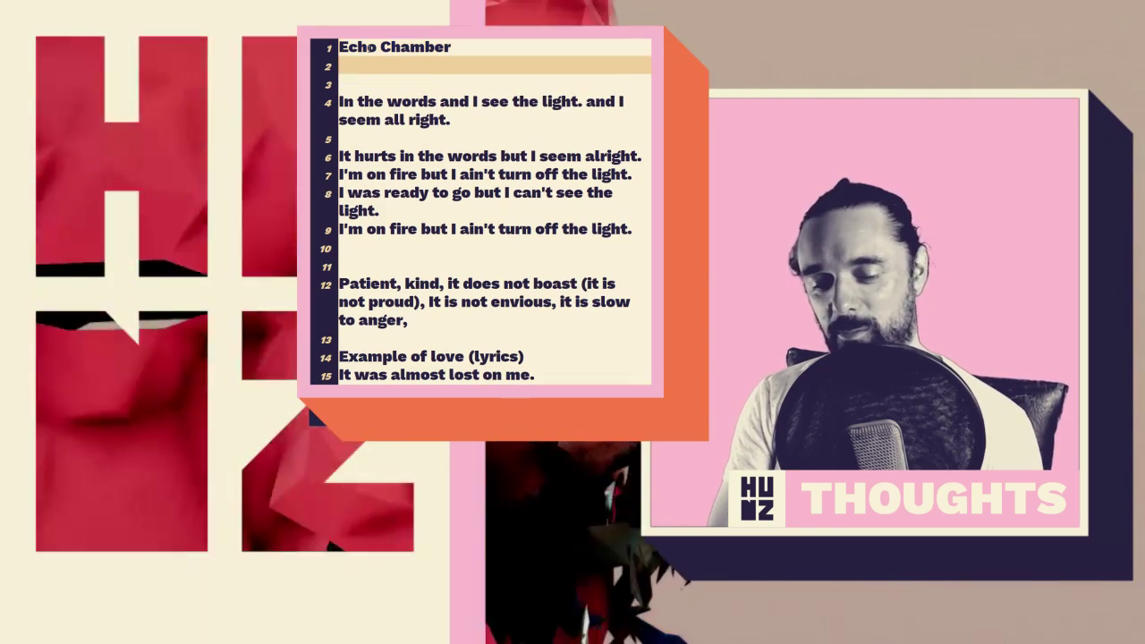
text(Looping)
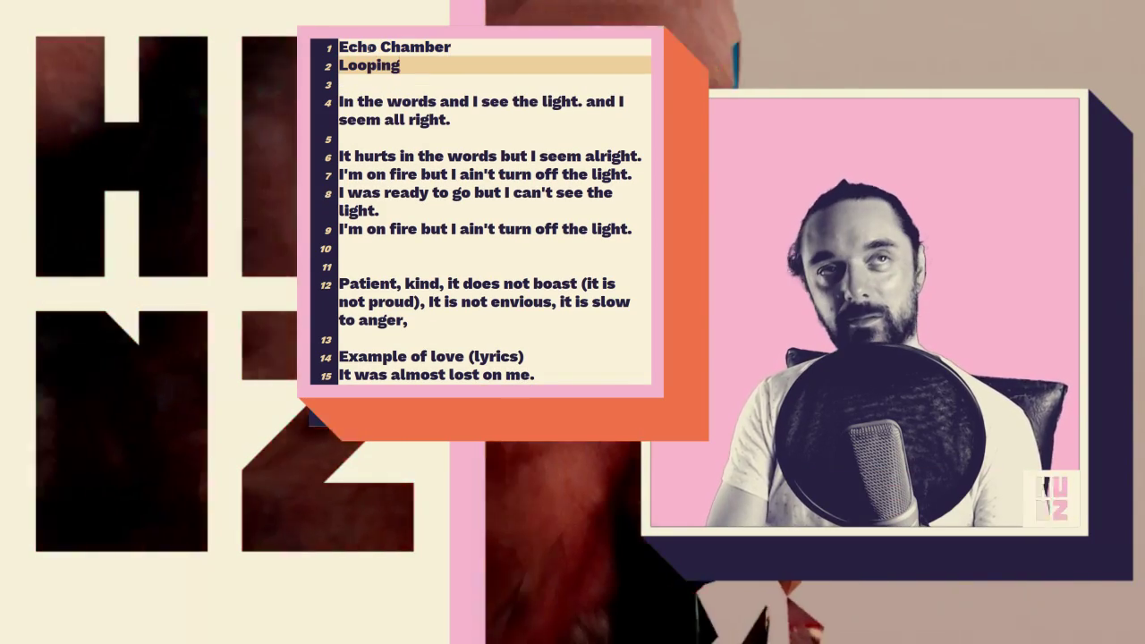
key(Home)
text(Audio)
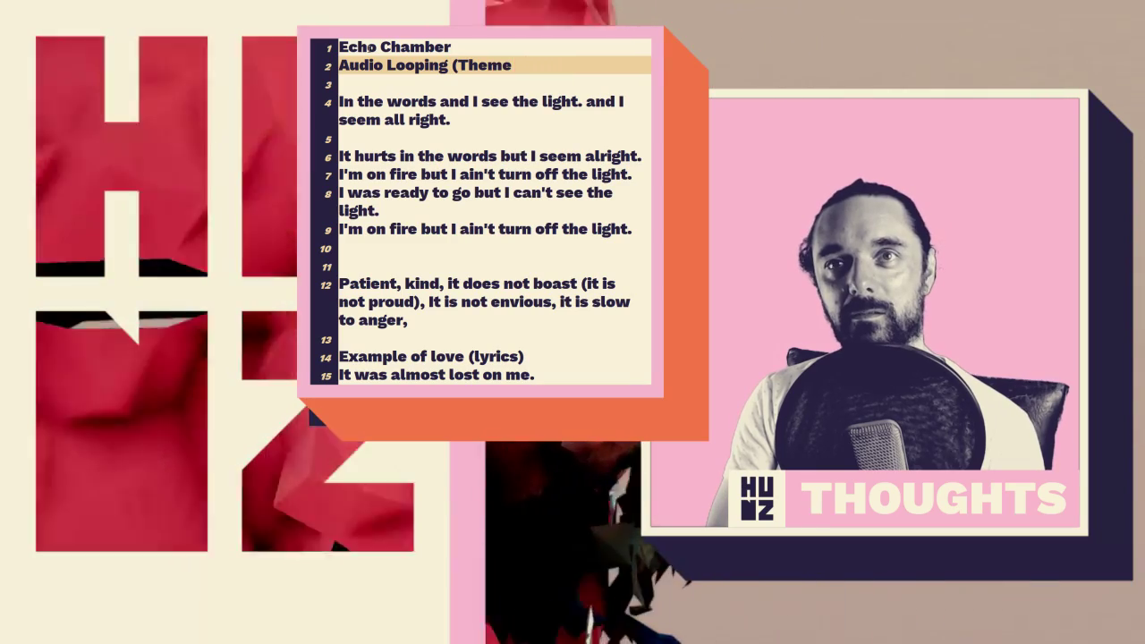
key(BackSpace)
key(BackSpace)
key(BackSpace)
key(BackSpace)
key(BackSpace)
key(BackSpace)
key(BackSpace)
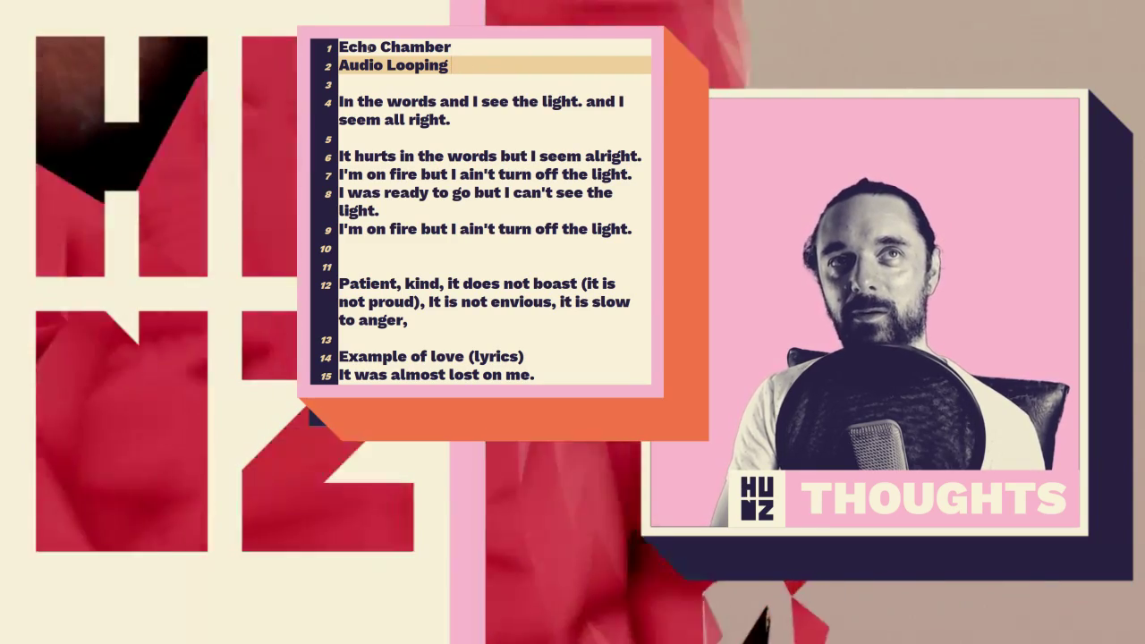
key(Return)
scroll(480, 211, down, 4)
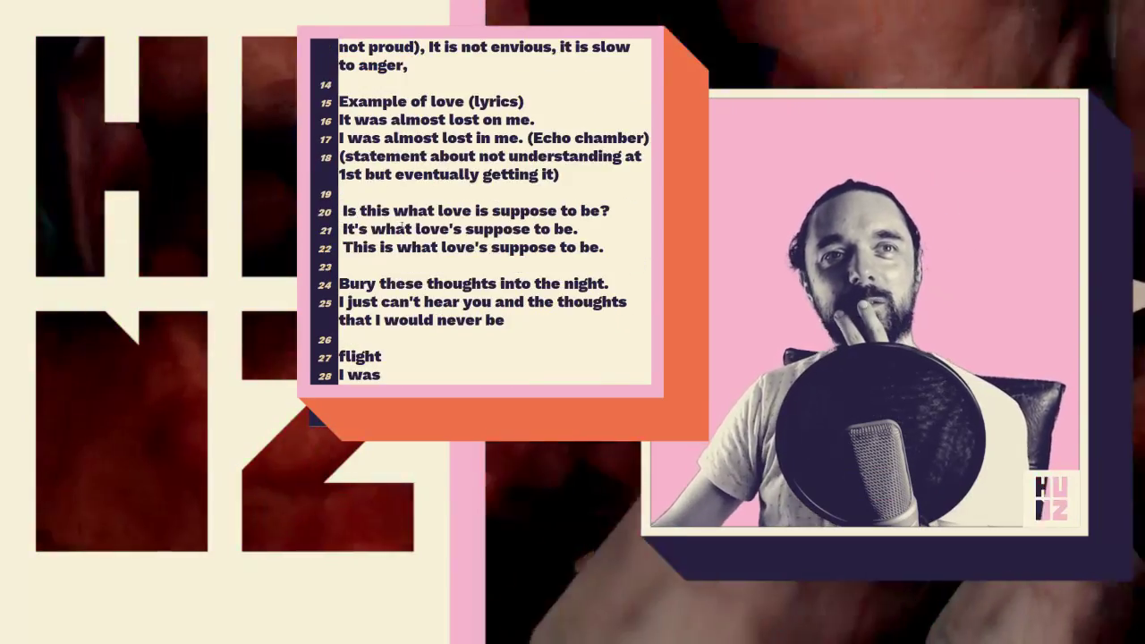
Review the lyric ideas further down the notes, through the verse section around line 50, and return to the echo chamber lyric
scroll(480, 210, down, 3)
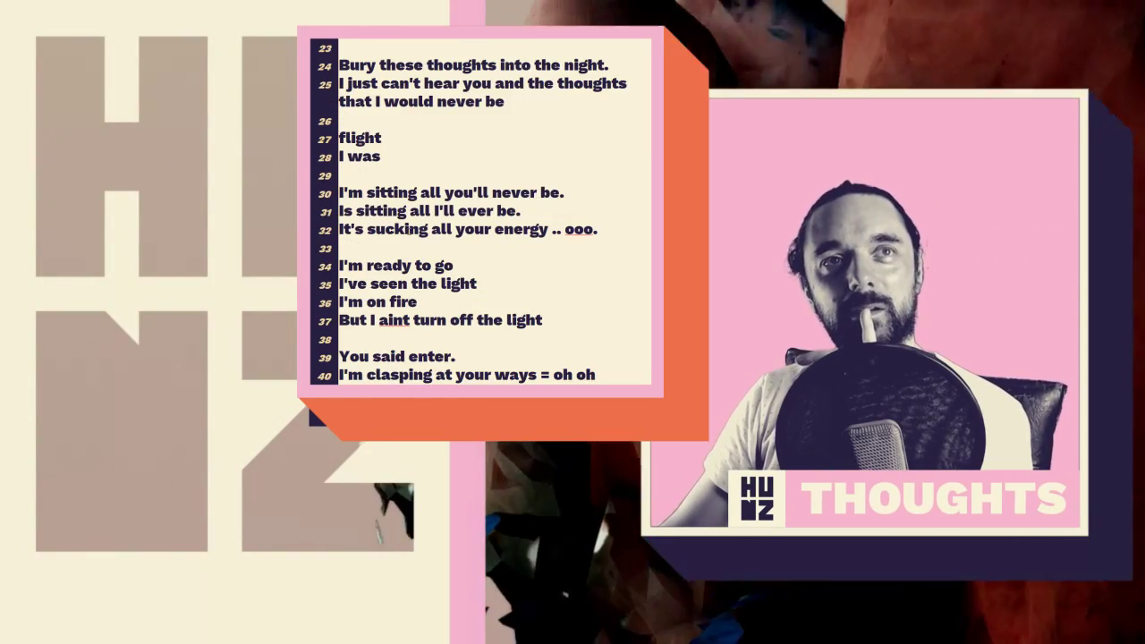
scroll(480, 210, down, 3)
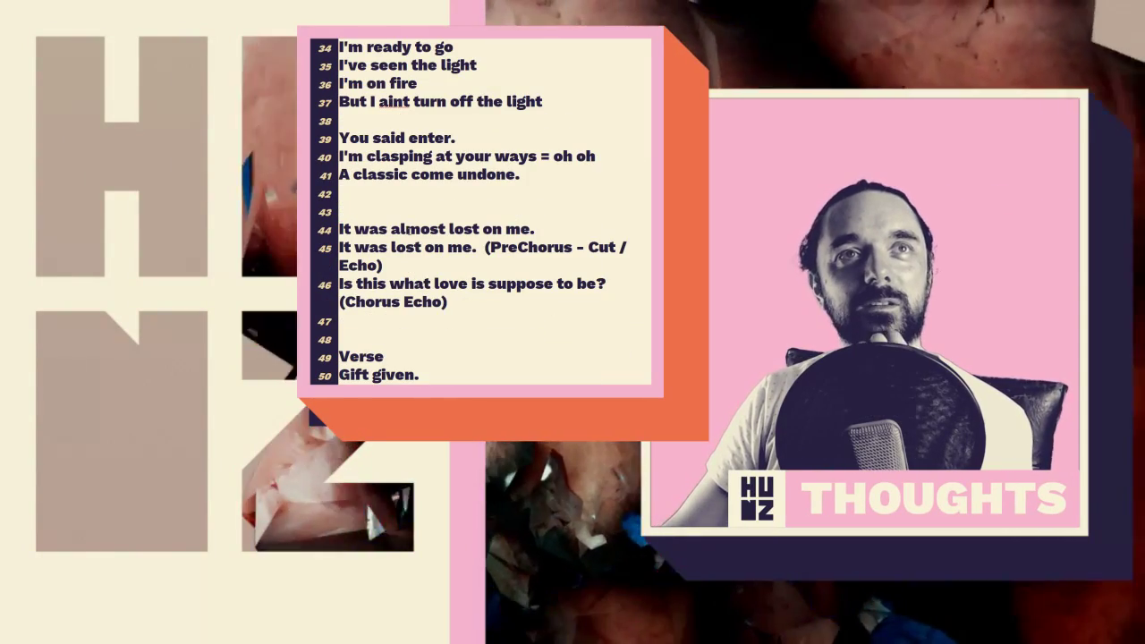
scroll(480, 210, down, 3)
scroll(408, 232, up, 7)
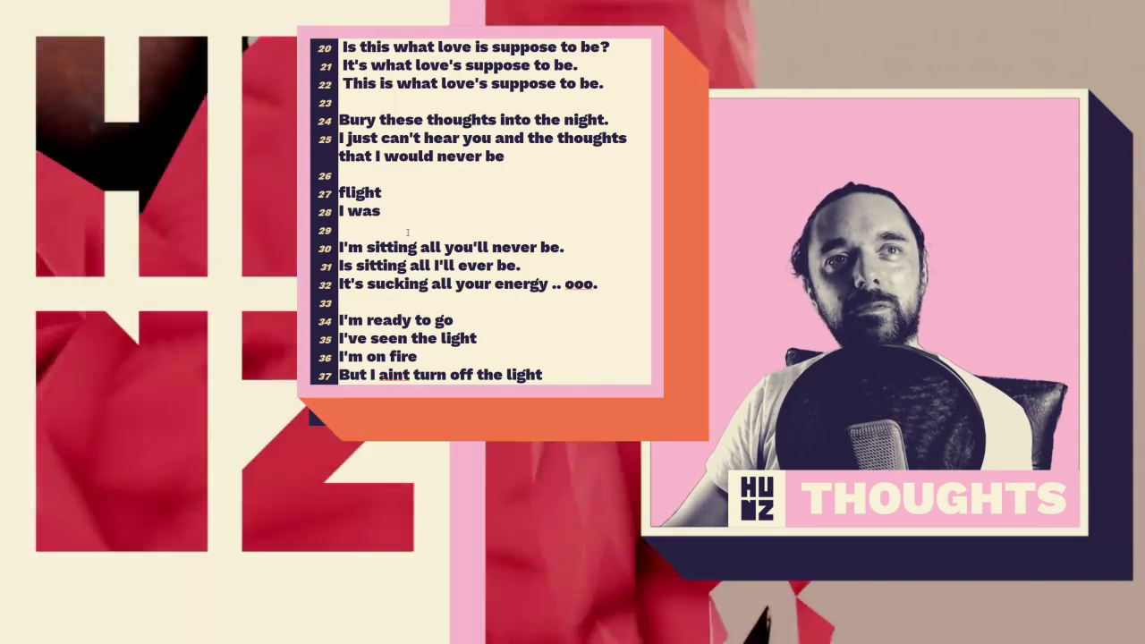
scroll(408, 231, up, 2)
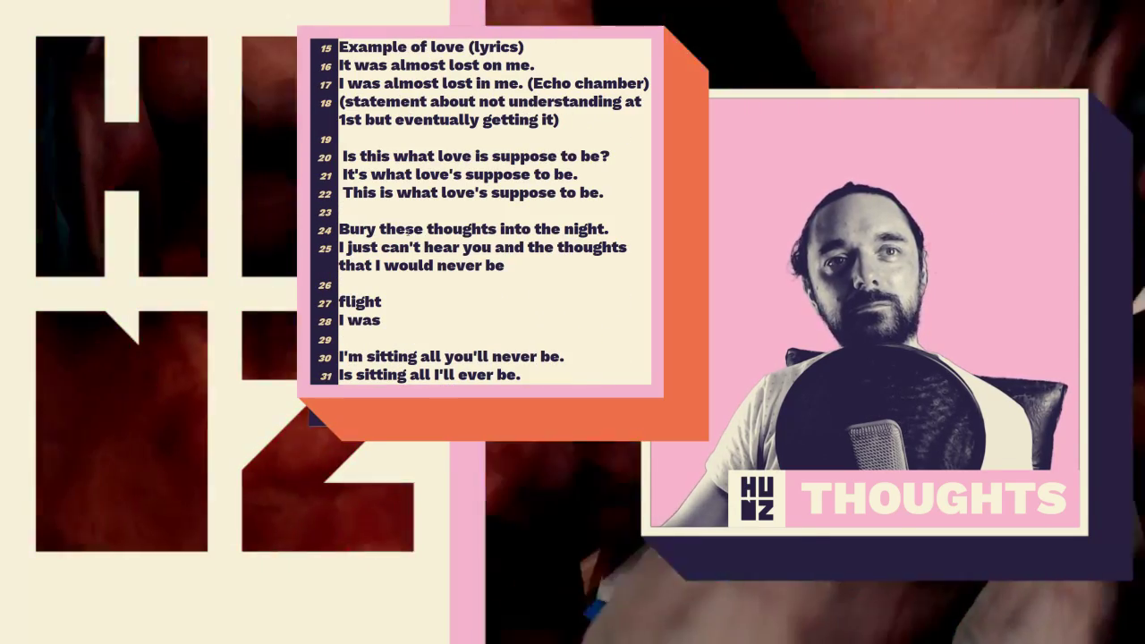
scroll(408, 231, up, 1)
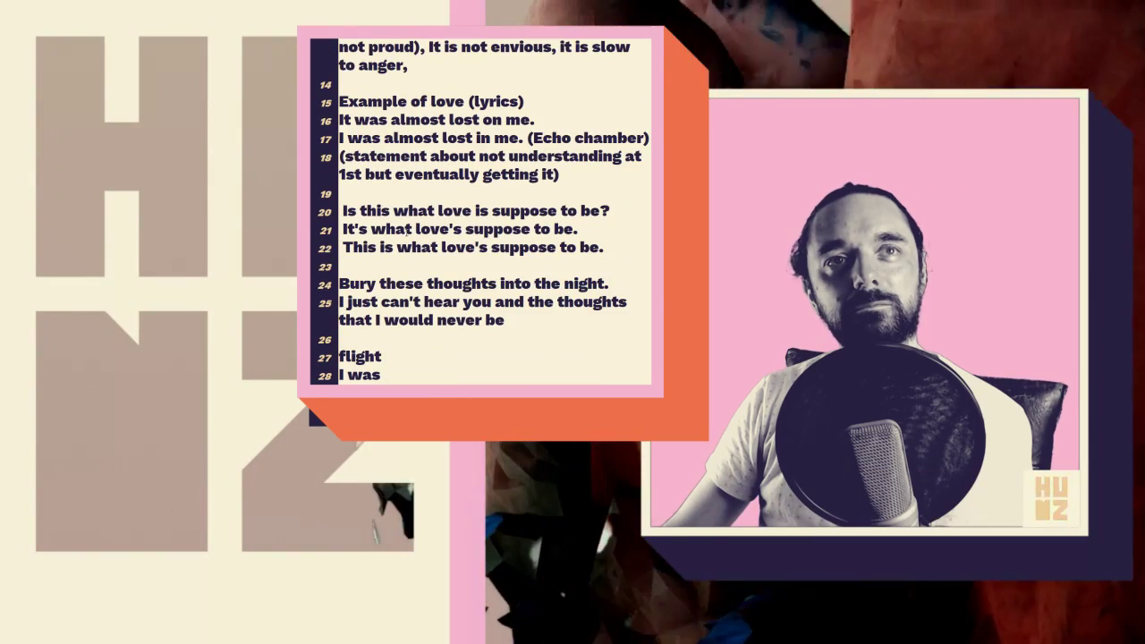
scroll(408, 231, up, 2)
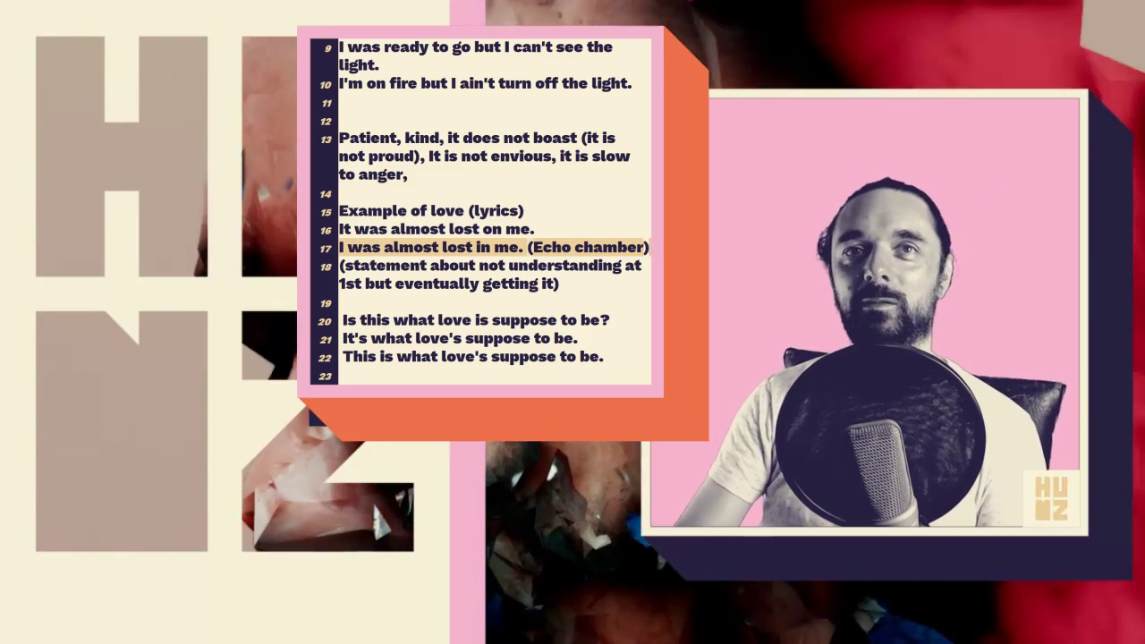
Extend the bracketed remark on line 17 to "(Echo chamber - Narcissism", removing its closing bracket and correcting the spelling of the added word
key(BackSpace)
text(- Nar)
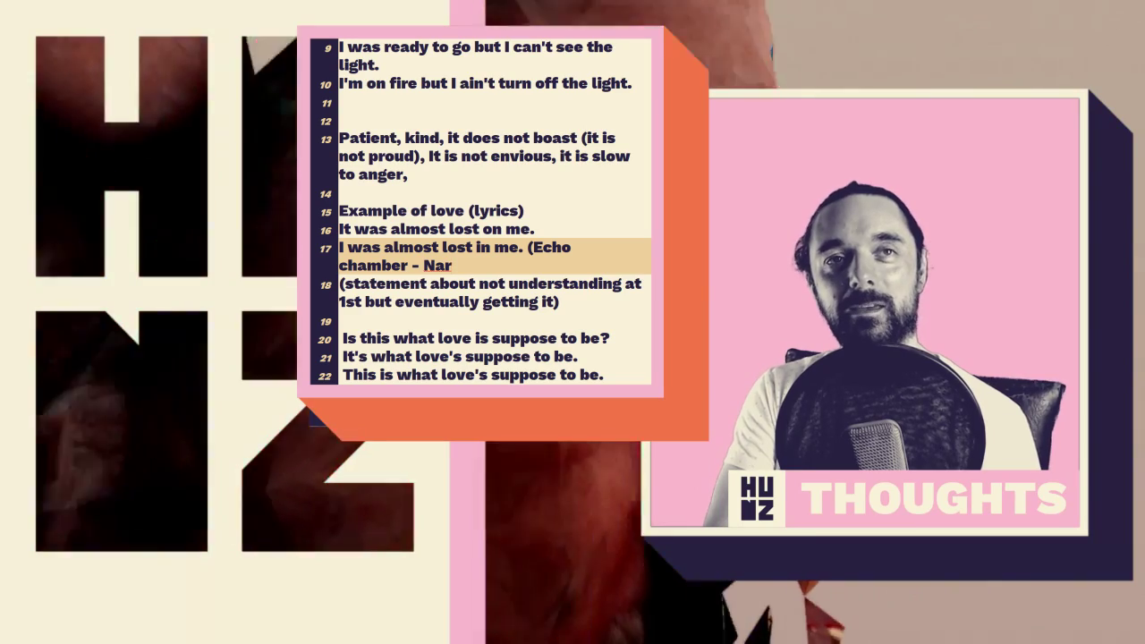
text(cis)
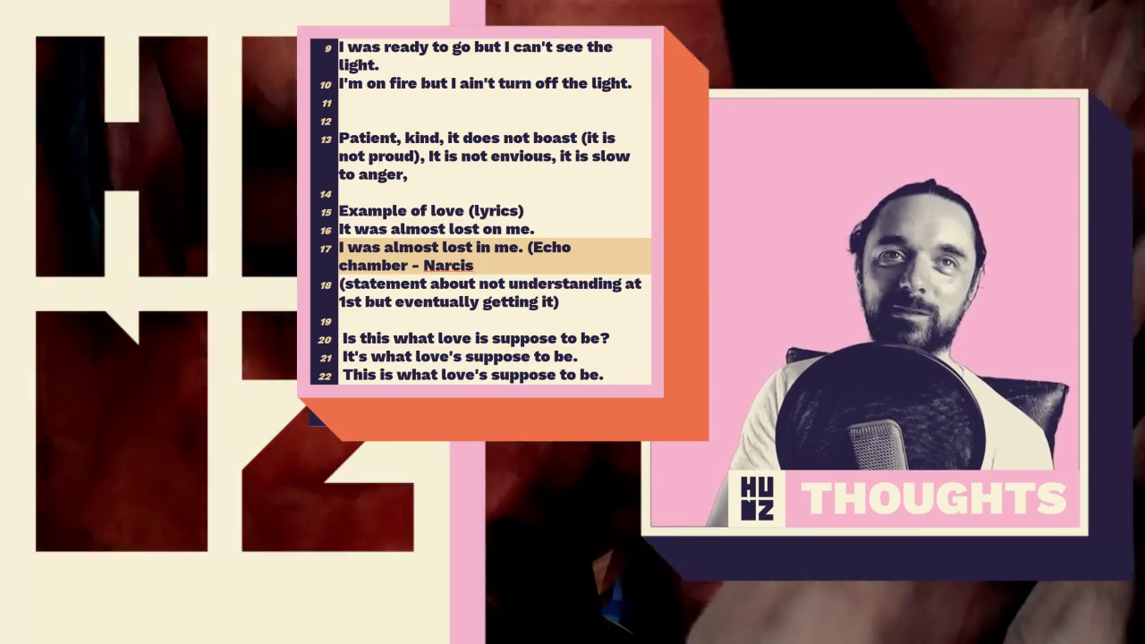
text(im)
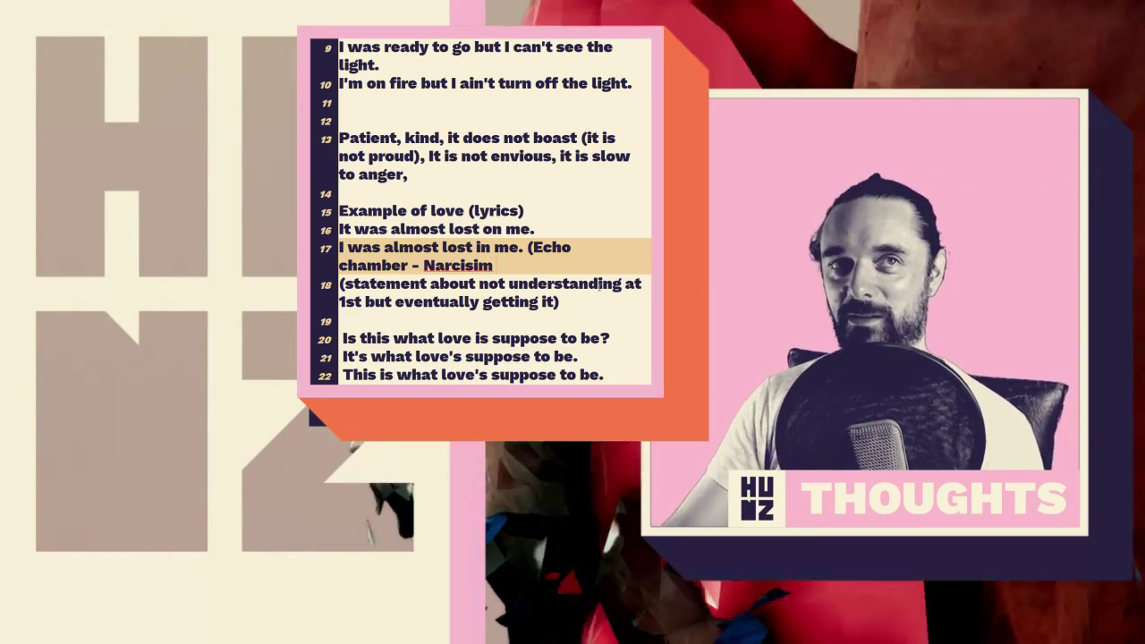
text(cisis)
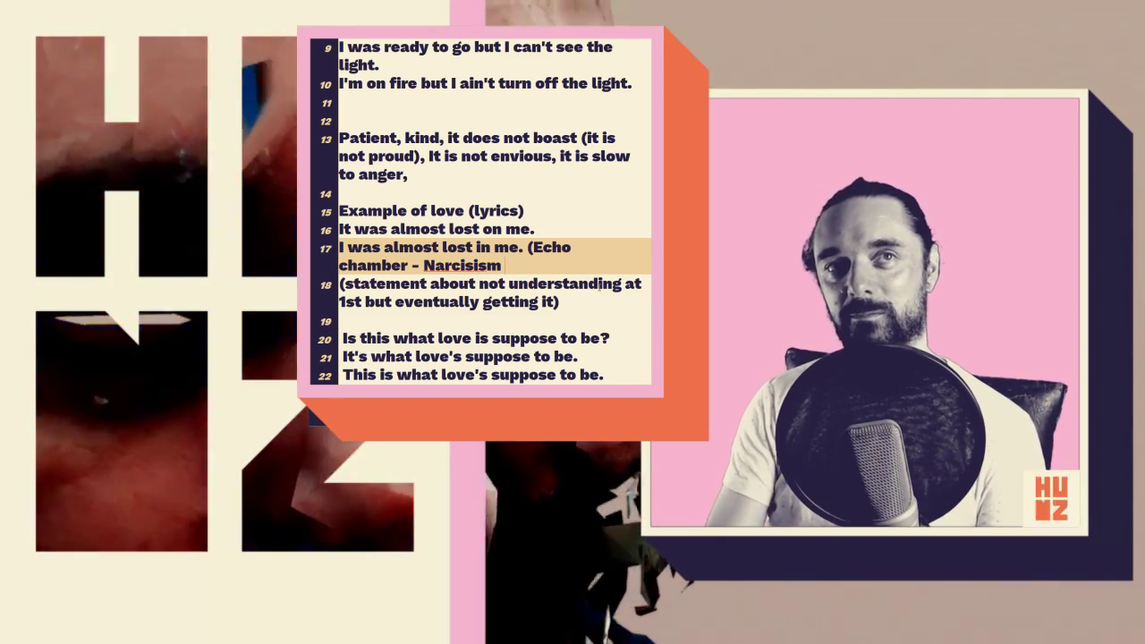
key(ctrl+shift+Left)
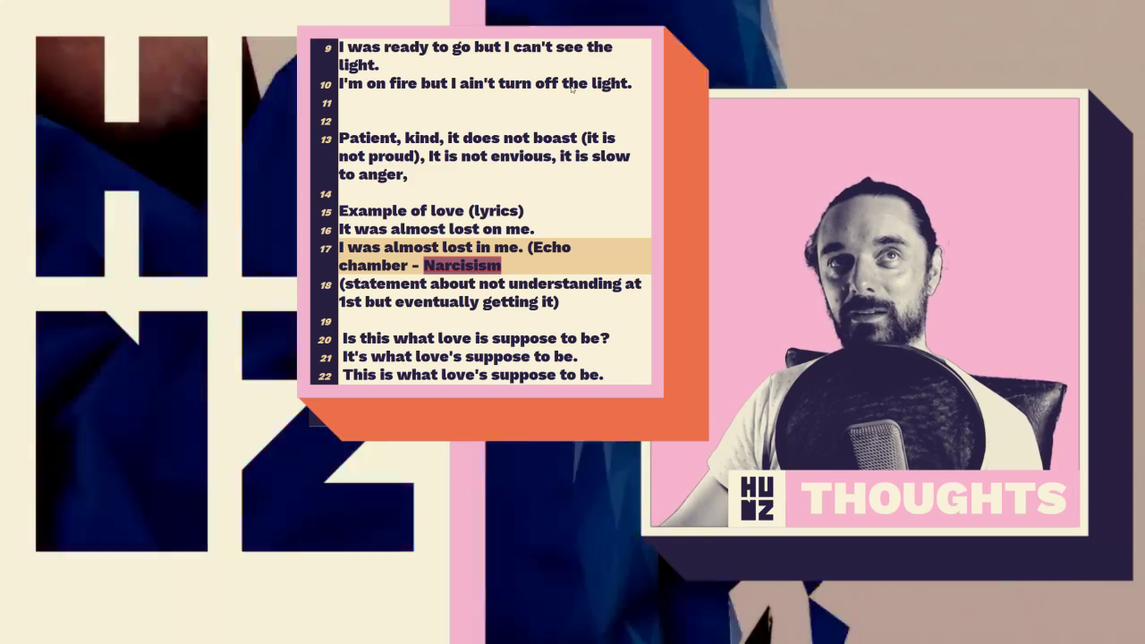
text(Narcissism)
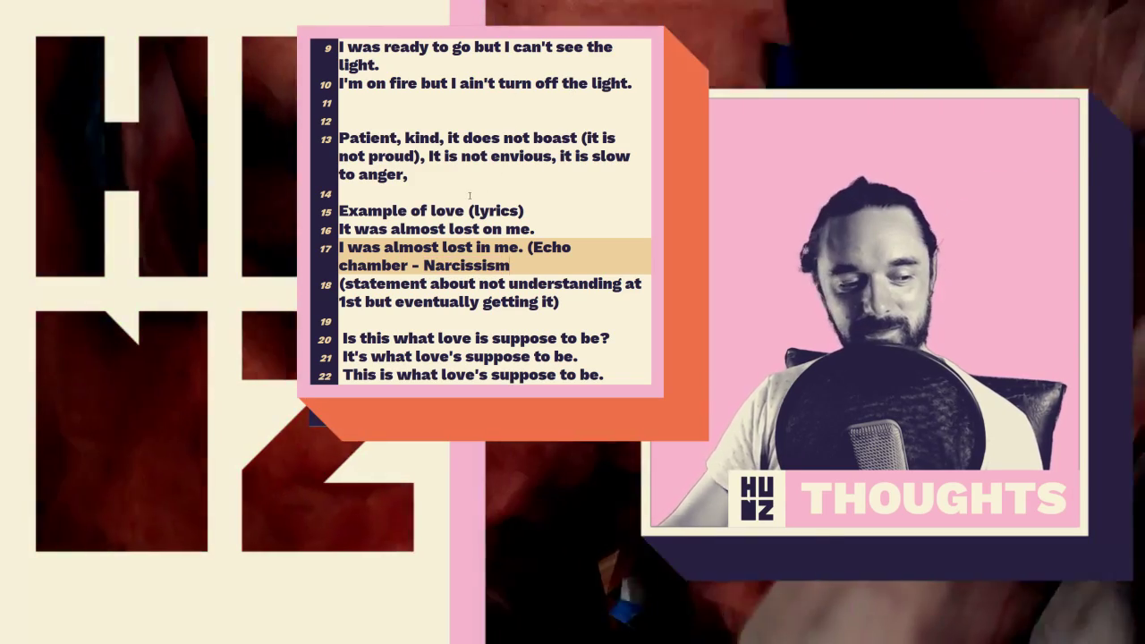
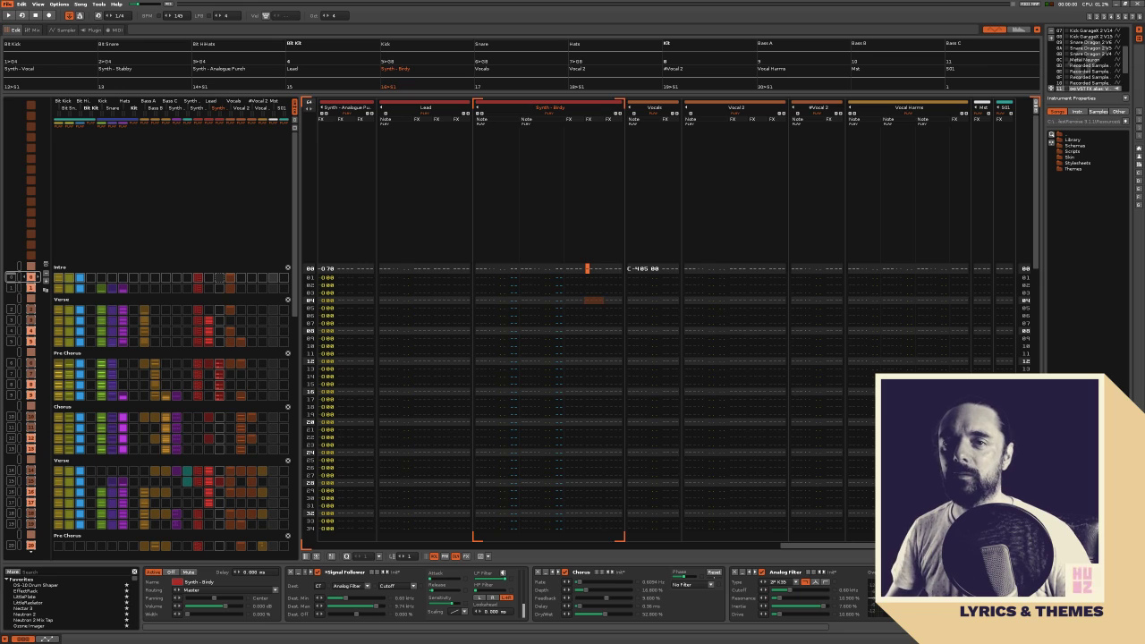
click(8, 4)
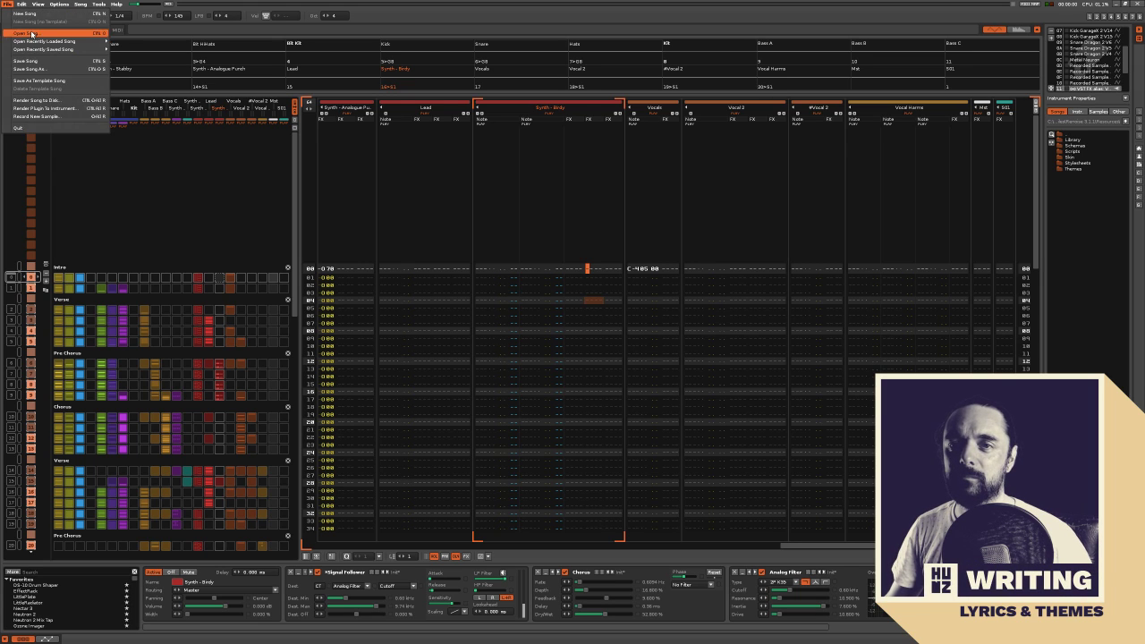
click(26, 33)
click(307, 39)
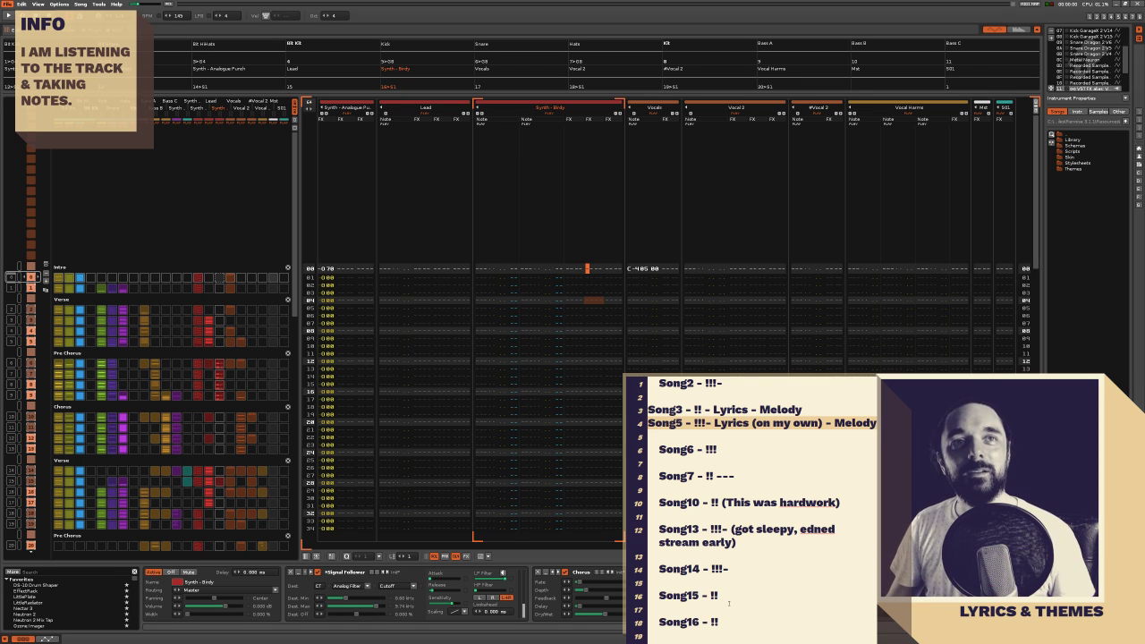
Set the Song14 rating to "!!!" in the song list notes
click(741, 571)
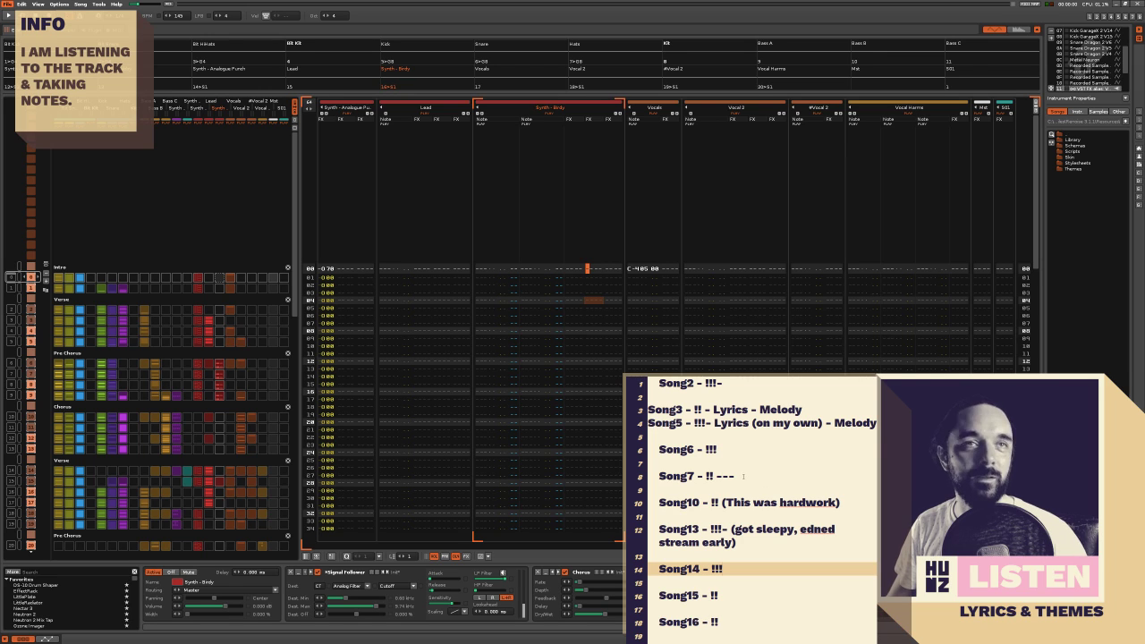
Remove the trailing dashes after "Song7 - !!" in the song ratings notes
click(742, 476)
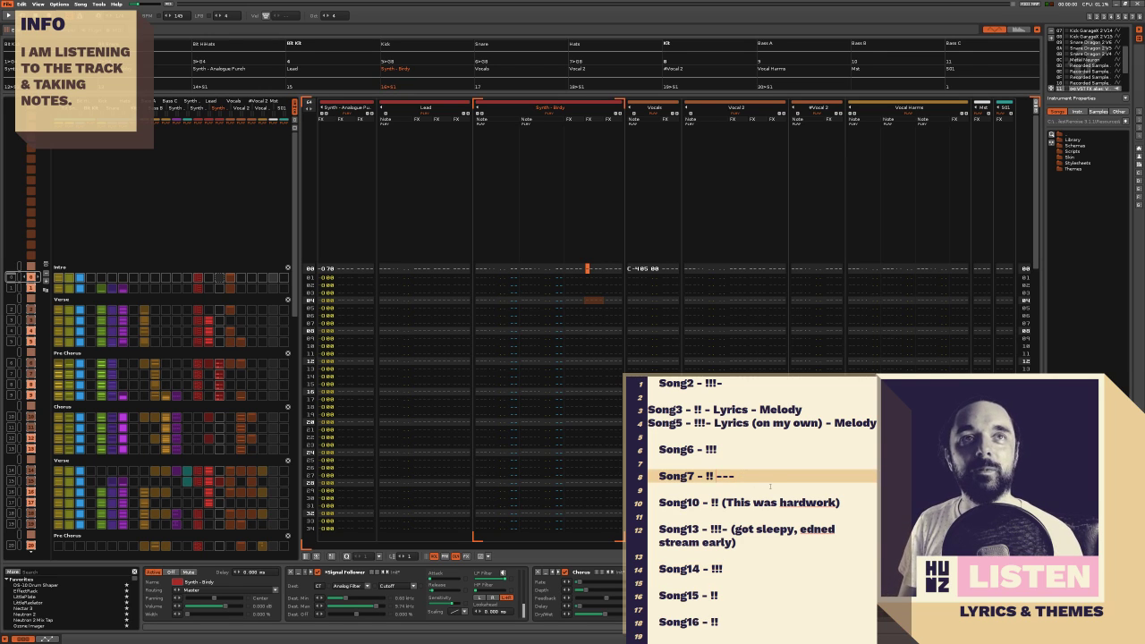
key(ctrl+shift+Left)
key(BackSpace)
key(Down)
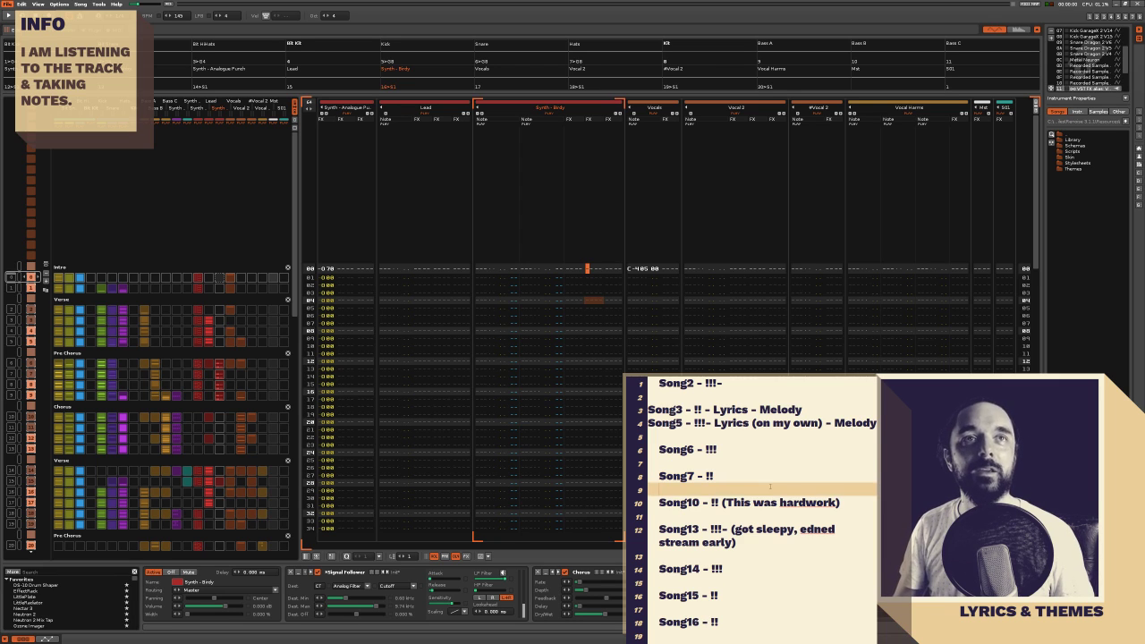
key(Up)
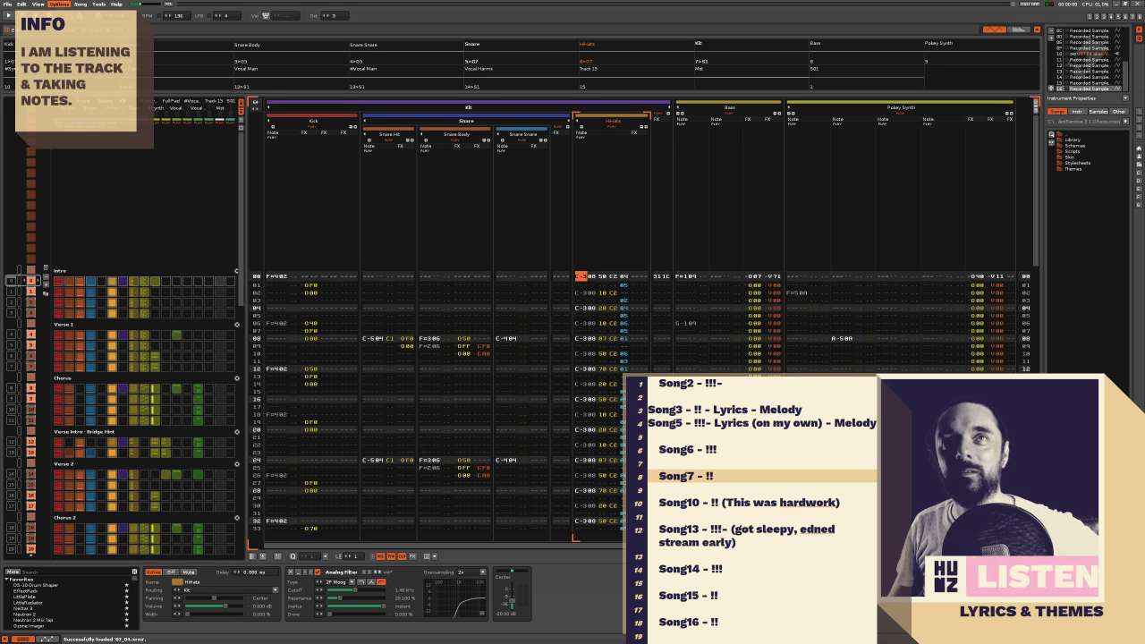
Switch to the text editor and bring up the "Struggles:" lyrics note
key(alt+Tab)
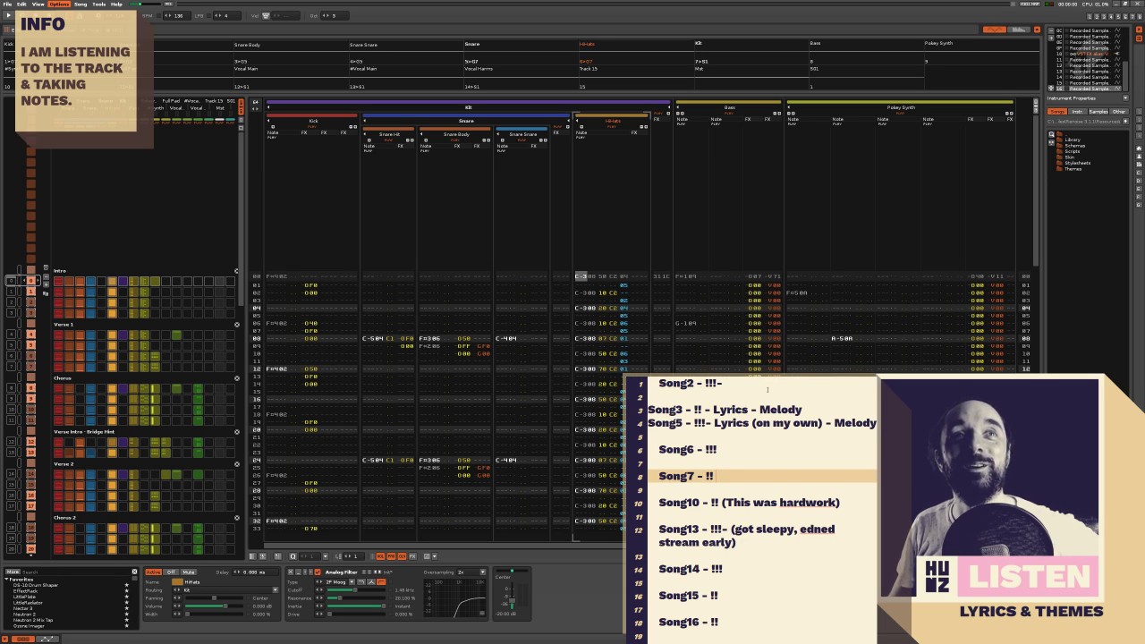
key(ctrl+Tab)
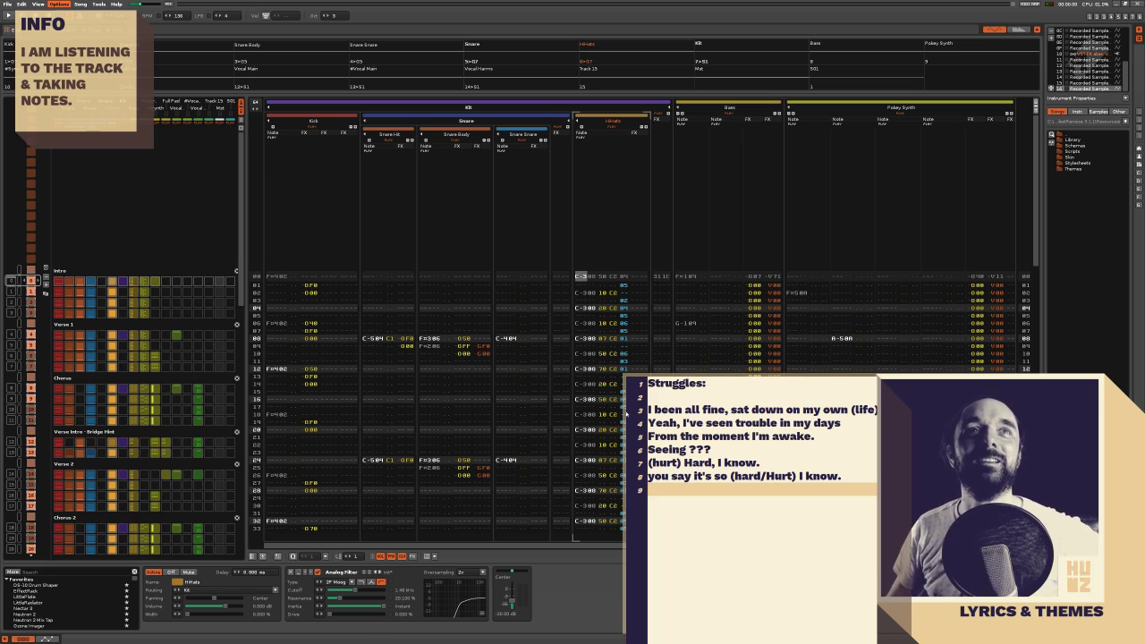
key(ctrl+n)
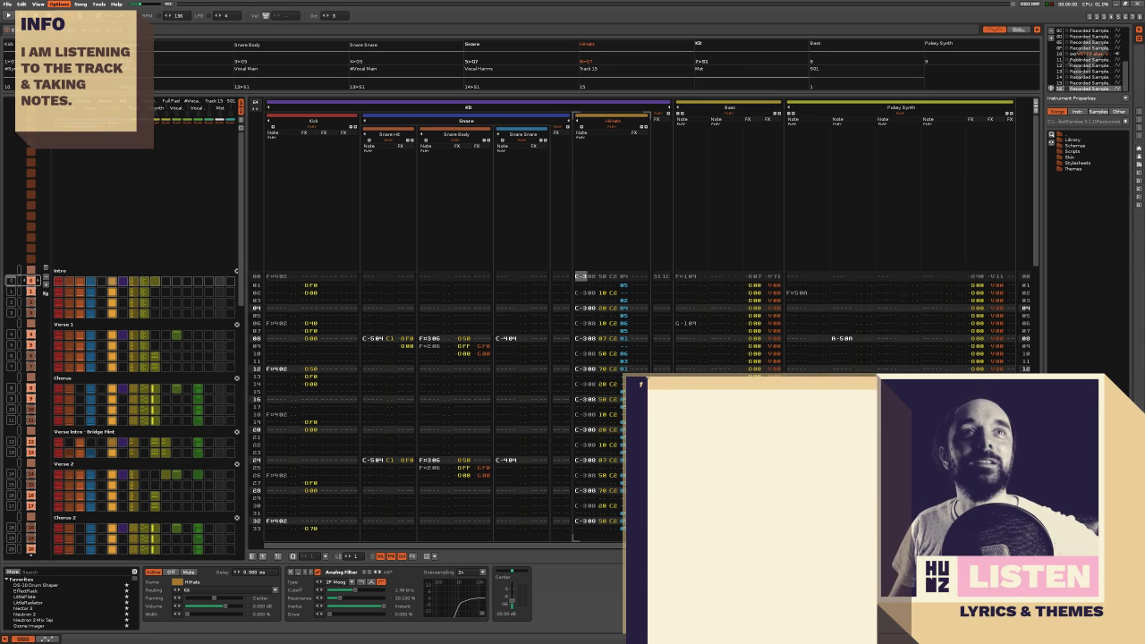
key(ctrl+w)
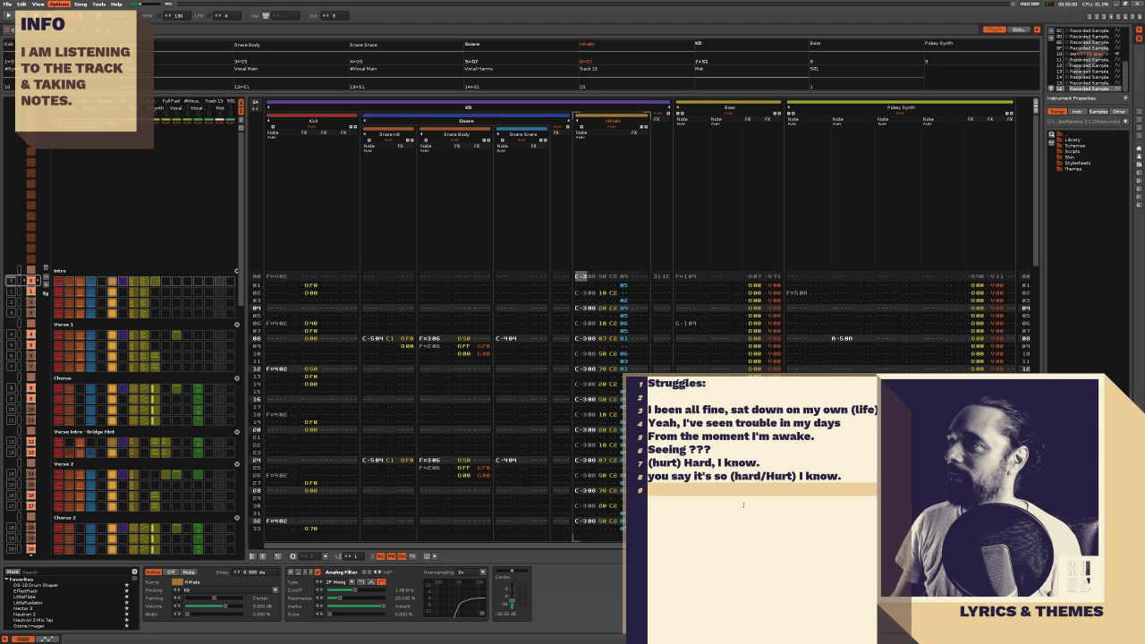
Add blank lines after the last lyric line, "you say it's so (hard/Hurt) I know."
click(851, 476)
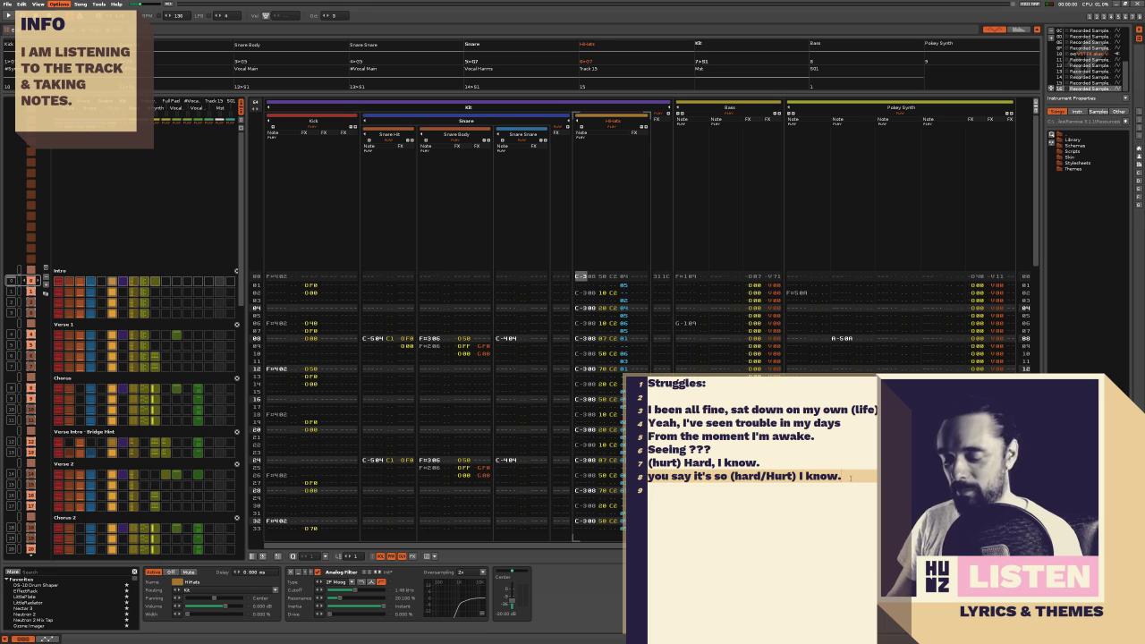
key(Return)
key(Return)
key(Return)
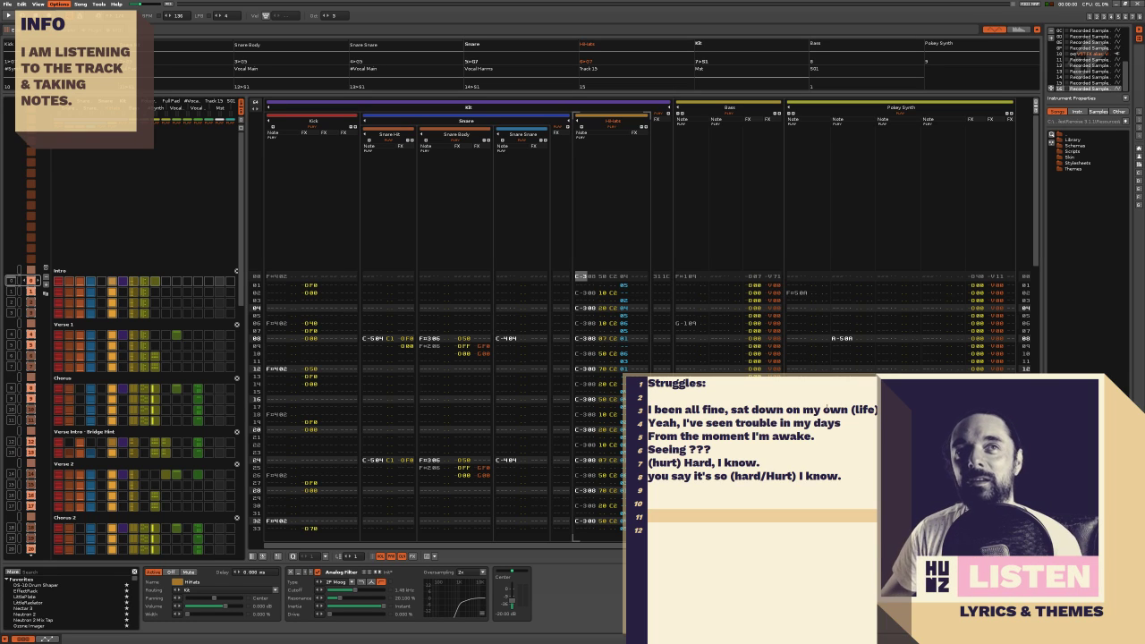
drag(841, 477, 648, 462)
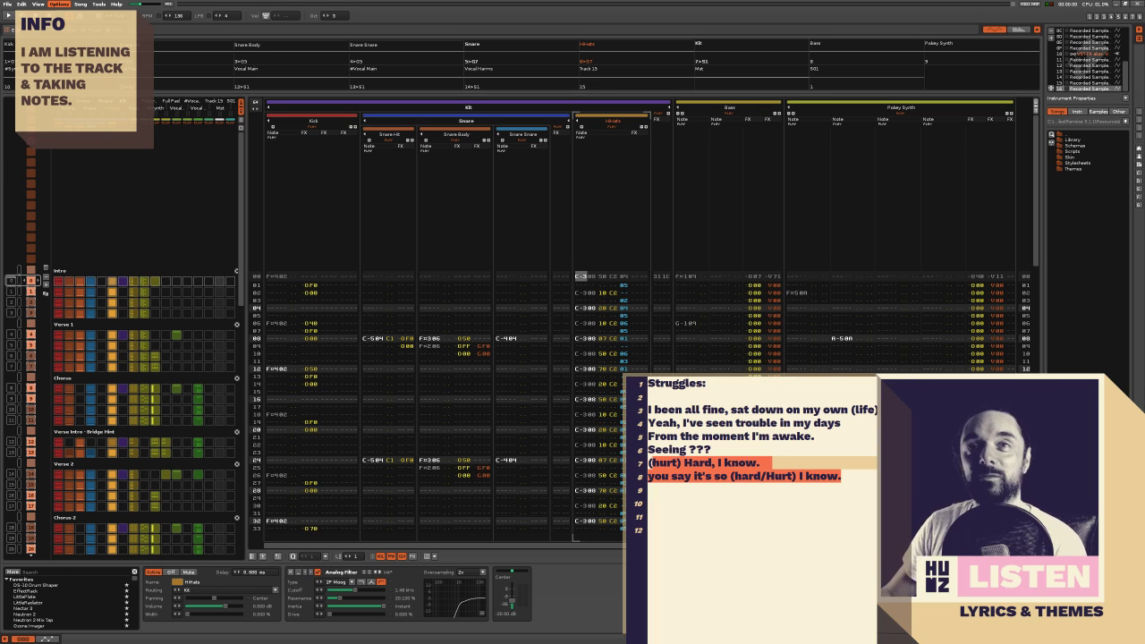
click(845, 476)
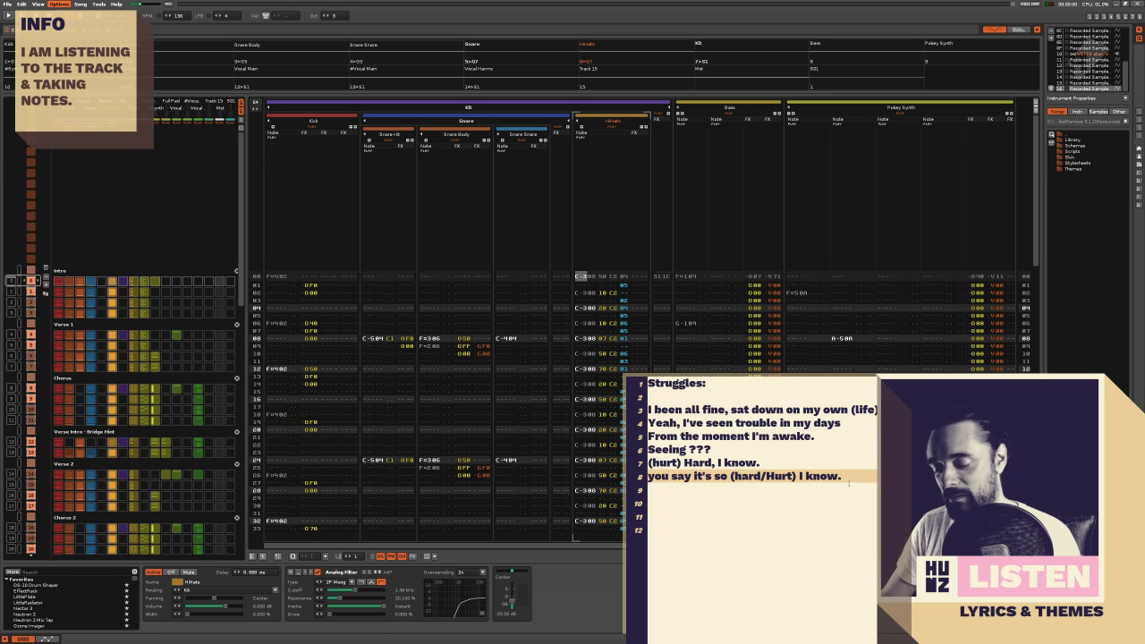
Trim the empty space after the last lyric line to two blank lines
key(Return)
key(Return)
key(Return)
key(BackSpace)
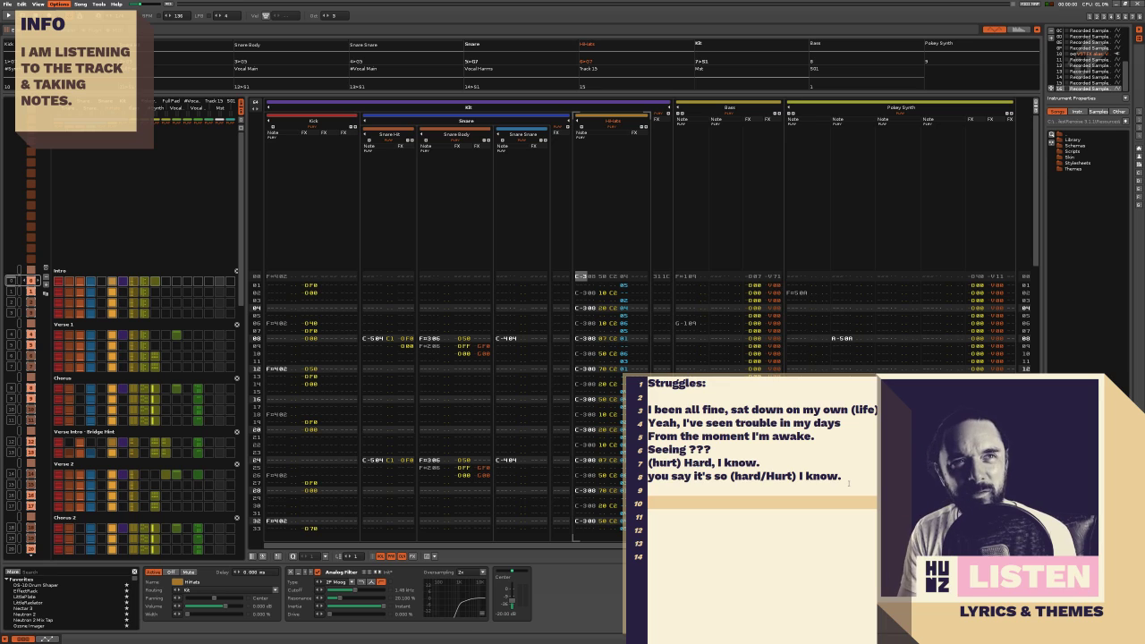
key(Delete)
key(Delete)
key(Delete)
key(Delete)
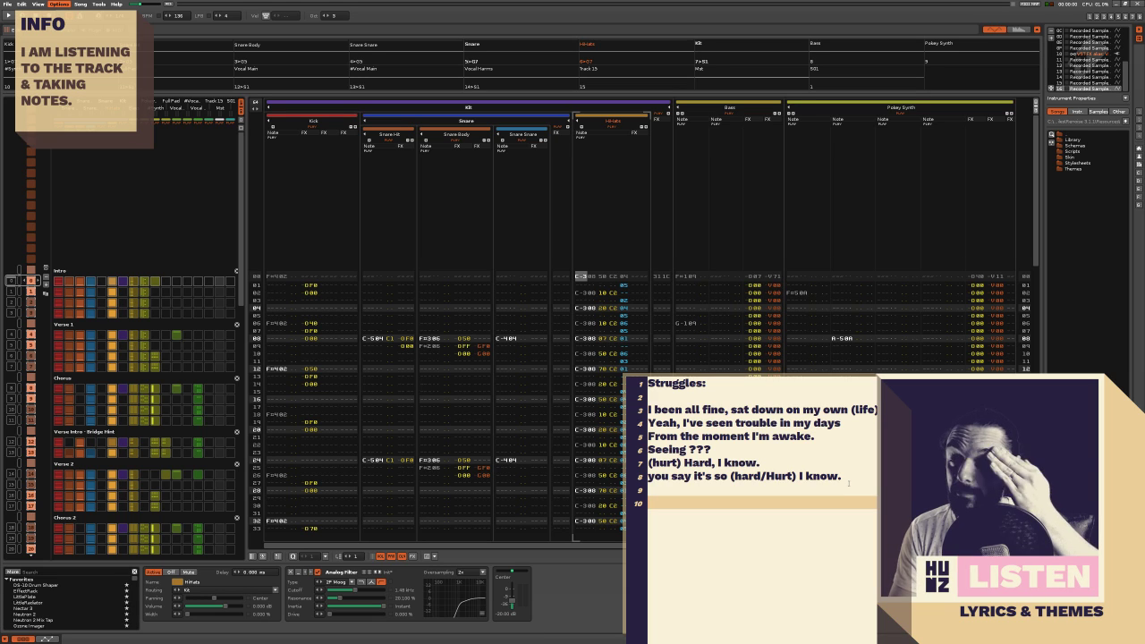
key(BackSpace)
text(=)
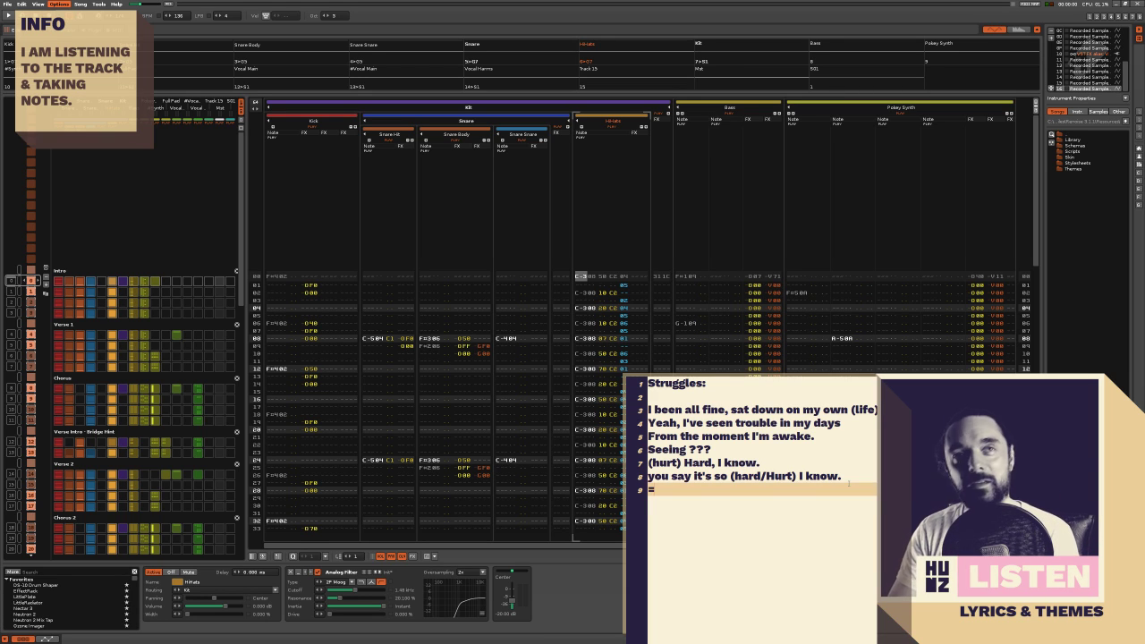
key(BackSpace)
key(Return)
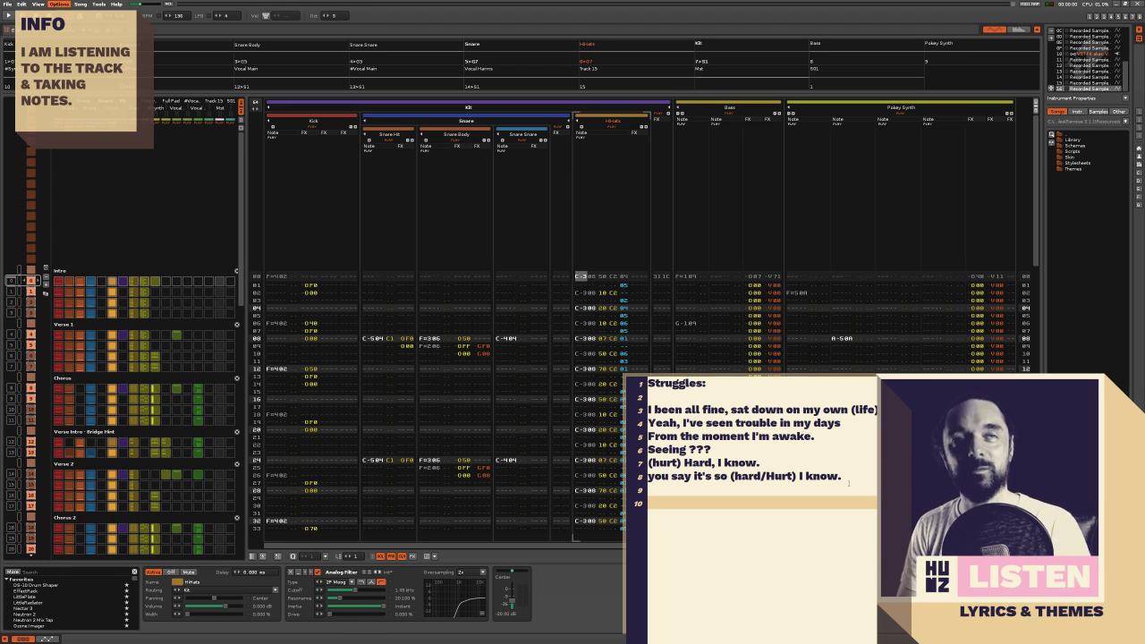
key(BackSpace)
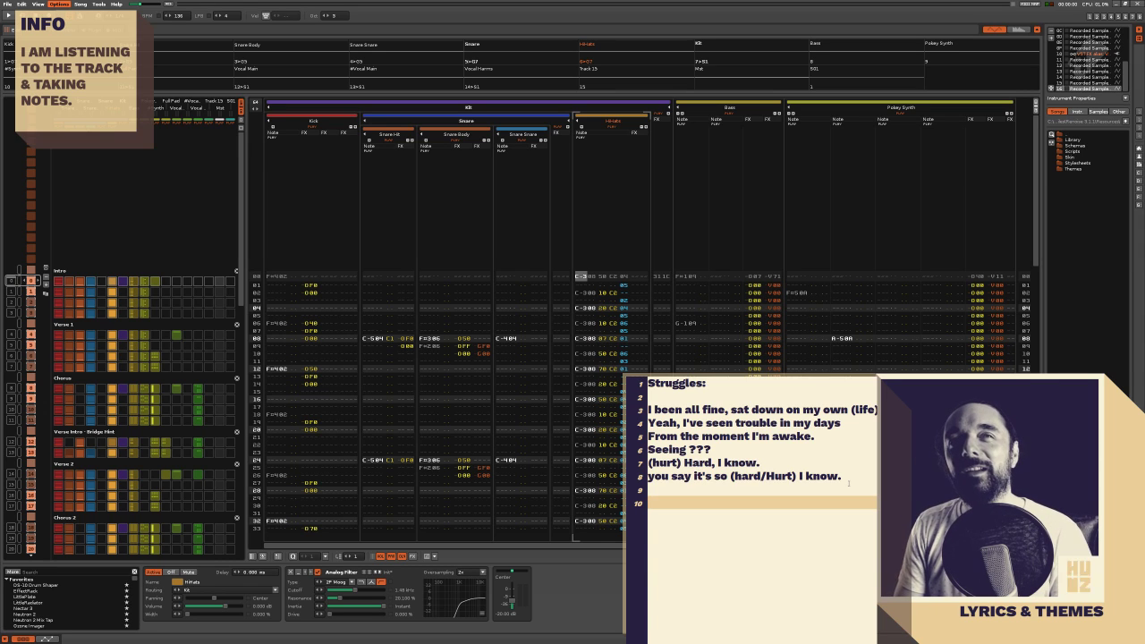
Insert two blank lines between "Seeing ???" and "(hurt) Hard, I know."
key(Up)
key(Up)
key(Up)
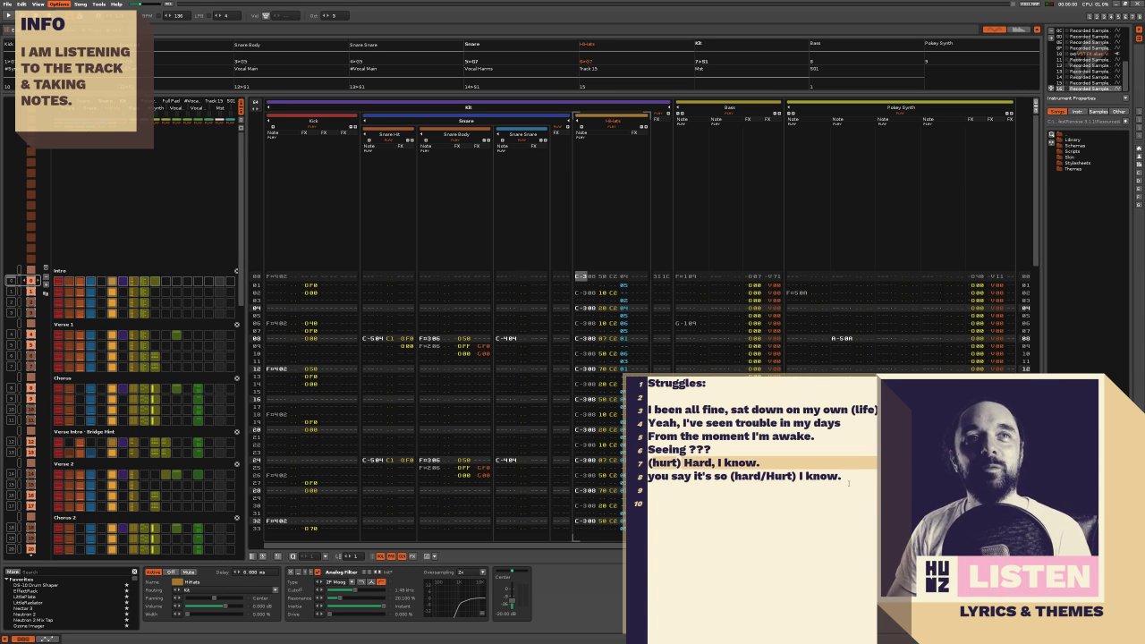
key(Return)
key(Up)
key(Return)
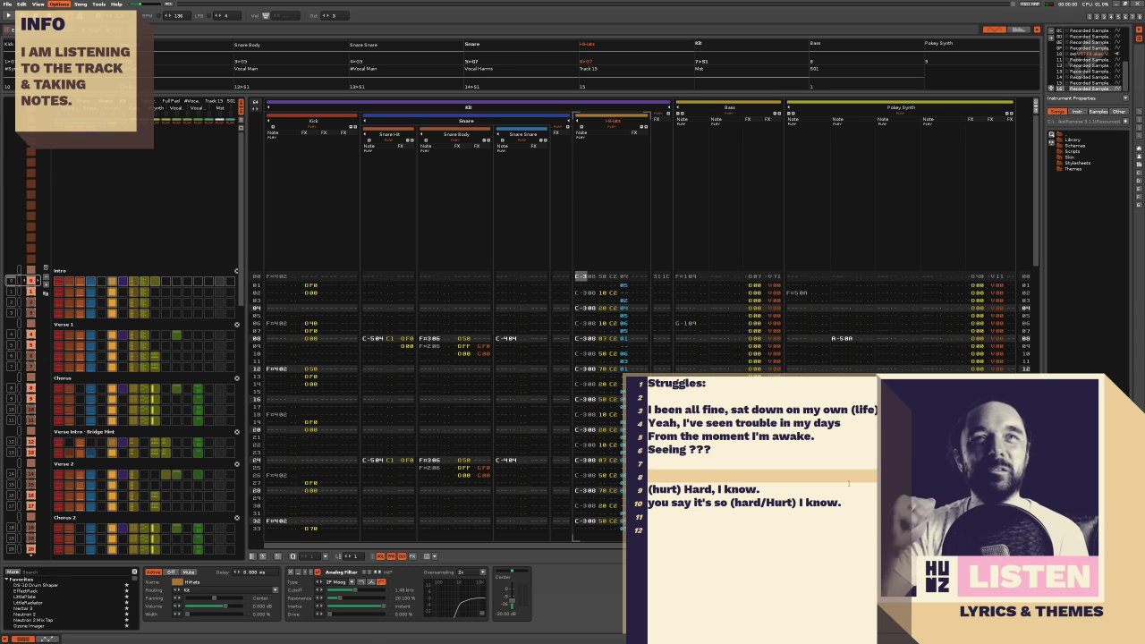
Insert an extra blank line above the first lyric line, "I been all fine, sat down on my own (life)"
key(Up)
key(Up)
key(Up)
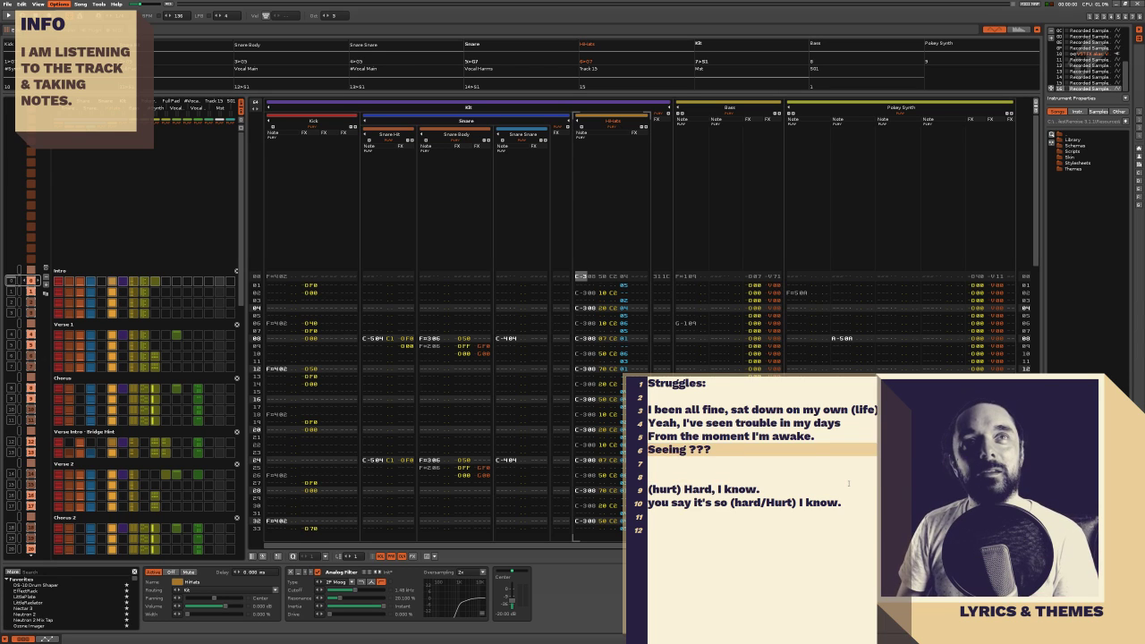
key(shift+Up)
key(shift+Up)
key(Up)
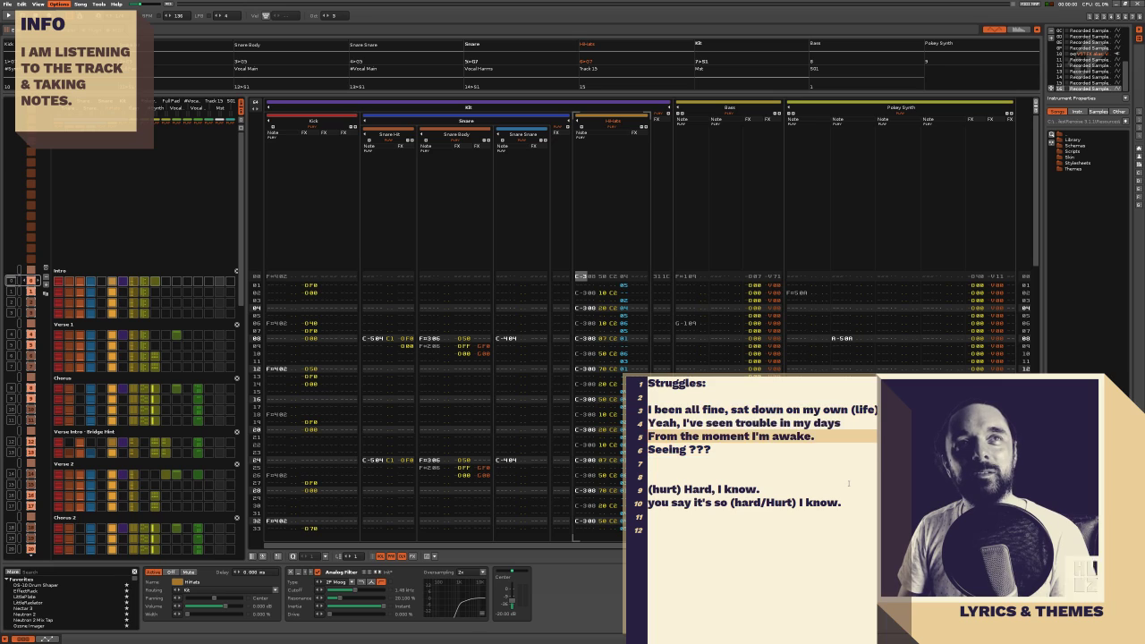
key(Up)
key(Return)
key(shift+Down)
key(shift+Down)
key(shift+Down)
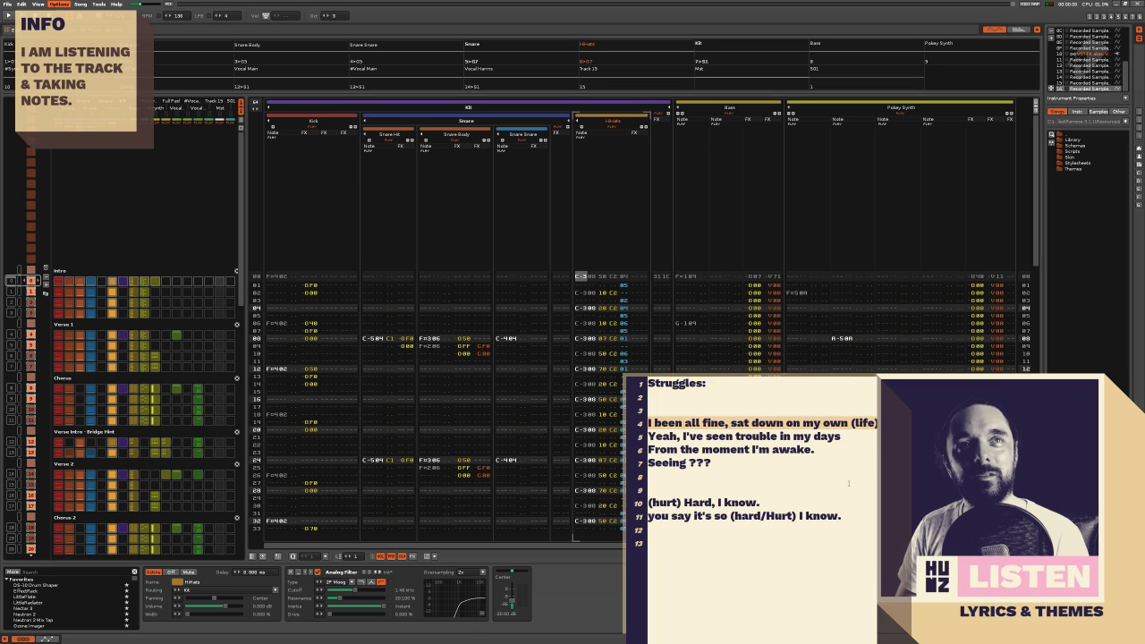
key(Right)
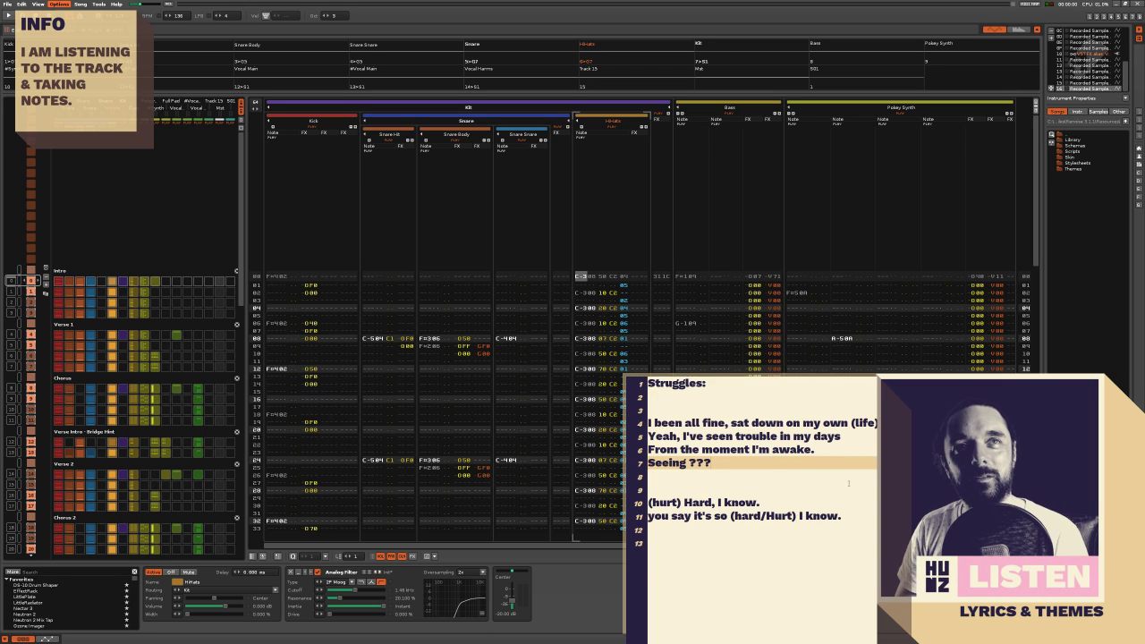
key(Up)
key(Up)
key(Up)
key(Up)
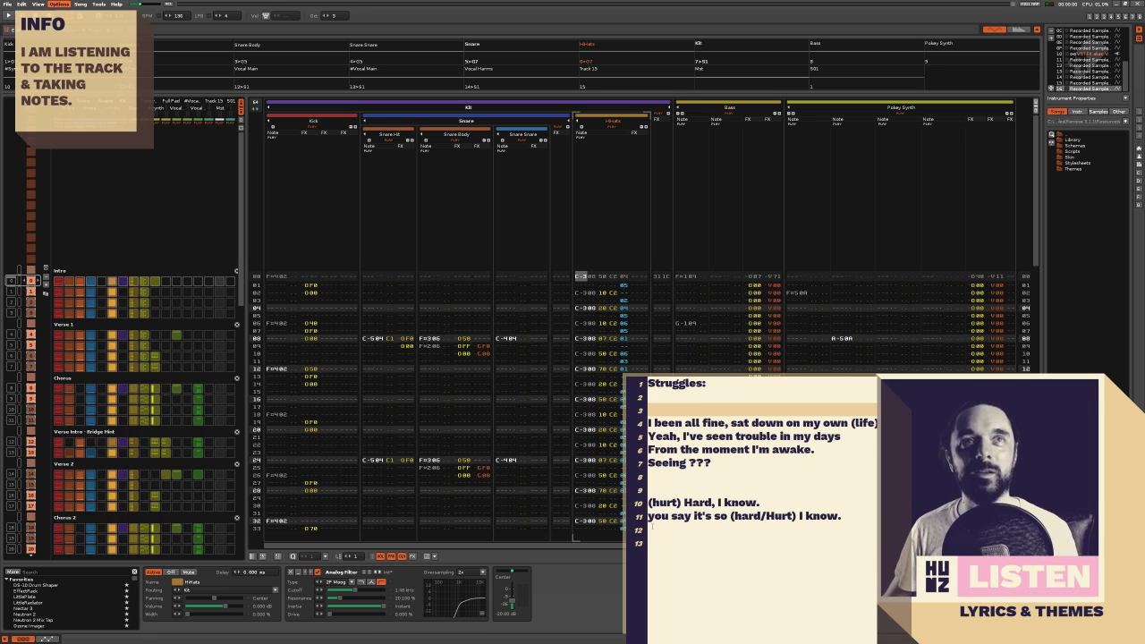
Delete one of the two blank lines below "Seeing ???"
click(694, 417)
click(716, 462)
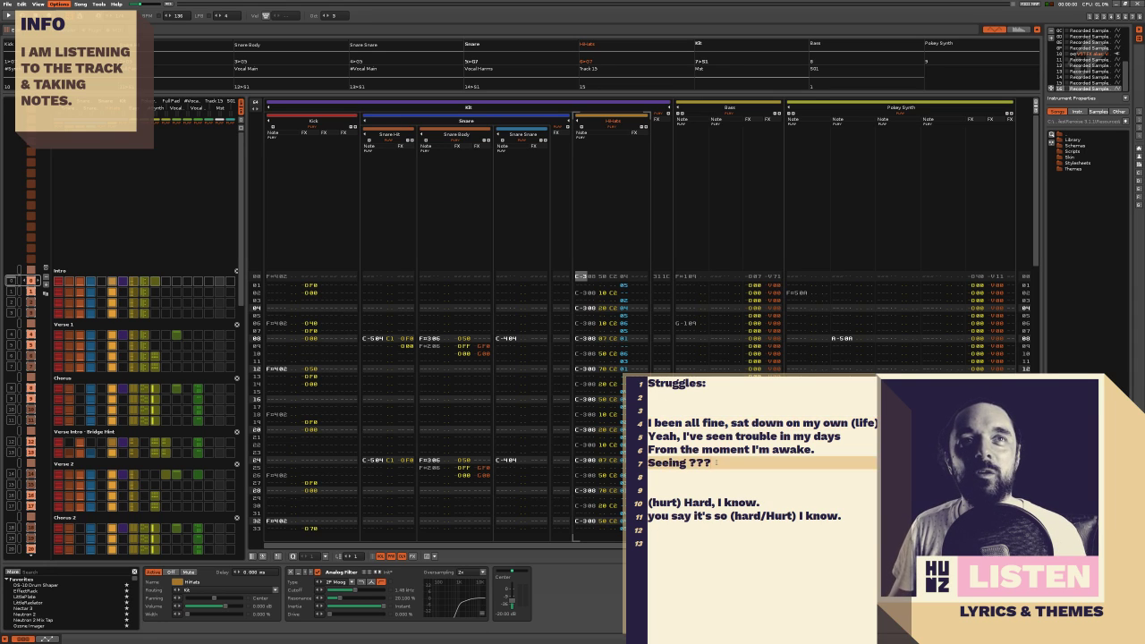
key(Down)
key(Down)
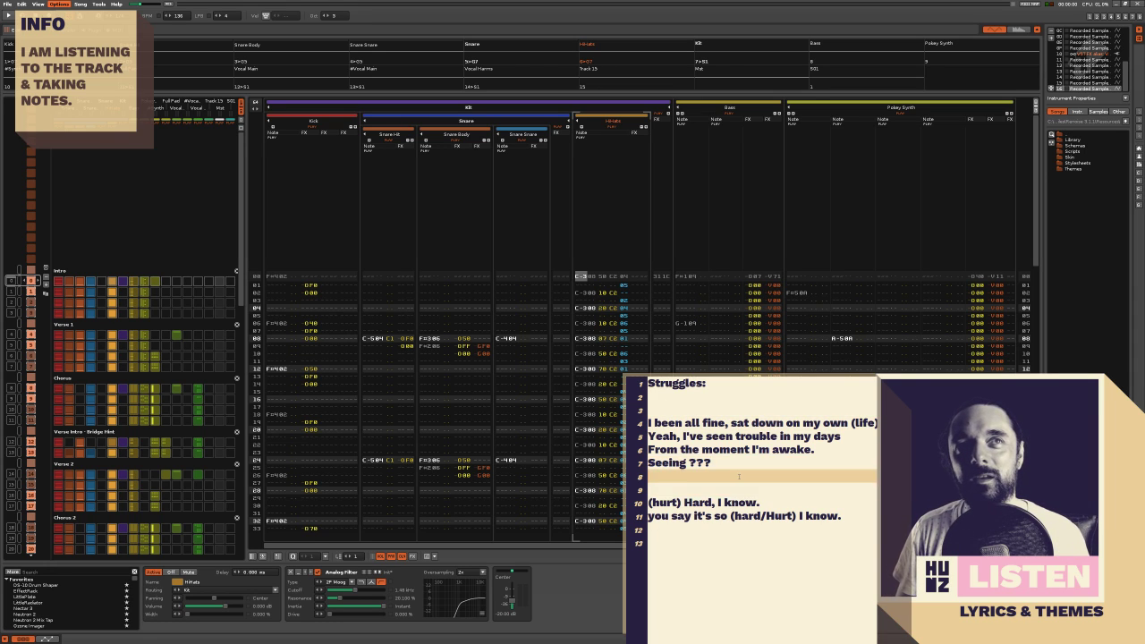
key(BackSpace)
Add two more blank lines at the end of the lyrics note, below "you say it's so (hard/Hurt) I know."
key(Down)
key(Down)
key(Down)
key(Return)
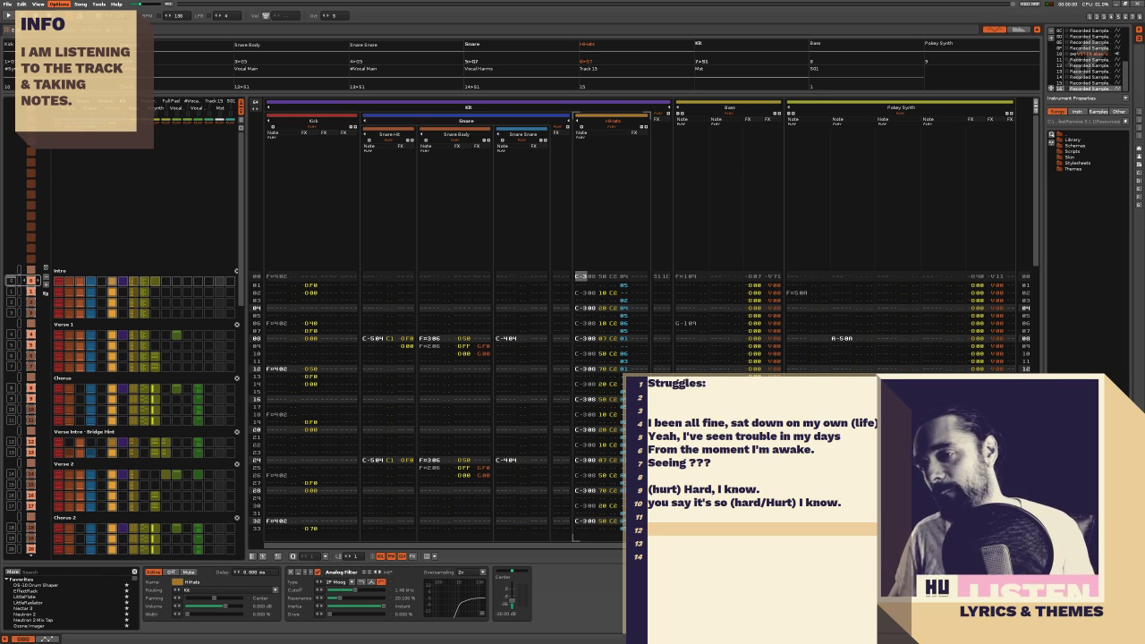
Play the song in Renoise and add the notes "Intro" and "Bass tone - bring it into focus" on separate lines below the lyrics
click(449, 262)
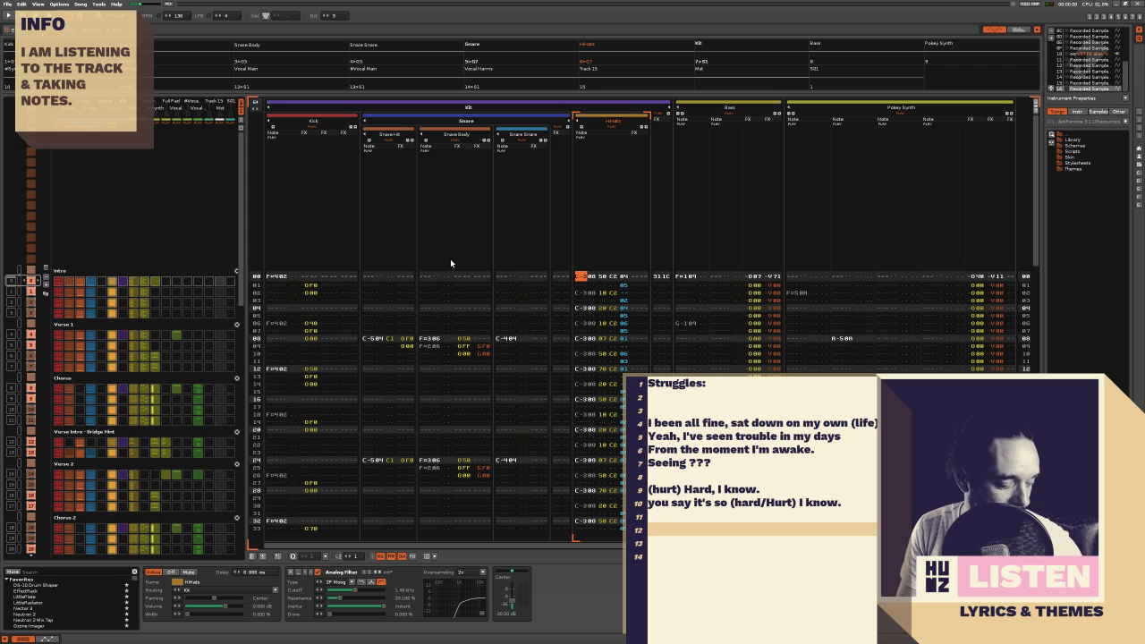
key(space)
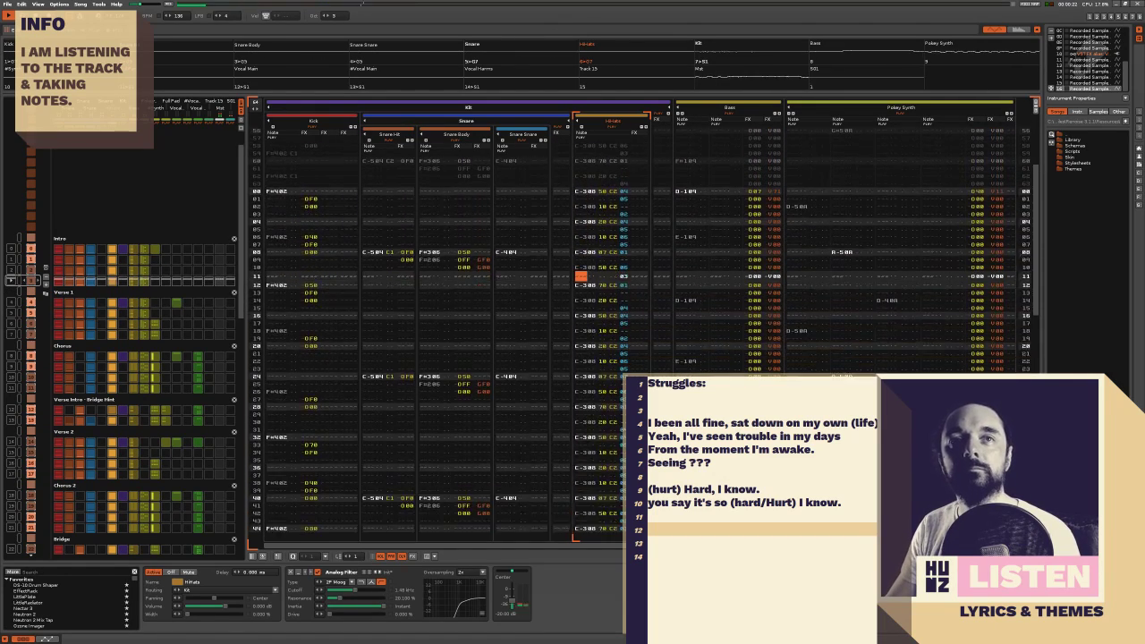
click(690, 540)
text(Intro)
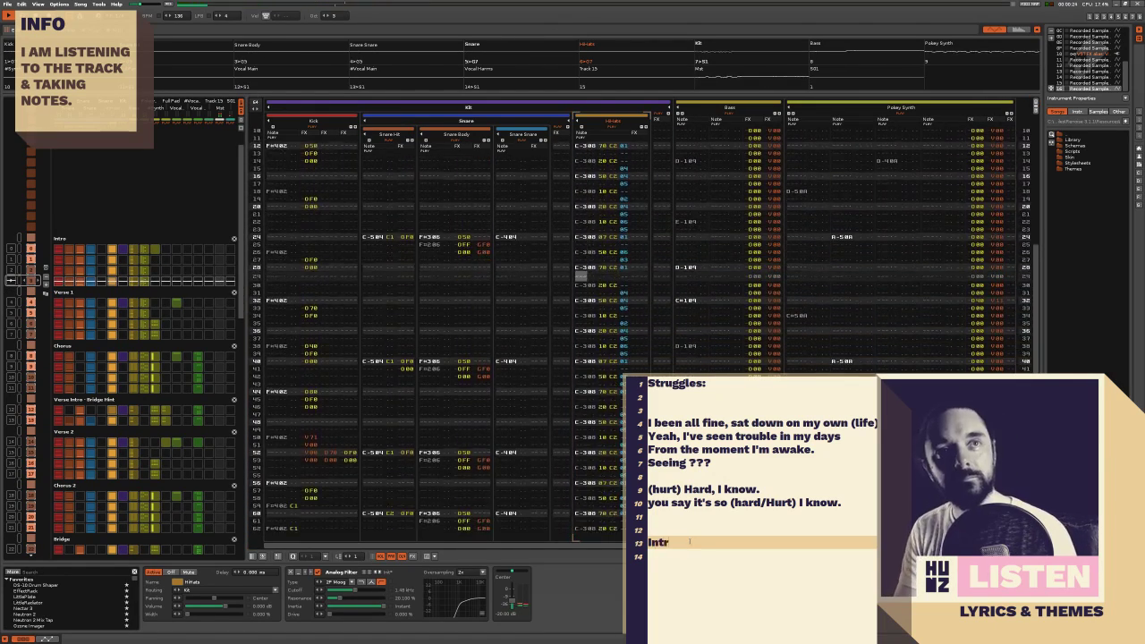
key(Return)
text(Bass)
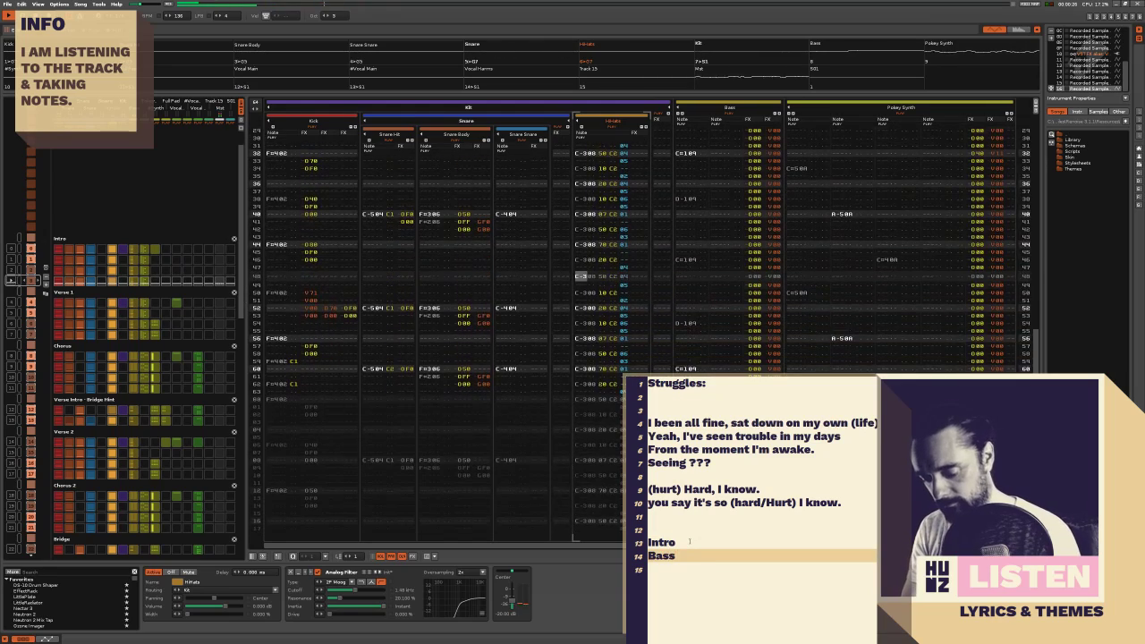
text( tone - bring it)
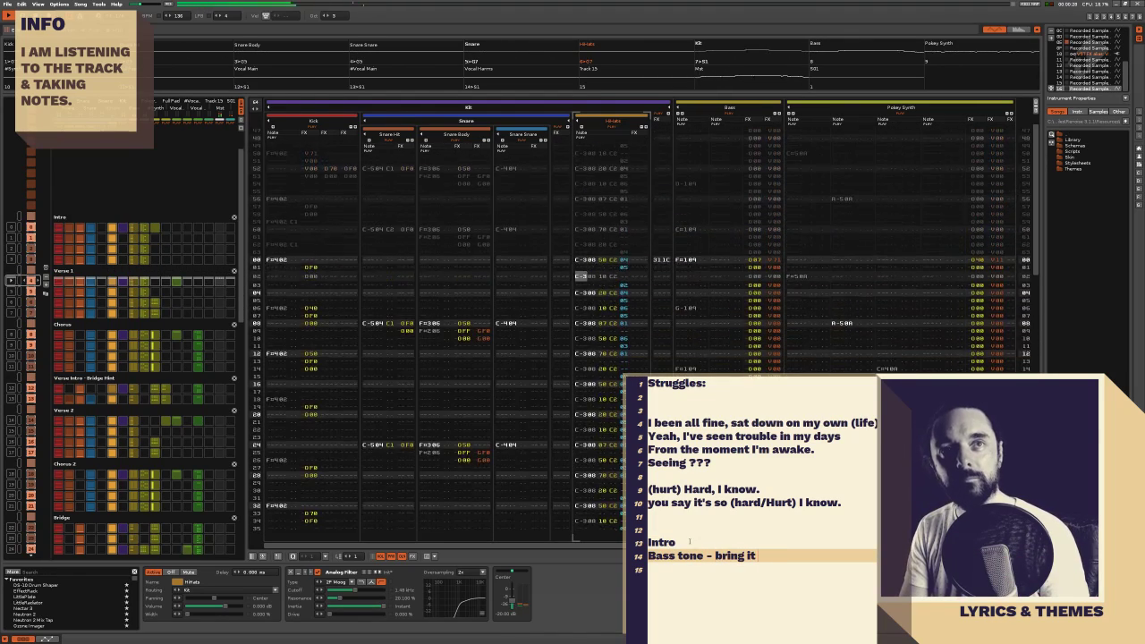
text( into focus)
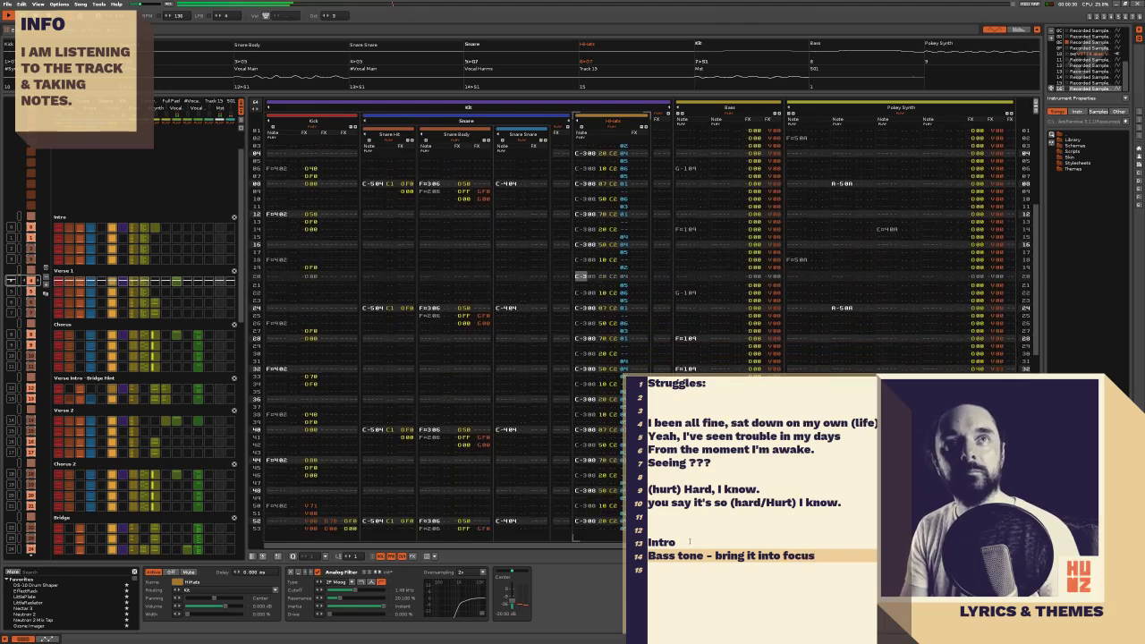
Add the lyric line "I've been knocked down." directly above "I been all fine, sat down on my own (life)"
click(696, 410)
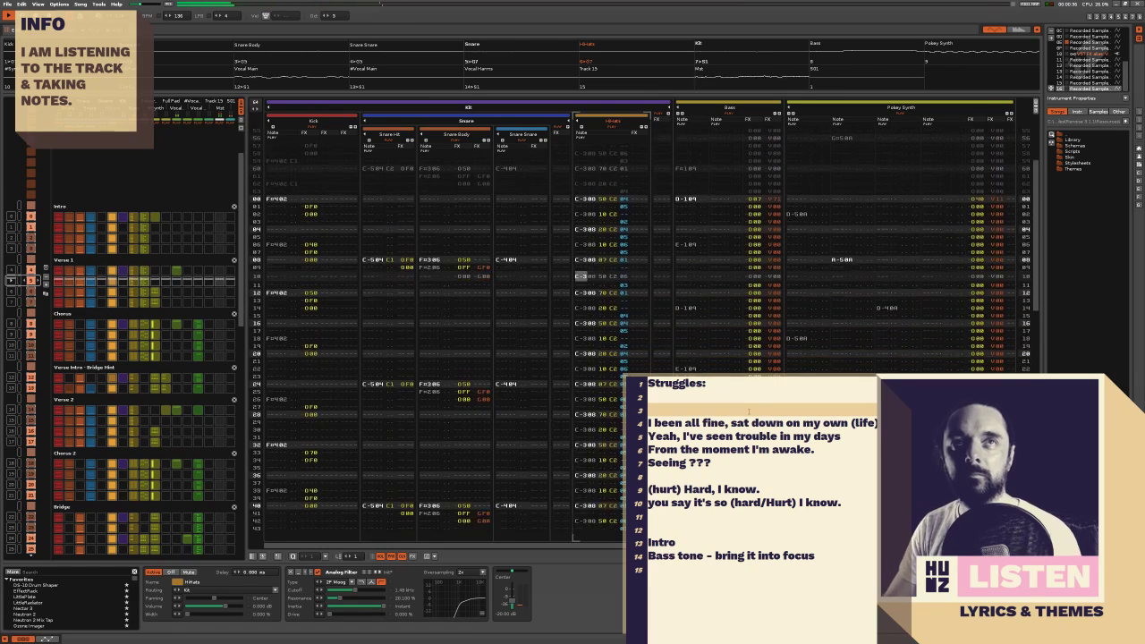
key(Return)
text(I've)
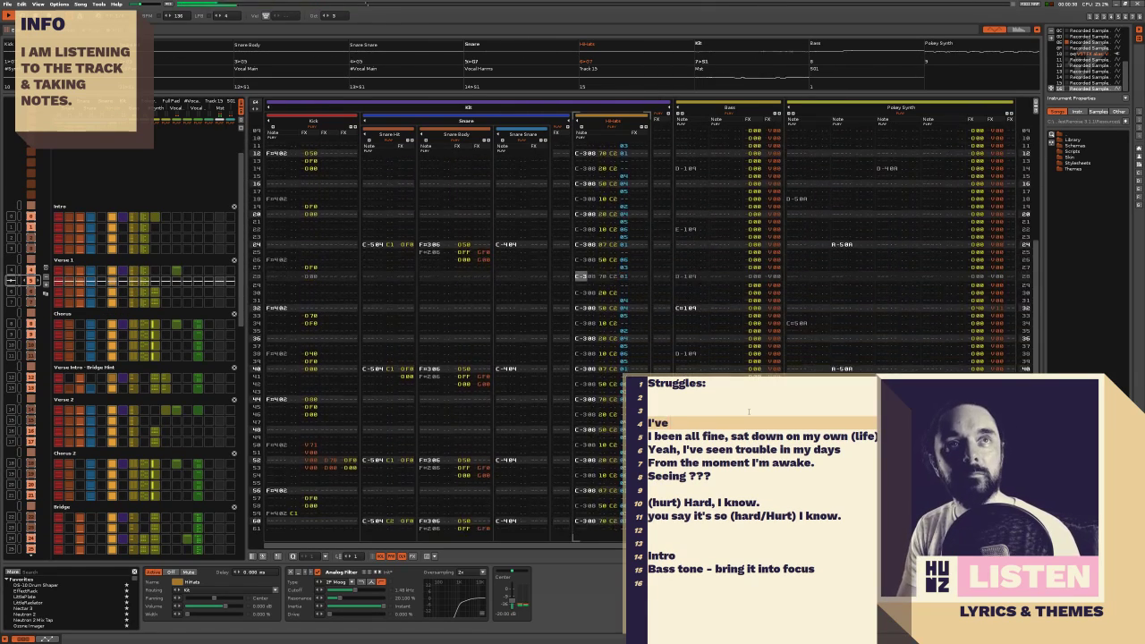
text( been kno)
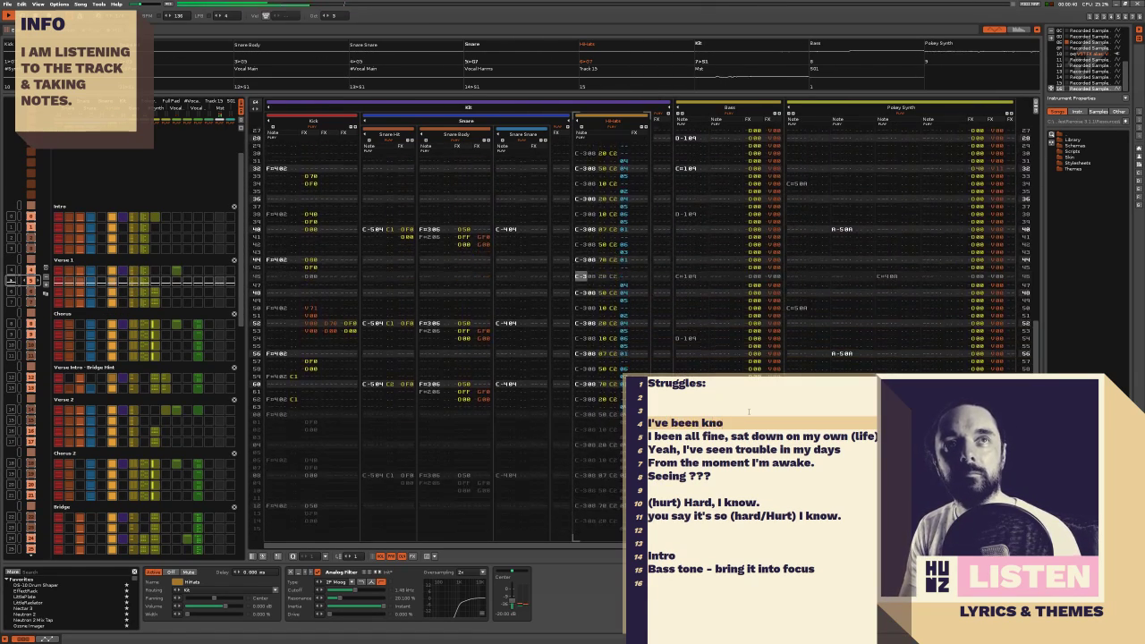
text(cked down.)
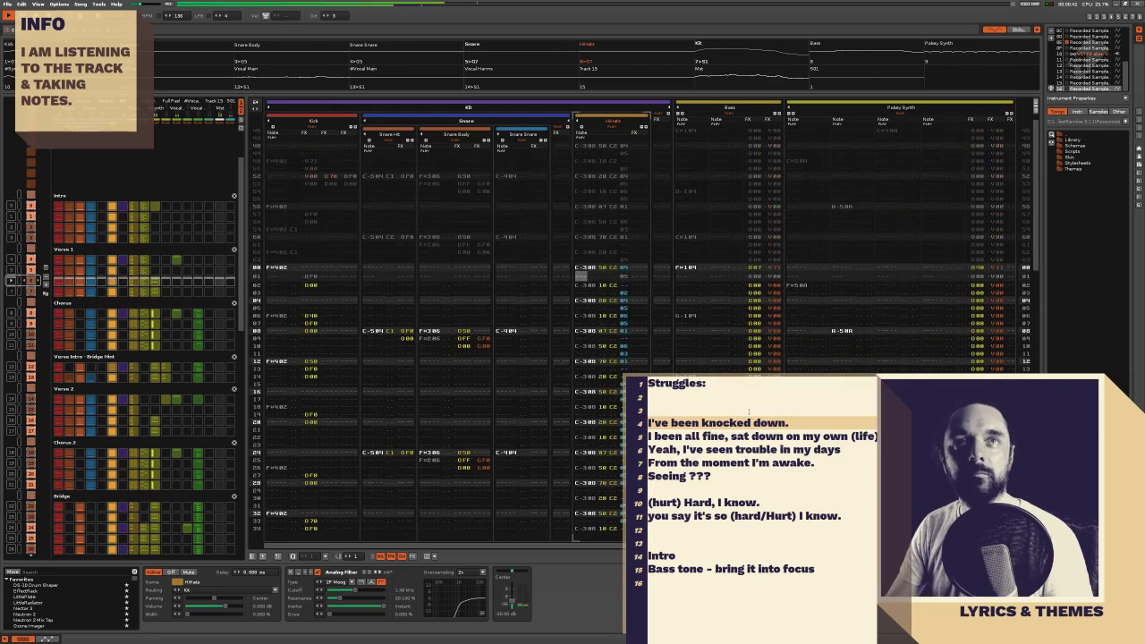
Replace the question marks after "Seeing" with "????"
key(Down)
key(Down)
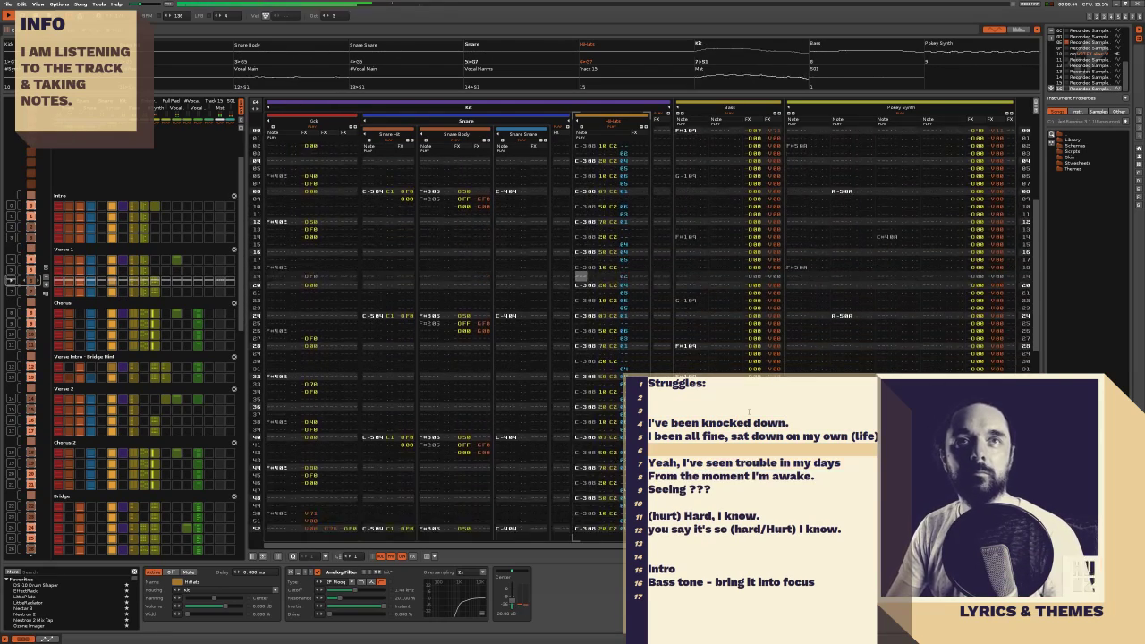
key(Down)
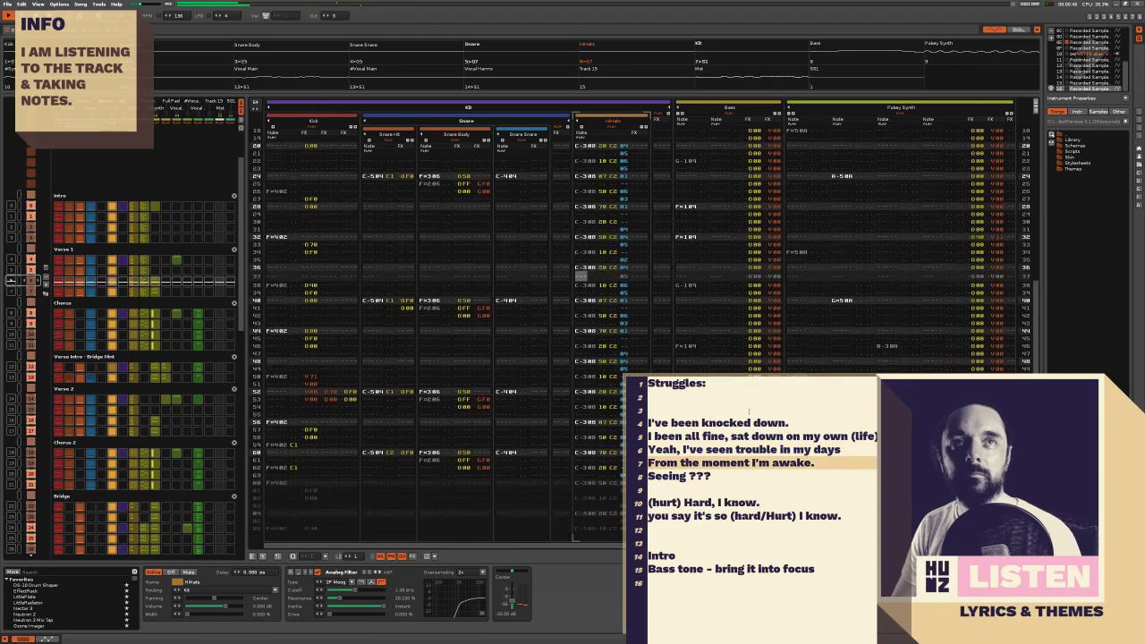
key(Down)
key(BackSpace)
key(BackSpace)
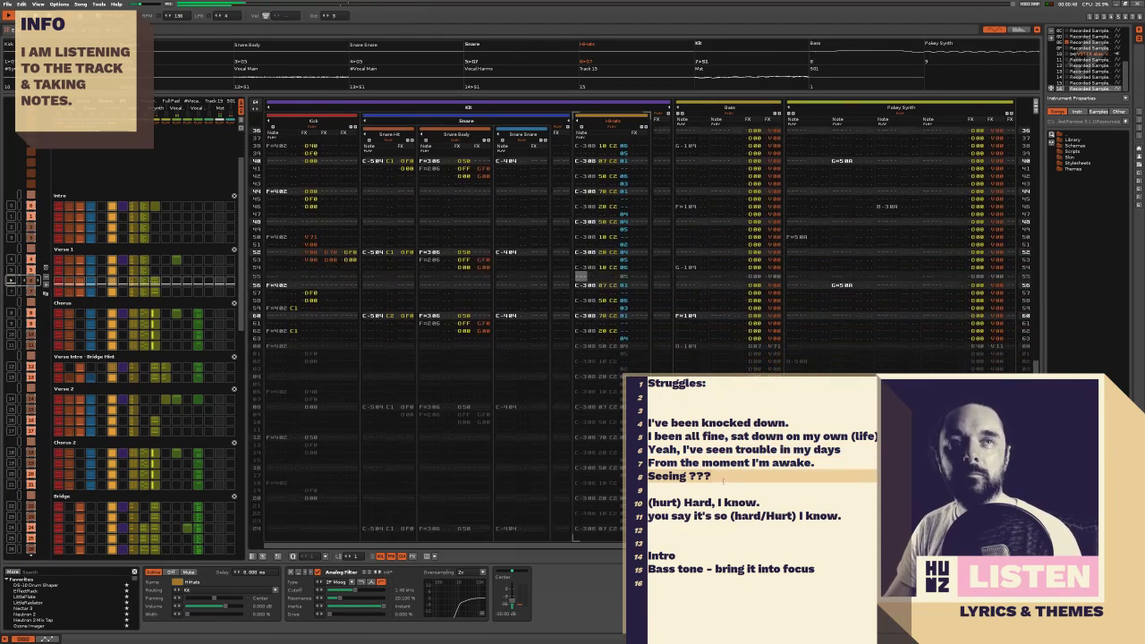
key(BackSpace)
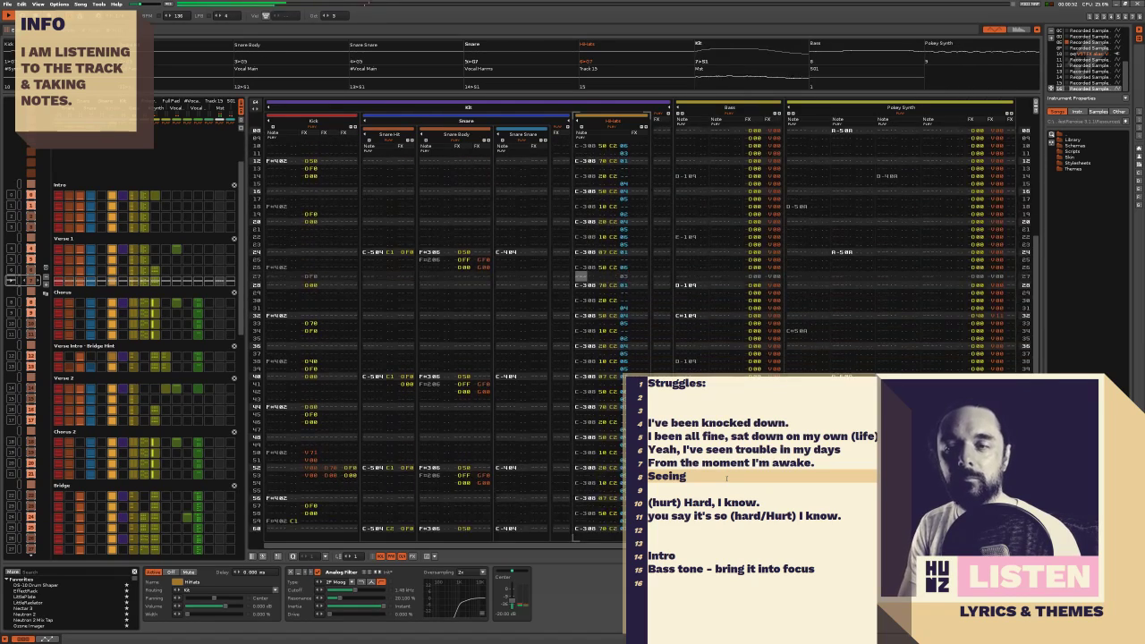
text(????)
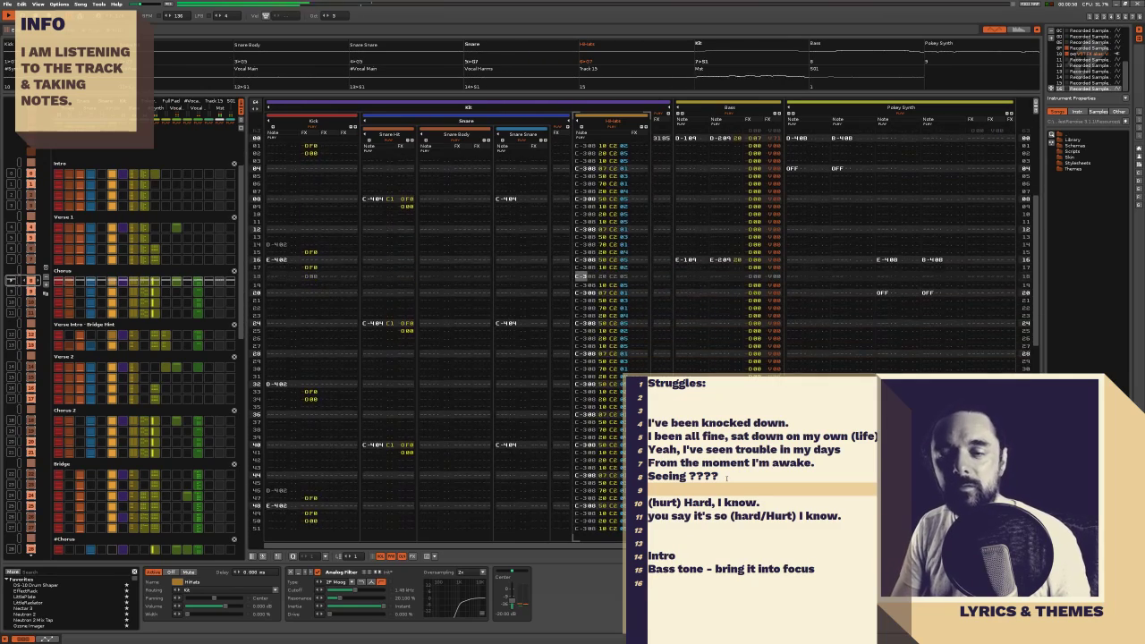
Insert the line "Hard Hard, I know." above "(hurt) Hard, I know.", without a dash between the first two words
key(Down)
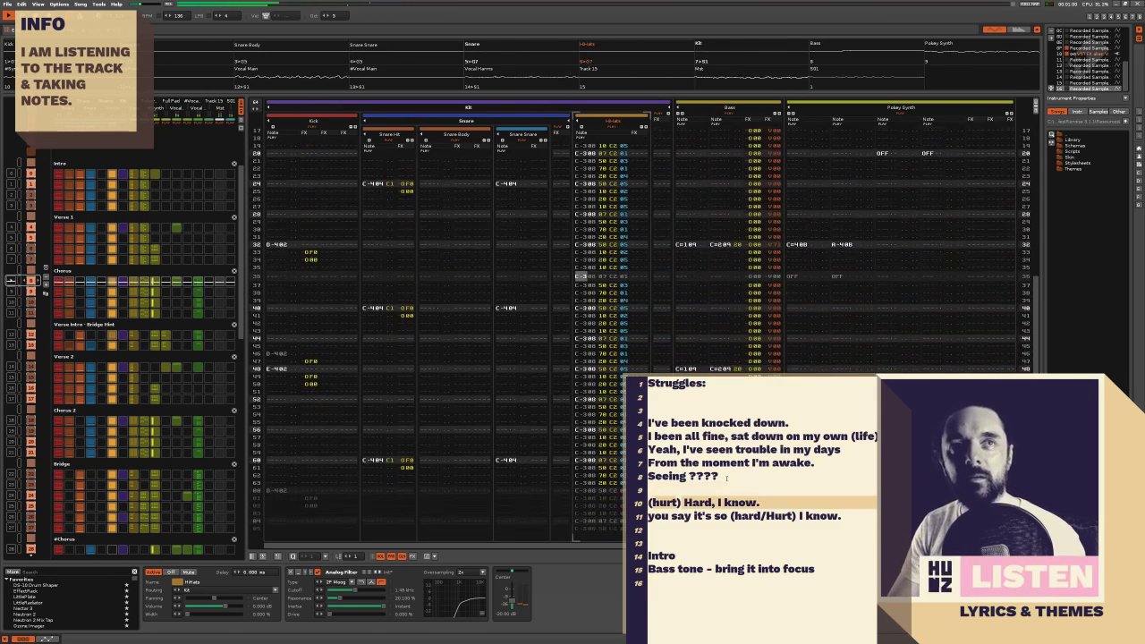
key(Return)
key(Up)
text(Hard)
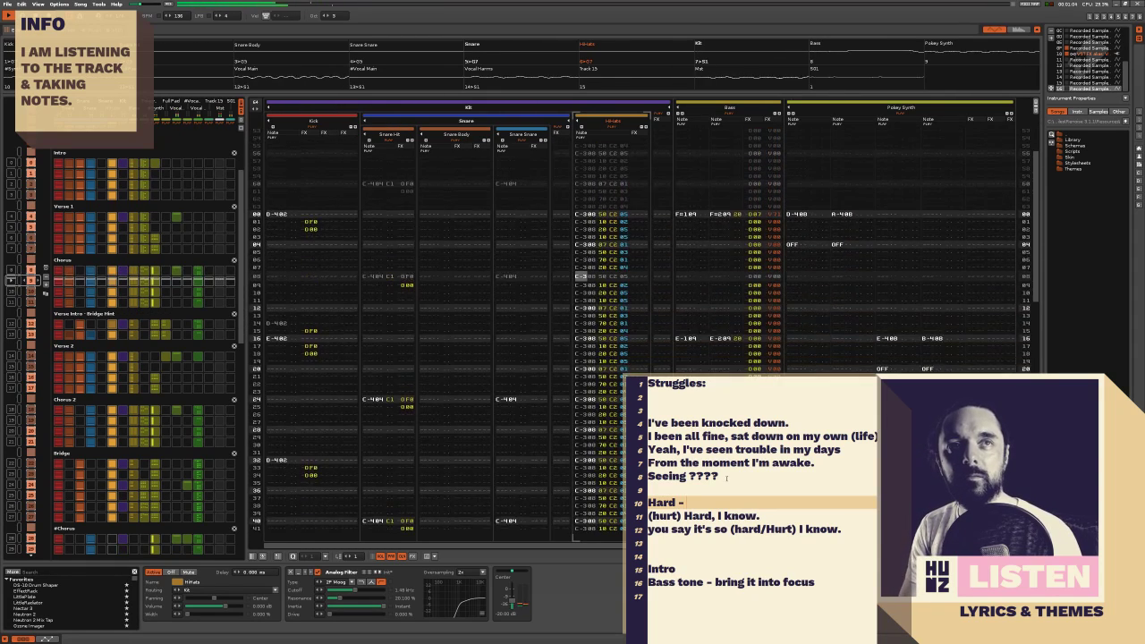
text( - Hard, I know.)
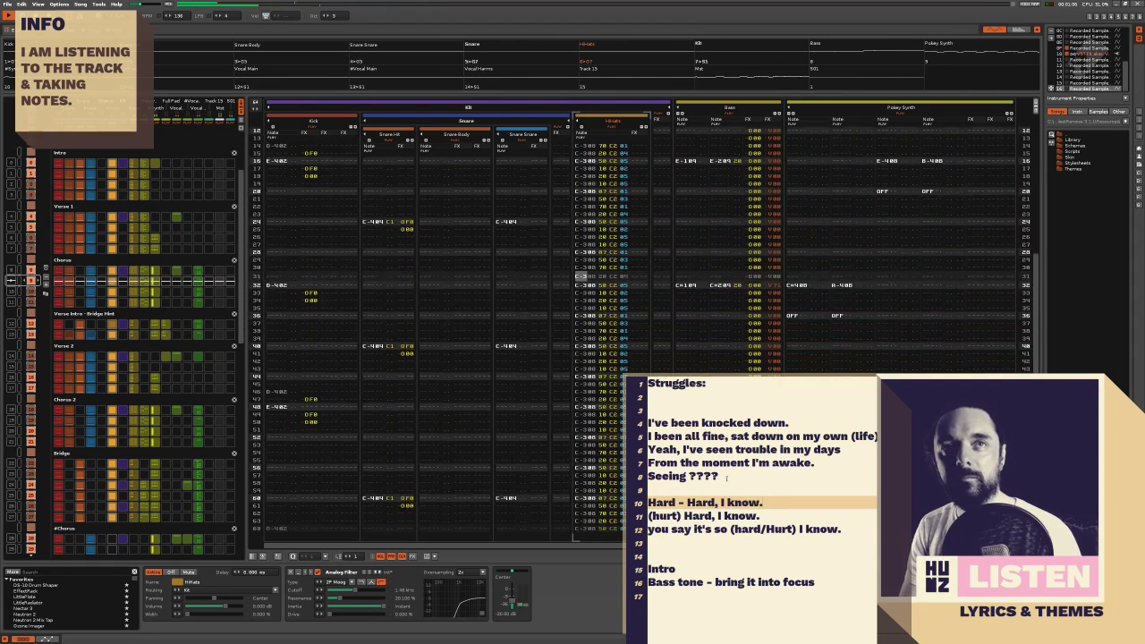
key(Return)
key(Up)
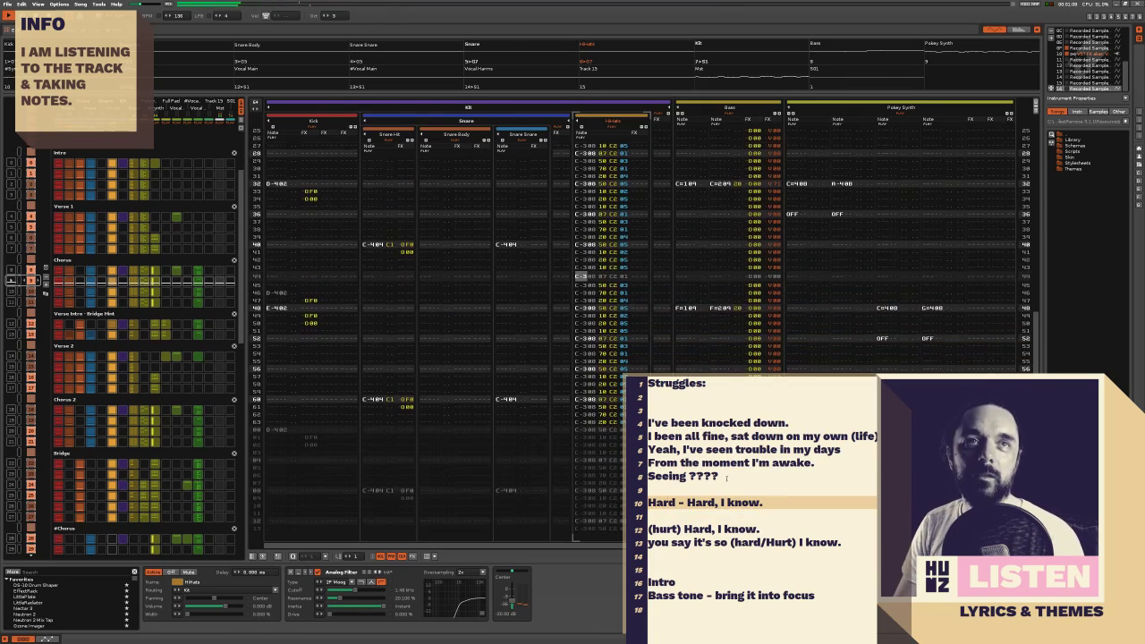
key(BackSpace)
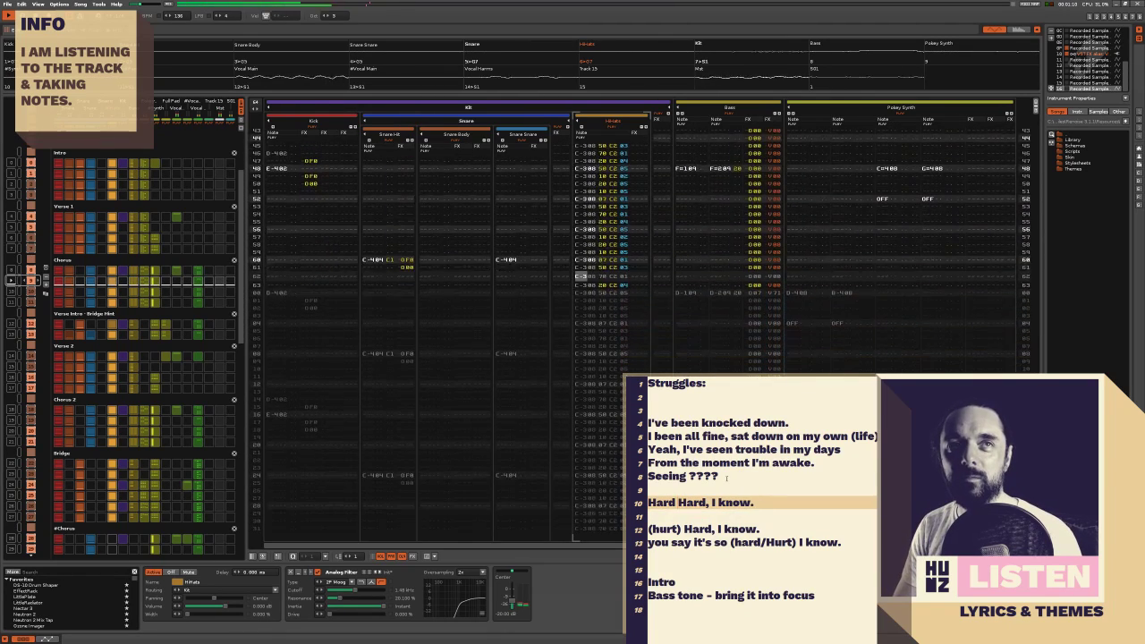
Write "Hard Heart - I know" on the empty line above "(hurt) Hard, I know."
key(Down)
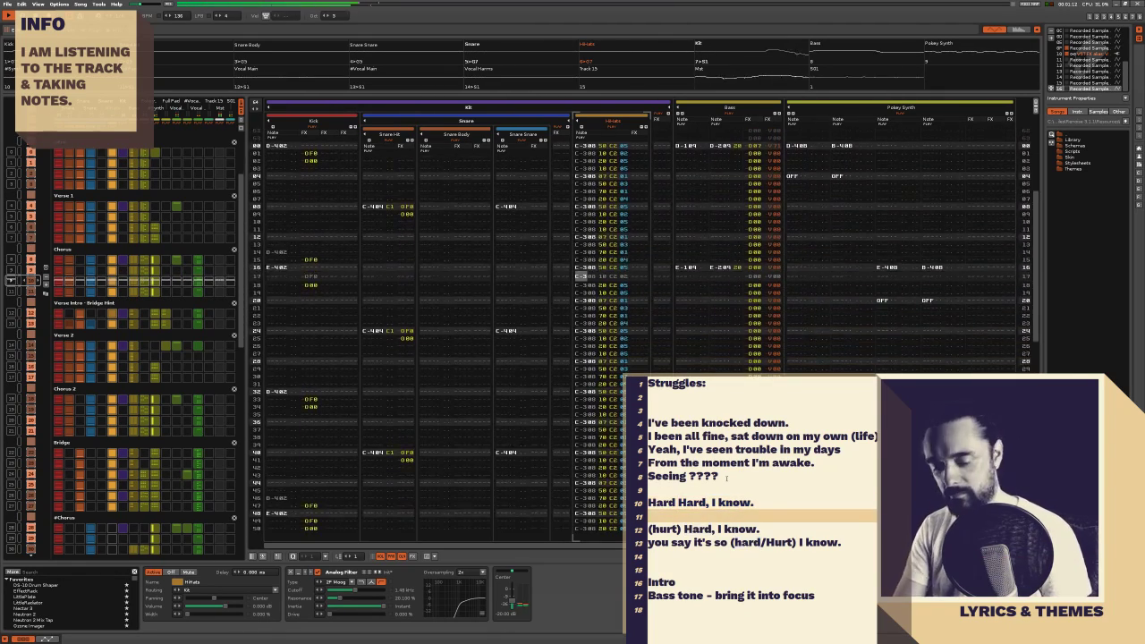
text(Hard He)
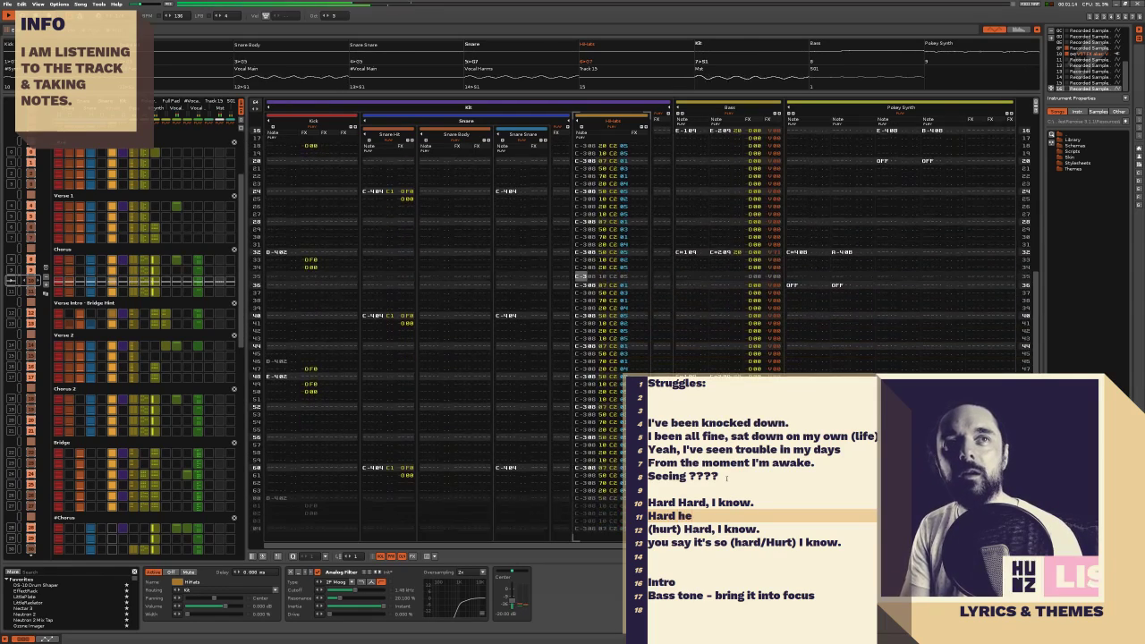
text(art)
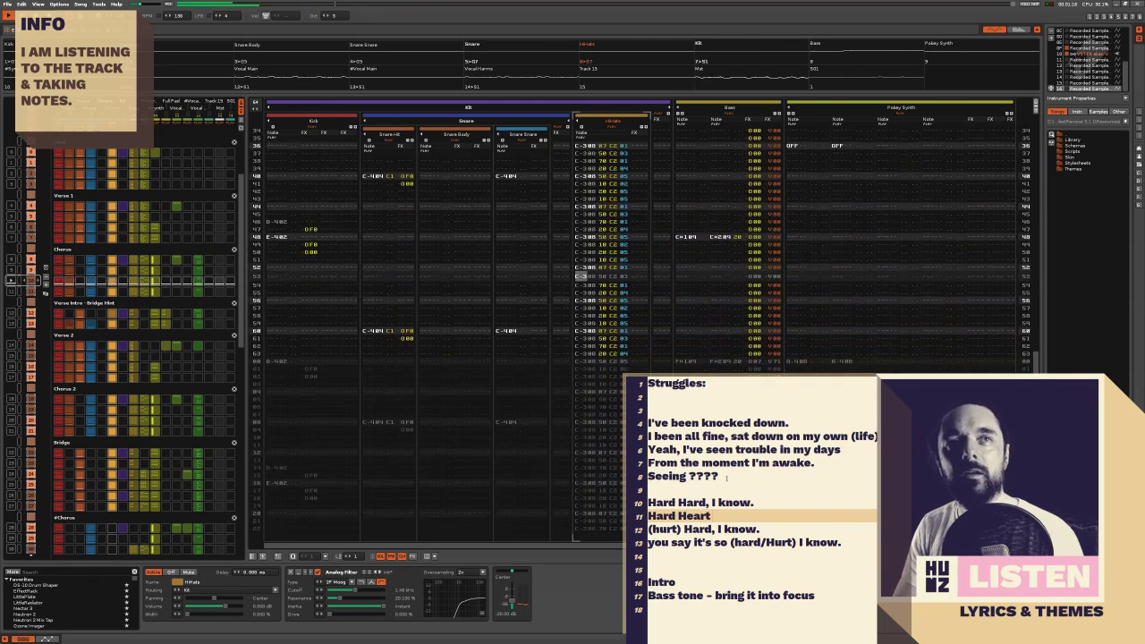
text( - I)
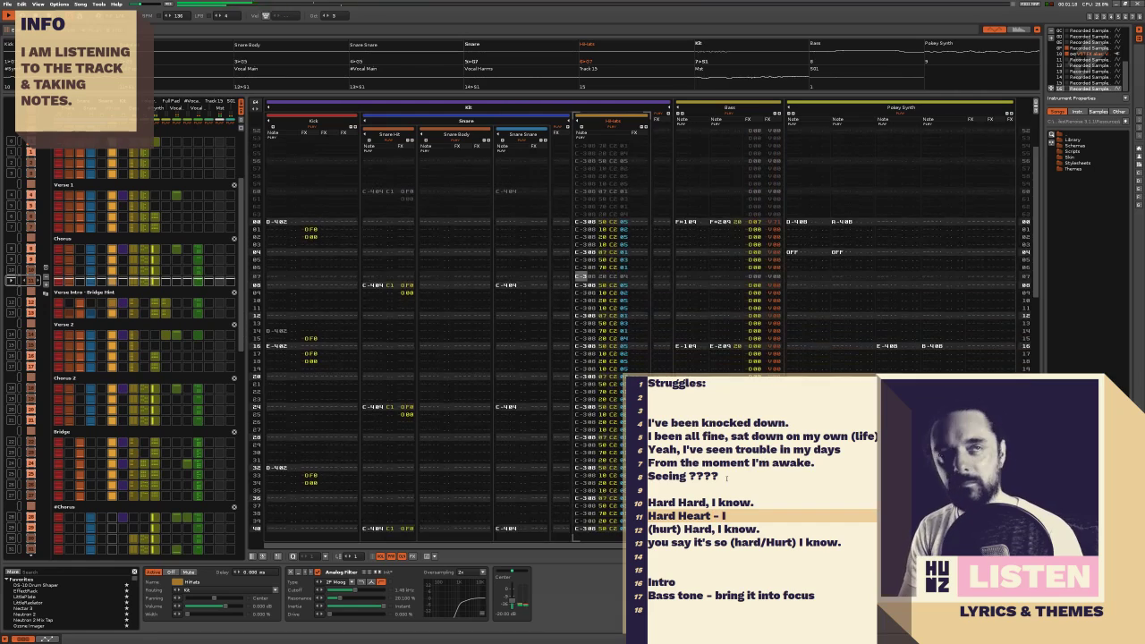
text( know)
Change the second word of "Hard Hard, I know." to "Heart"
key(Up)
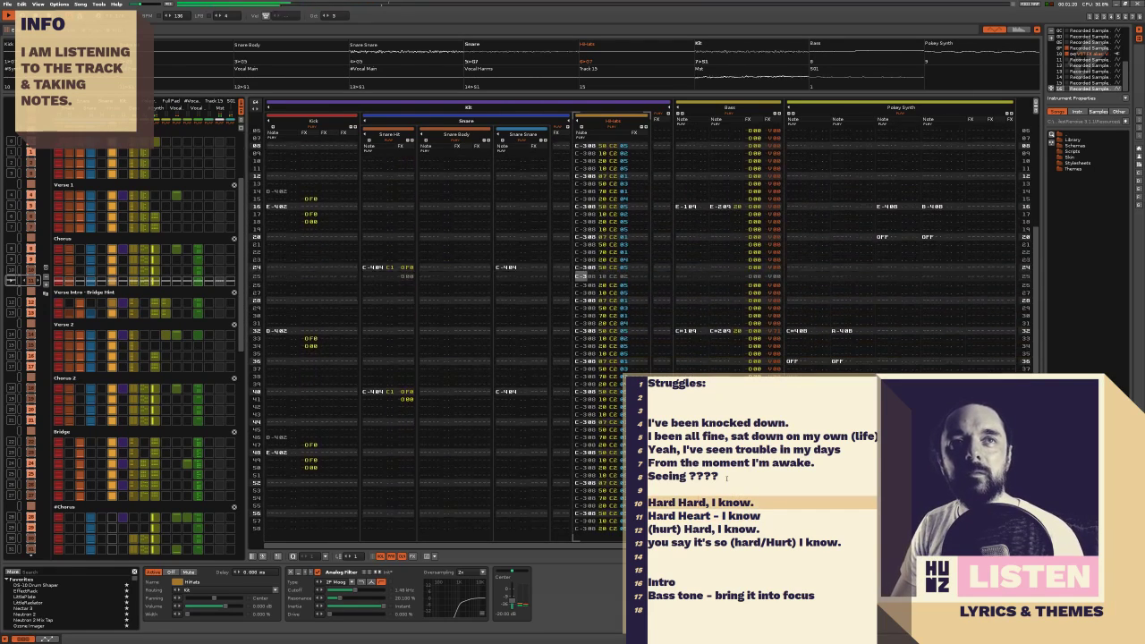
key(BackSpace)
key(BackSpace)
key(BackSpace)
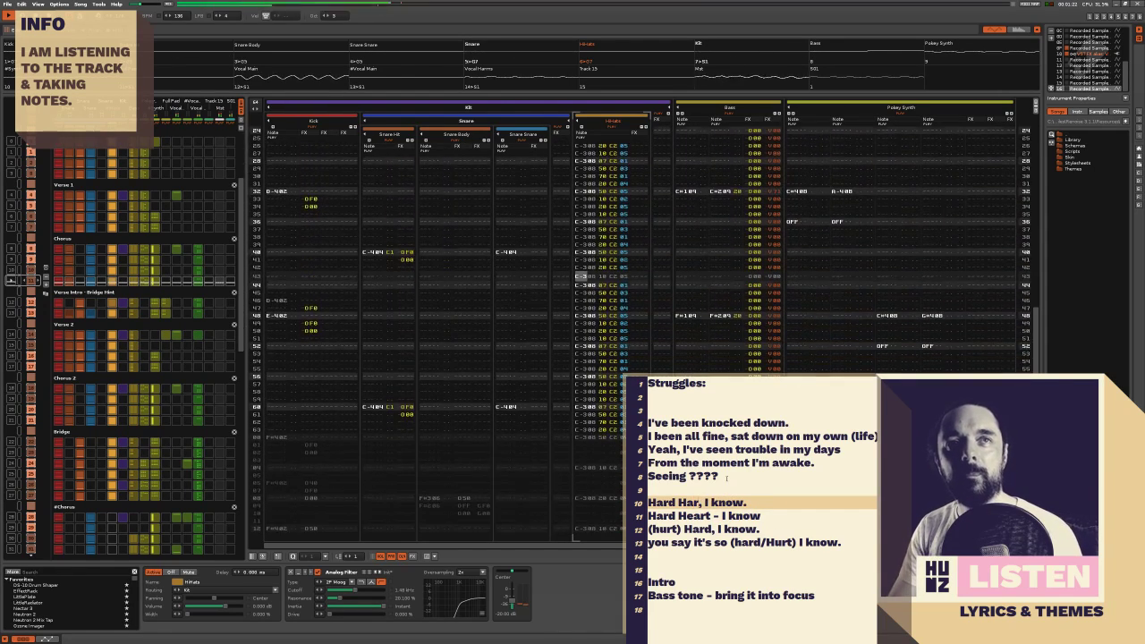
text(eart)
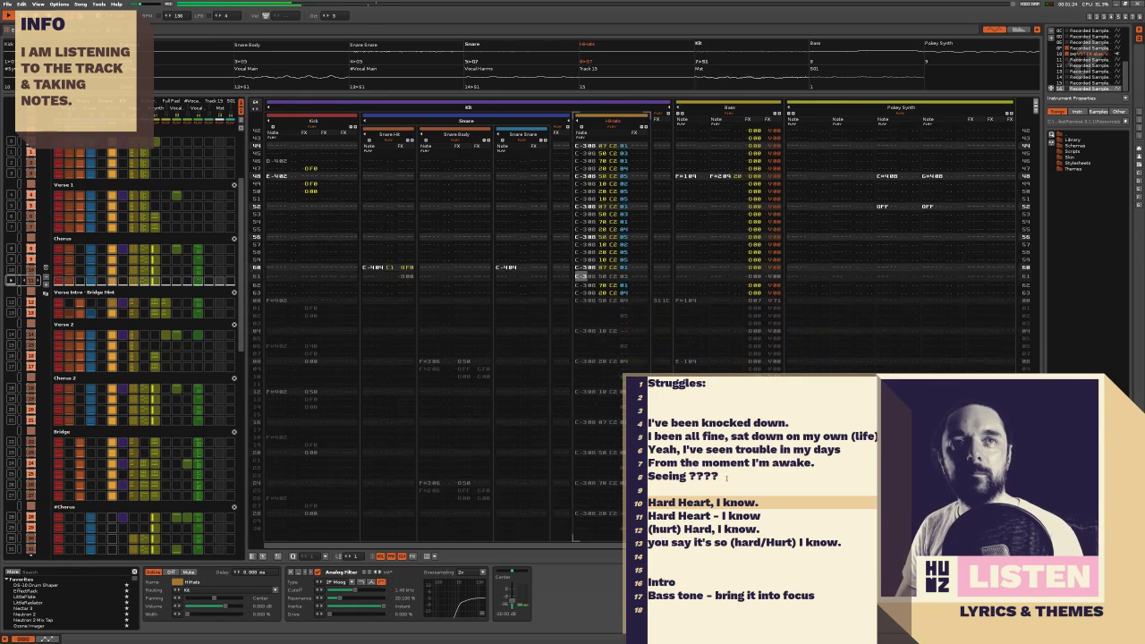
Write the lyric line "Say it is so." below "you say it's so (hard/Hurt) I know.", separated from it by one blank line
key(Down)
key(Down)
key(Down)
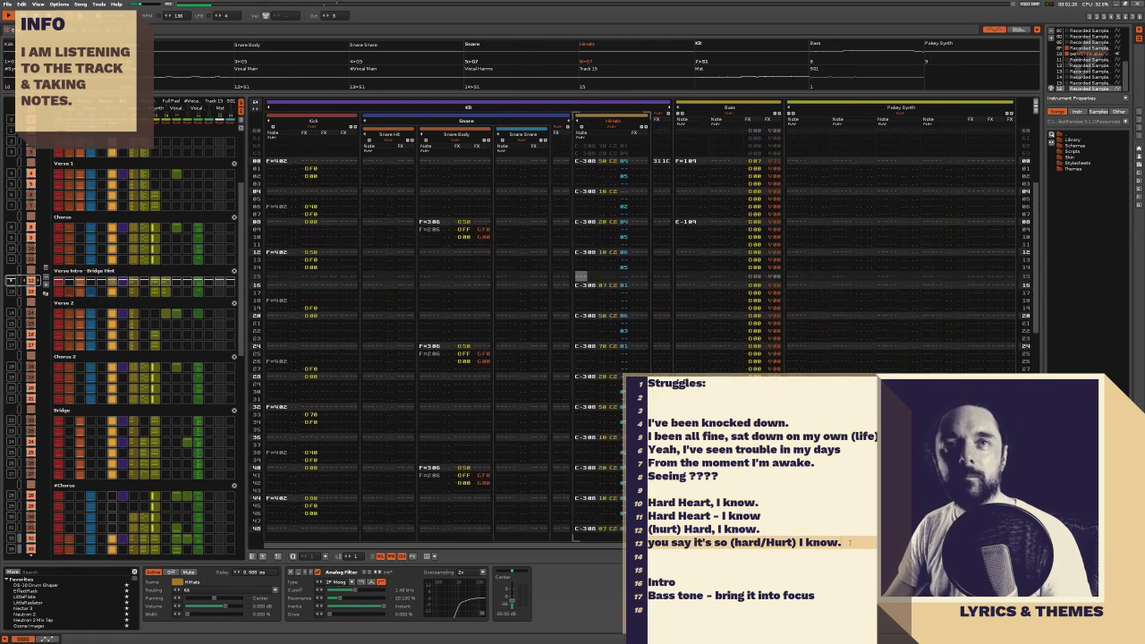
key(Return)
key(Return)
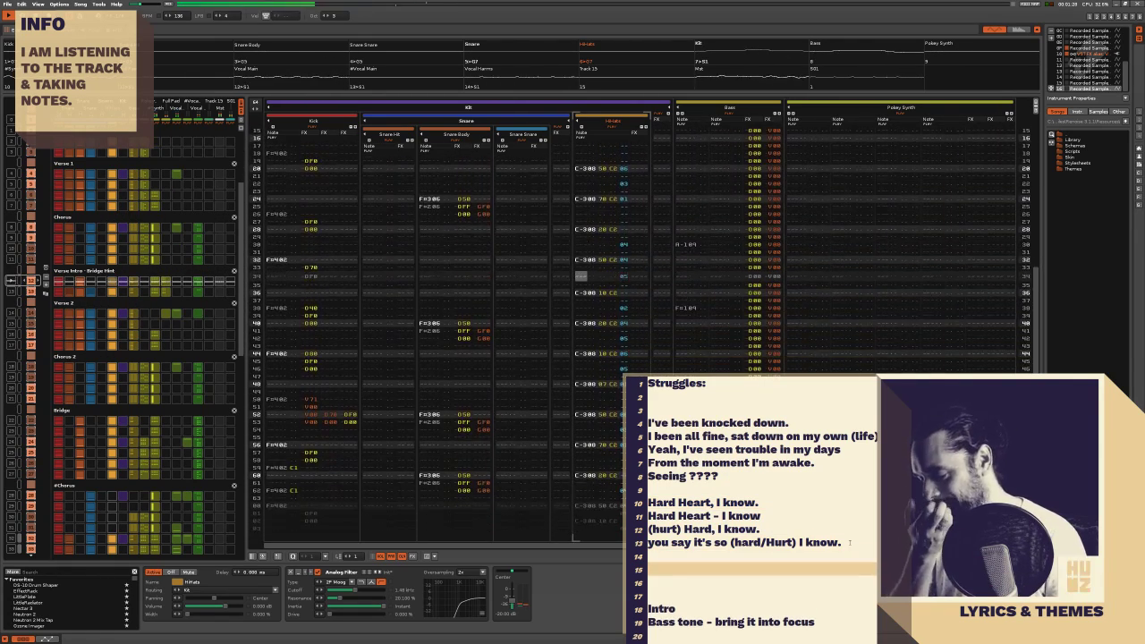
key(BackSpace)
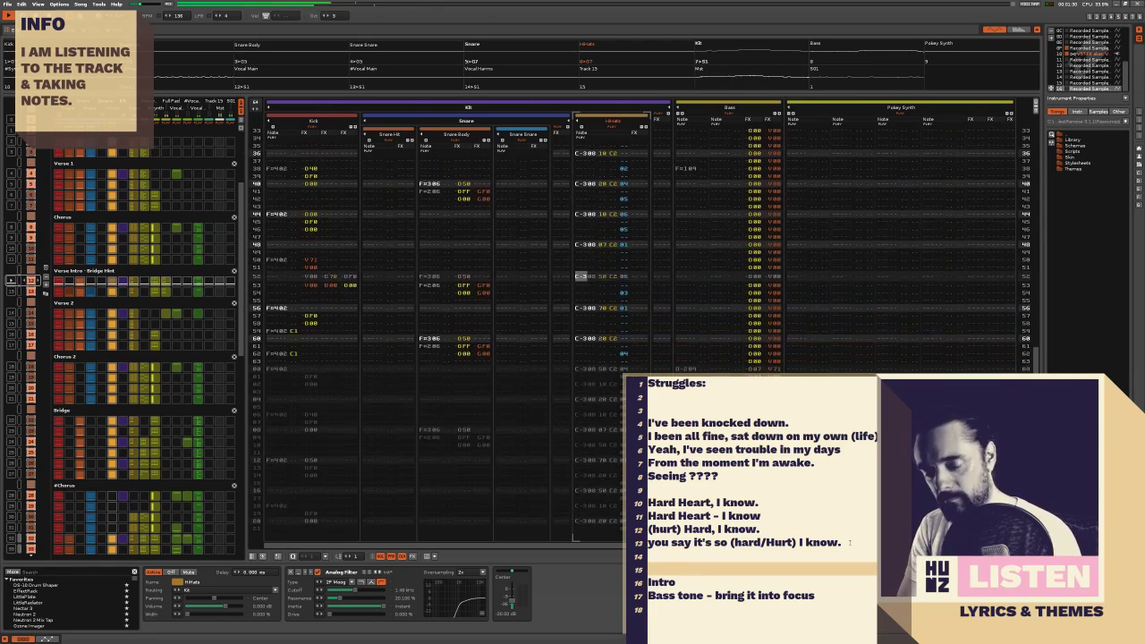
text(Say it so)
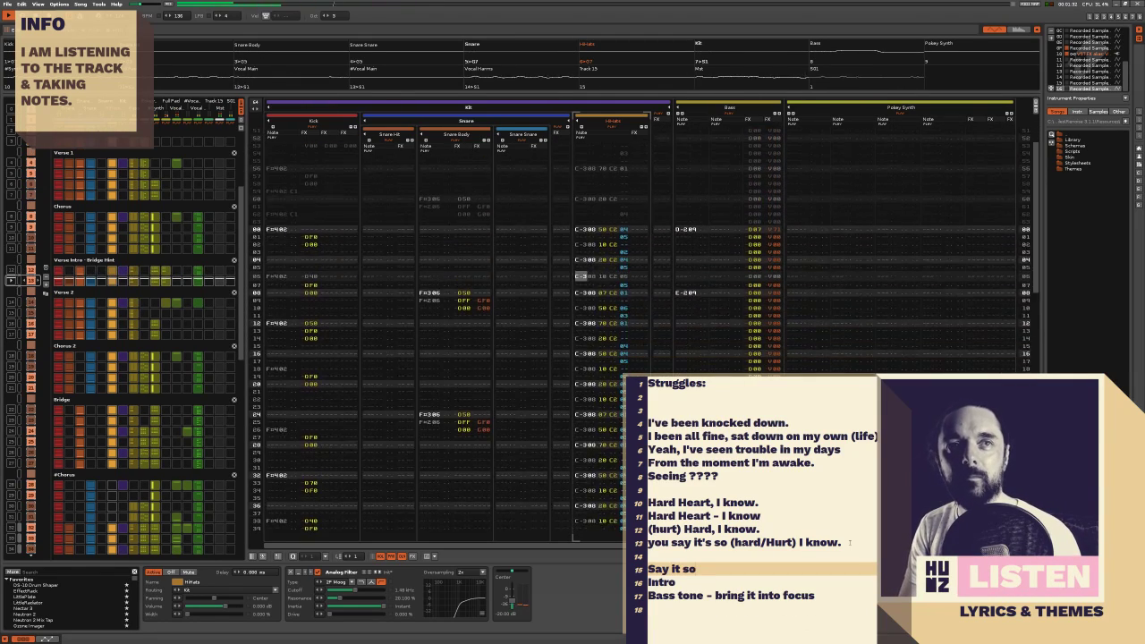
key(BackSpace)
key(BackSpace)
key(BackSpace)
text(is so)
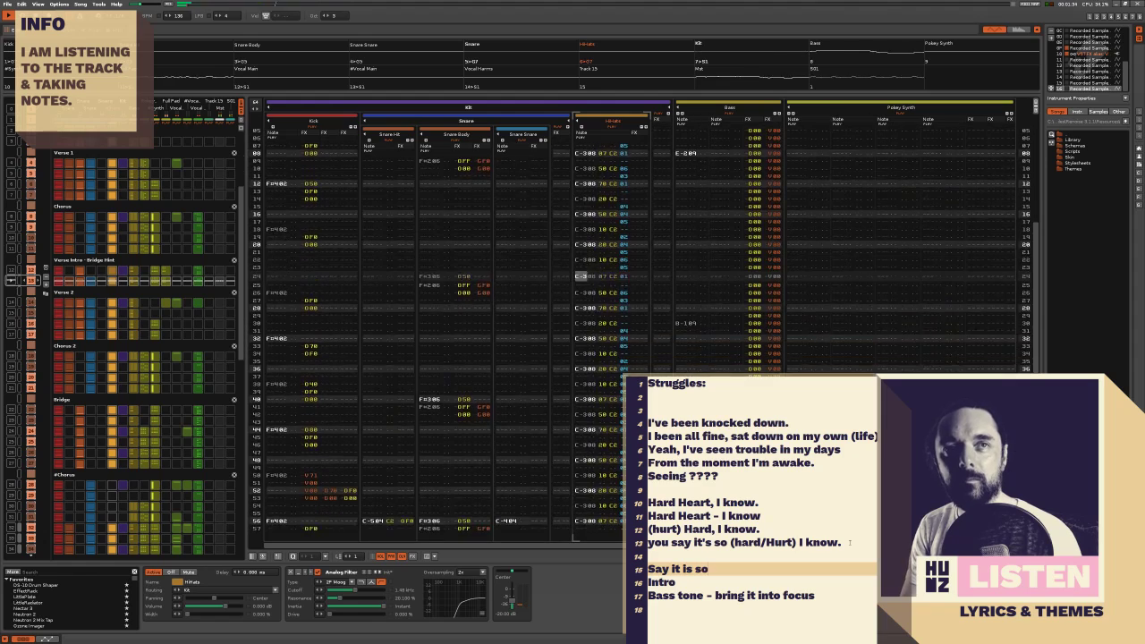
text(.)
Add the line "Say it's so." below "Say it is so." and leave two blank lines before the "Intro" note
key(Return)
text(Say it)
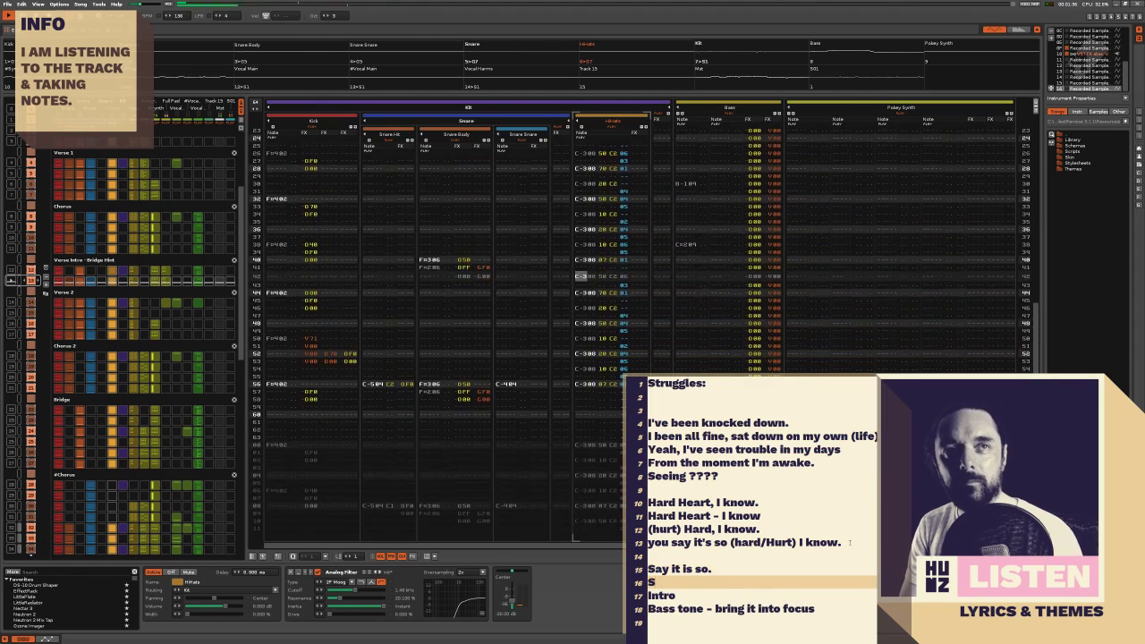
text('s so.)
key(Return)
key(Return)
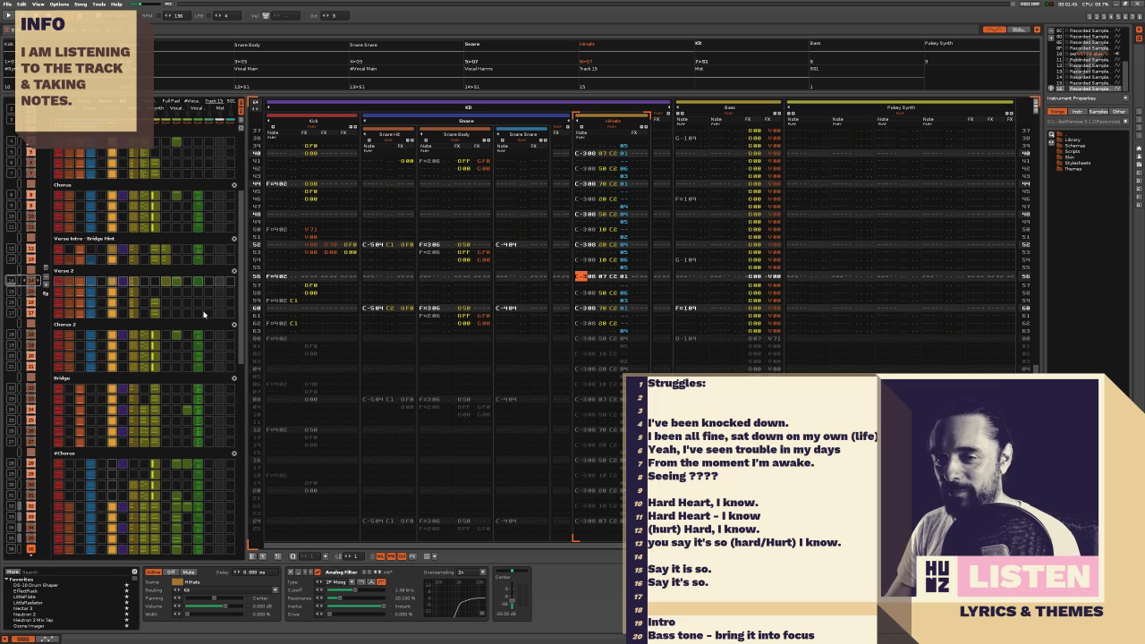
Play the song from the Verse Intro - Bridge Hint section through Verse 2 and stop playback
scroll(204, 313, up, 1)
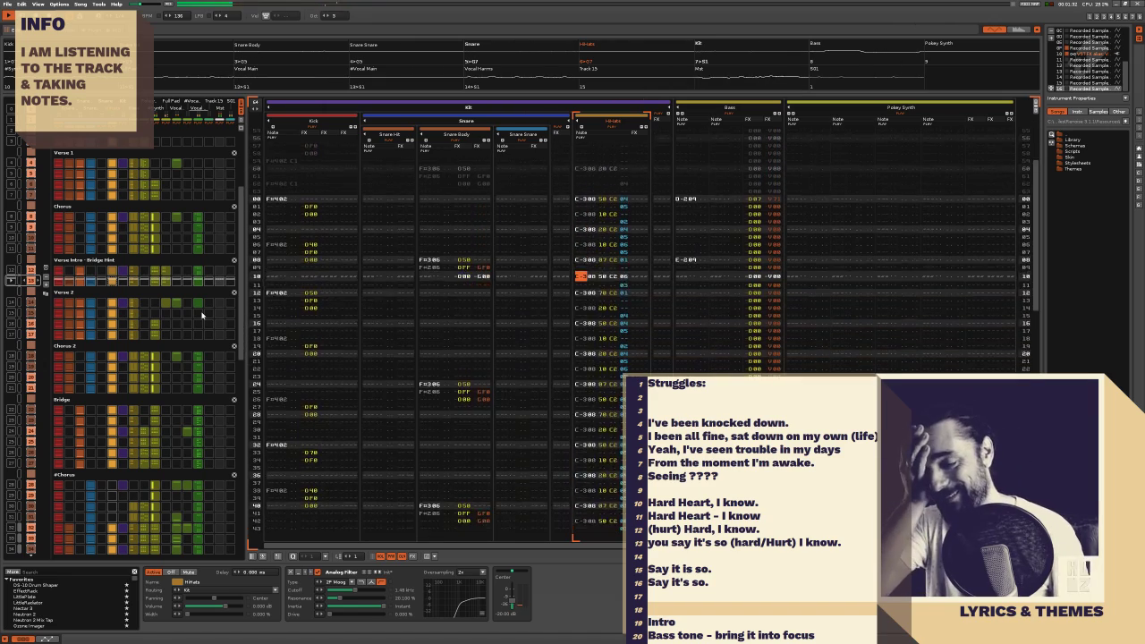
scroll(202, 315, up, 1)
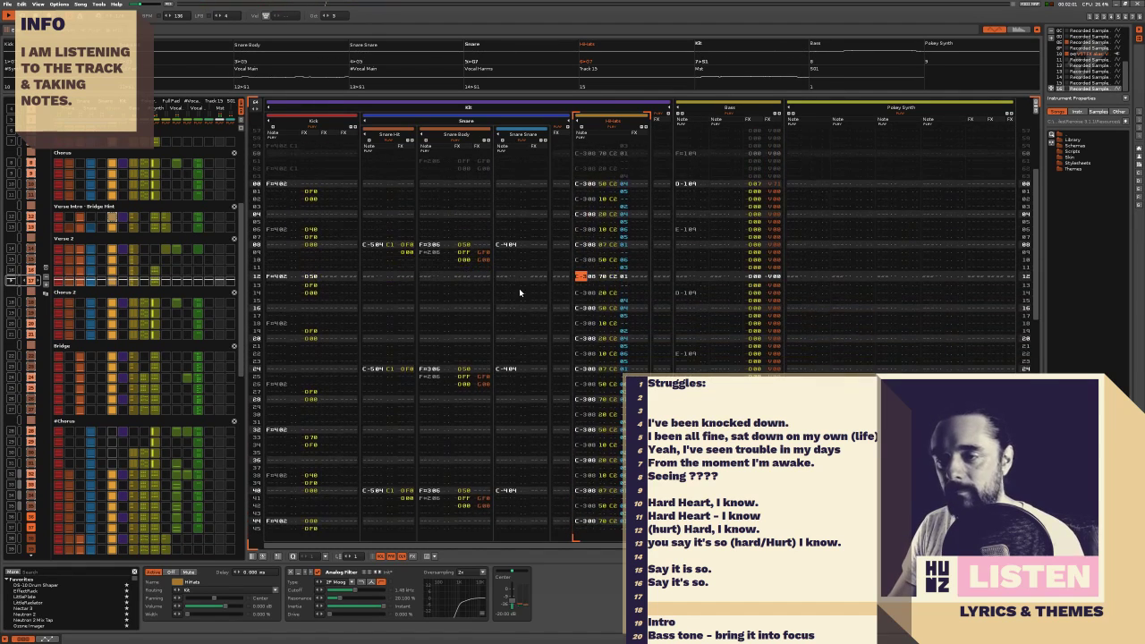
drag(515, 321, 519, 299)
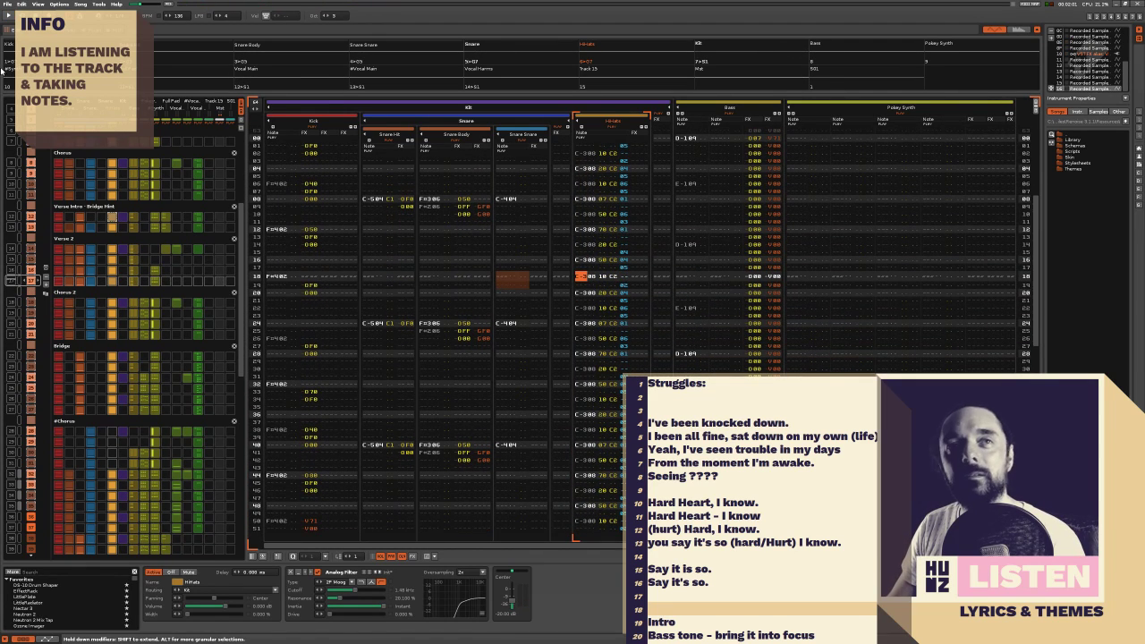
Remove the question marks after "Seeing" and end the line "Hard Heart - I know" with a period
click(743, 481)
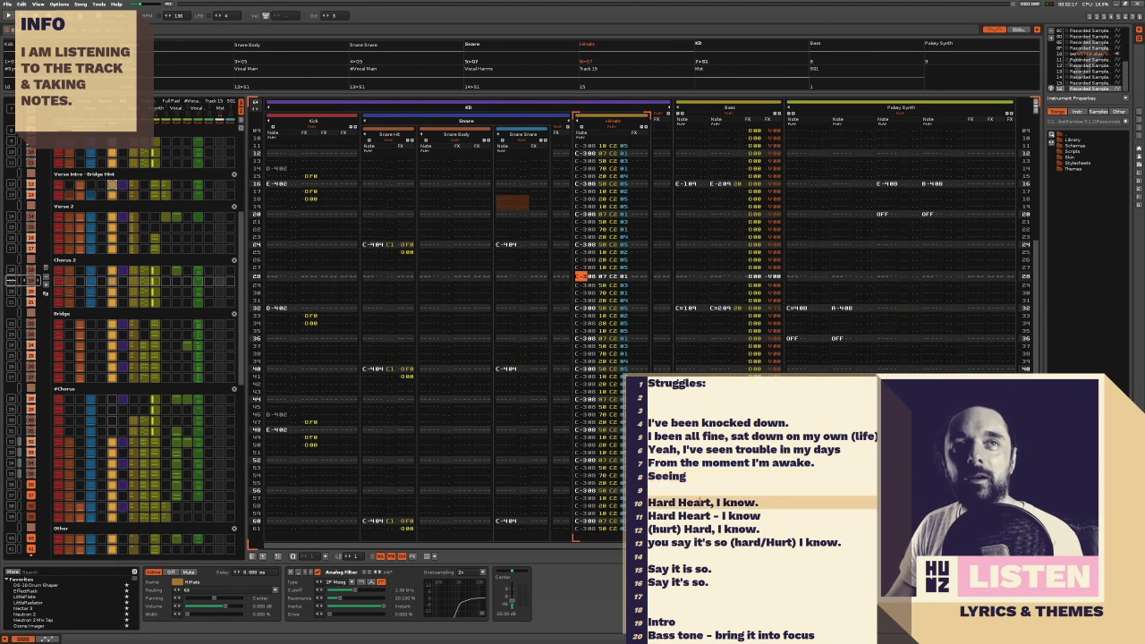
key(space)
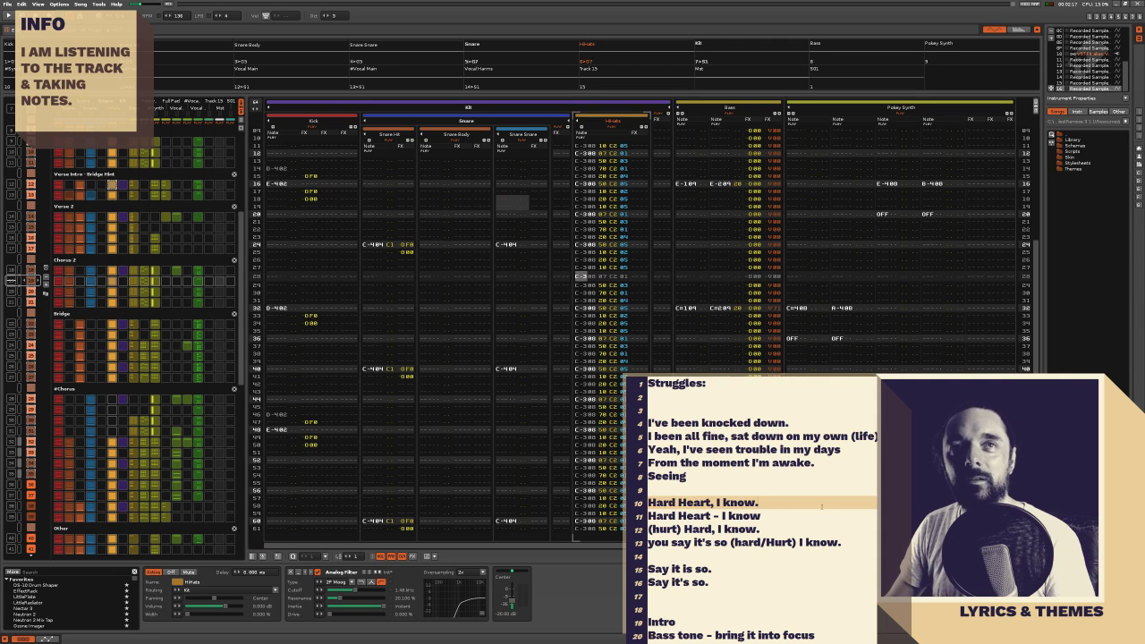
click(777, 515)
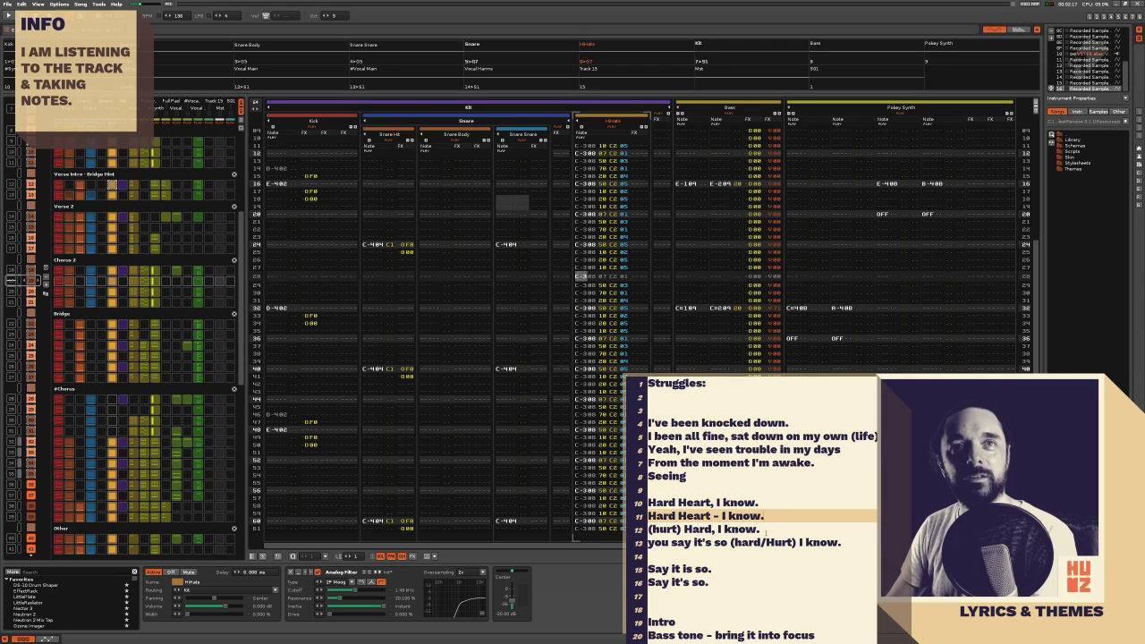
Change the first "Hard Heart" lyric line to "Hard, so Hard, I know."
drag(765, 531, 638, 503)
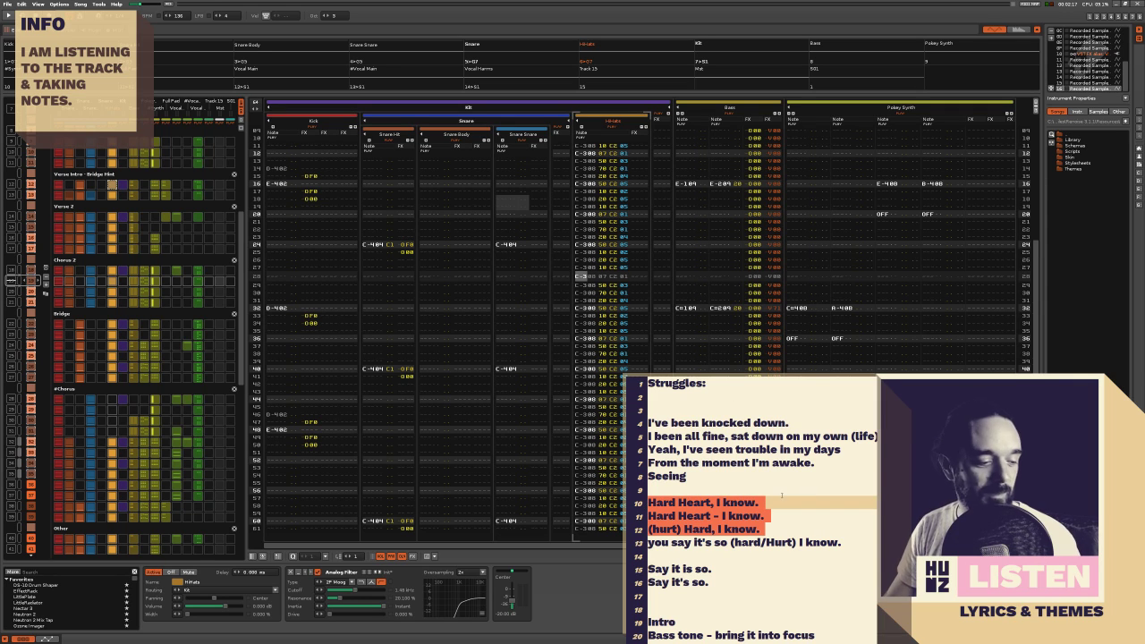
click(783, 559)
drag(760, 529, 648, 502)
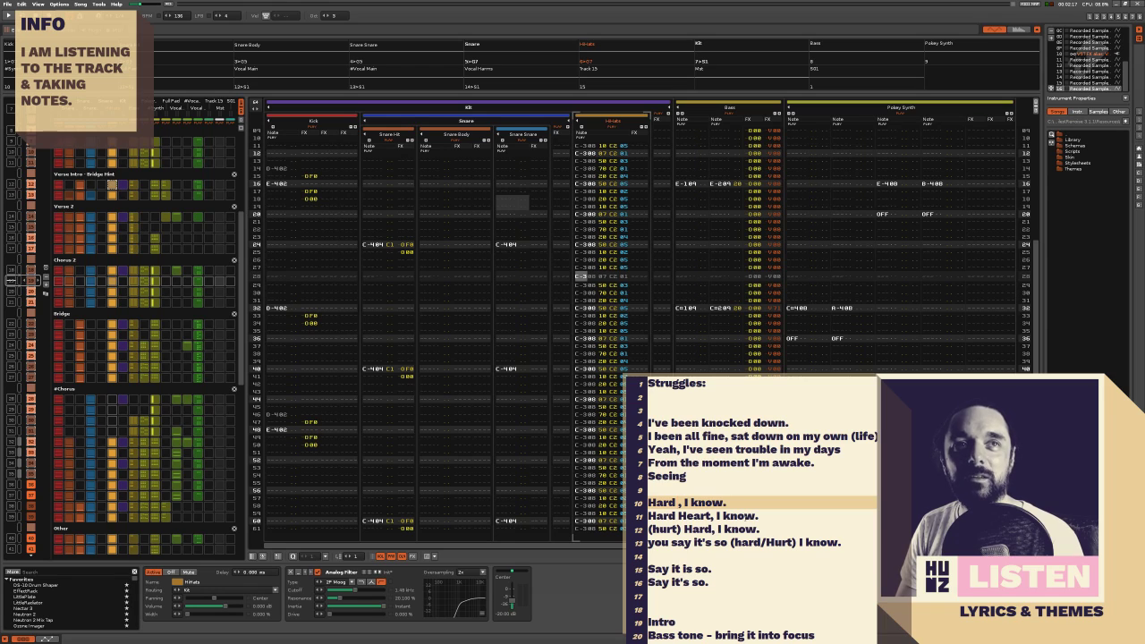
text(so Hard)
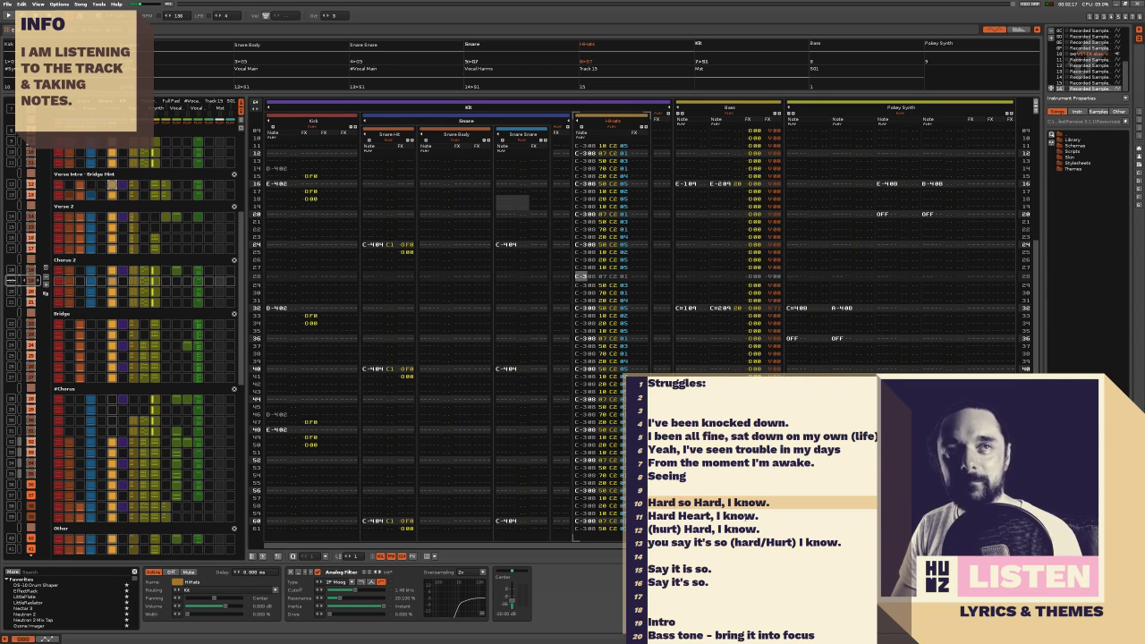
text(,)
Rewrite the line below "Hard, so Hard, I know." as "You say it's so Hard. I know."
key(Down)
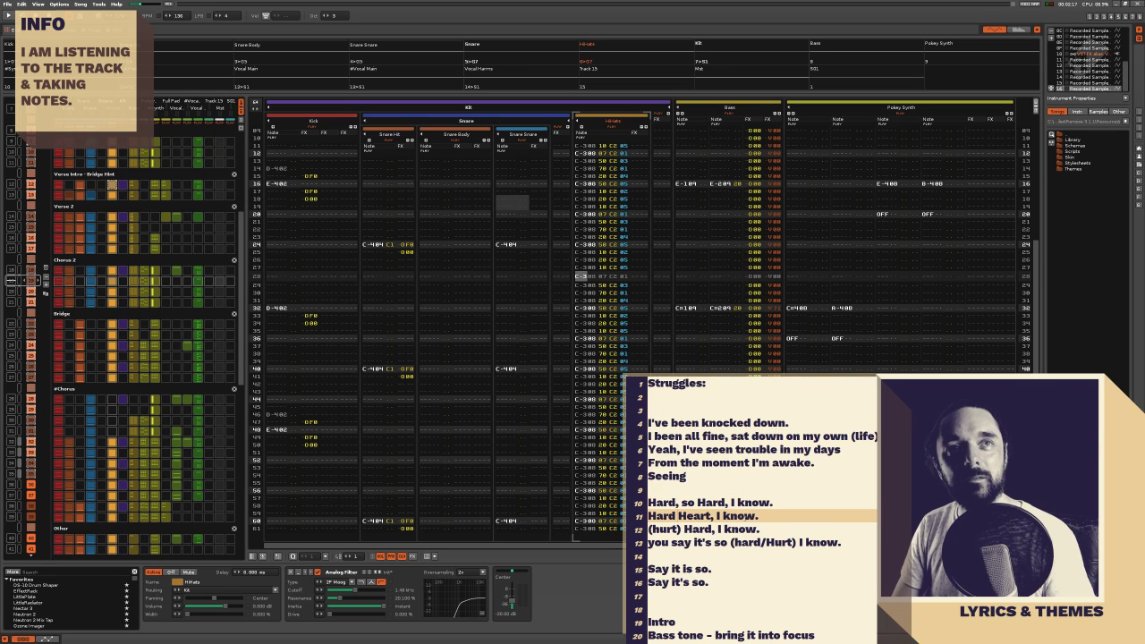
text(You say it')
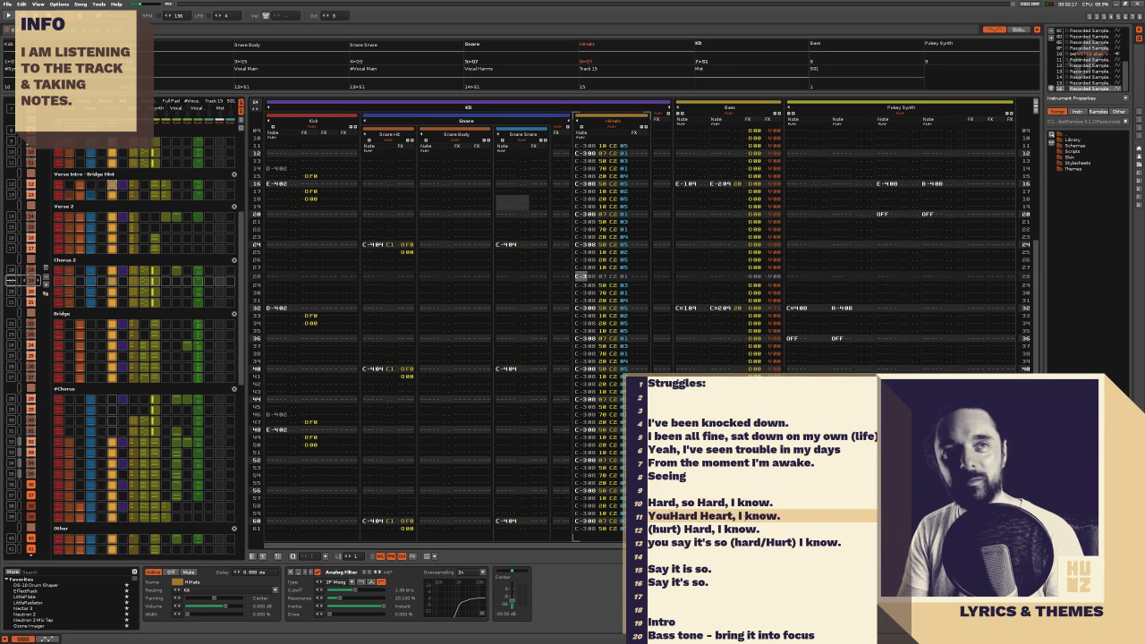
text(s so)
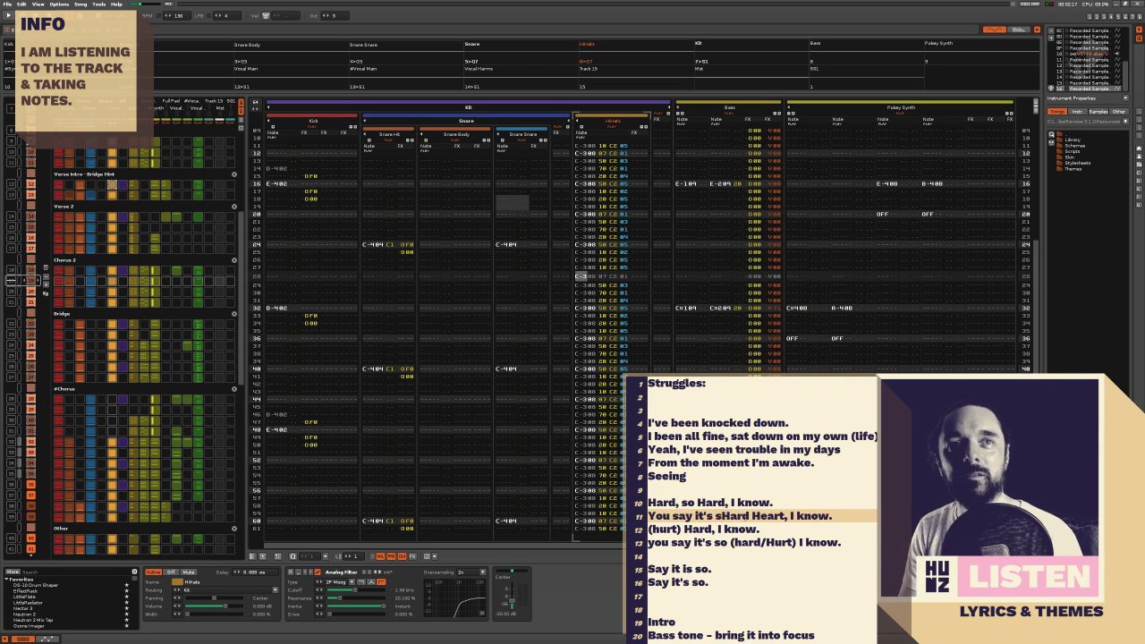
key(Delete)
key(Delete)
key(Delete)
key(Delete)
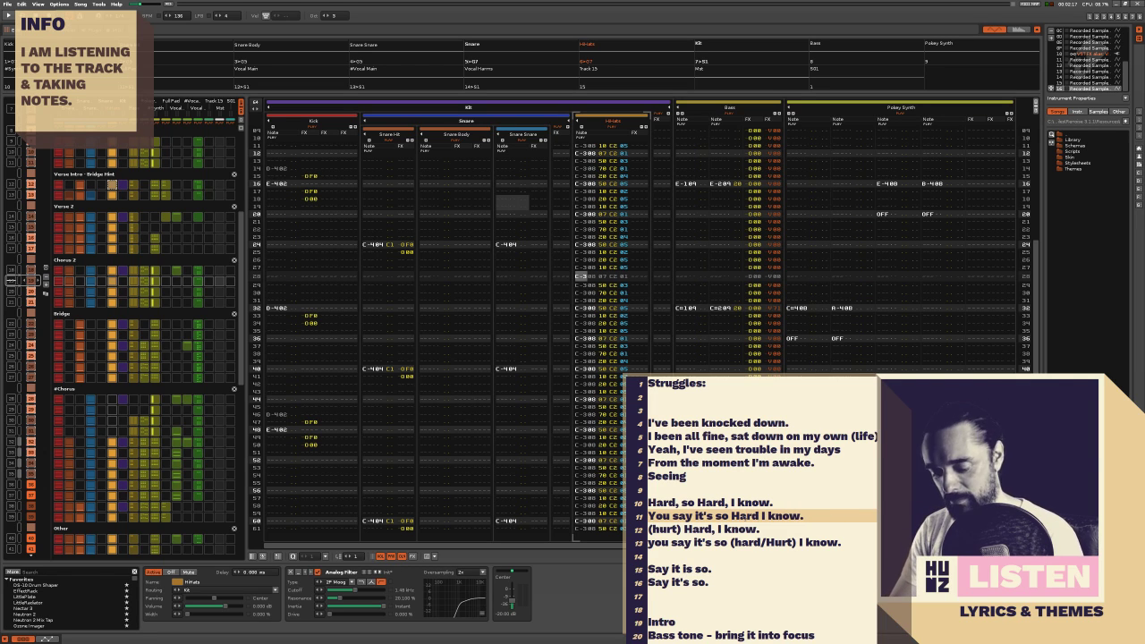
Delete the lyric line "(hurt) Hard, I know." so the "you say it's so (hard/Hurt) I know." line moves up
key(Down)
key(Home)
key(shift+End)
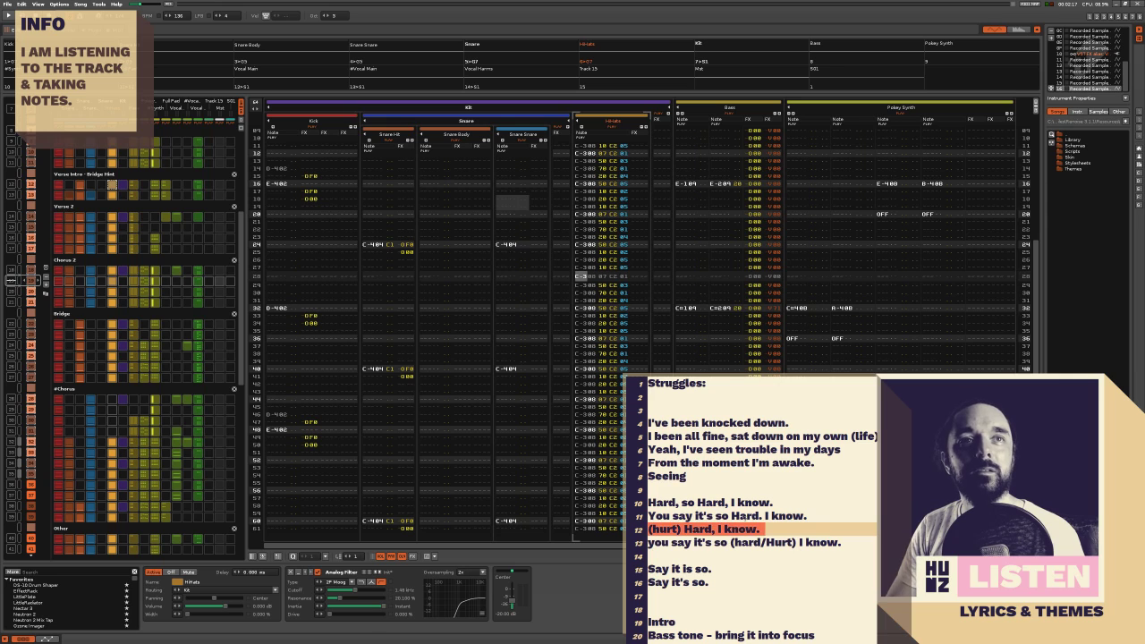
key(Delete)
key(Delete)
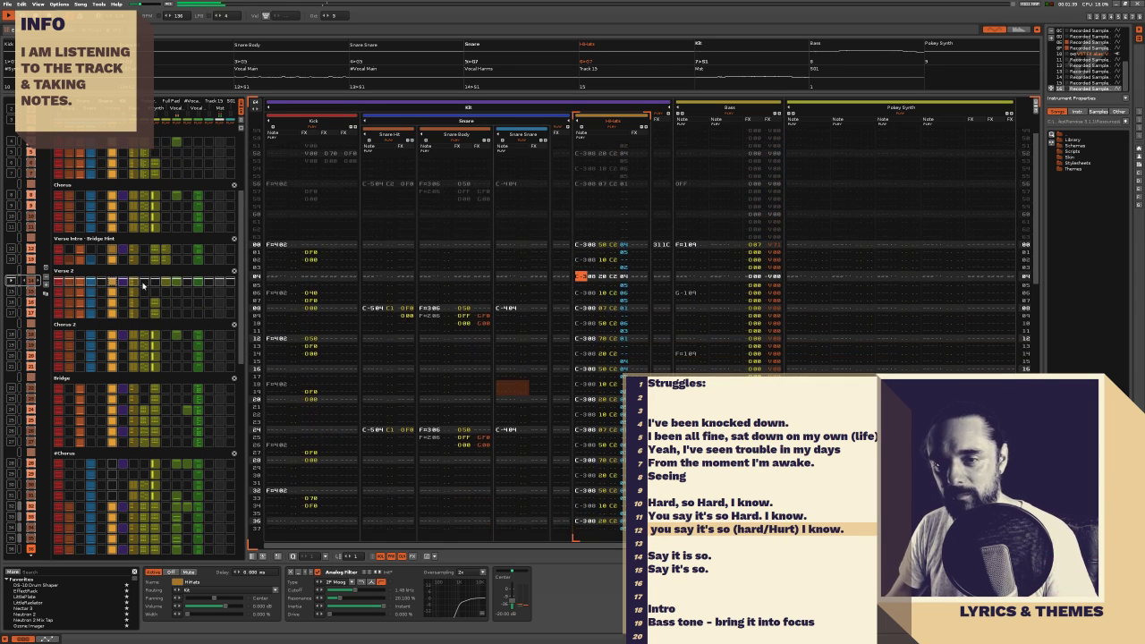
Play the song from the Verse Intro - Bridge Hint section and stop playback
click(190, 250)
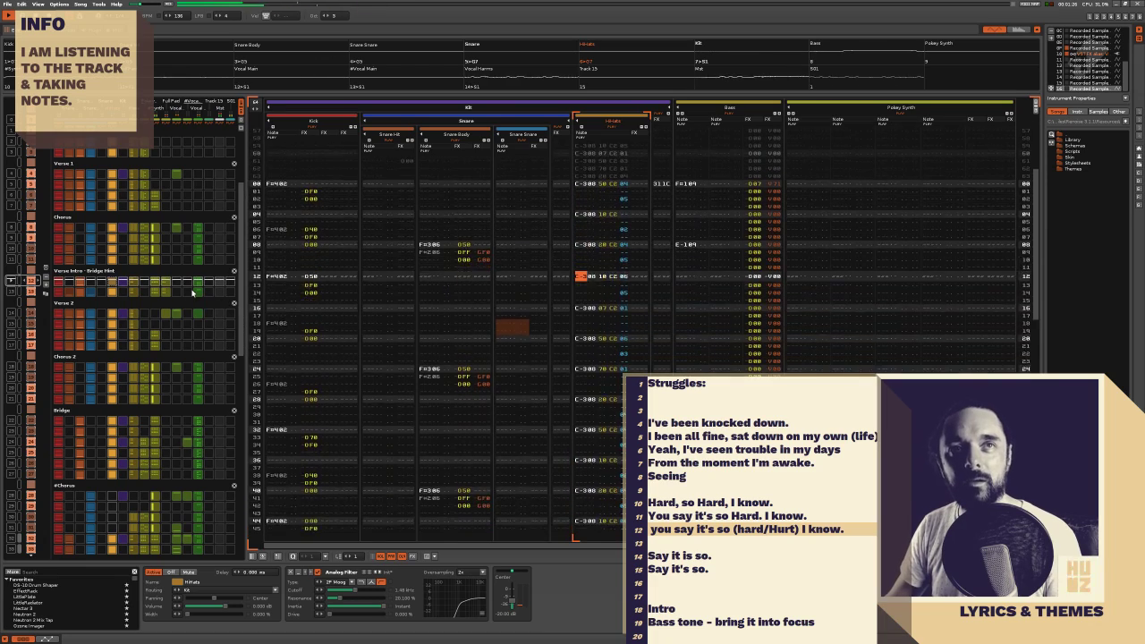
key(Tab)
key(Tab)
key(Tab)
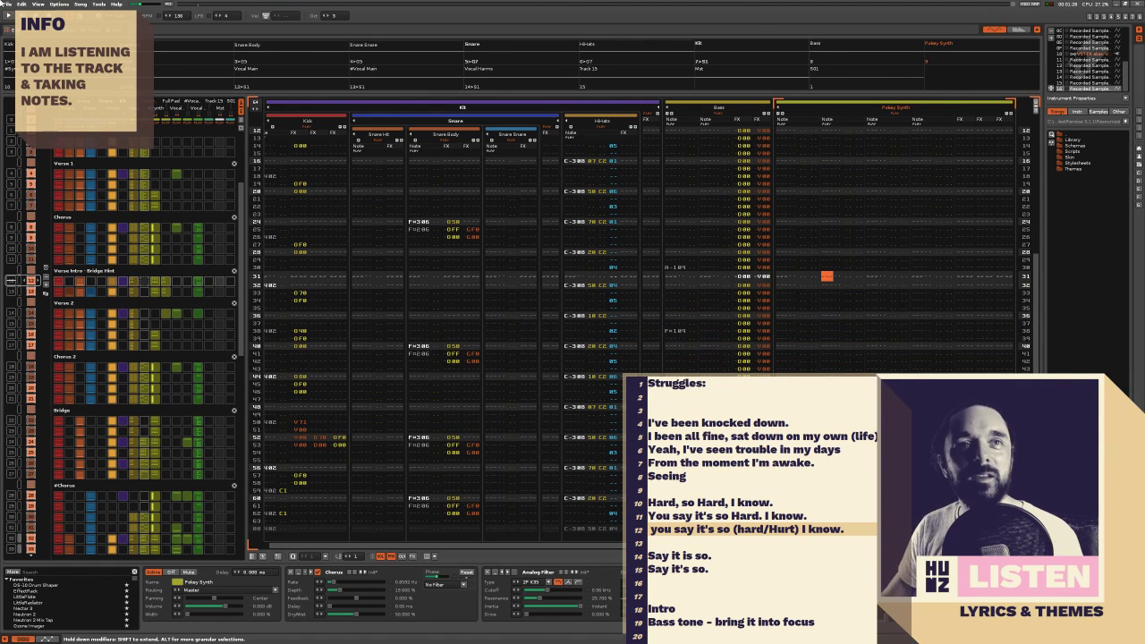
Replace the lyric line "Say it is so." with "Say it ain't so?"
click(720, 558)
key(shift+Home)
text(Say)
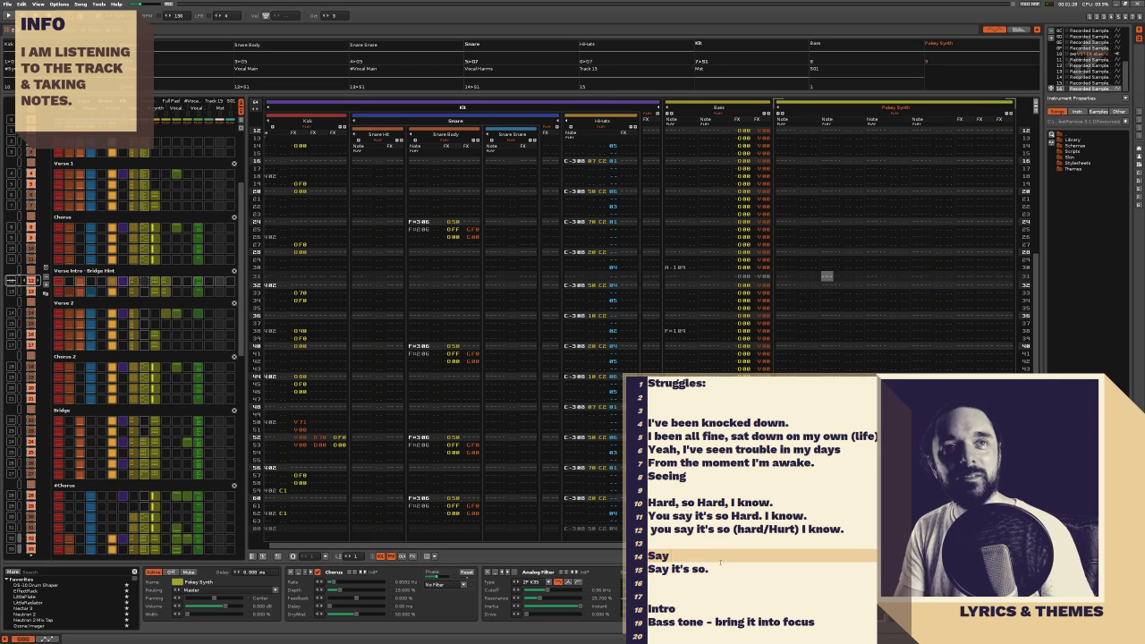
text( it ain't so?)
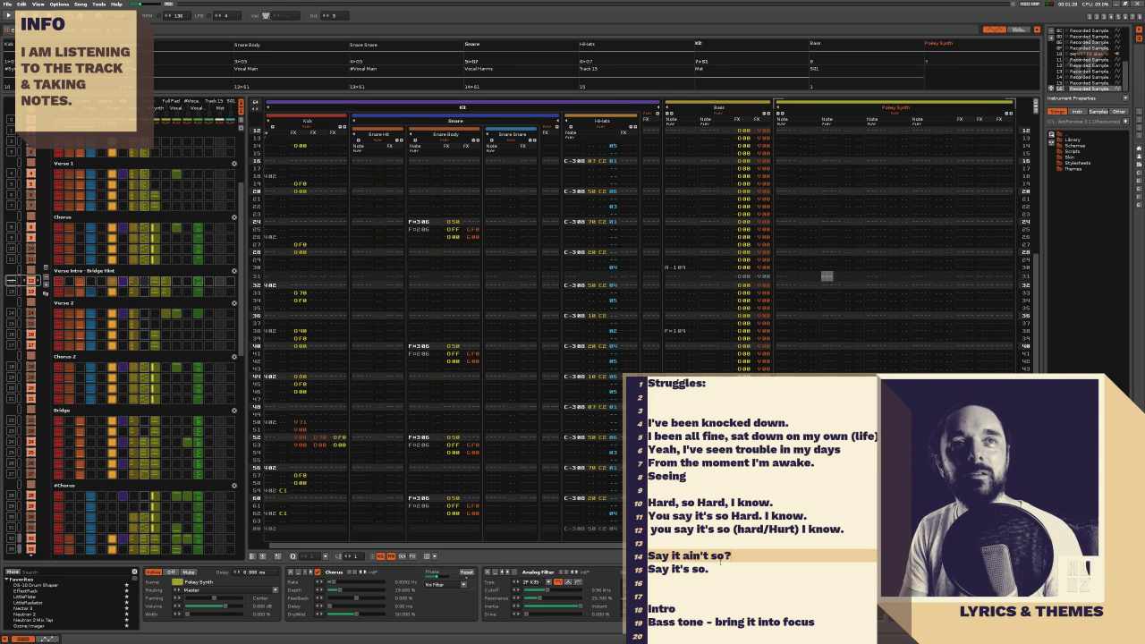
Replace "Say it's so." with "So it is so." and join it to the end of the "Say it ain't so?" line
key(Down)
key(shift+Home)
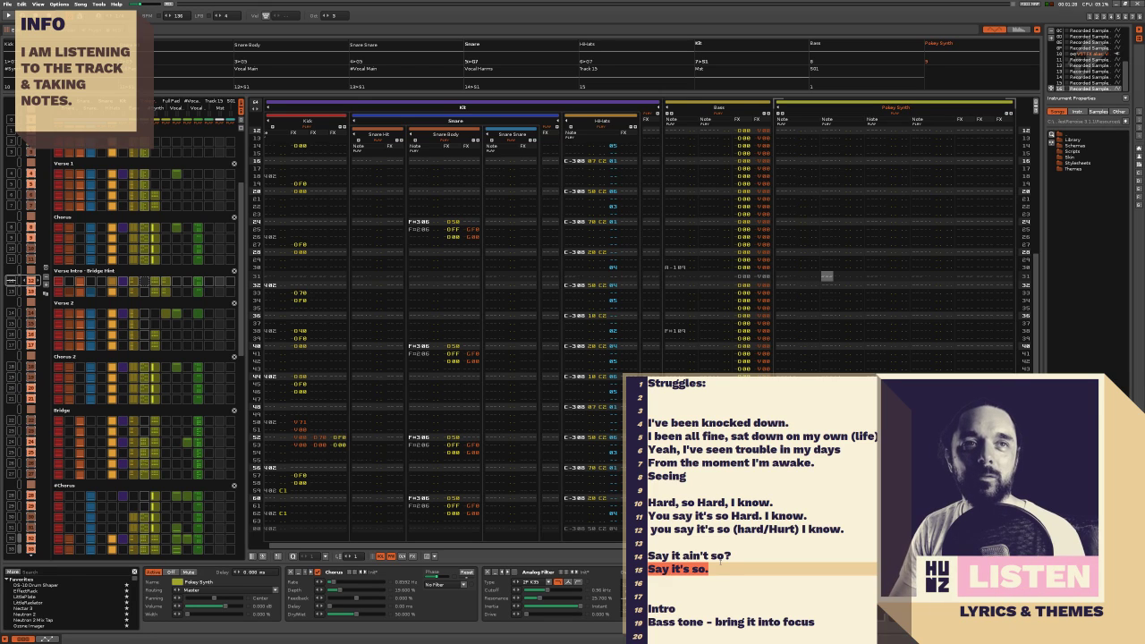
key(End)
text(So it is)
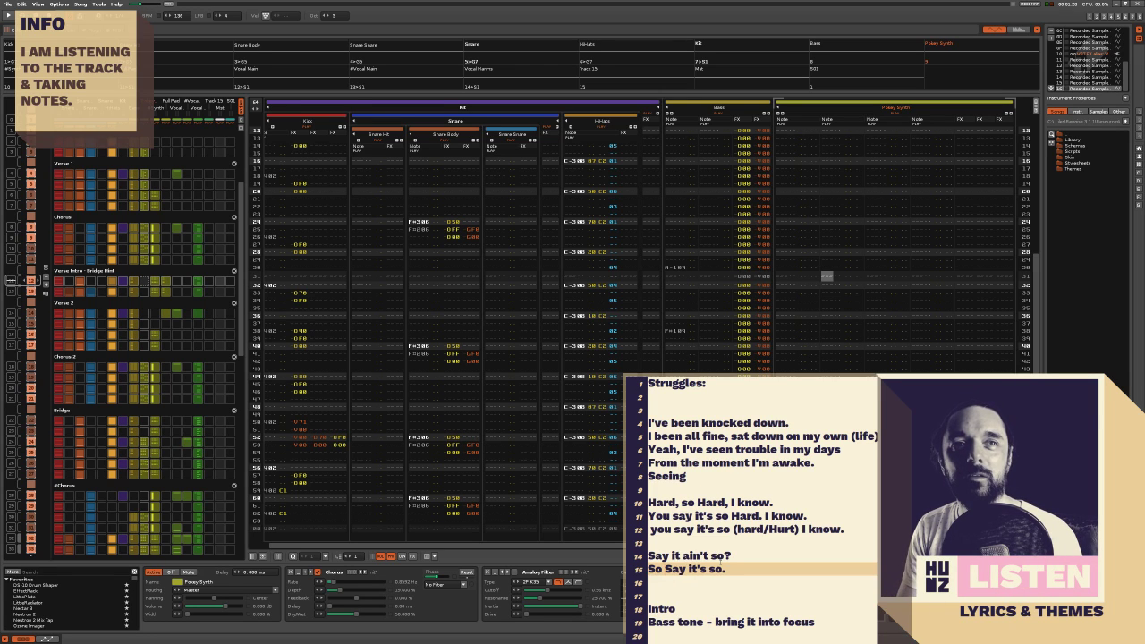
key(shift+End)
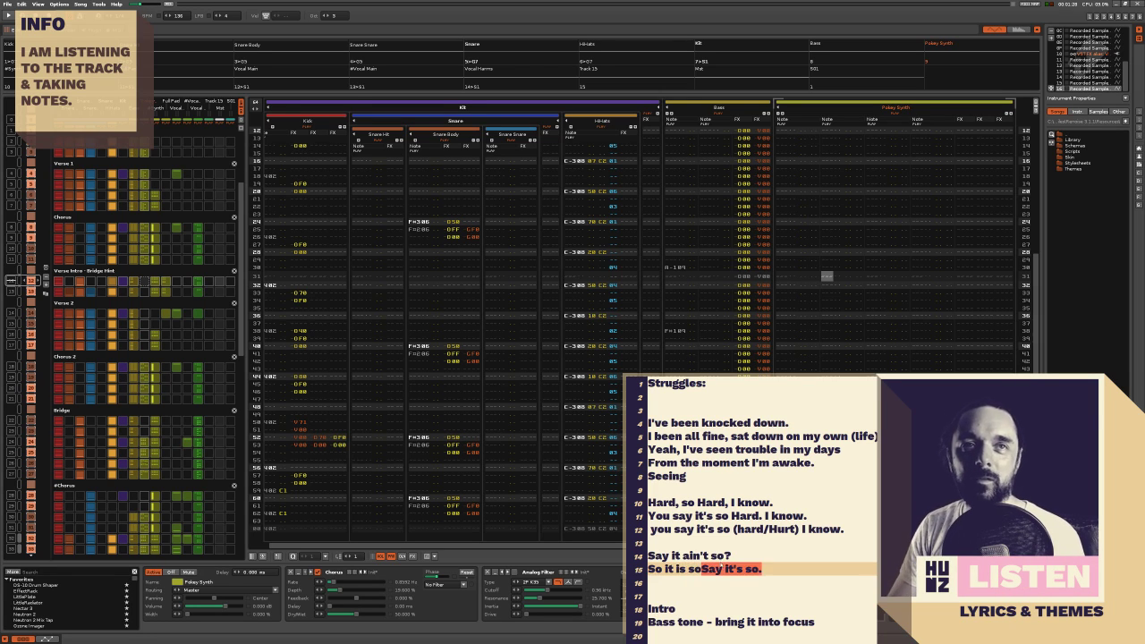
text(so)
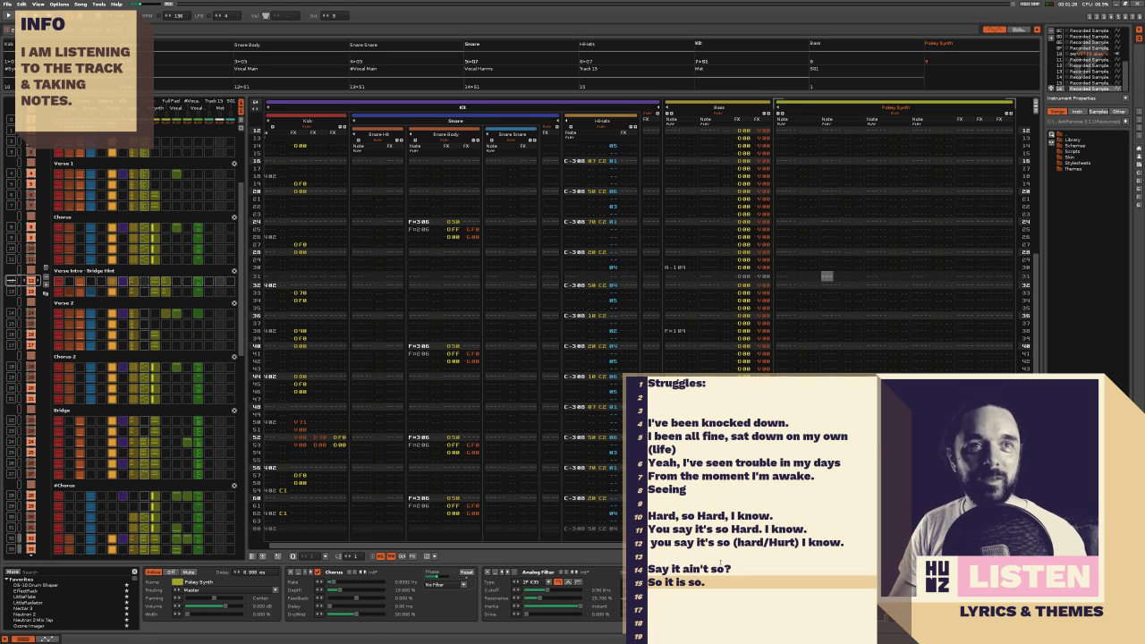
key(BackSpace)
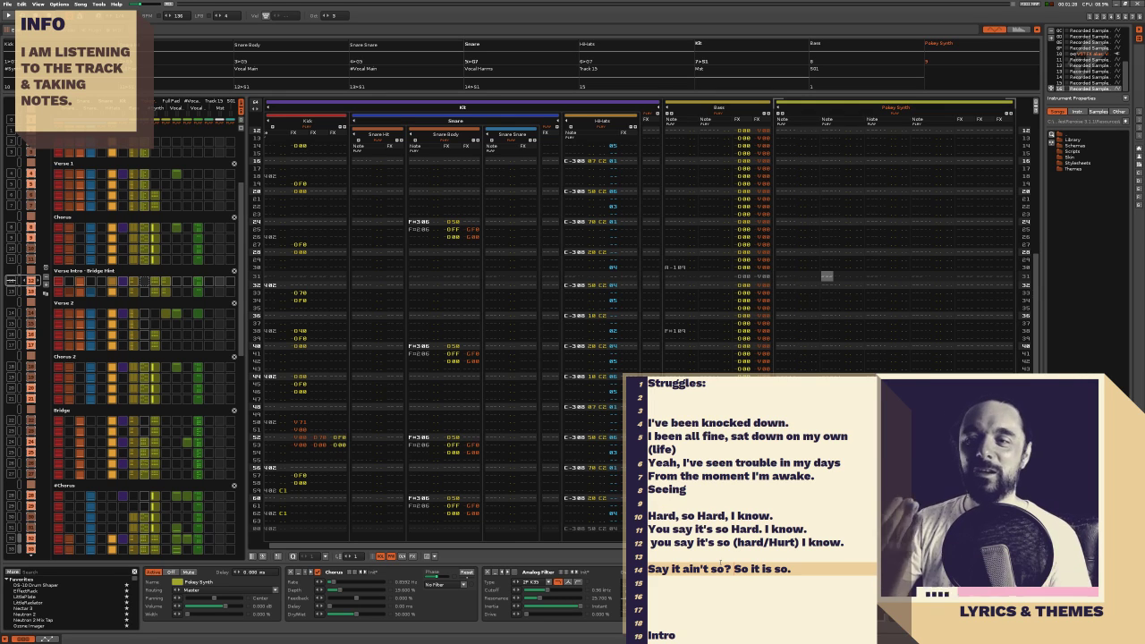
Remove the blank line above "Say it ain't so? So it is so.", then play the song into Verse 2 and stop
key(Escape)
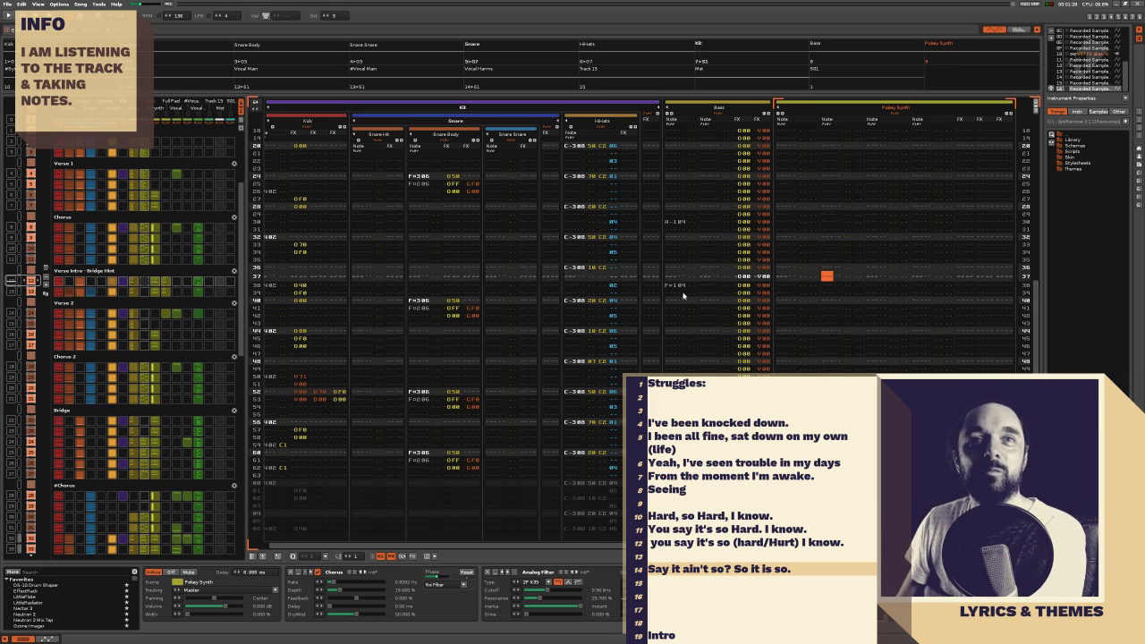
click(818, 565)
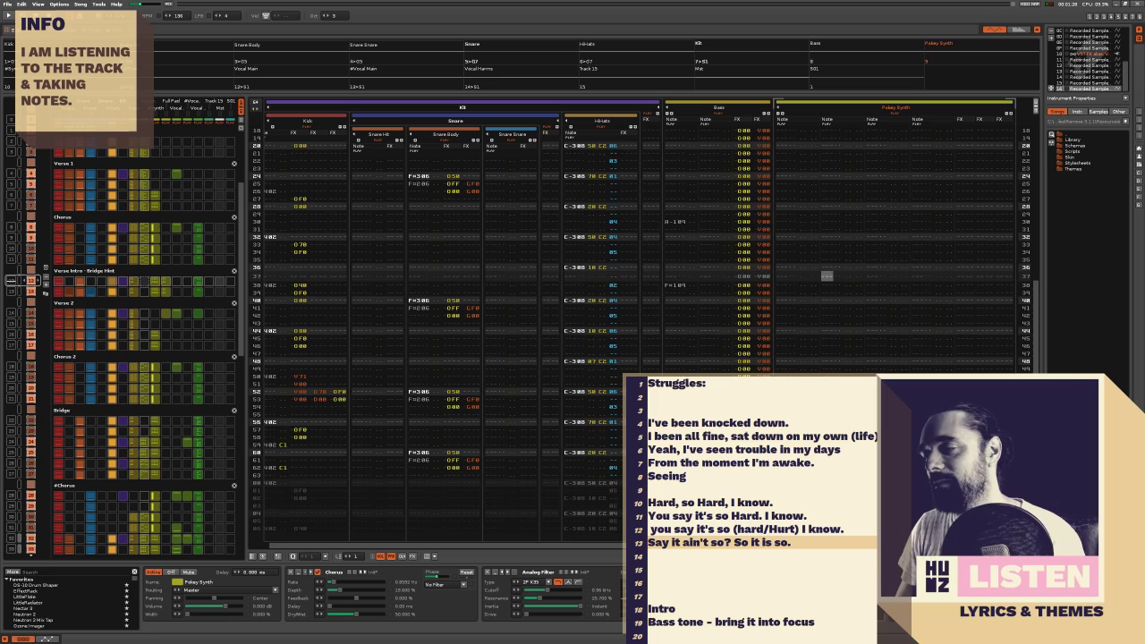
key(space)
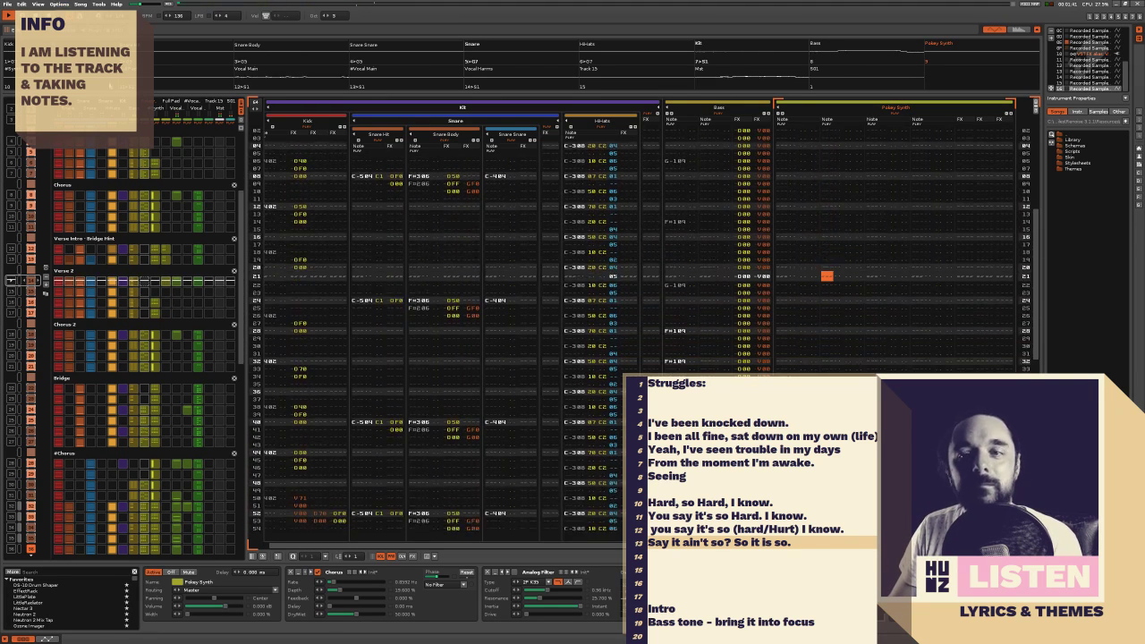
key(space)
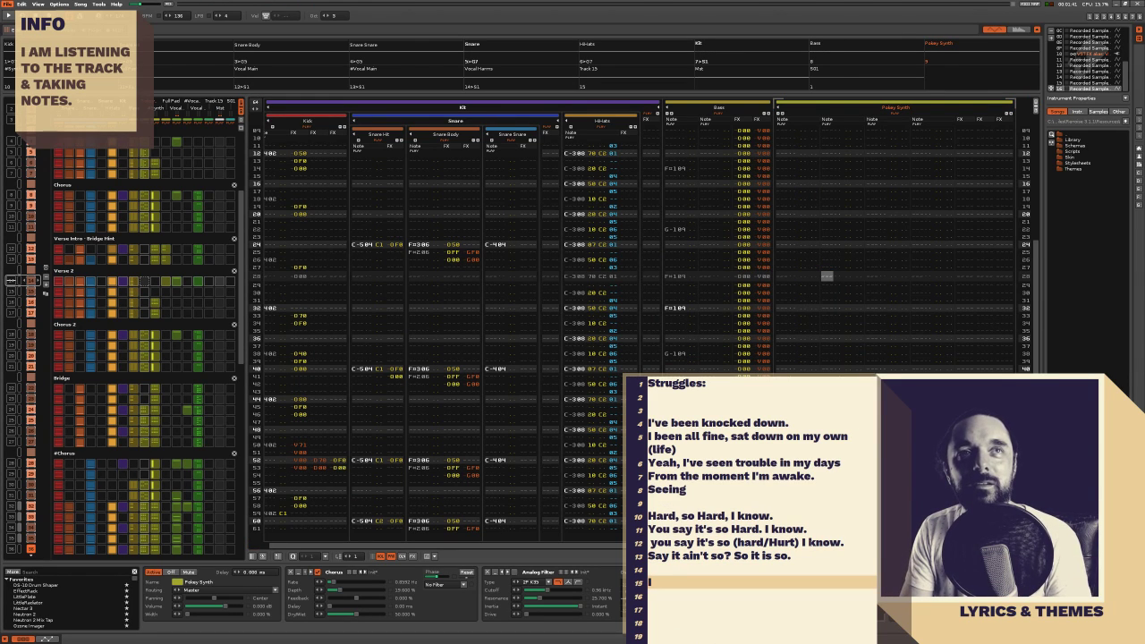
Write the lyric start "So I've" below "Say it ain't so? So it is so.", separated by one blank line
text(I've been)
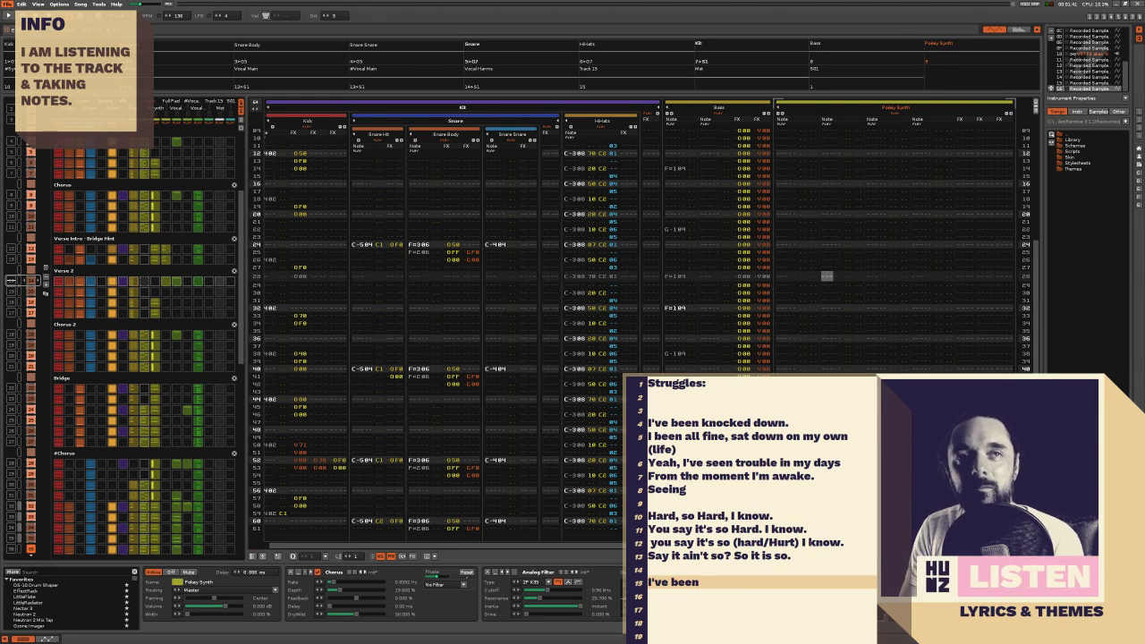
key(shift+Home)
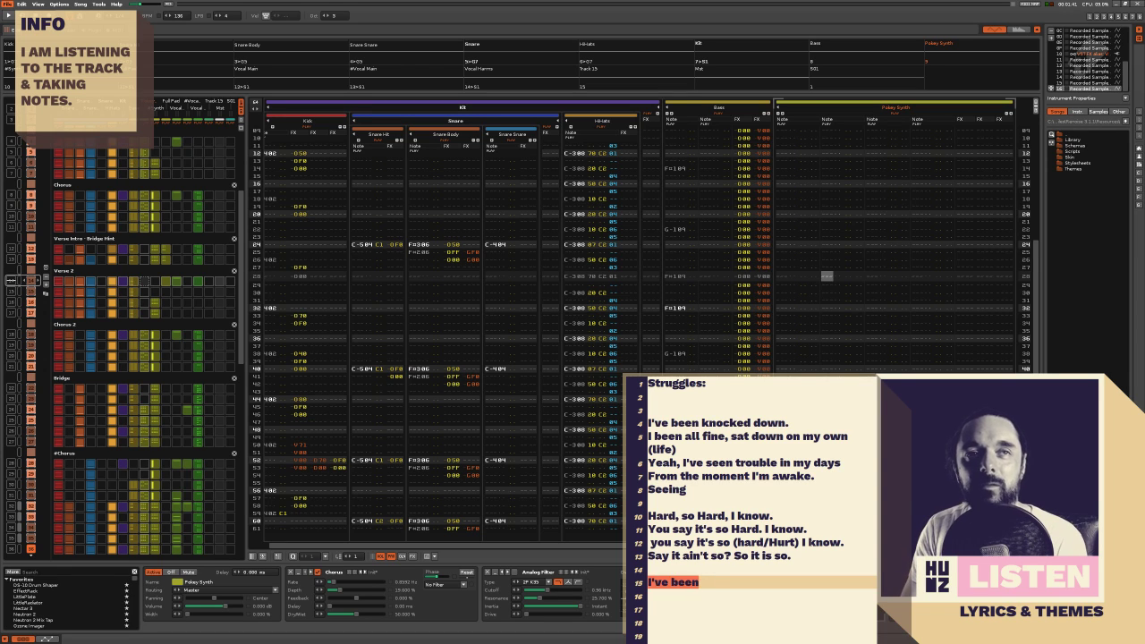
text(So I've)
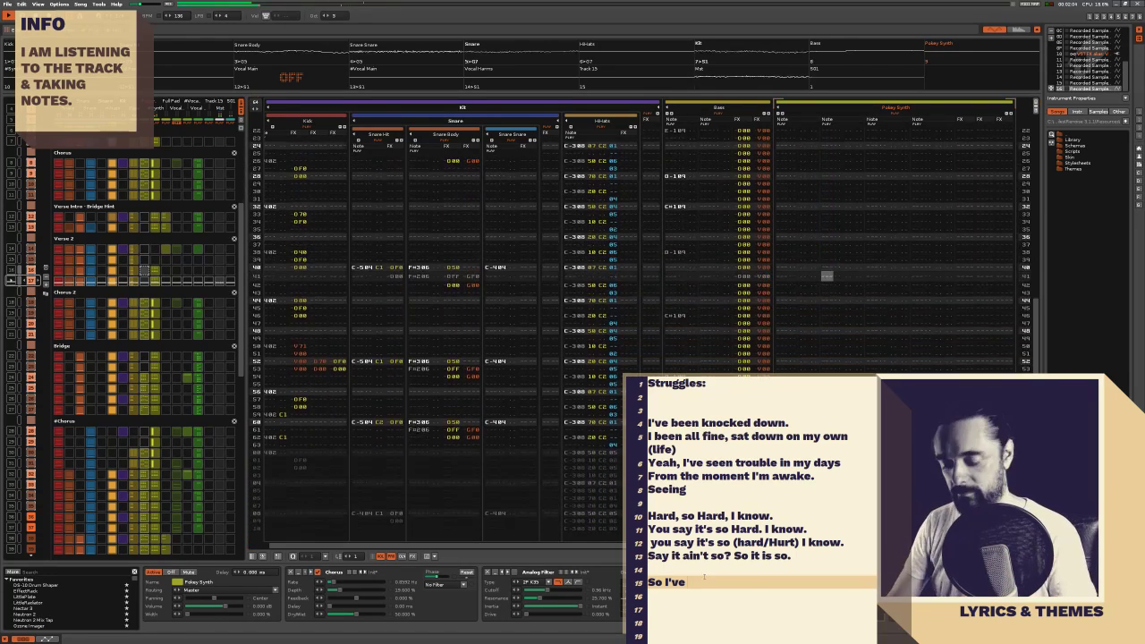
Start another lyric line, one blank line below "So I've", reading "so I see troubles in my day"
key(Return)
key(Return)
text(Soo I aww r)
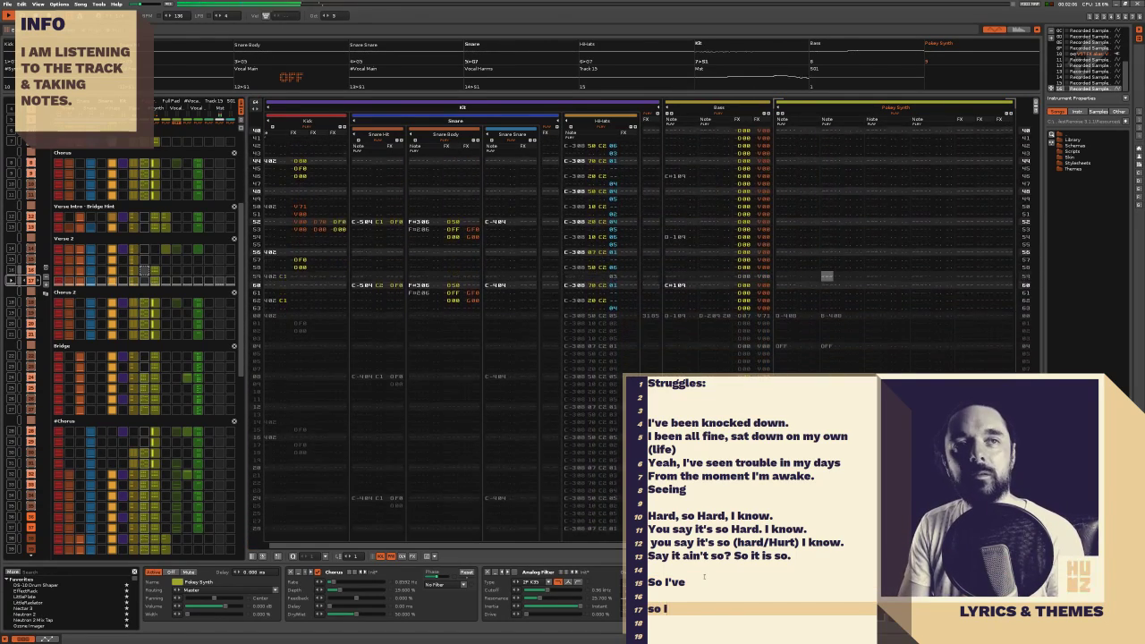
key(BackSpace)
key(BackSpace)
key(BackSpace)
key(BackSpace)
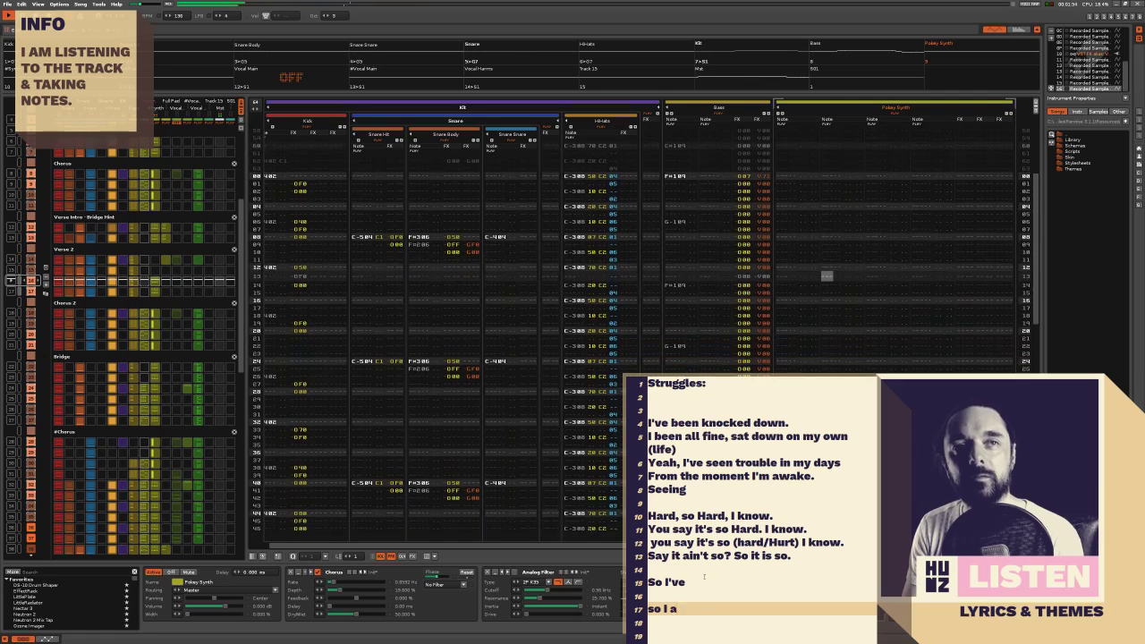
text(see toubl)
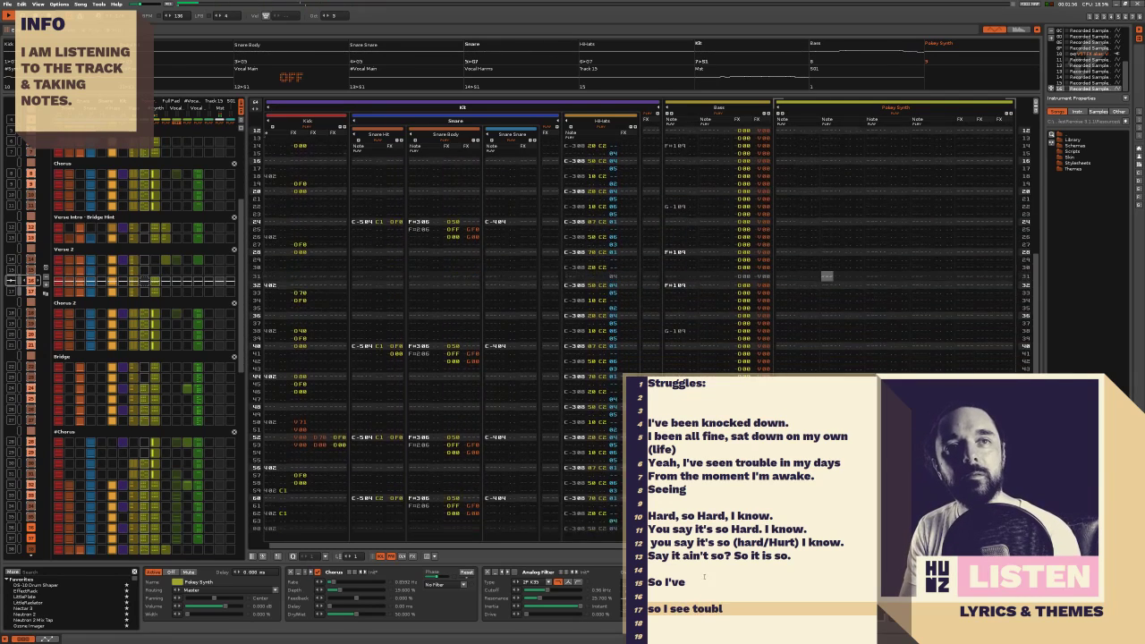
text(es)
key(BackSpace)
key(BackSpace)
key(BackSpace)
key(BackSpace)
key(BackSpace)
key(BackSpace)
text(r)
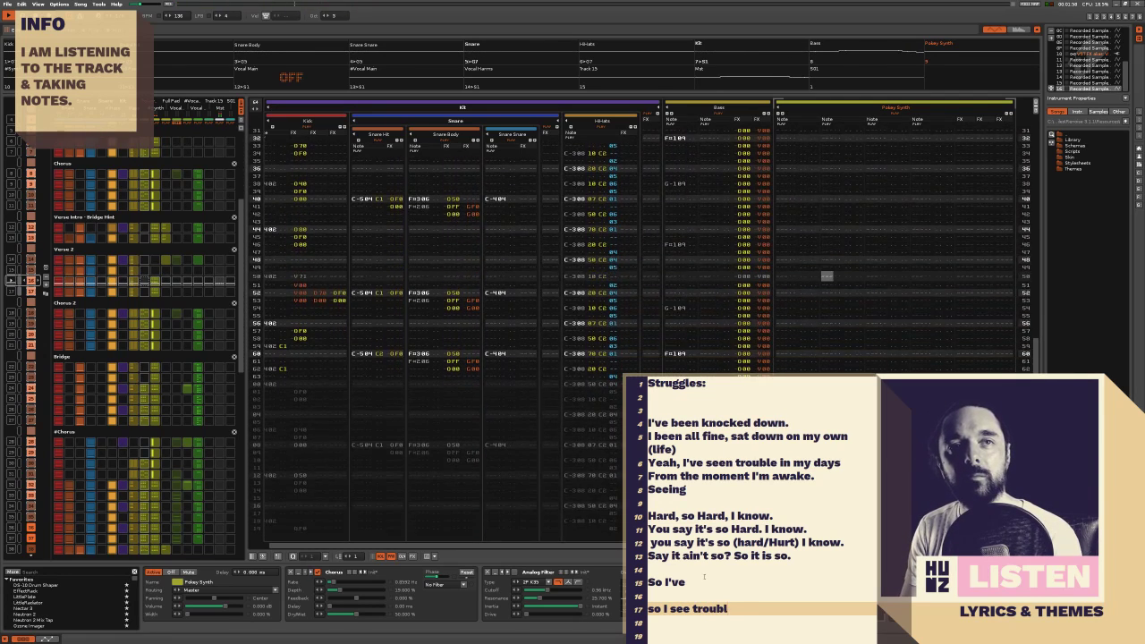
text(oubles in my day)
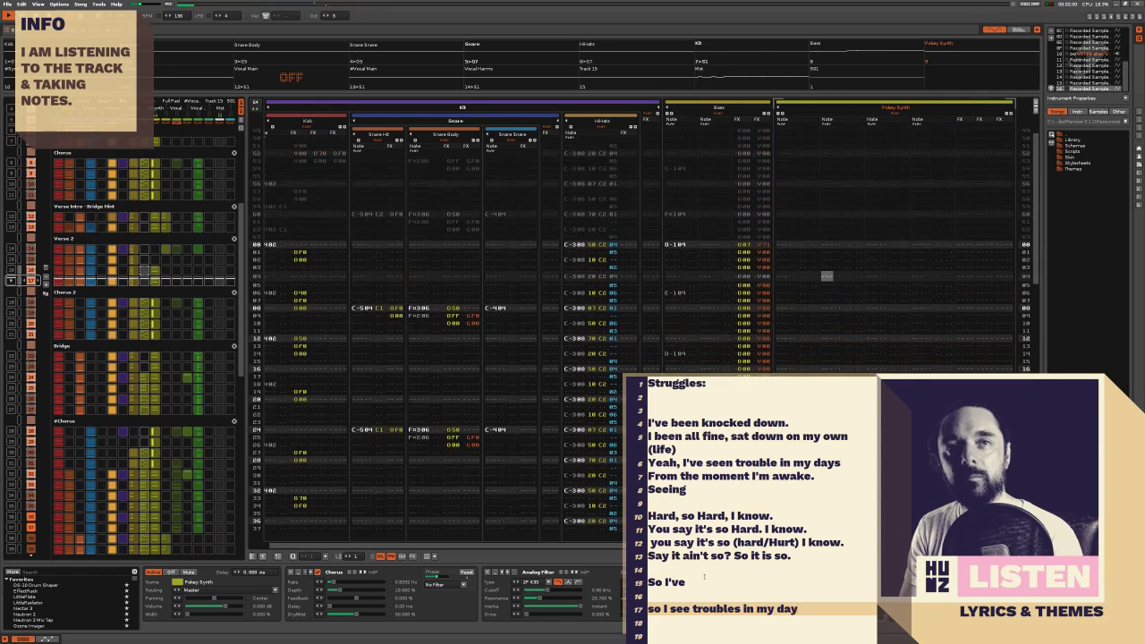
Change "day" to "days" in the "so I see troubles" line and continue it with "and every"
text(s and I)
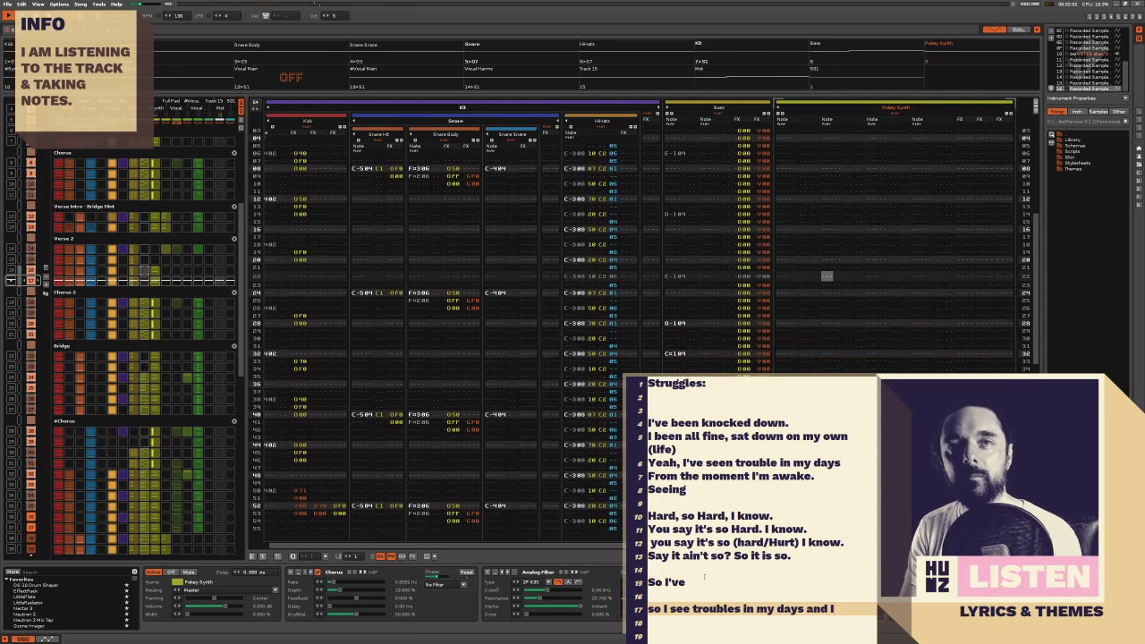
text( s)
key(BackSpace)
key(BackSpace)
key(BackSpace)
key(BackSpace)
key(BackSpace)
key(BackSpace)
key(BackSpace)
key(BackSpace)
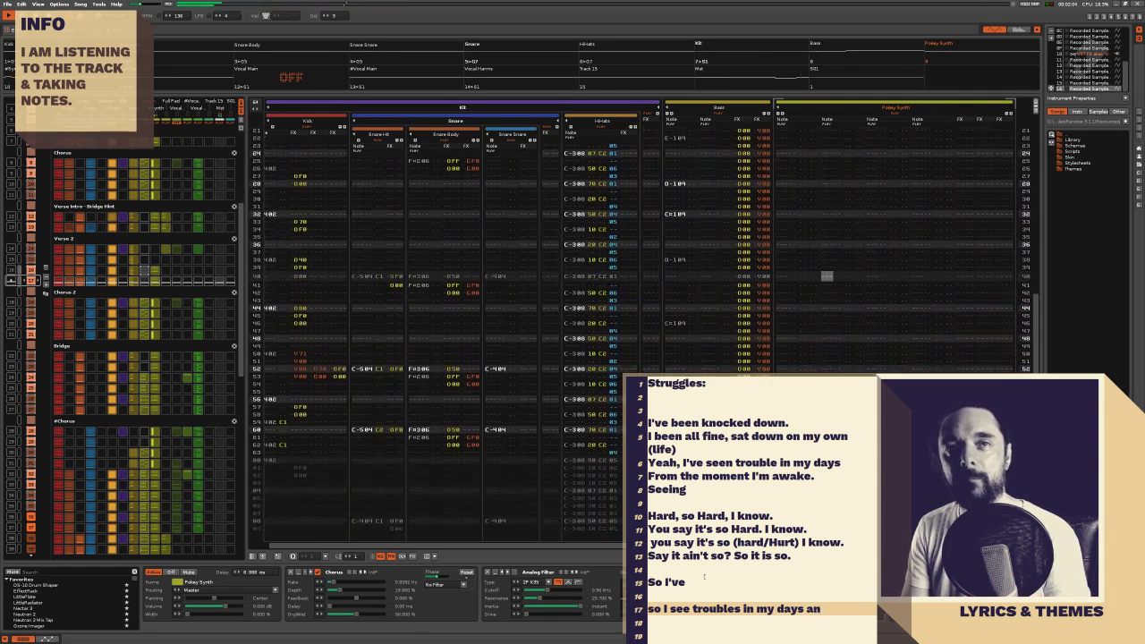
text(and every)
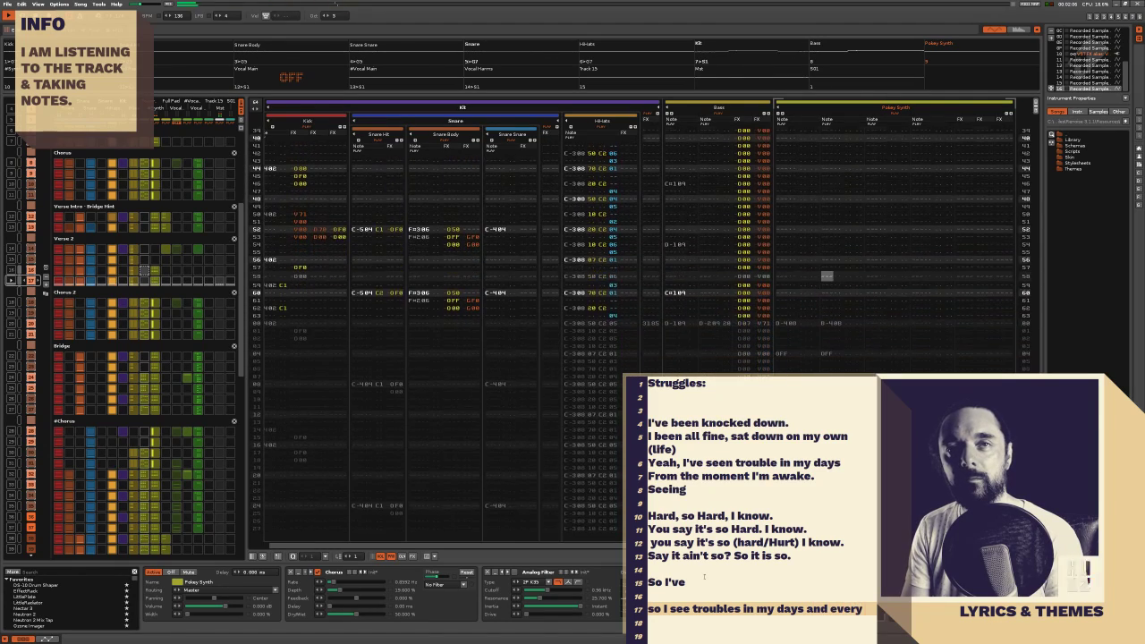
Finish the "so I see troubles" line with "moment that I'm awake and I say it's just fine." and add blank lines below
text( moment that I'm a)
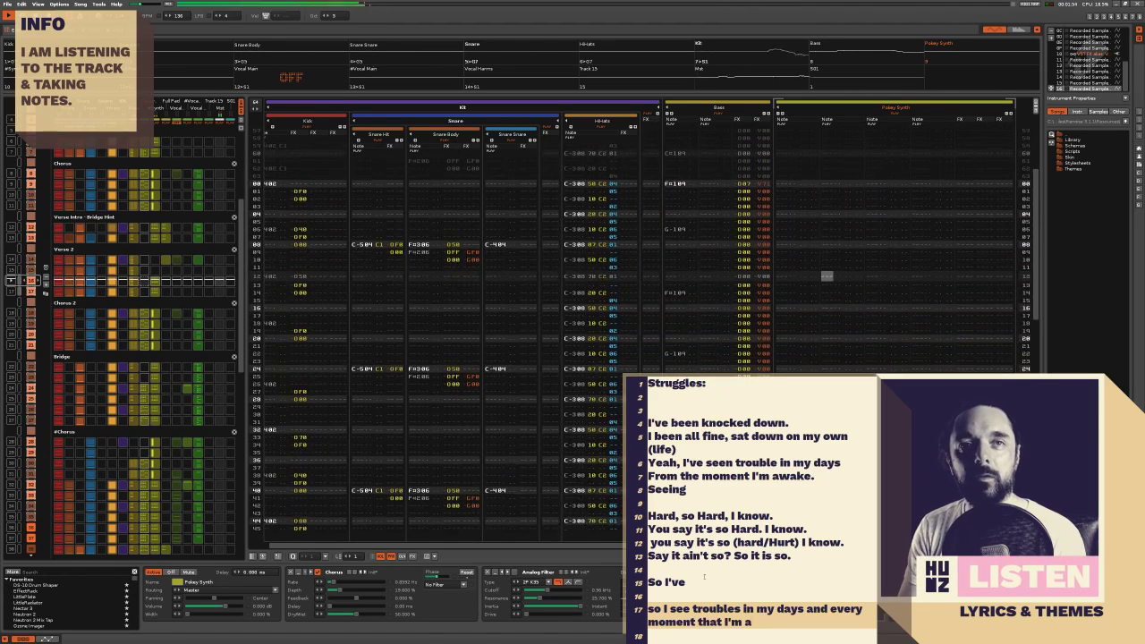
text(wake and I s)
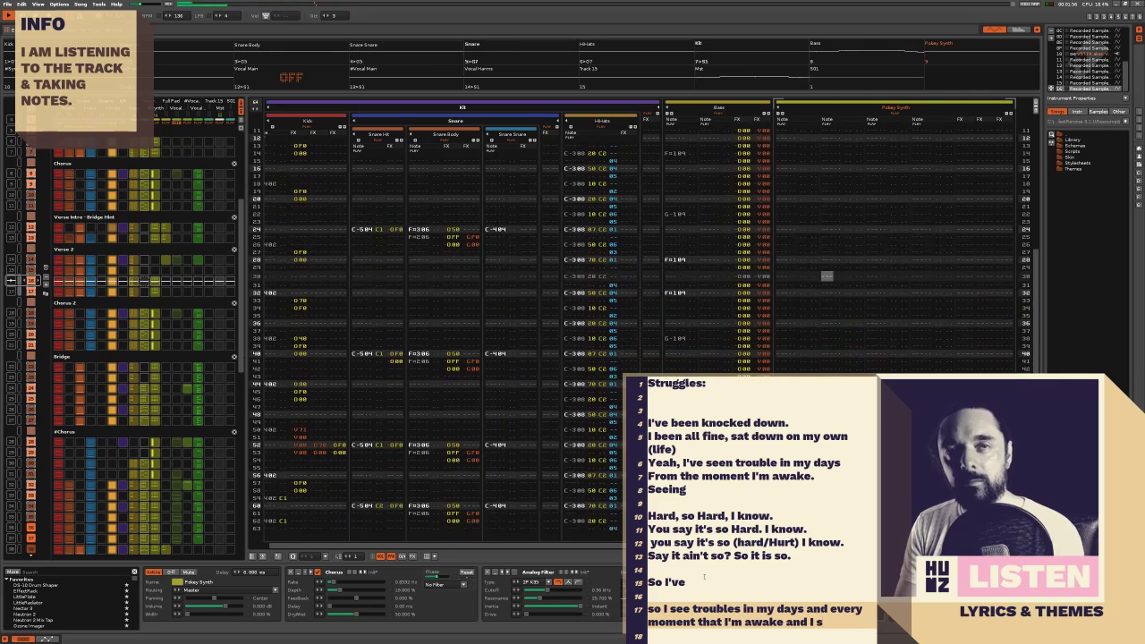
text(ay it')
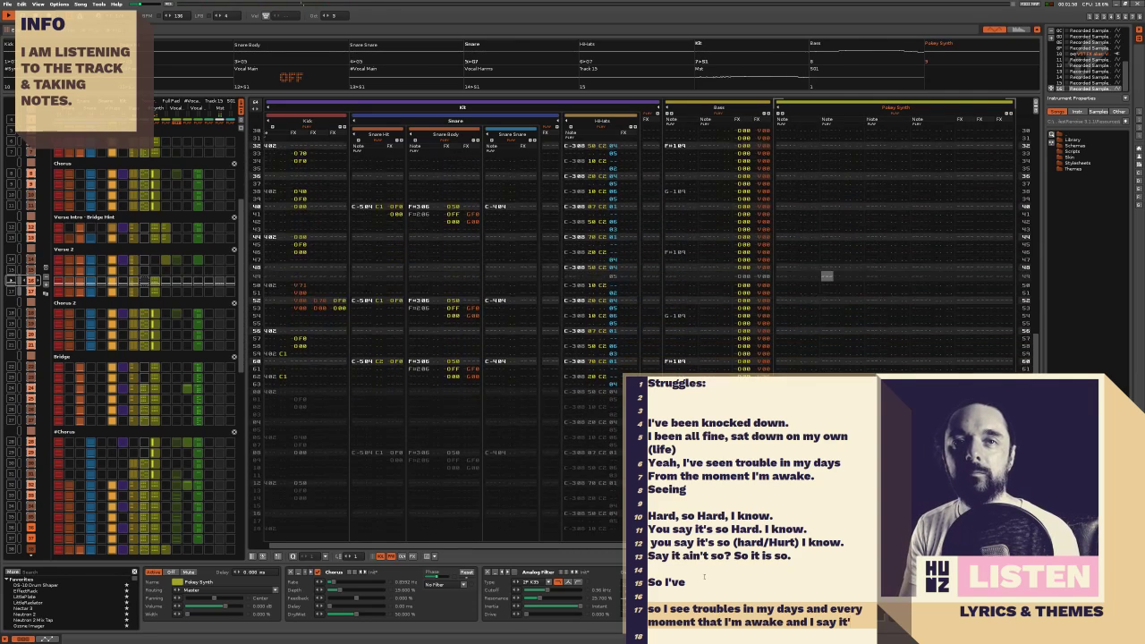
text(s j)
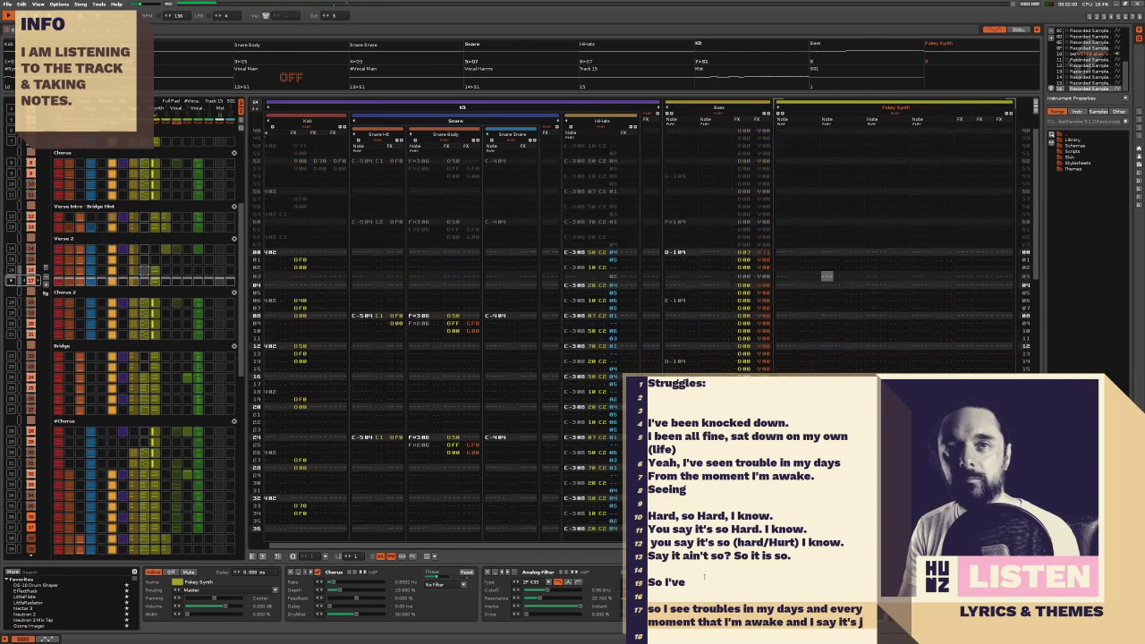
text(ust fine.)
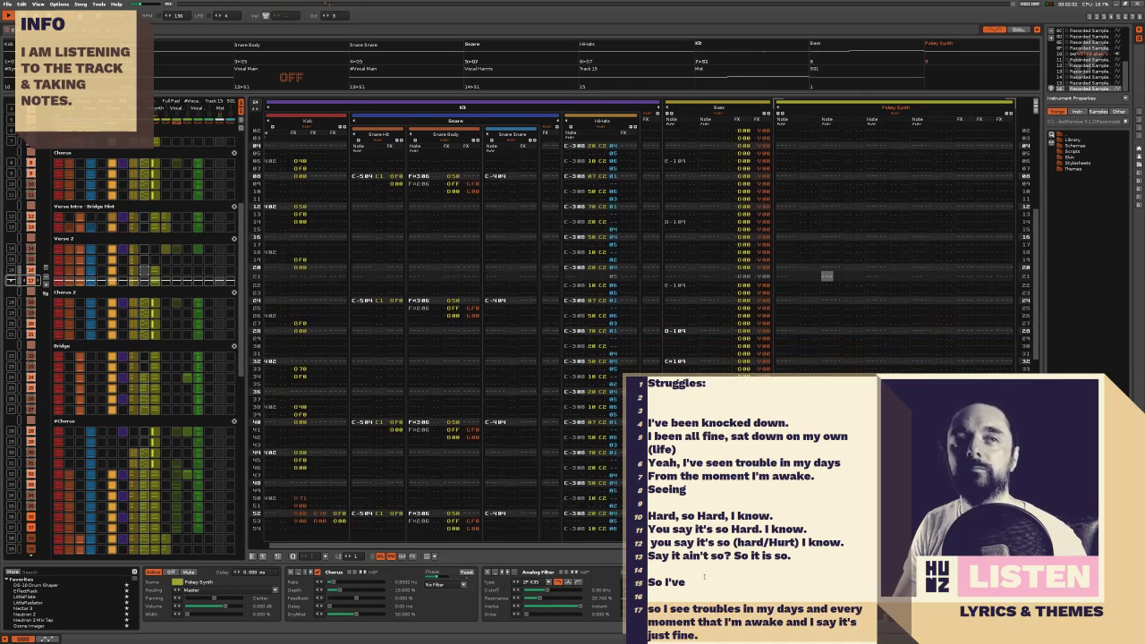
key(Return)
key(Return)
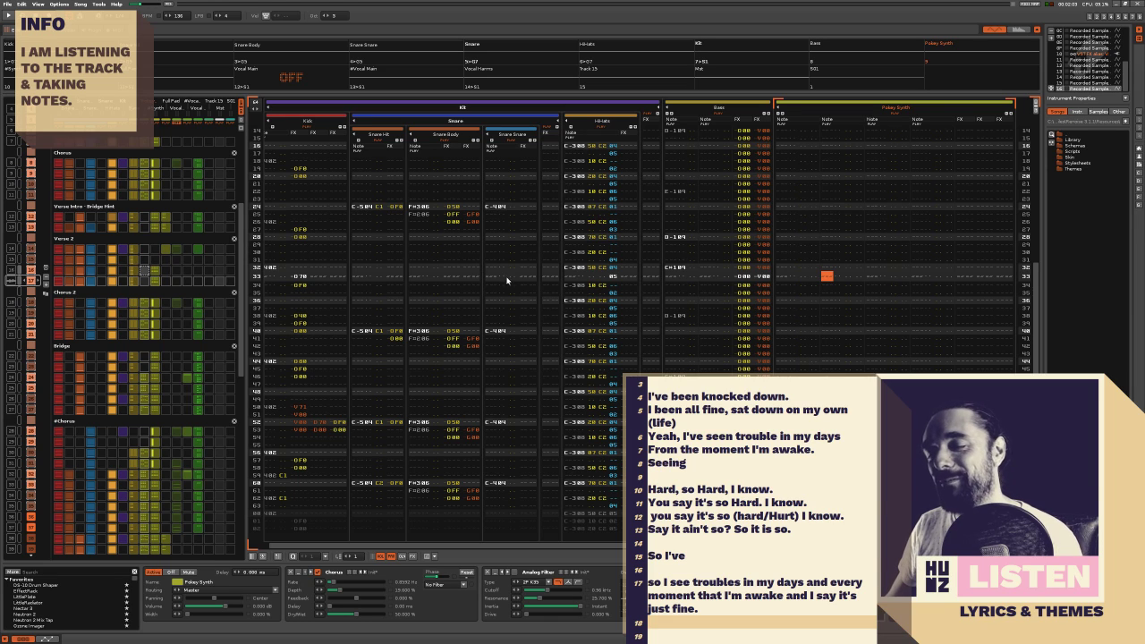
Play the song from the start of Verse 1, then go back to Verse 2 and stop there
drag(506, 280, 513, 272)
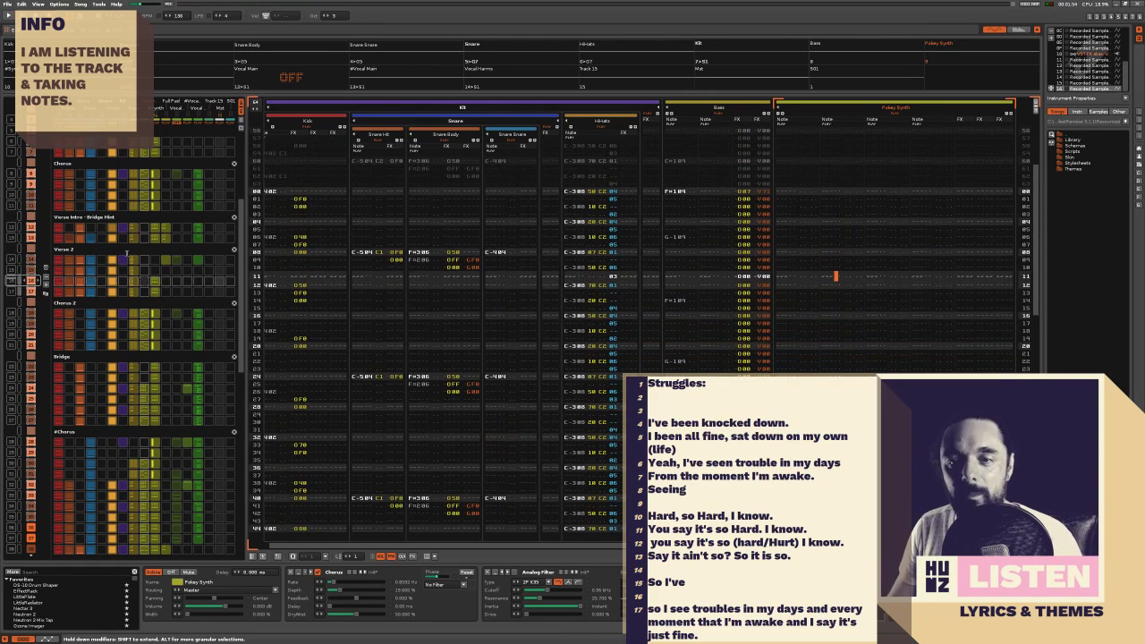
scroll(170, 269, up, 5)
scroll(172, 268, up, 3)
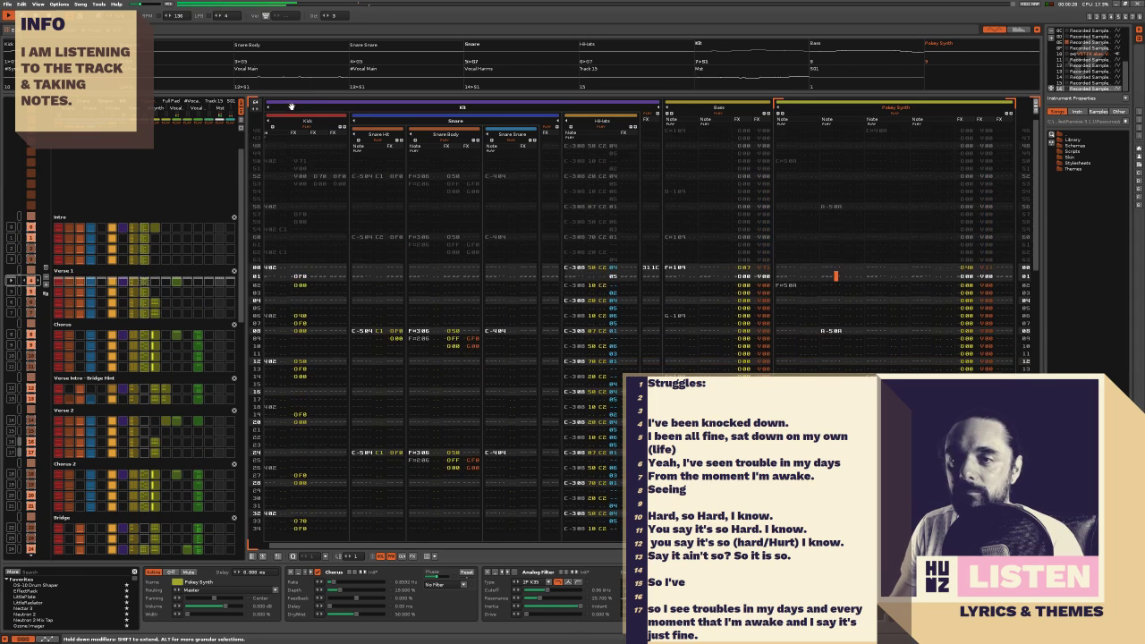
scroll(159, 302, down, 6)
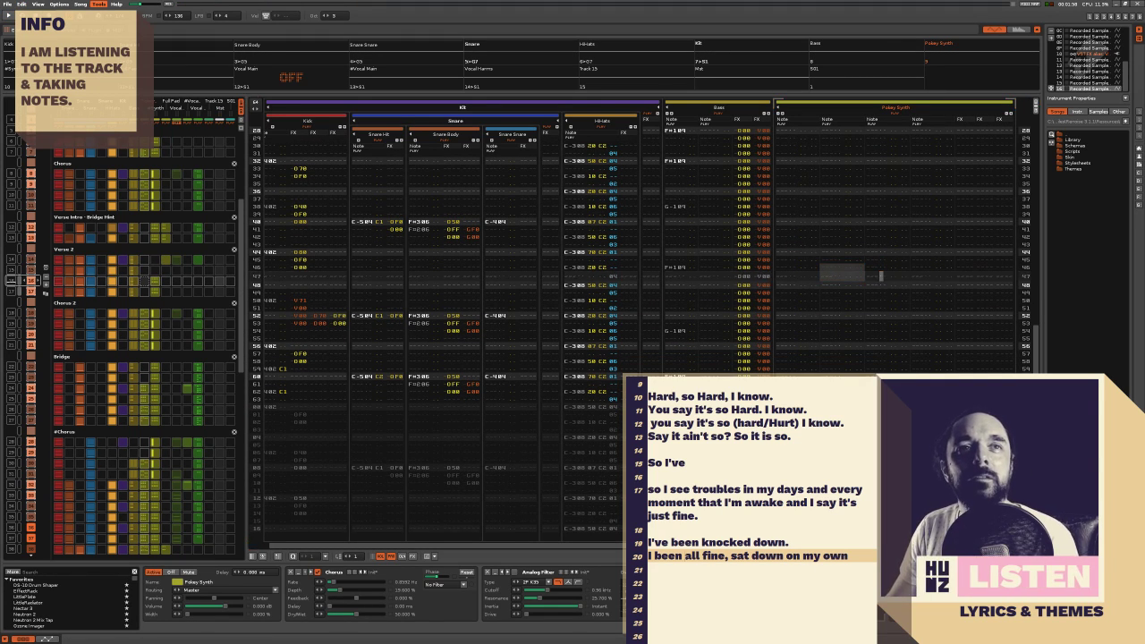
Insert a line reading "Seen violence" below the second "I've been knocked down.", then remove the word "violence"
key(Return)
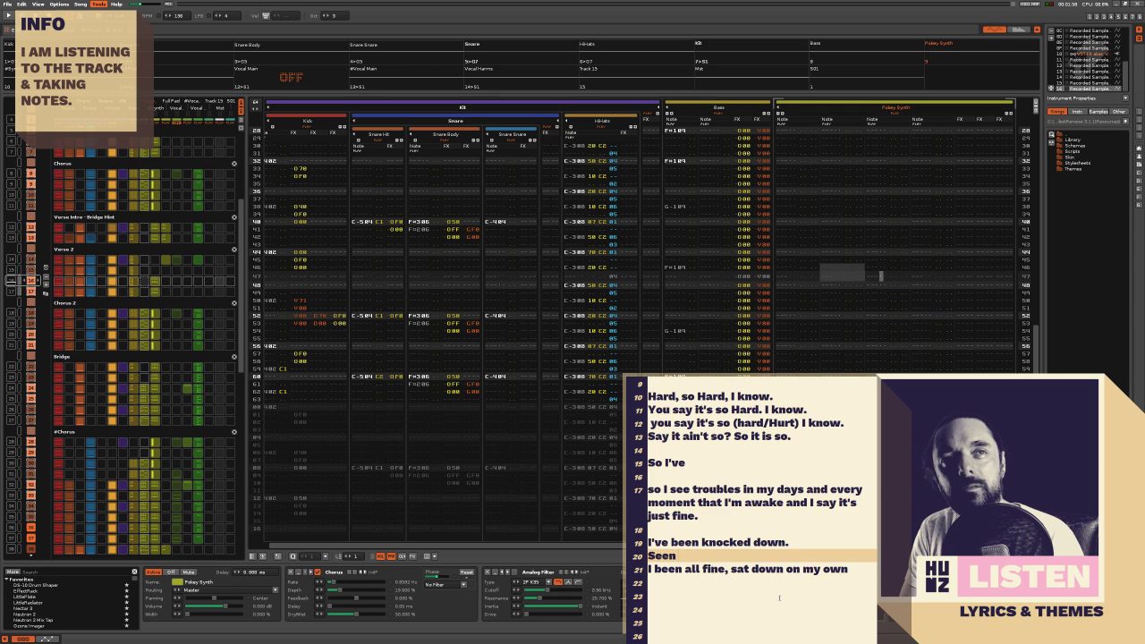
text(vio)
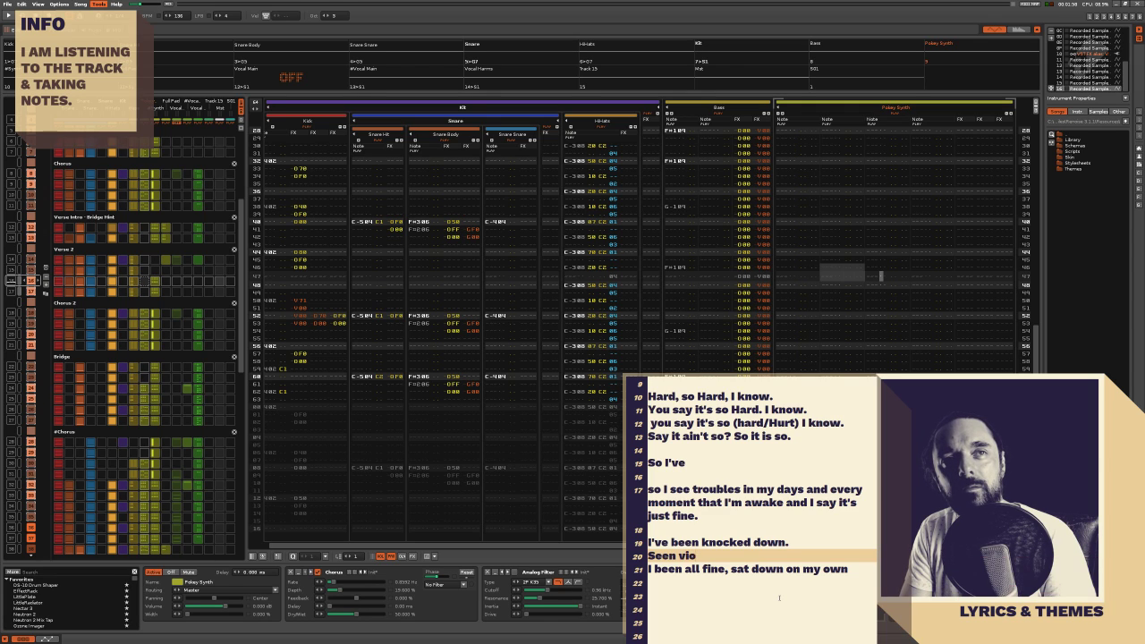
text(lence)
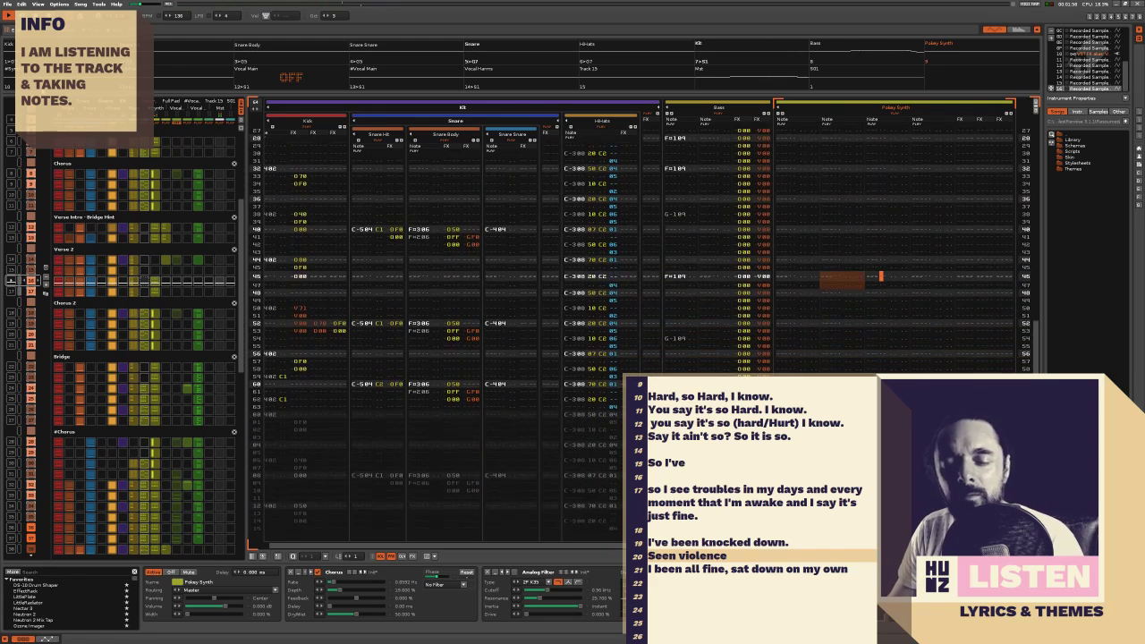
double_click(691, 557)
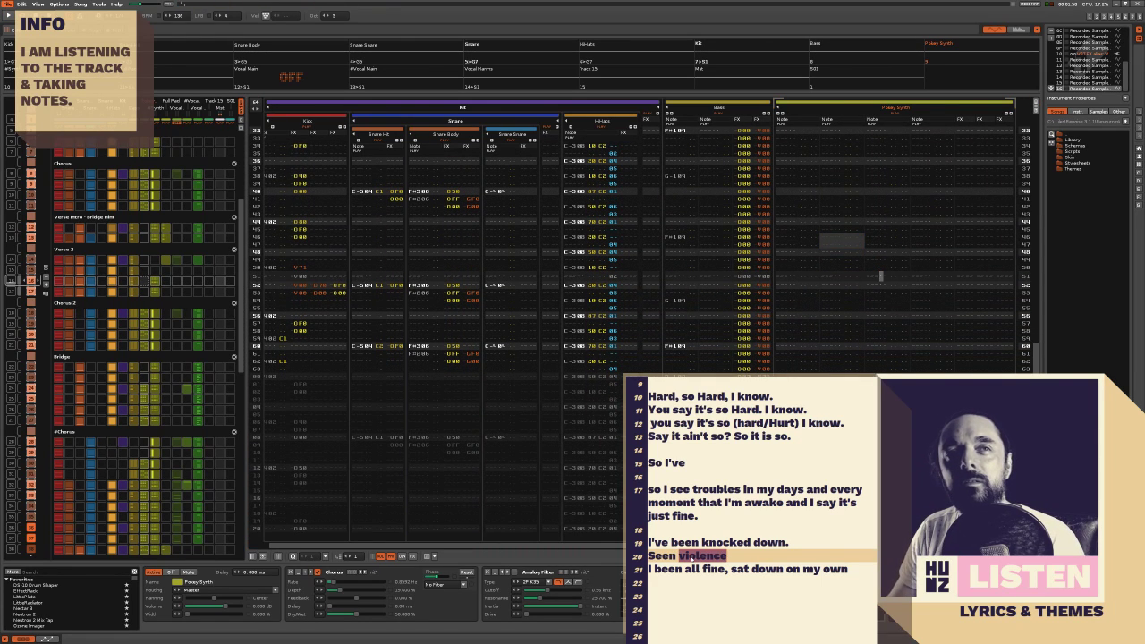
key(BackSpace)
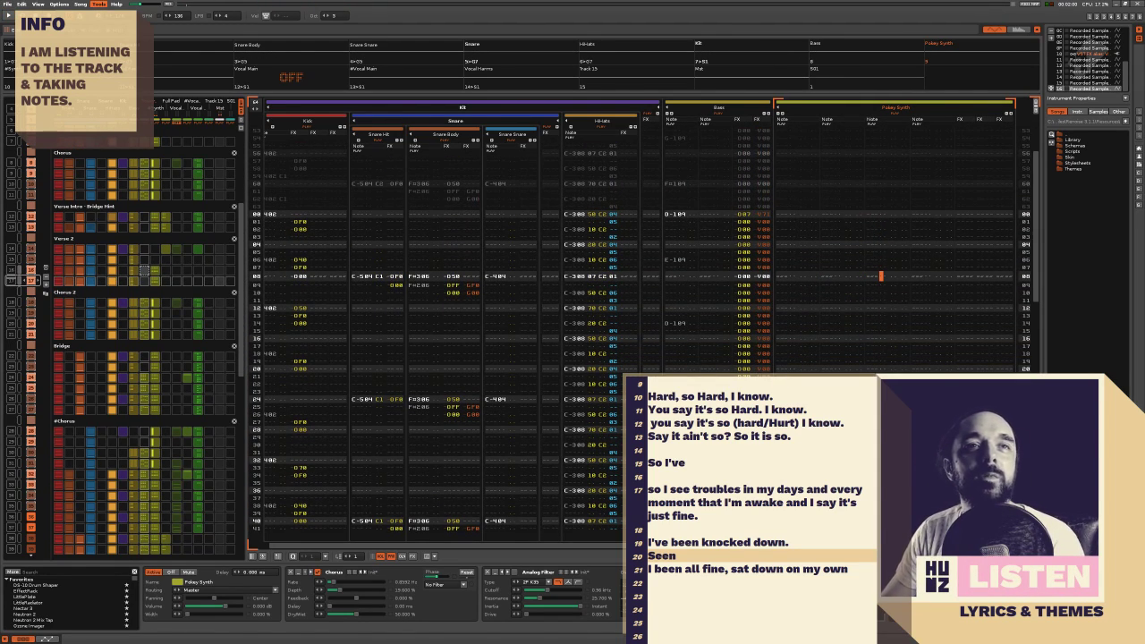
Replace "Seen" with "been left crying on my own." and add blank lines before "I been all fine, sat down on my own"
double_click(660, 556)
text(I'v)
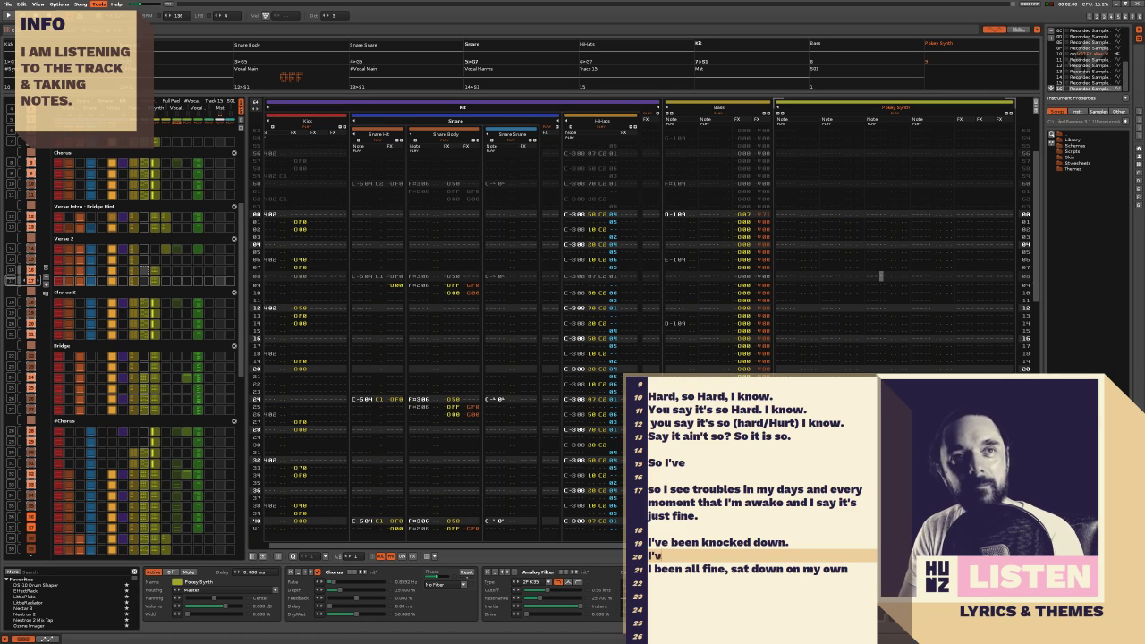
text(e been c)
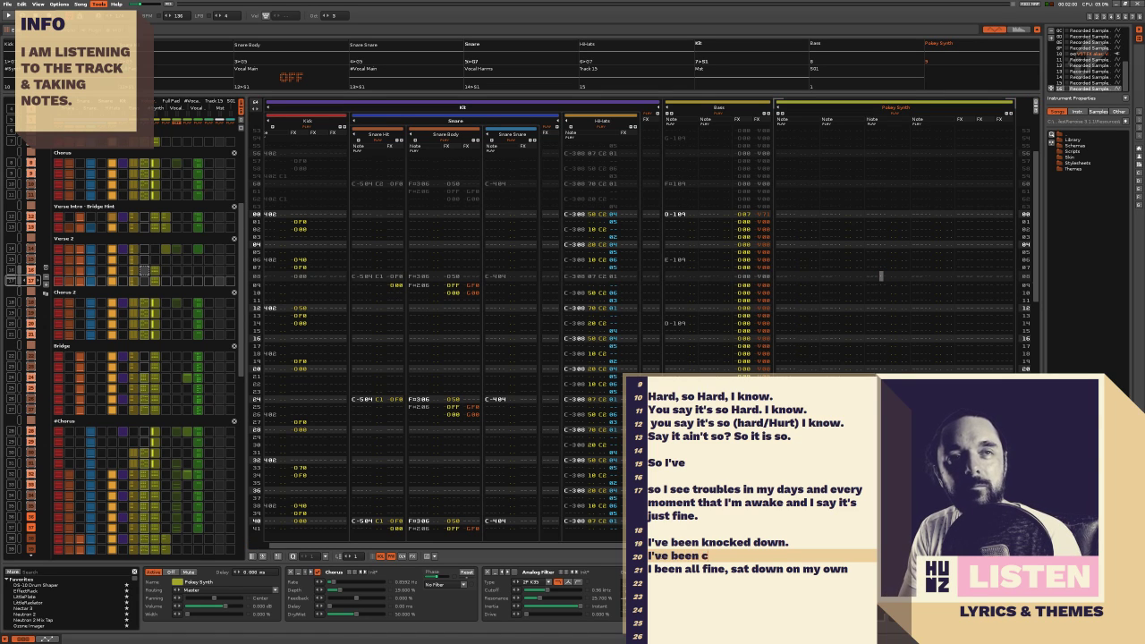
text(rying)
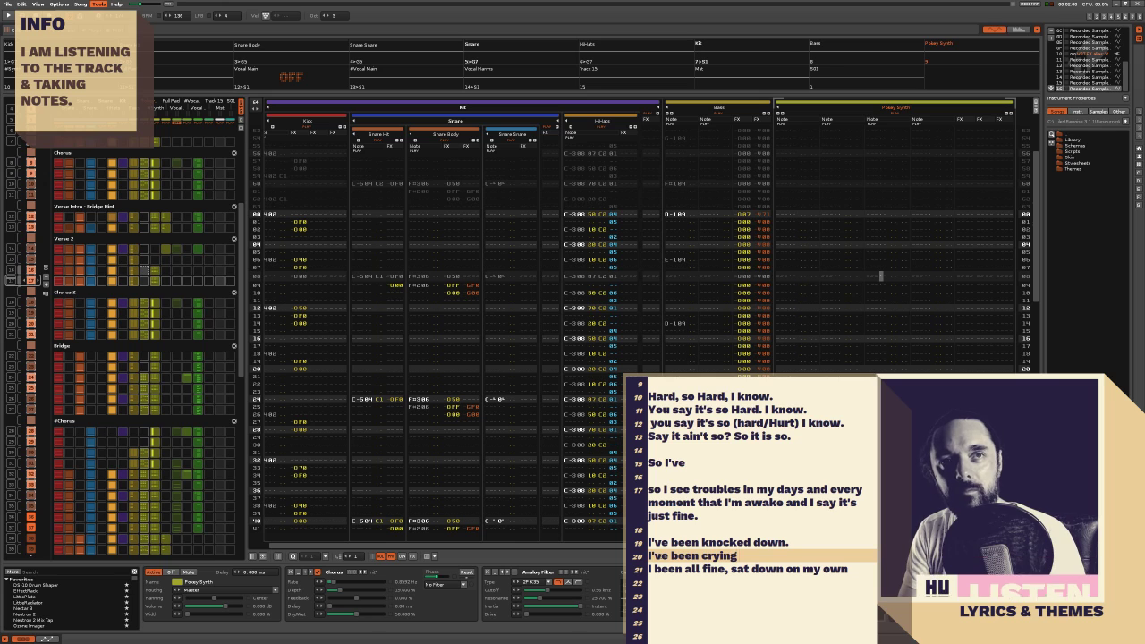
text( on my own.)
key(Return)
key(Return)
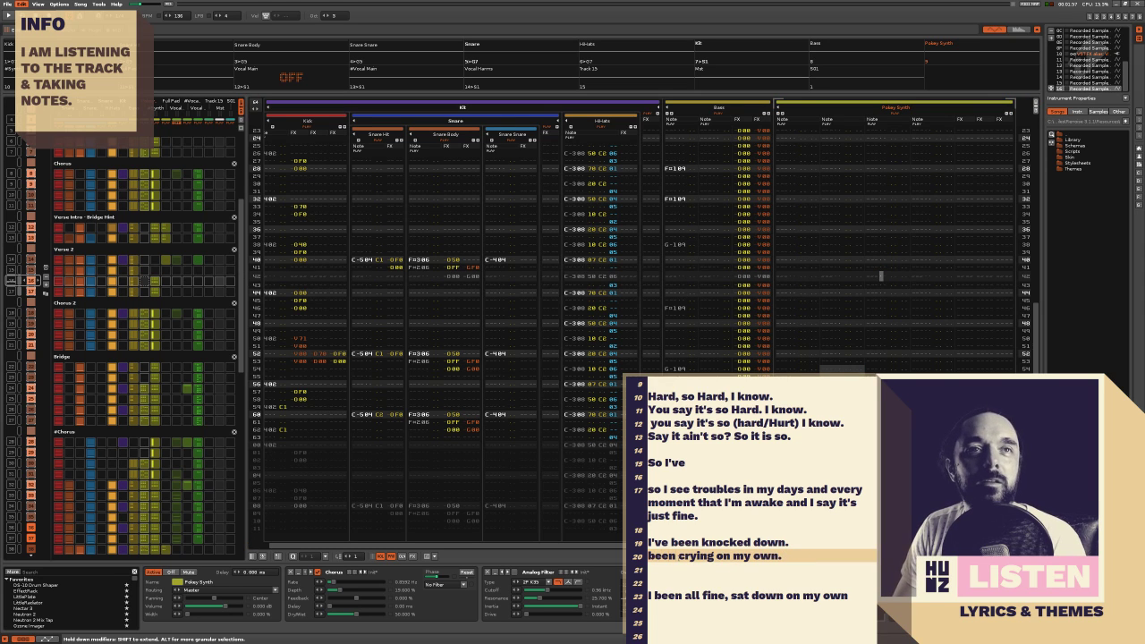
text(left)
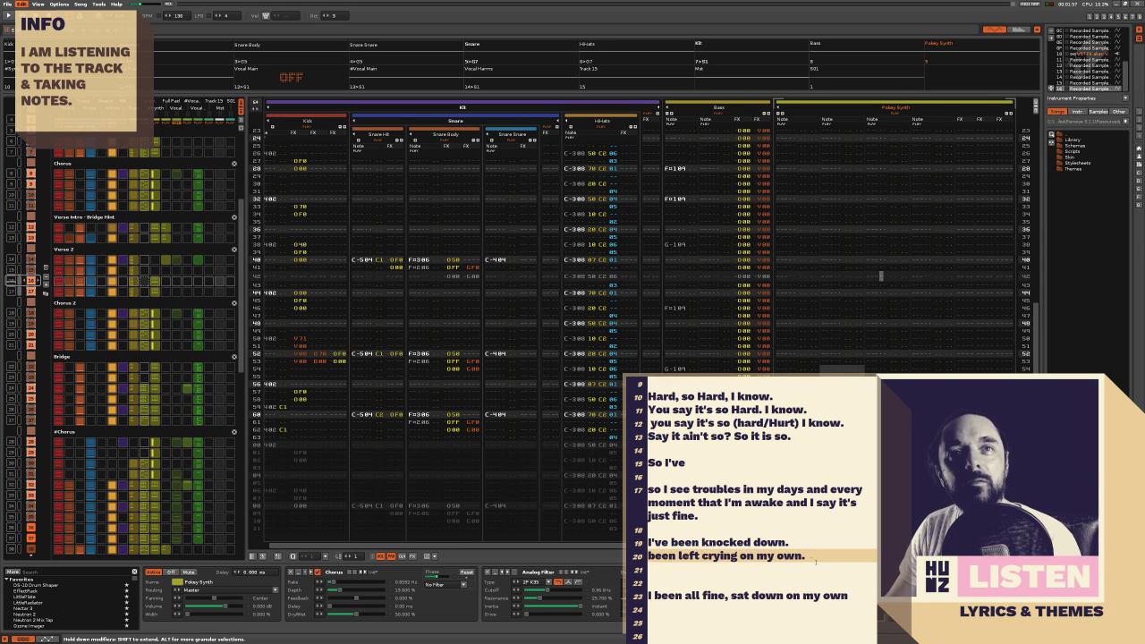
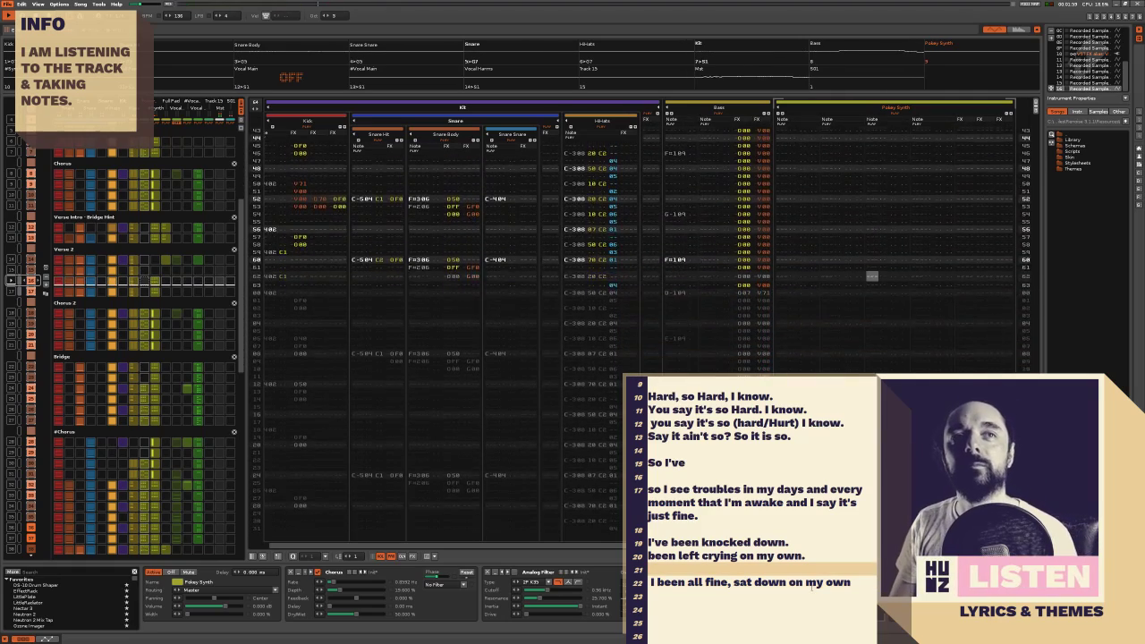
Stop playback in Verse 2, replay the song from Verse 1, and return to Verse 2 to listen
key(Escape)
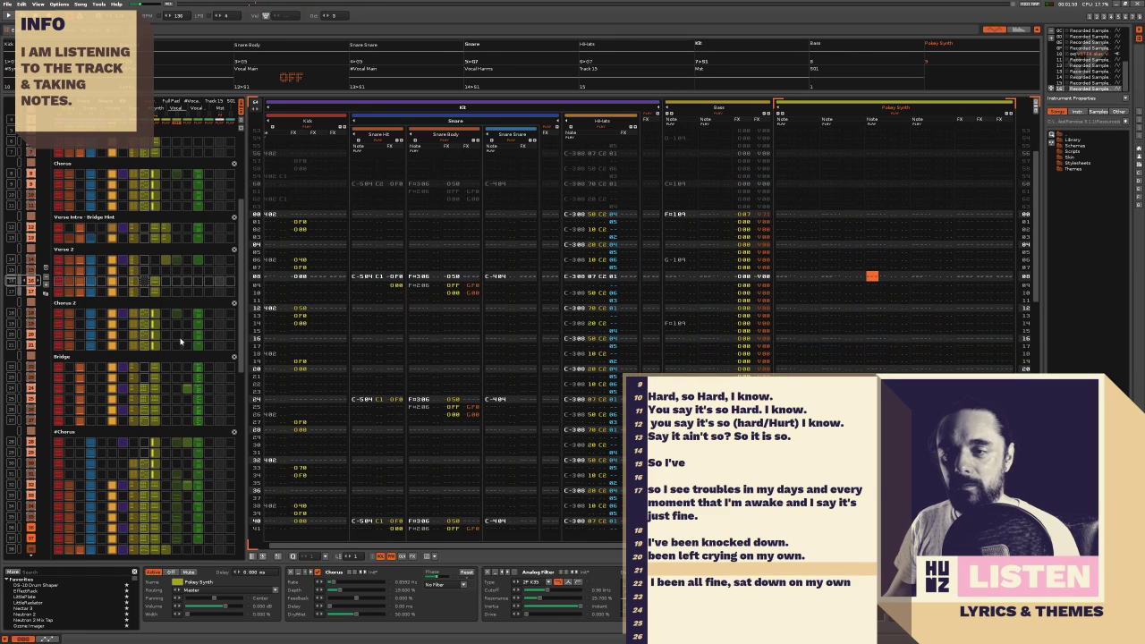
scroll(170, 331, up, 5)
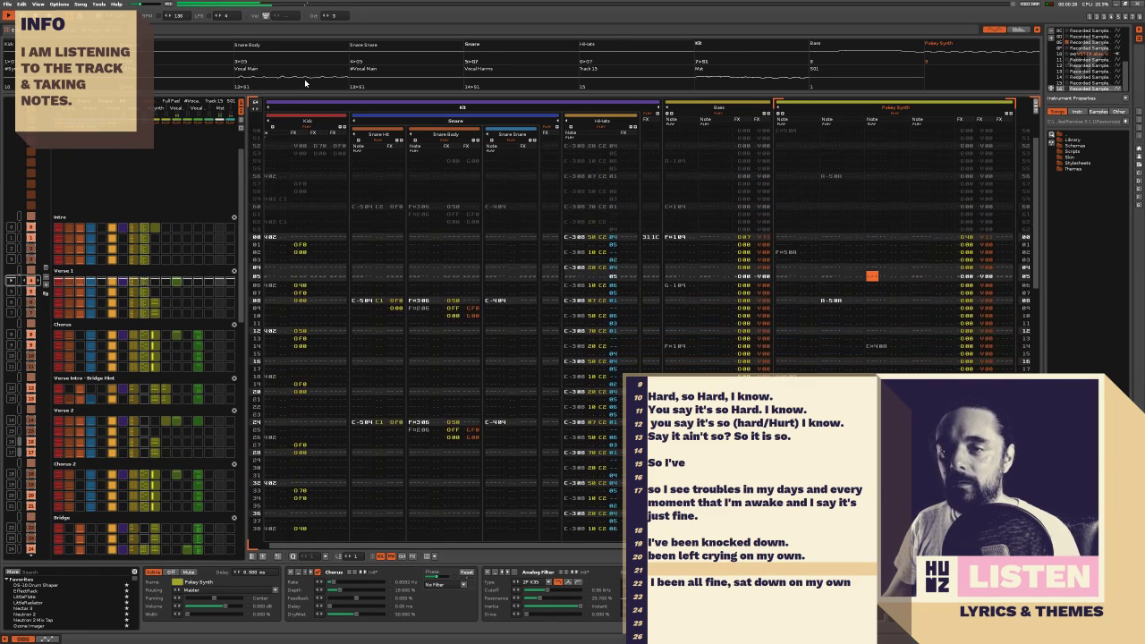
scroll(159, 389, down, 1)
scroll(162, 383, down, 5)
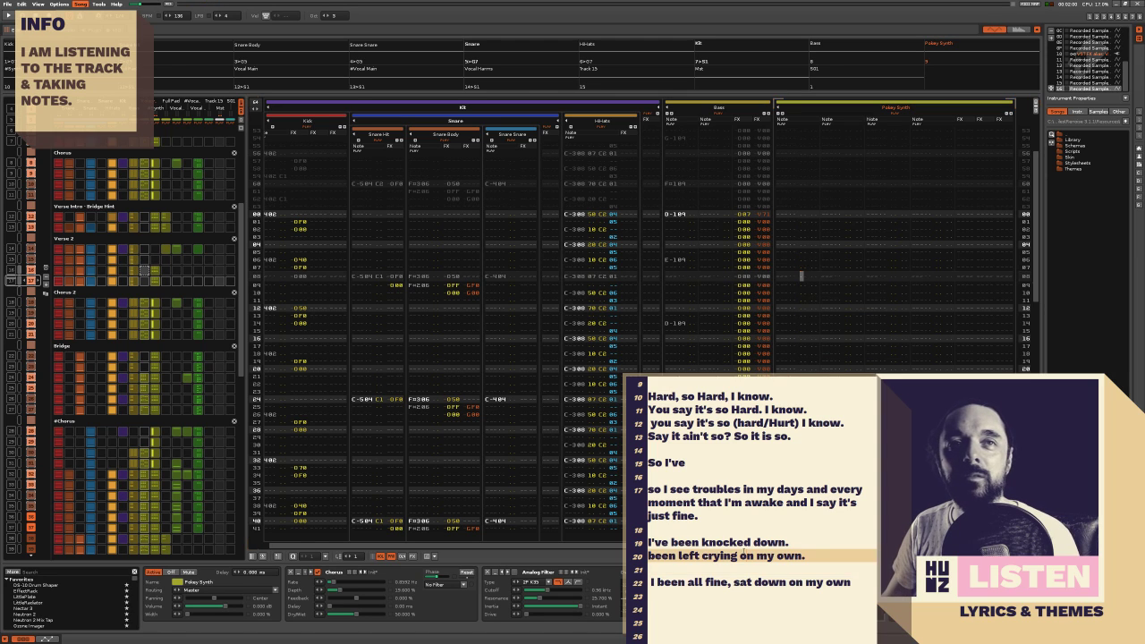
Extend the crying line to "been left crying and been on my own." and add "I've left people in my wake" below it
text(and )
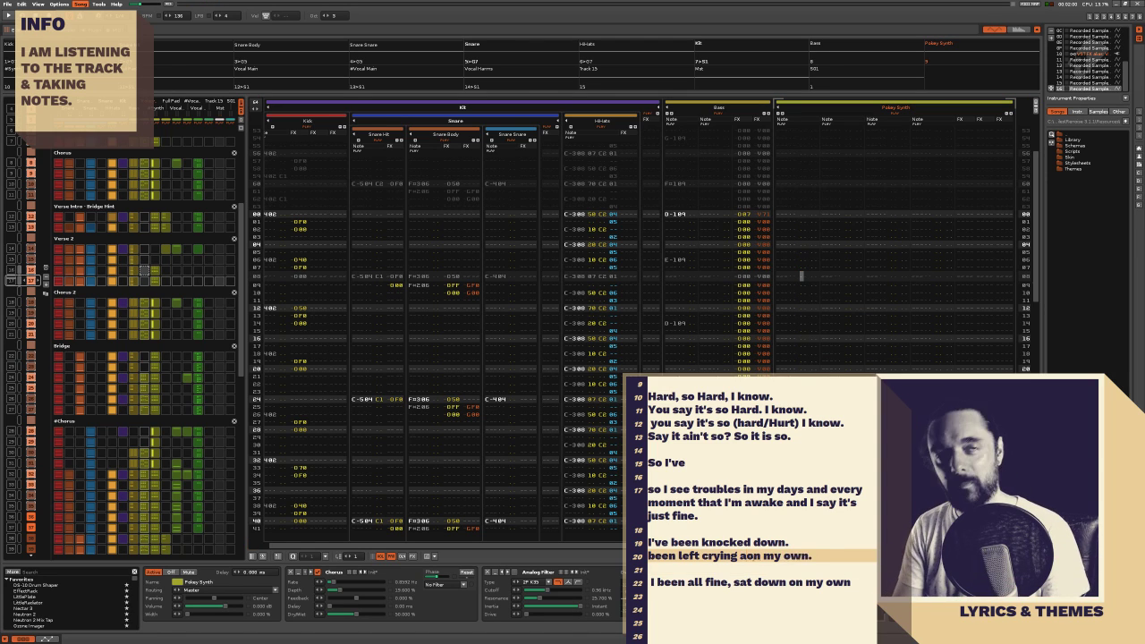
text(been)
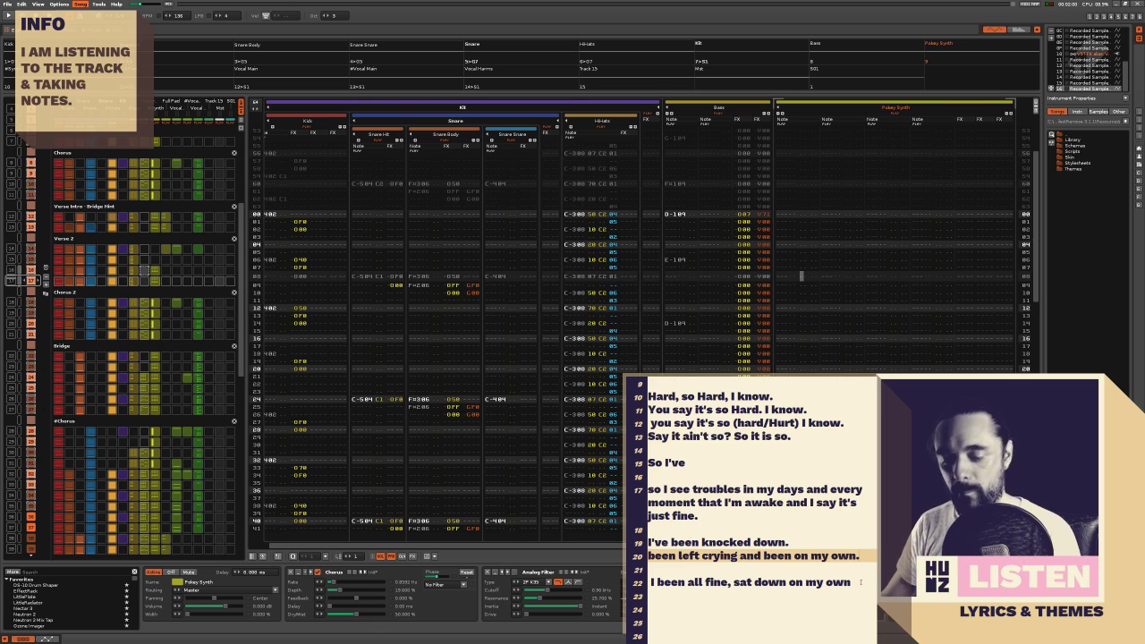
key(Return)
text(I've left people in my wake)
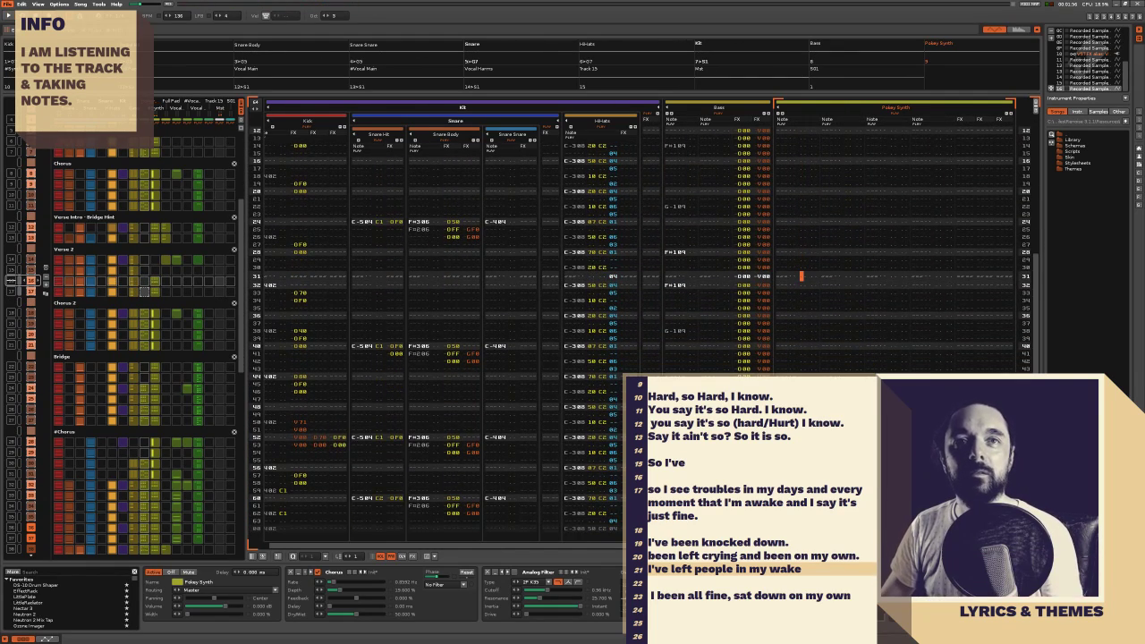
Add the lyric lines "When don't realize my mistakes" and "I say it's just fine." below "I've left people in my wake"
key(space)
key(Return)
text(When)
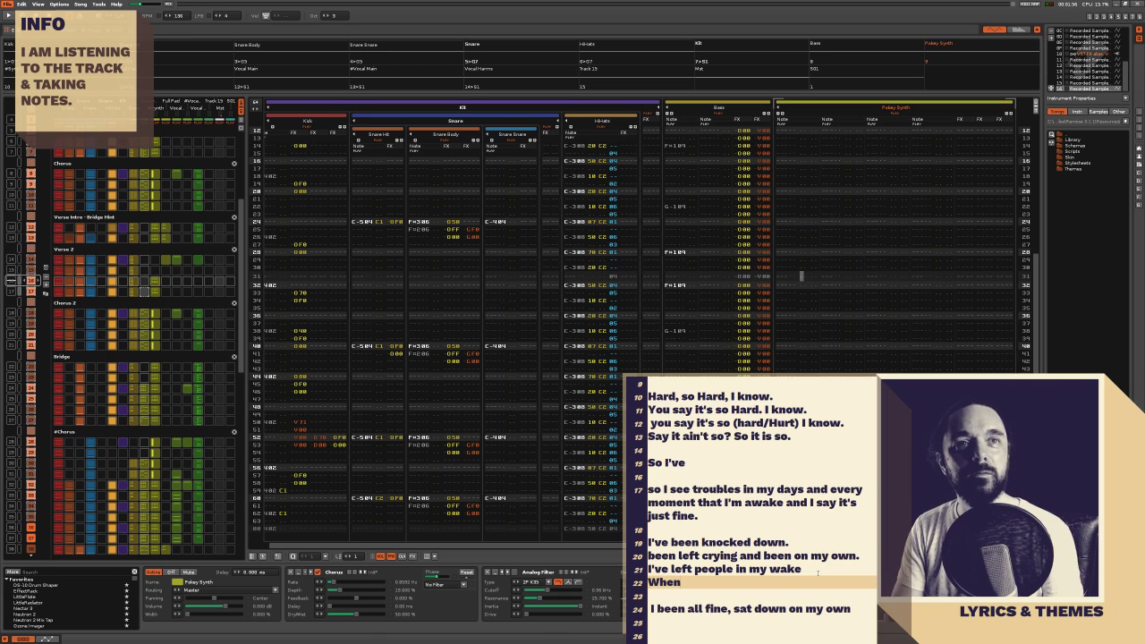
text( don't realize my mistakes)
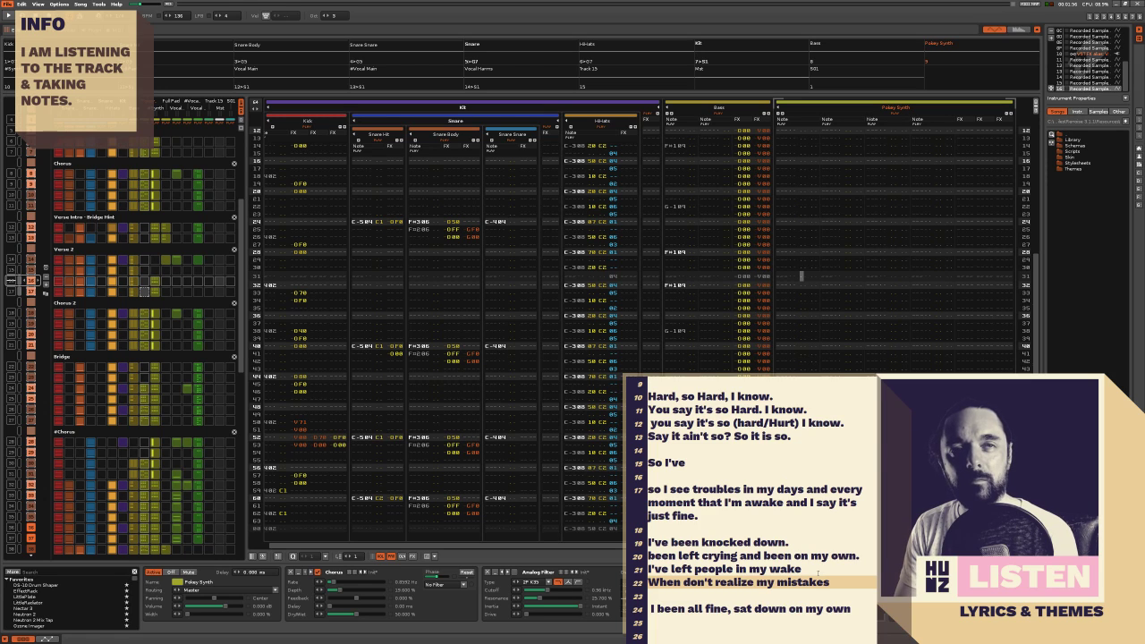
key(Return)
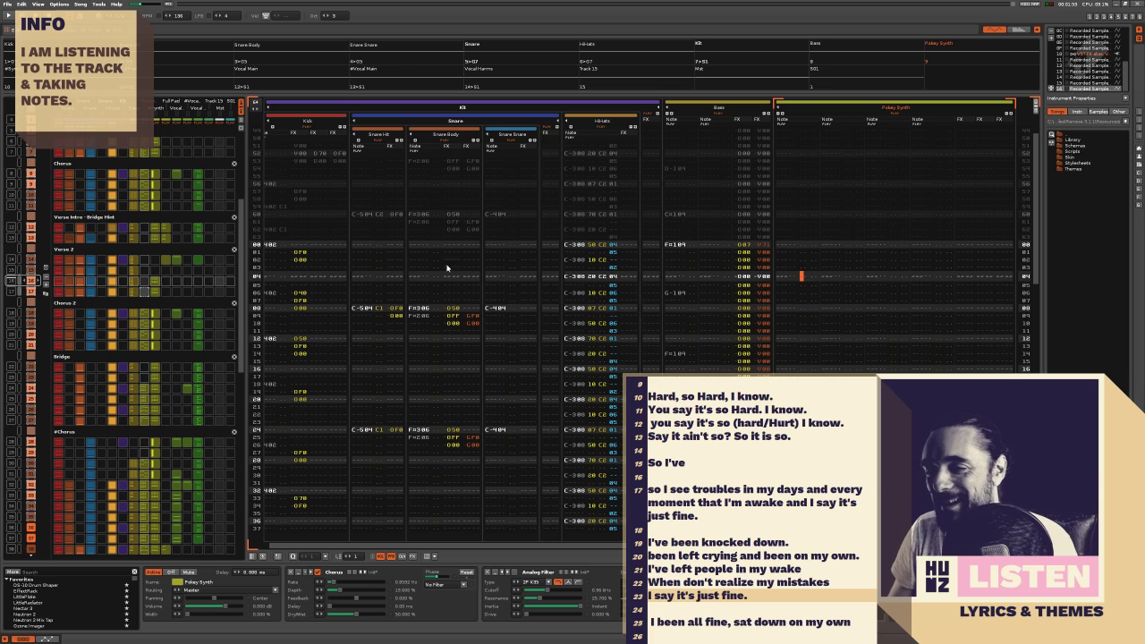
Play the song through Verse 2 and review the lyrics from the "Struggles:" heading down to the newest lines
key(Right)
key(space)
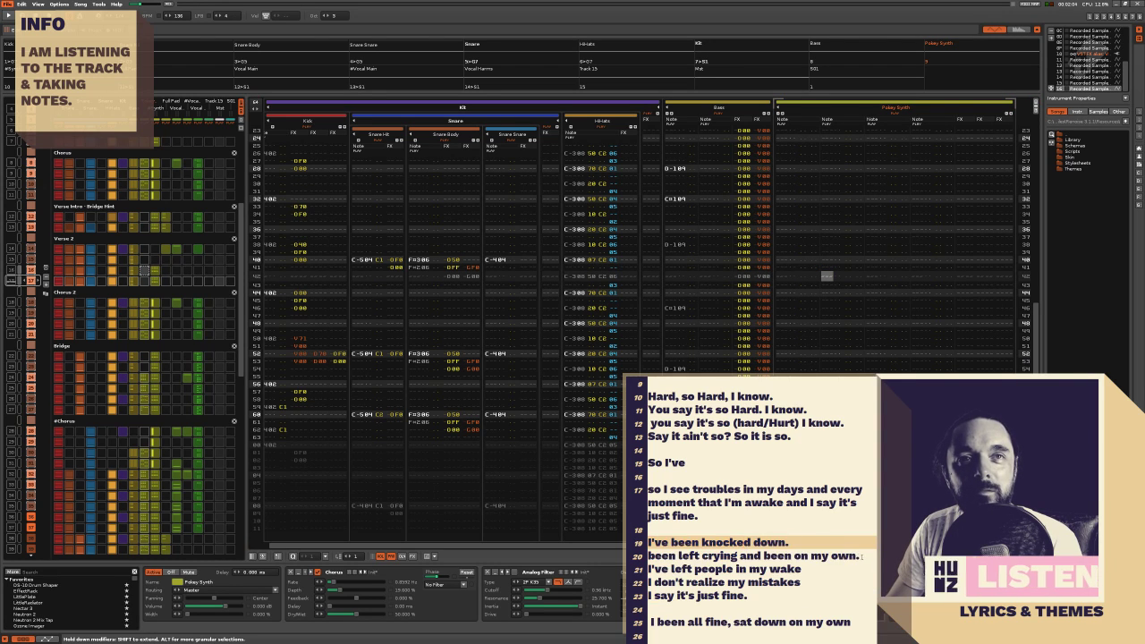
scroll(769, 596, up, 3)
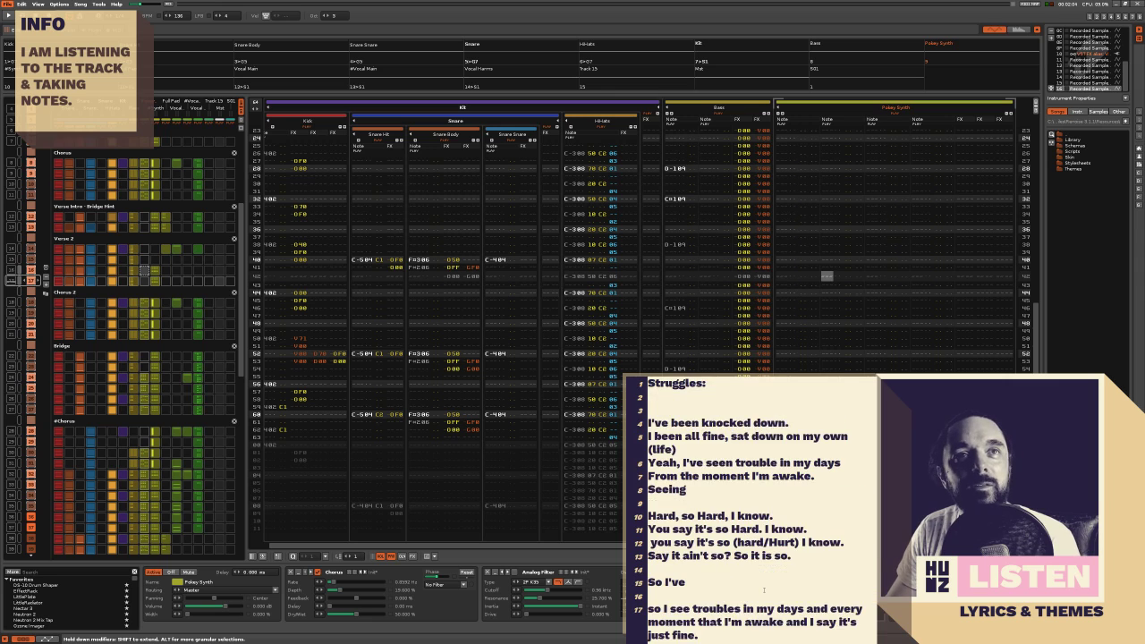
scroll(773, 590, down, 4)
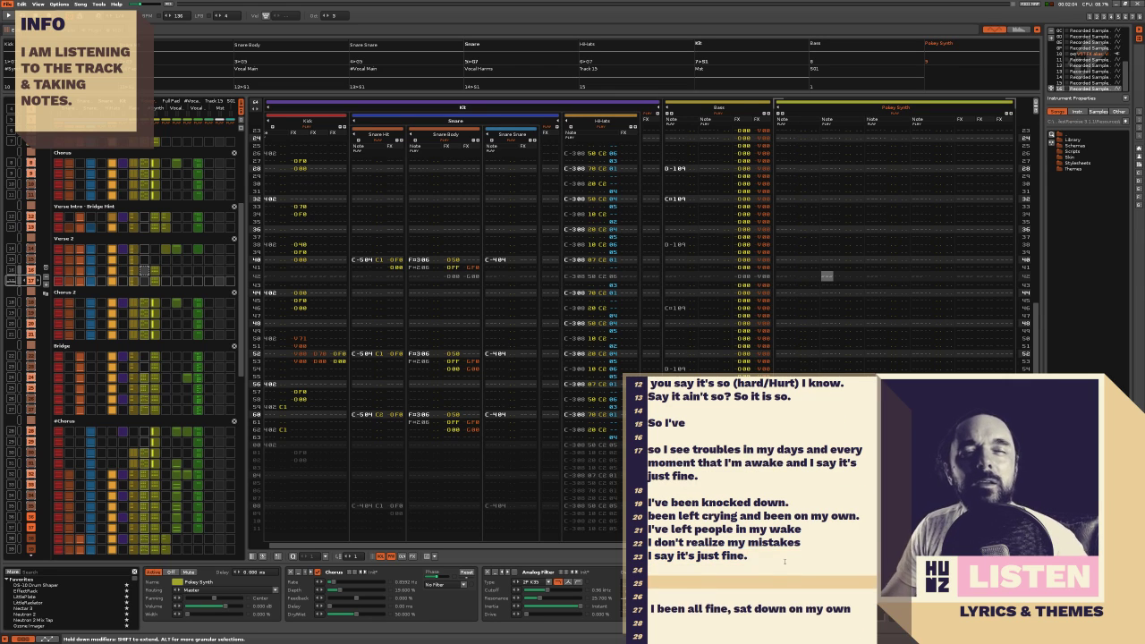
Move the lyric block from "I've been knocked down." through "Seeing" near the top to below "I say it's just fine."
scroll(783, 563, up, 4)
drag(715, 489, 627, 423)
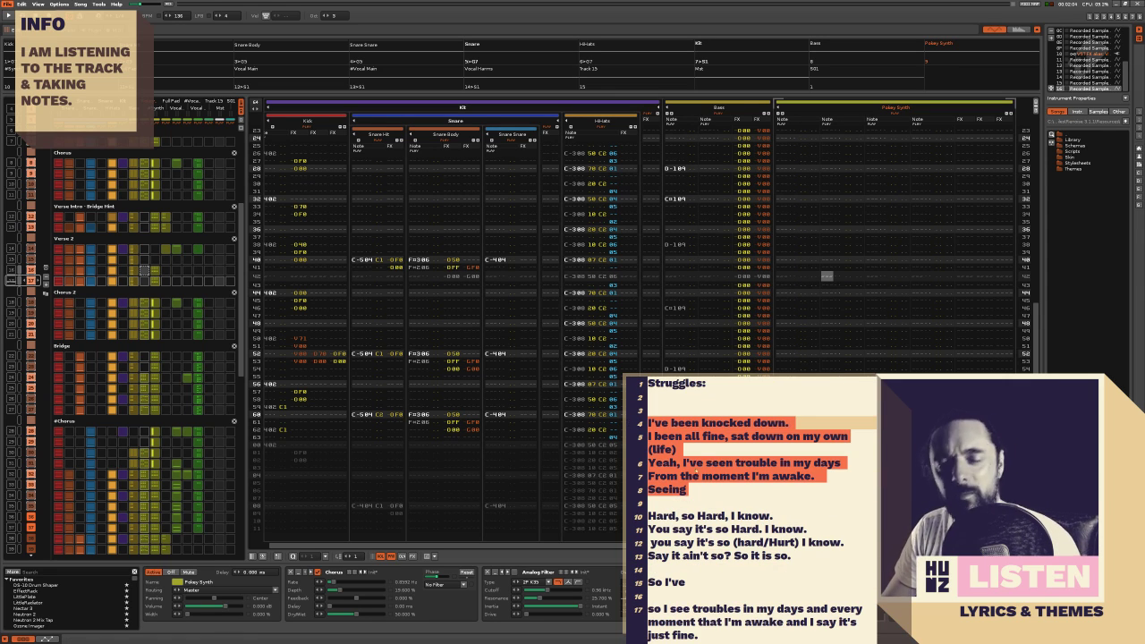
key(ctrl+x)
scroll(752, 503, down, 4)
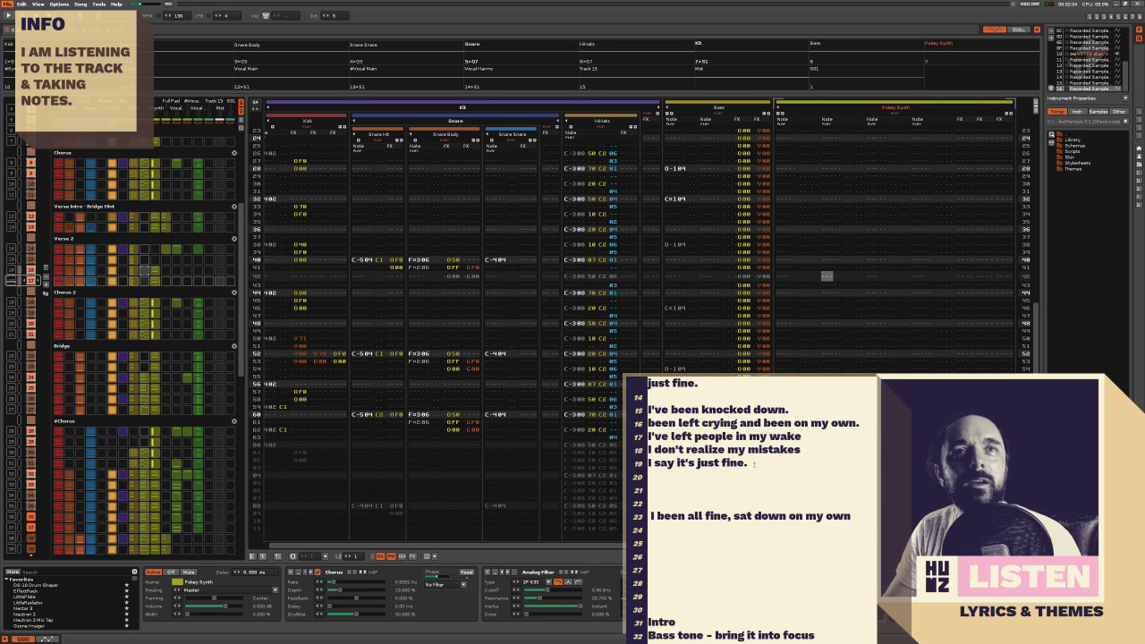
click(753, 464)
key(ctrl+v)
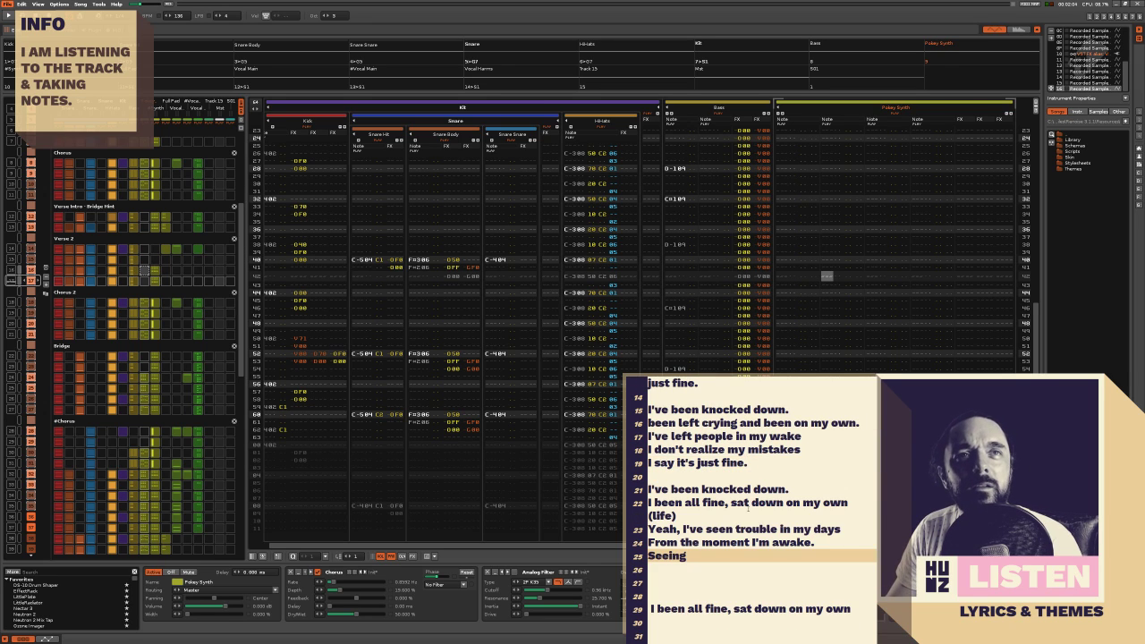
Shorten the moved "I been all fine" line to "I been just fine", put the rest on its own line, and play Verse 1
click(739, 513)
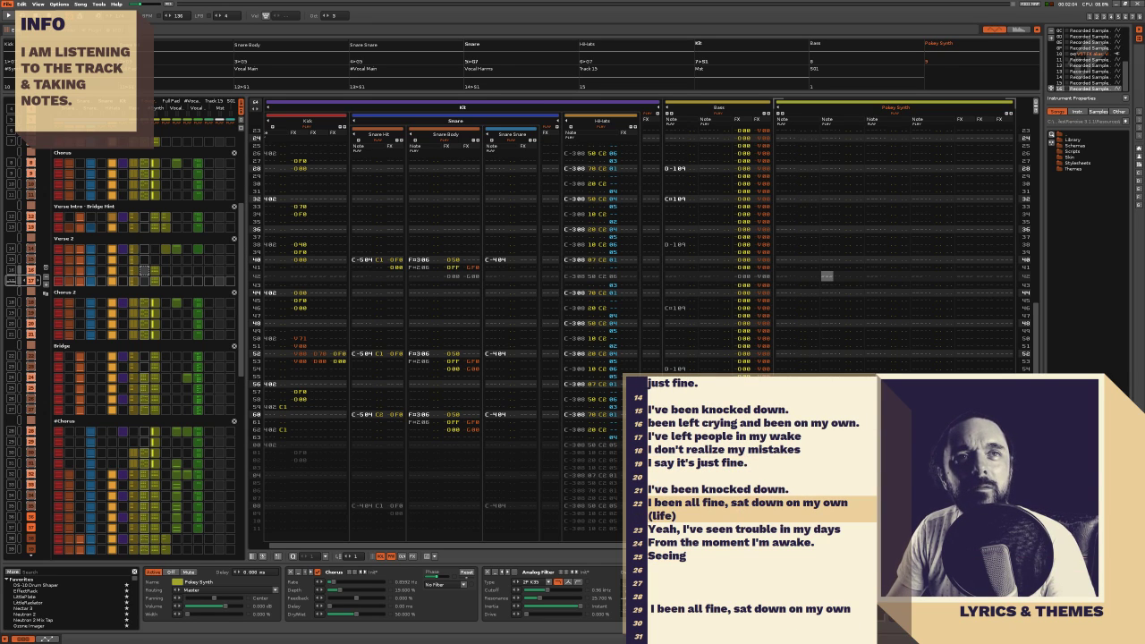
click(759, 528)
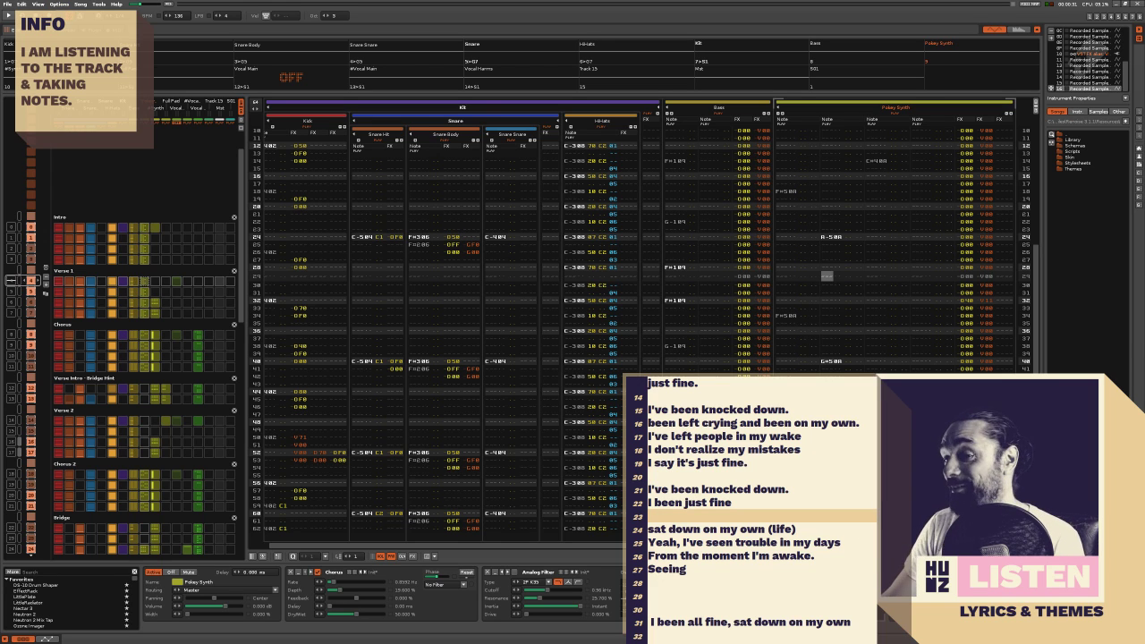
key(space)
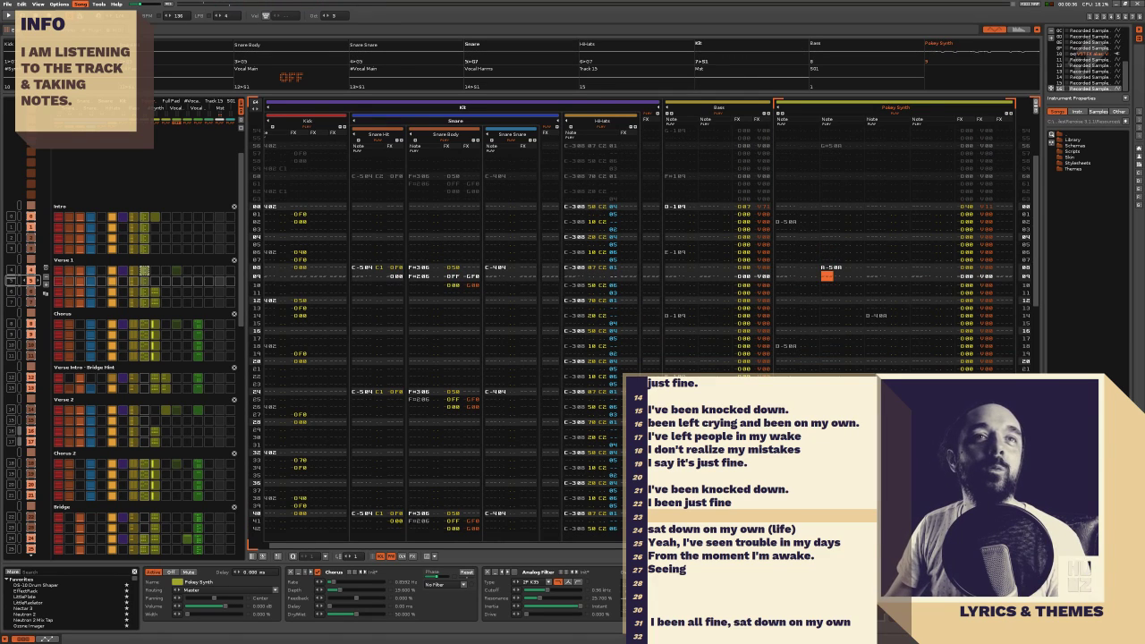
key(space)
Rewrite the "sat down on my own (life)" line as "I've sat down on my life" and leave two blank lines below it
text(I've)
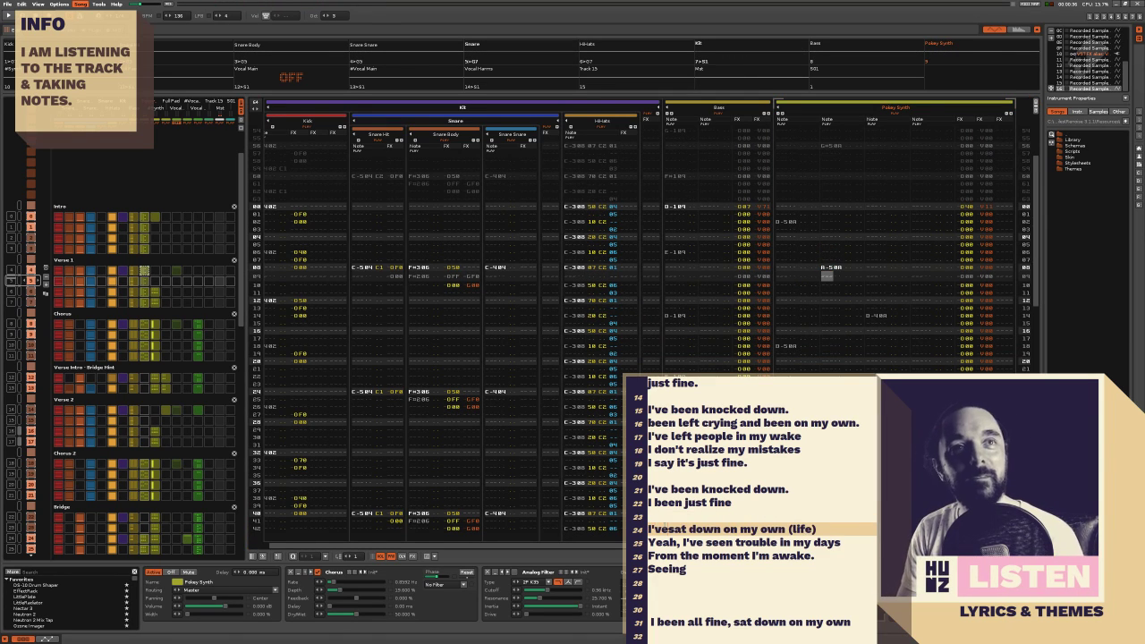
key(Home)
key(BackSpace)
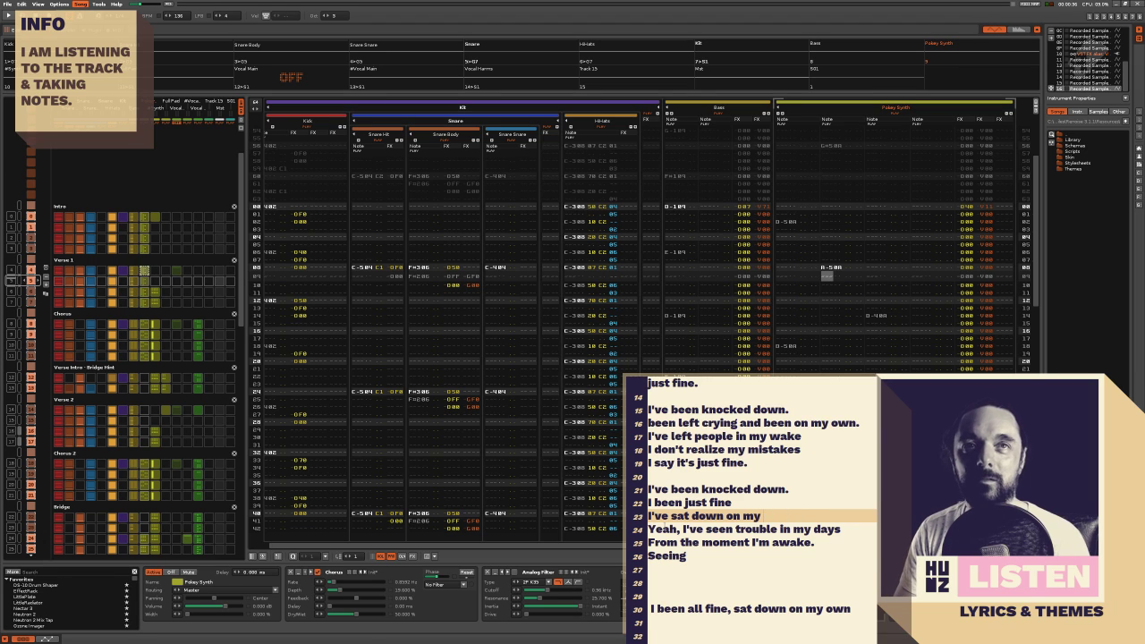
key(Return)
key(Return)
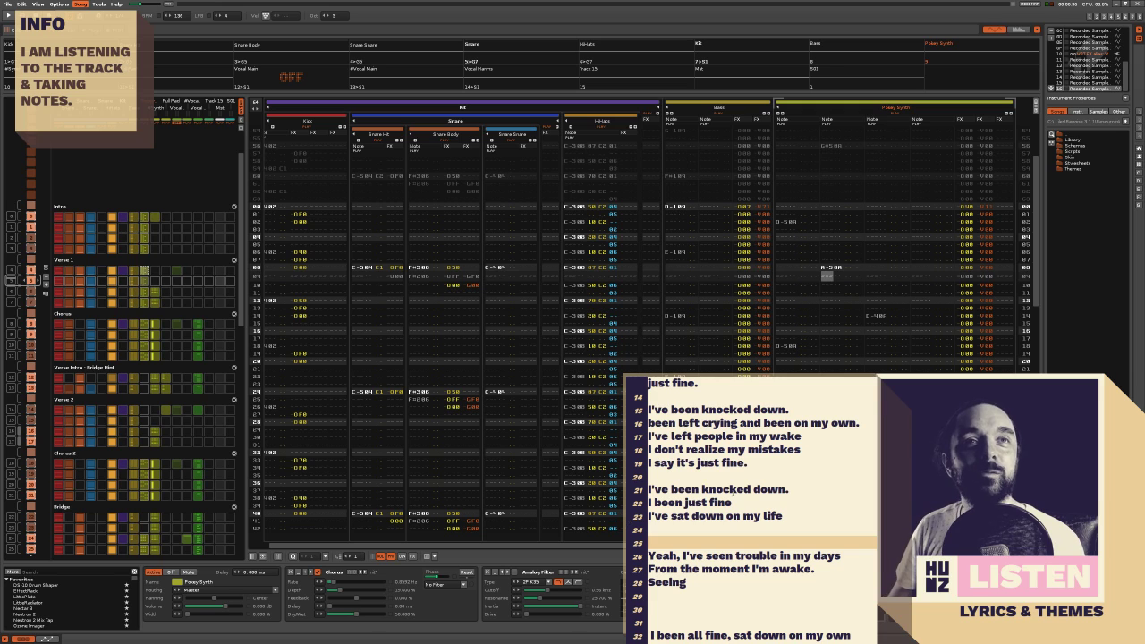
Delete the repeated "I've been knocked down." line above "I been just fine"
click(733, 491)
key(Home)
key(shift+End)
key(Delete)
key(Delete)
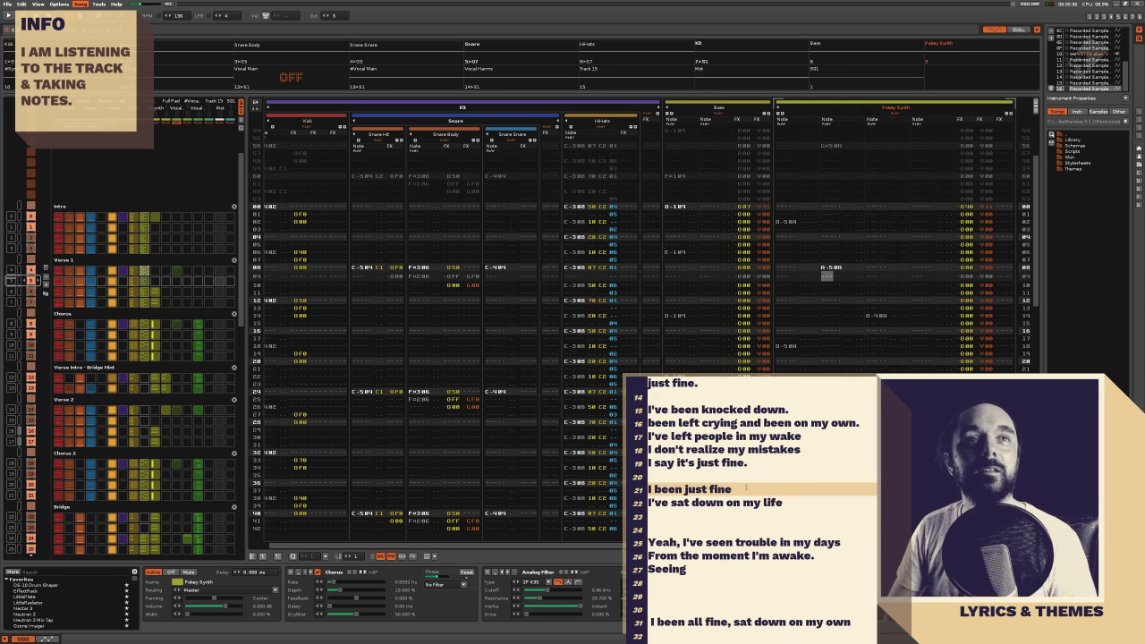
Move "I been just fine" and "I've sat down on my life" above the remaining "I've been knocked down." verse
key(shift+Down)
key(shift+End)
key(Delete)
scroll(731, 477, up, 5)
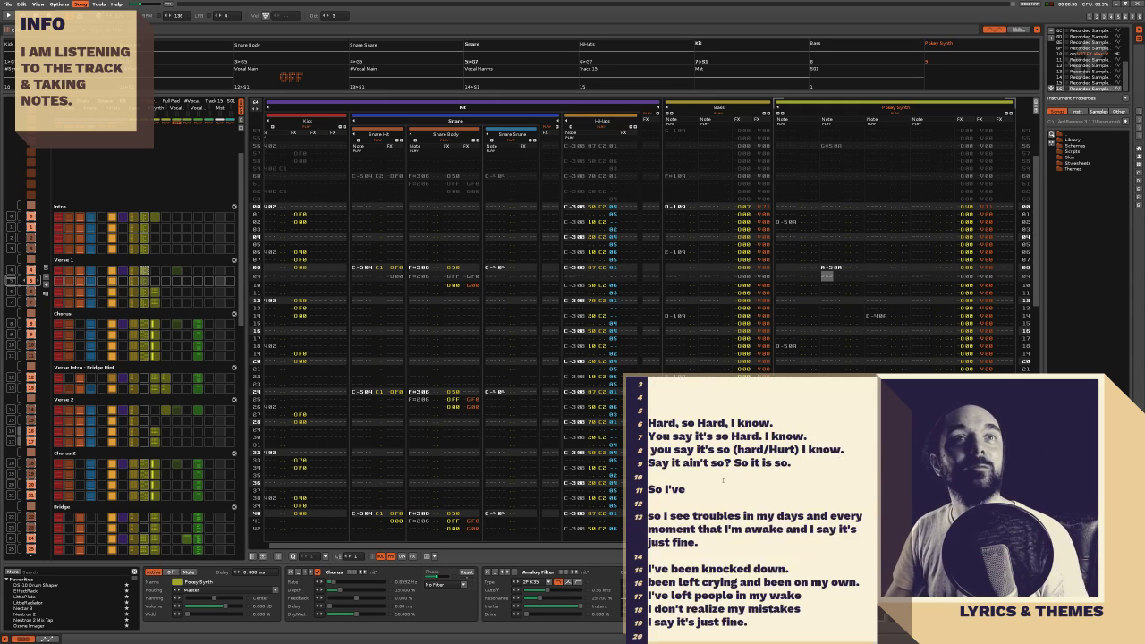
click(723, 490)
key(ctrl+v)
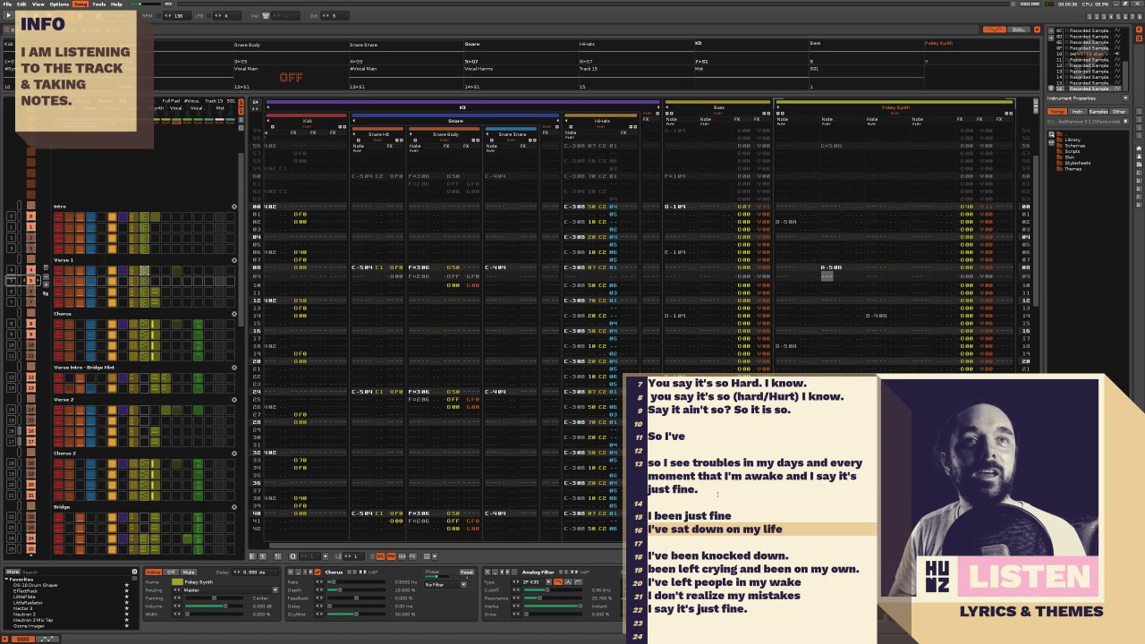
Move the lines from "Yeah, I've seen trouble in my days" through "Seeing" directly below "I've sat down on my life"
scroll(794, 534, down, 4)
scroll(794, 535, up, 2)
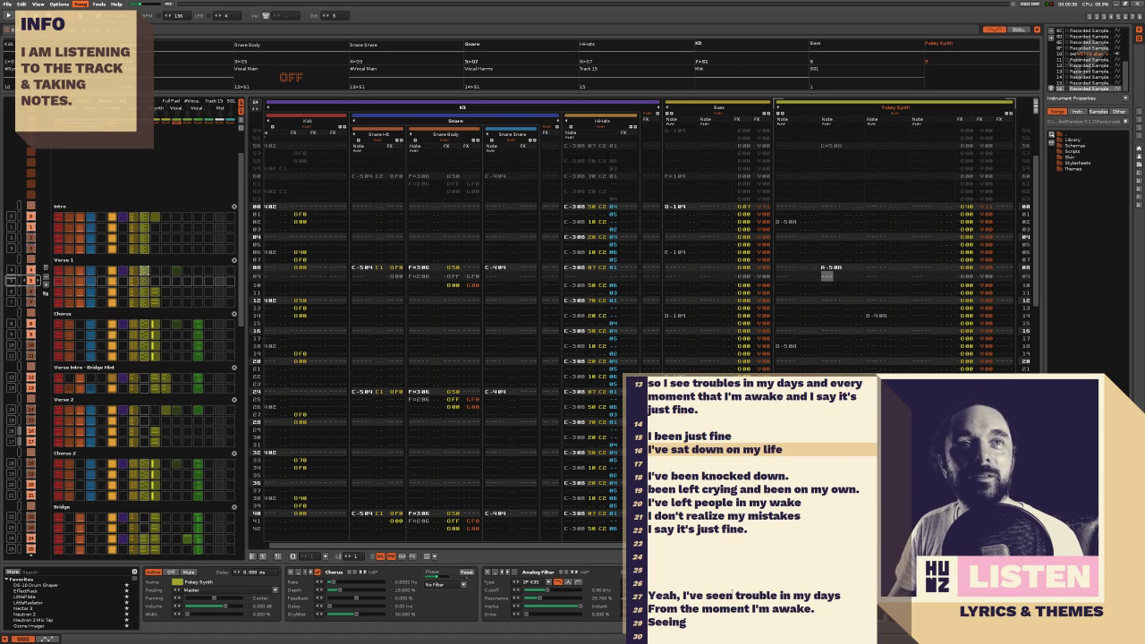
drag(787, 621, 648, 595)
scroll(734, 522, up, 4)
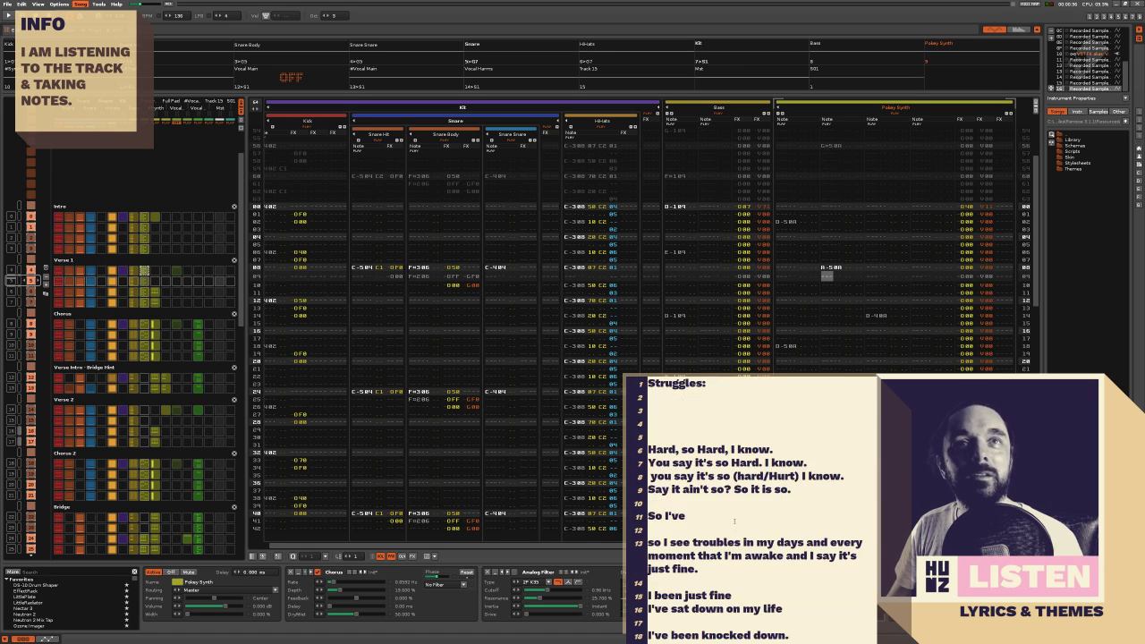
click(791, 616)
key(ctrl+v)
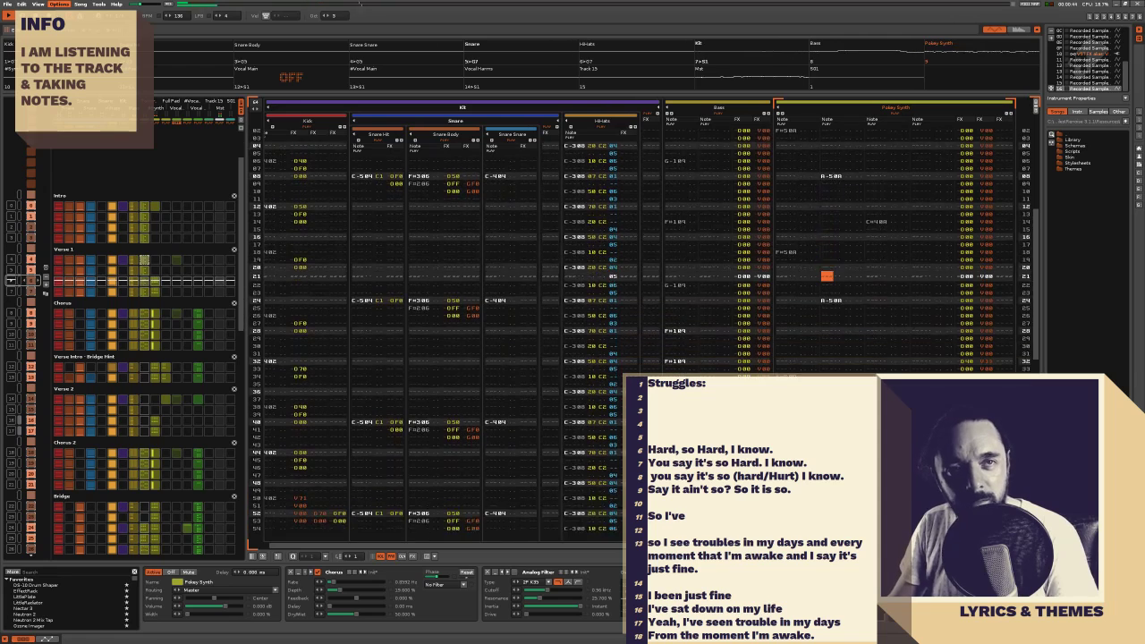
Stop playback and insert the line "I've ever am awake" below "Yeah, I've seen trouble in my days"
key(space)
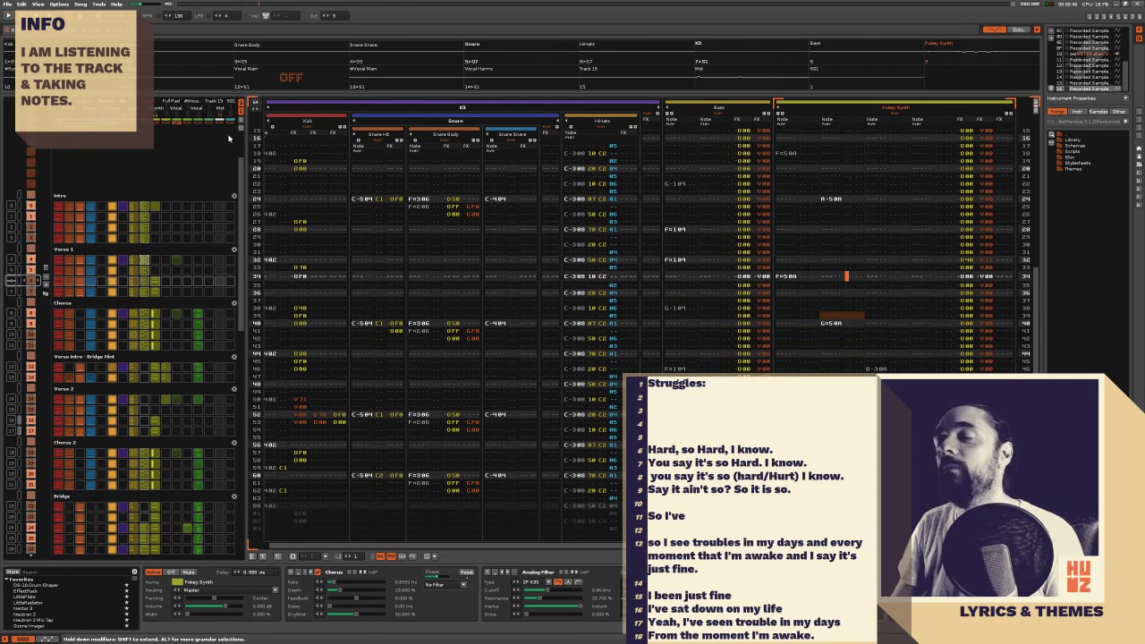
click(824, 636)
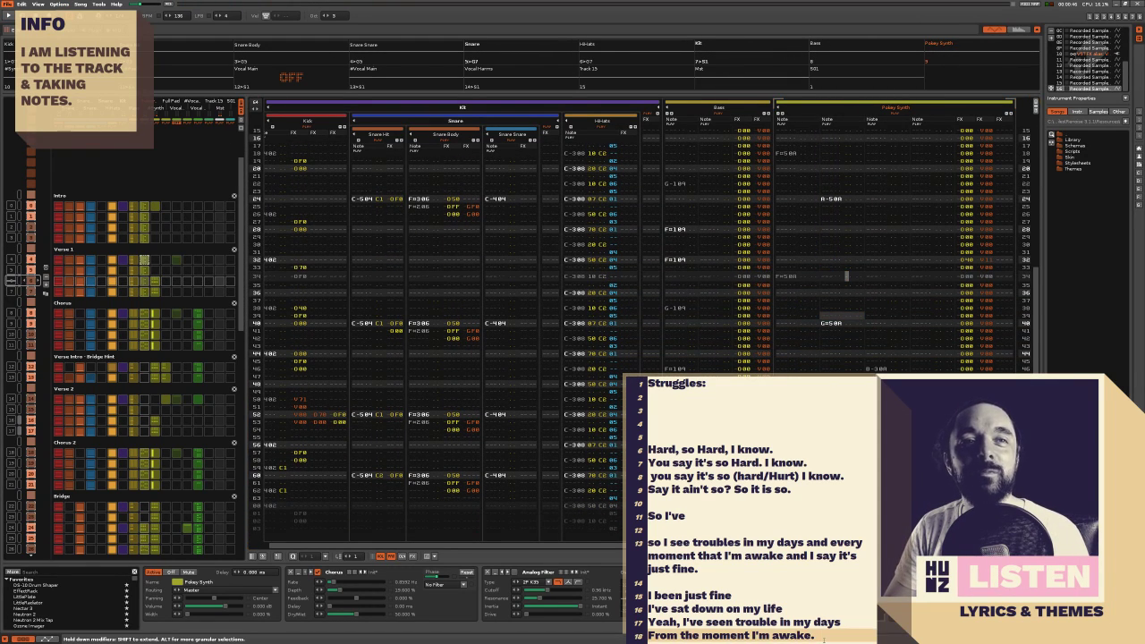
key(Return)
key(Up)
key(Down)
key(Down)
key(Down)
key(Up)
key(Up)
key(Up)
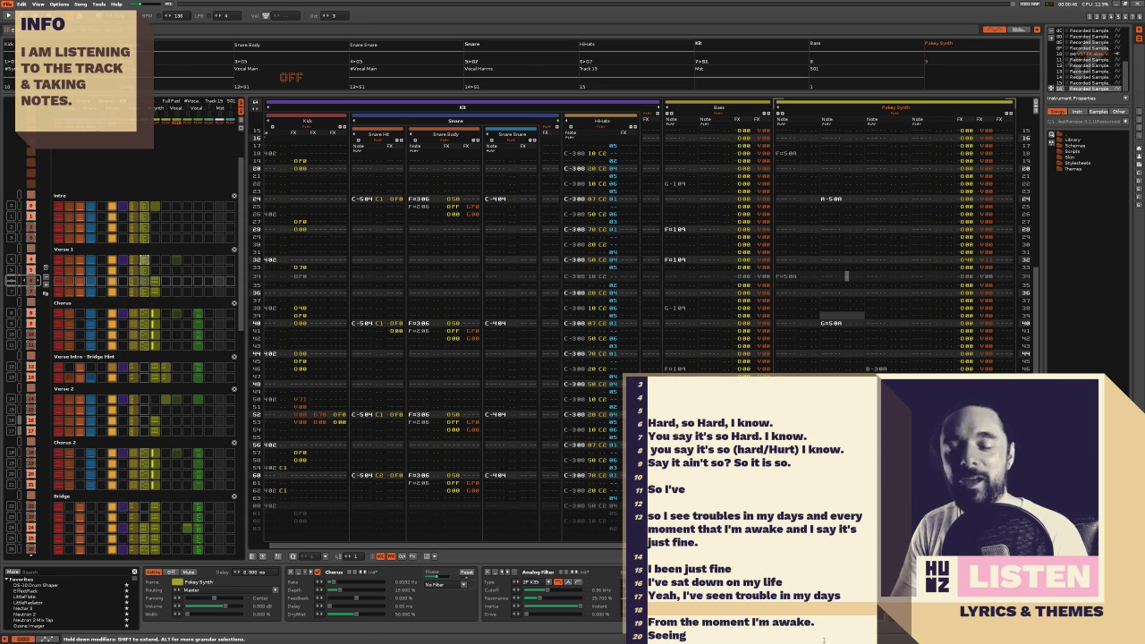
text(I've ever)
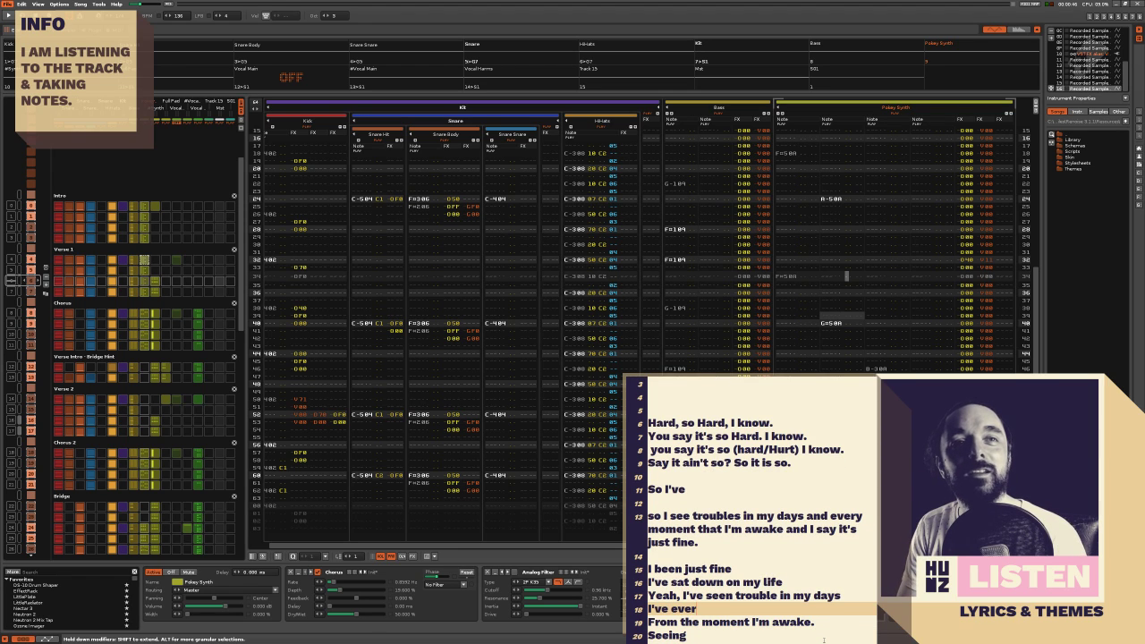
text( am aw)
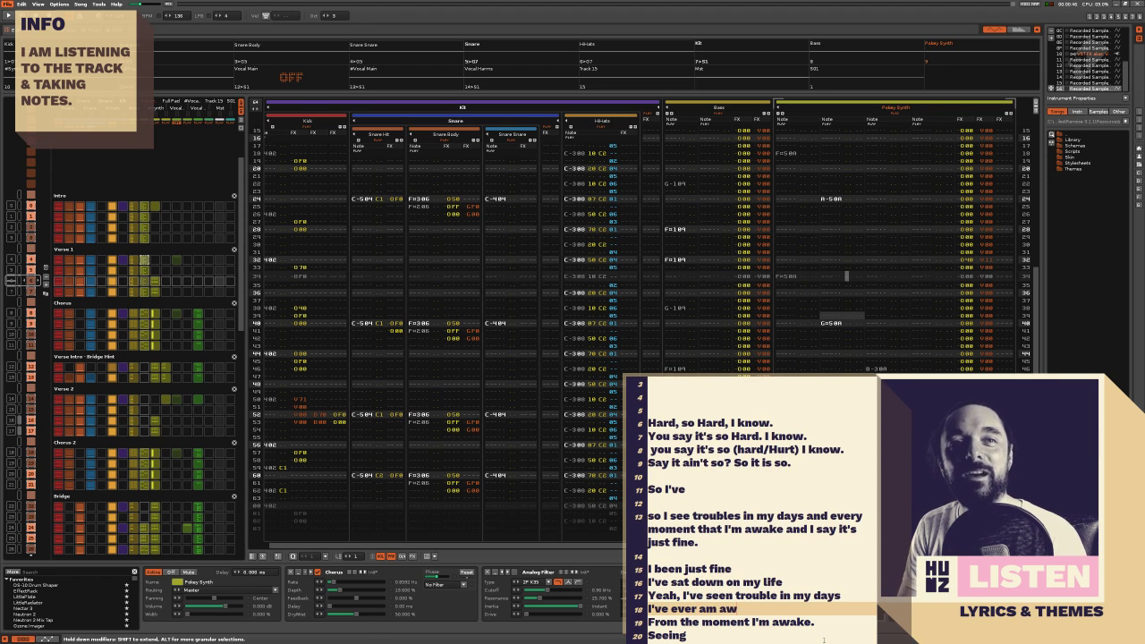
text(ake)
Delete the line "From the moment I'm awake." above "Seeing"
key(shift+Home)
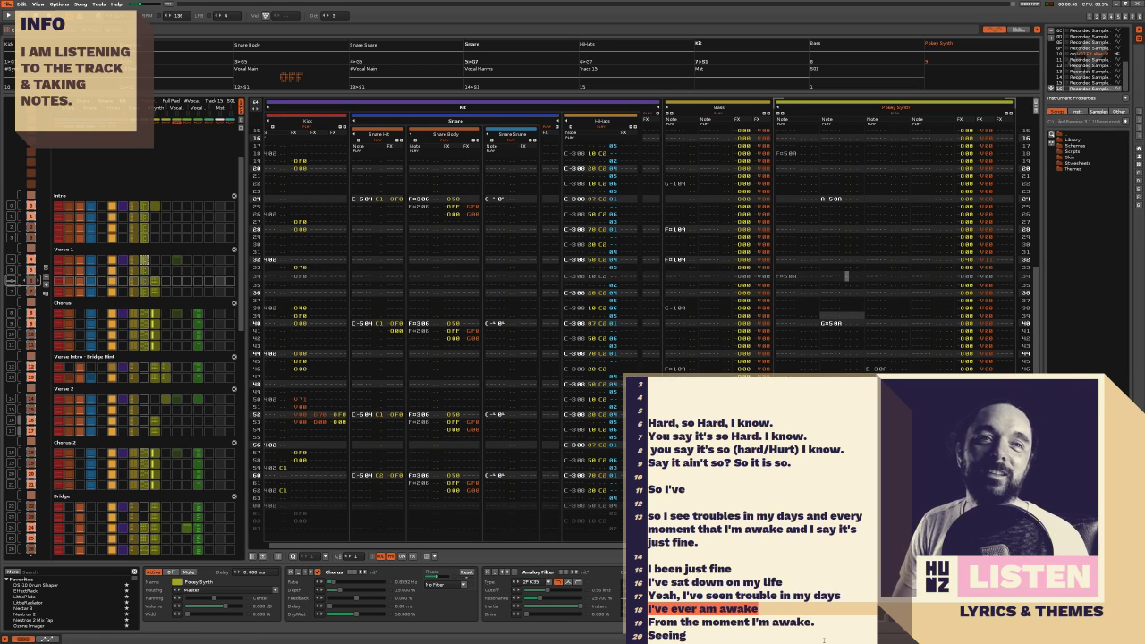
key(Down)
key(shift+End)
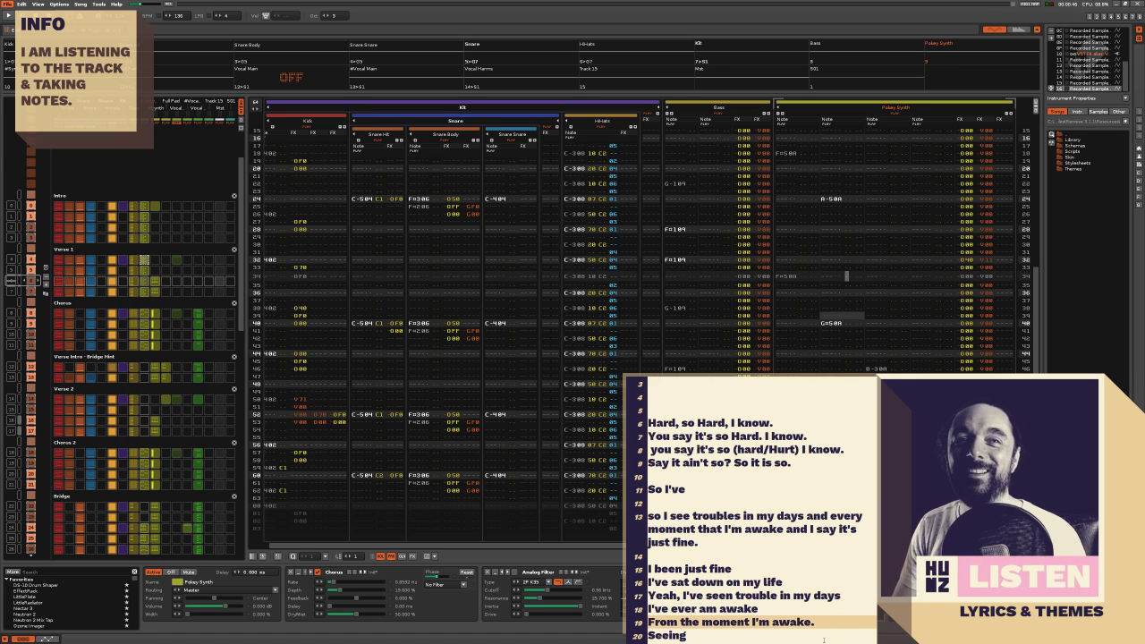
key(BackSpace)
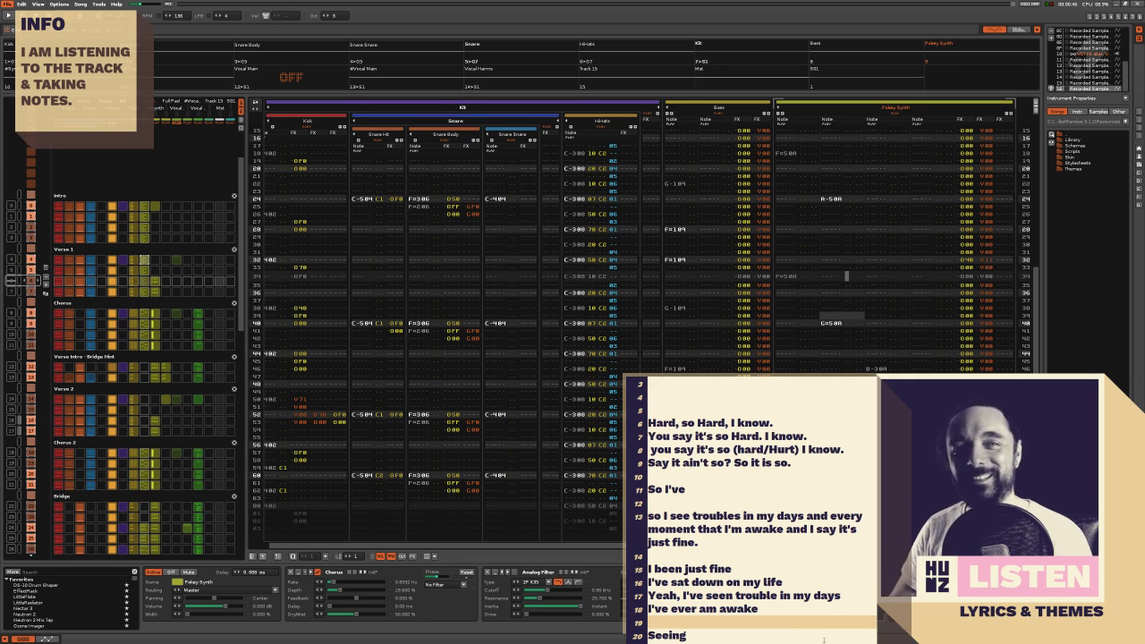
key(Delete)
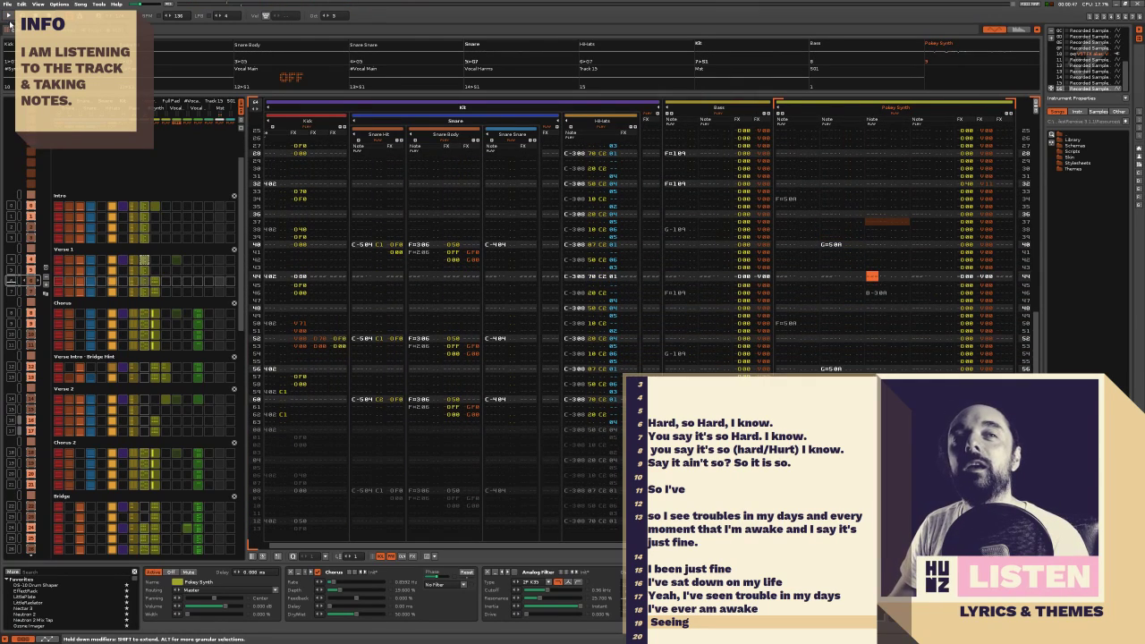
Replace "am" with "stayed" in the line "I've ever am awake"
click(702, 610)
double_click(707, 610)
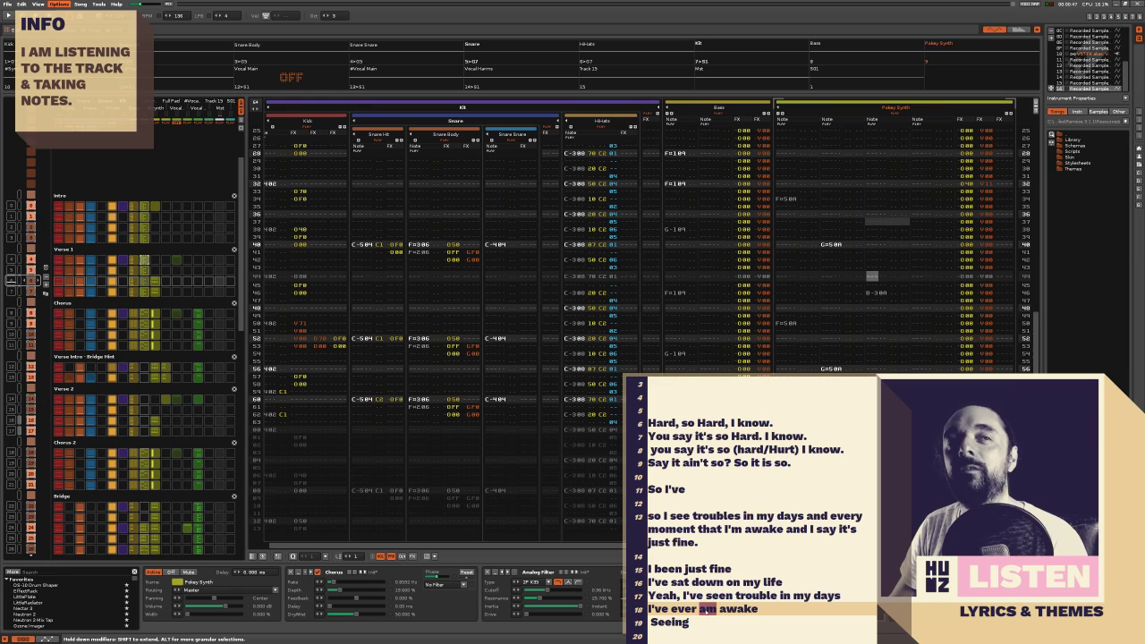
text(stayed)
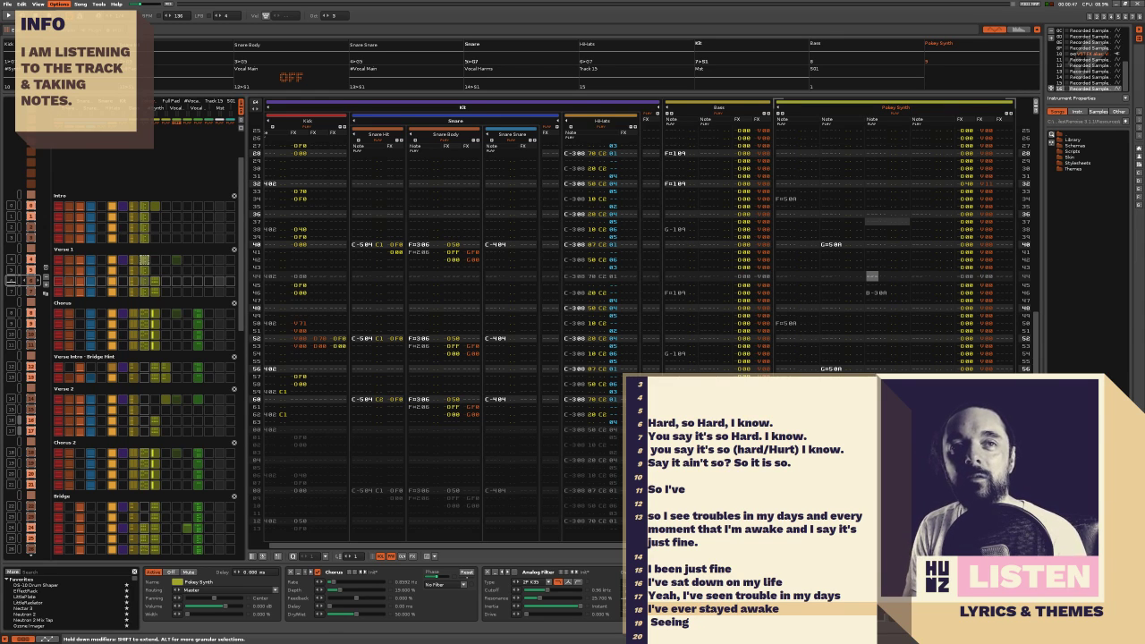
Replace "Seeing" on the verse's last line with "I'm dreaming"
key(Down)
key(shift+Home)
text(I'm dream)
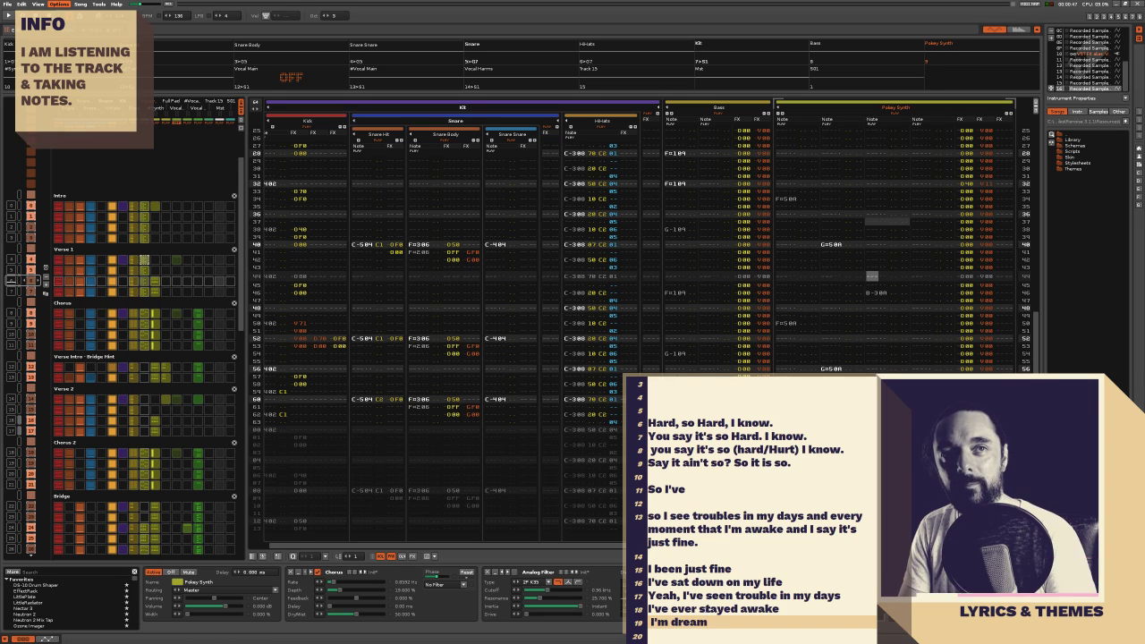
text(ing)
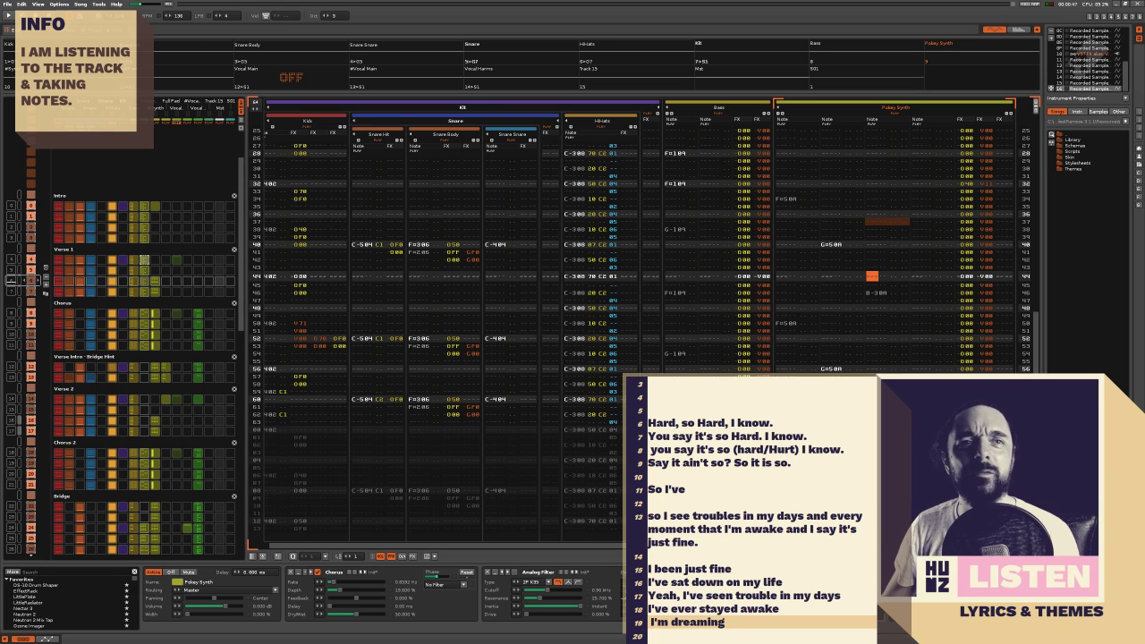
Remove the leading space from the "I'm dreaming" line
click(757, 620)
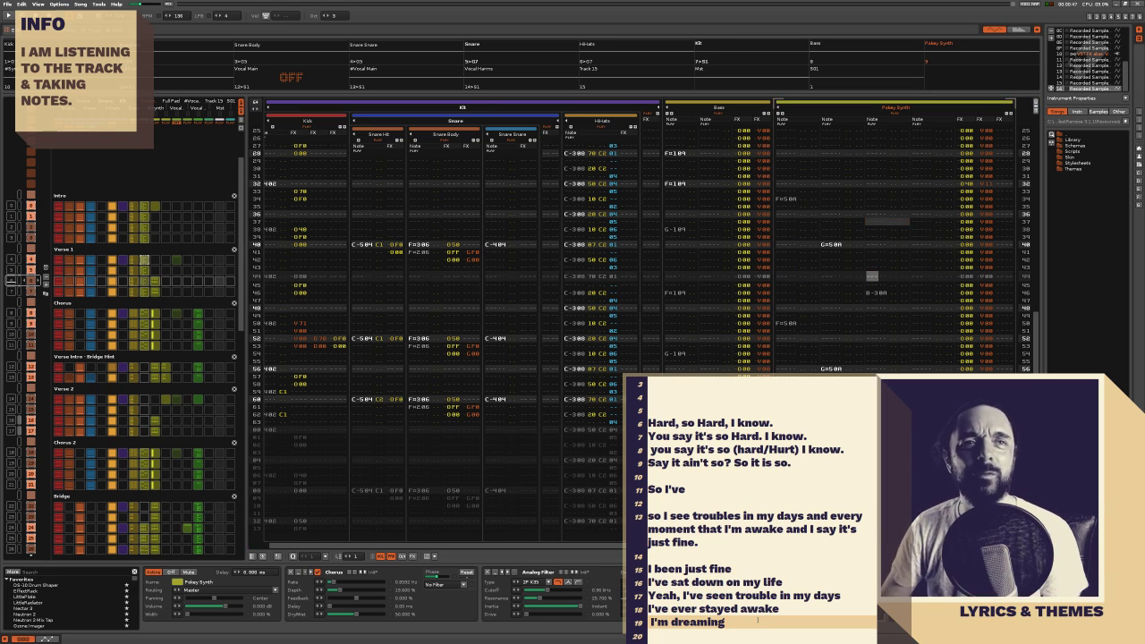
key(Home)
key(Delete)
key(Delete)
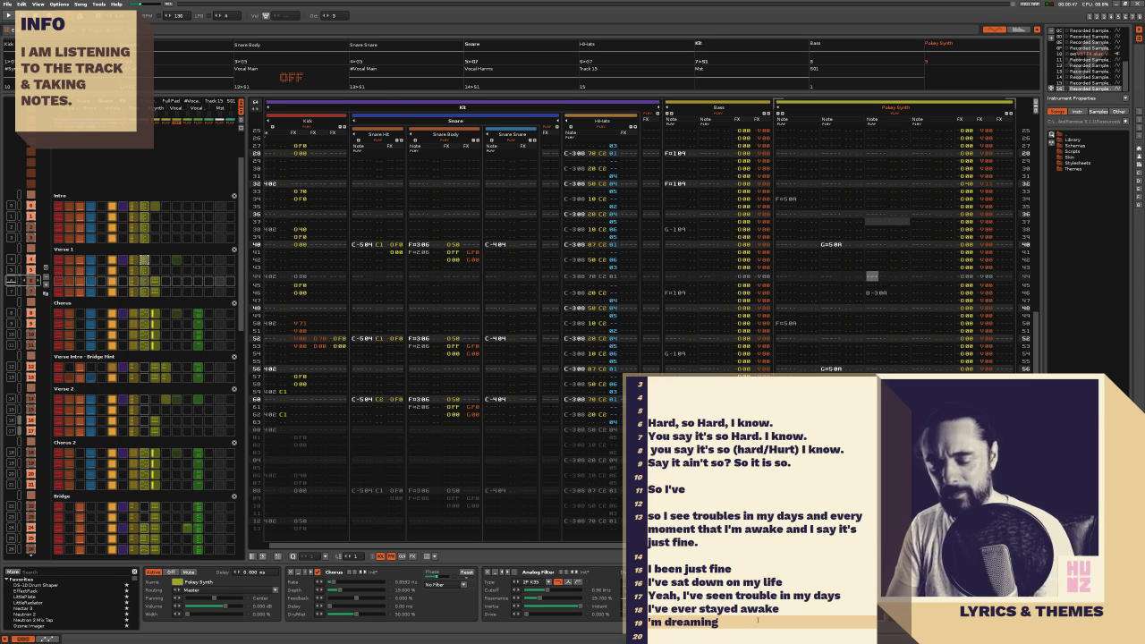
text(I)
Read through the reworked verse line by line, from "I've sat down on my life" to "I'm dreaming"
key(shift+Up)
key(shift+Up)
key(shift+Up)
key(shift+Up)
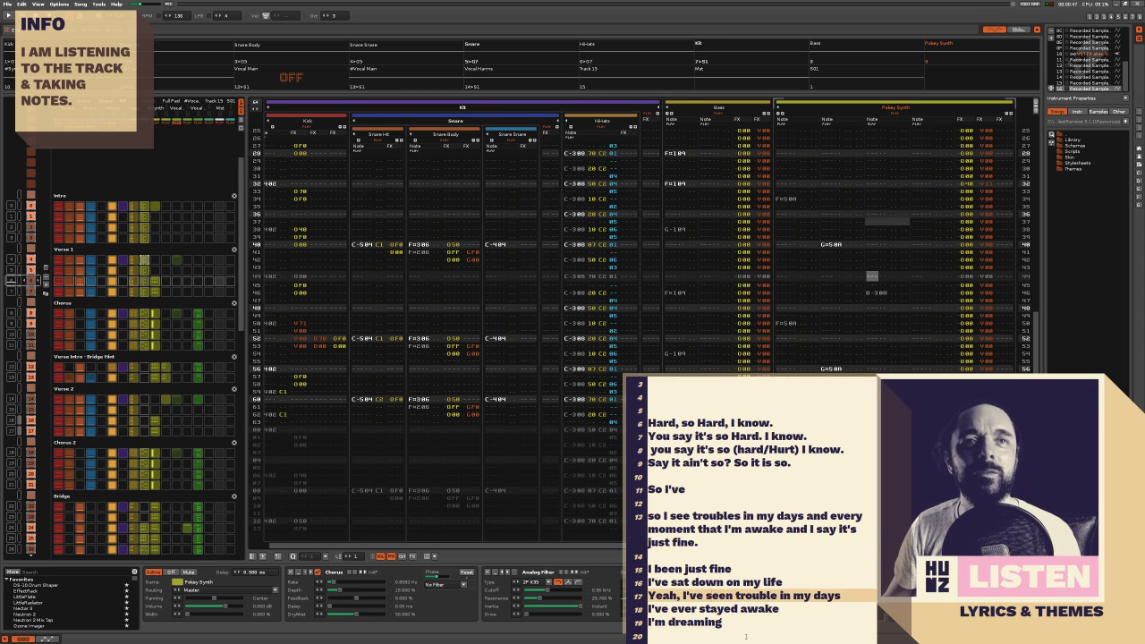
key(shift+Home)
key(Left)
key(Down)
key(Down)
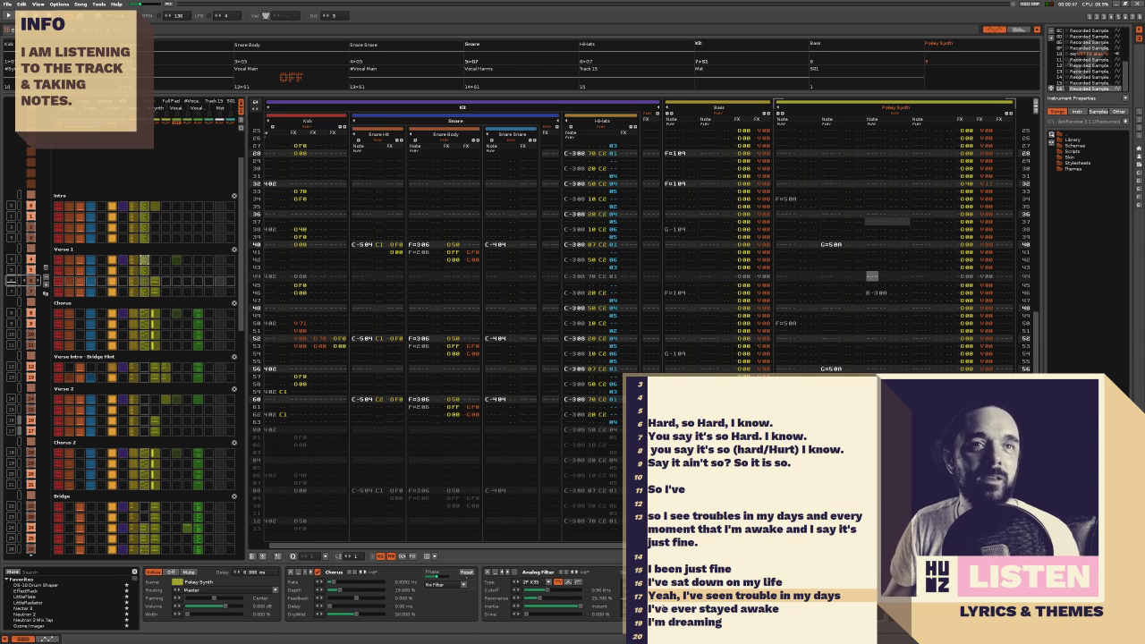
key(Down)
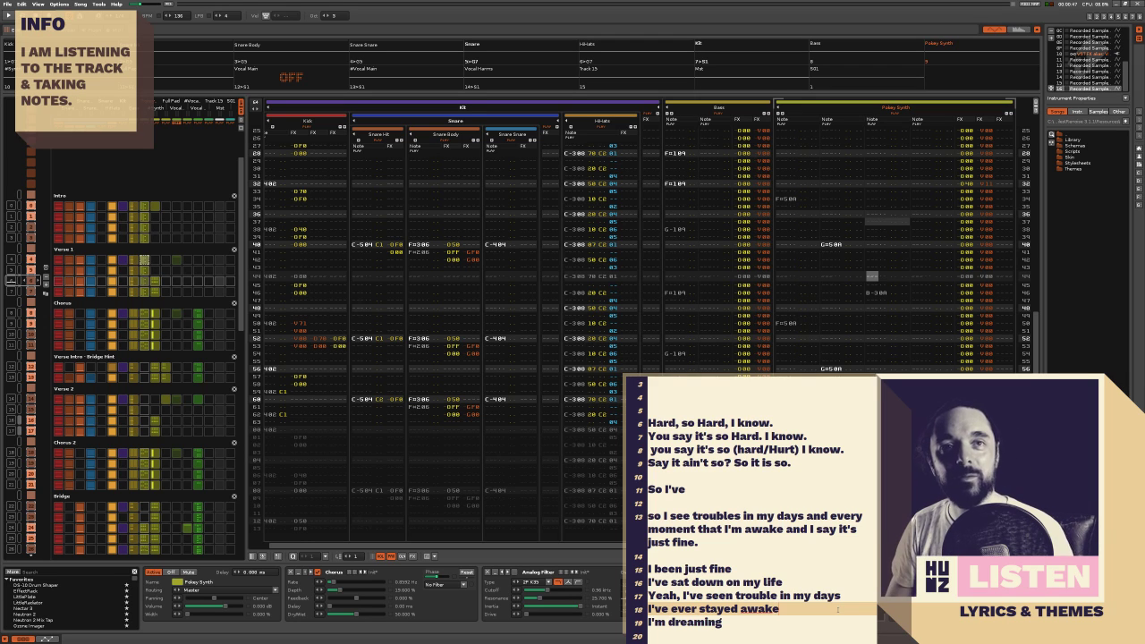
key(Down)
key(Up)
key(Up)
key(Up)
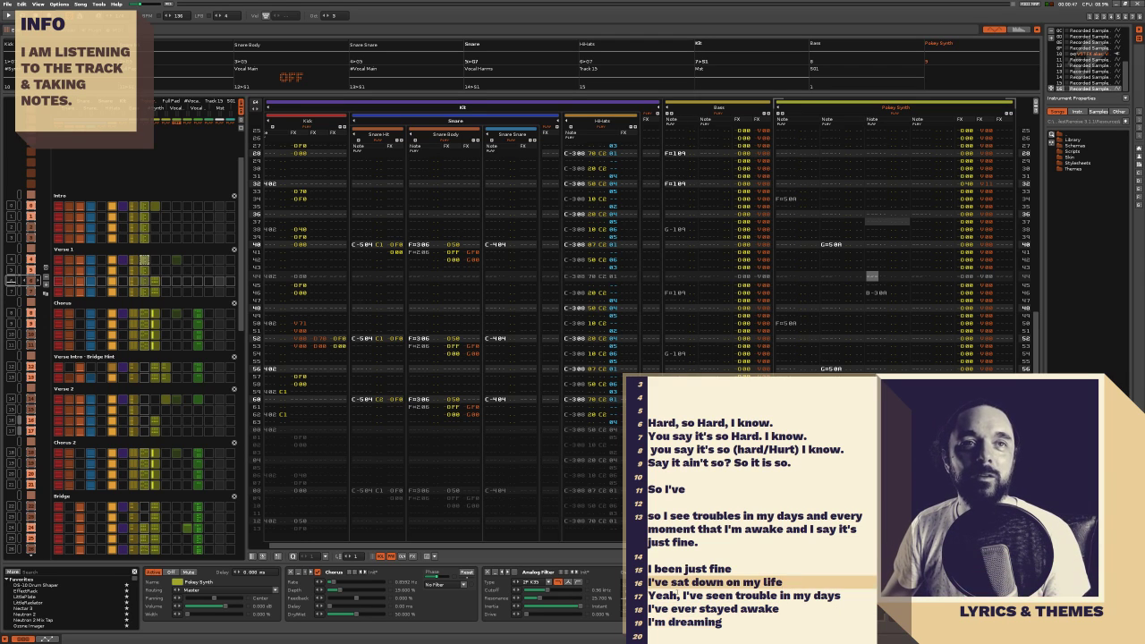
click(682, 594)
key(shift+End)
drag(781, 609, 648, 609)
click(734, 623)
key(shift+Home)
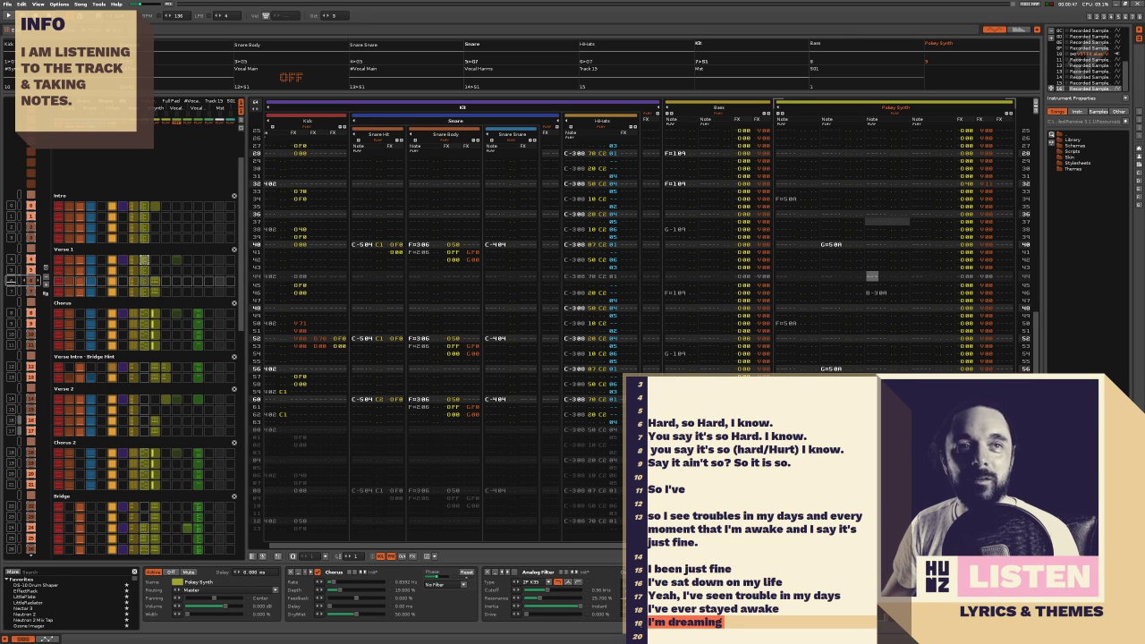
click(751, 637)
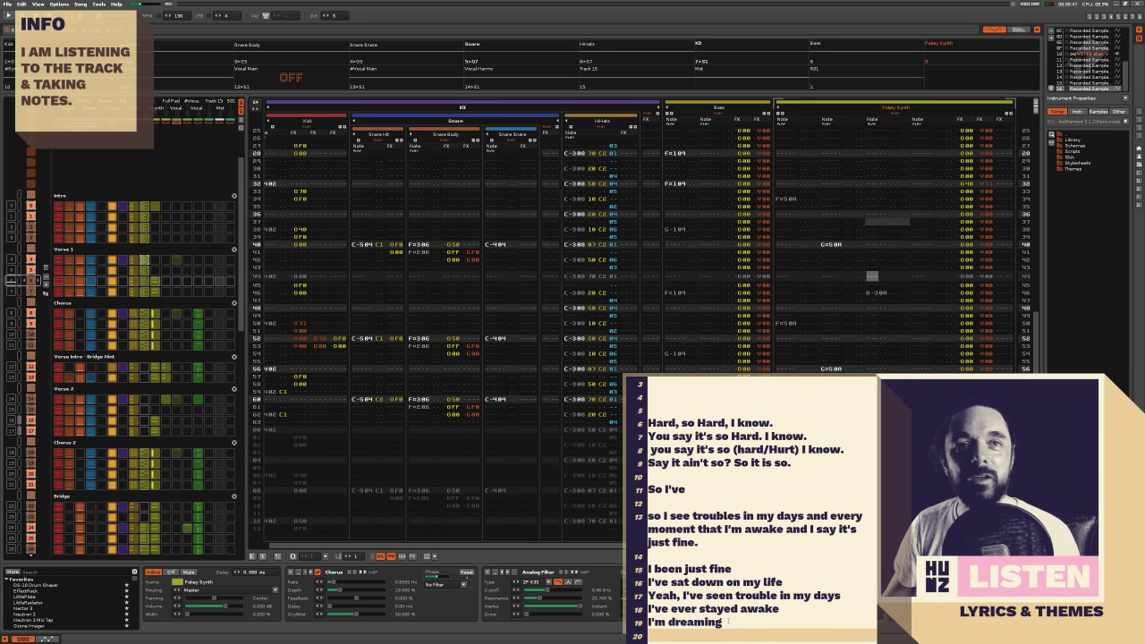
click(729, 620)
key(shift+Home)
click(738, 621)
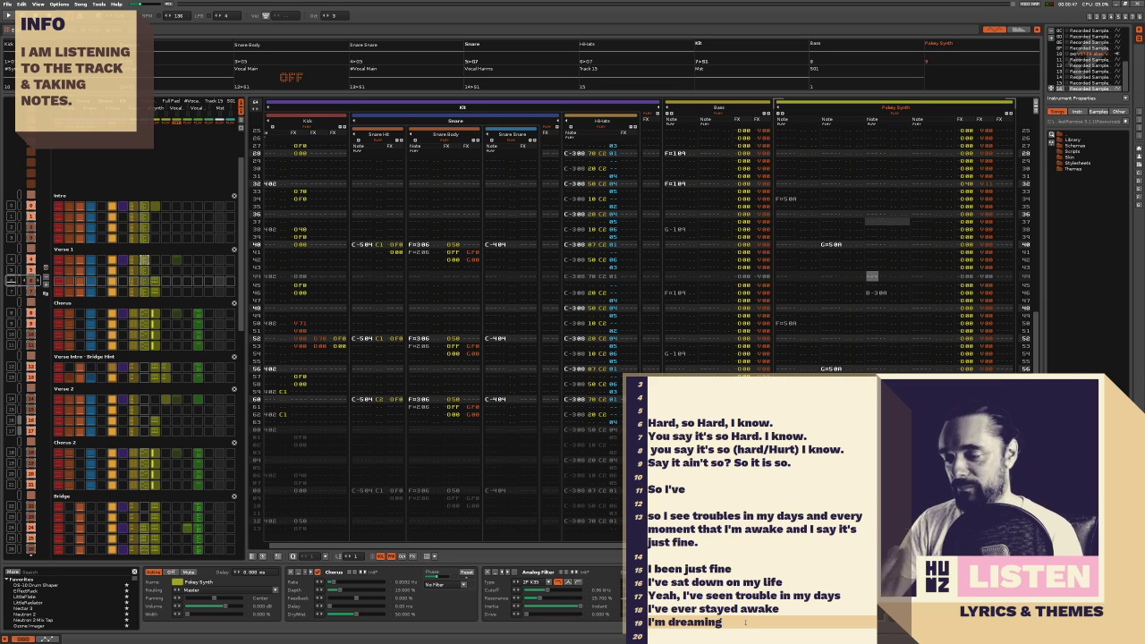
key(Down)
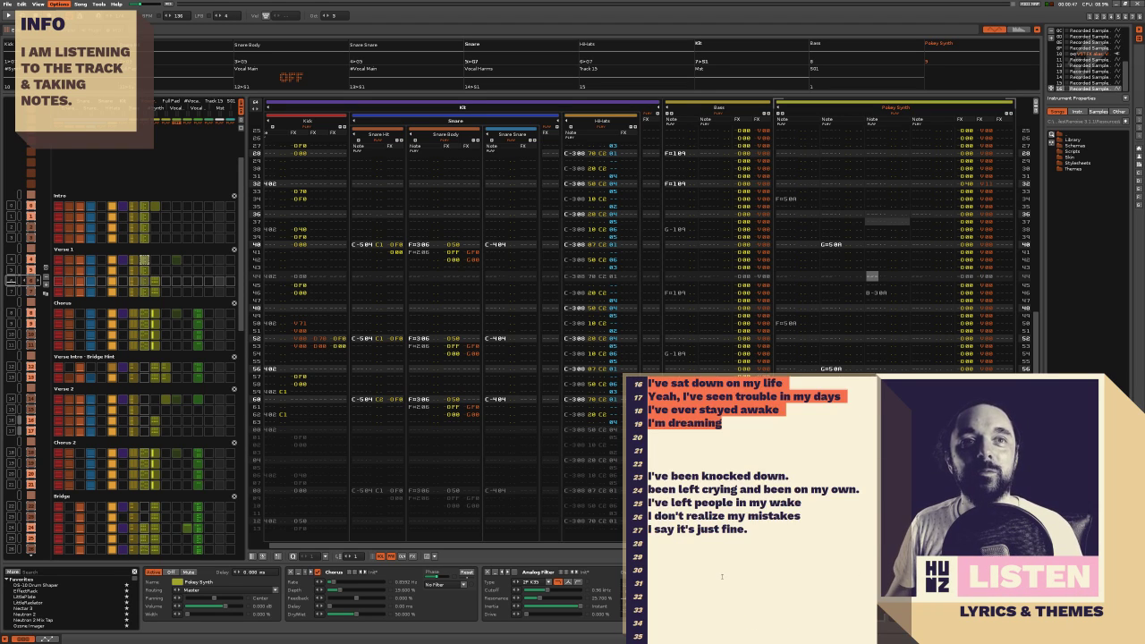
Remove the extra blank line above the verse that starts with "I've been knocked down."
scroll(722, 577, up, 3)
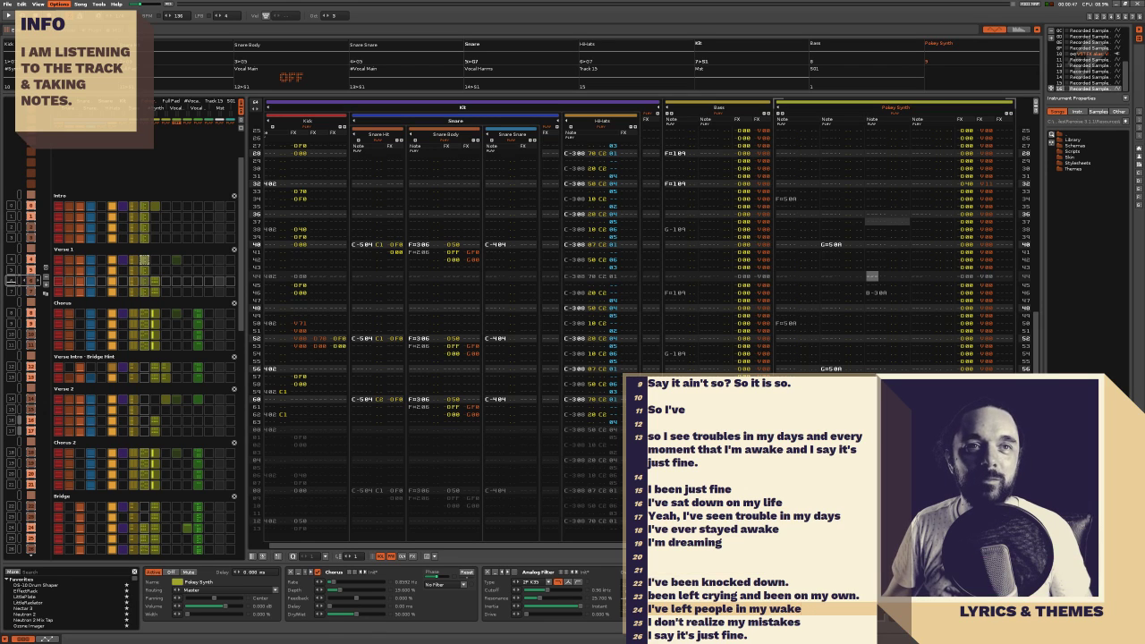
drag(781, 638, 647, 609)
click(804, 608)
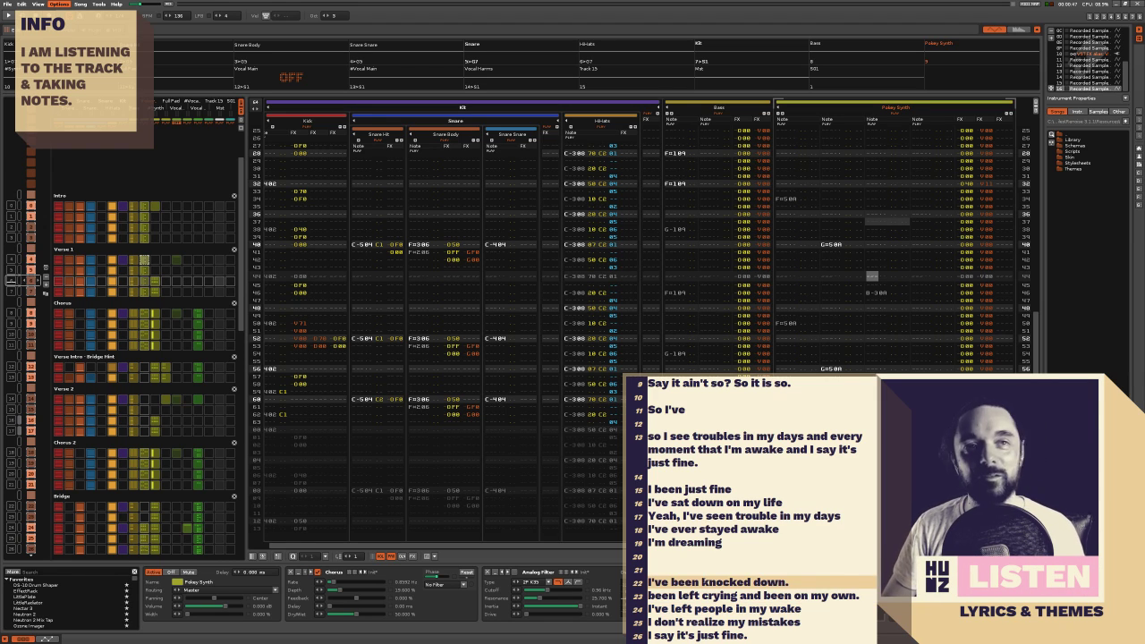
key(BackSpace)
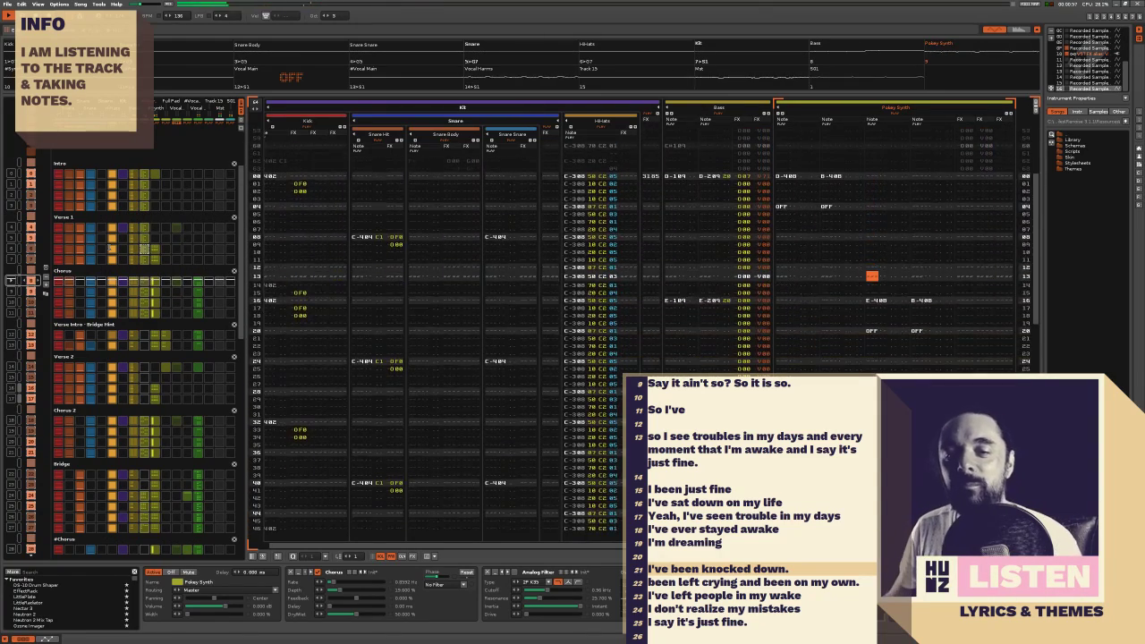
Replay Verse 1 and extend the line "I'm dreaming" to "I'm dreaming of you"
click(11, 237)
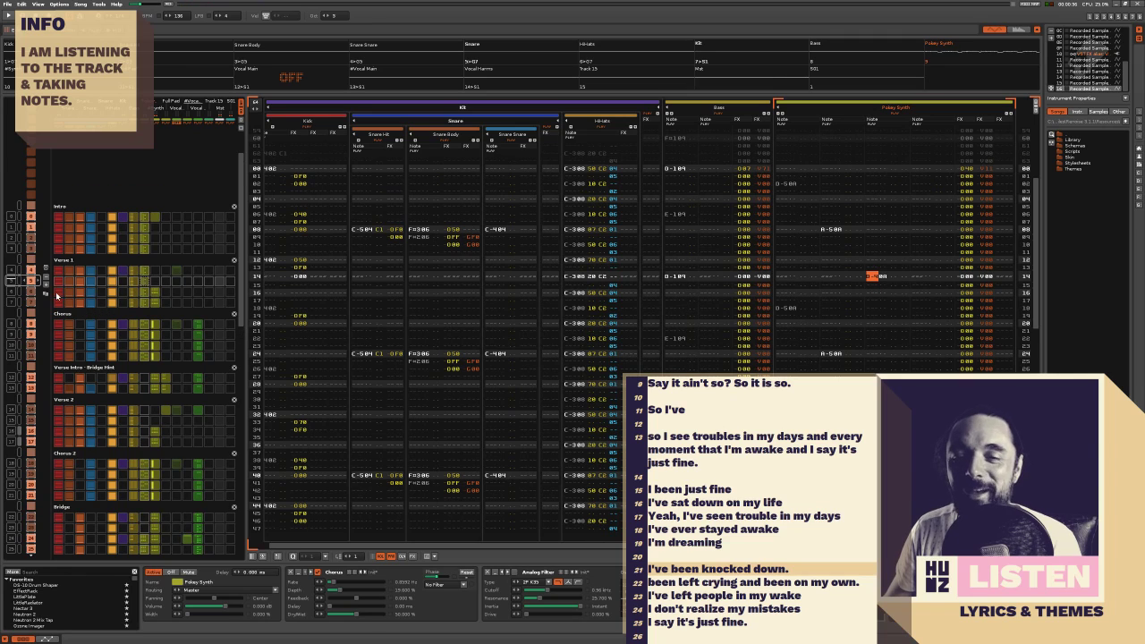
click(24, 291)
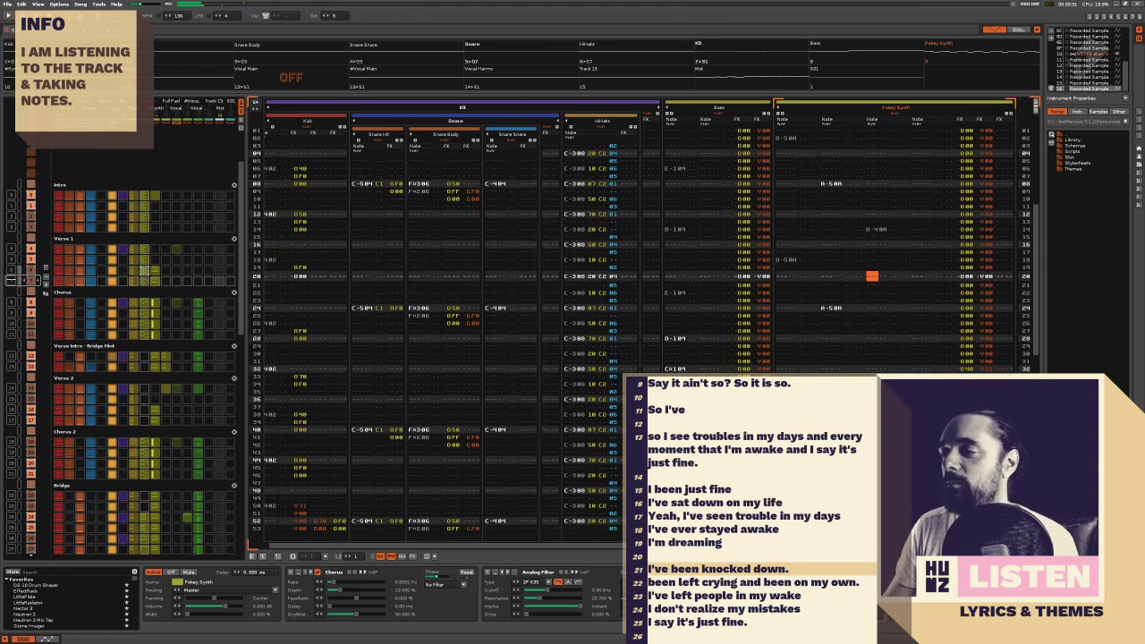
click(757, 543)
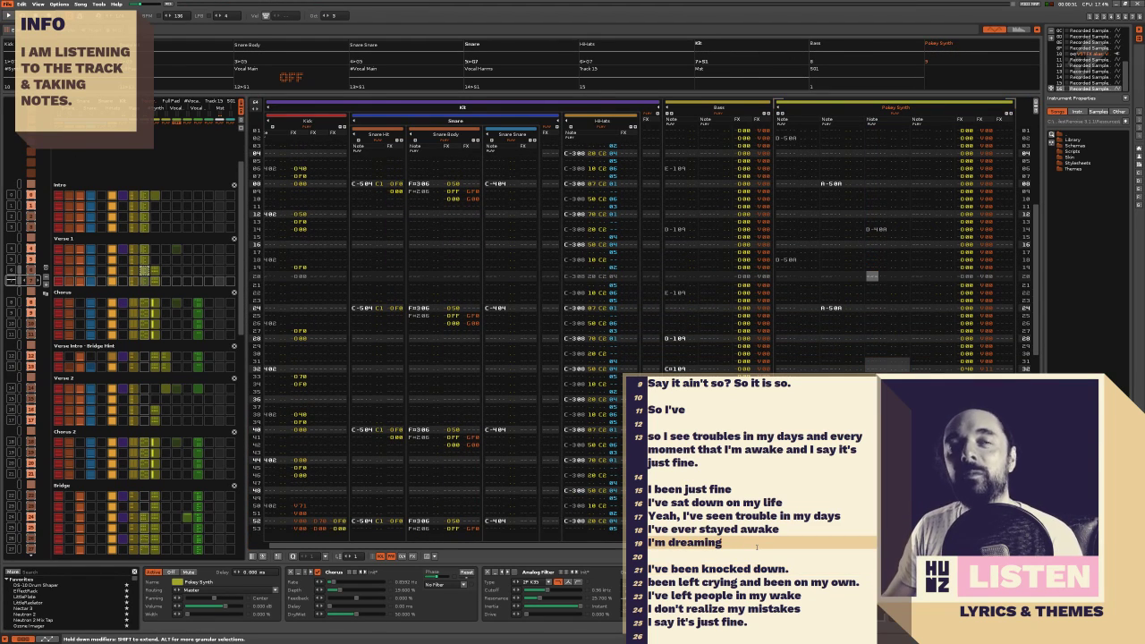
text(of you)
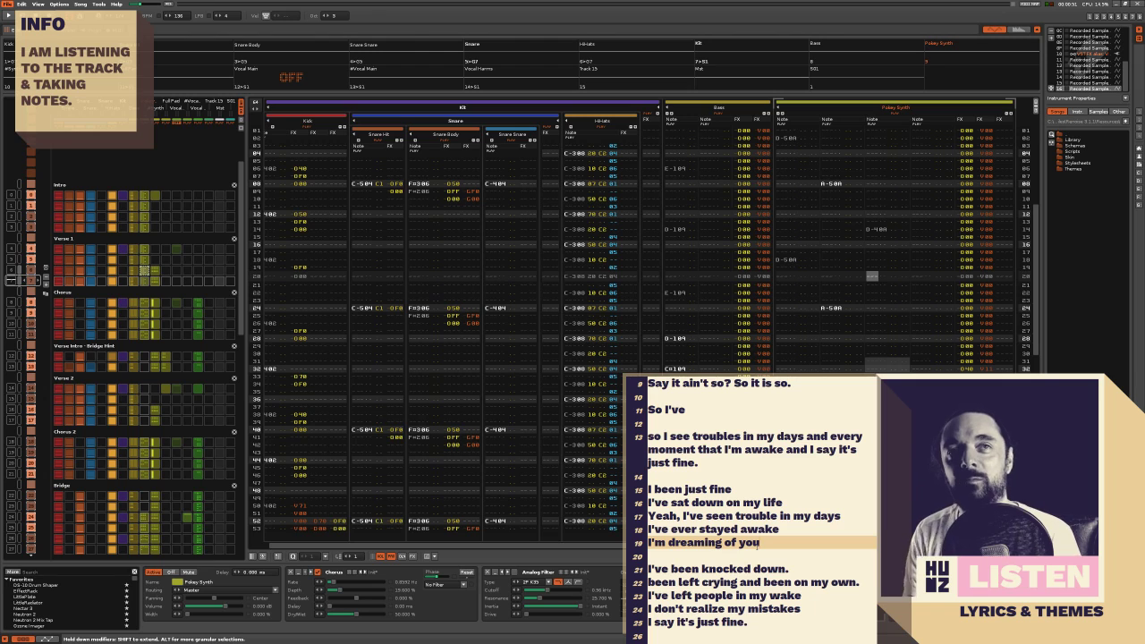
Add the line "I'm dreaming for you" below "I'm dreaming of you"
key(Return)
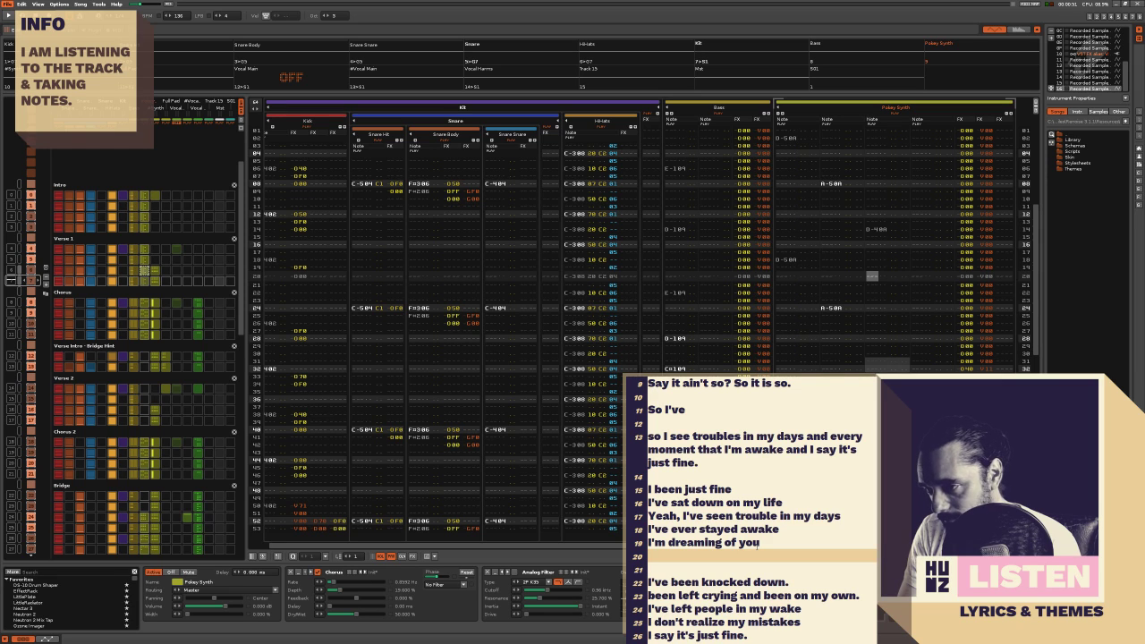
text(I'm)
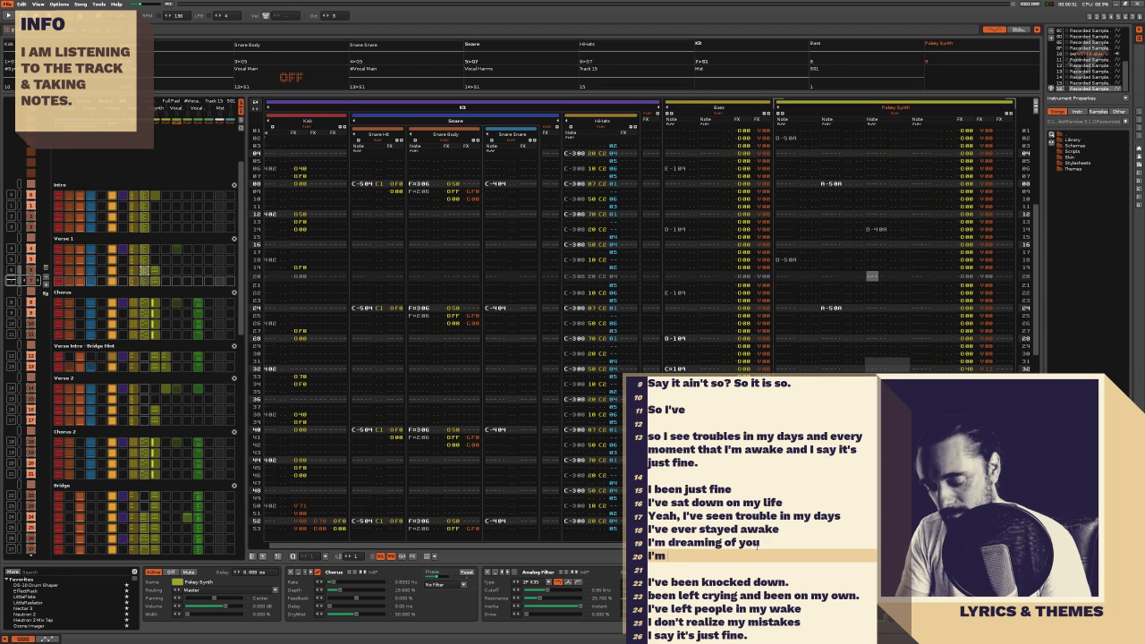
text( dreaming of)
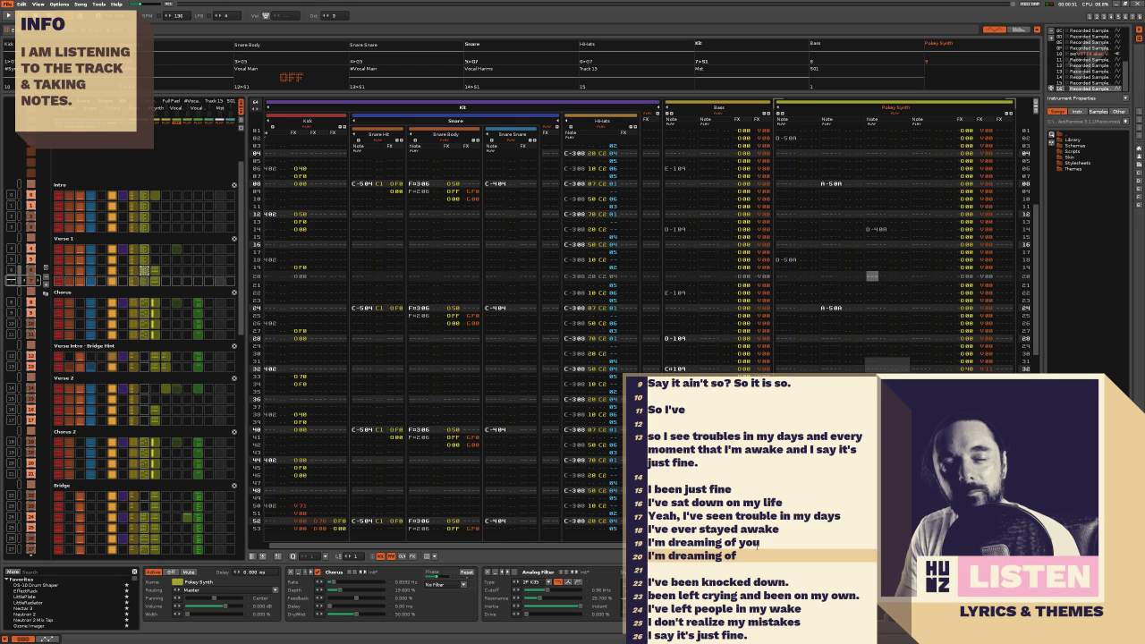
key(BackSpace)
key(BackSpace)
key(BackSpace)
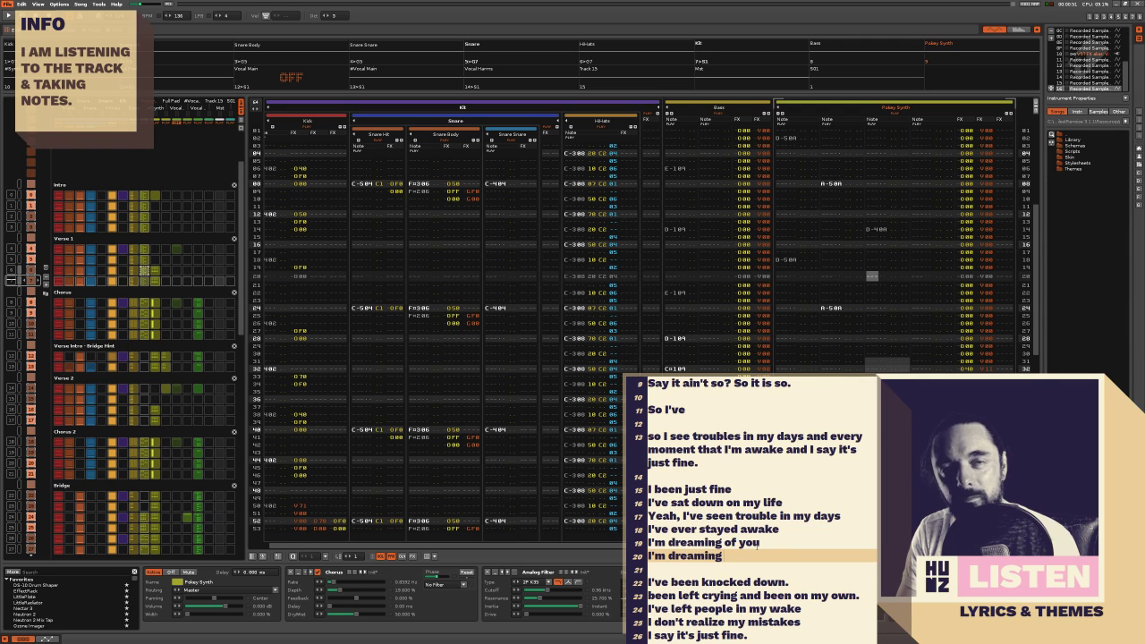
text(for you)
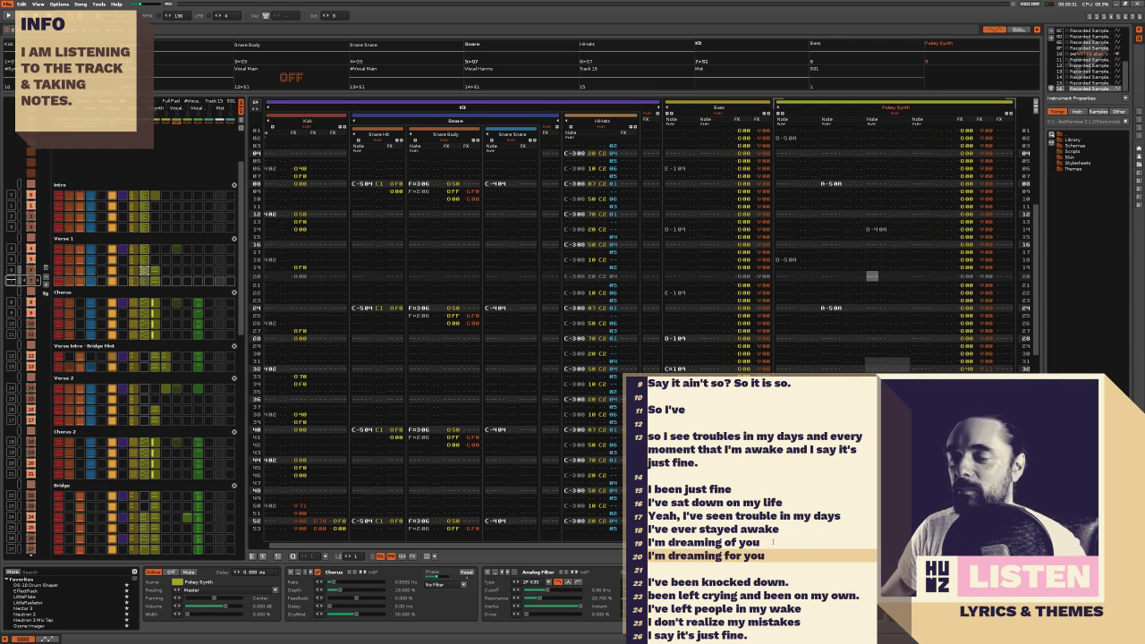
Start another line below "I'm dreaming for you" with the words "I'm dream"
click(73, 302)
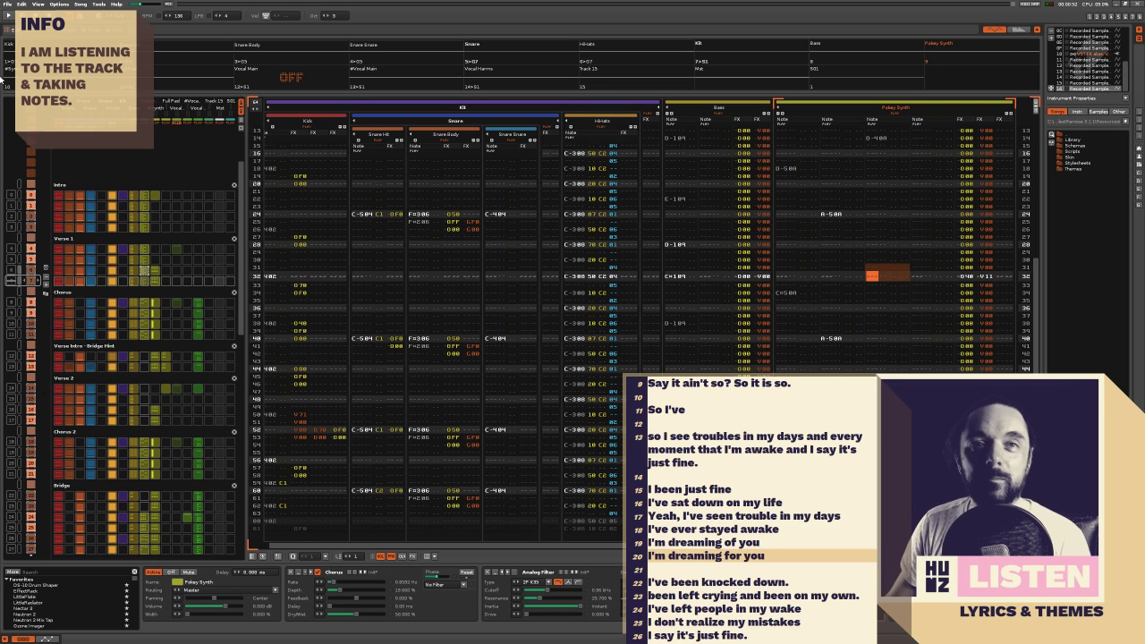
click(770, 554)
key(Return)
text(I'm)
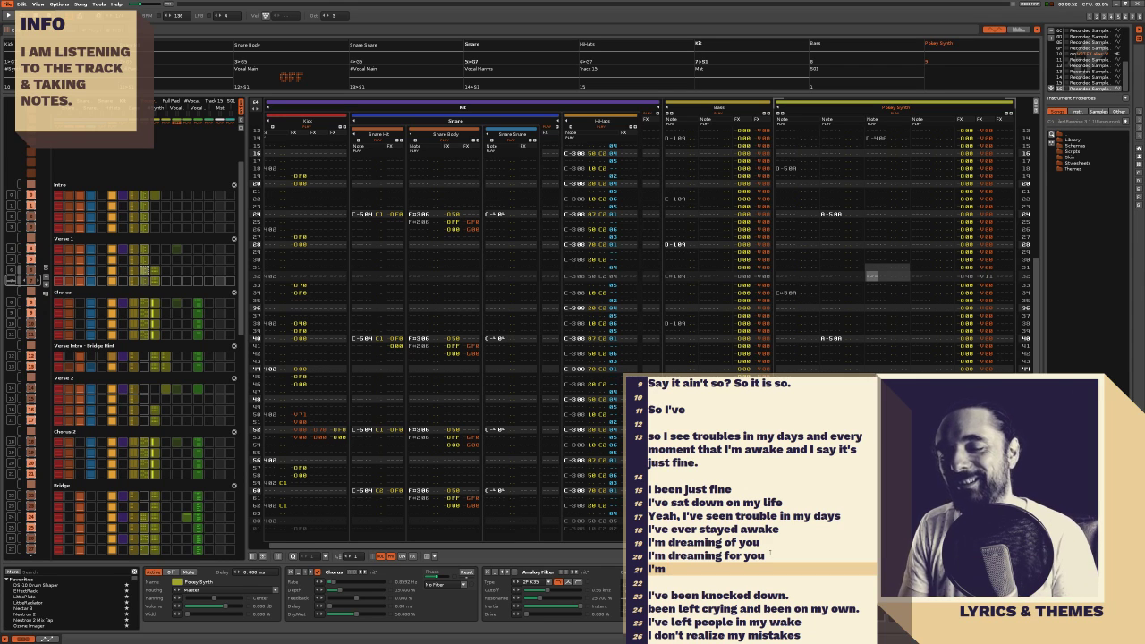
key(BackSpace)
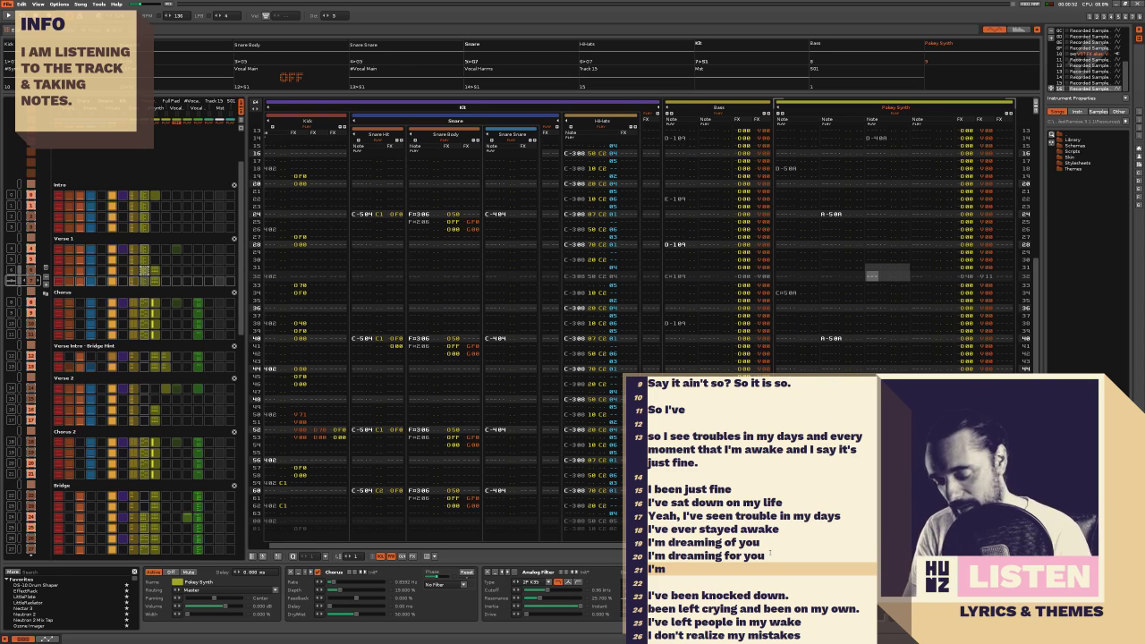
text(re)
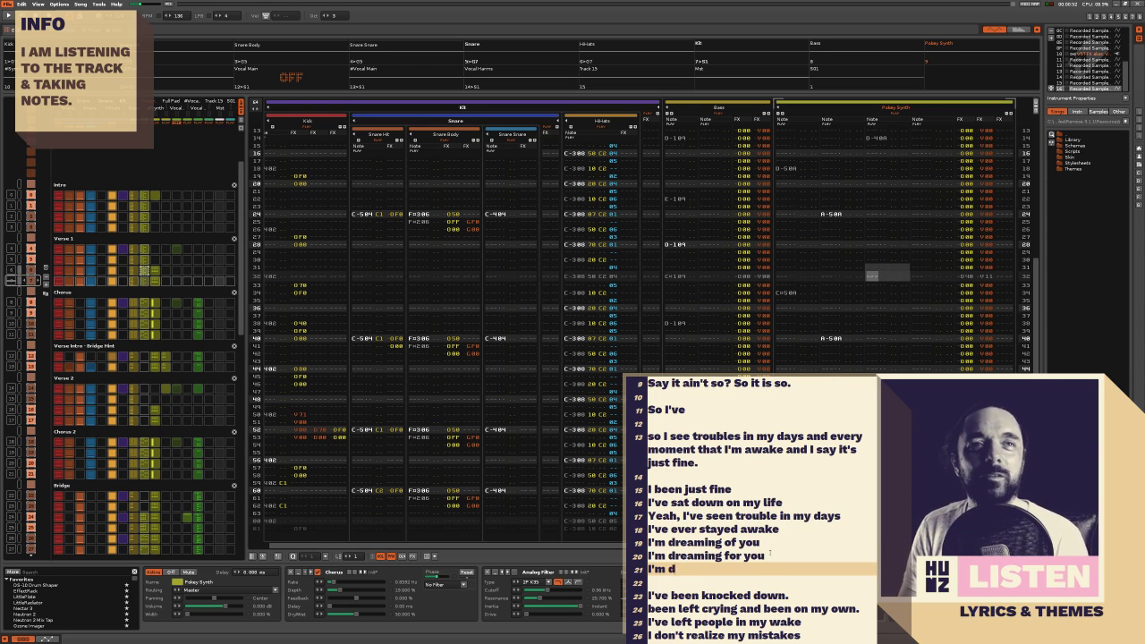
text(ream)
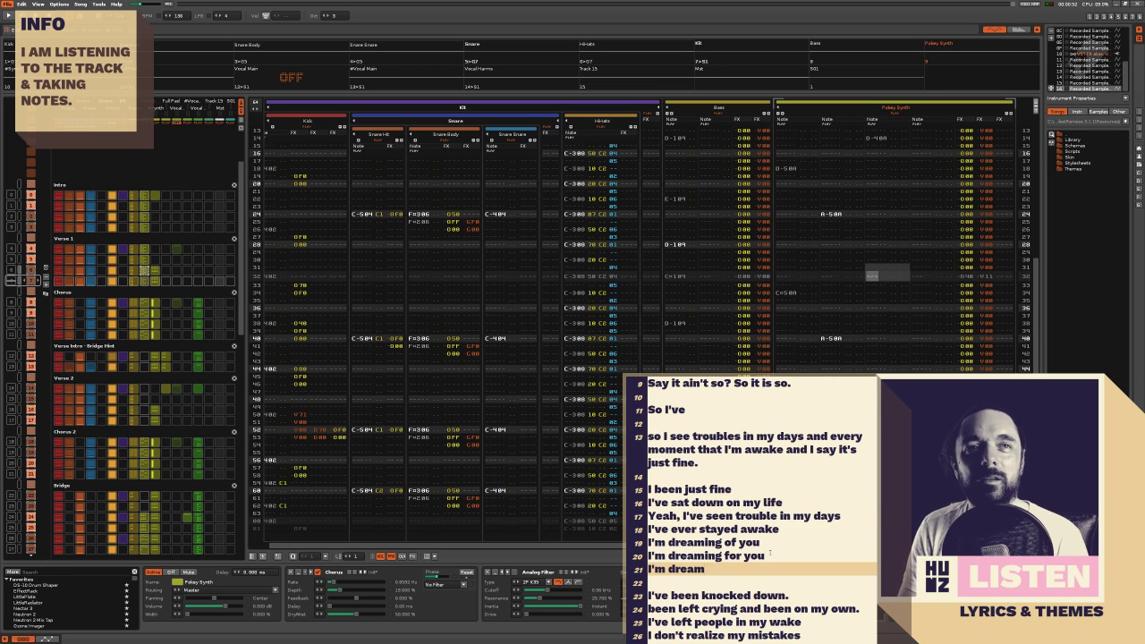
Reword the newly started line as "I'll dream for the"
key(BackSpace)
key(BackSpace)
key(BackSpace)
key(BackSpace)
key(BackSpace)
key(BackSpace)
key(BackSpace)
text(ll)
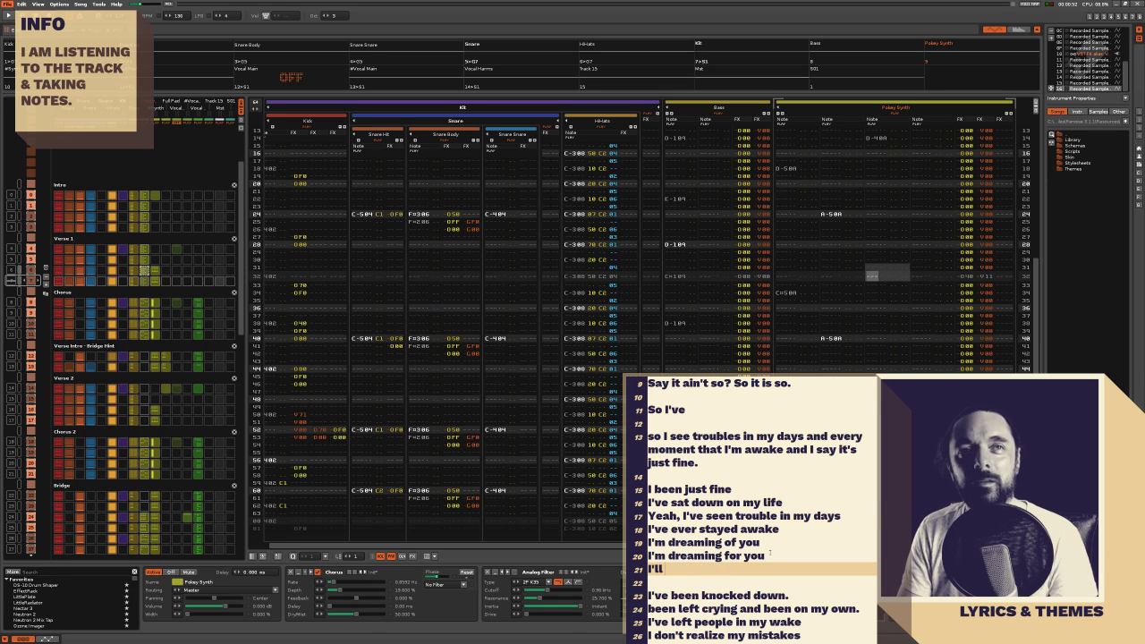
text( dream for the)
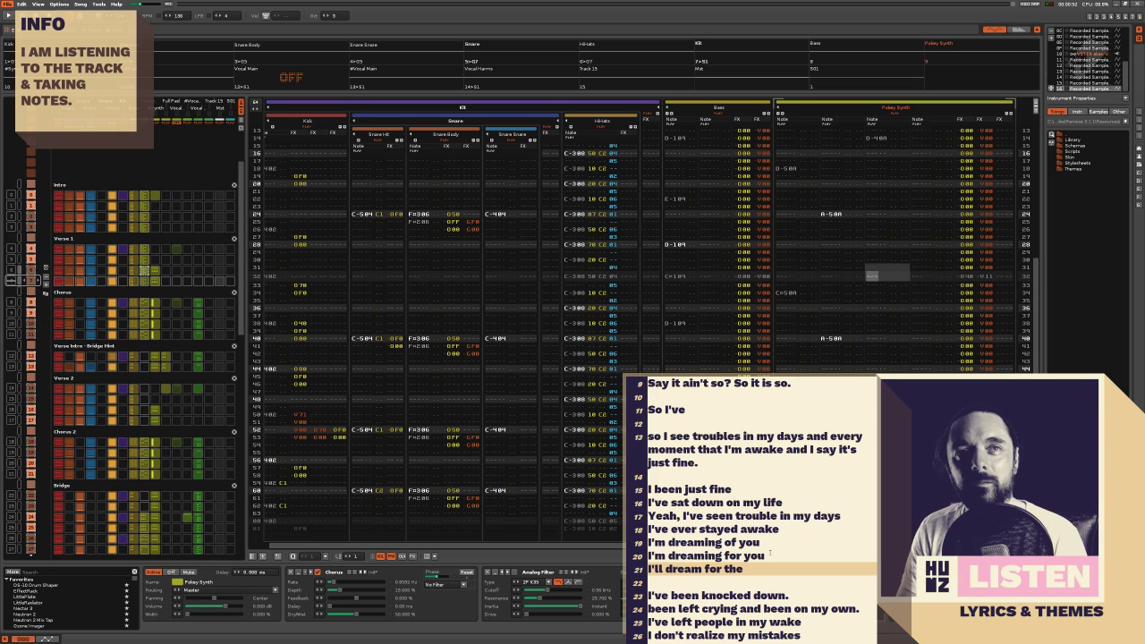
Replace the final "the" of the new line so it reads "I'll dream for you"
key(Up)
key(Up)
key(Down)
key(Down)
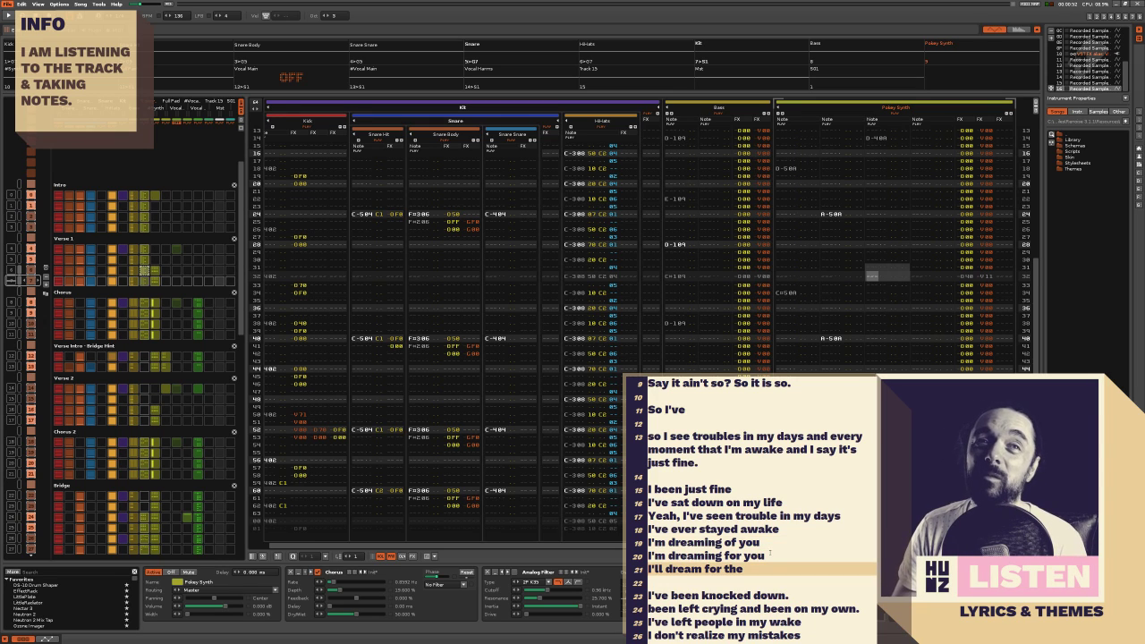
key(BackSpace)
key(BackSpace)
key(BackSpace)
key(BackSpace)
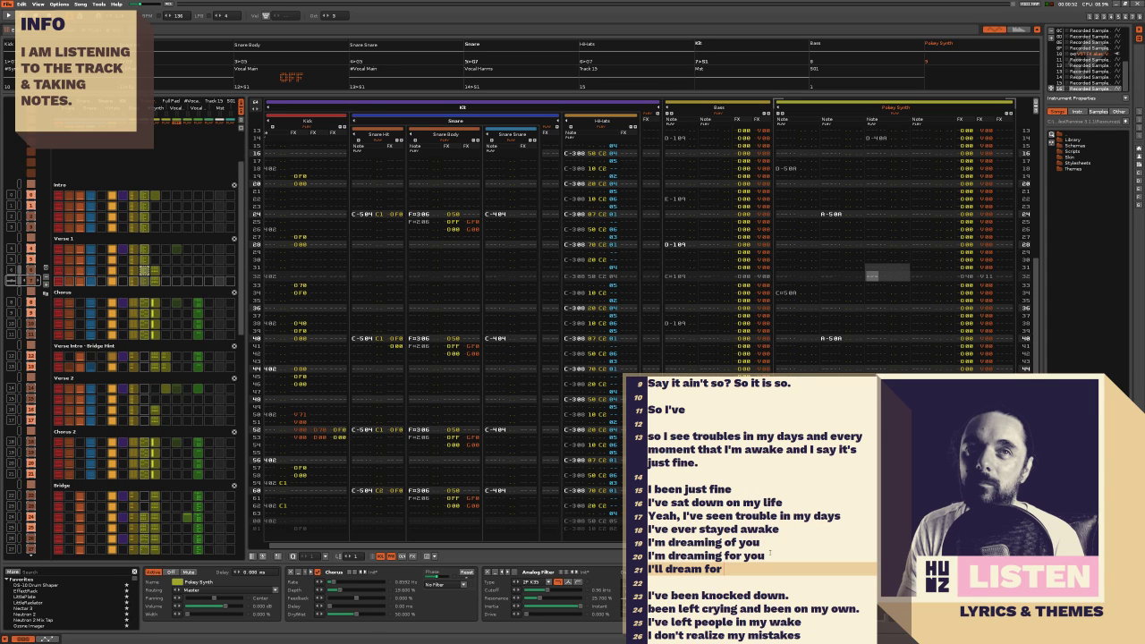
text(u)
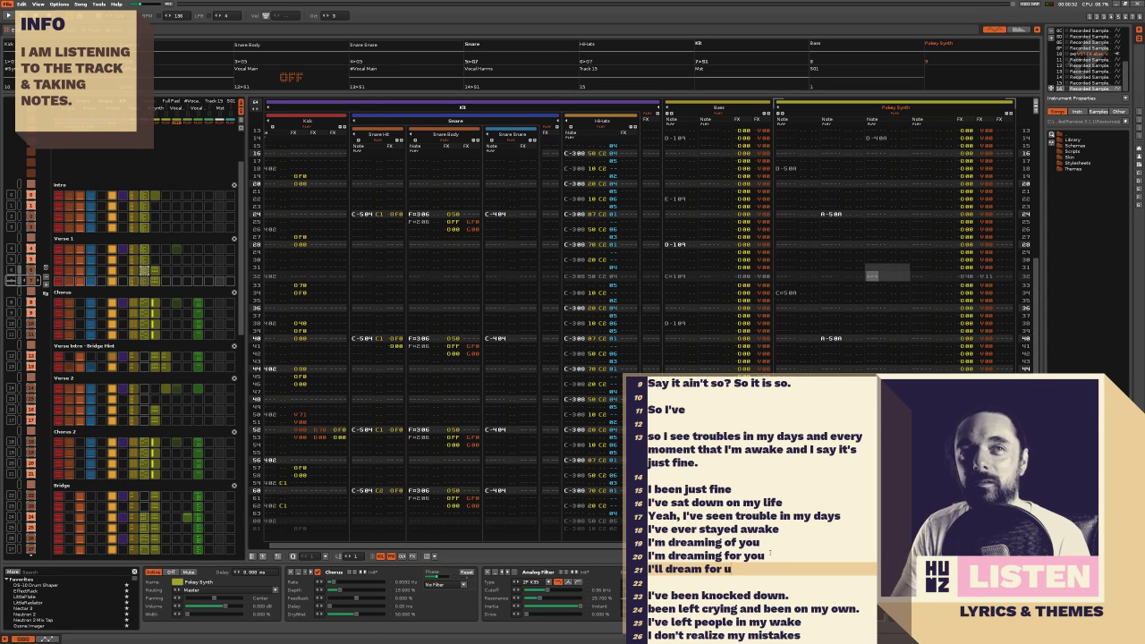
text(s you)
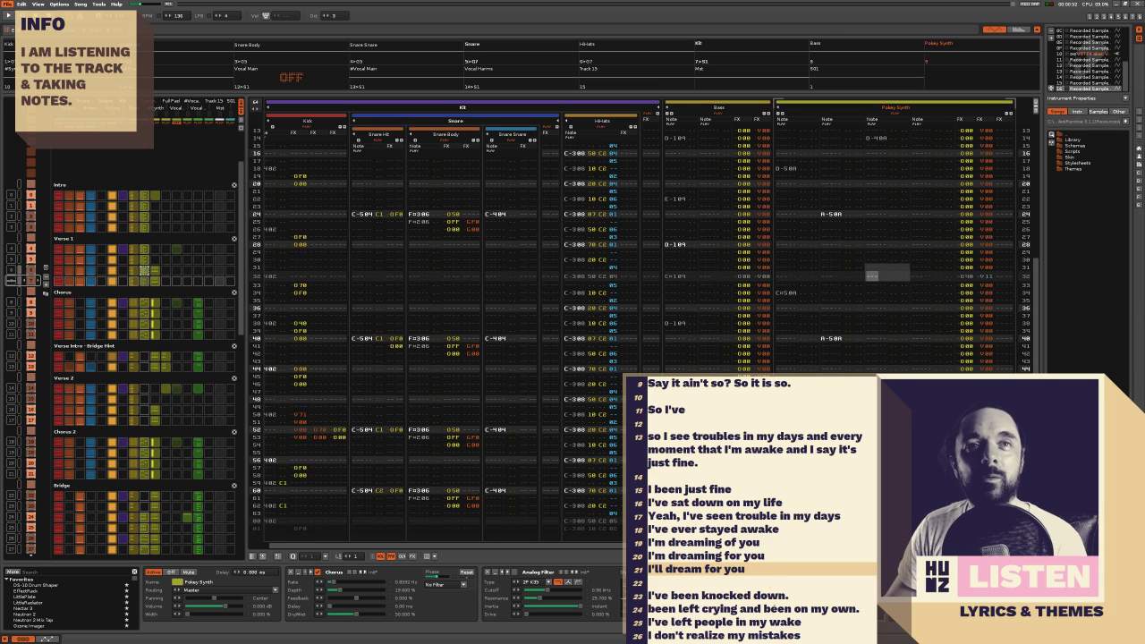
Delete the two "I'm dreaming" lines and mark the end of "I'll dream for you" with "**"
key(Up)
key(shift+Home)
key(shift+Up)
key(BackSpace)
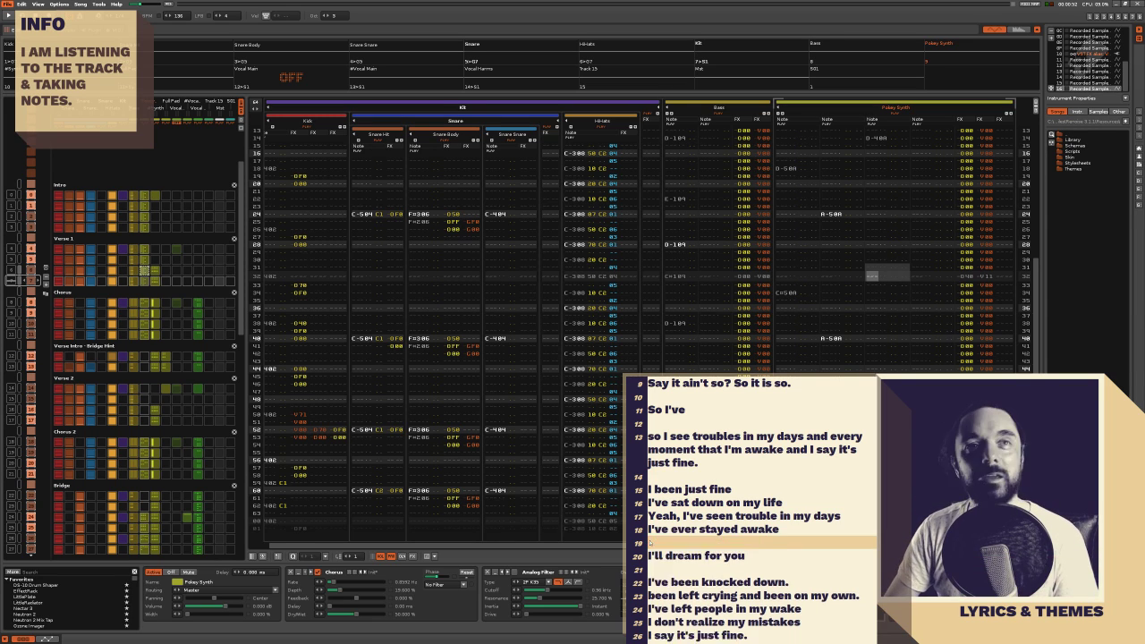
key(Delete)
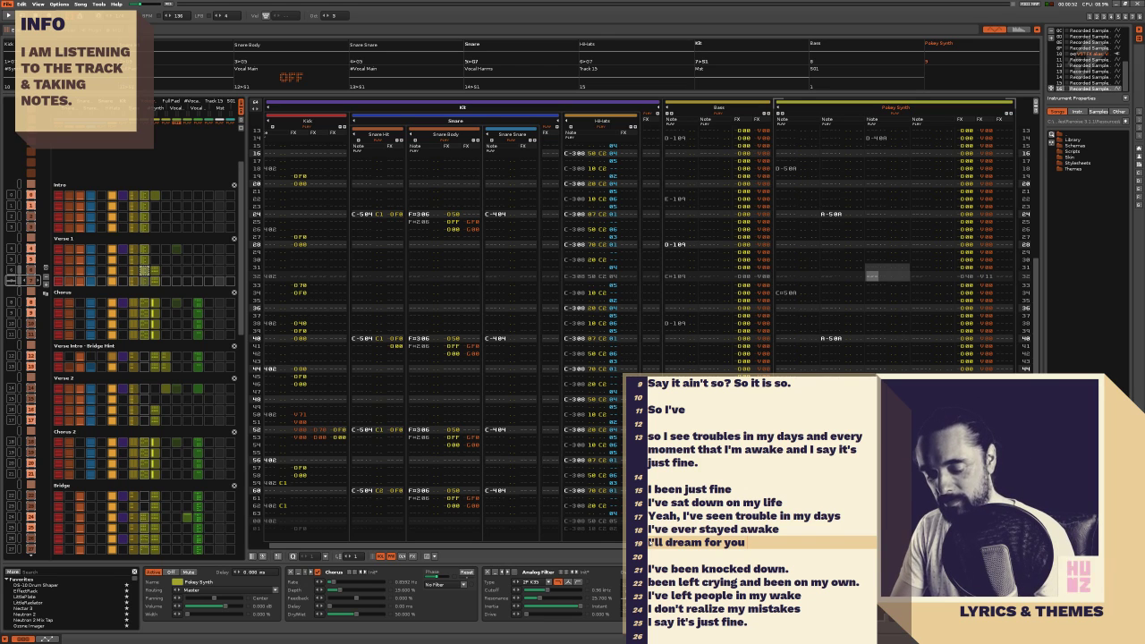
text(*)
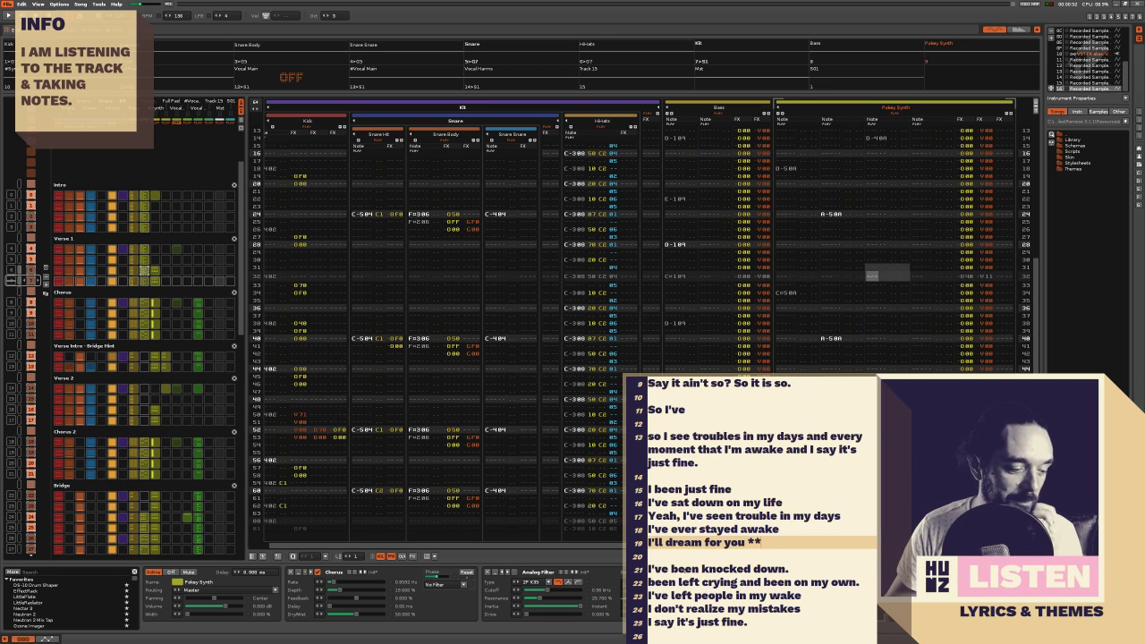
Review the drafted lyrics, highlighting the verse starting "I been just fine" and the four lines from "Hard, so Hard, I know."
scroll(762, 579, down, 2)
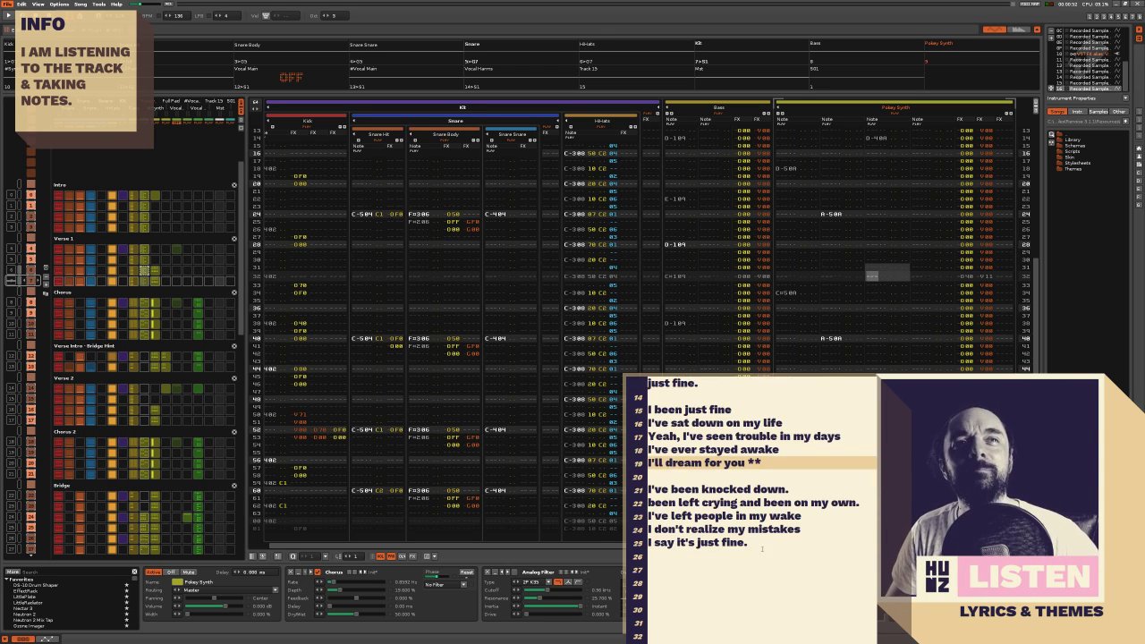
click(760, 543)
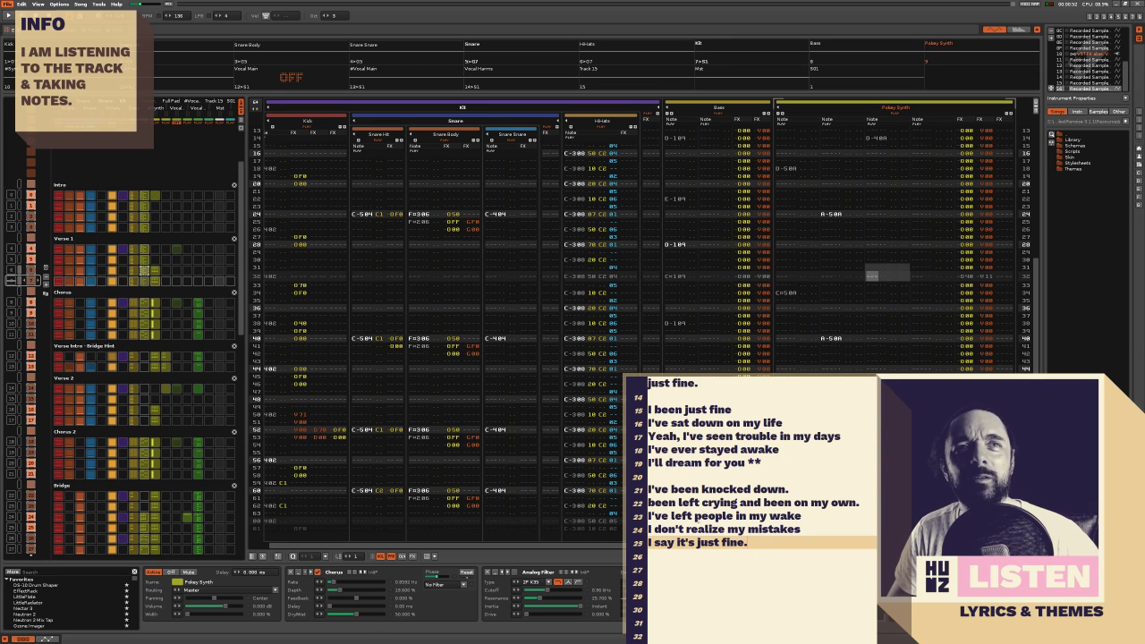
click(802, 515)
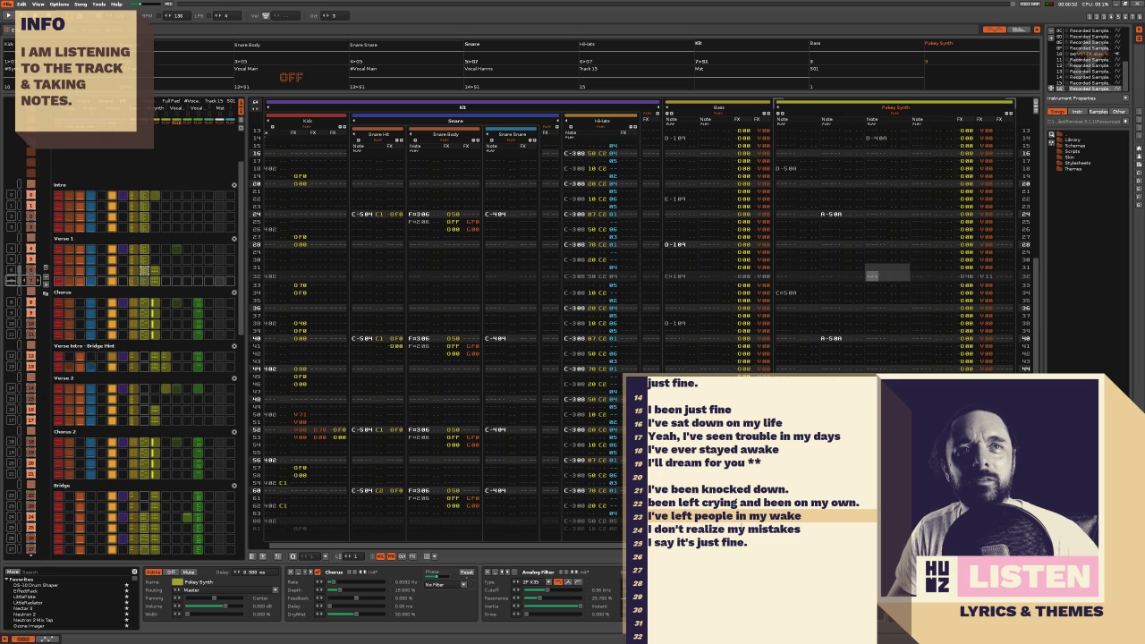
click(841, 528)
click(733, 542)
scroll(728, 546, up, 5)
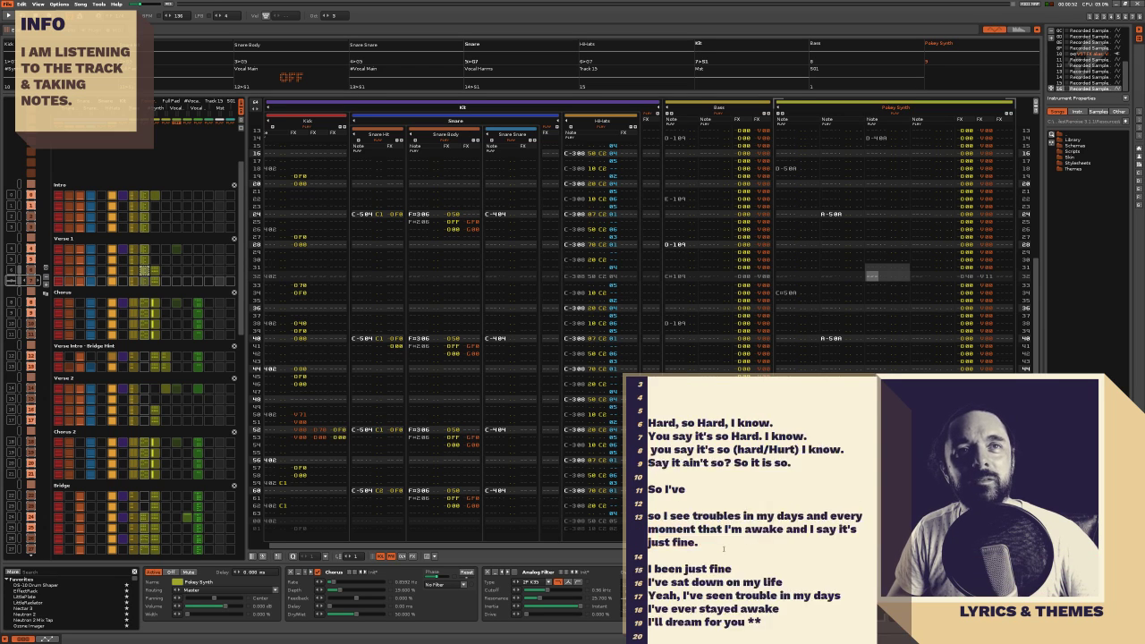
scroll(723, 551, down, 3)
drag(760, 604, 649, 476)
scroll(716, 500, up, 3)
scroll(730, 528, up, 2)
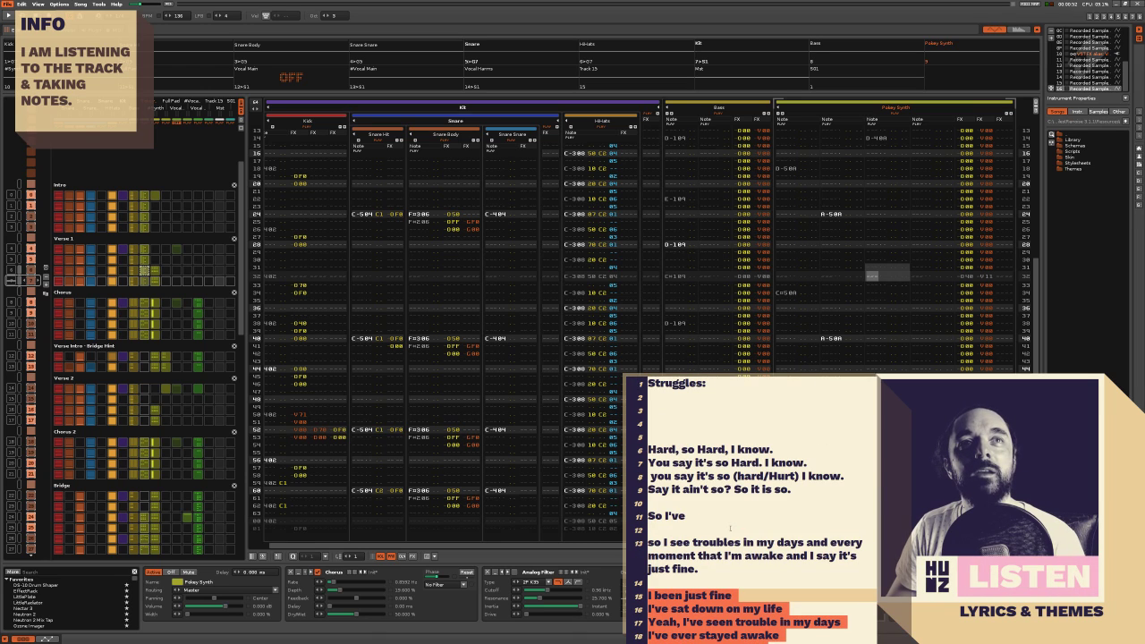
drag(813, 489, 653, 449)
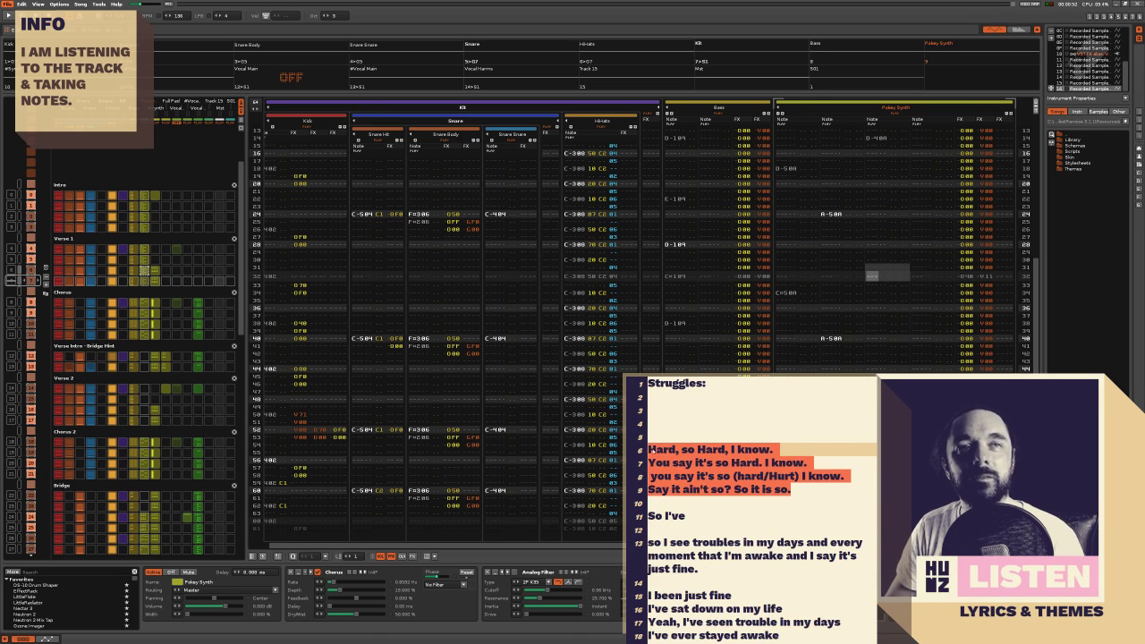
Move the four highlighted lines beginning "Hard, so Hard, I know." below the verse ending "I say it's just fine."
scroll(777, 528, down, 10)
scroll(777, 528, up, 5)
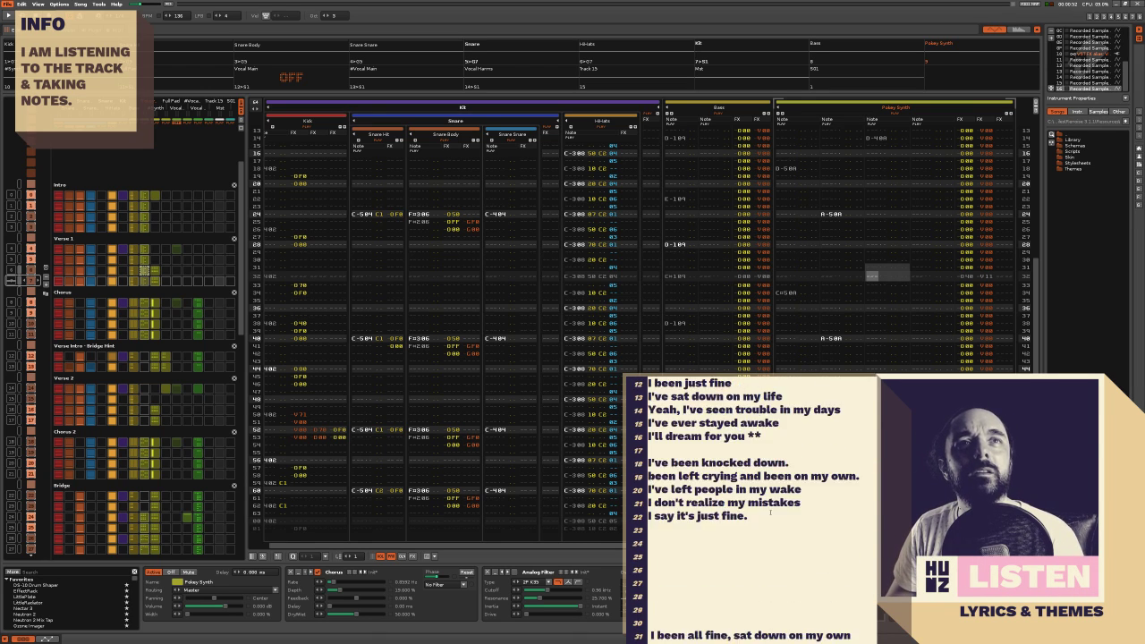
scroll(766, 561, up, 2)
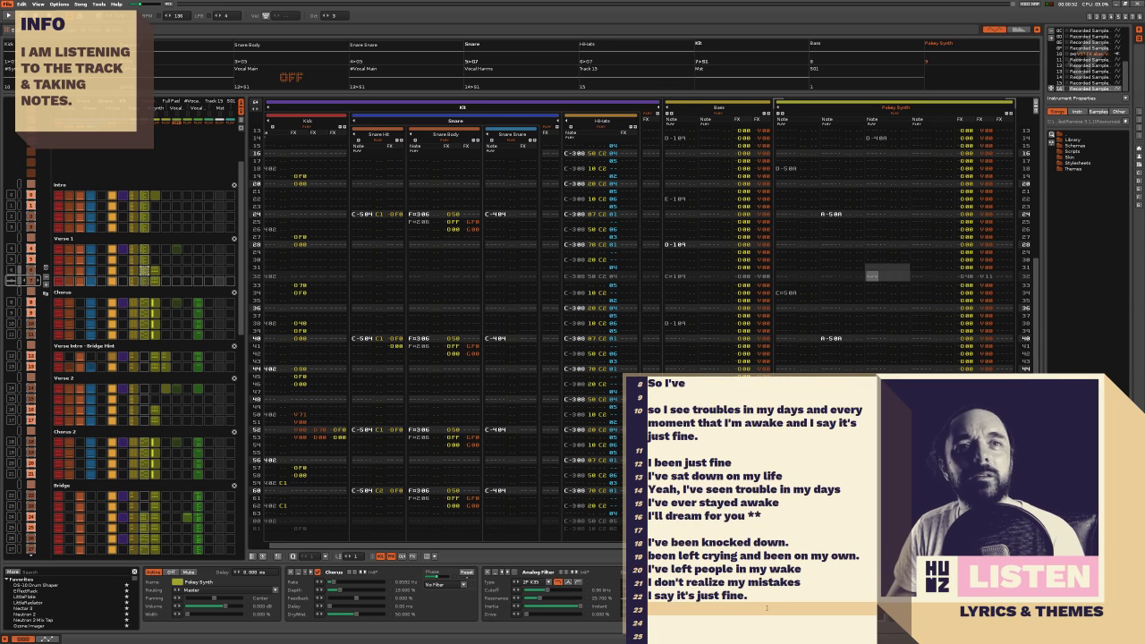
scroll(772, 595, down, 5)
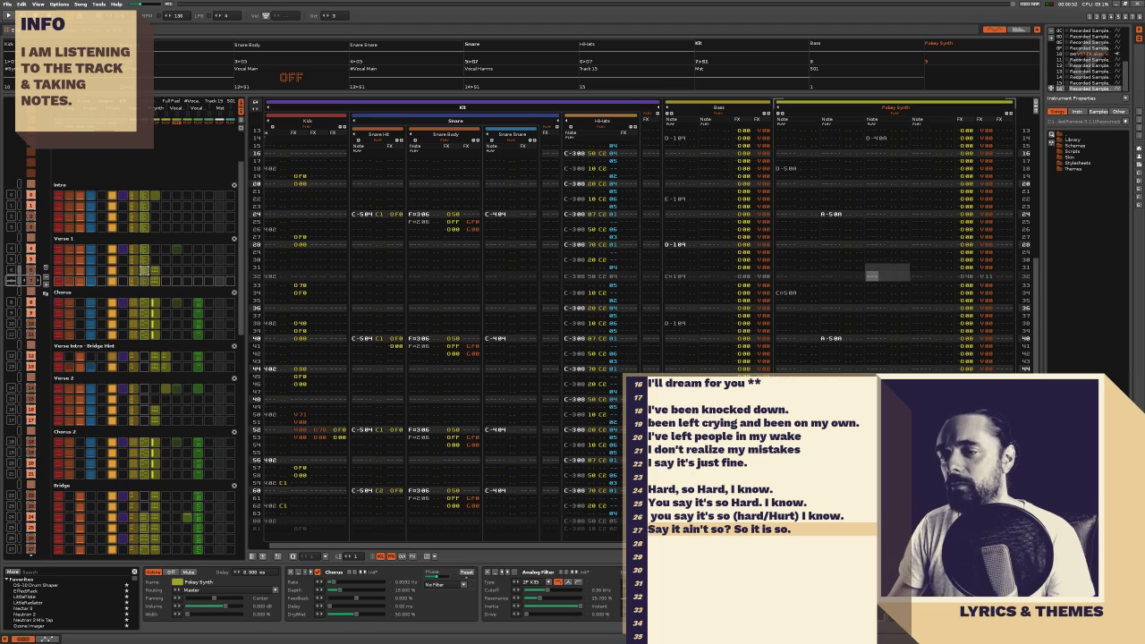
Listen to the song's bridge and write "And when this hurts undone" and "I think I'm going to run" beneath "Say it ain't so? So it is so."
click(139, 356)
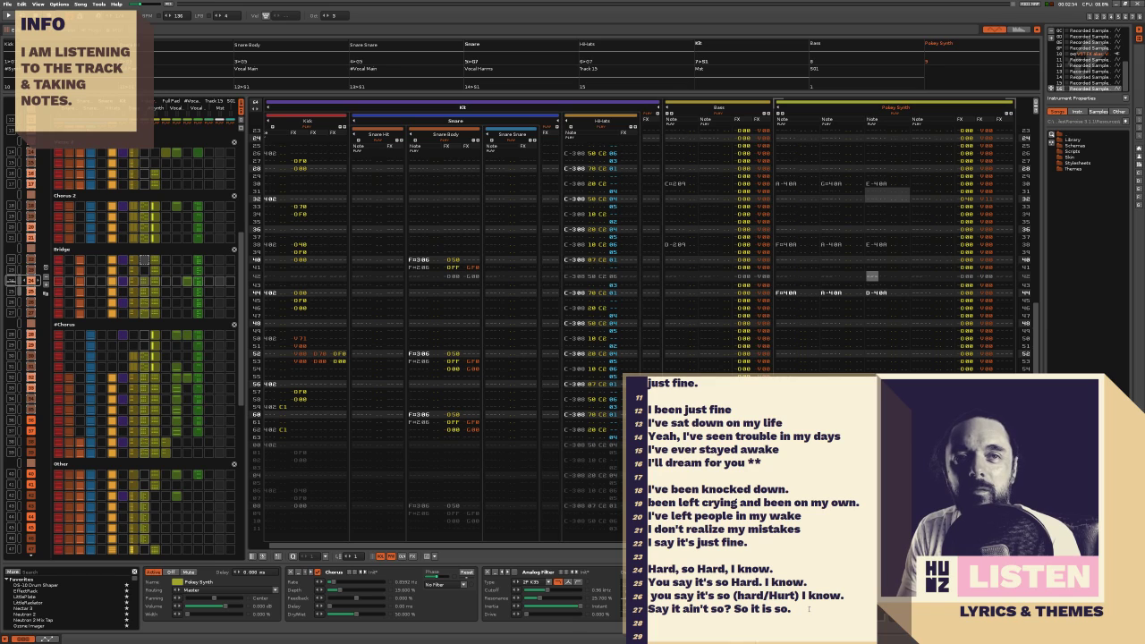
scroll(808, 609, down, 1)
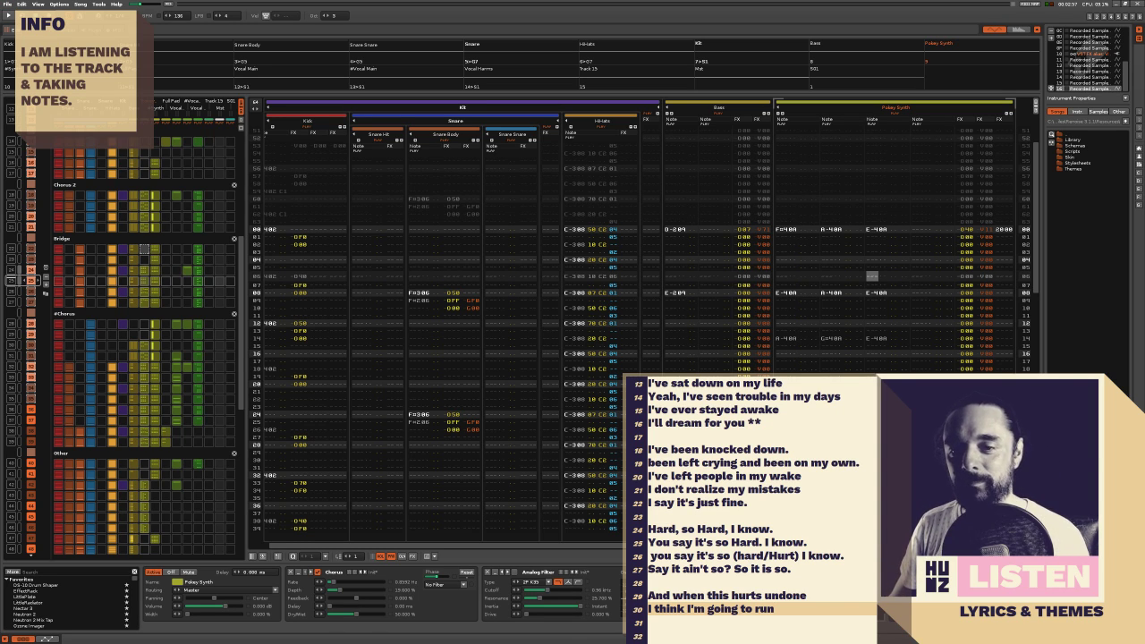
key(Escape)
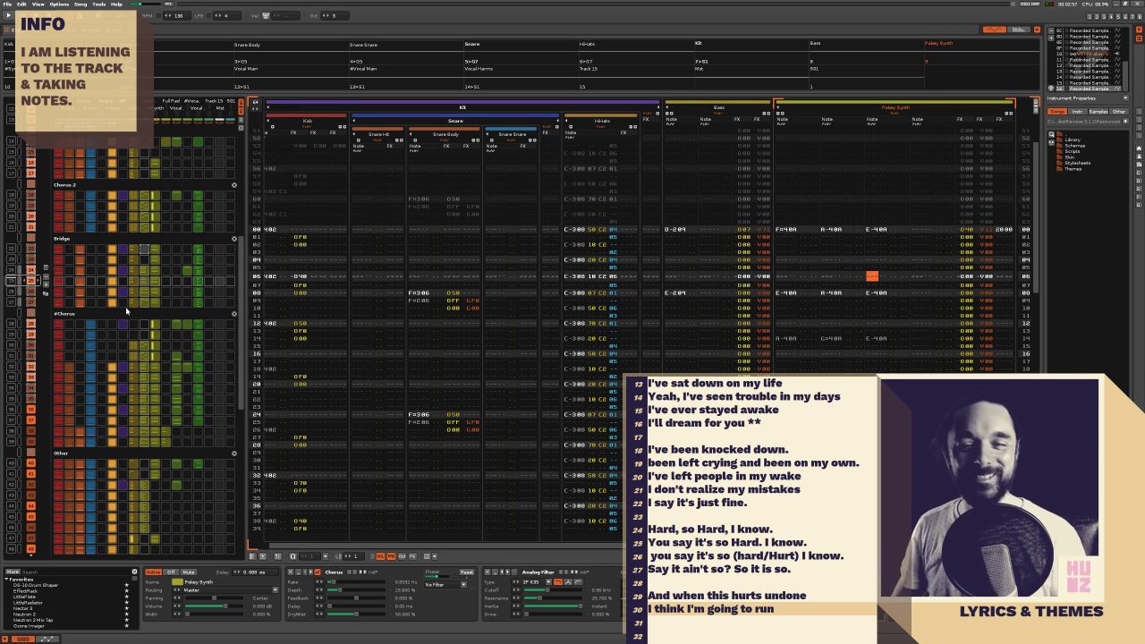
Replay the bridge and add the line "And then this heart will fade" below "I think I'm going to run"
scroll(153, 323, up, 1)
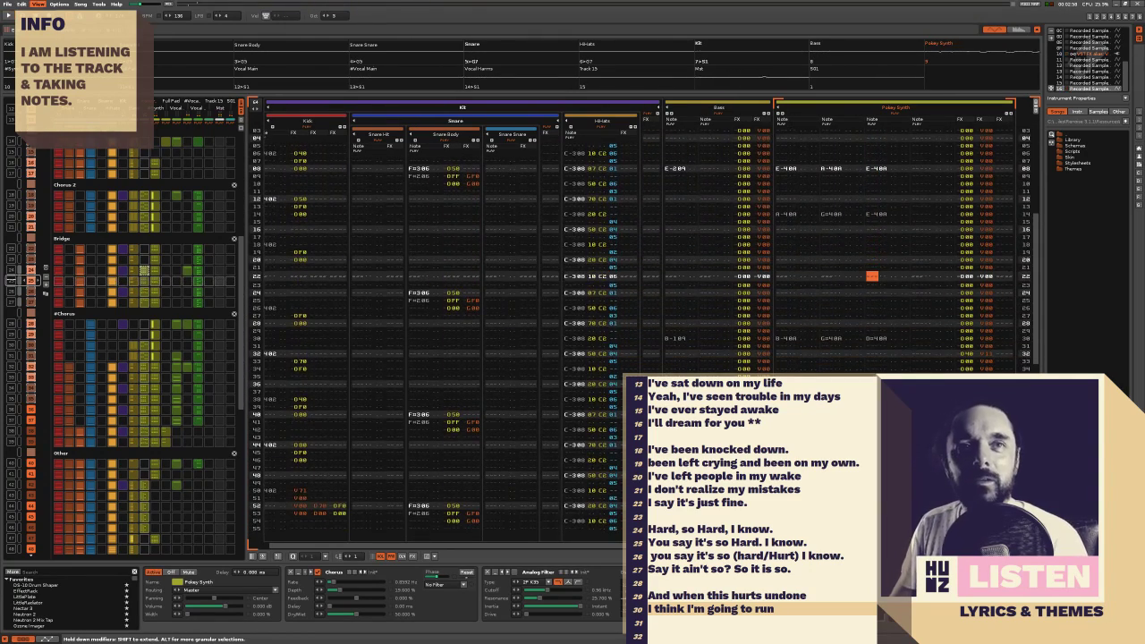
key(Return)
text(Faint)
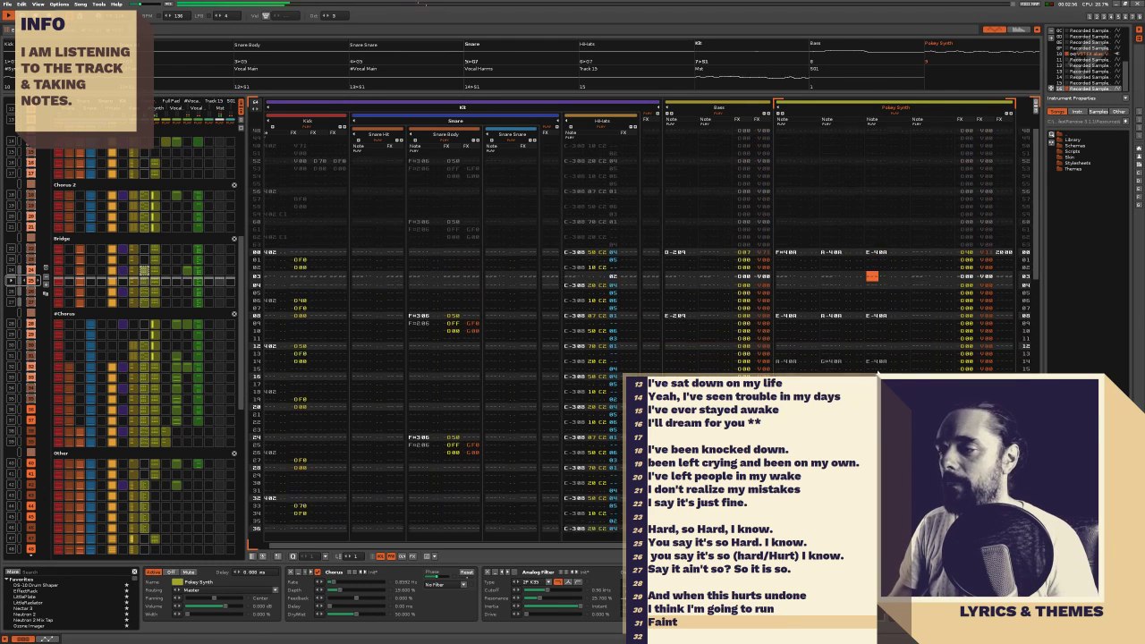
click(857, 359)
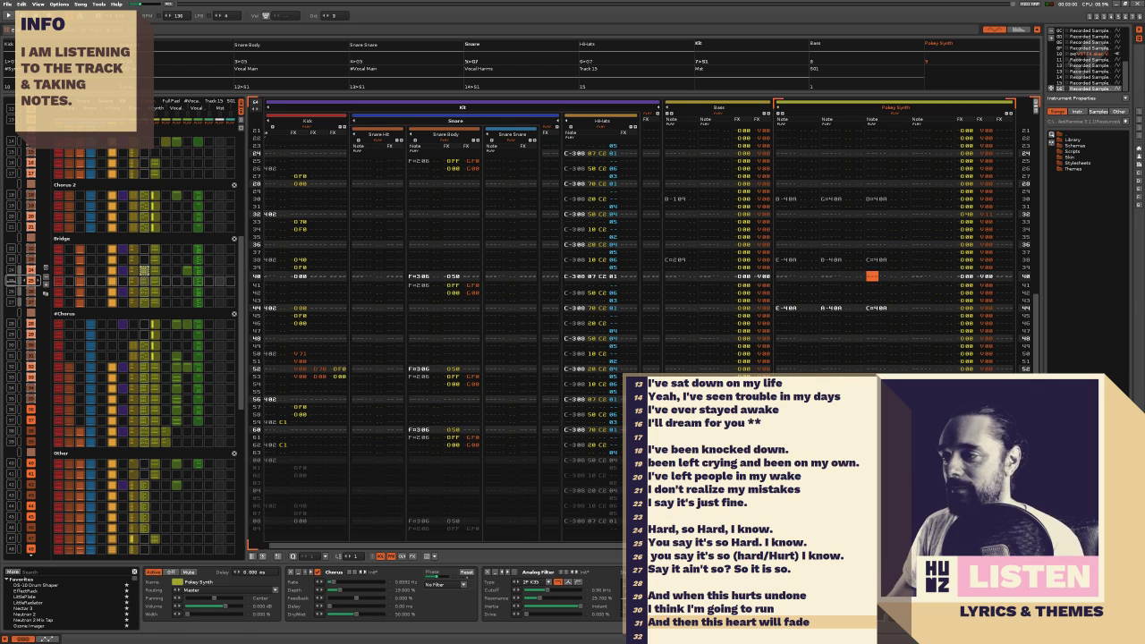
Add the line "but you'll pick it up again" below "And then this heart will fade"
click(43, 286)
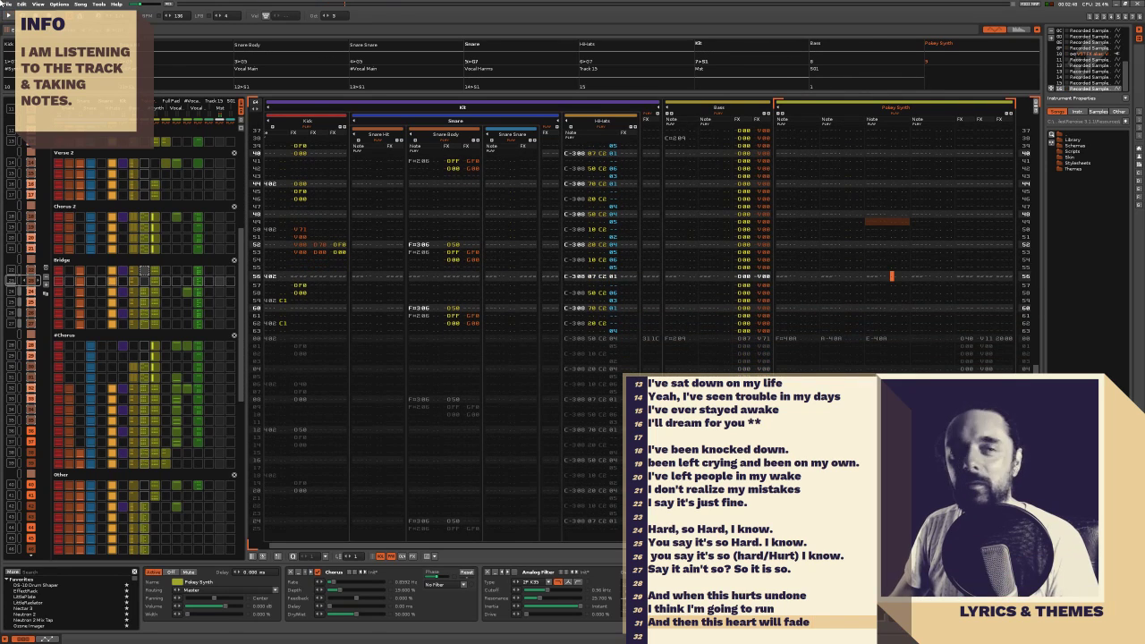
click(816, 622)
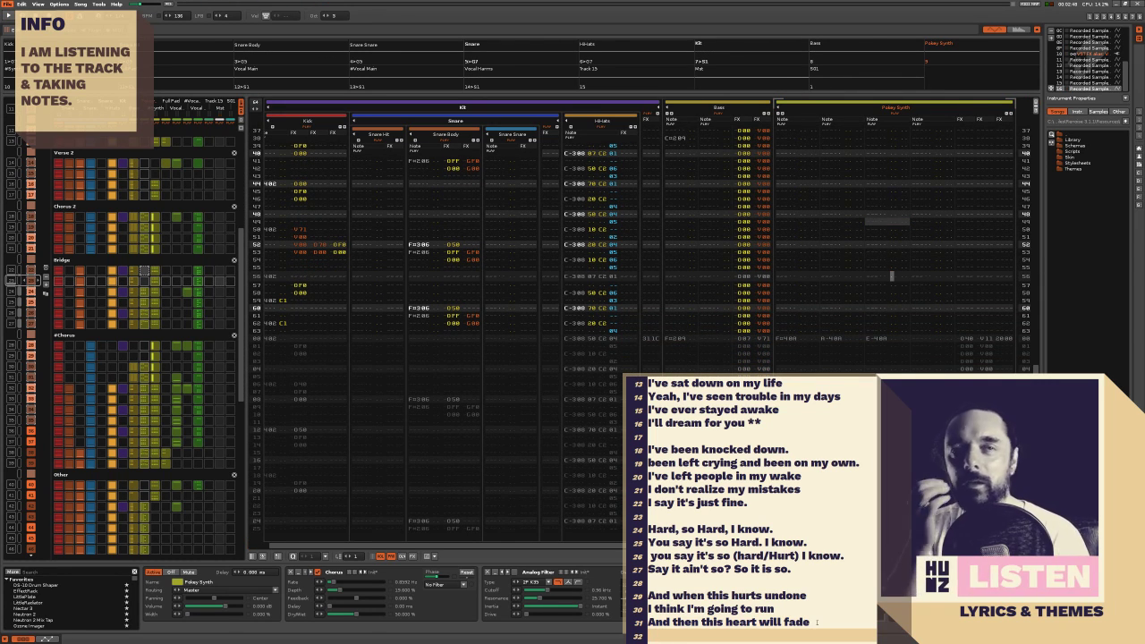
scroll(691, 581, down, 4)
scroll(691, 581, up, 4)
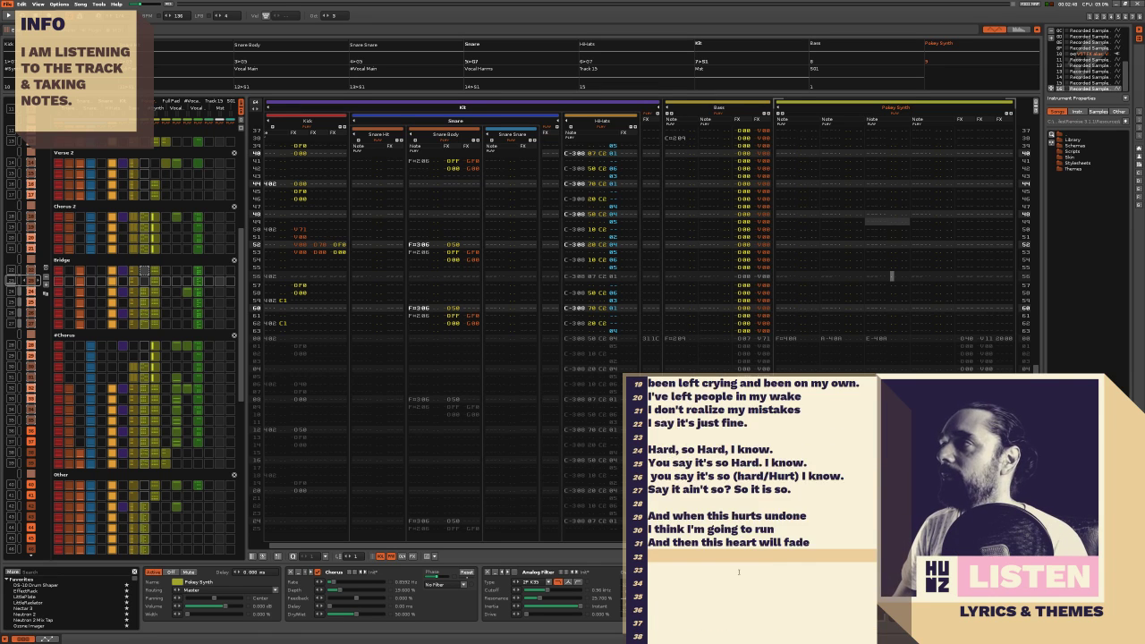
scroll(751, 500, down, 2)
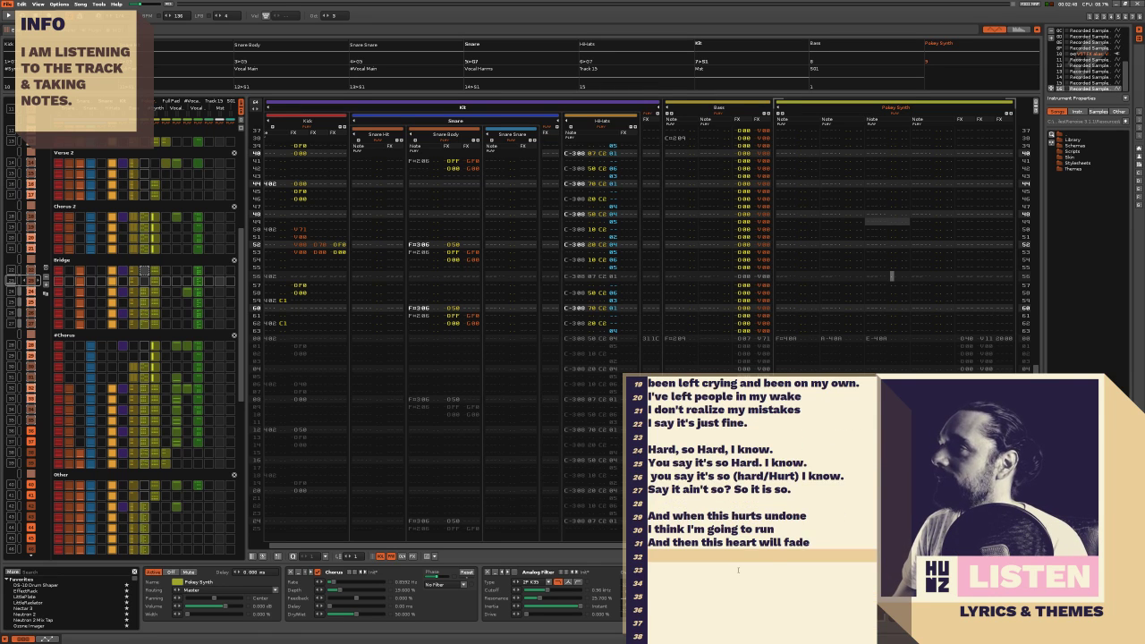
scroll(751, 500, up, 1)
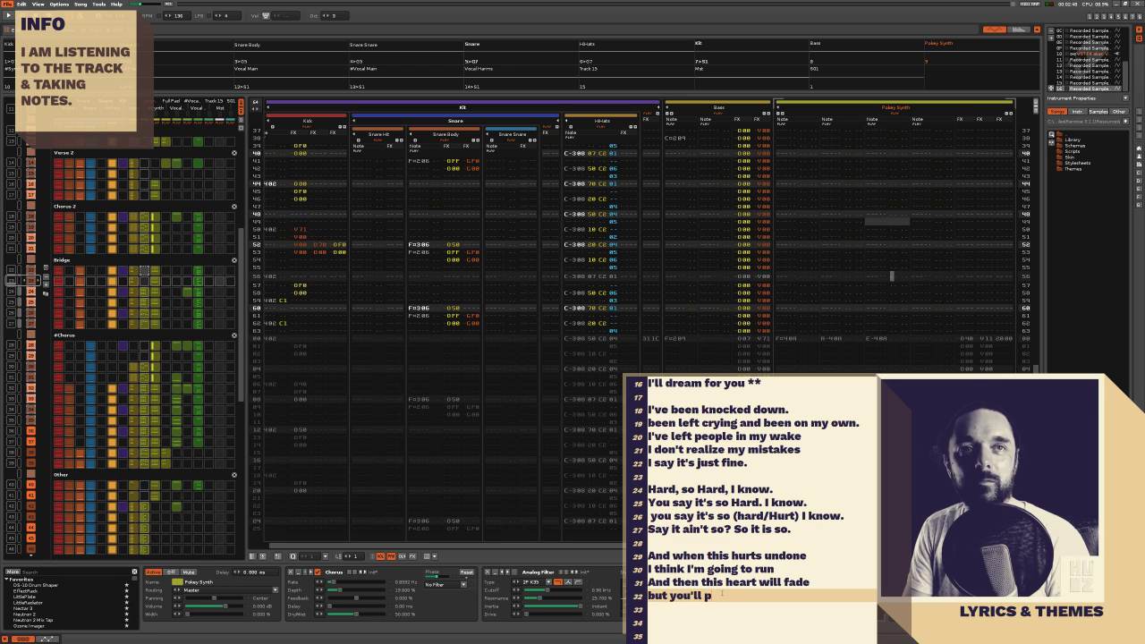
text(t up again)
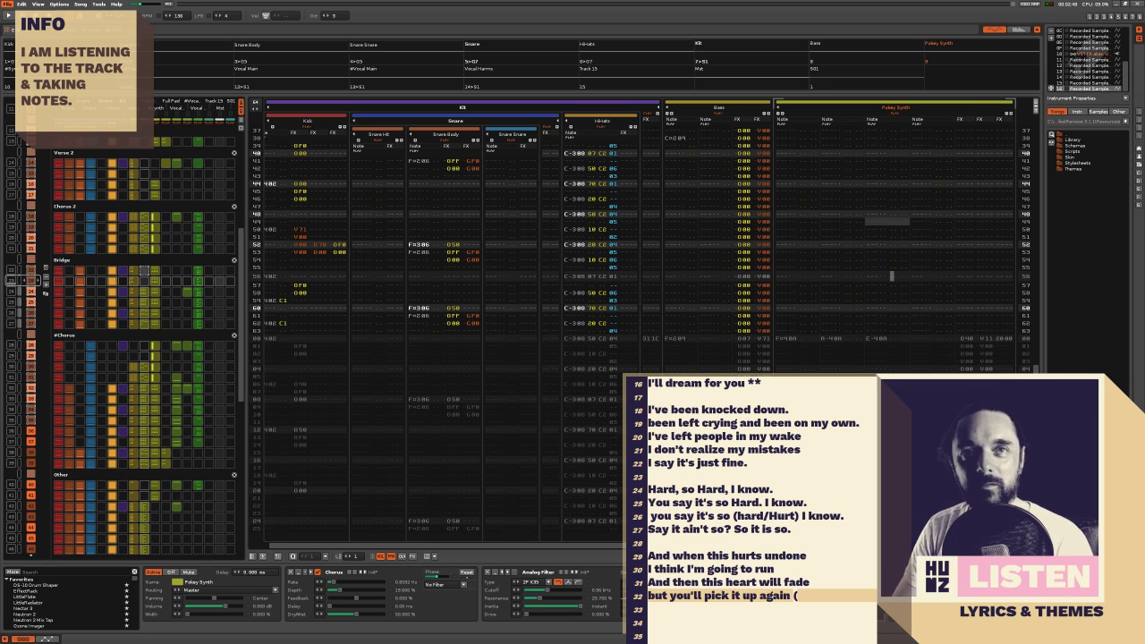
click(827, 264)
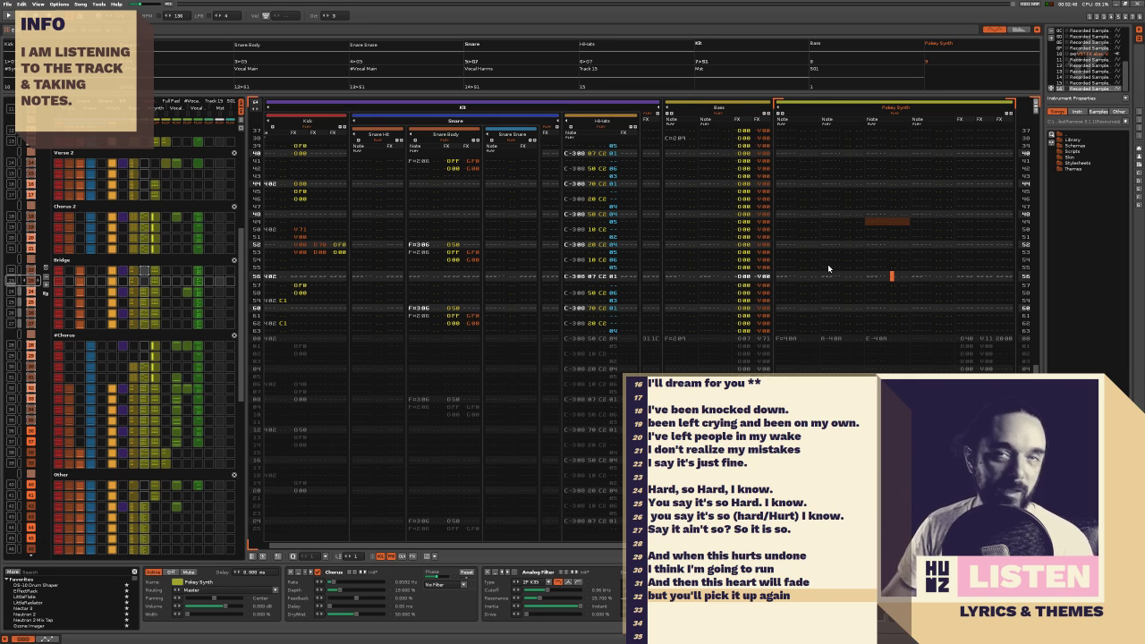
Replay the bridge and insert "I'm going to run" and a blank line above "but you'll pick it up again"
scroll(117, 306, down, 2)
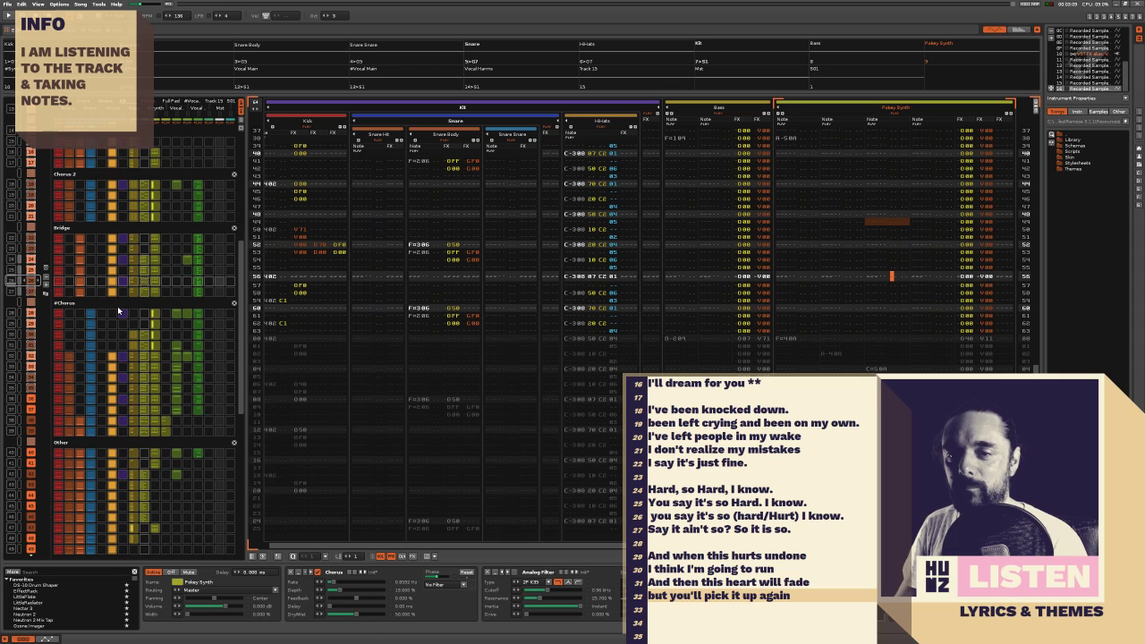
scroll(117, 306, down, 1)
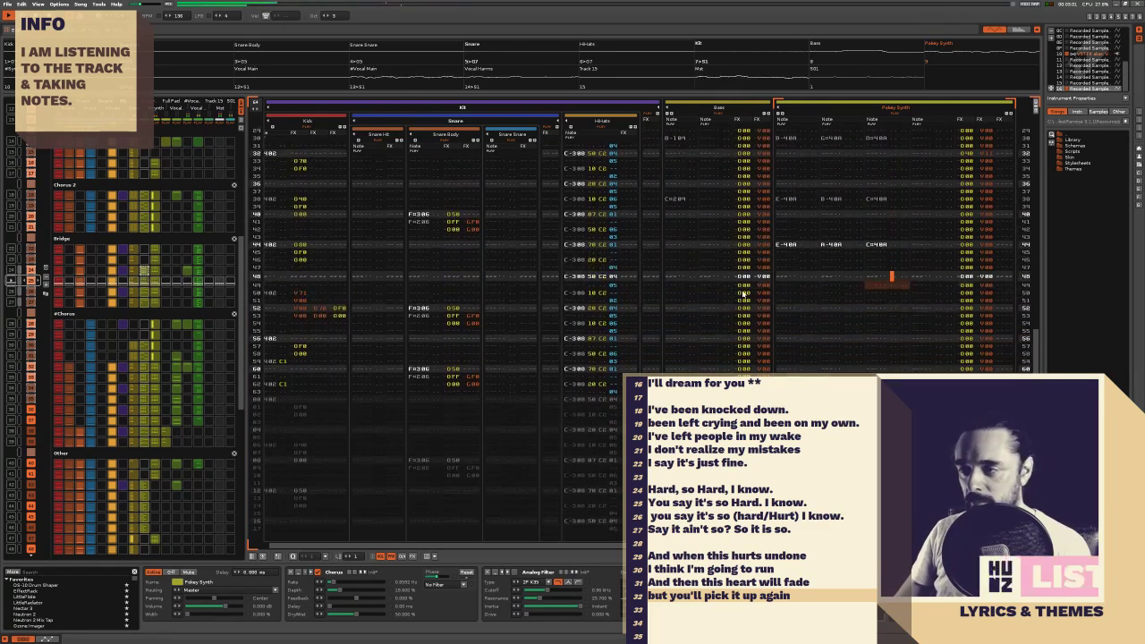
click(846, 315)
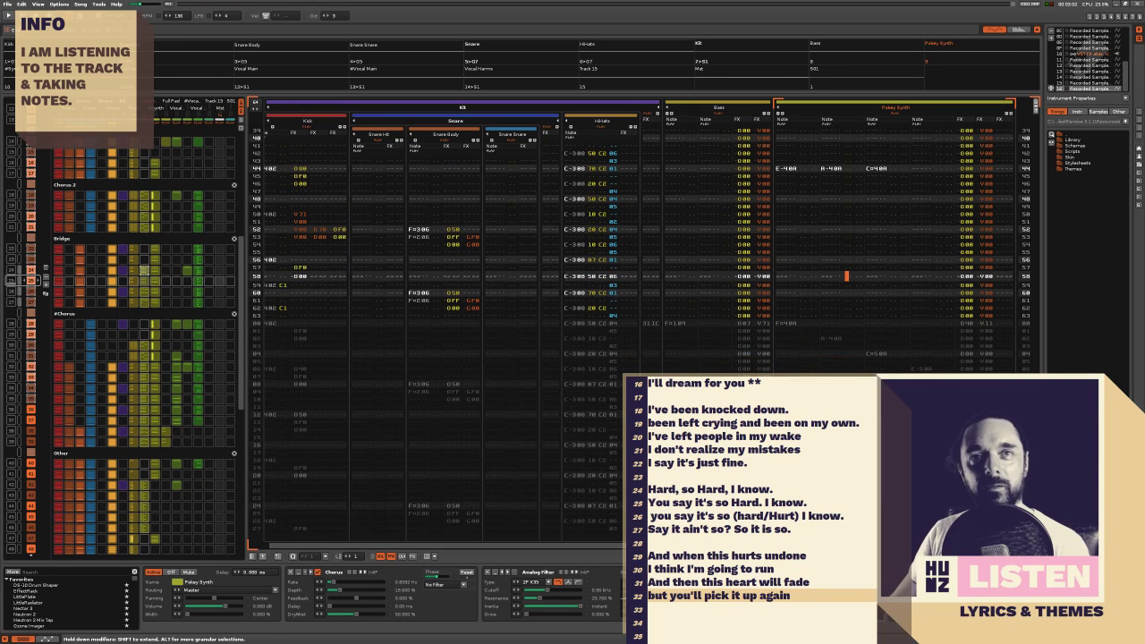
key(Return)
key(Return)
click(792, 598)
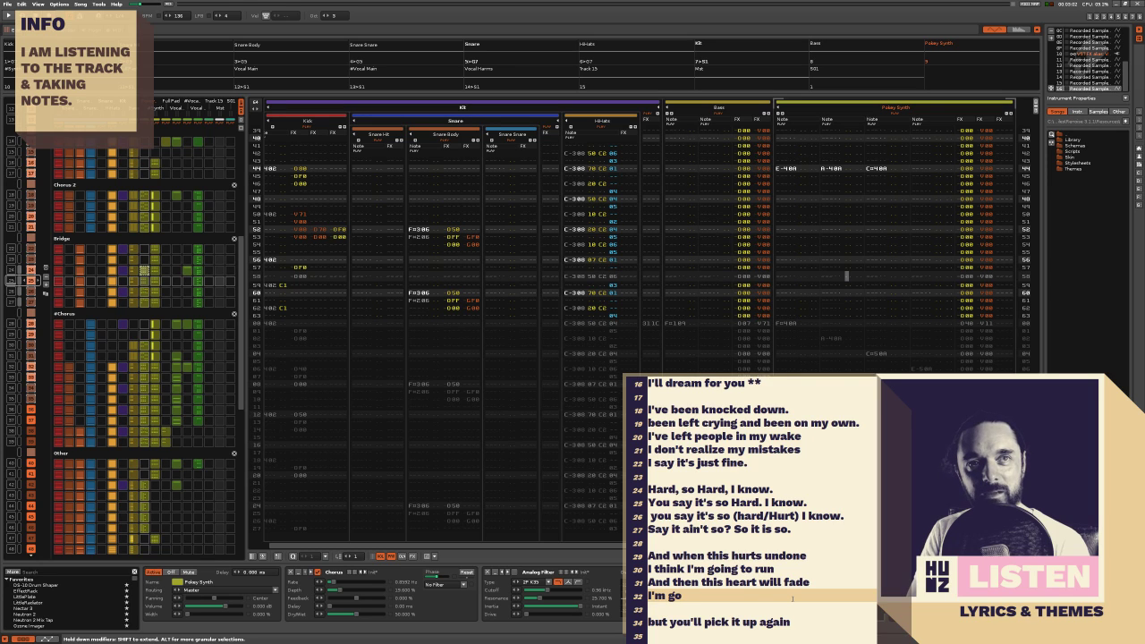
text(I'm going)
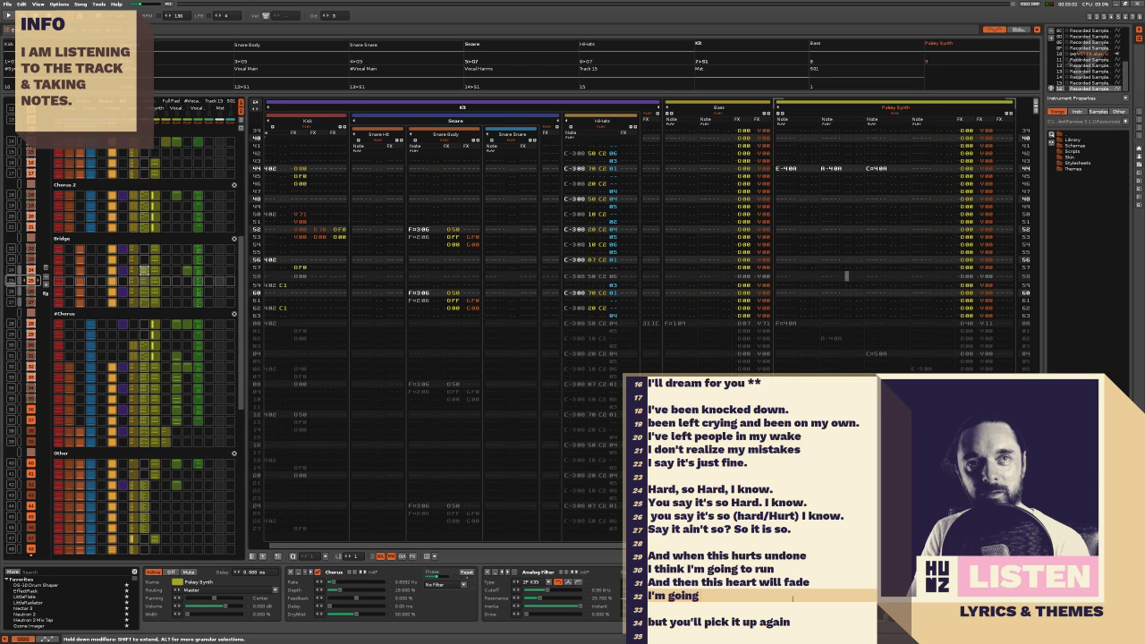
text( to run)
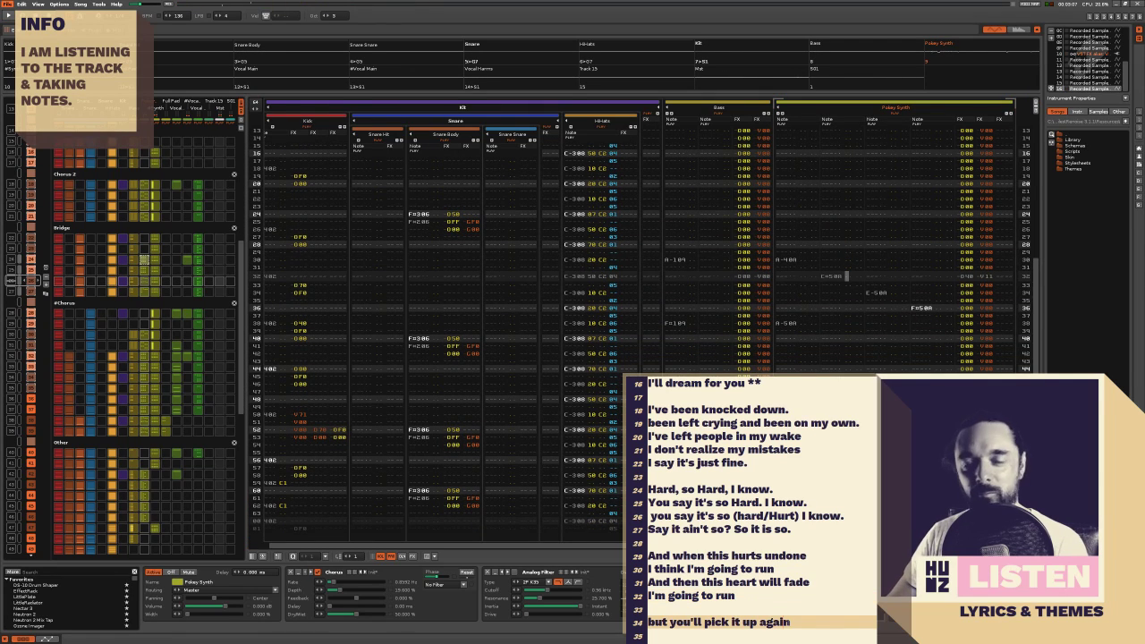
Replace "but you'll pick it up again" with "And when I'm almost there" and add "Where?" on the line below
text(And when I'm alm)
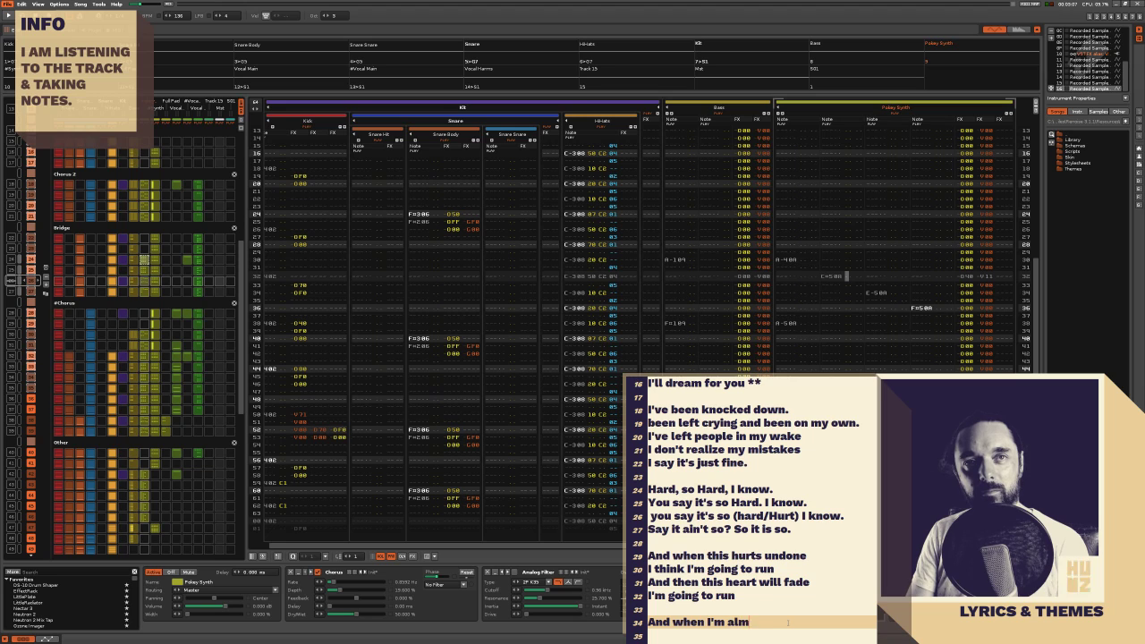
text( there)
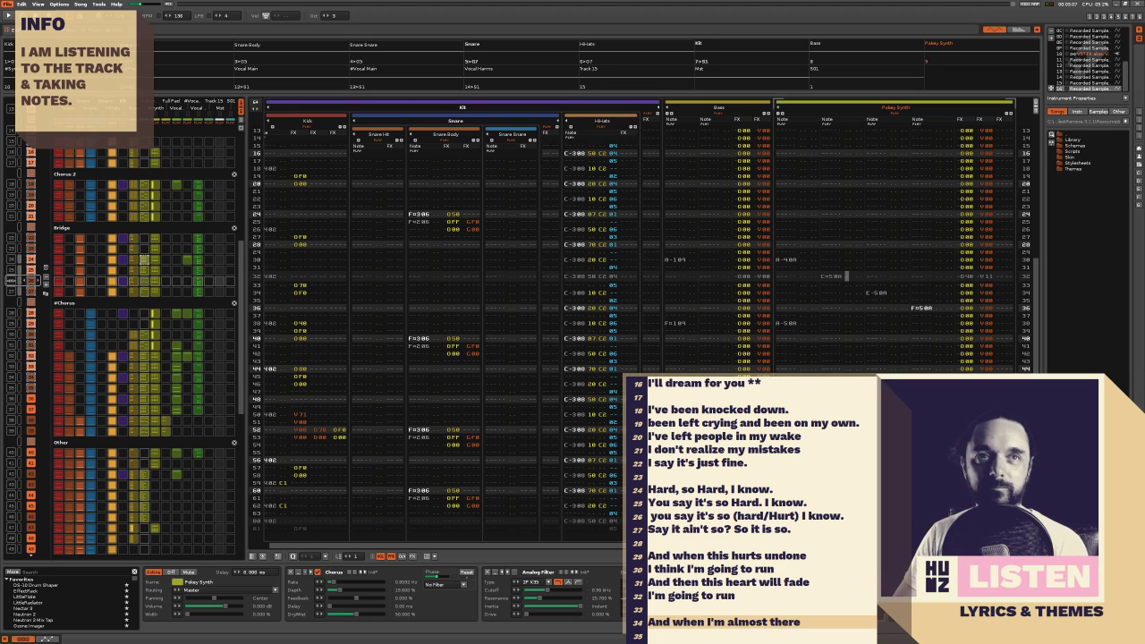
key(Return)
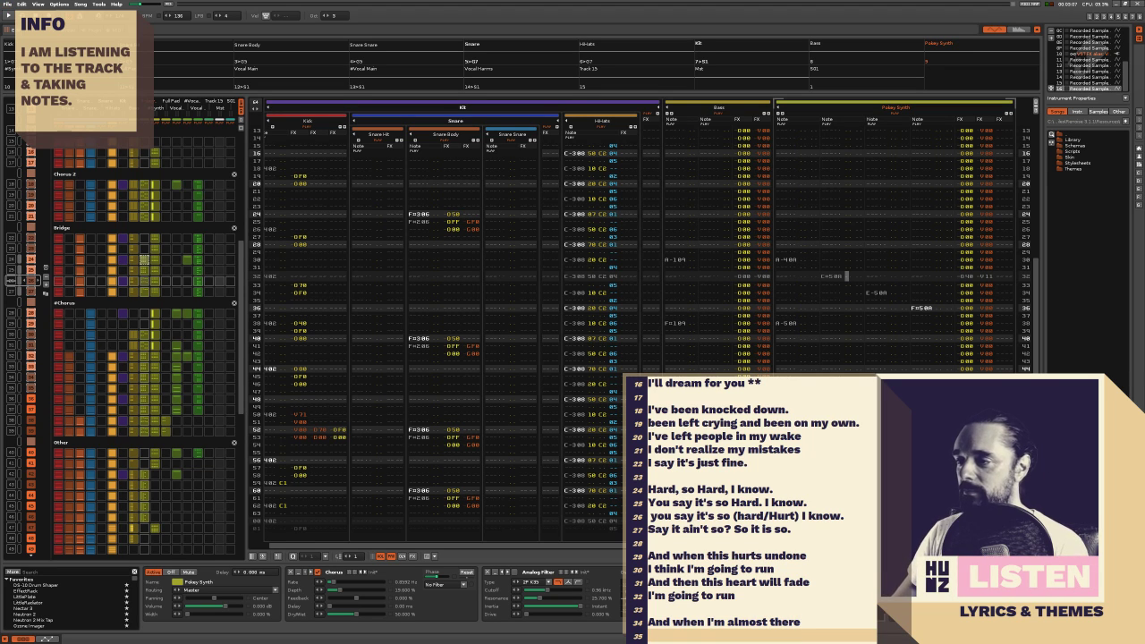
click(846, 235)
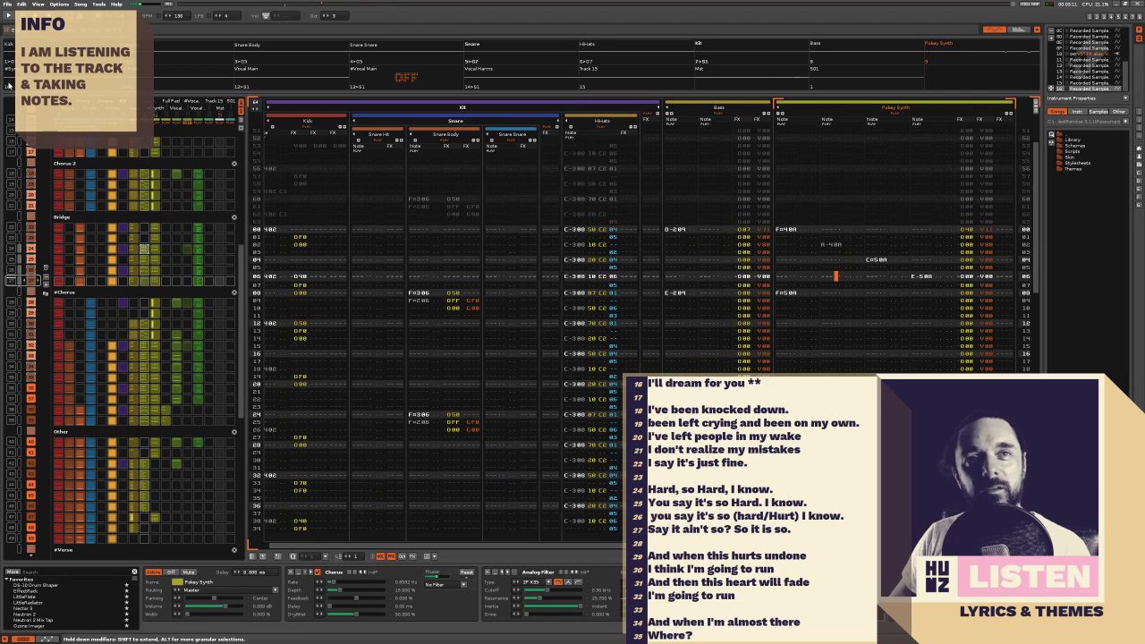
Review the bridge lyrics from "And when this hurts undone" to "Where?", highlighting lines while reading, and replay the bridge
click(721, 634)
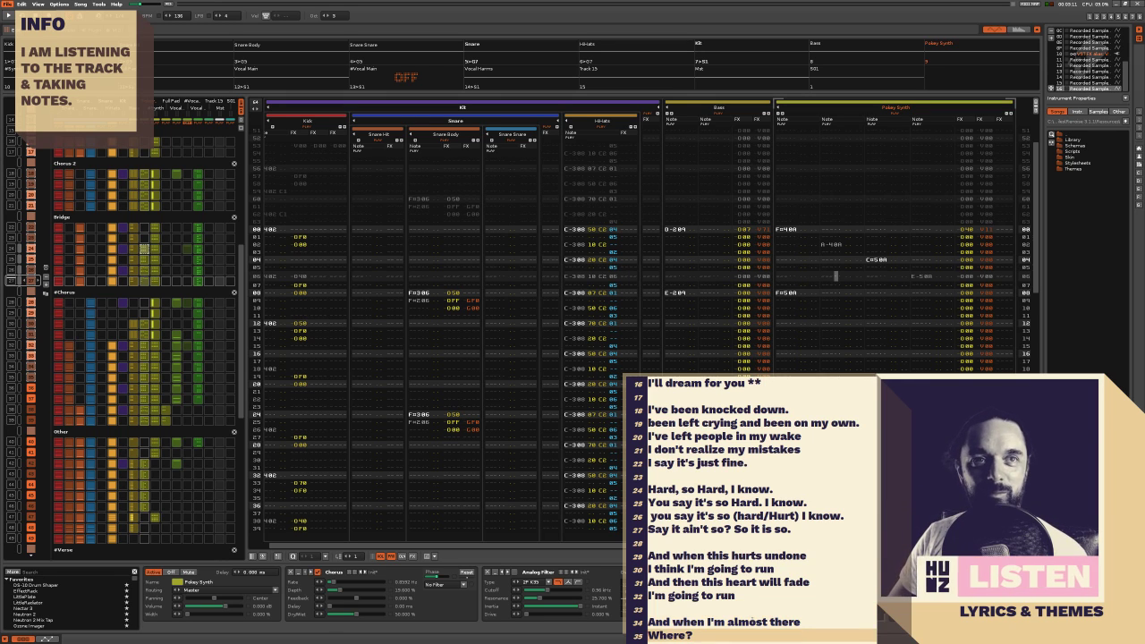
scroll(751, 619, down, 1)
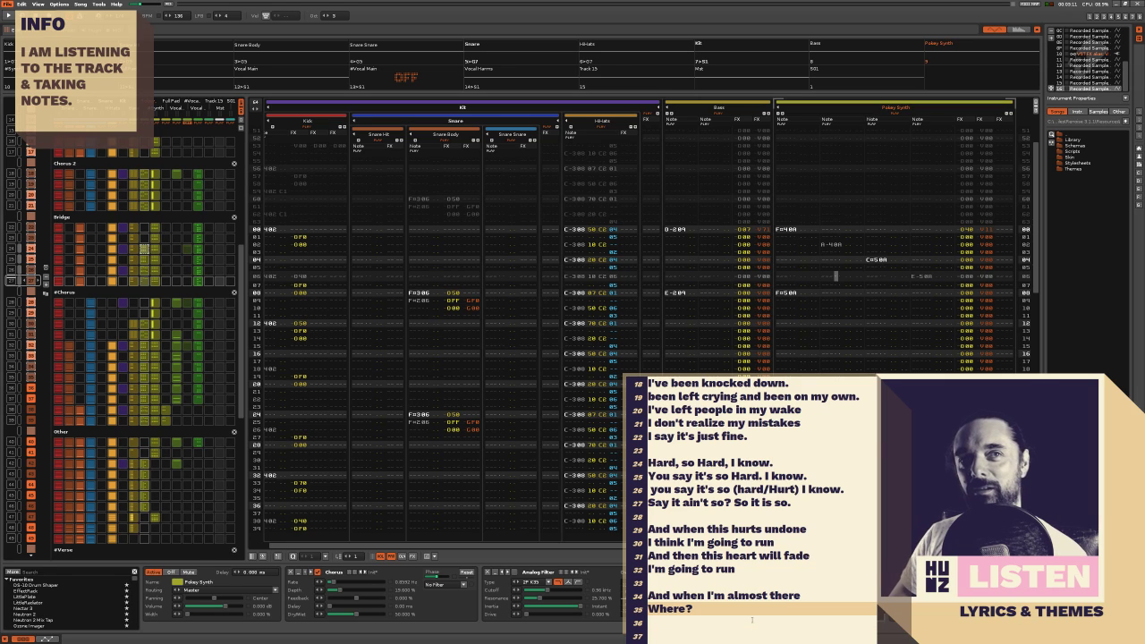
drag(778, 543, 650, 530)
click(822, 533)
mouse_move(821, 533)
mouse_down()
mouse_move(691, 529)
mouse_move(807, 529)
mouse_up()
click(781, 541)
click(810, 556)
drag(746, 573, 647, 542)
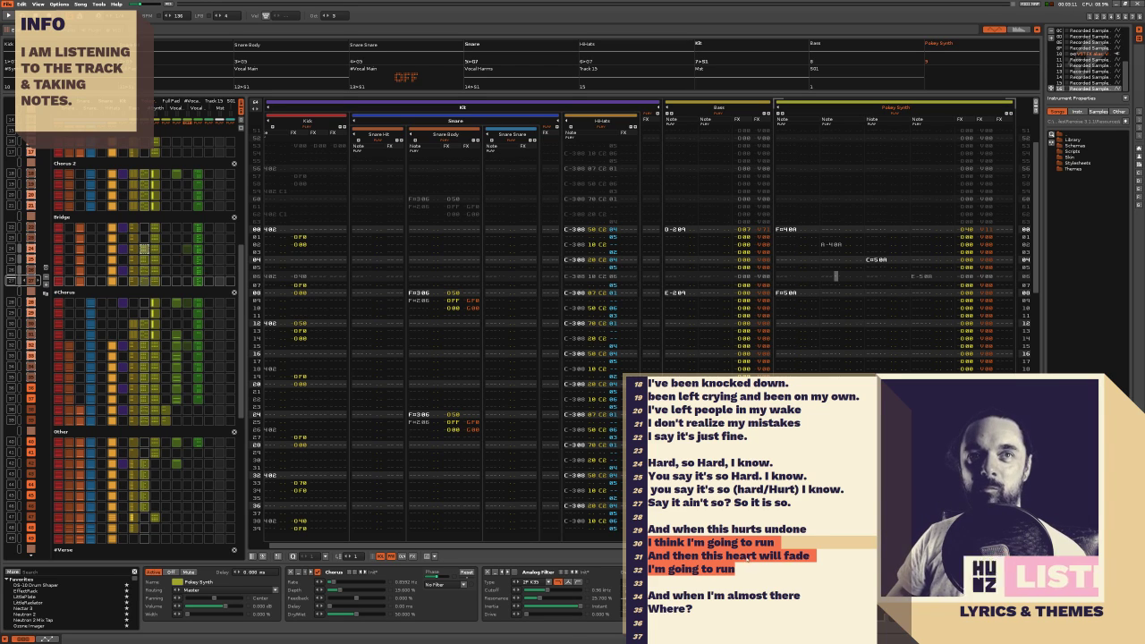
drag(810, 555, 647, 555)
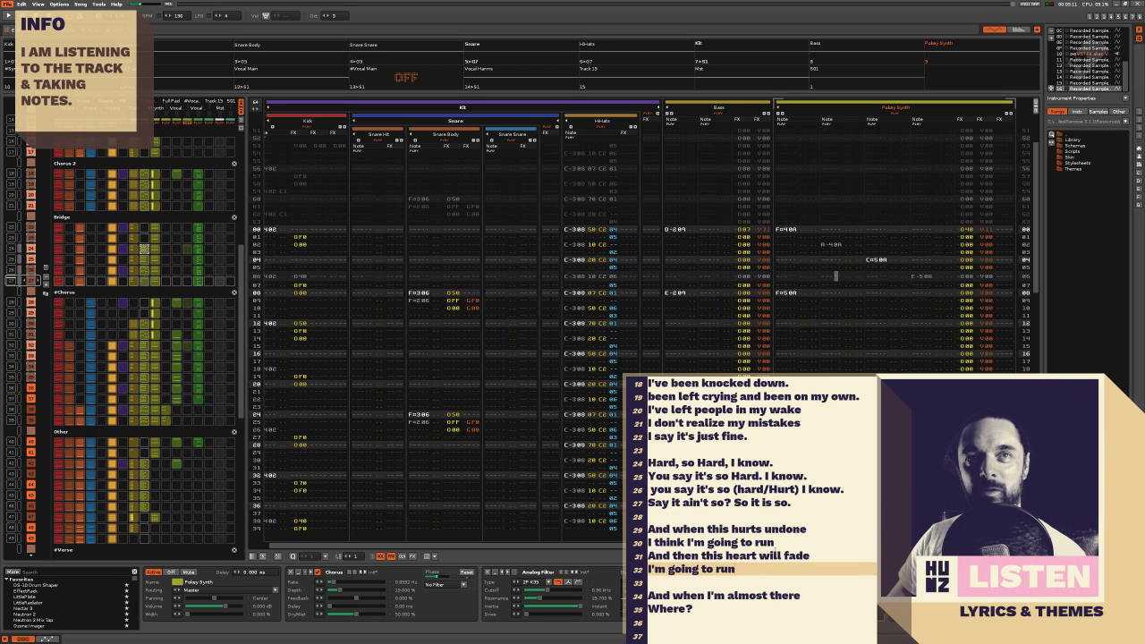
click(782, 541)
click(741, 528)
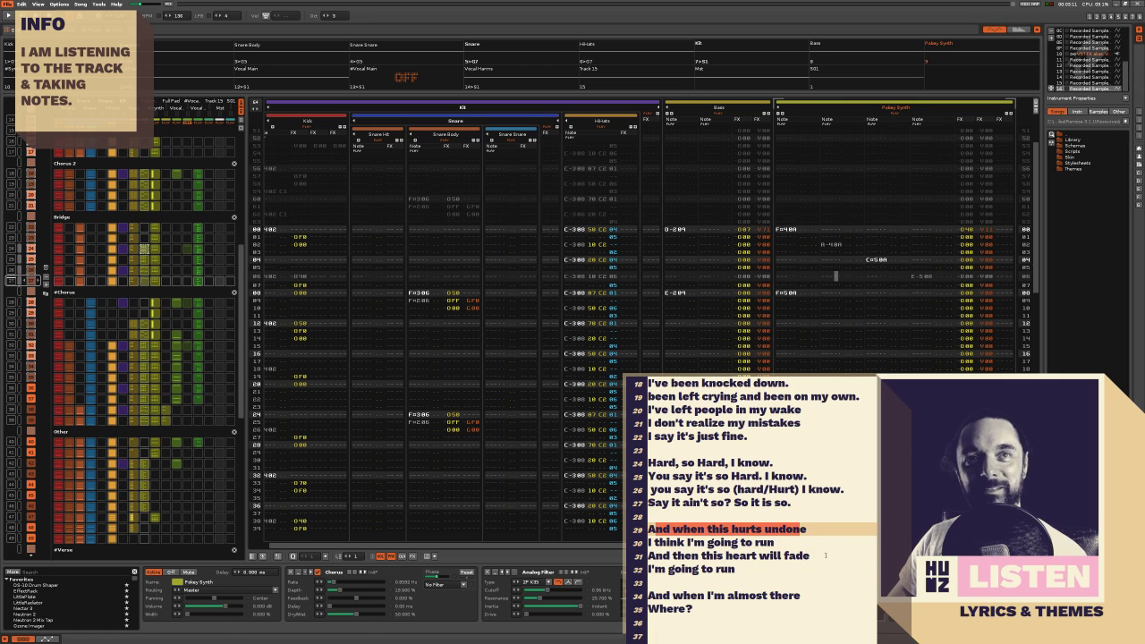
click(744, 569)
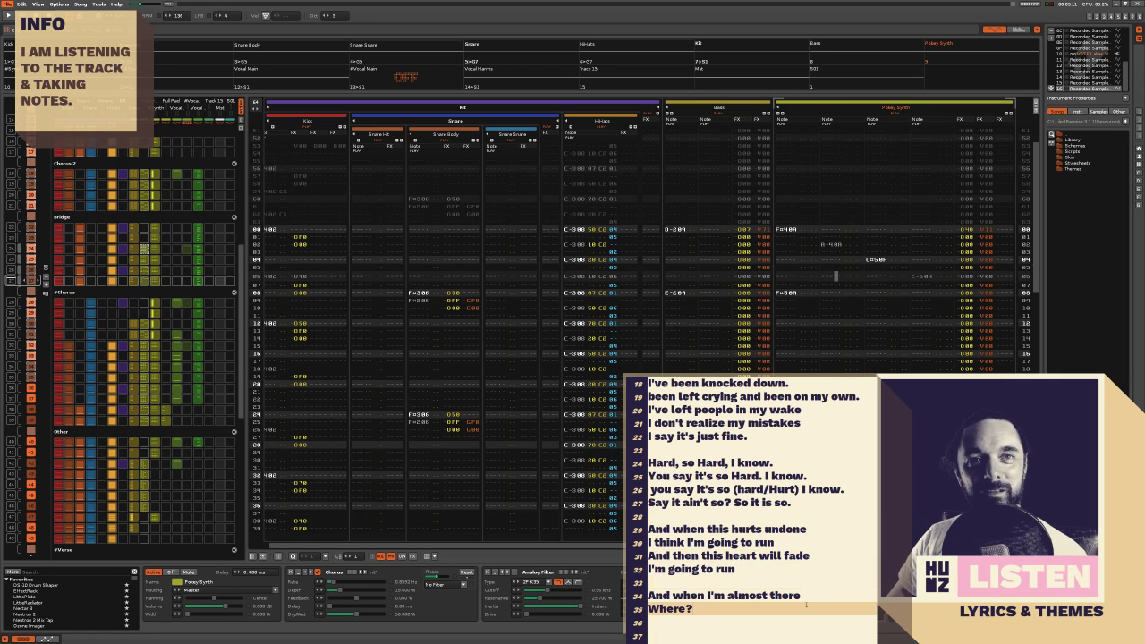
drag(809, 594, 649, 595)
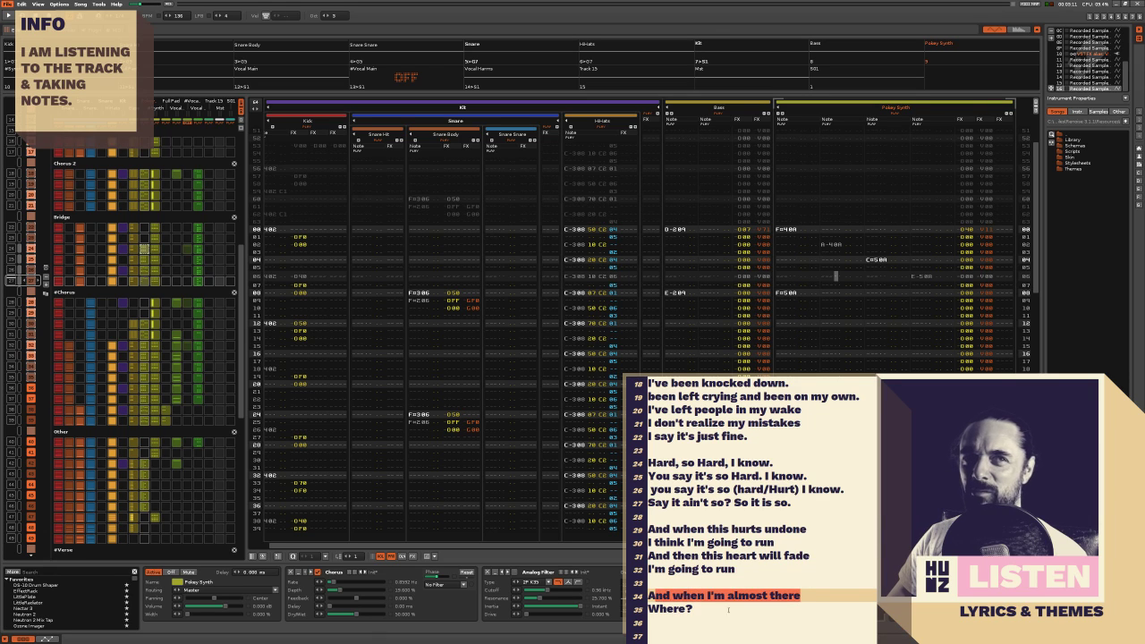
drag(728, 609, 647, 609)
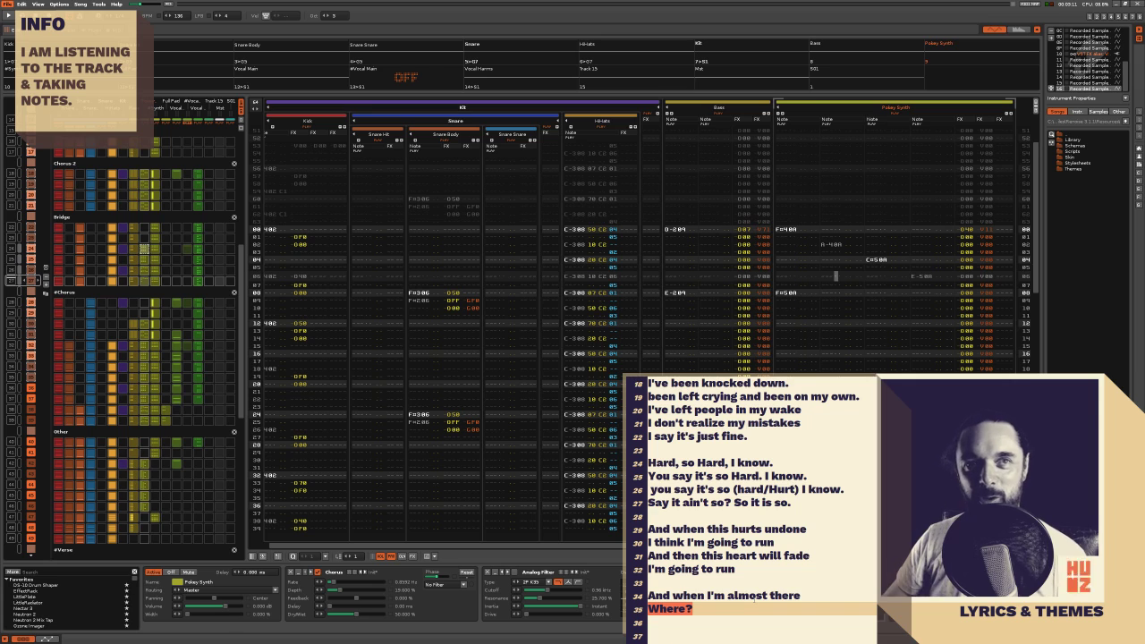
click(806, 359)
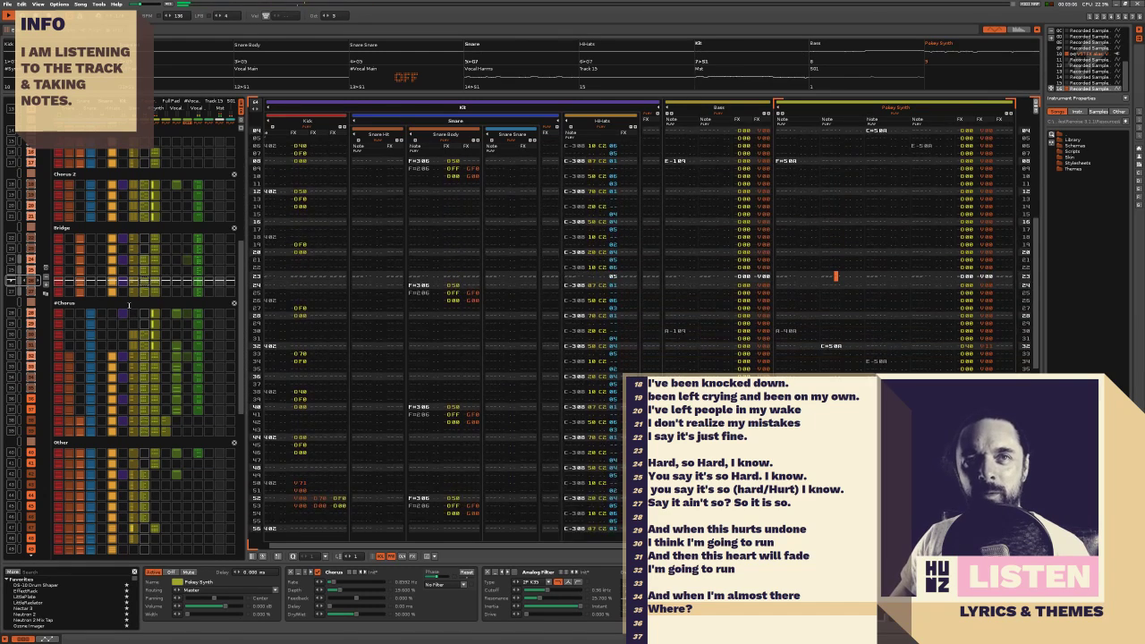
Replay the end of the bridge and change the "Where?" line to "I can't take this where? (here?)"
drag(778, 356, 815, 357)
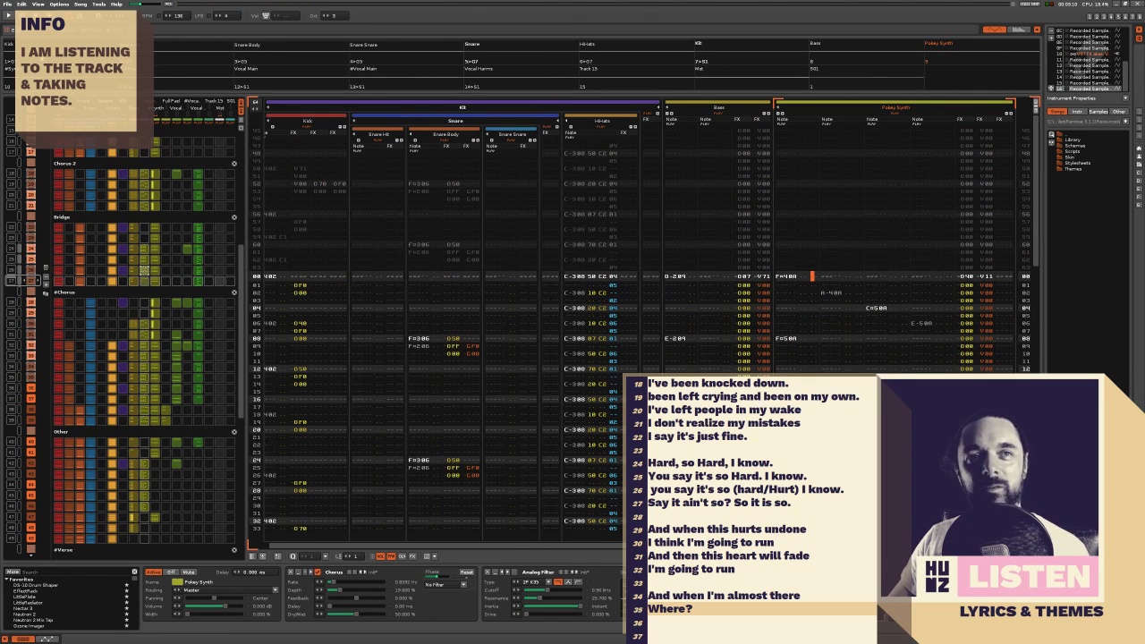
click(709, 609)
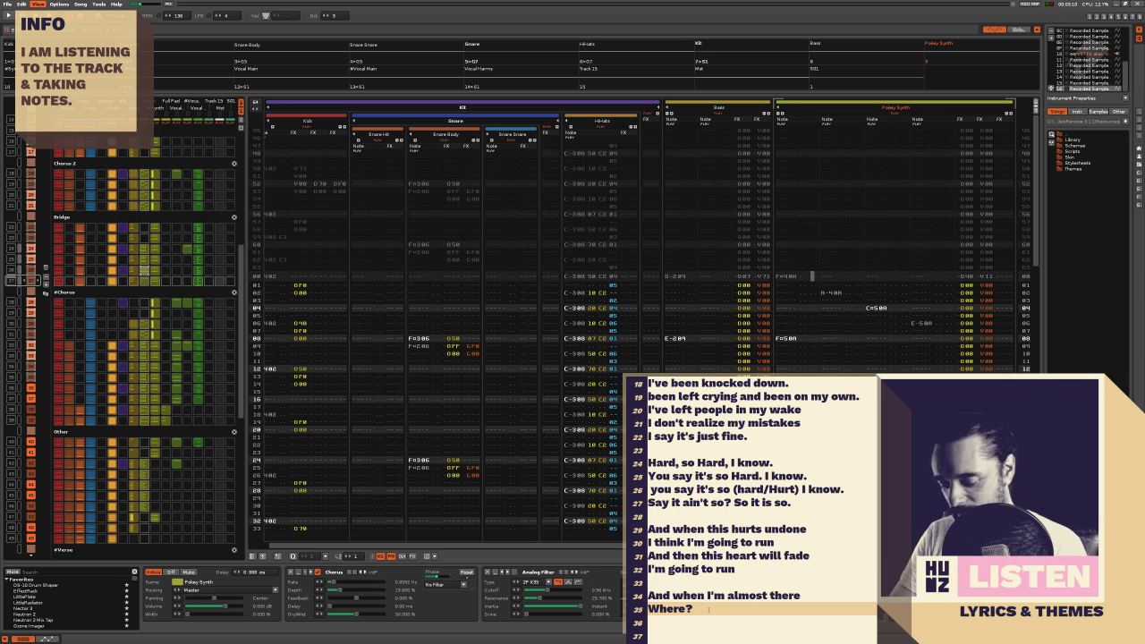
key(Home)
text(I can't )
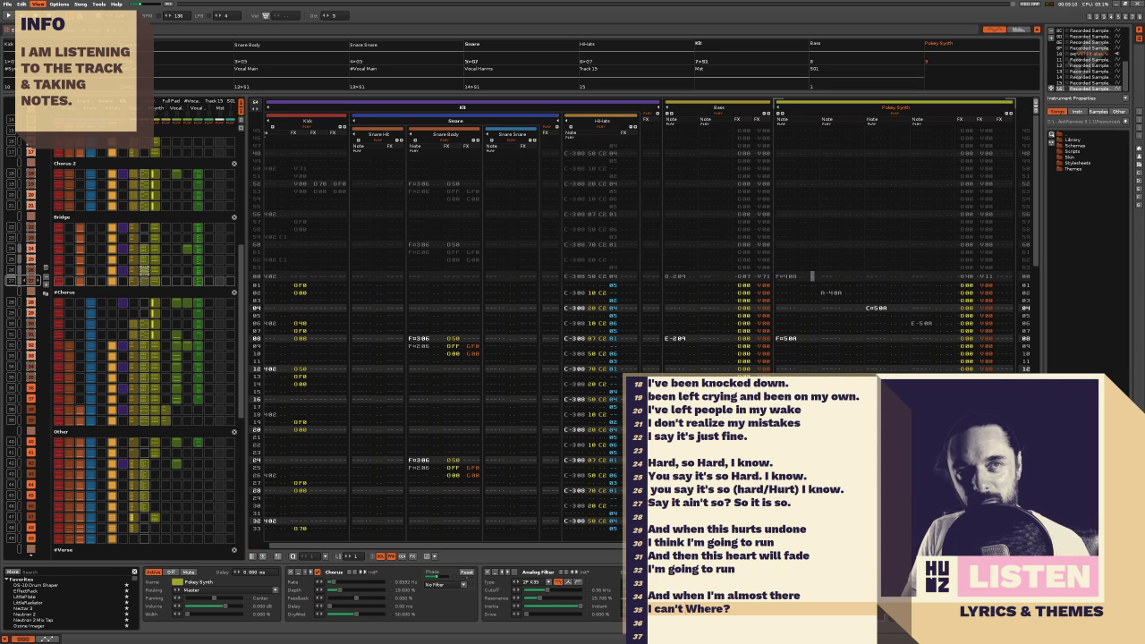
text(take )
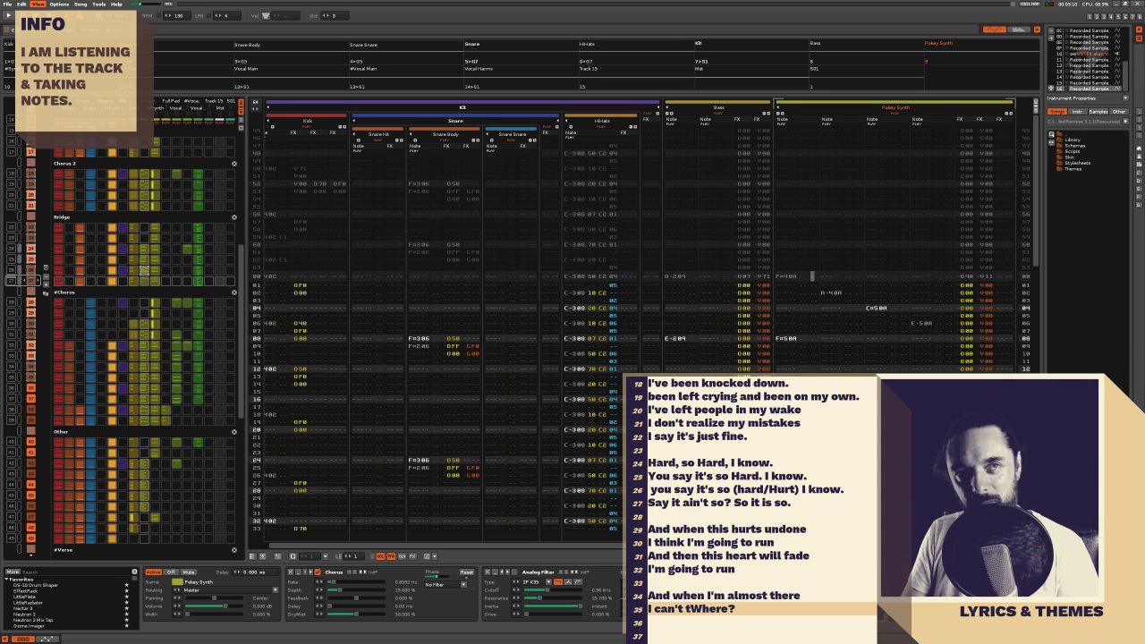
text(this)
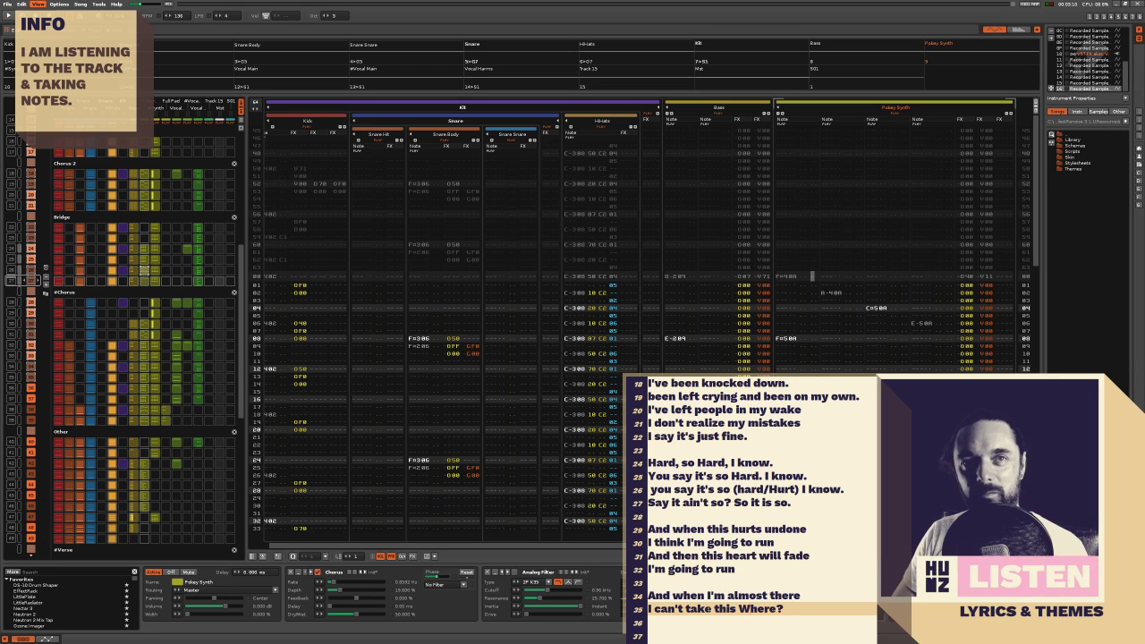
key(Delete)
text(where?)
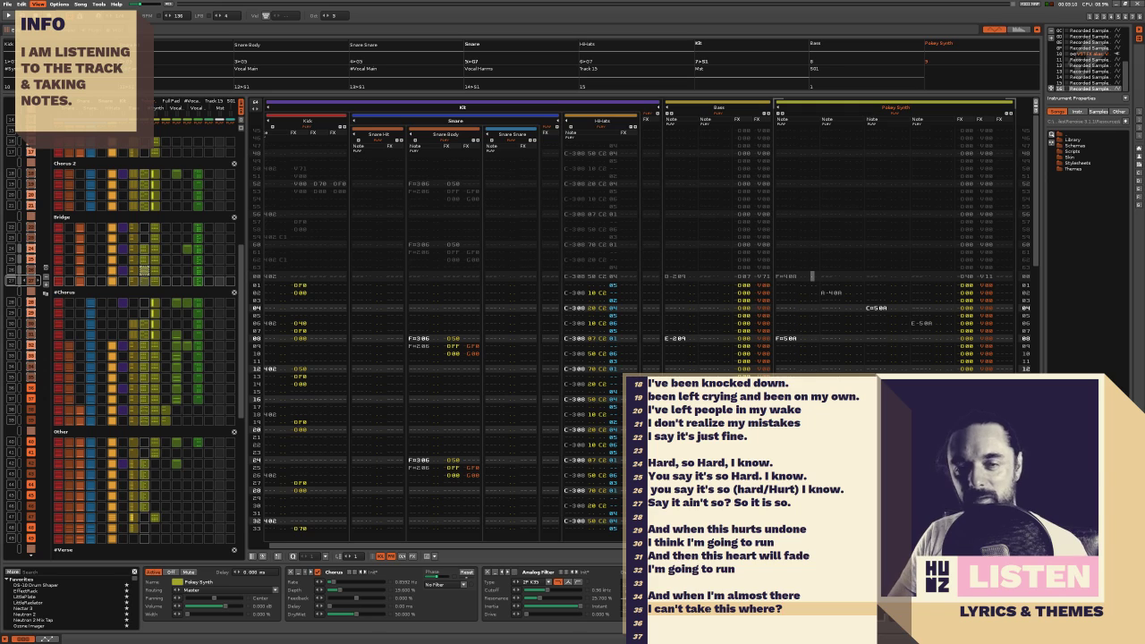
text( (here?))
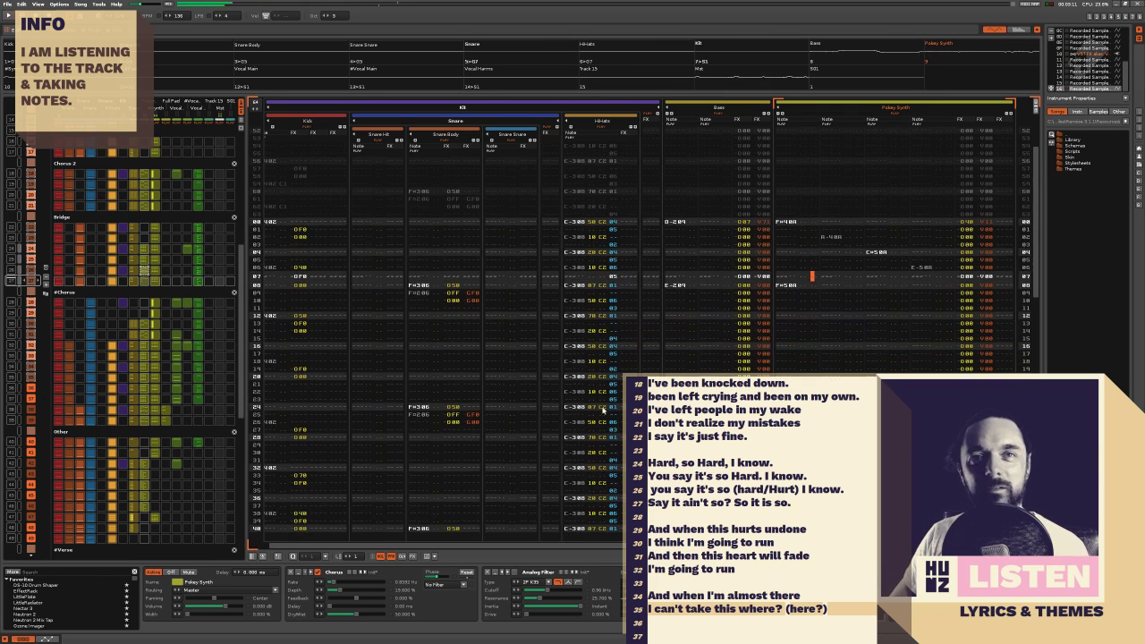
Replay the bridge ending and add the line "This is it I'm done." below "I can't take this where? (here?)"
scroll(129, 315, up, 1)
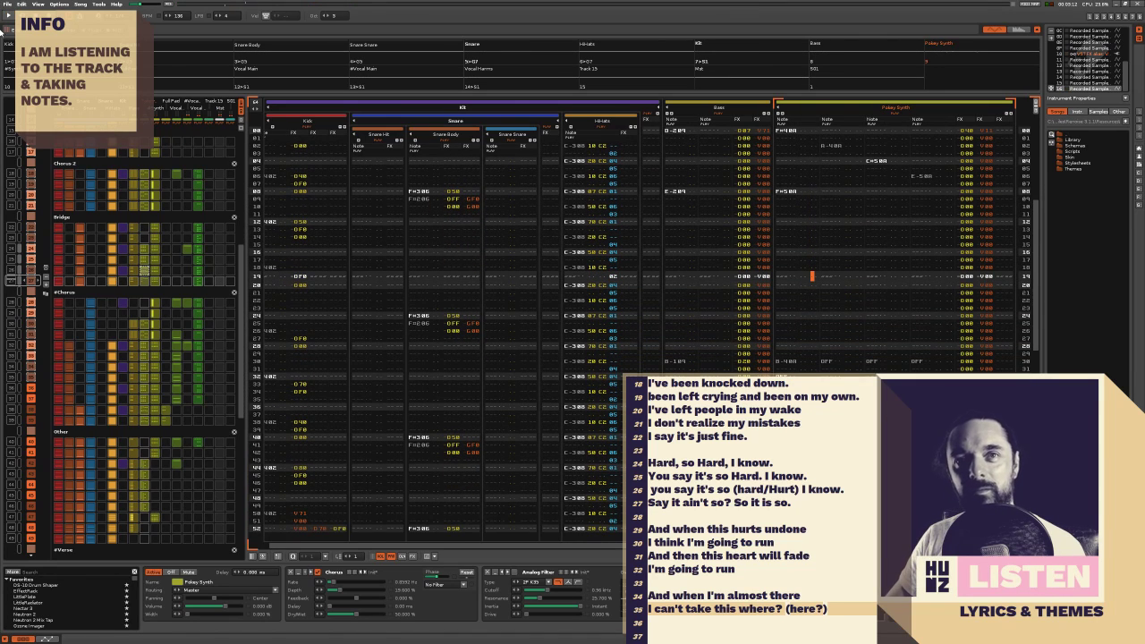
key(alt+Tab)
key(Return)
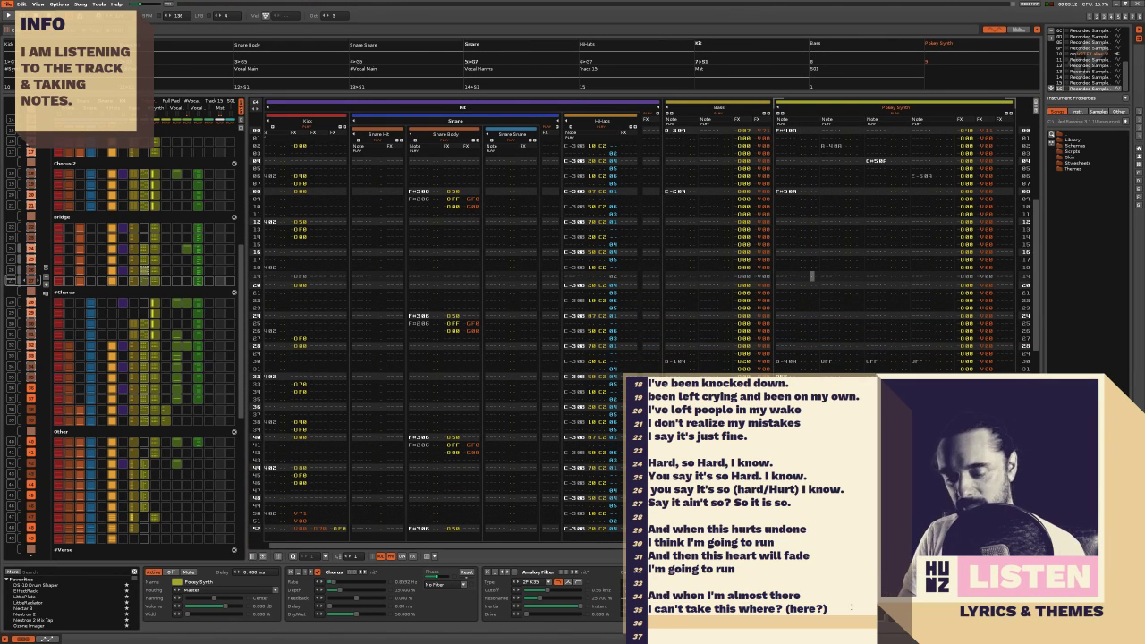
text(This is)
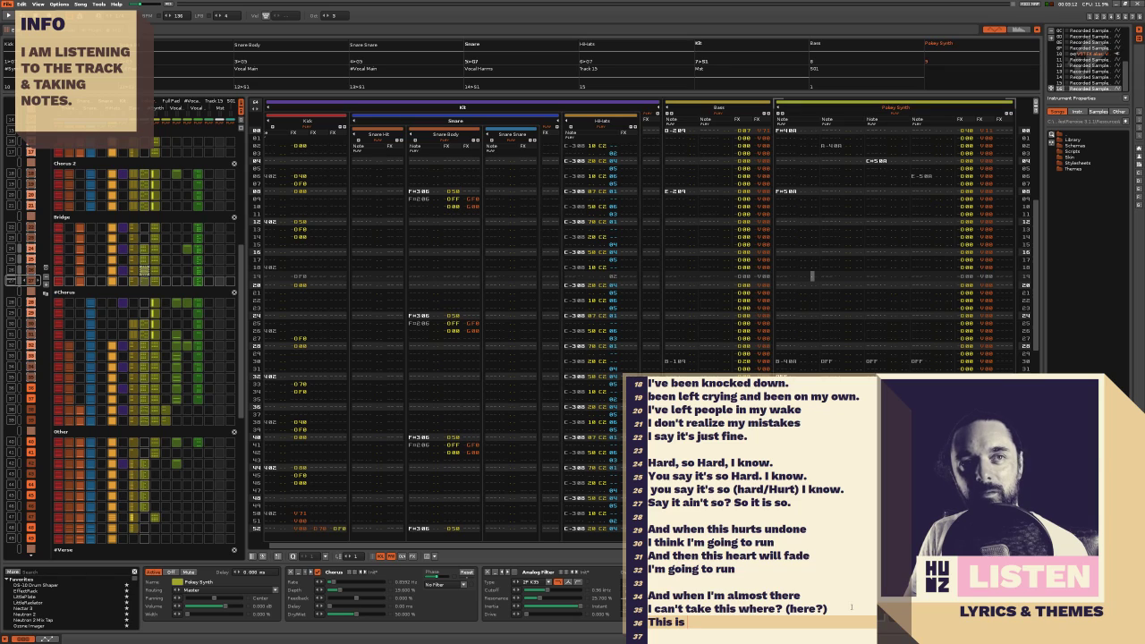
text( it I'm don)
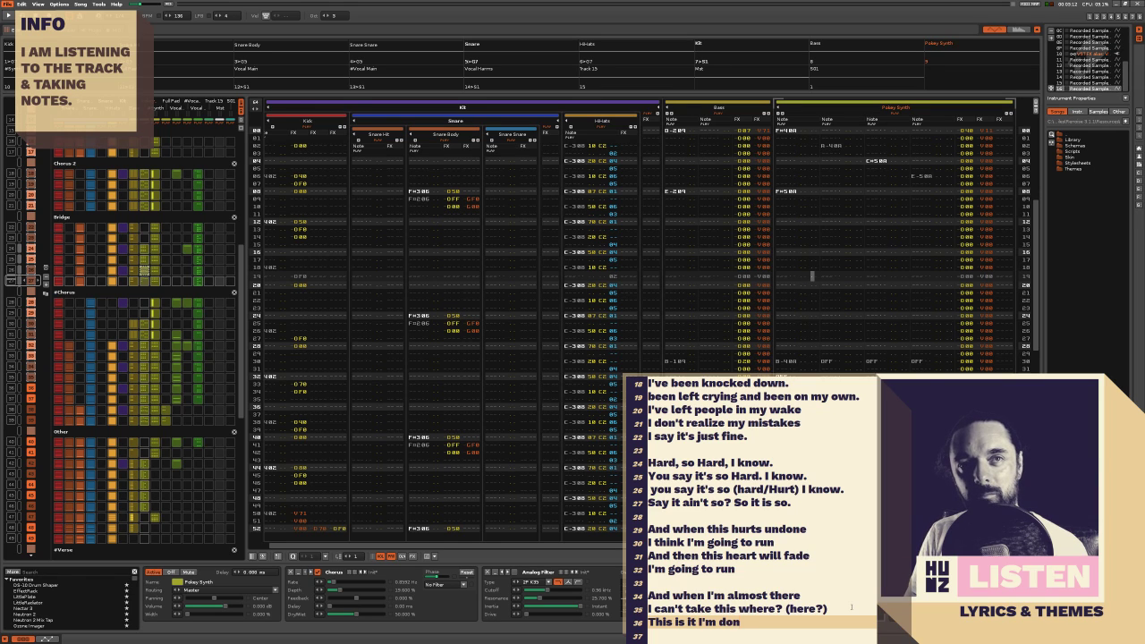
text(e.)
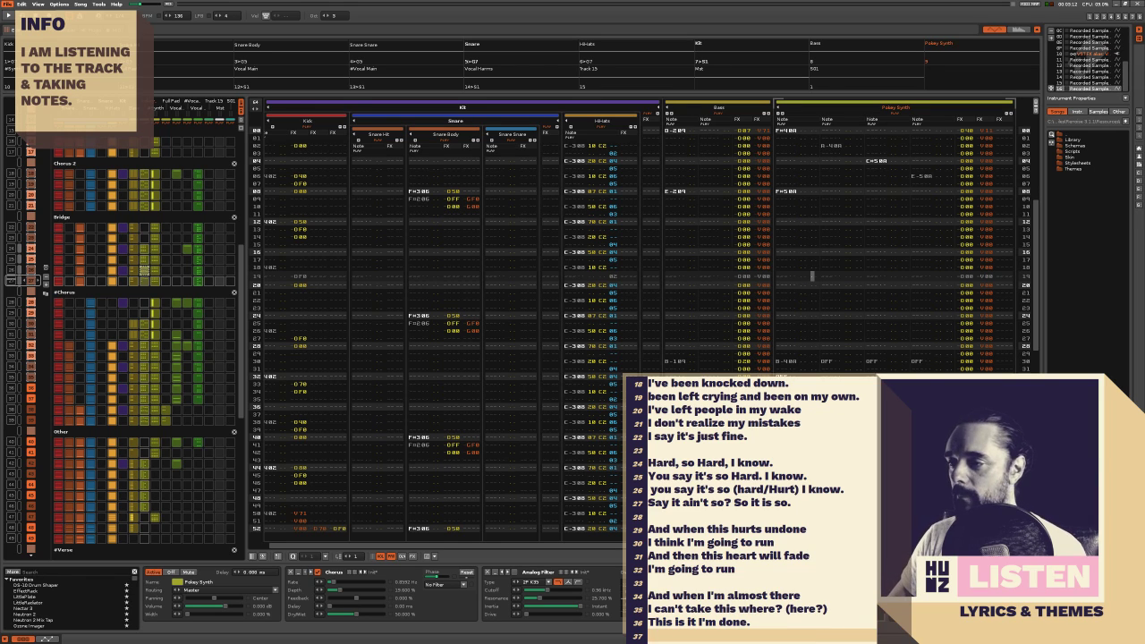
Replay the passage and add the line "You're the morning sun." below "This is it I'm done."
key(space)
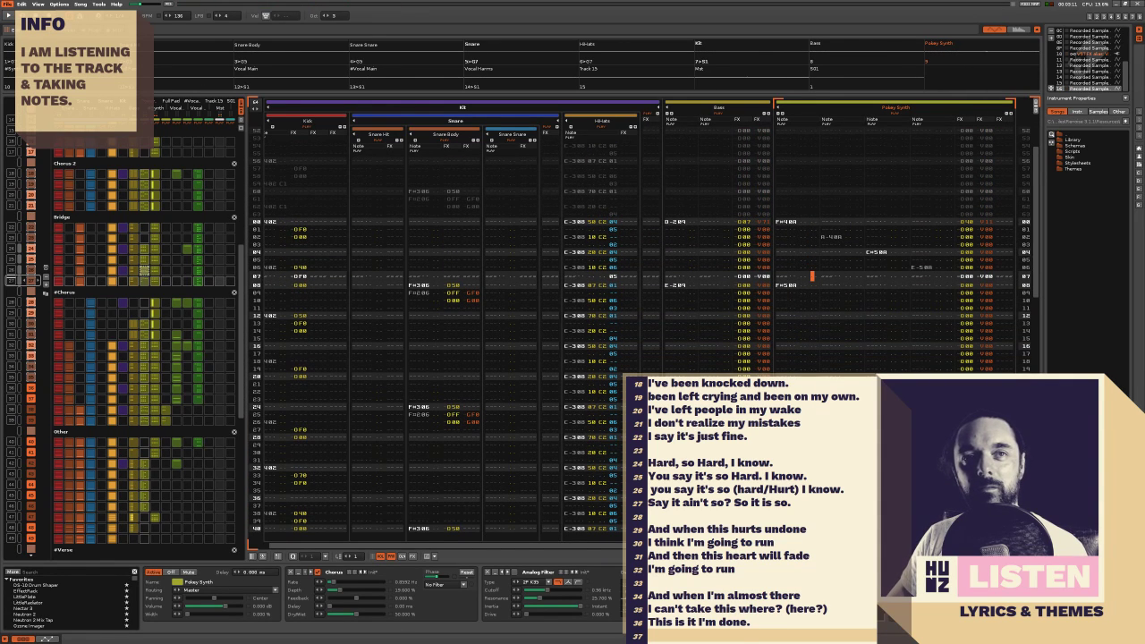
click(758, 633)
text(You're the morning sun)
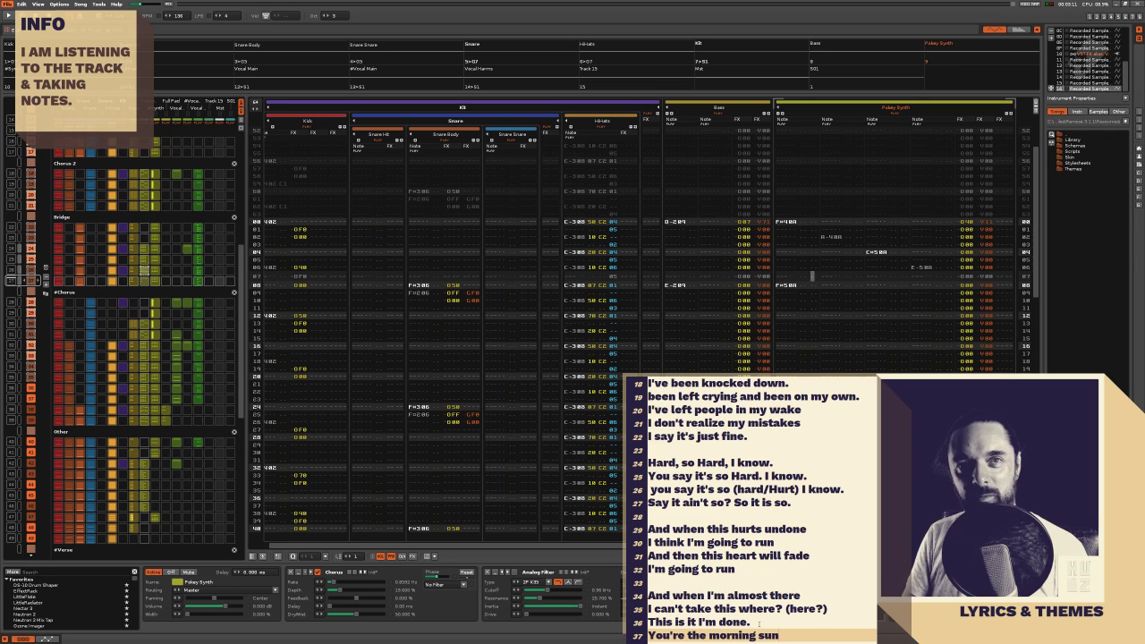
text(.)
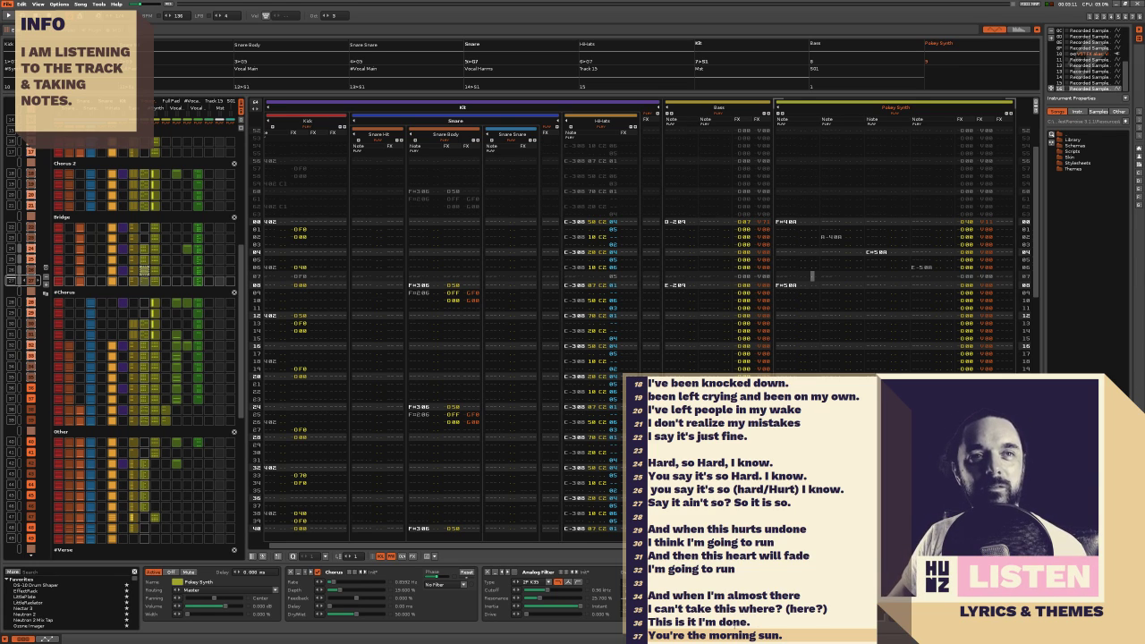
Reread the closing bridge lines and play the song from the bridge's end through the chorus section
click(751, 622)
key(Up)
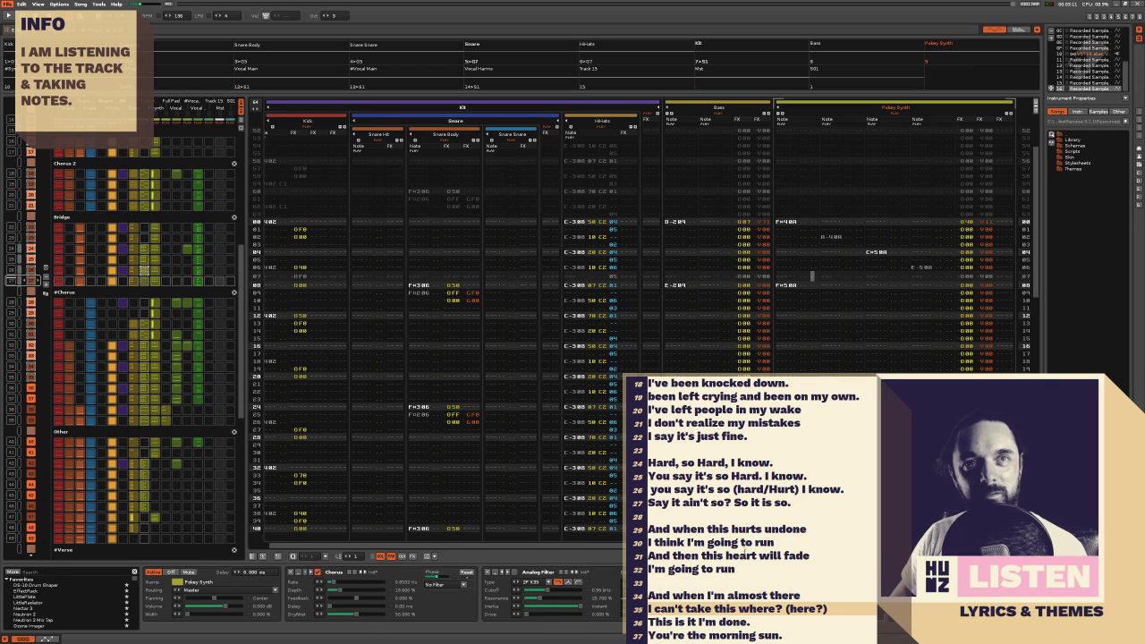
key(Up)
click(783, 608)
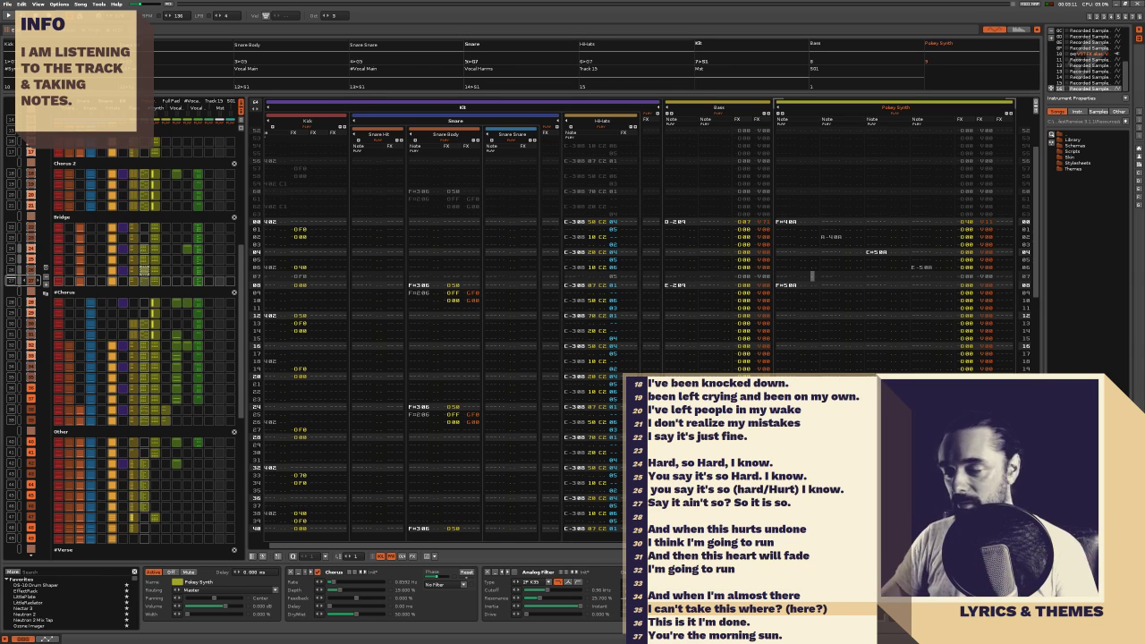
click(139, 343)
scroll(111, 317, up, 3)
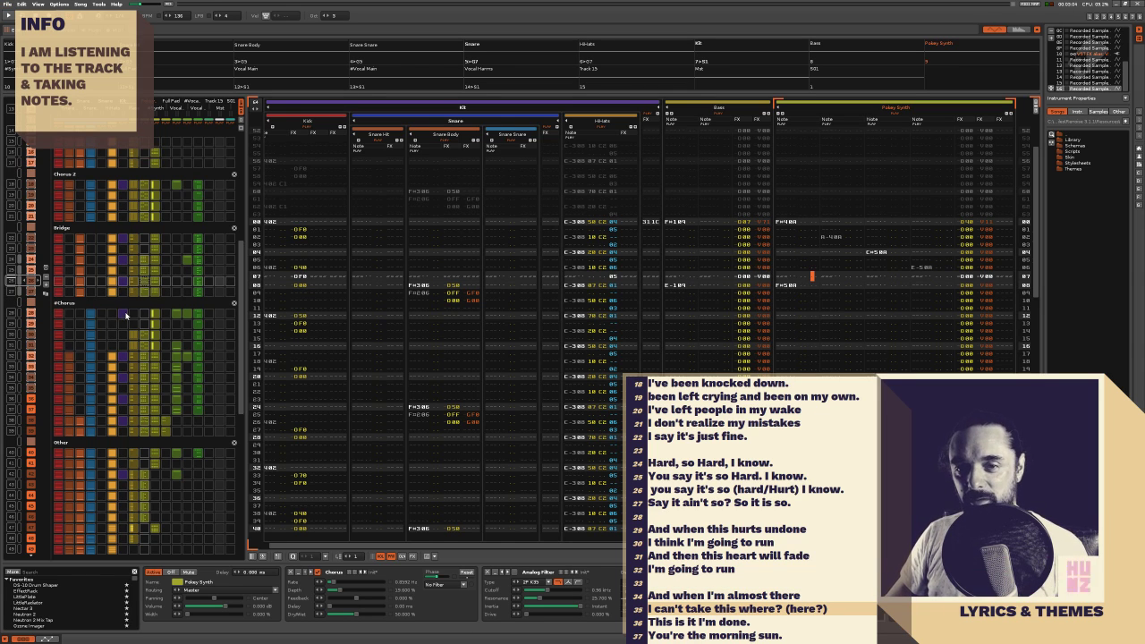
scroll(128, 306, down, 2)
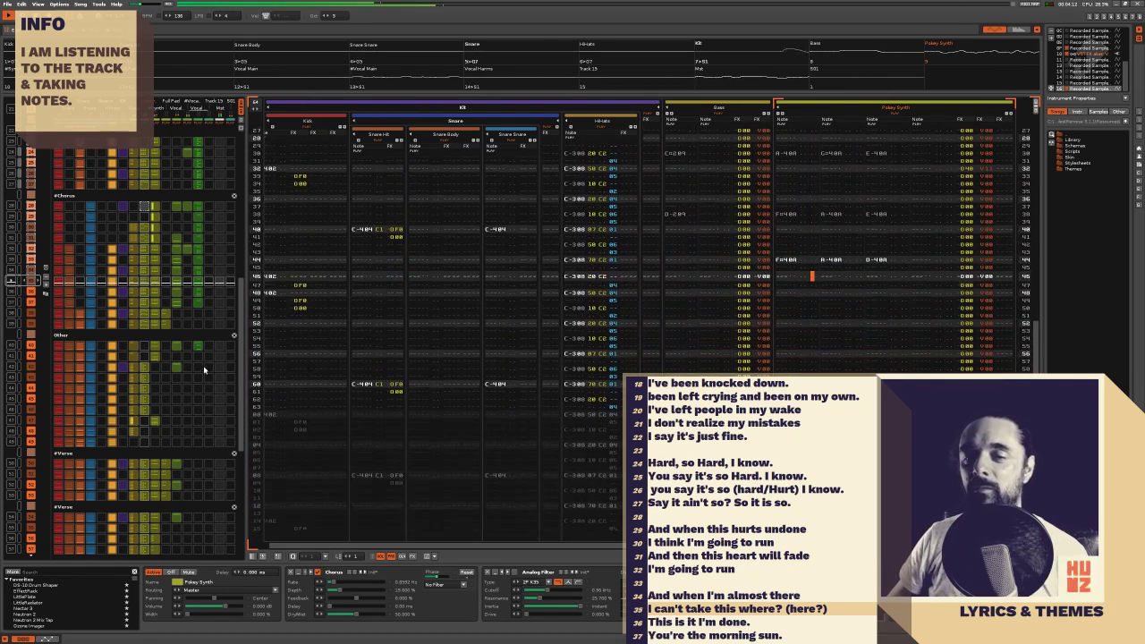
click(831, 262)
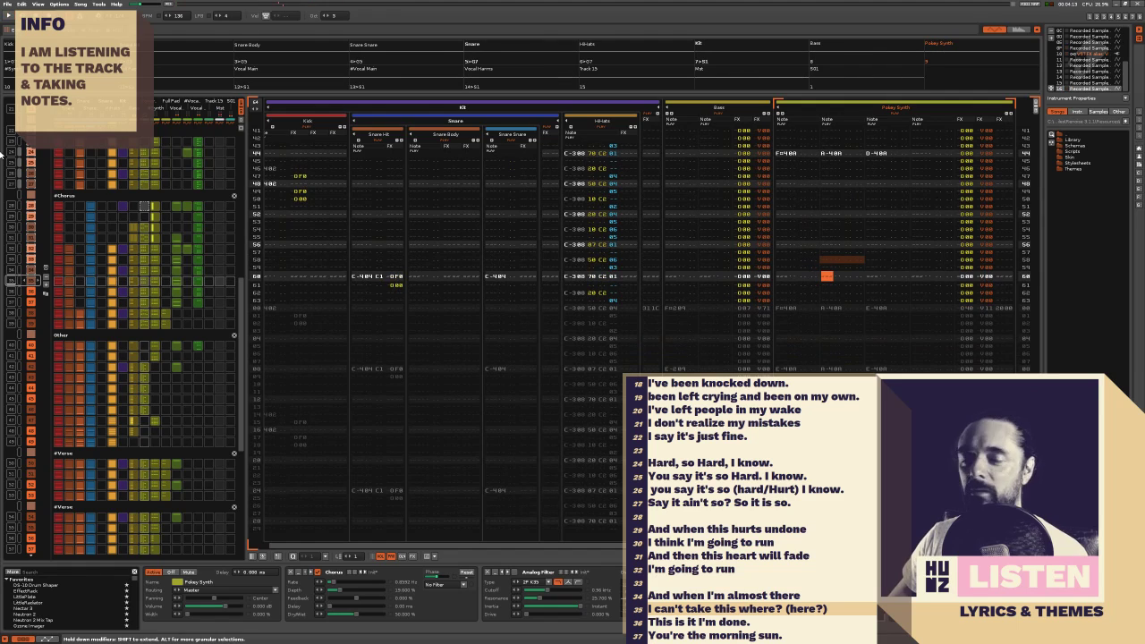
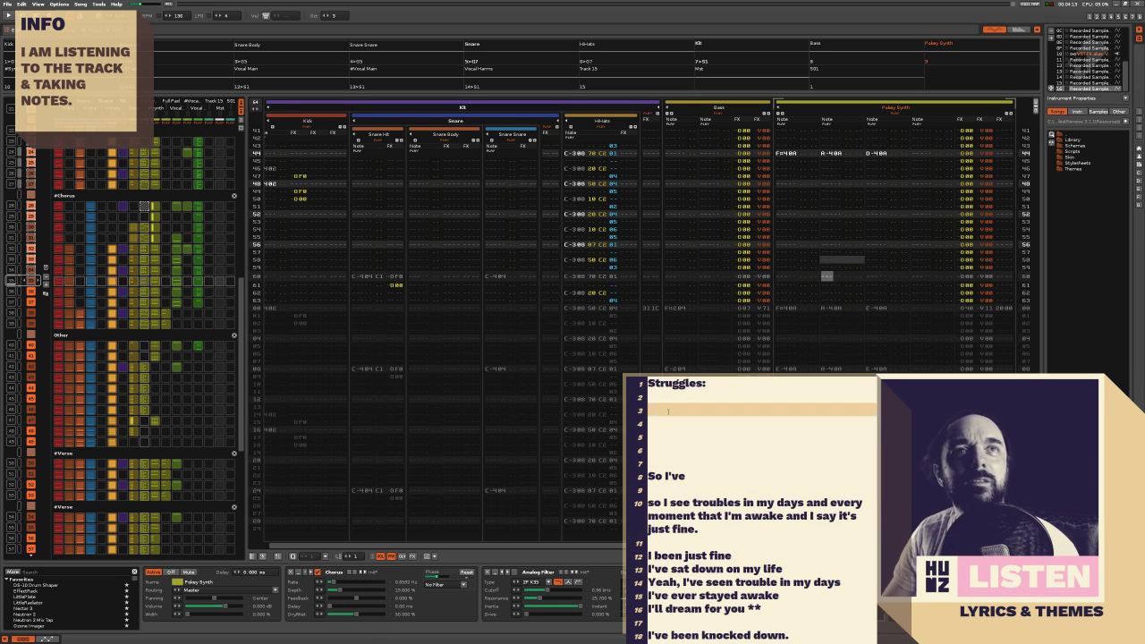
Delete the extra blank lines between the "Struggles:" heading and "So I've"
key(Delete)
key(Delete)
key(Delete)
key(Delete)
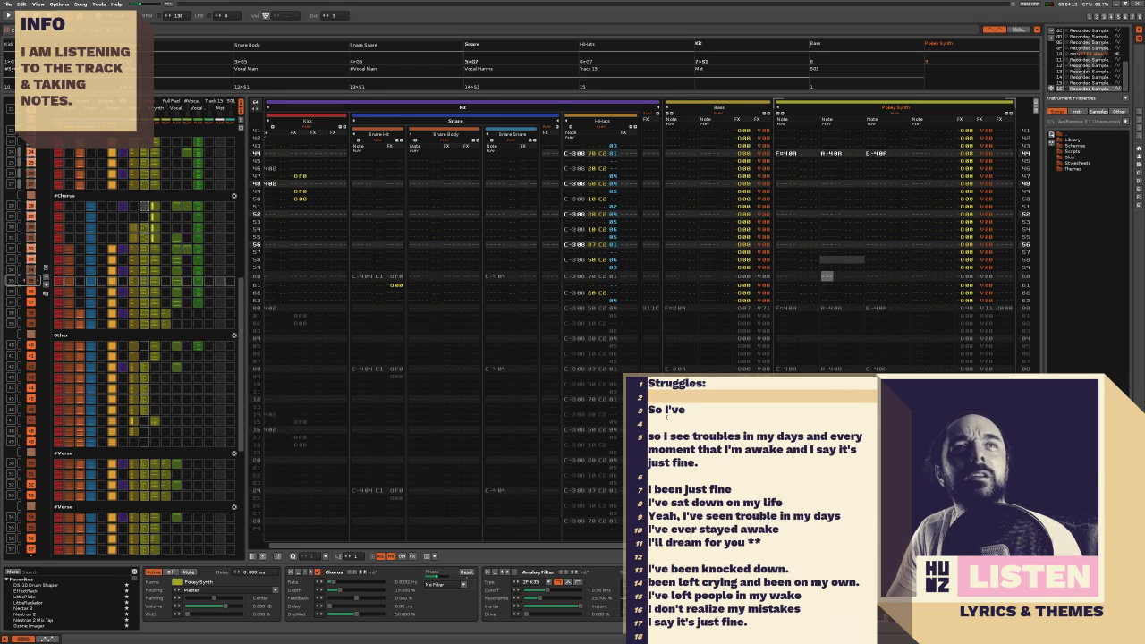
Add "**" in front of the line "I'll dream for you **" so it is marked on both sides
click(760, 489)
click(765, 542)
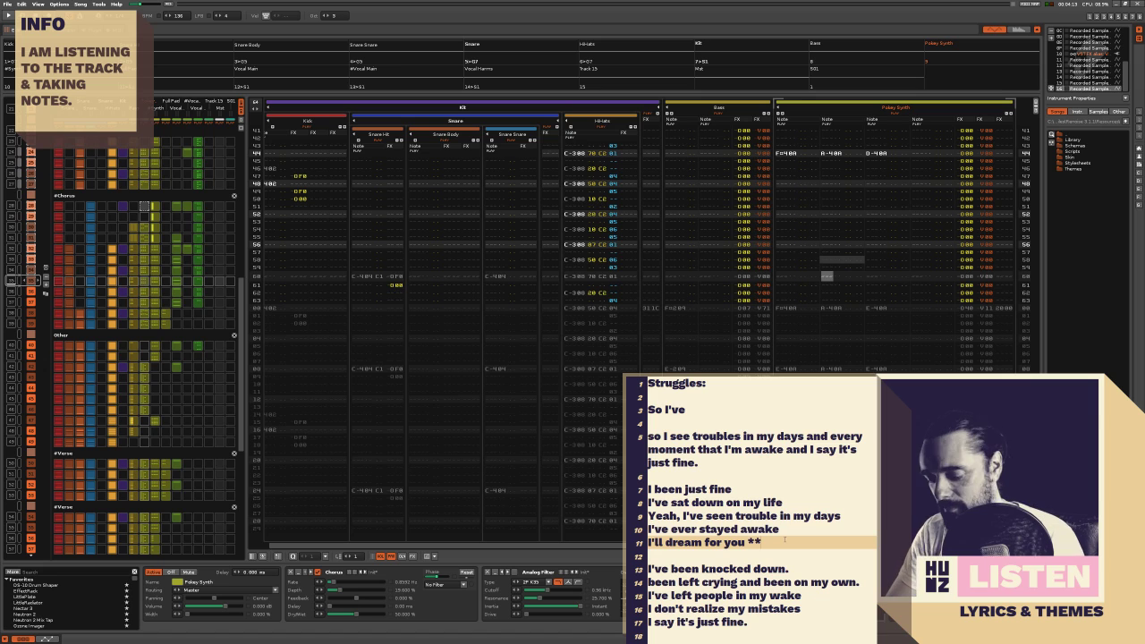
key(Home)
text(**)
scroll(774, 573, down, 3)
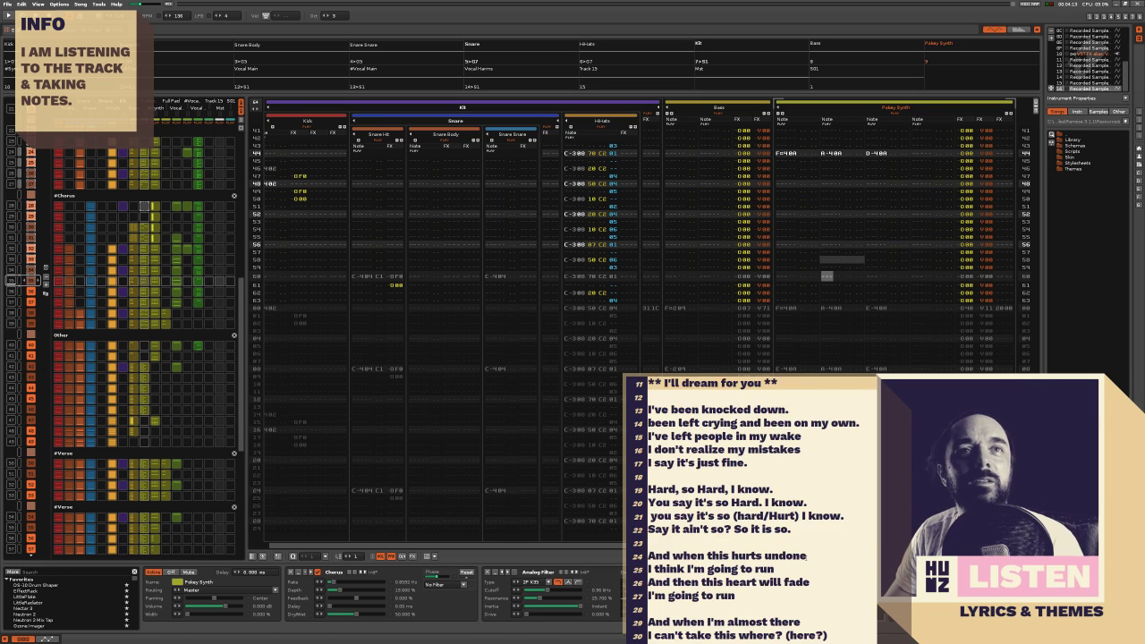
Mark the line "I can't take this where? (here?)" with "**" at its beginning and end
scroll(808, 555, down, 2)
scroll(793, 549, up, 5)
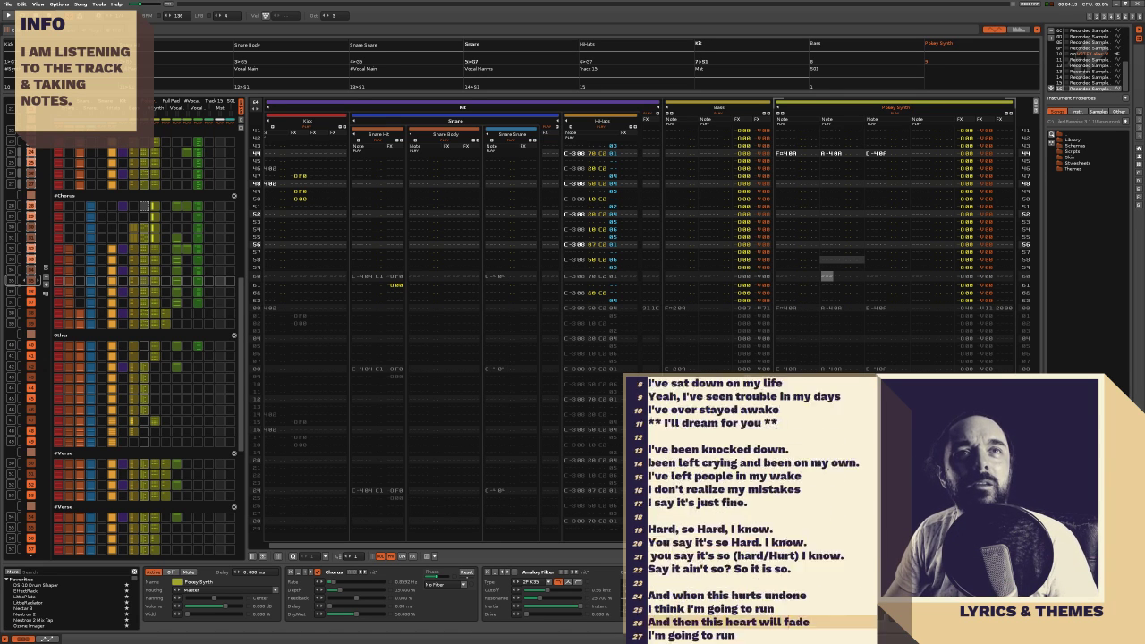
scroll(792, 549, down, 8)
click(769, 462)
click(778, 516)
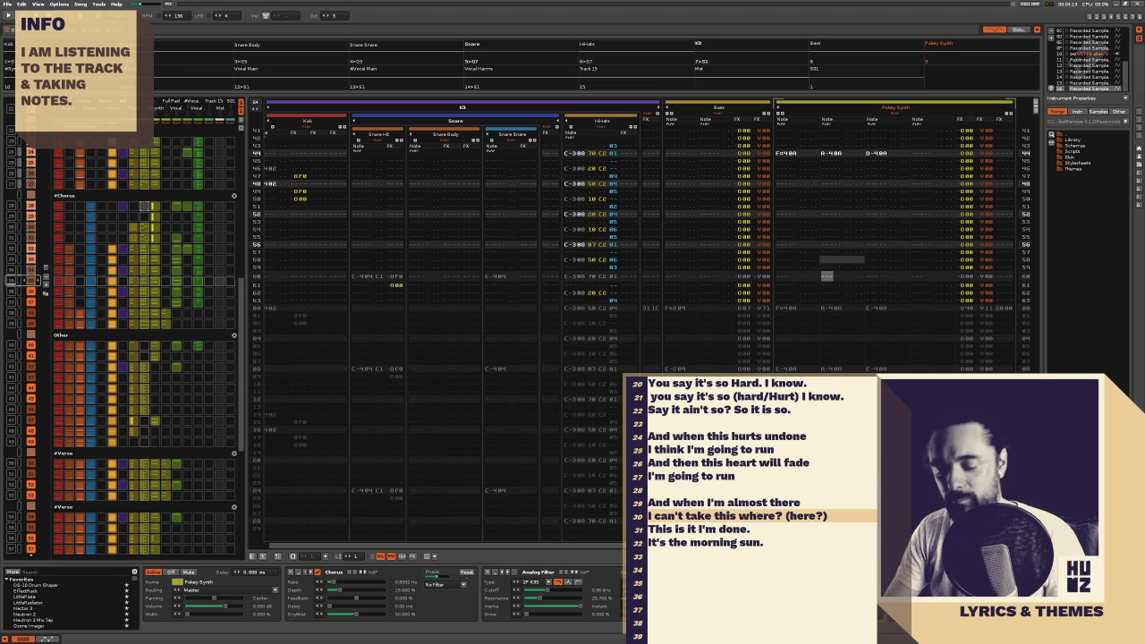
key(Home)
text(**)
key(End)
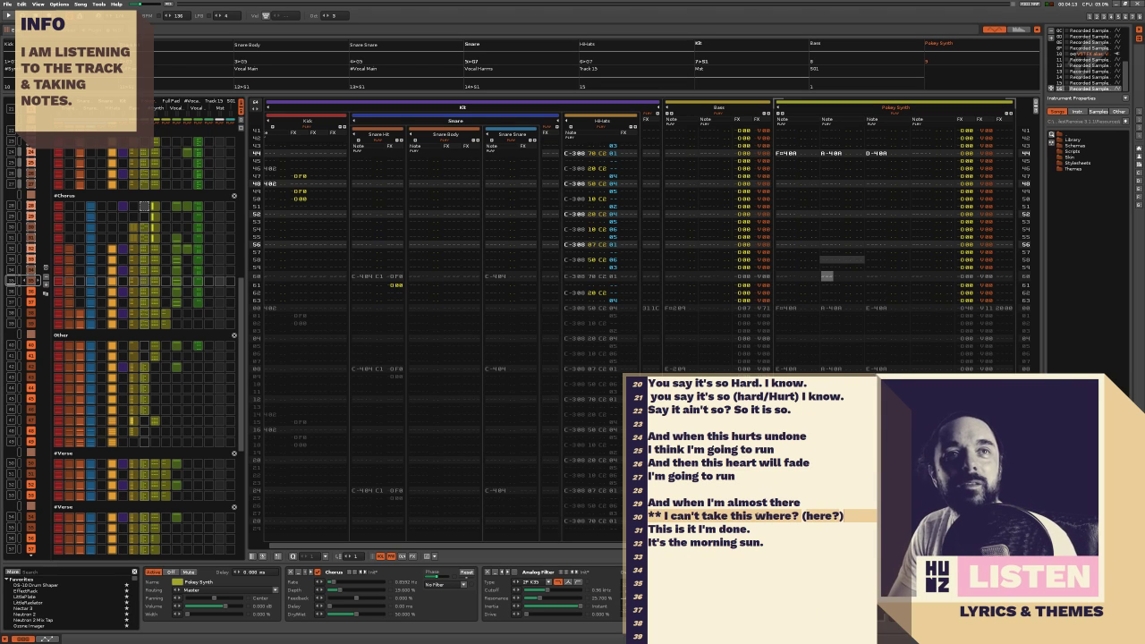
text(**)
key(Left)
key(Left)
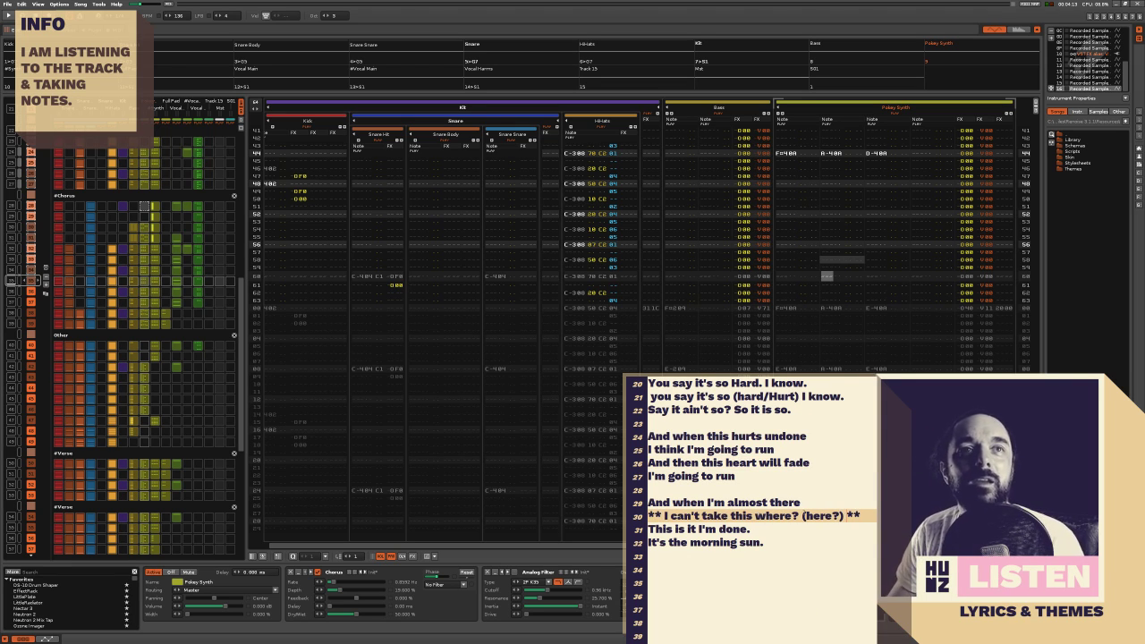
Review the lyrics from "This is it I'm done." back up to "I been just fine", highlighting the verse blocks
scroll(708, 543, up, 2)
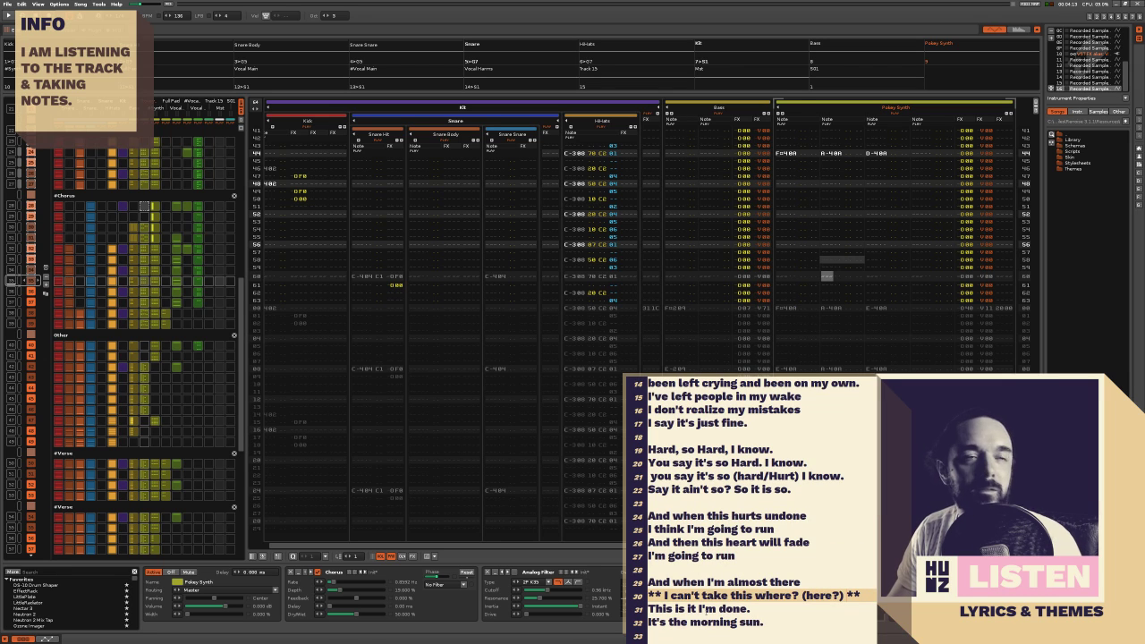
click(705, 608)
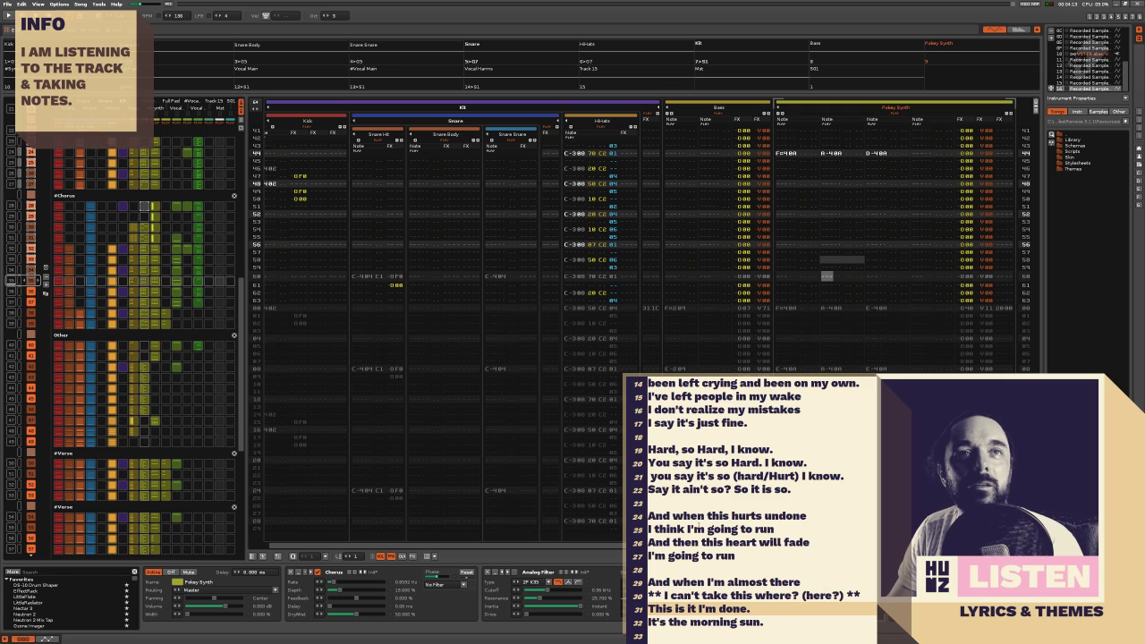
scroll(689, 567, up, 1)
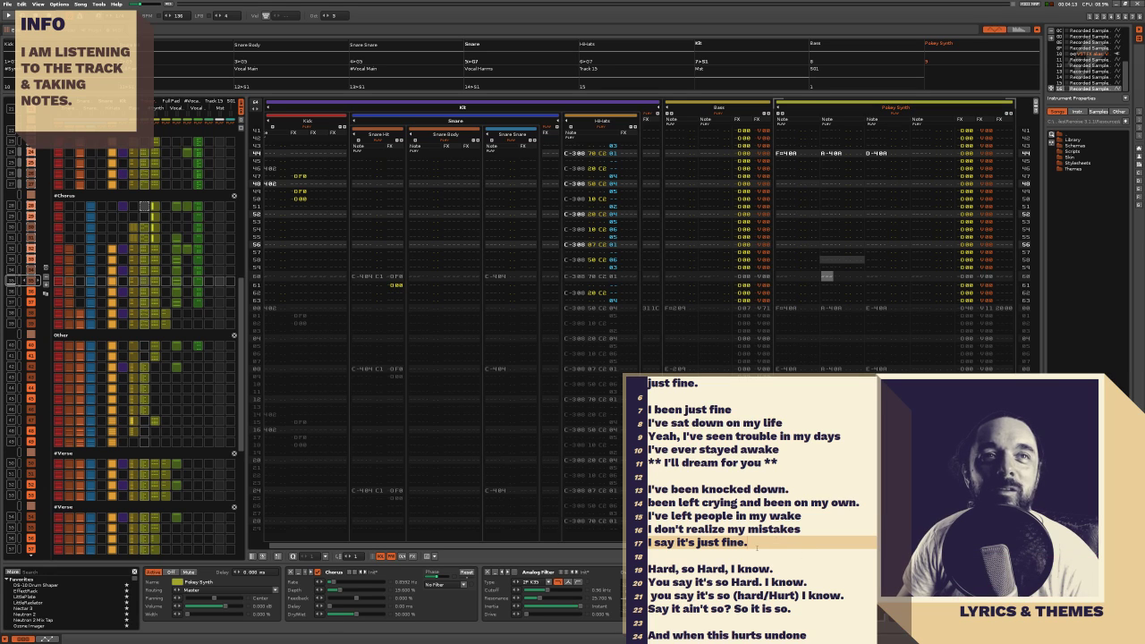
drag(777, 539, 648, 489)
click(734, 489)
scroll(787, 489, up, 2)
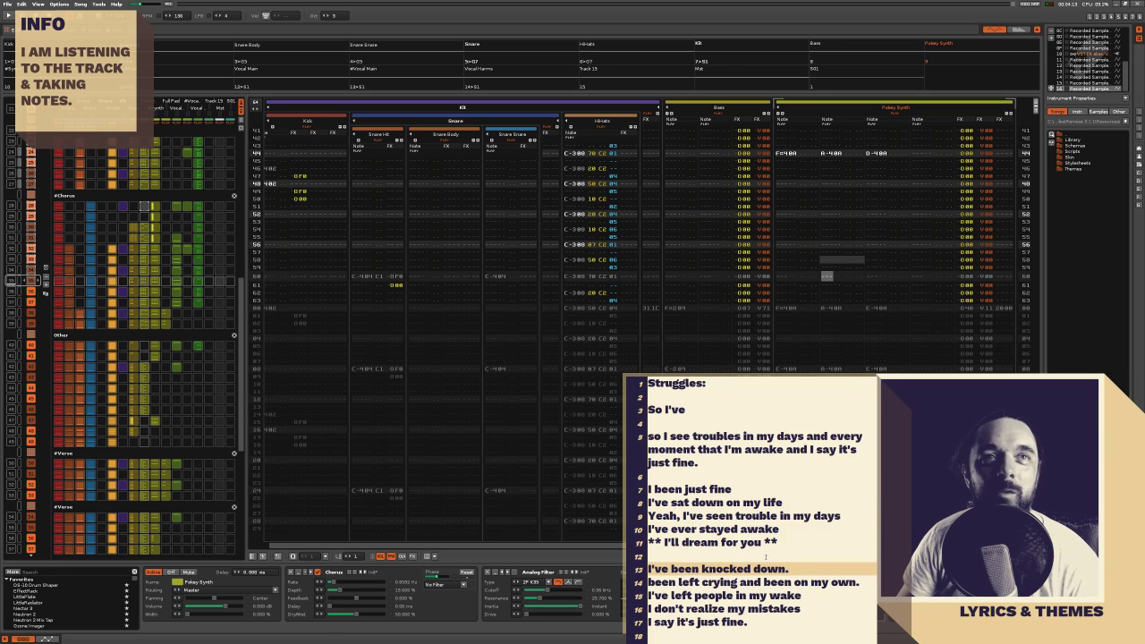
drag(777, 543, 649, 489)
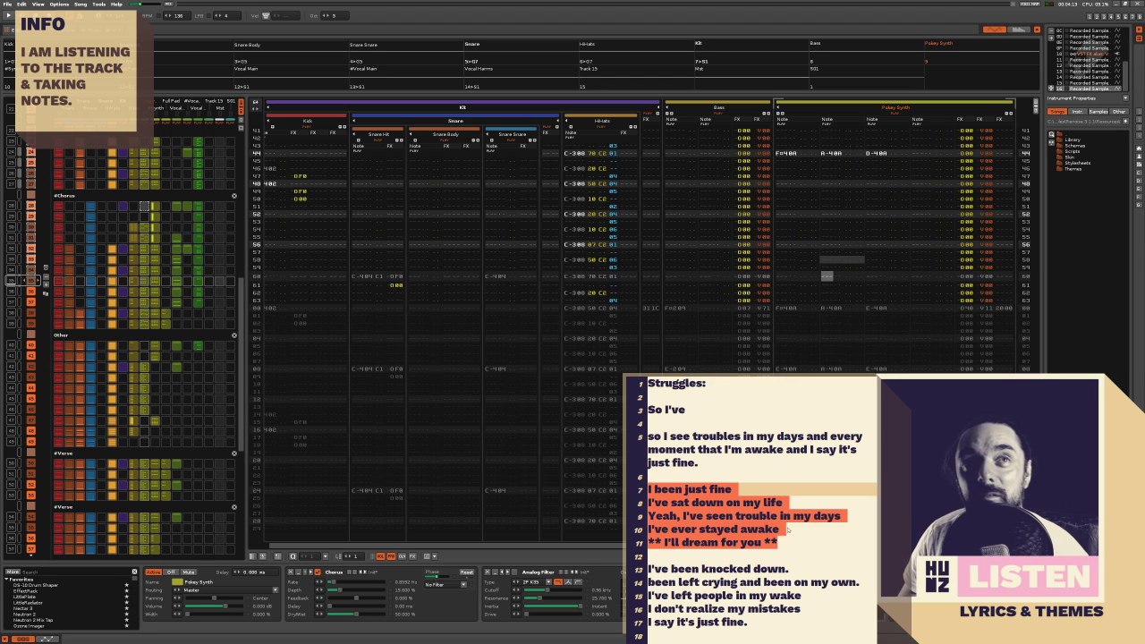
Insert two blank lines between "So I've" and "so I see troubles in my days" and place the cursor there
click(712, 422)
key(Return)
key(Return)
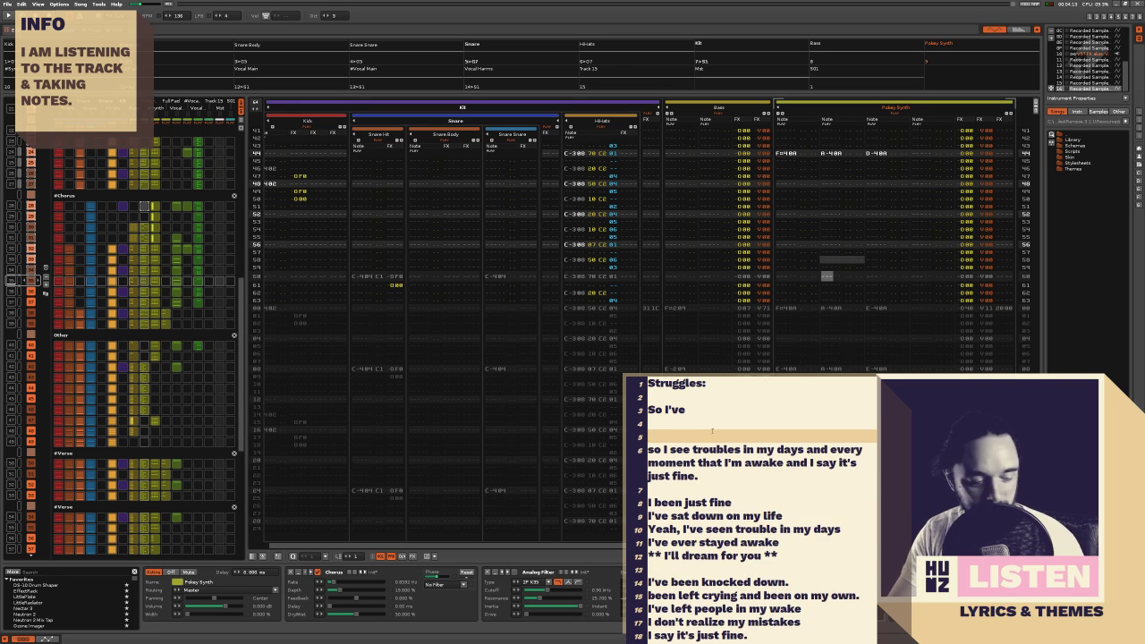
click(712, 430)
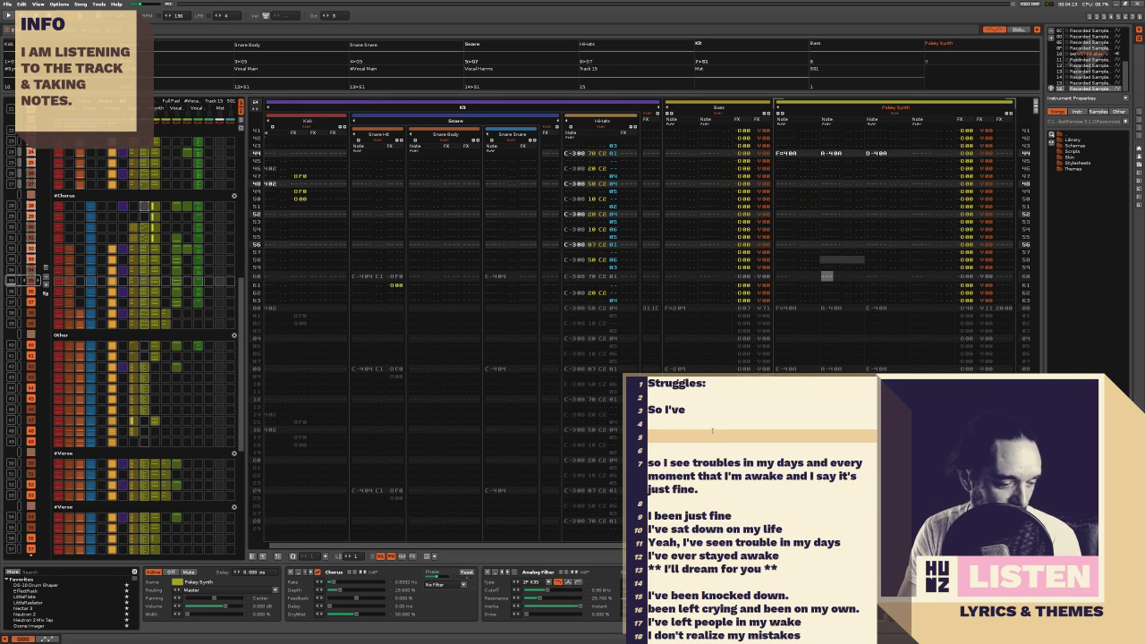
Write the line "Can i? I can?" between "So I've" and "so I see troubles in my days", keeping one blank line below it
text(Ca)
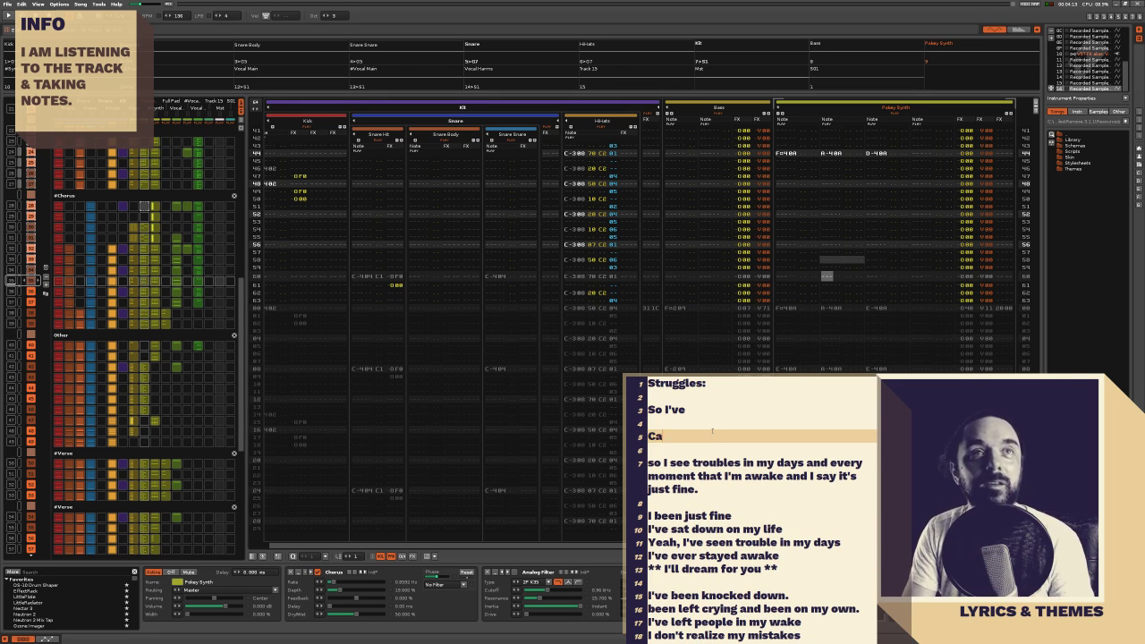
text(n i?  I)
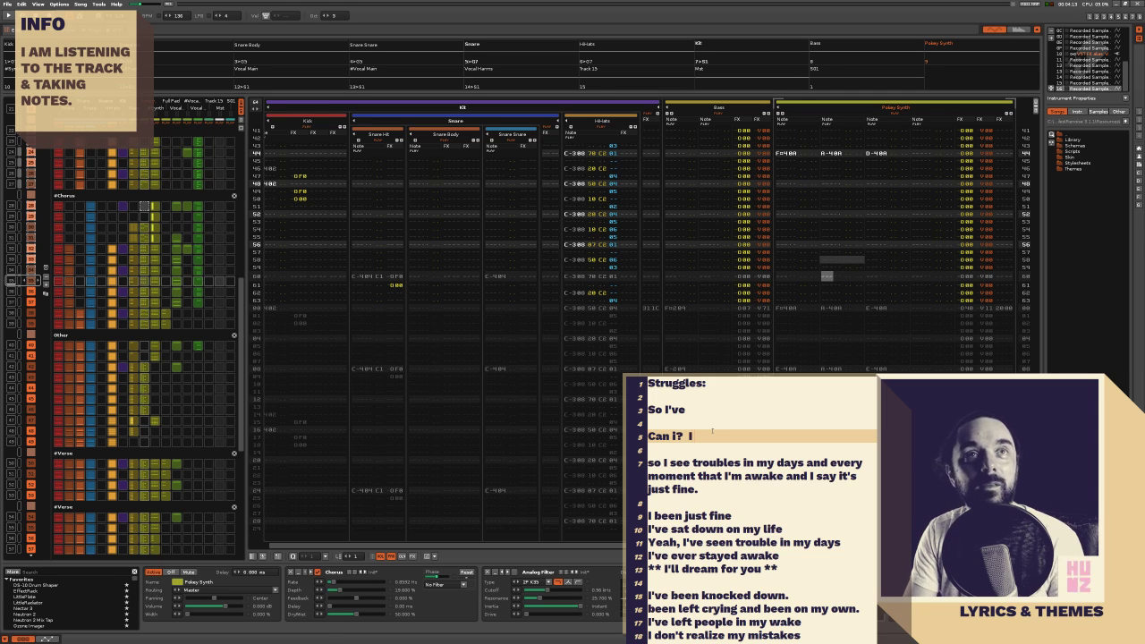
text( can)
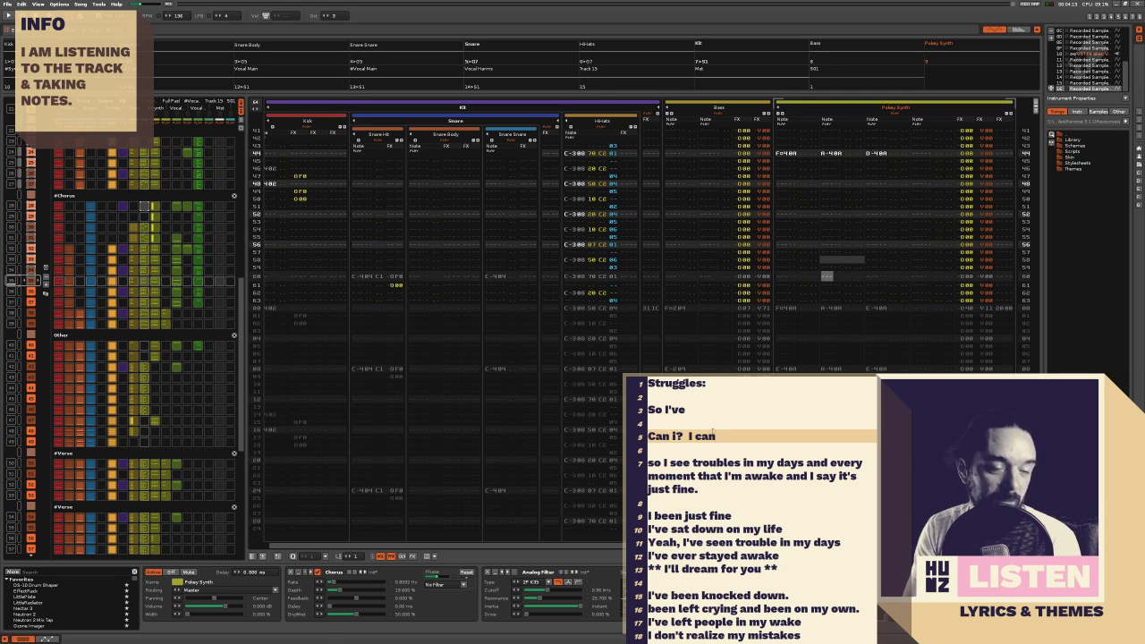
text(?)
key(Return)
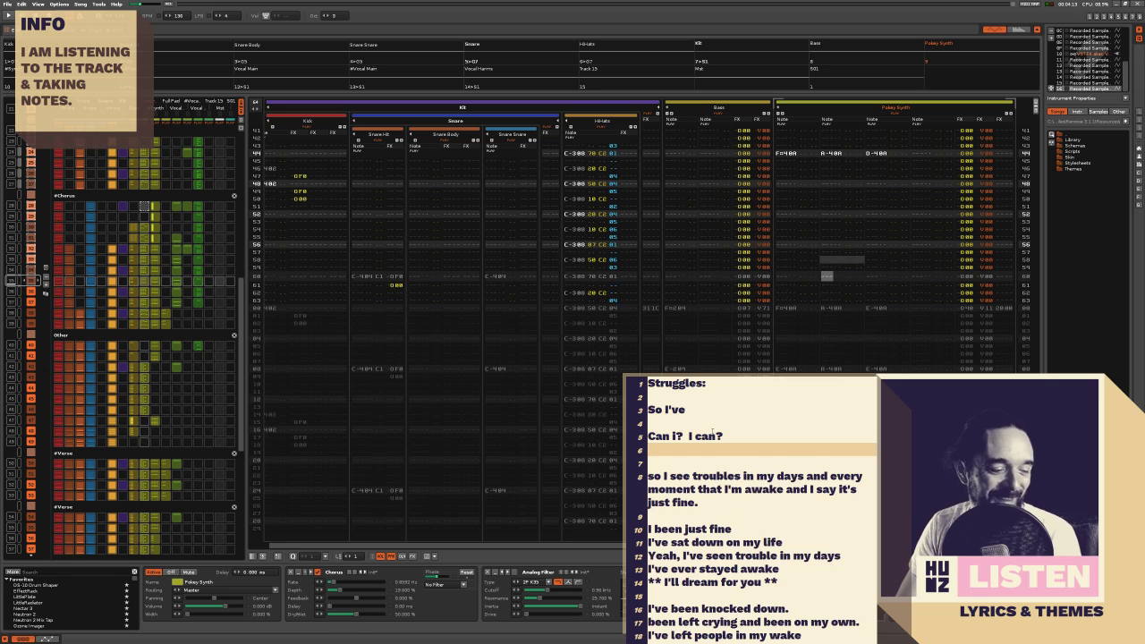
key(Delete)
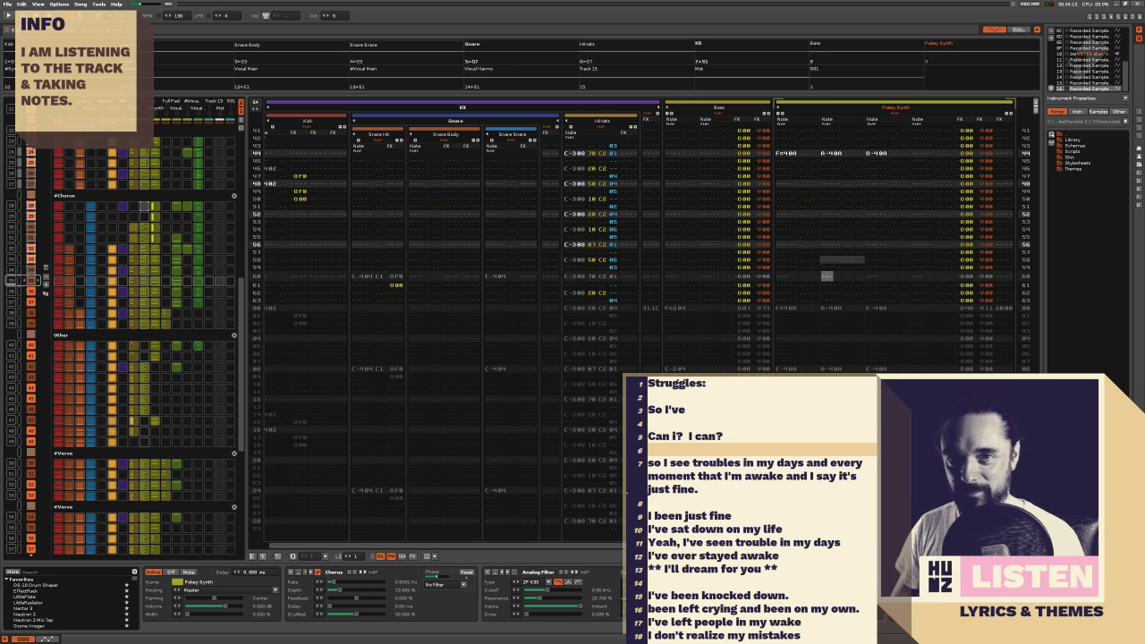
Replay the final patterns of the #Chorus section before Other, and stop playback
scroll(125, 334, up, 18)
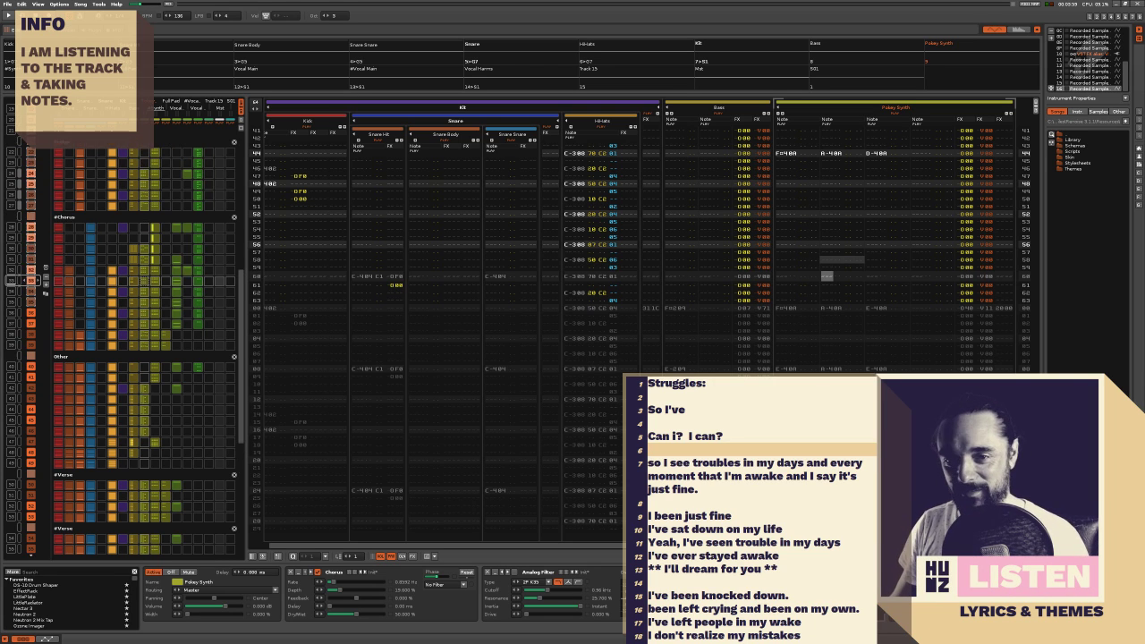
scroll(125, 334, up, 5)
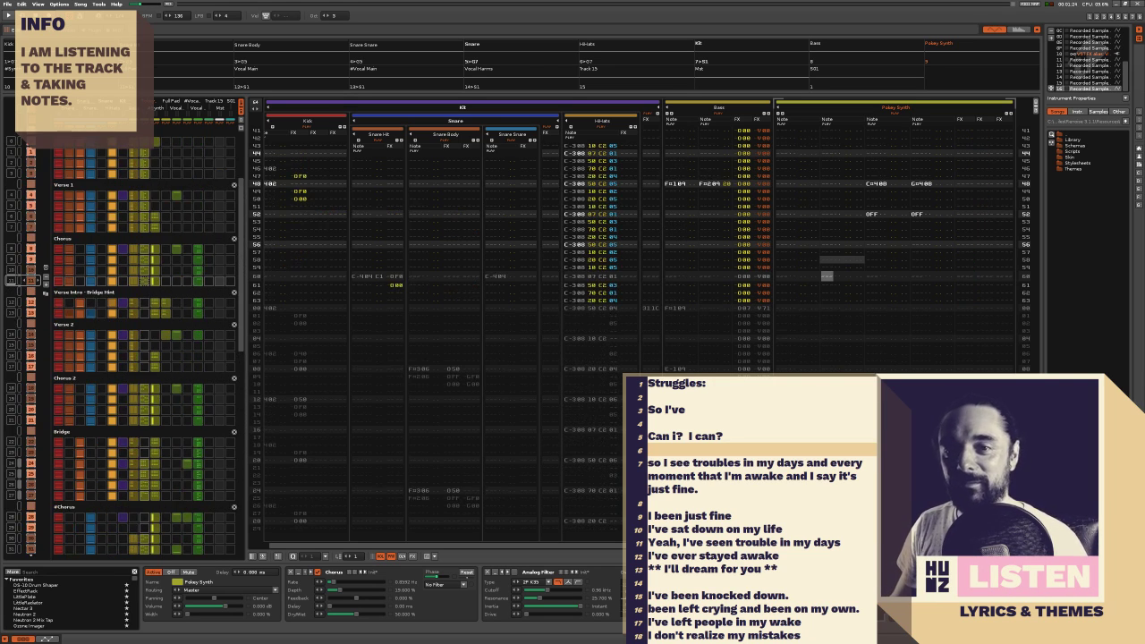
scroll(176, 387, down, 18)
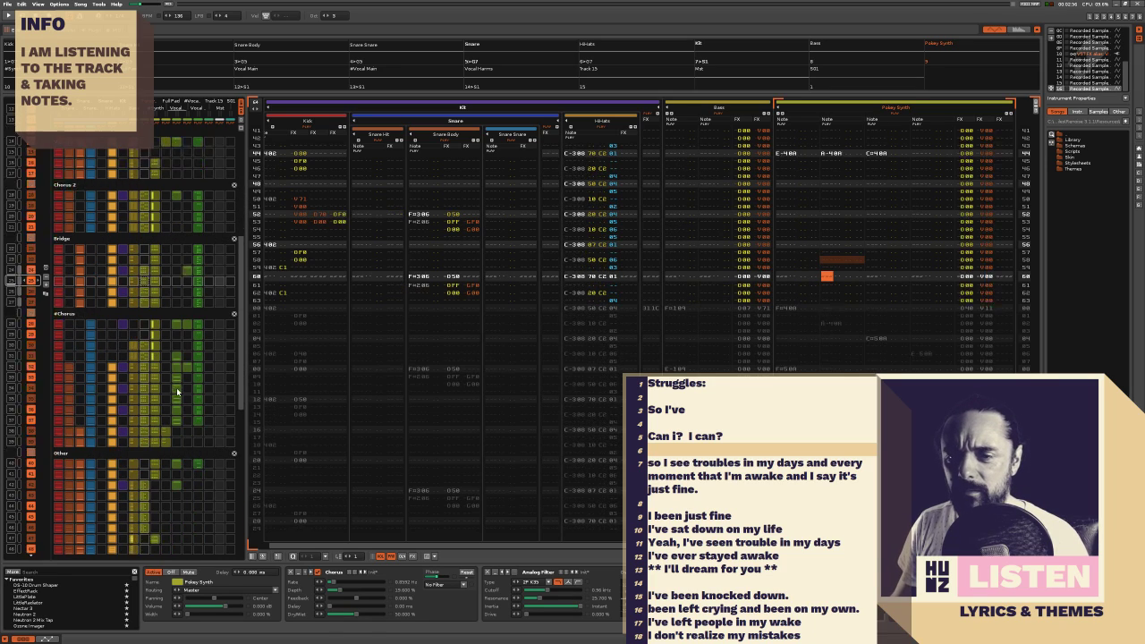
scroll(176, 387, down, 7)
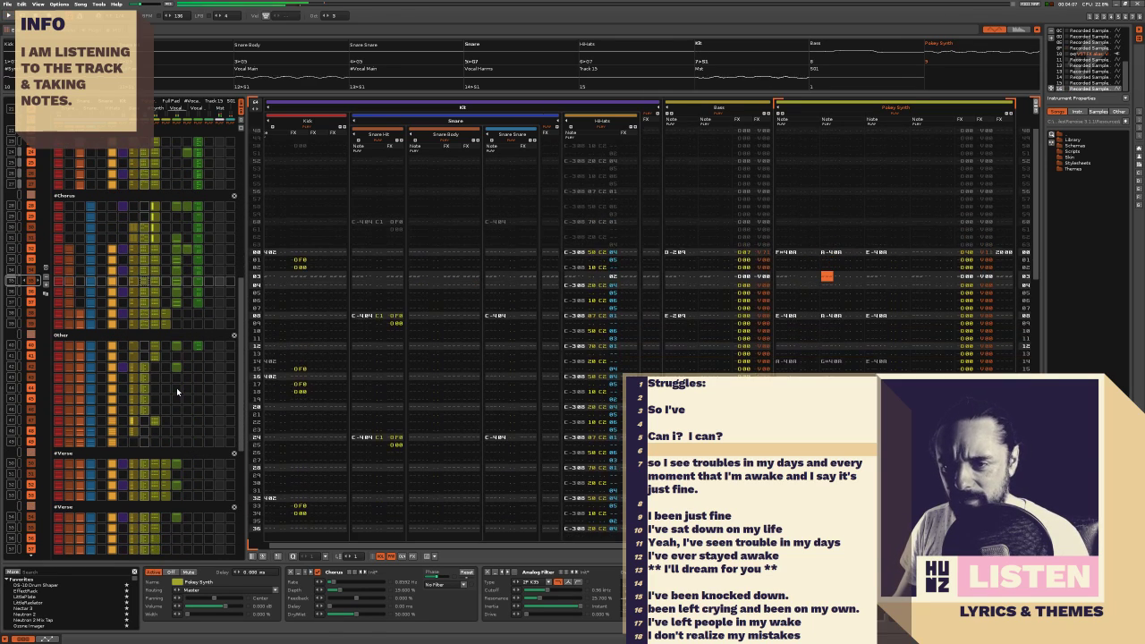
scroll(176, 387, down, 1)
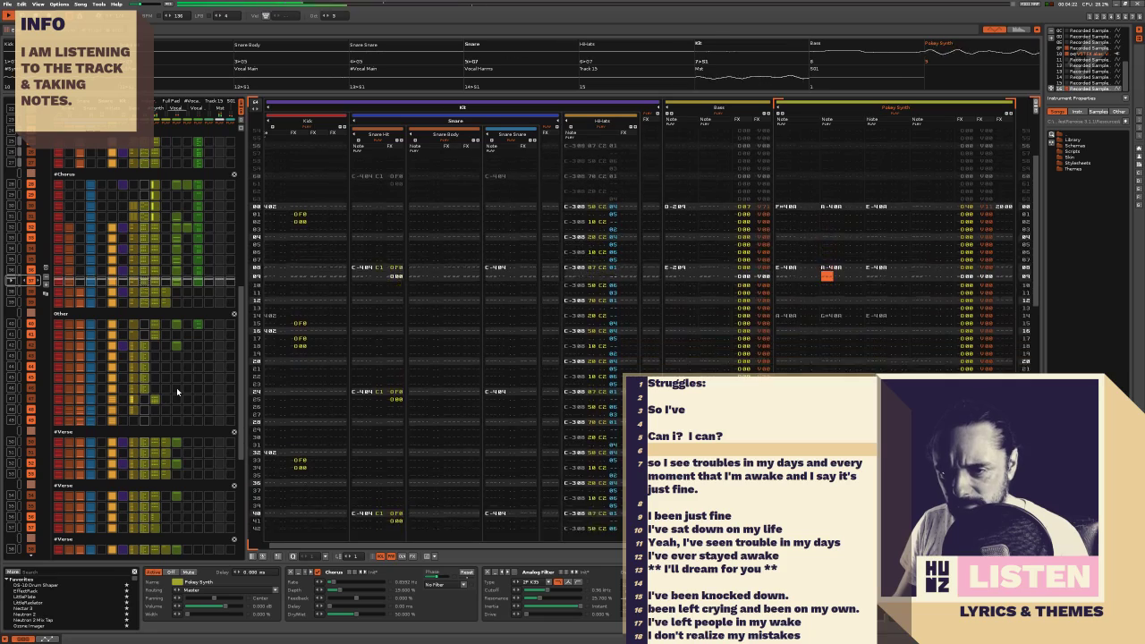
scroll(141, 363, down, 1)
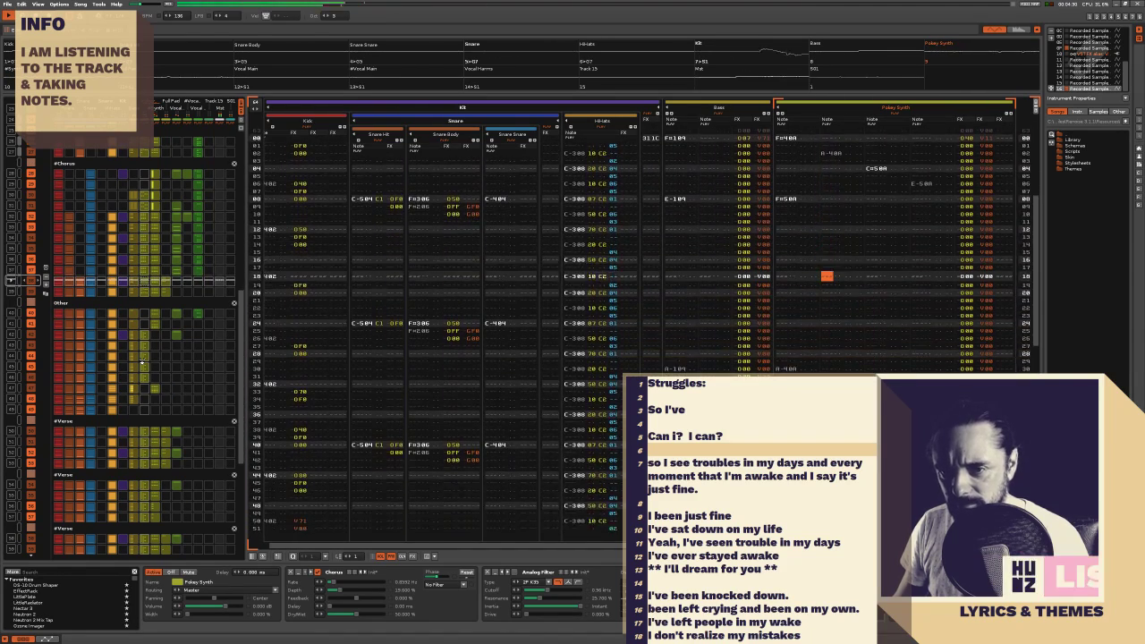
scroll(141, 362, down, 1)
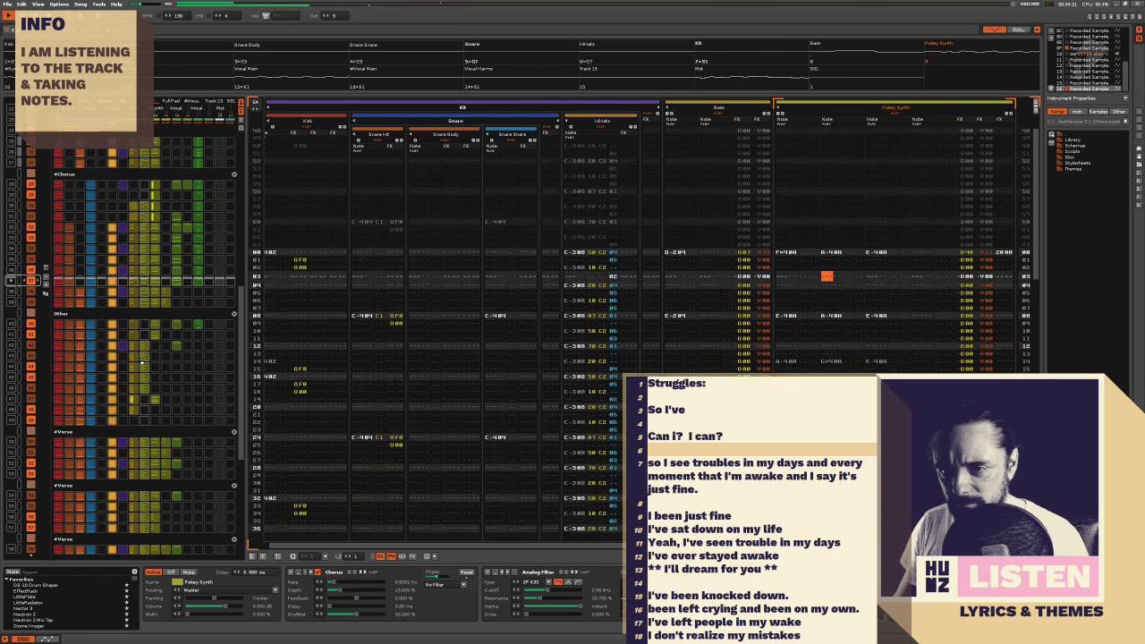
key(space)
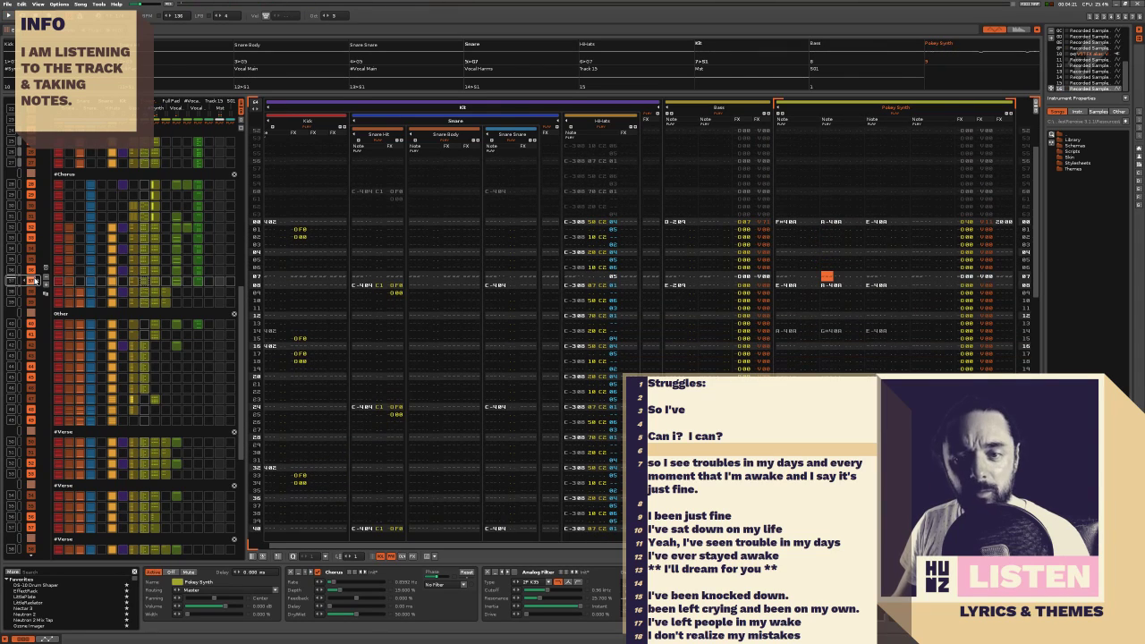
Look through the song's sections between Intro and Bridge, ending at the first Chorus
scroll(37, 287, up, 5)
scroll(37, 286, up, 20)
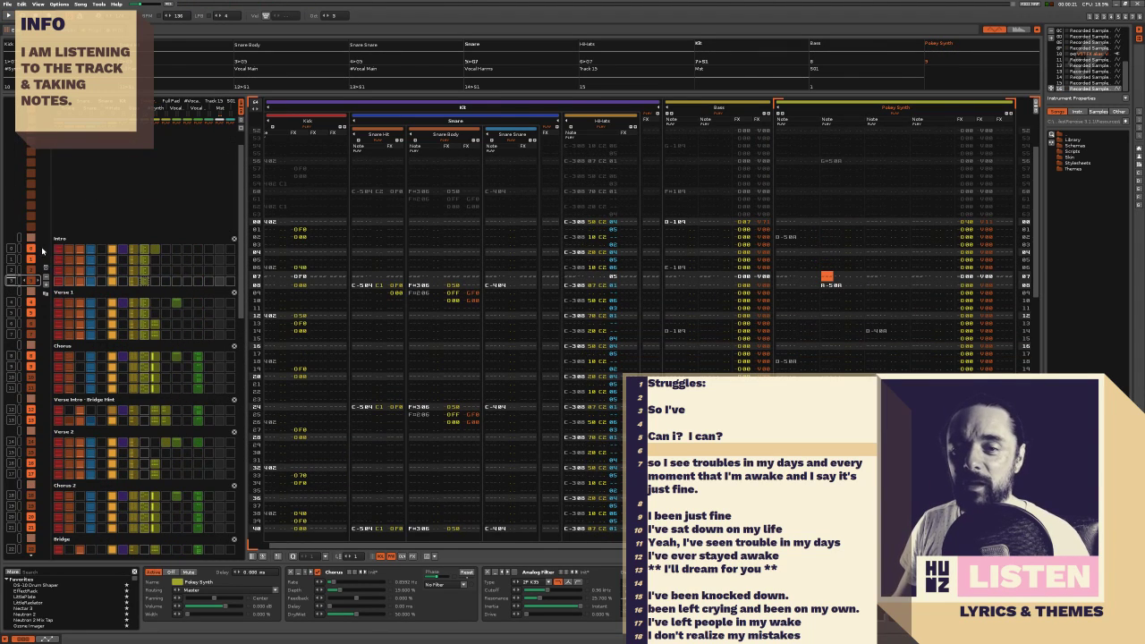
scroll(107, 424, down, 10)
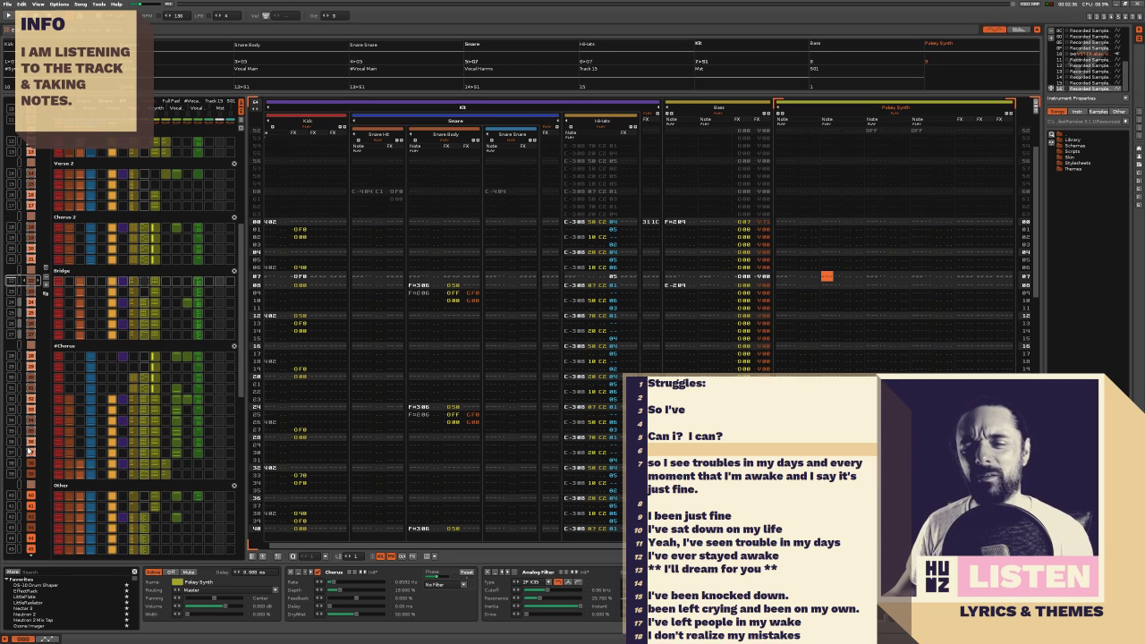
scroll(152, 384, up, 5)
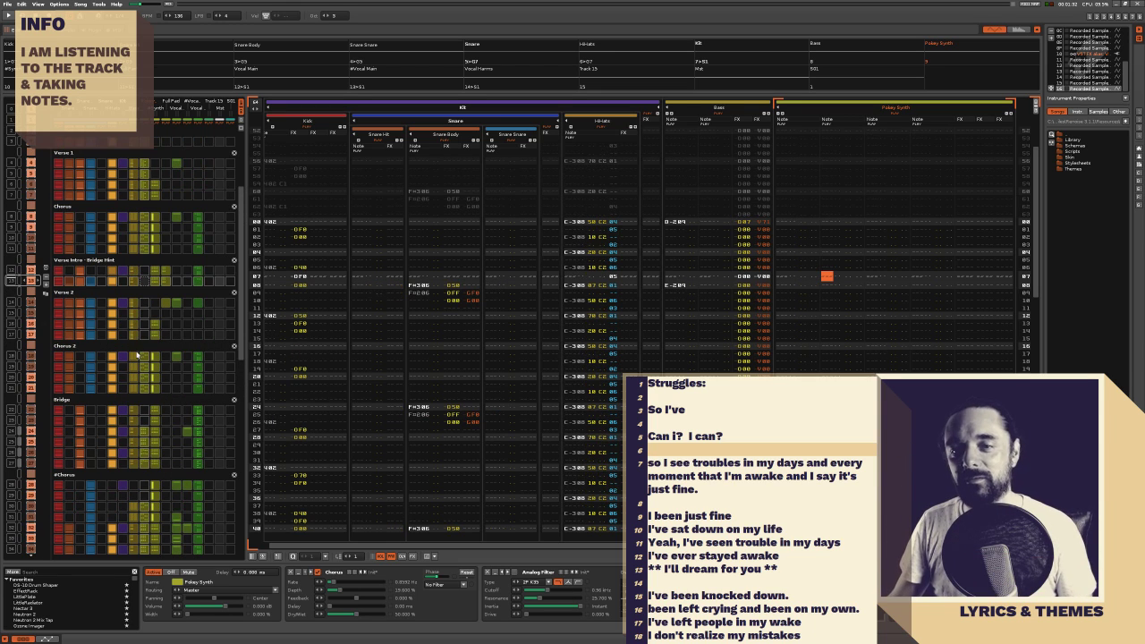
scroll(109, 231, up, 3)
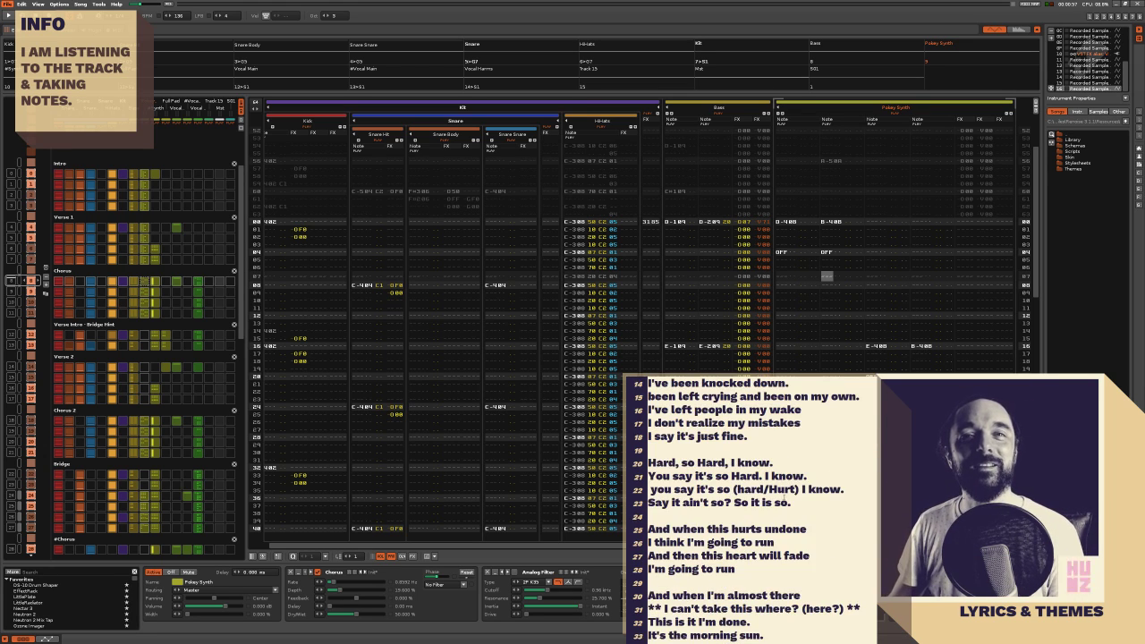
Remove the blank lines around "So I've" and separate "Can i? I can?" from the verse below with one blank line
click(724, 423)
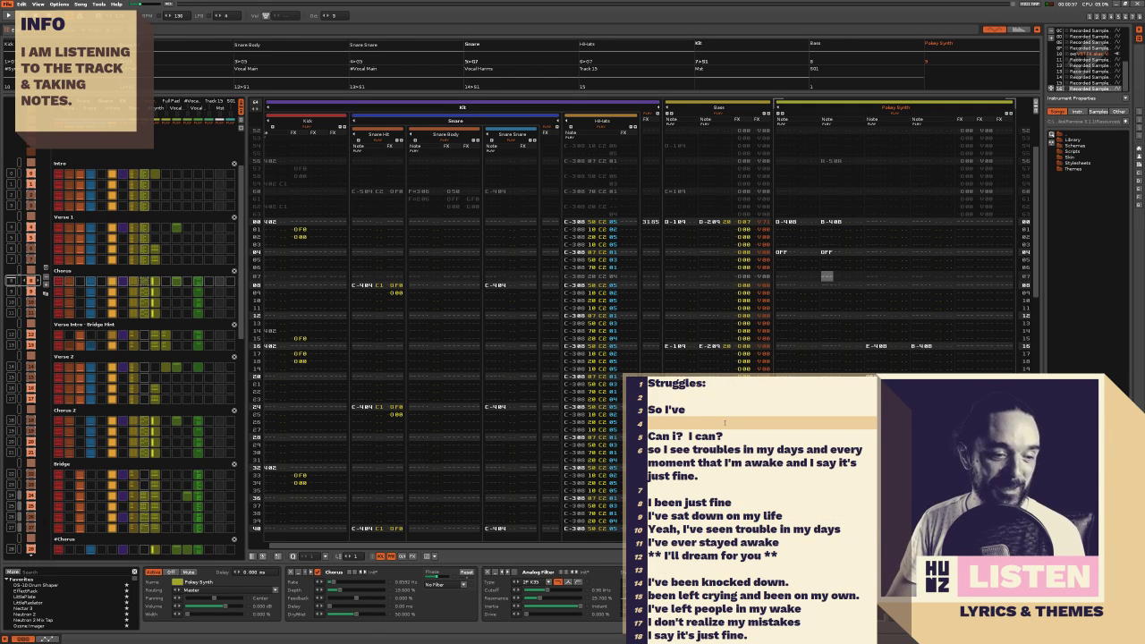
key(BackSpace)
key(Home)
key(BackSpace)
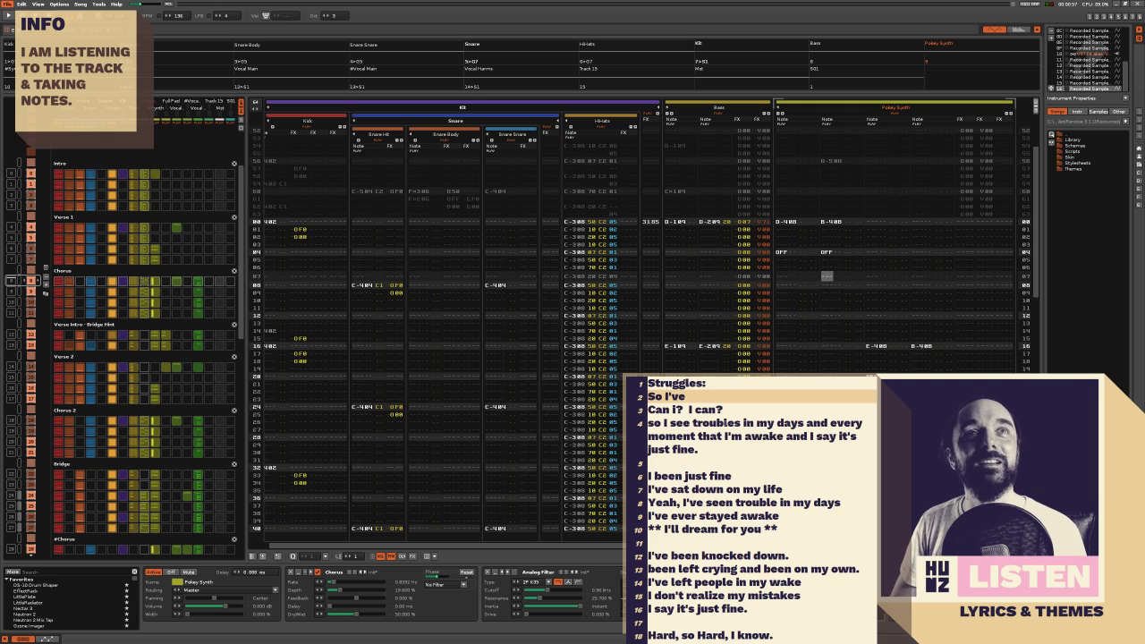
click(689, 408)
key(Return)
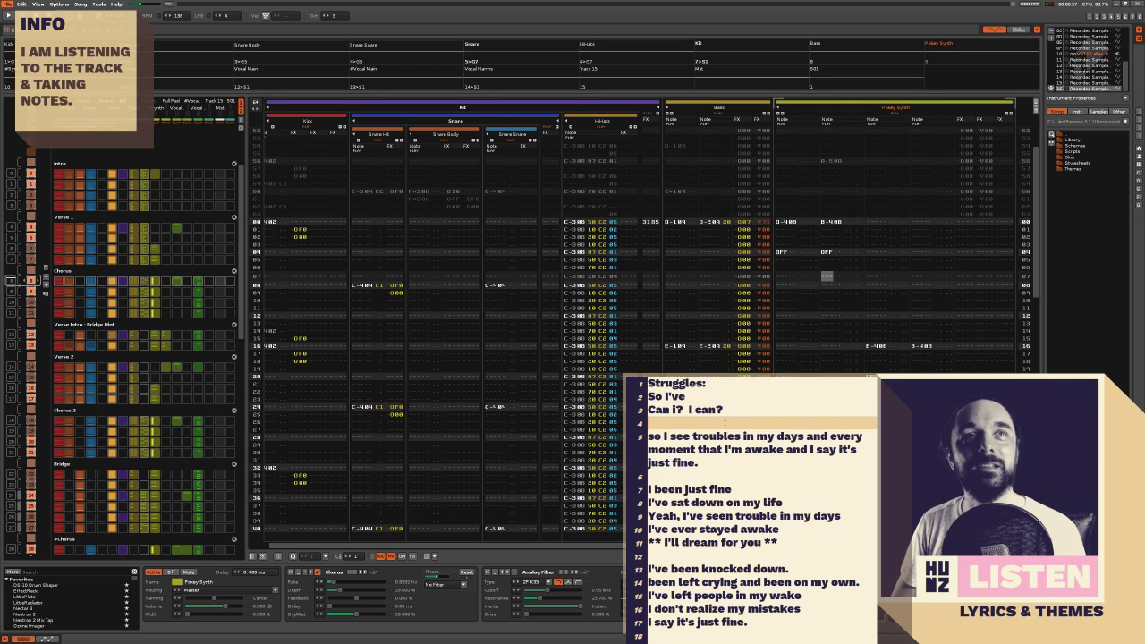
key(Down)
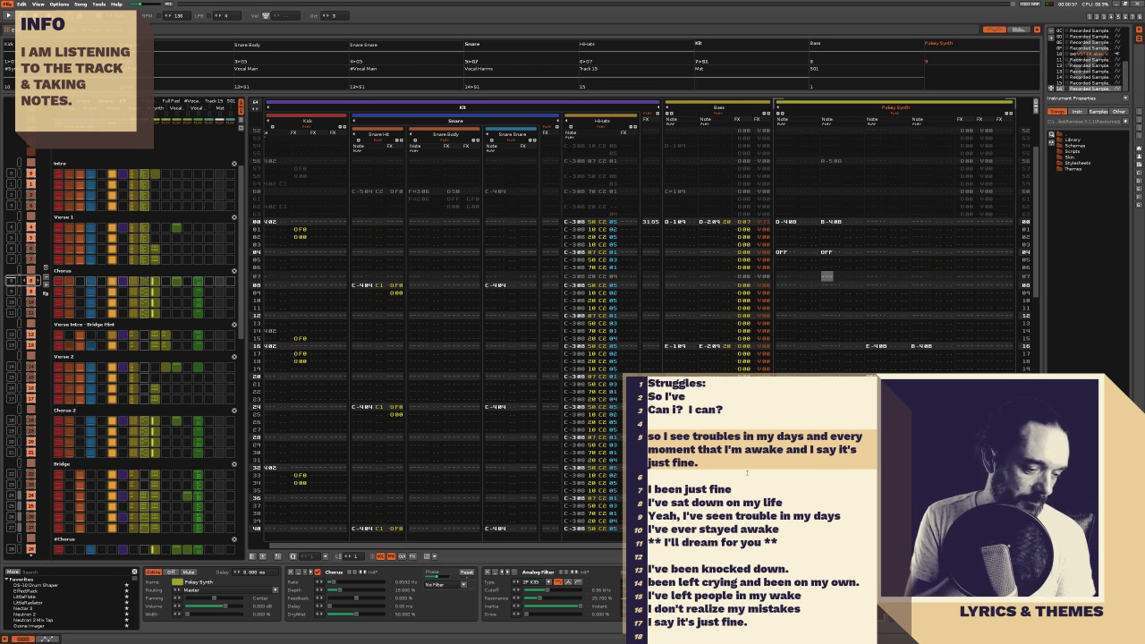
Add the line "(My mistakes have not been realized.)" below "I don't realize my mistakes"
scroll(753, 427, down, 3)
click(812, 527)
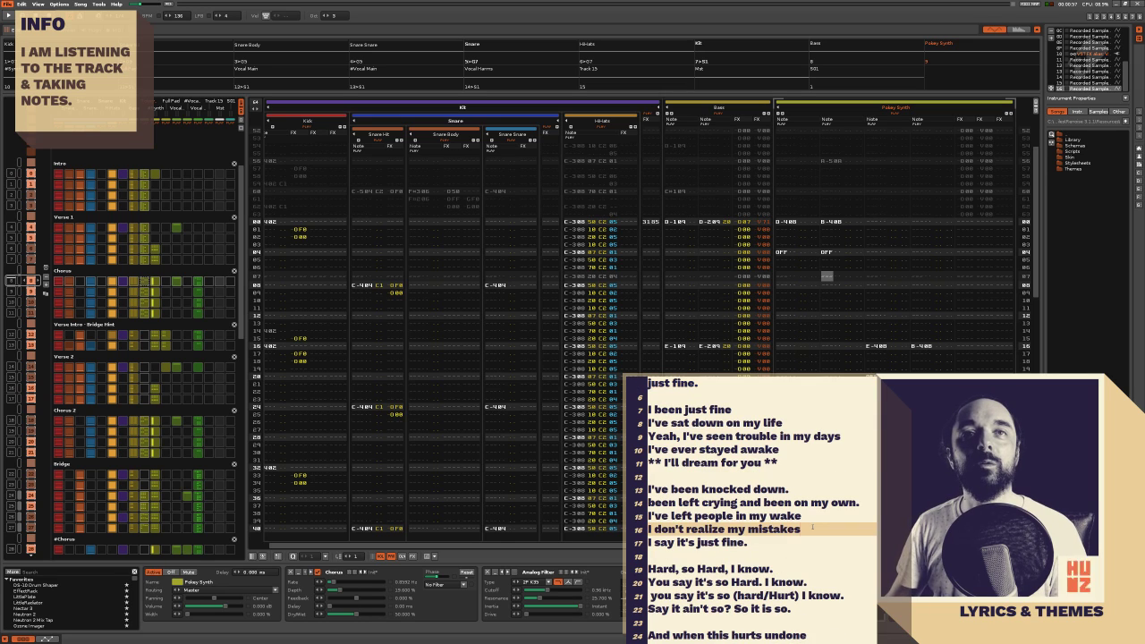
key(Return)
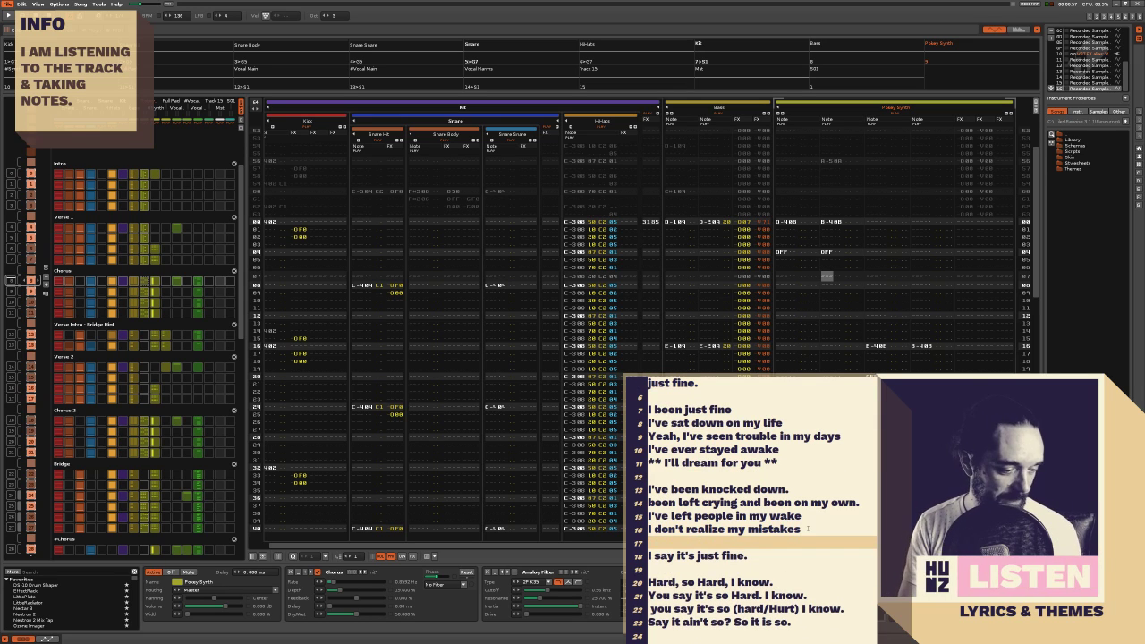
text(My mistaked)
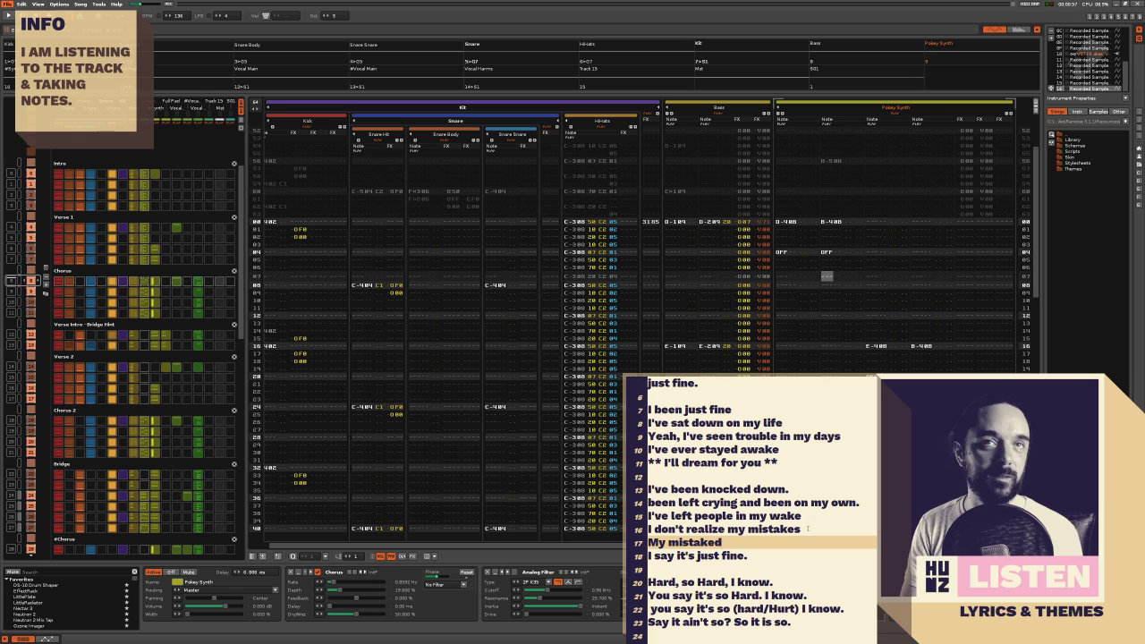
key(BackSpace)
text(s have n)
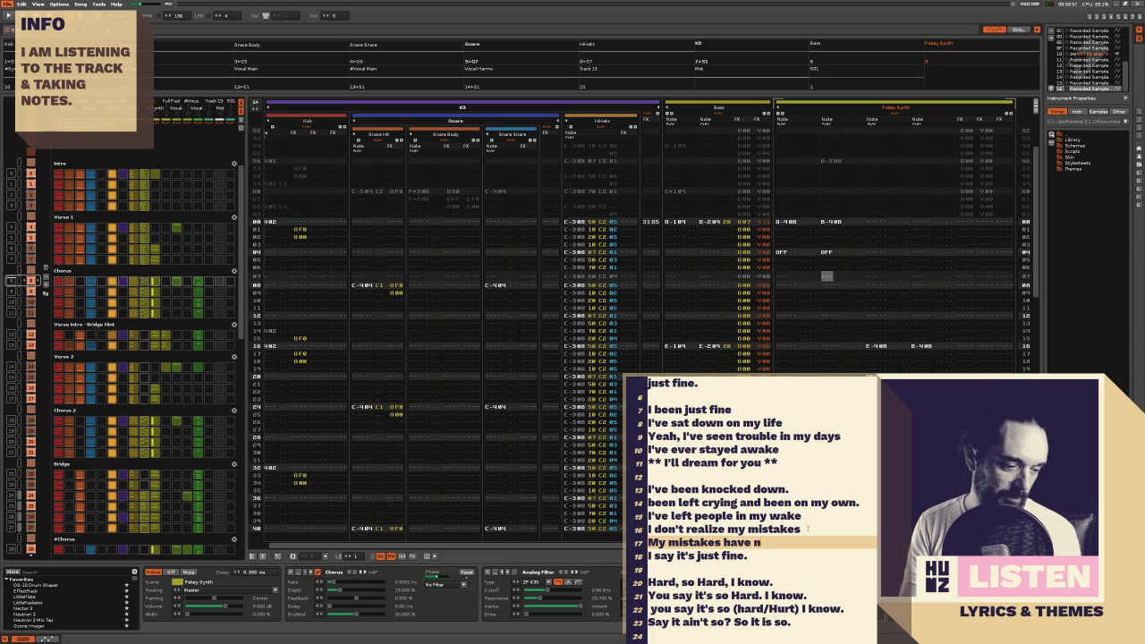
text(ot beeen rea)
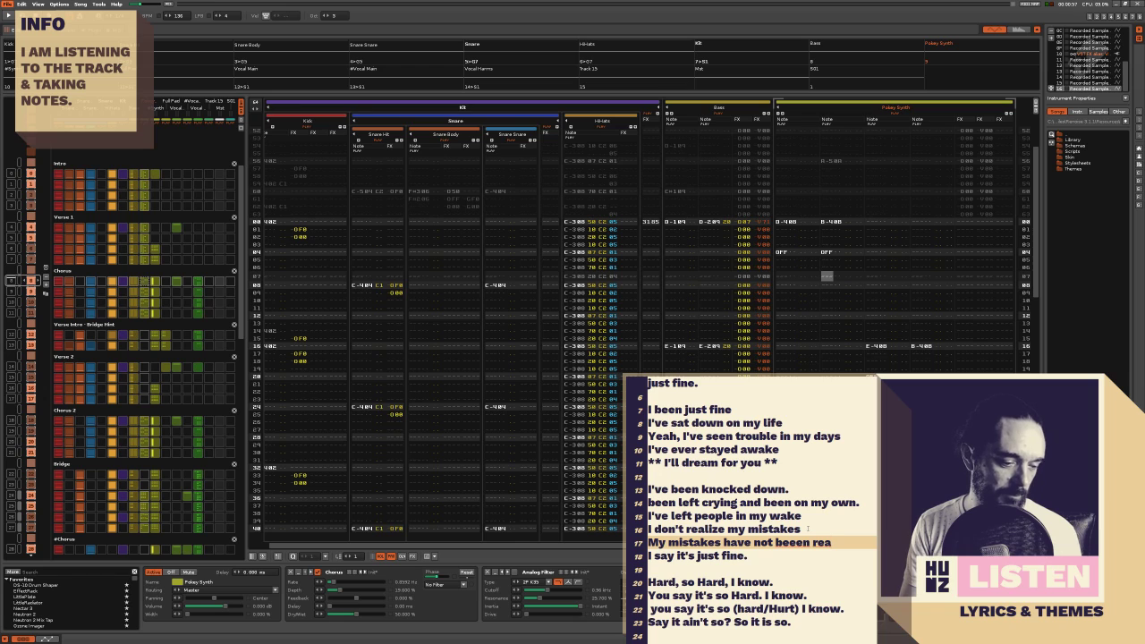
text(lized.)
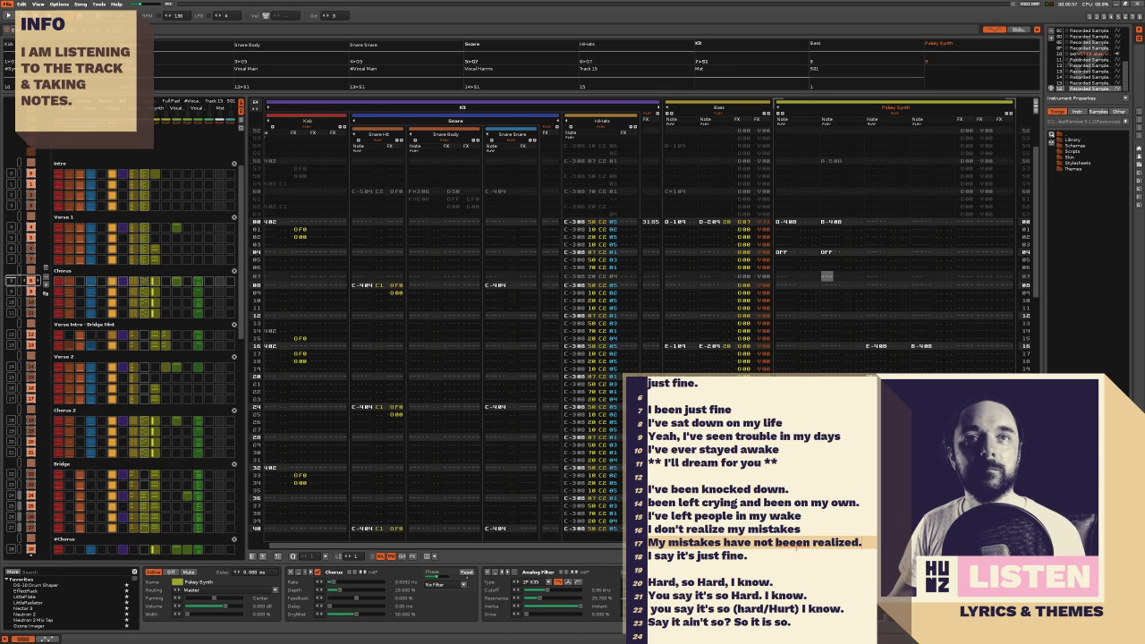
double_click(792, 542)
text(been)
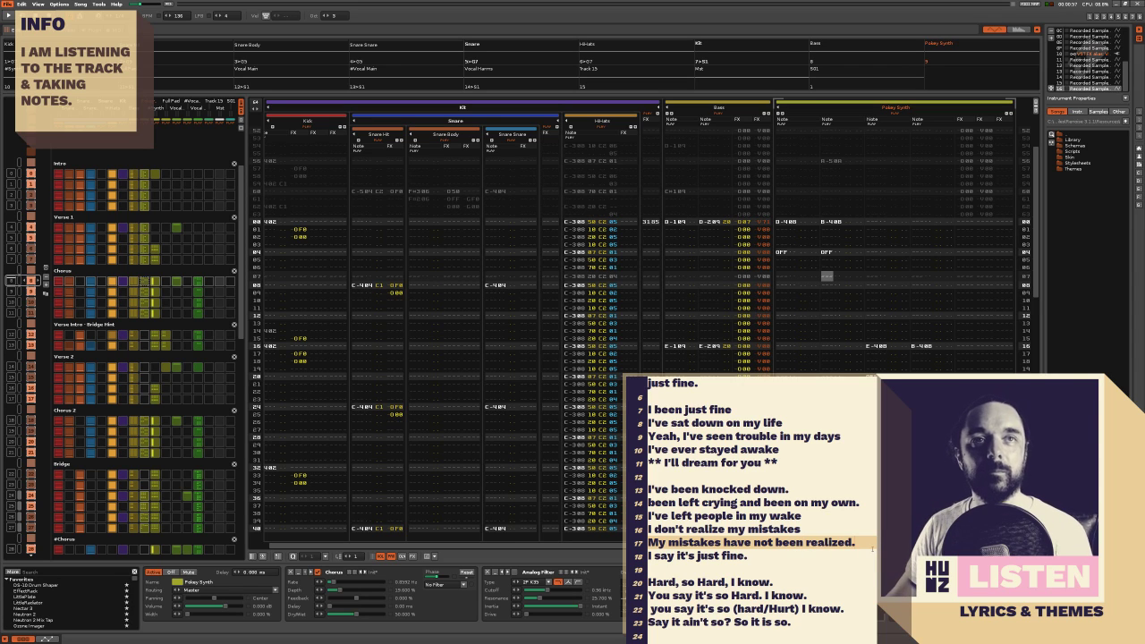
text(()
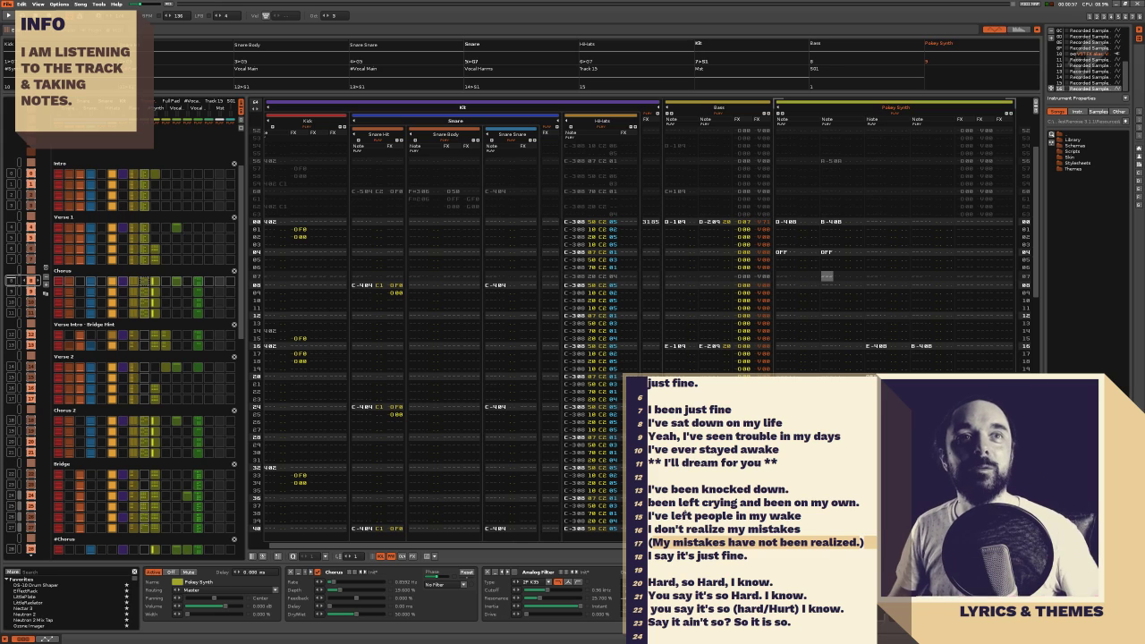
key(Down)
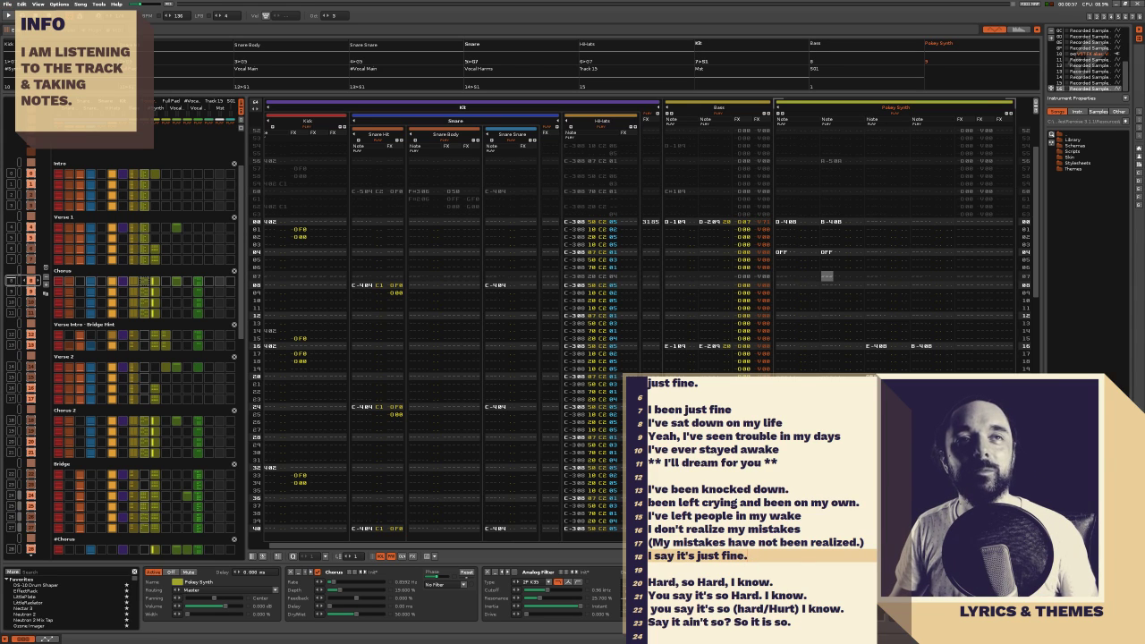
Revisit the Verse Intro - Bridge Hint and Verse 1 sections of the song
scroll(168, 267, up, 2)
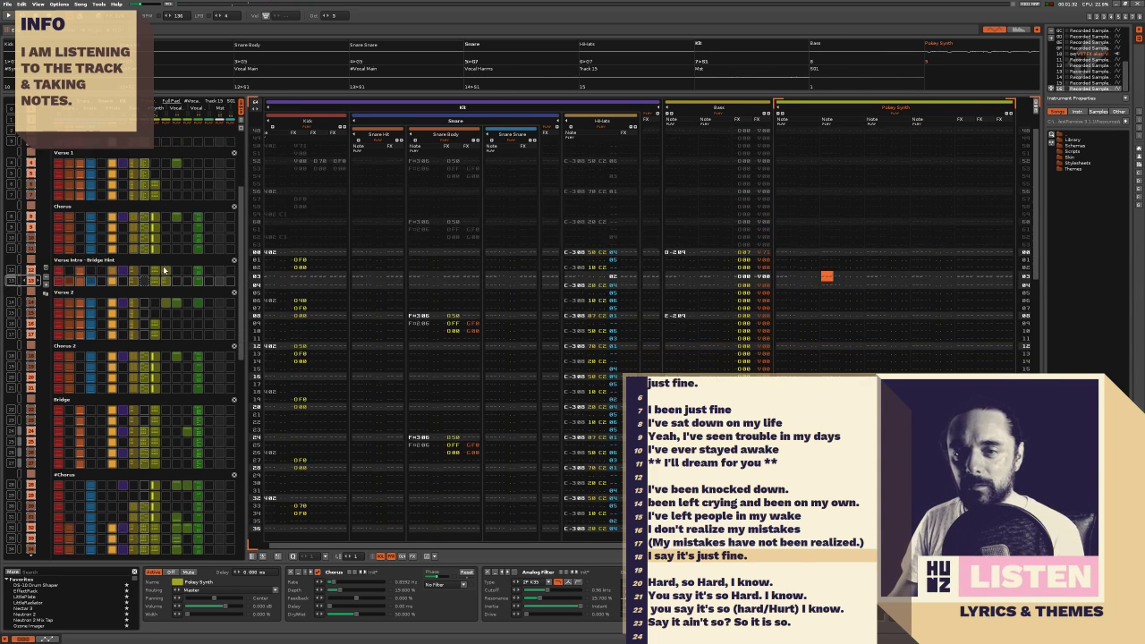
scroll(167, 266, down, 1)
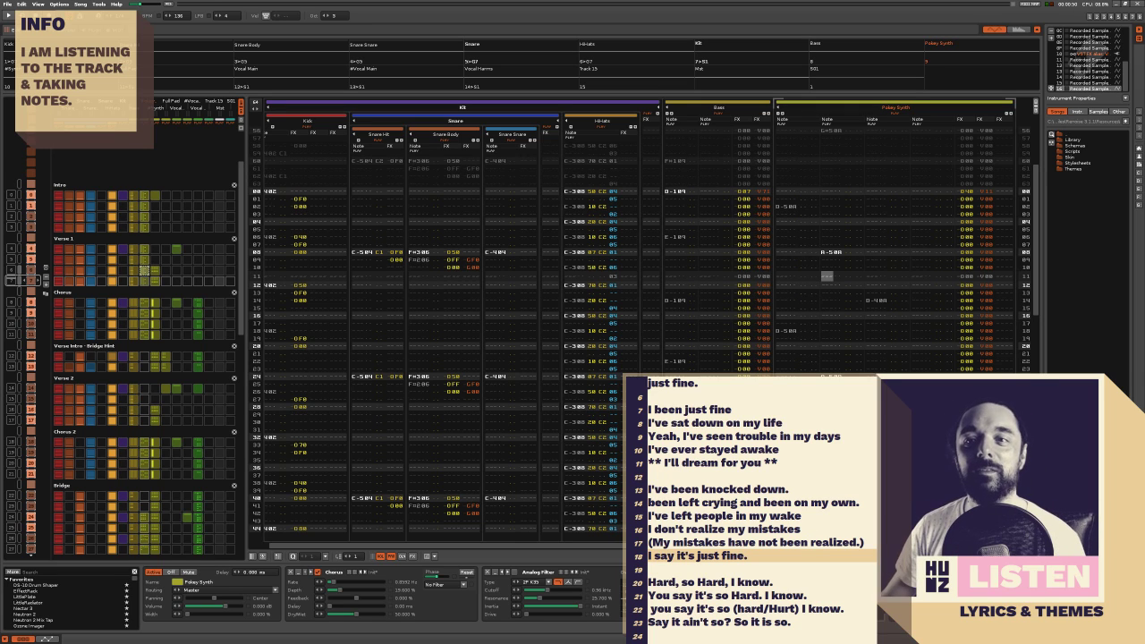
key(Escape)
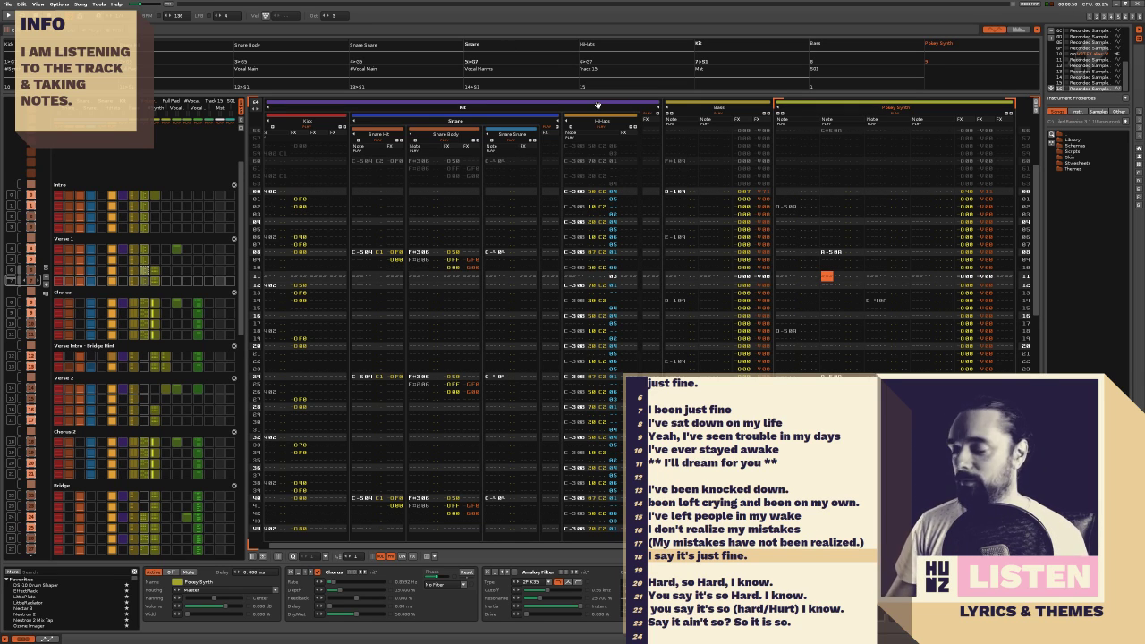